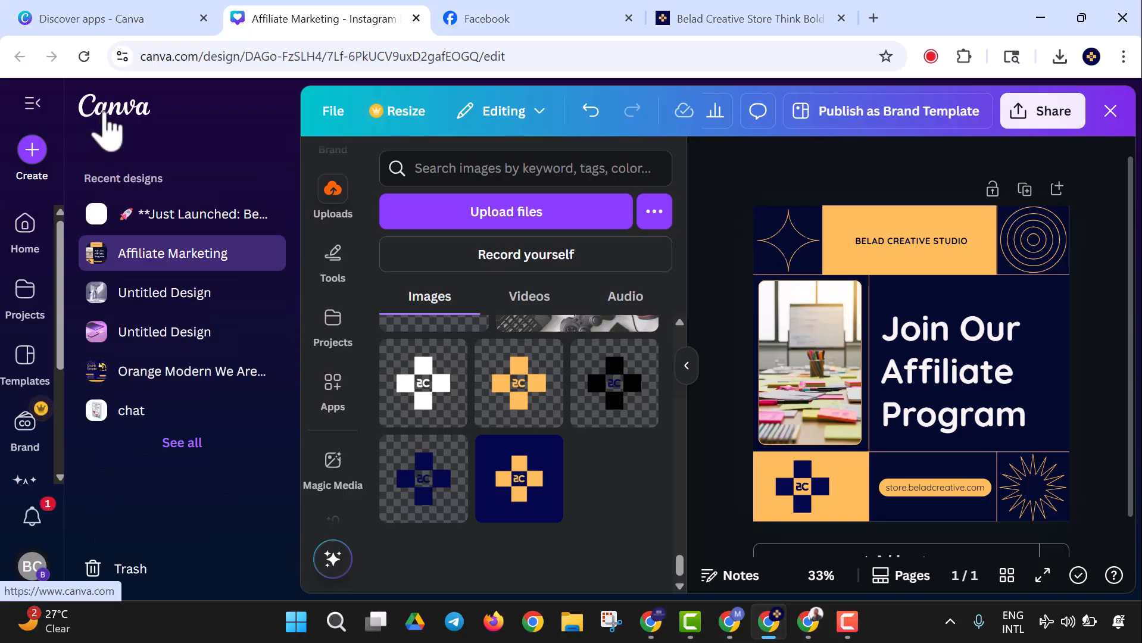
Step: Leave the Affiliate Marketing design and open the directory of all apps
scroll(34, 358, down, 3)
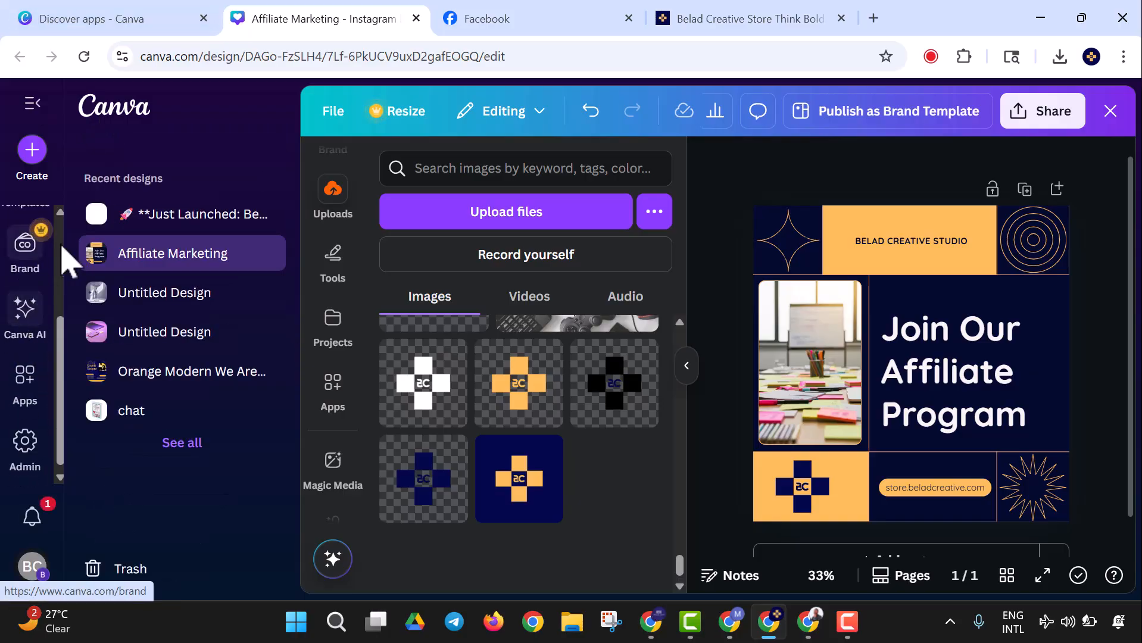
scroll(22, 339, down, 1)
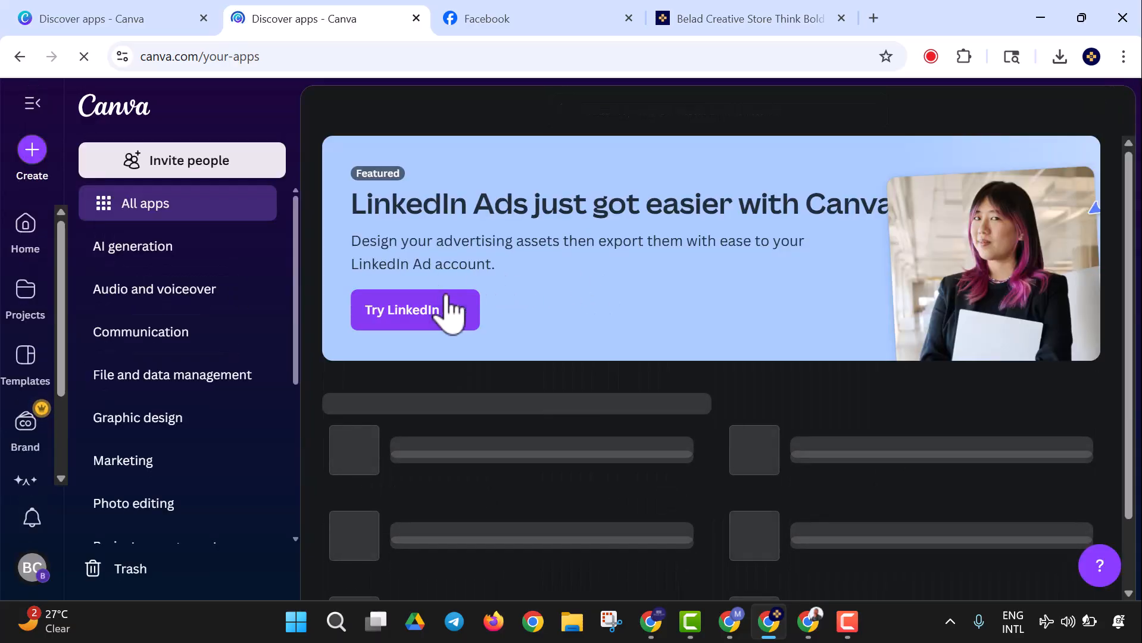
scroll(448, 316, down, 1)
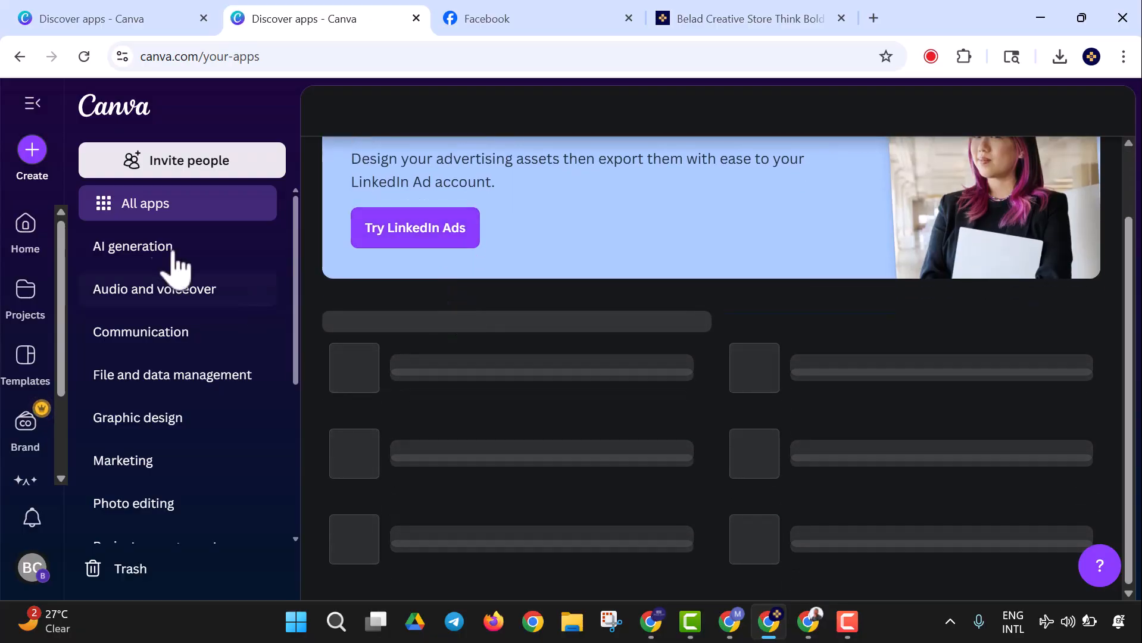
Step: Close the Belad Creative Store page and expand the full text of the affiliate program post on Facebook
click(739, 18)
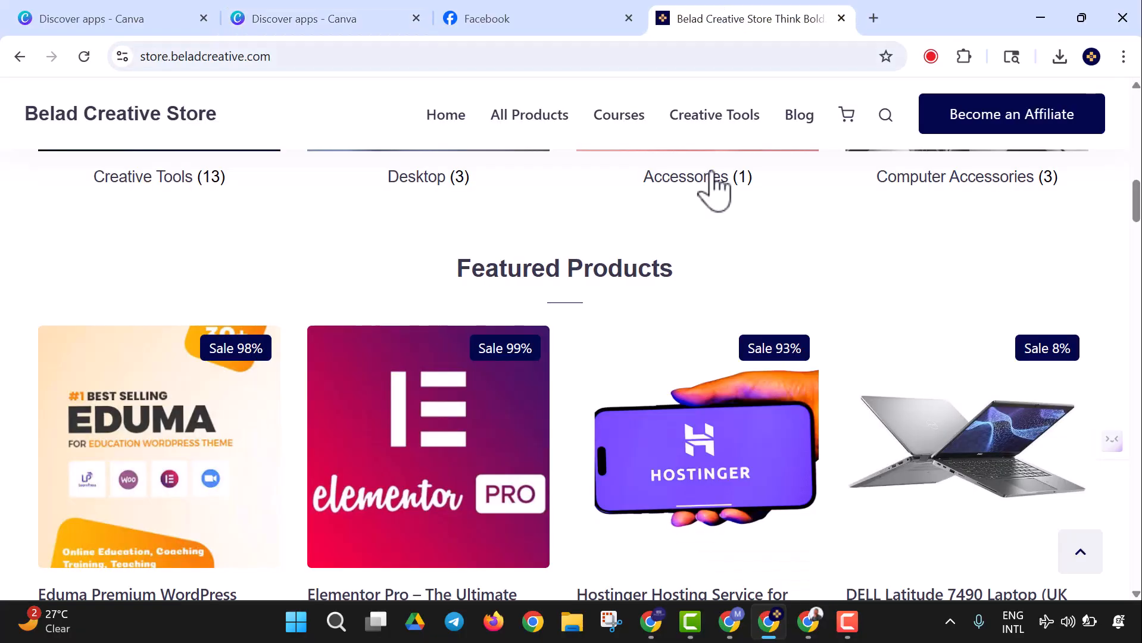
click(571, 18)
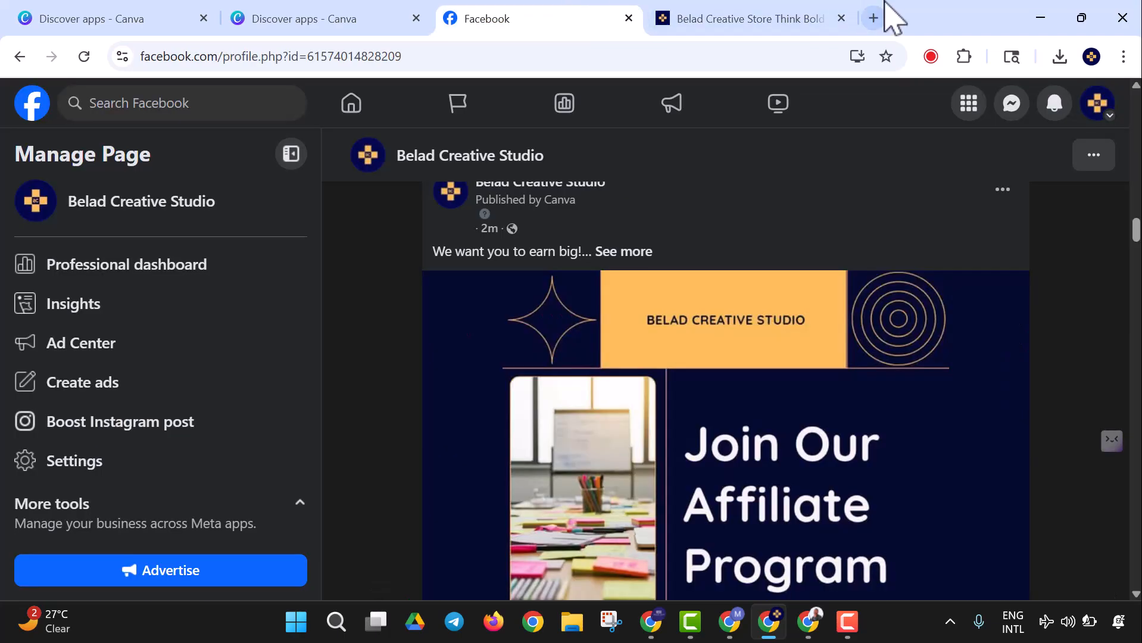
click(841, 18)
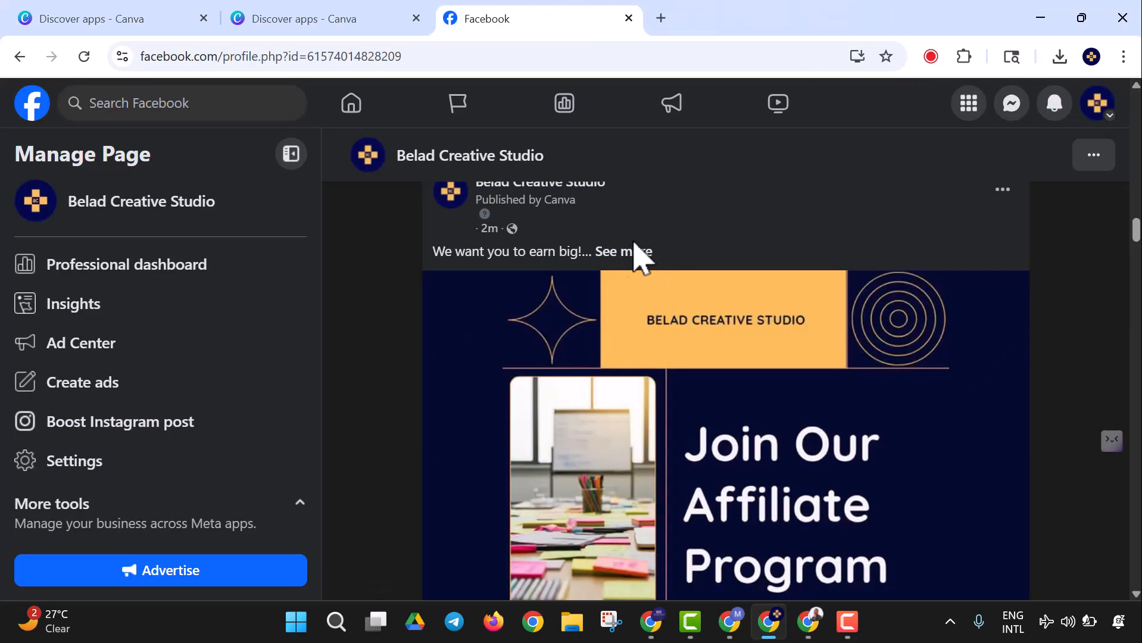
click(635, 252)
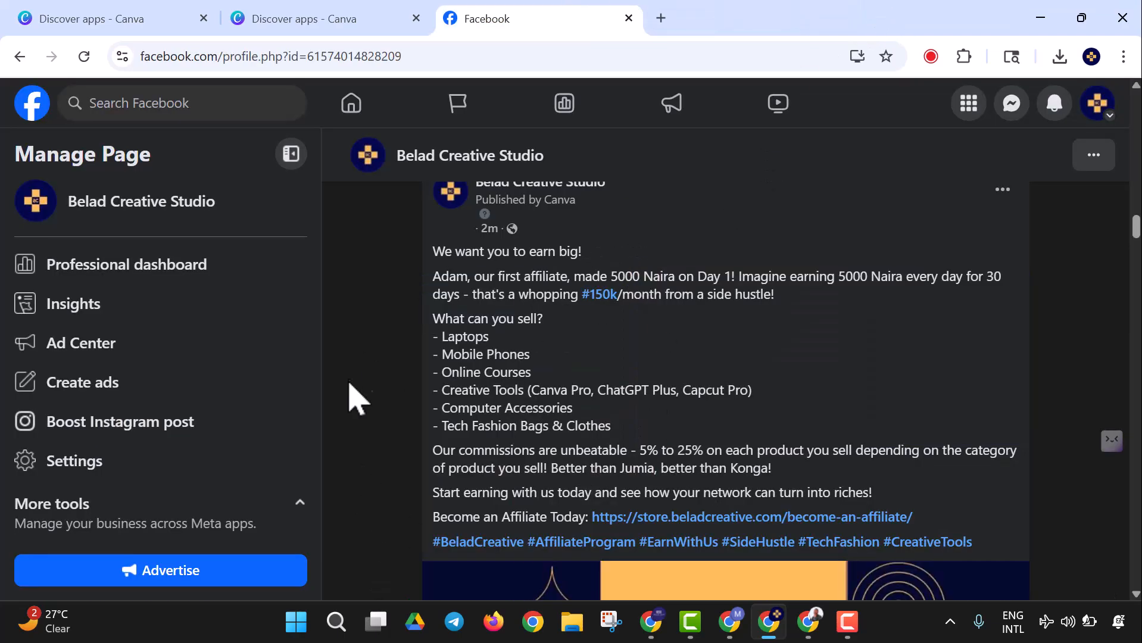
Step: Return to the Canva apps directory and look through the featured and trending apps
click(374, 23)
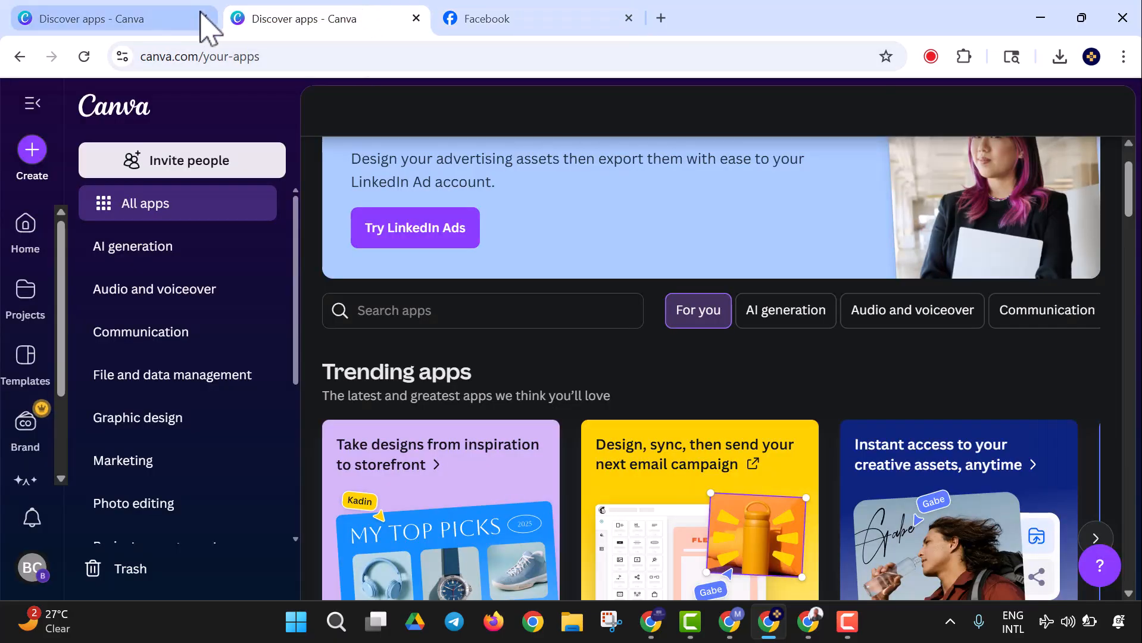
scroll(492, 296, down, 2)
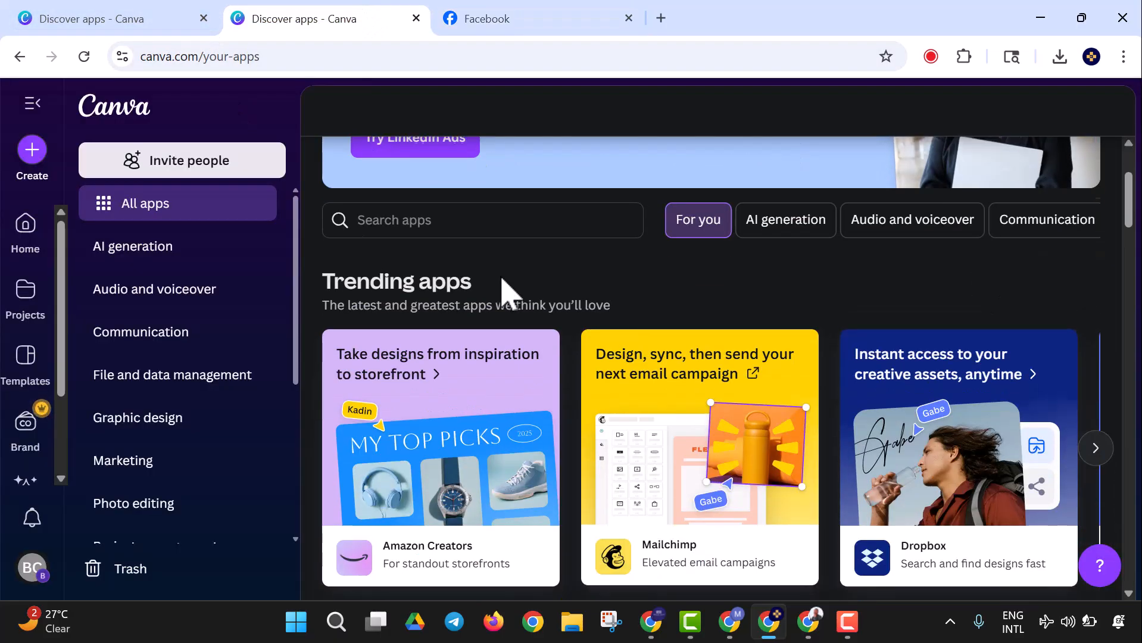
scroll(501, 280, down, 5)
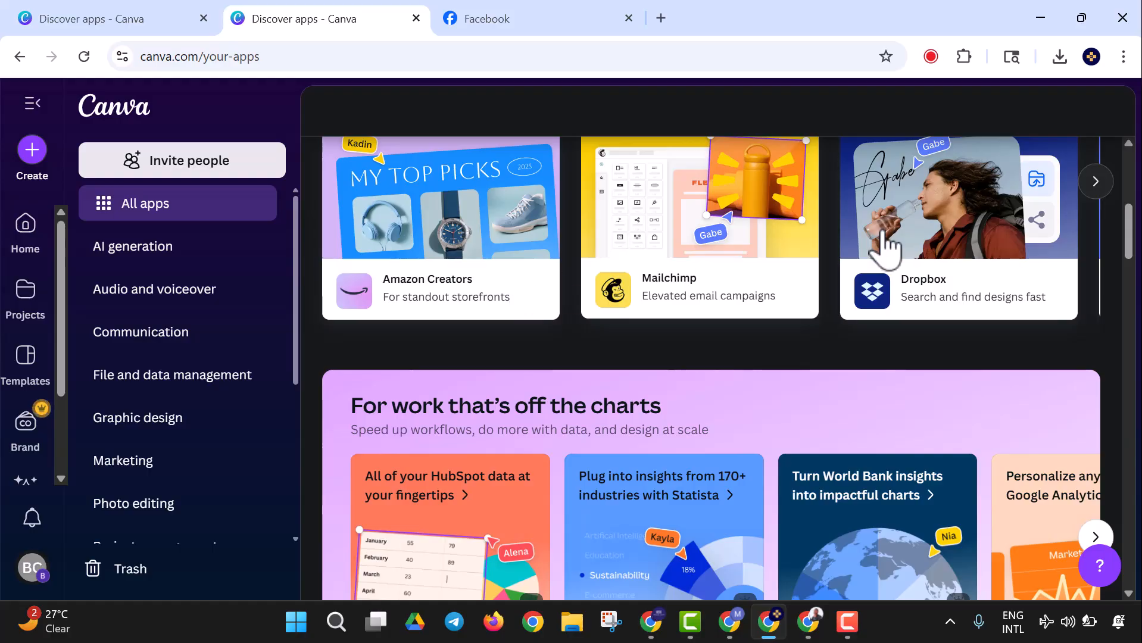
scroll(887, 245, down, 8)
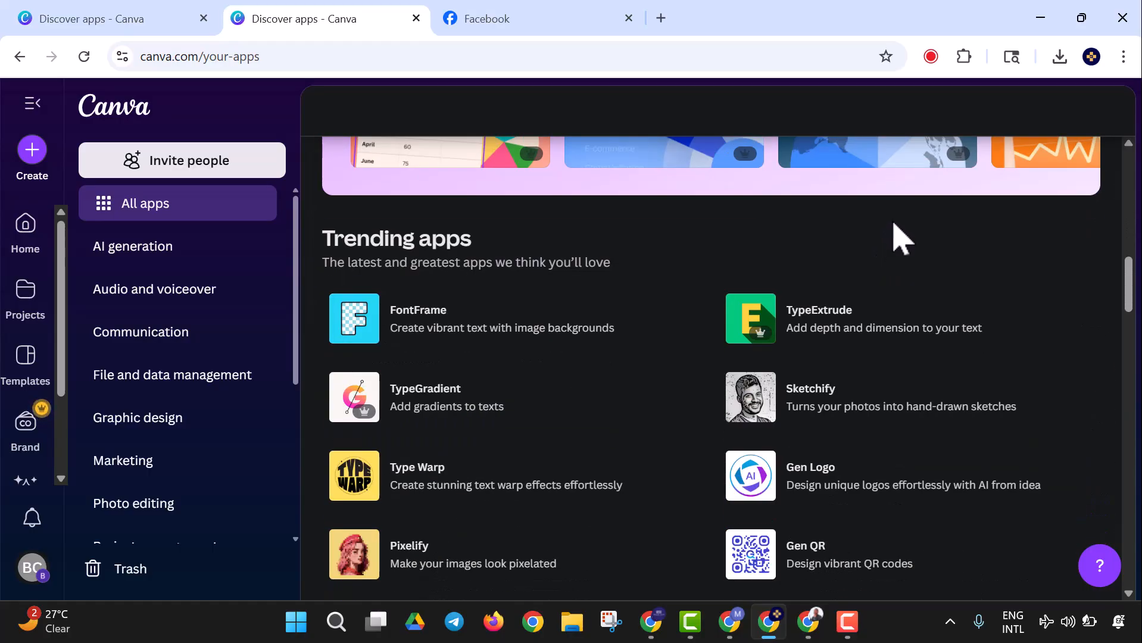
scroll(816, 382, down, 1)
scroll(816, 387, up, 5)
scroll(815, 387, down, 7)
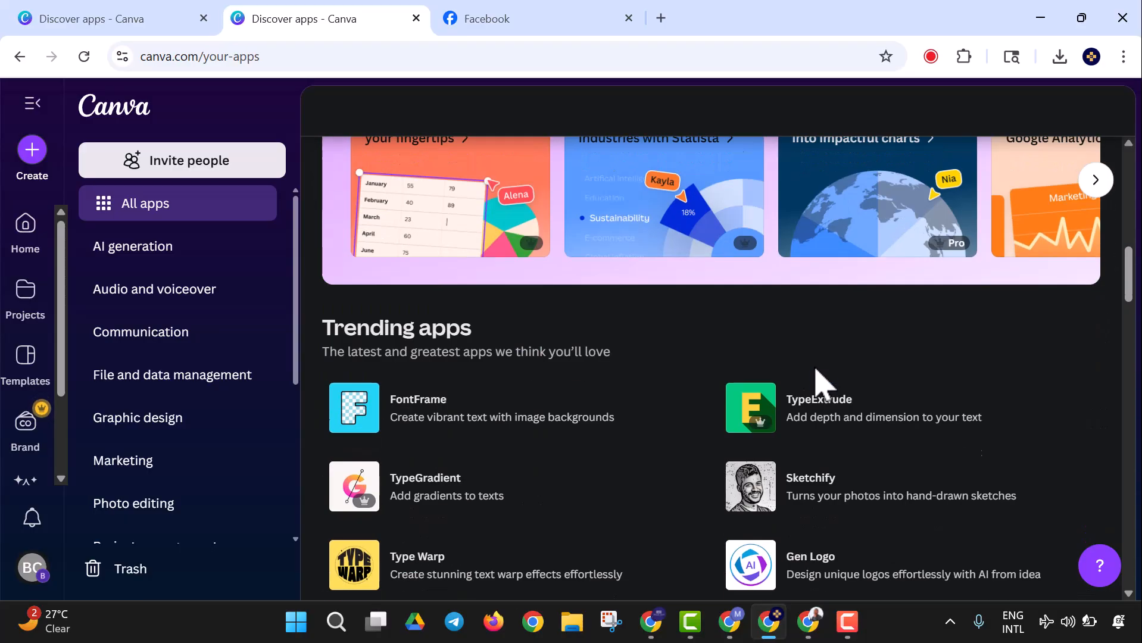
scroll(815, 378, down, 4)
scroll(815, 378, up, 12)
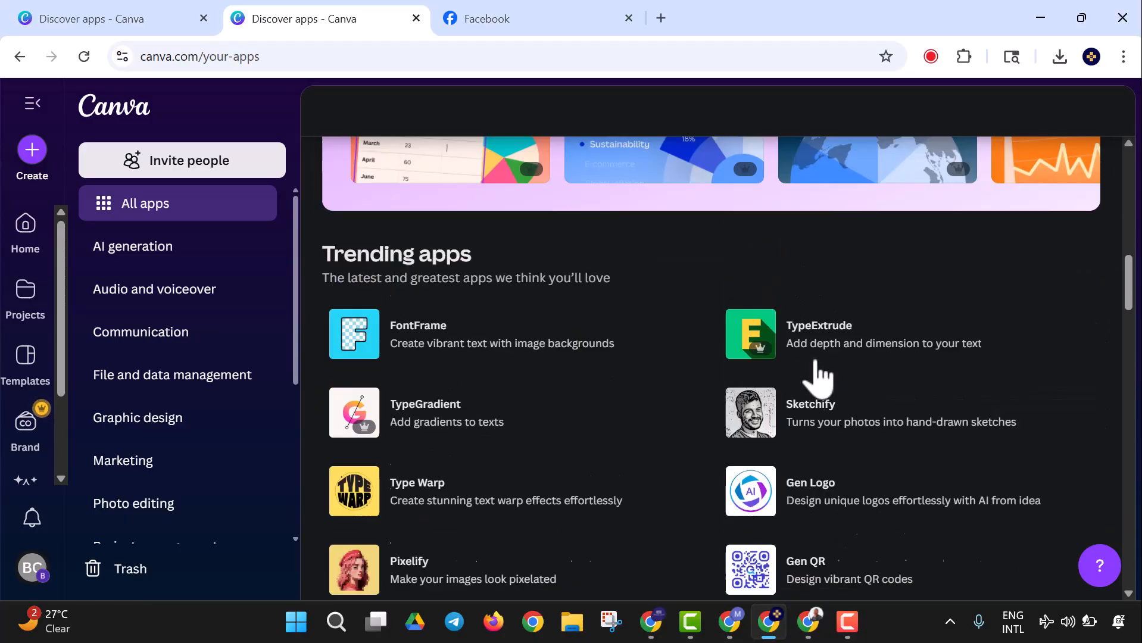
Step: Search the apps directory for "Social Media" and open the details of the Carousel Studio app
scroll(592, 226, up, 7)
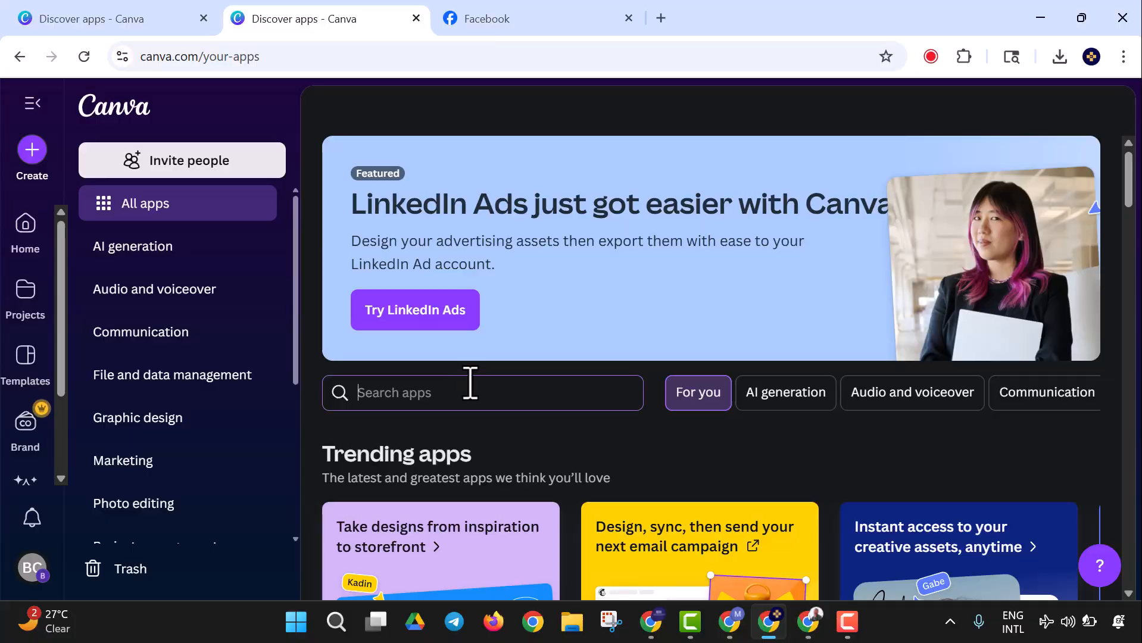
text(Social Media)
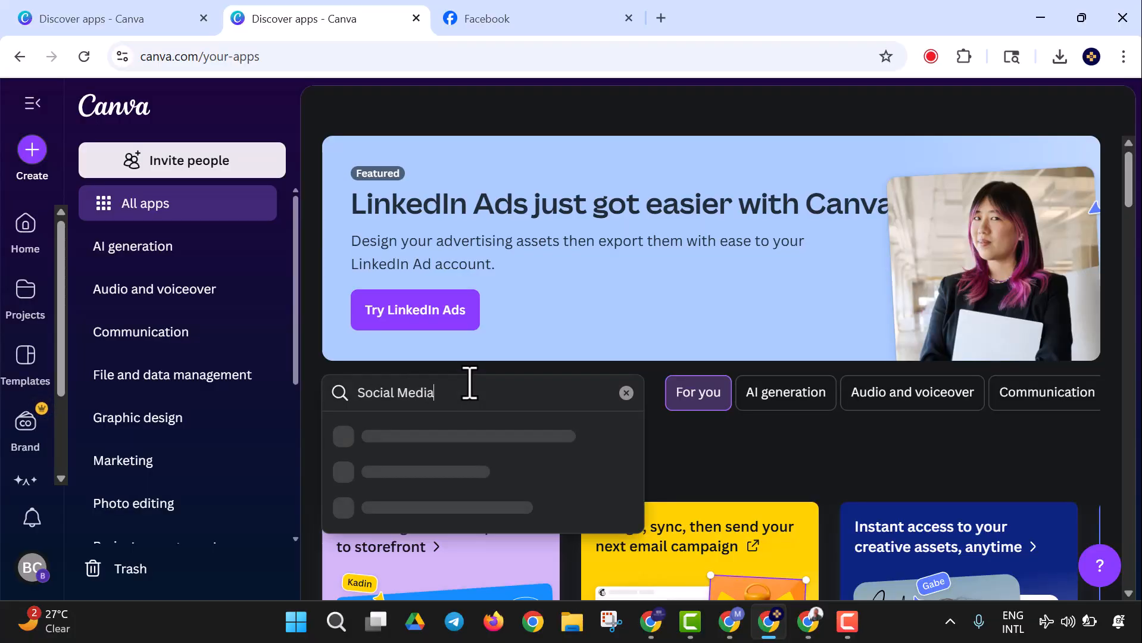
key(Return)
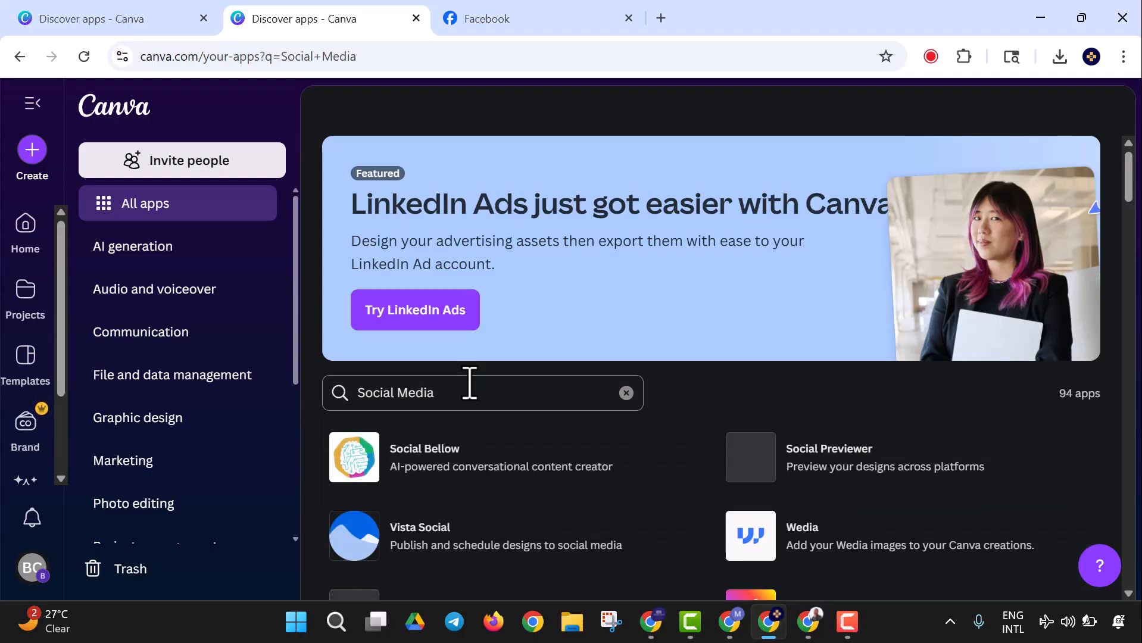
scroll(482, 366, down, 5)
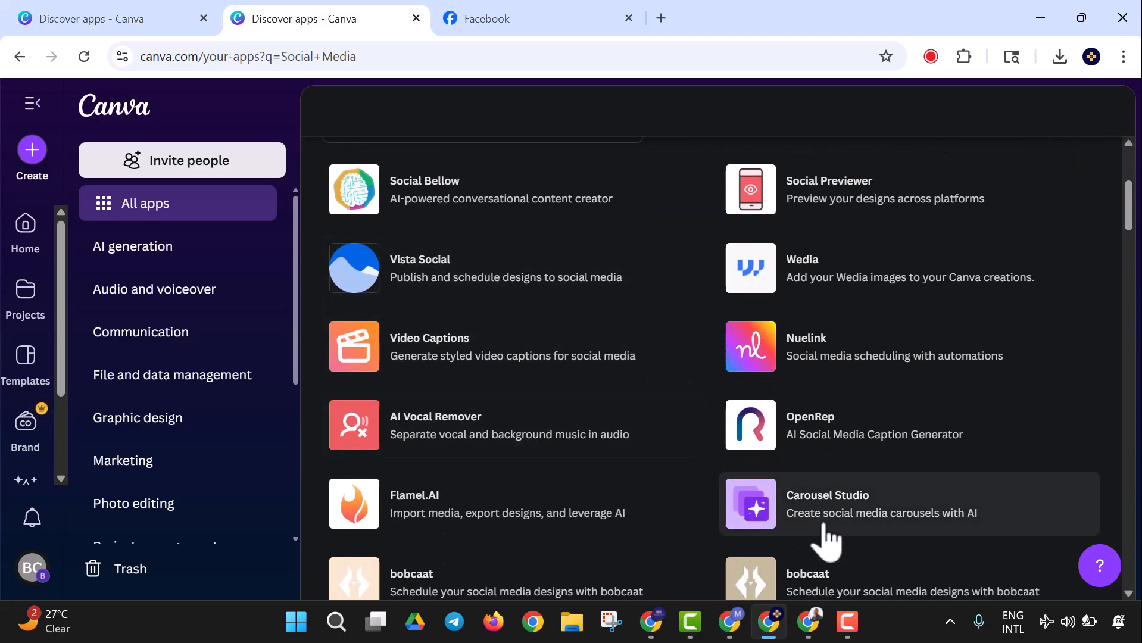
click(888, 520)
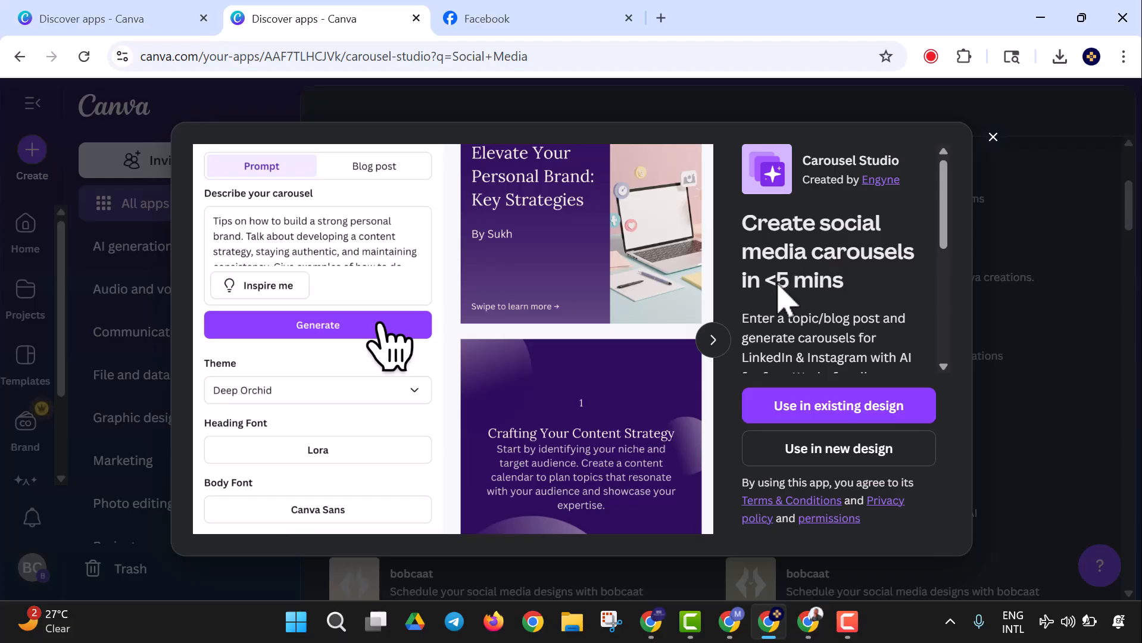
Step: Use Carousel Studio in a new custom-size design of 800 × 800 px
click(815, 457)
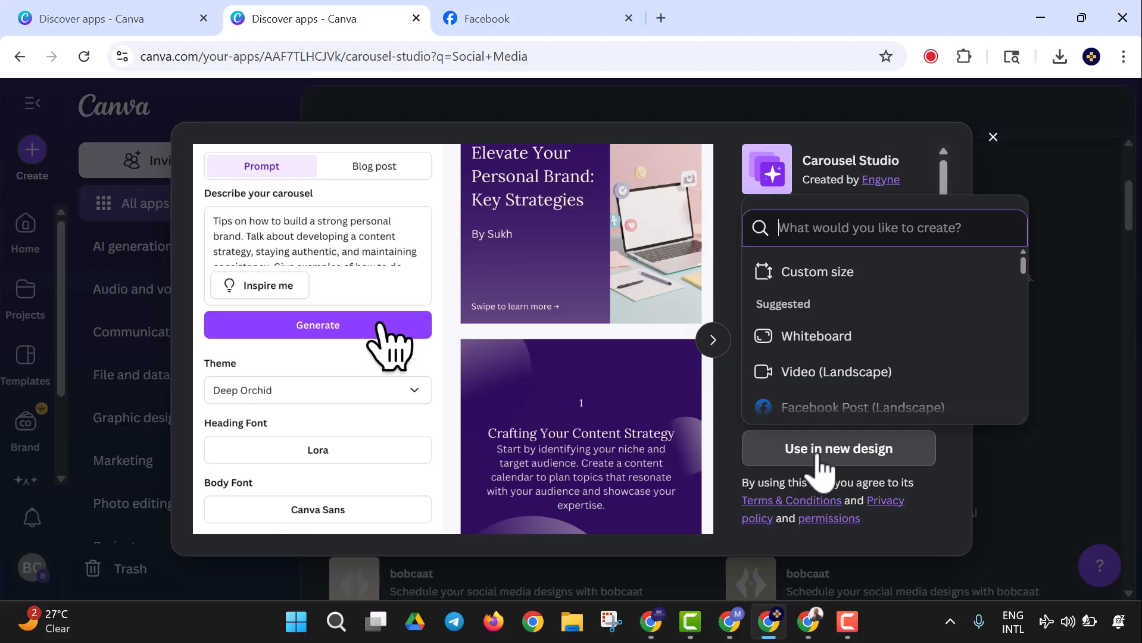
click(821, 275)
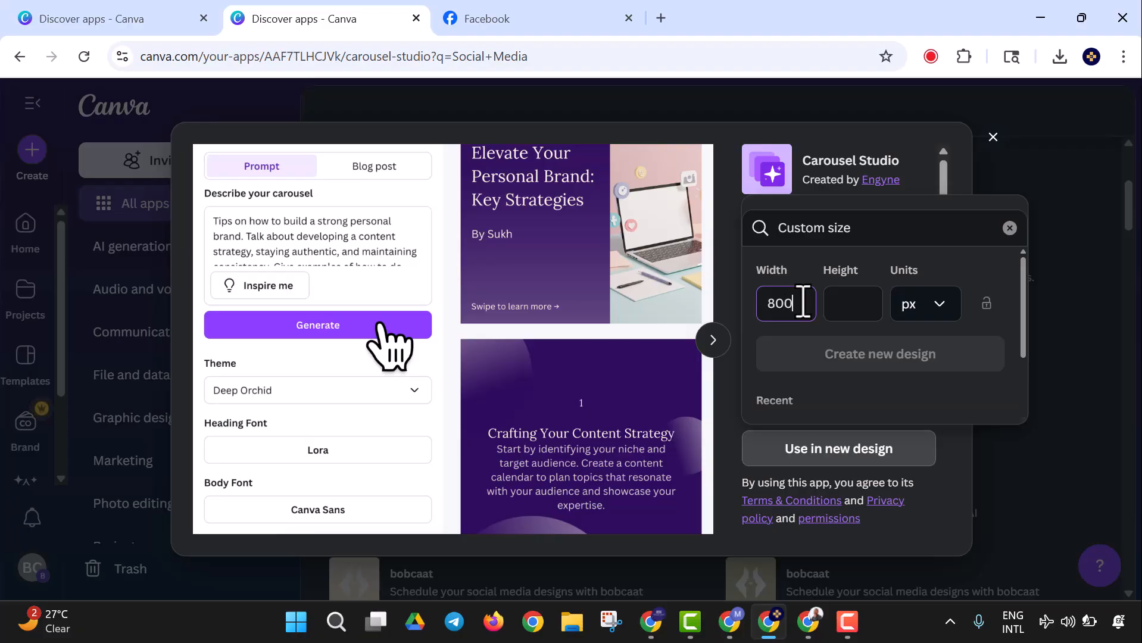
click(833, 297)
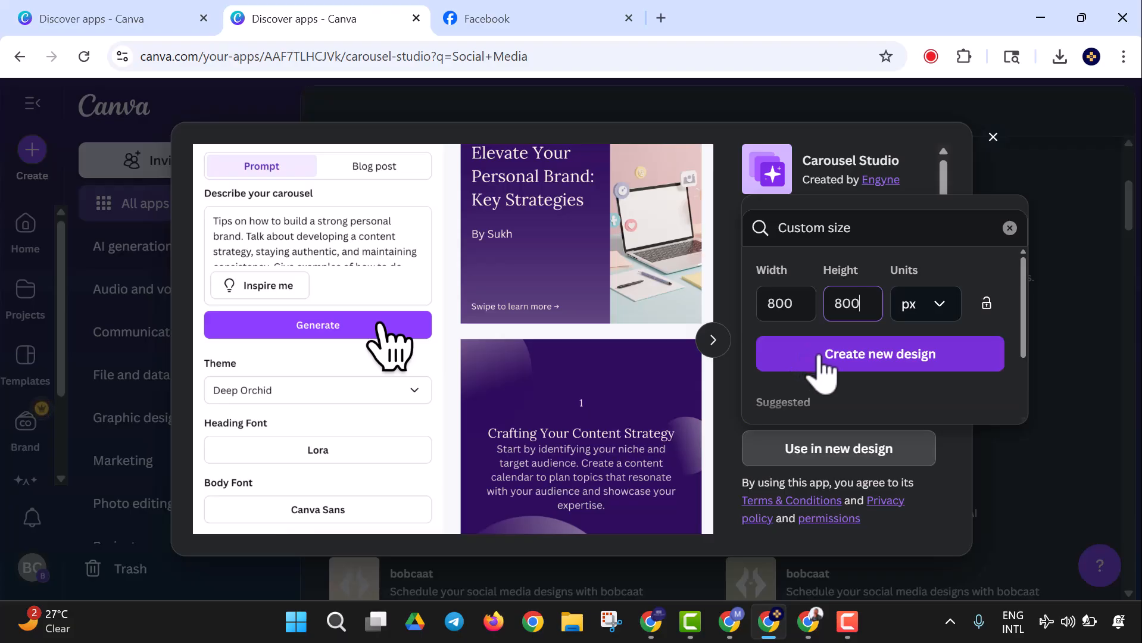
click(818, 356)
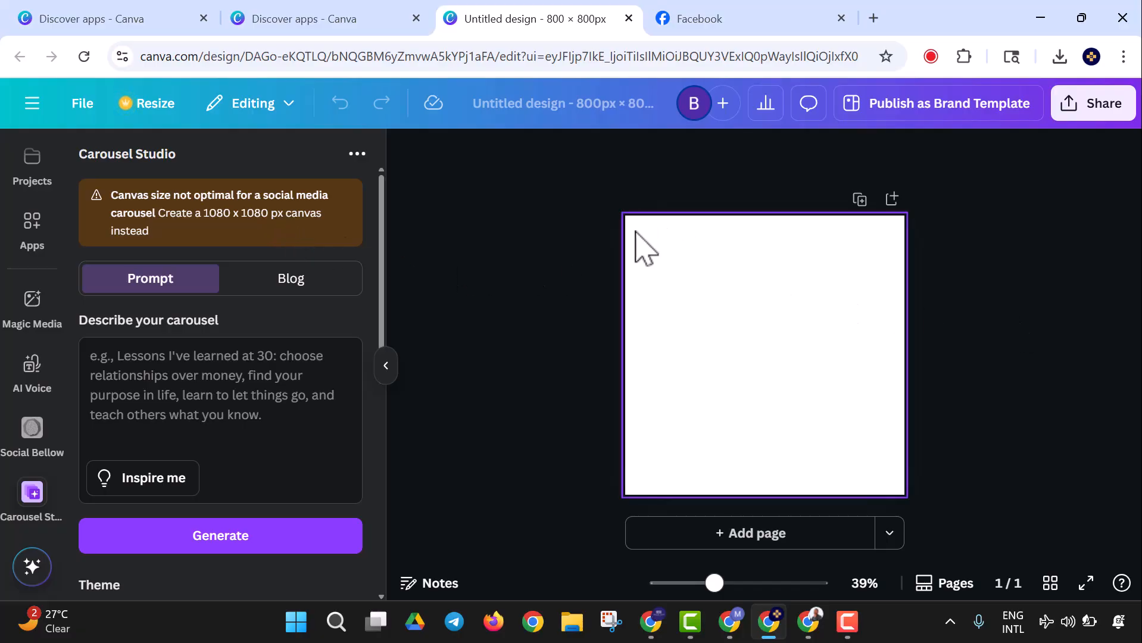
Step: Examine Carousel Studio's prompt, theme, font and colour settings and its app options beside the blank page
click(652, 242)
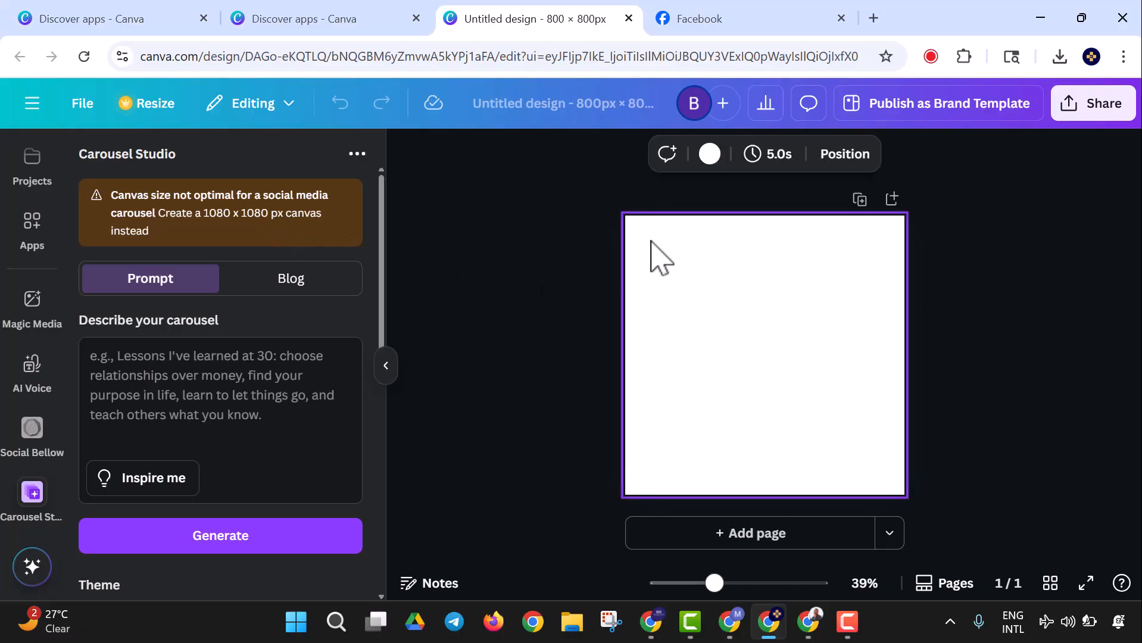
click(576, 307)
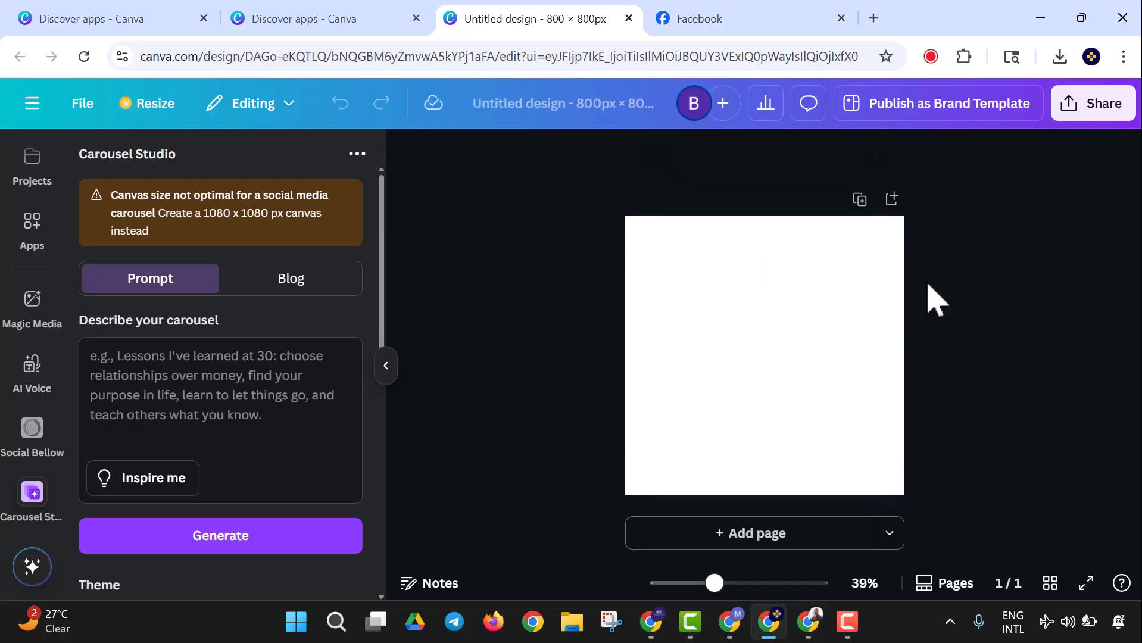
scroll(231, 372, down, 4)
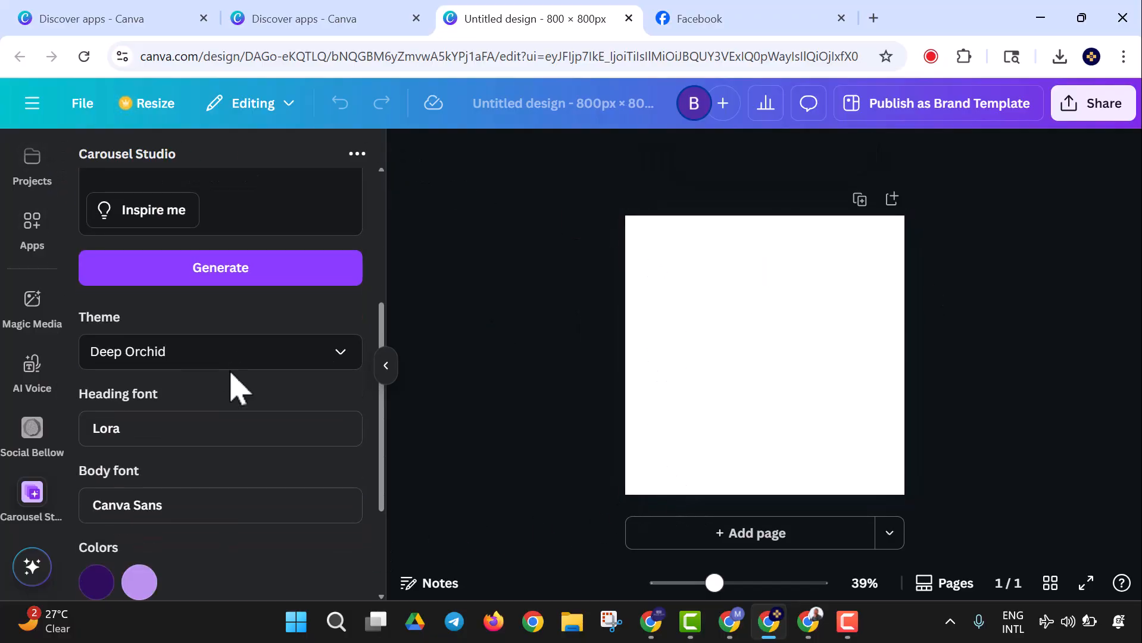
scroll(233, 375, down, 3)
scroll(238, 387, up, 7)
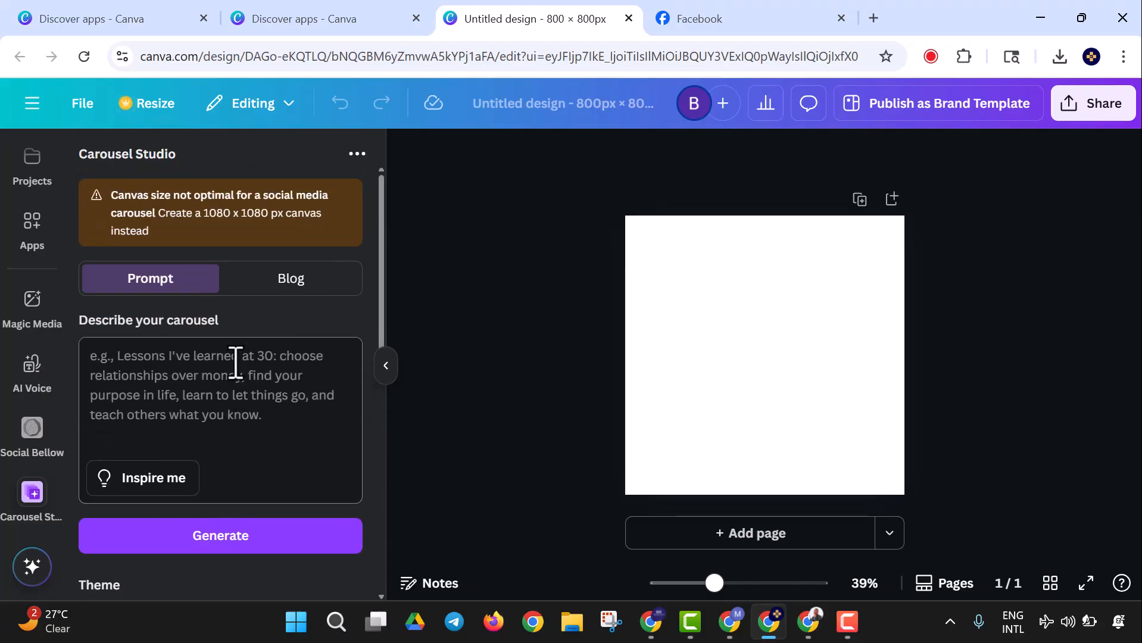
click(357, 154)
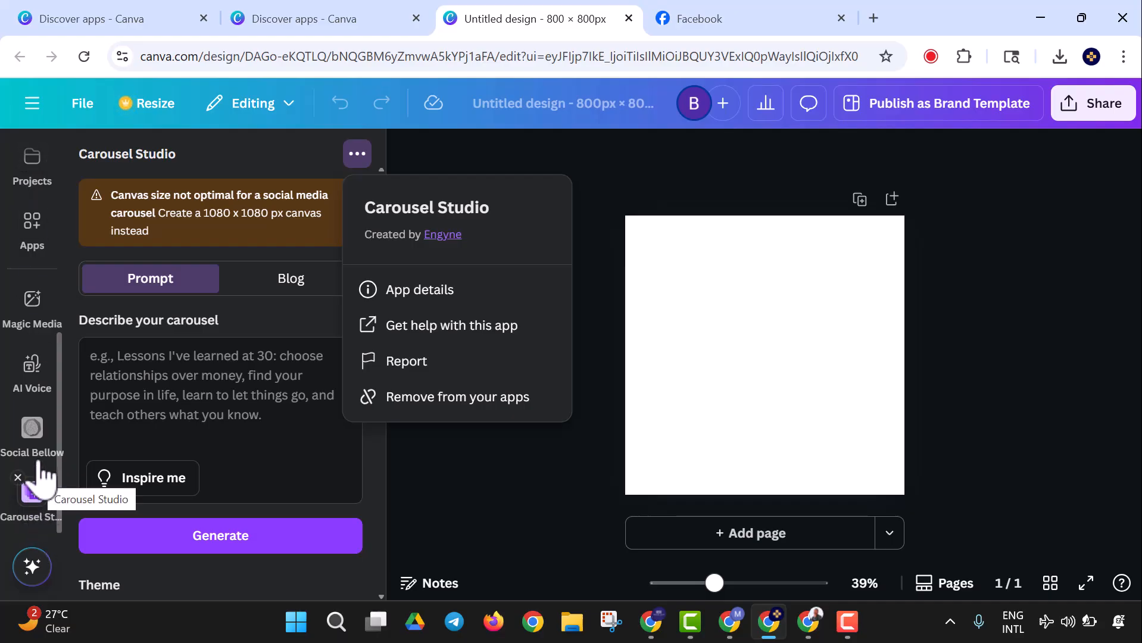
Step: Return to the first Canva tab, open the Templates page, collapse the side menu and look over the template categories
click(333, 19)
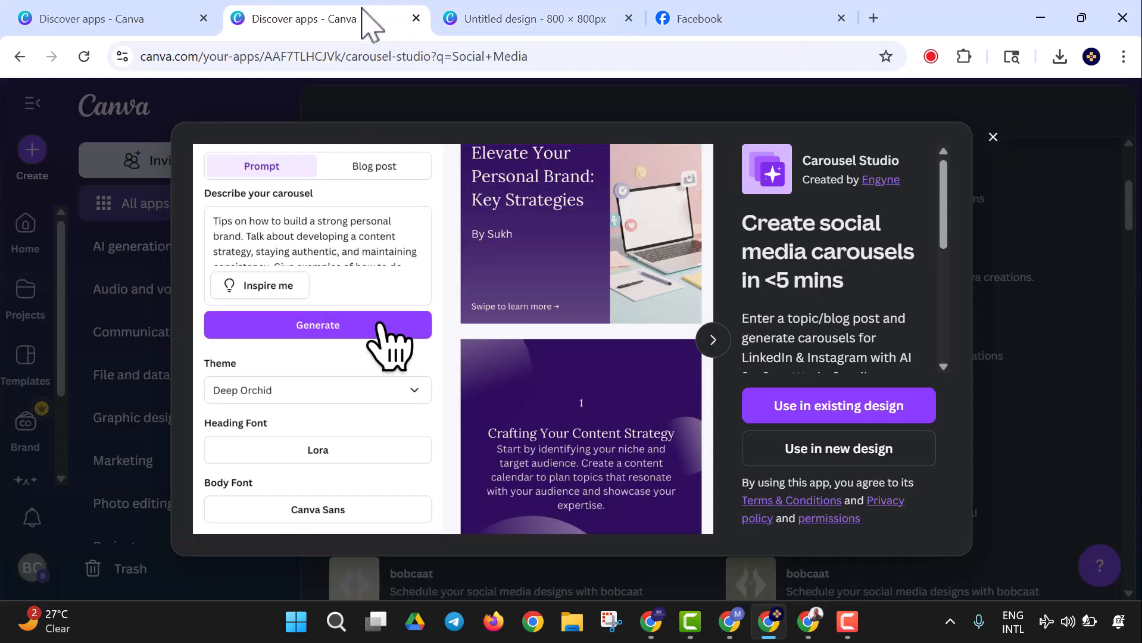
click(201, 11)
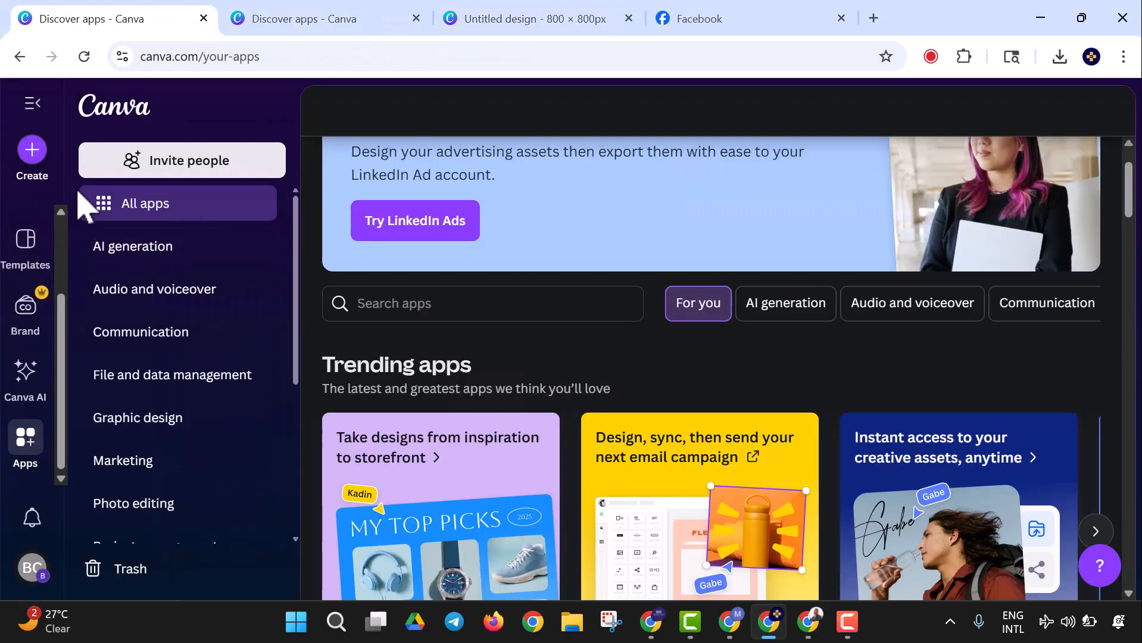
click(27, 250)
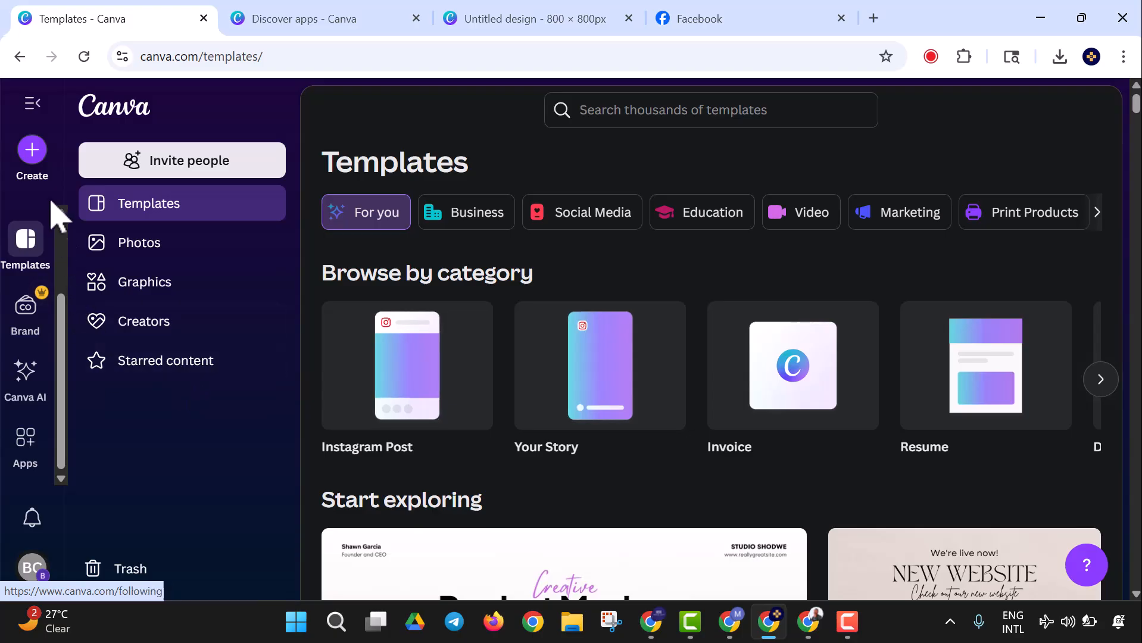
click(33, 104)
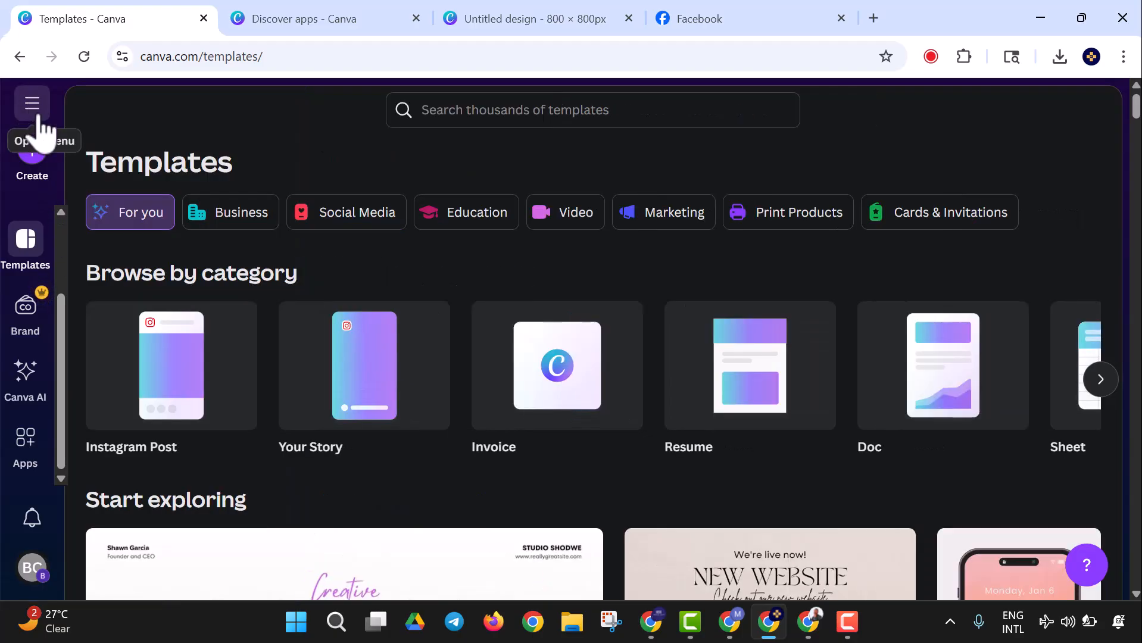
scroll(36, 247, up, 2)
scroll(216, 288, down, 1)
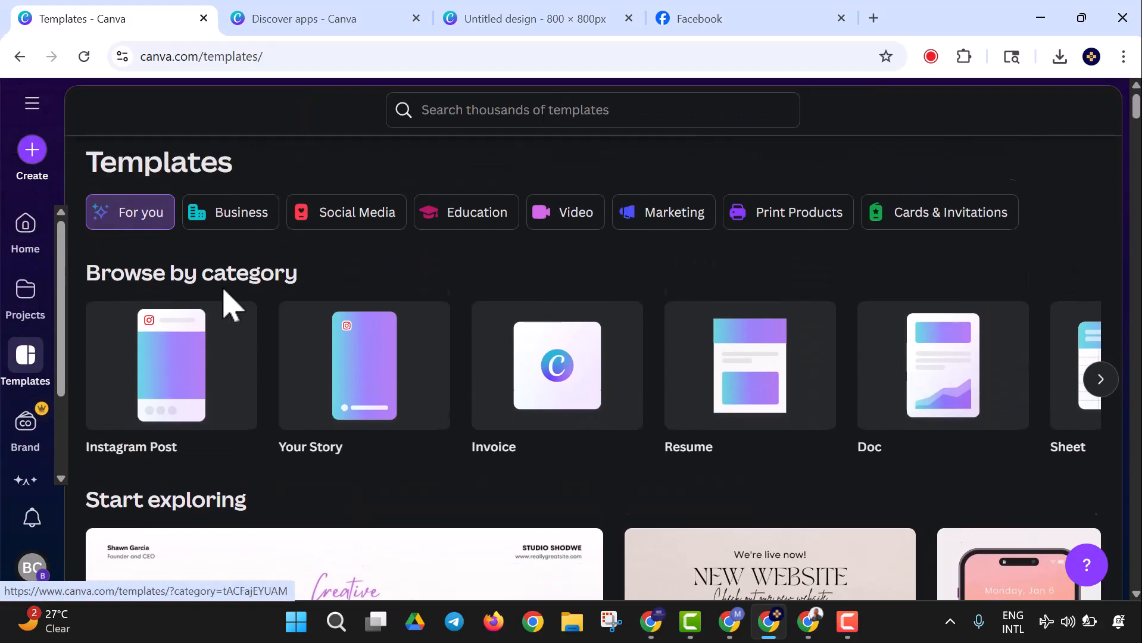
scroll(223, 287, up, 1)
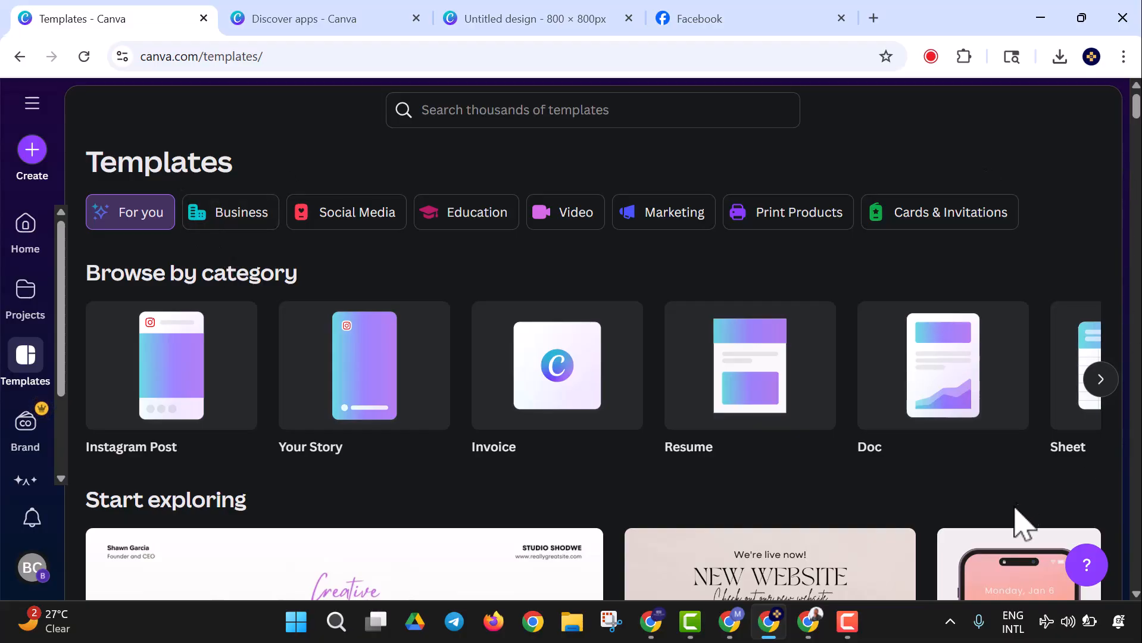
Step: Go to the Canva home page and create a new custom-size design of 1080 × 1080 px
click(40, 225)
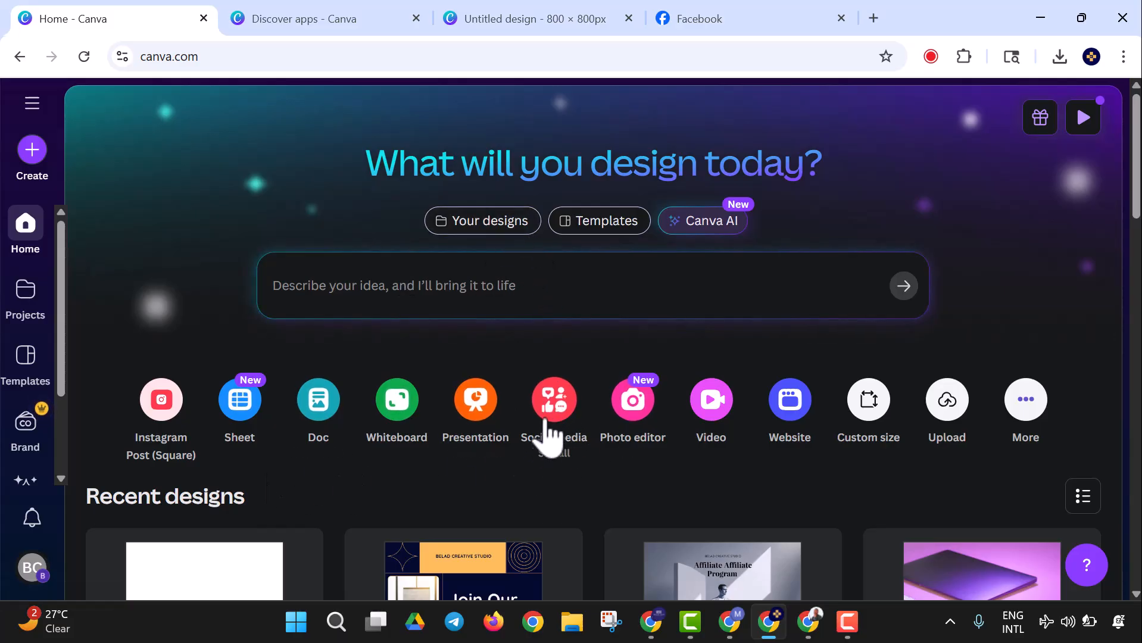
click(869, 403)
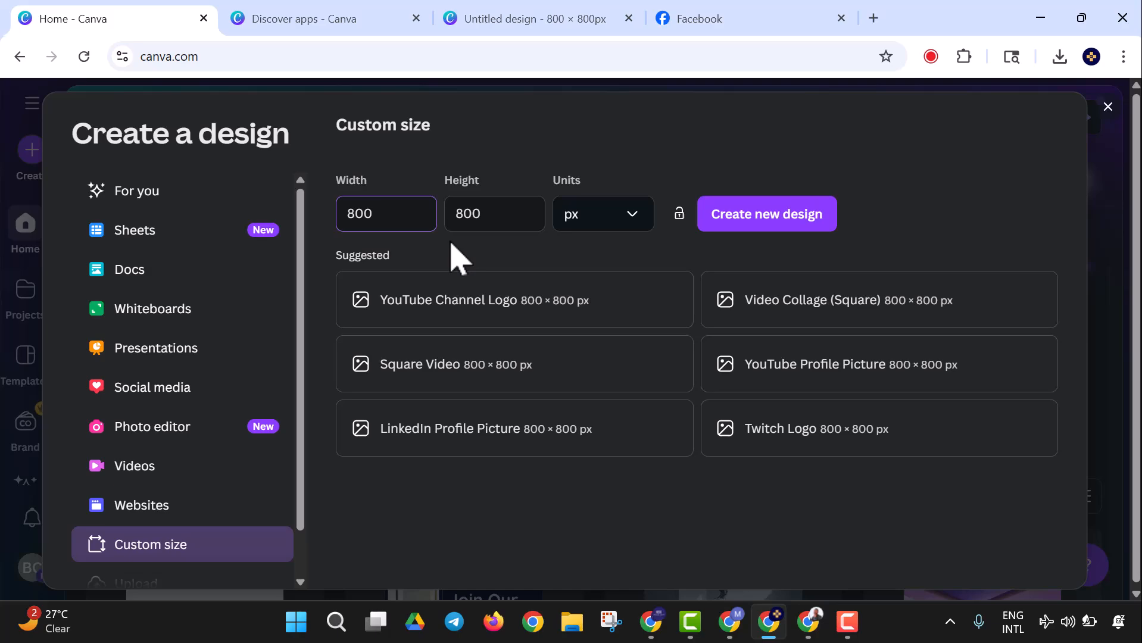
text(108)
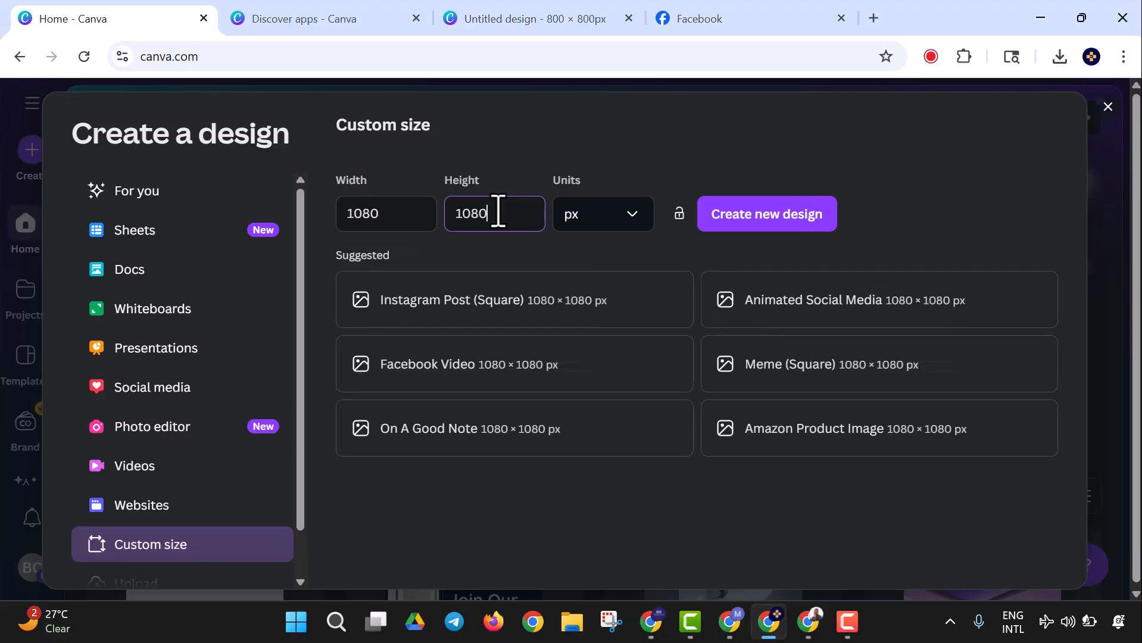
click(779, 225)
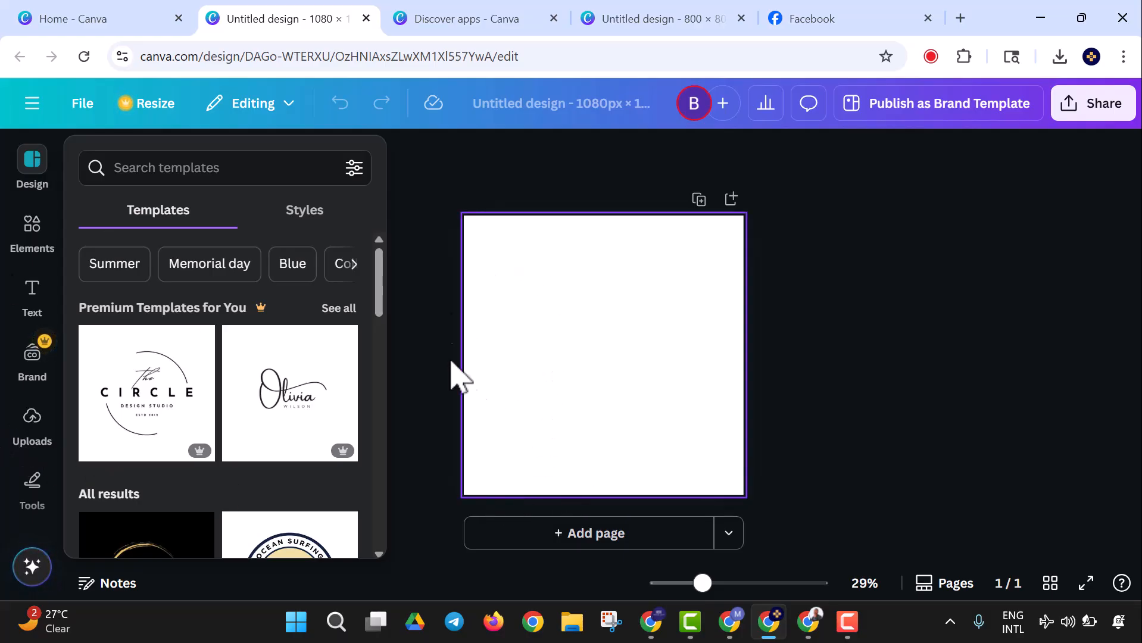
Step: Search the editor's apps for "Social Media" and open Carousel Studio at its carousel description field
scroll(44, 285, down, 2)
scroll(50, 285, down, 3)
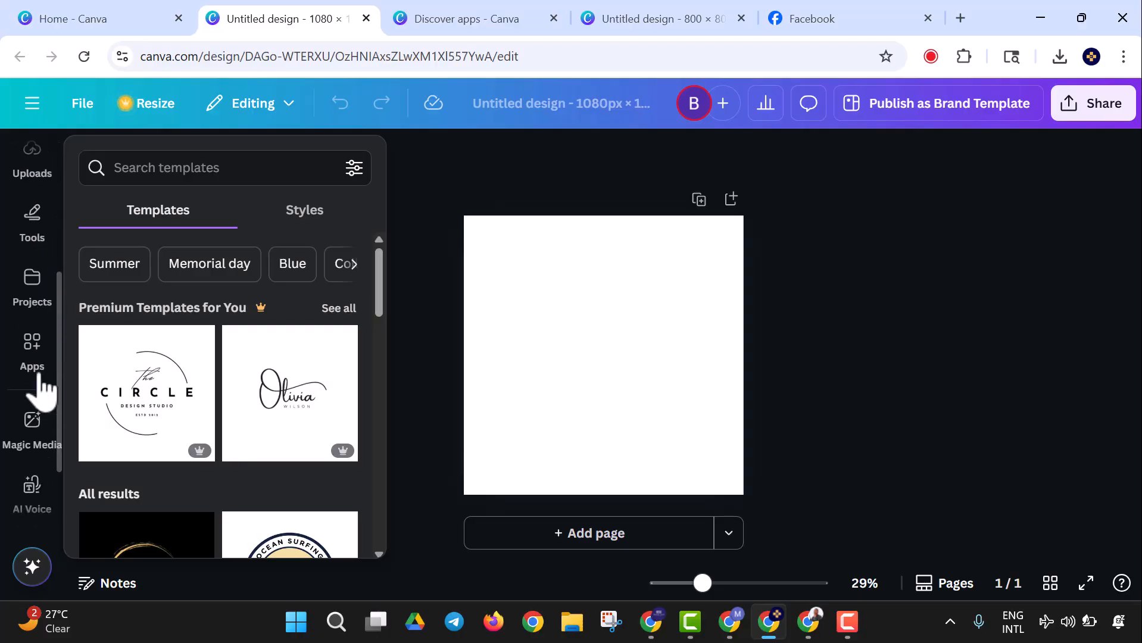
click(36, 345)
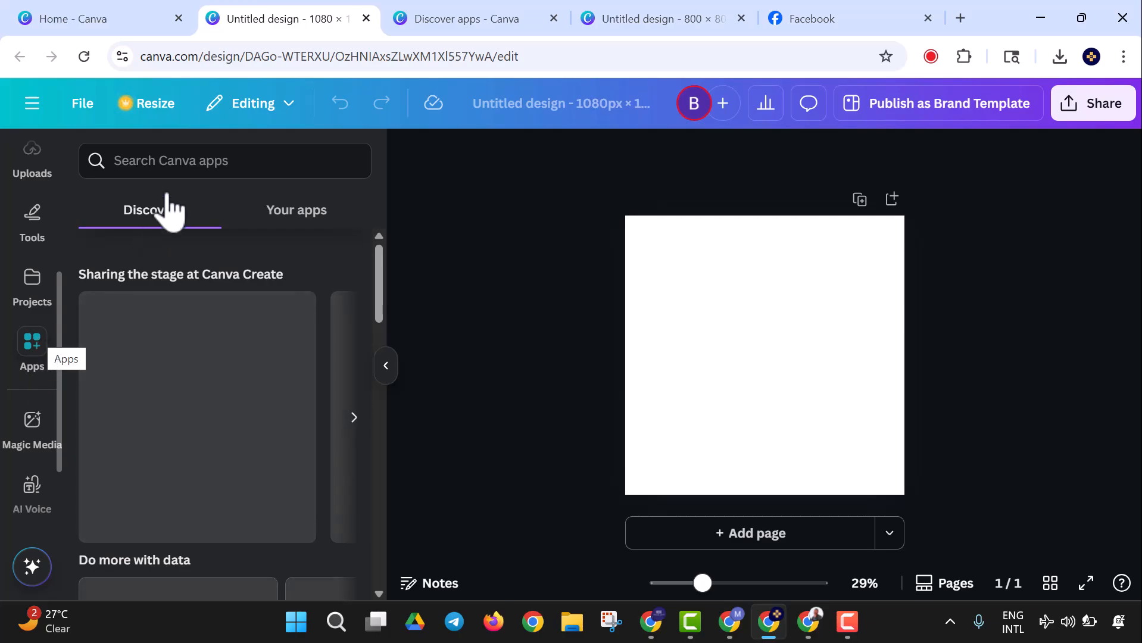
click(177, 172)
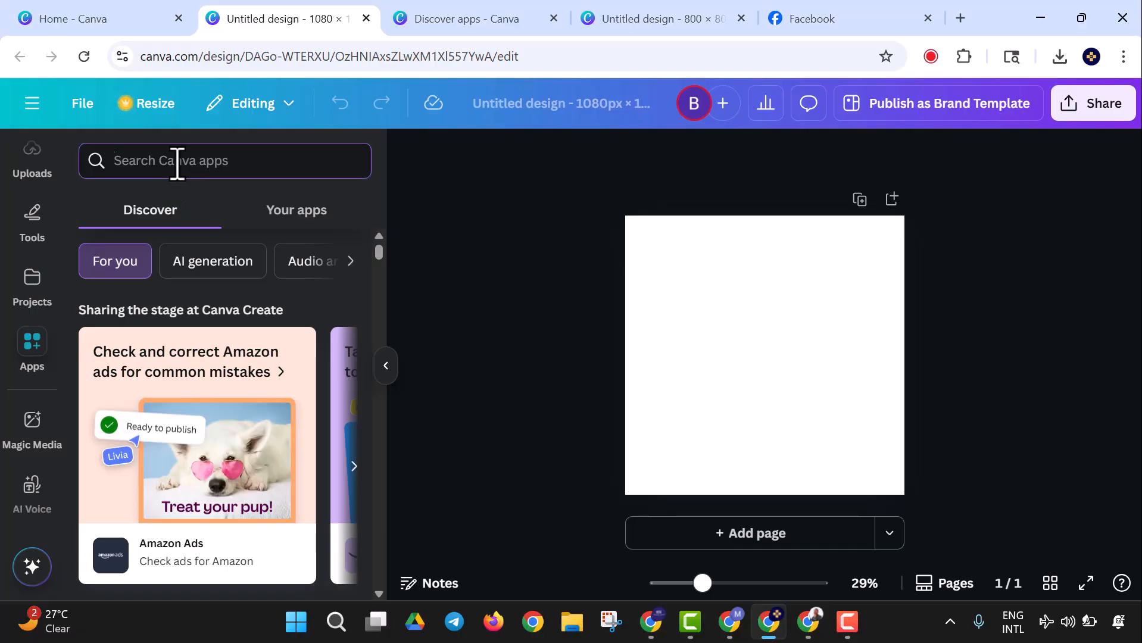
text(Social Media)
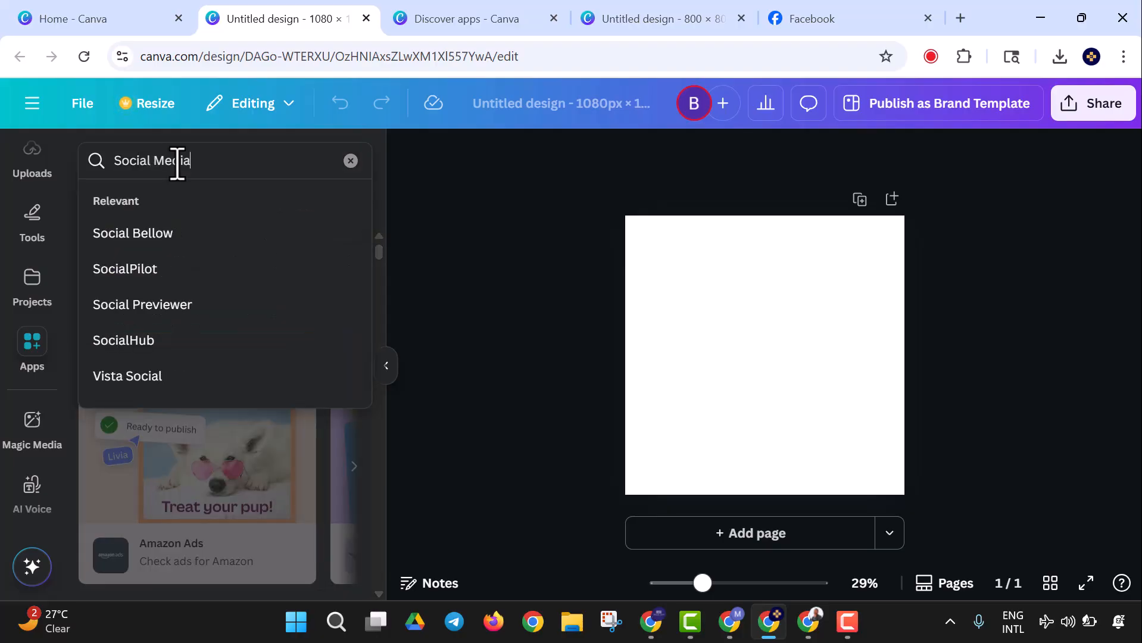
key(Return)
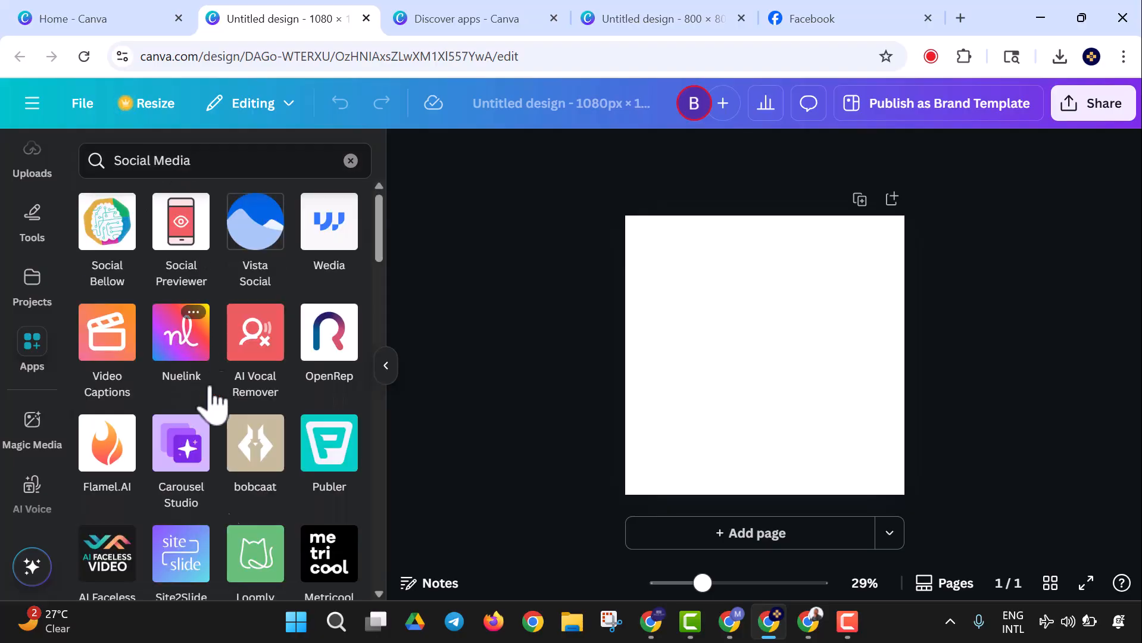
click(187, 461)
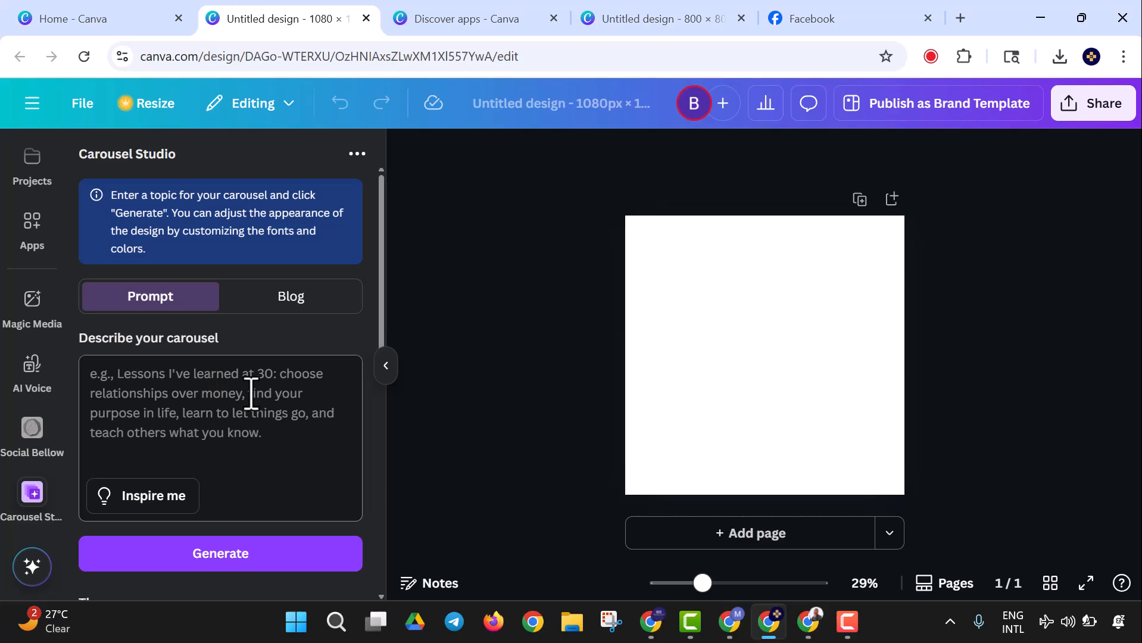
scroll(229, 387, down, 2)
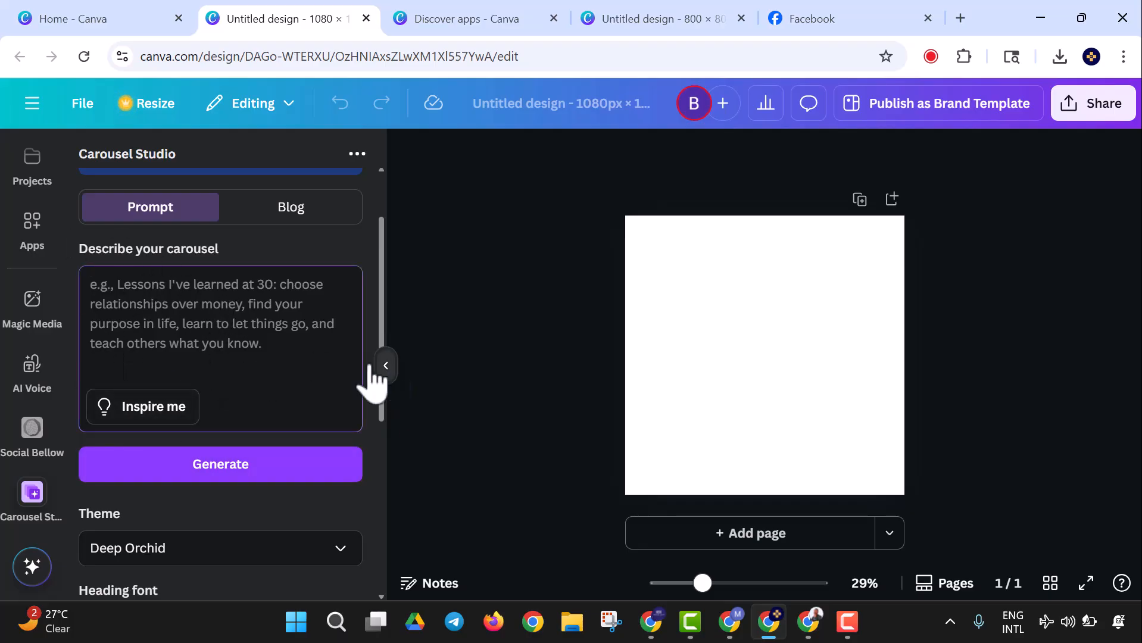
Step: Switch to Google Keep, look through the open note and copy its text about the Belad Creative Store affiliate program
click(808, 621)
click(517, 393)
scroll(517, 394, down, 7)
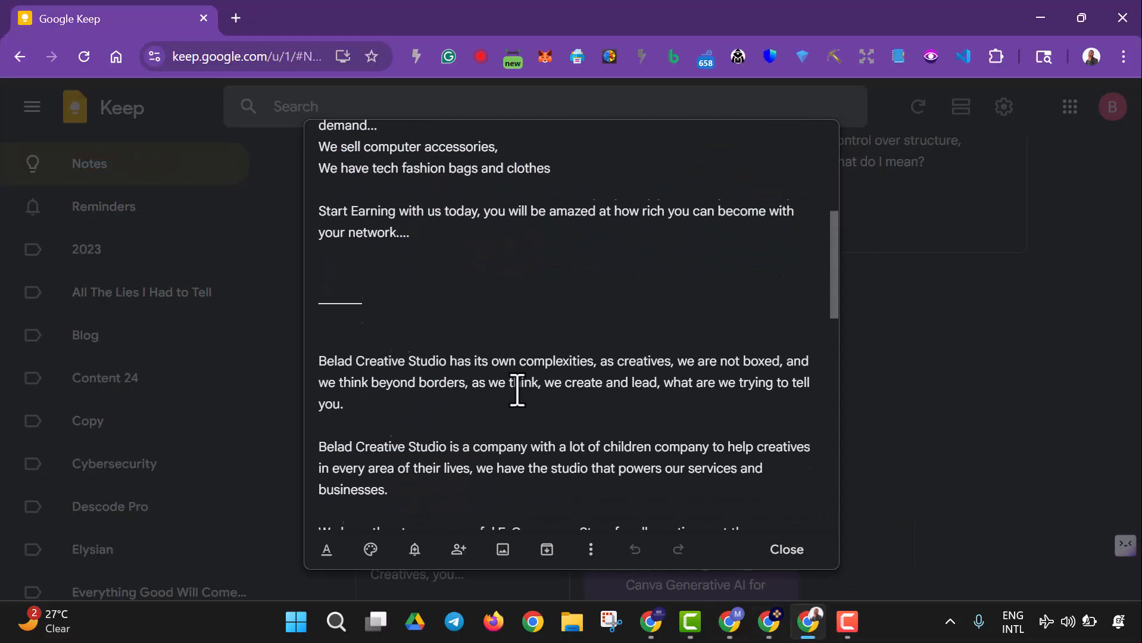
scroll(434, 333, down, 2)
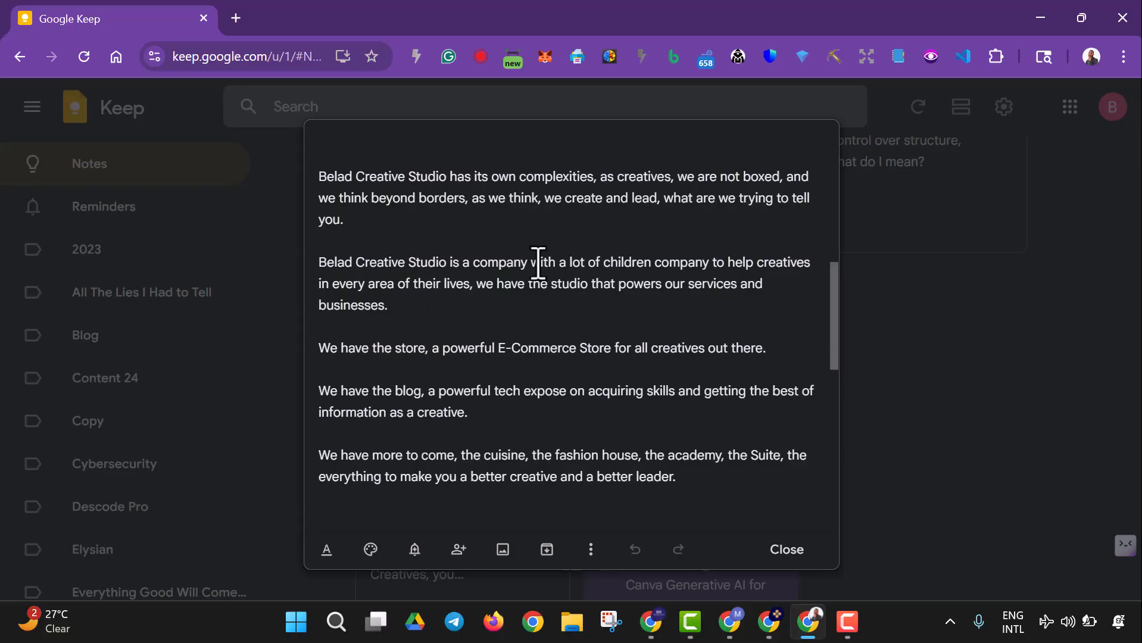
scroll(537, 248, down, 4)
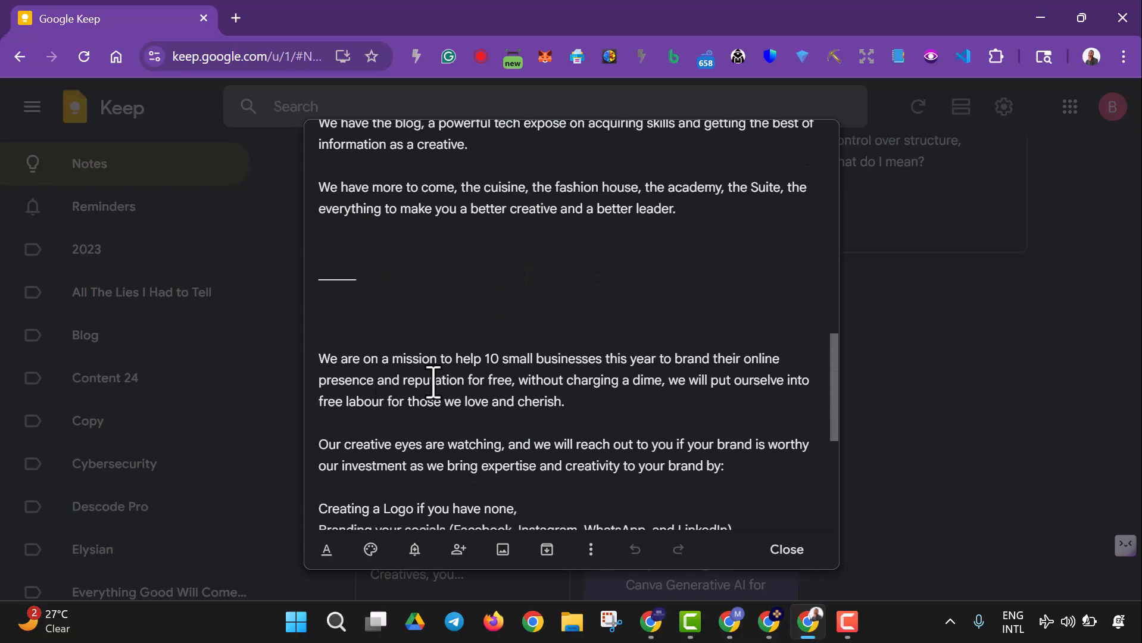
scroll(433, 381, up, 10)
drag(452, 496, 319, 146)
right_click(487, 350)
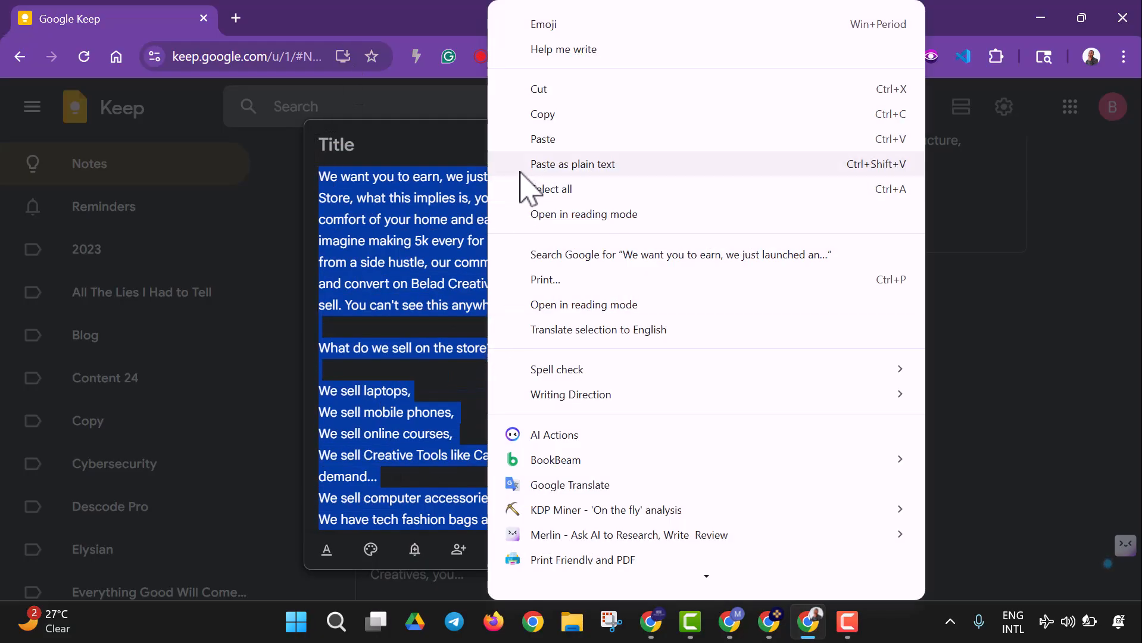
click(546, 116)
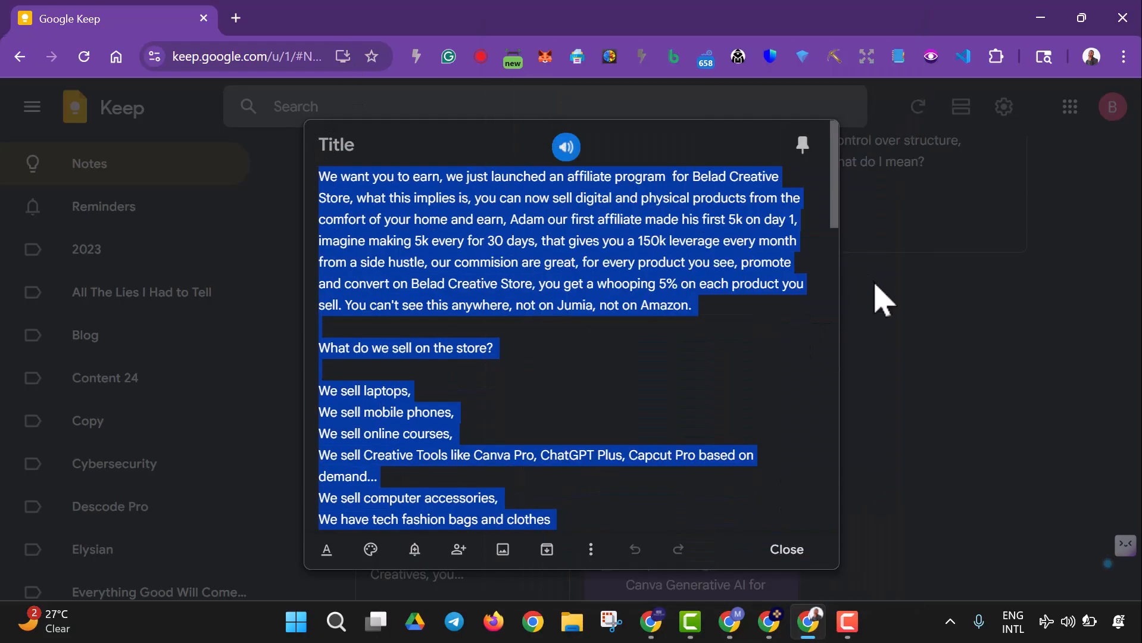
right_click(546, 255)
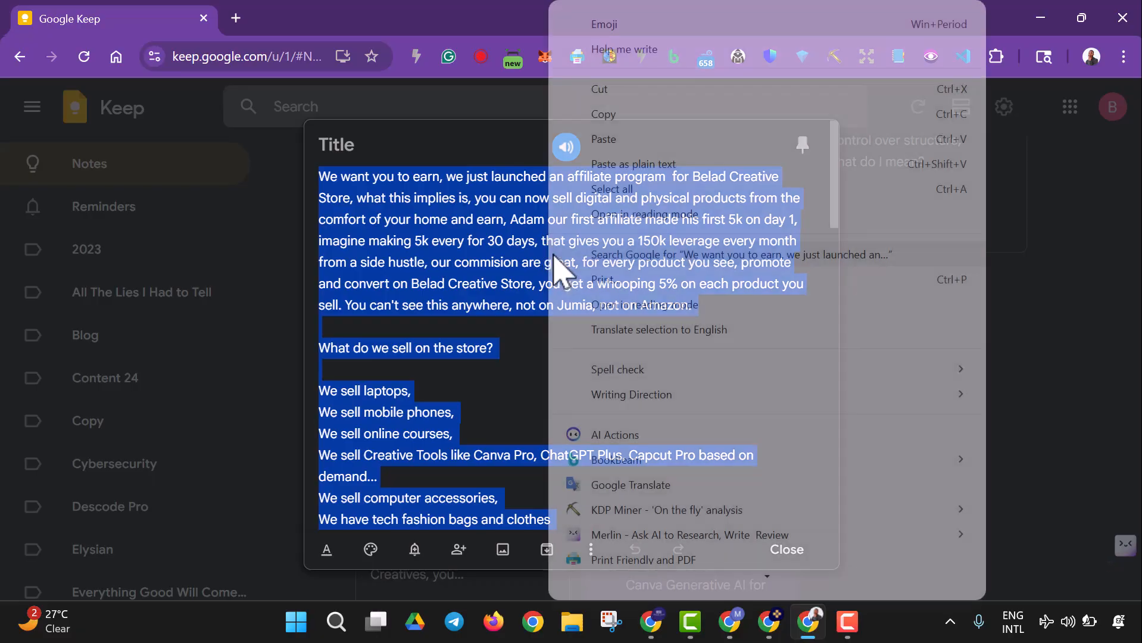
click(614, 116)
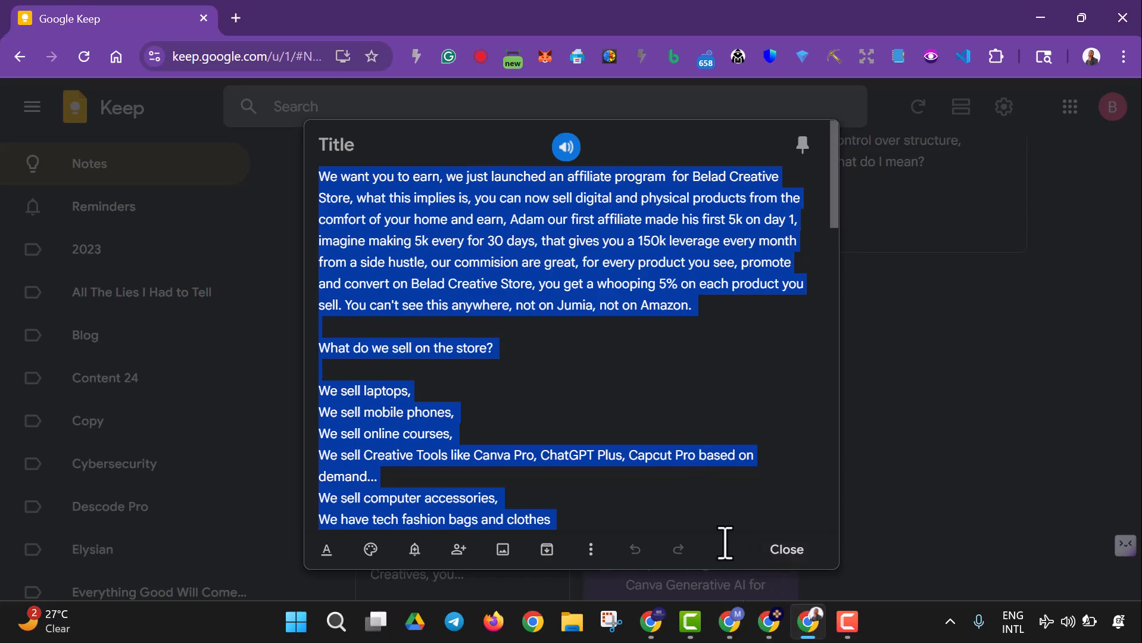
Step: Switch to the Facebook page and copy the affiliate post's text from "We want you to earn big!" through the affiliate link
click(767, 625)
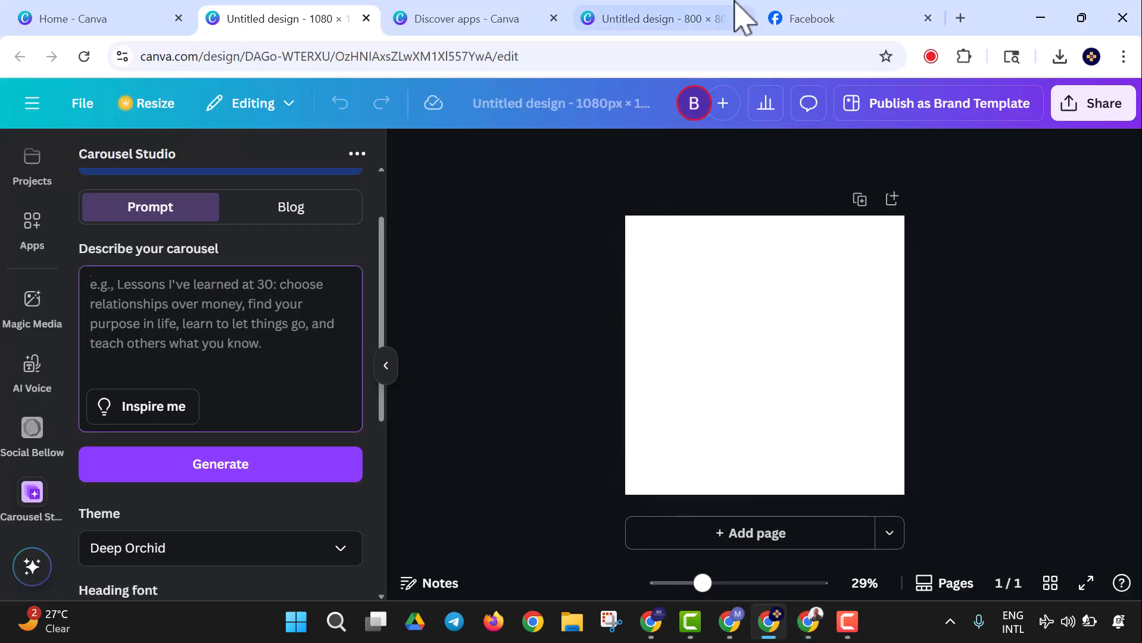
click(820, 19)
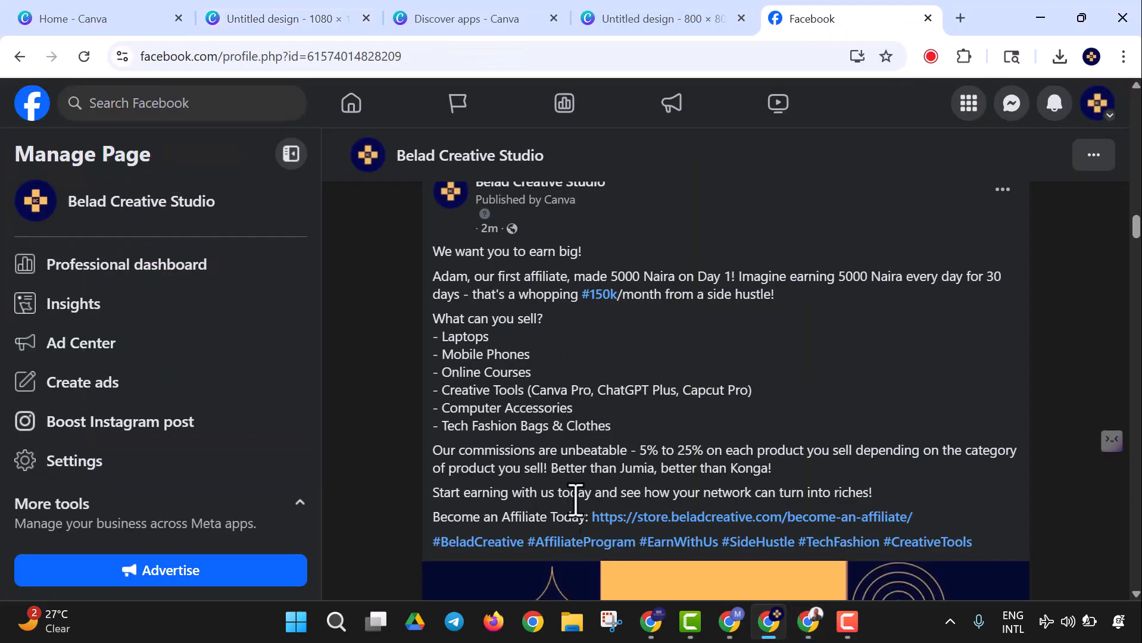
drag(434, 253, 917, 531)
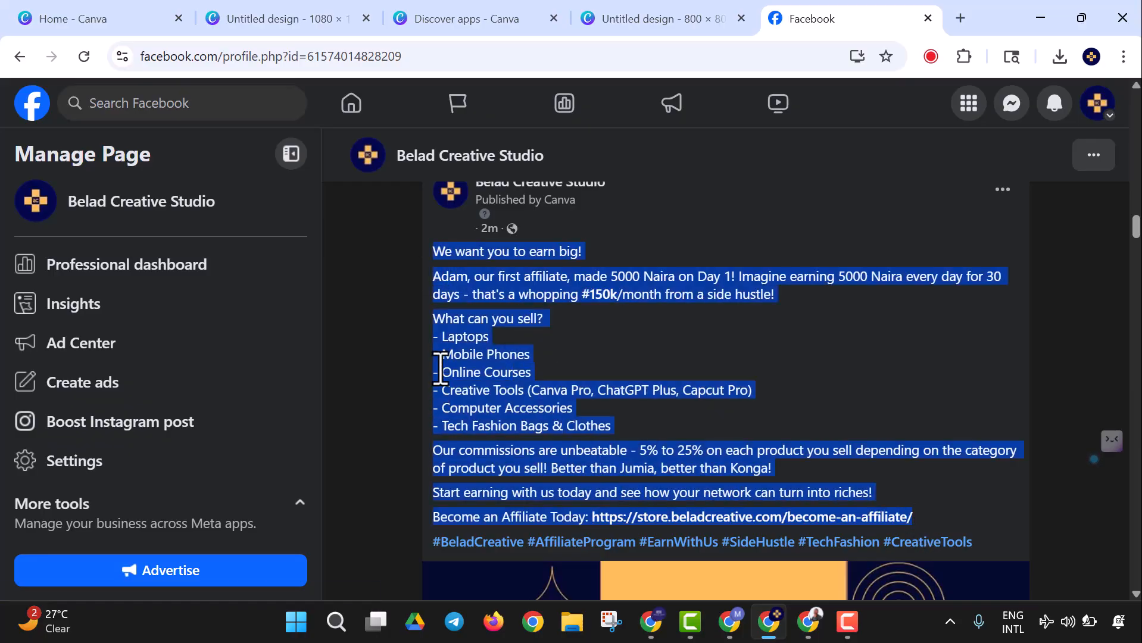
right_click(465, 346)
click(511, 369)
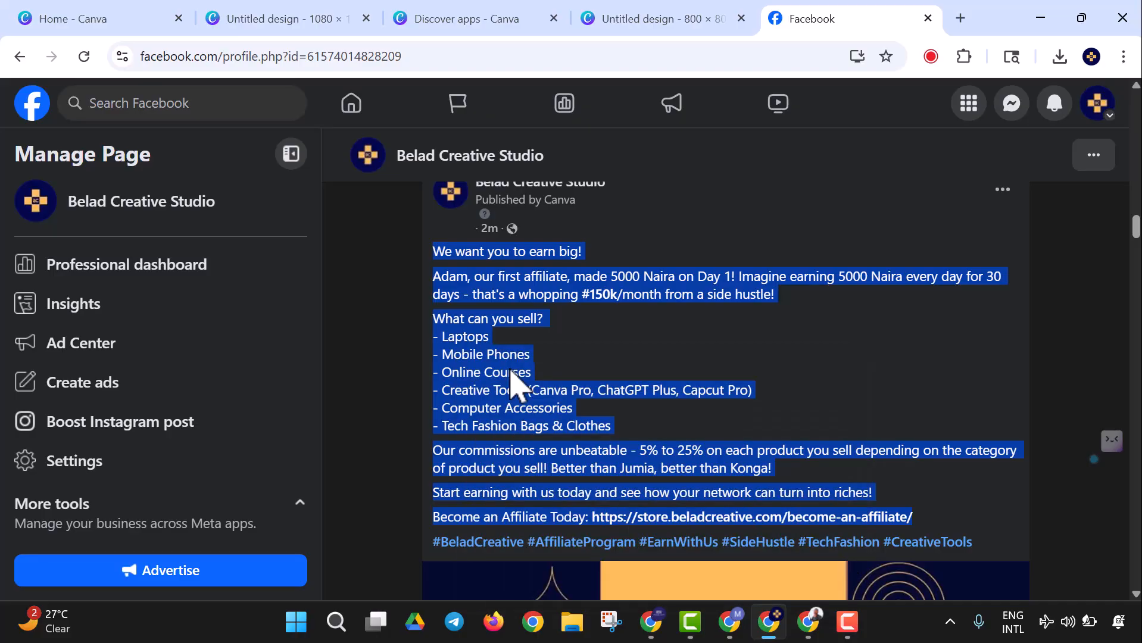
Step: Paste the copied Facebook post into Carousel Studio's carousel description in the 1080 px design and review the text
click(258, 18)
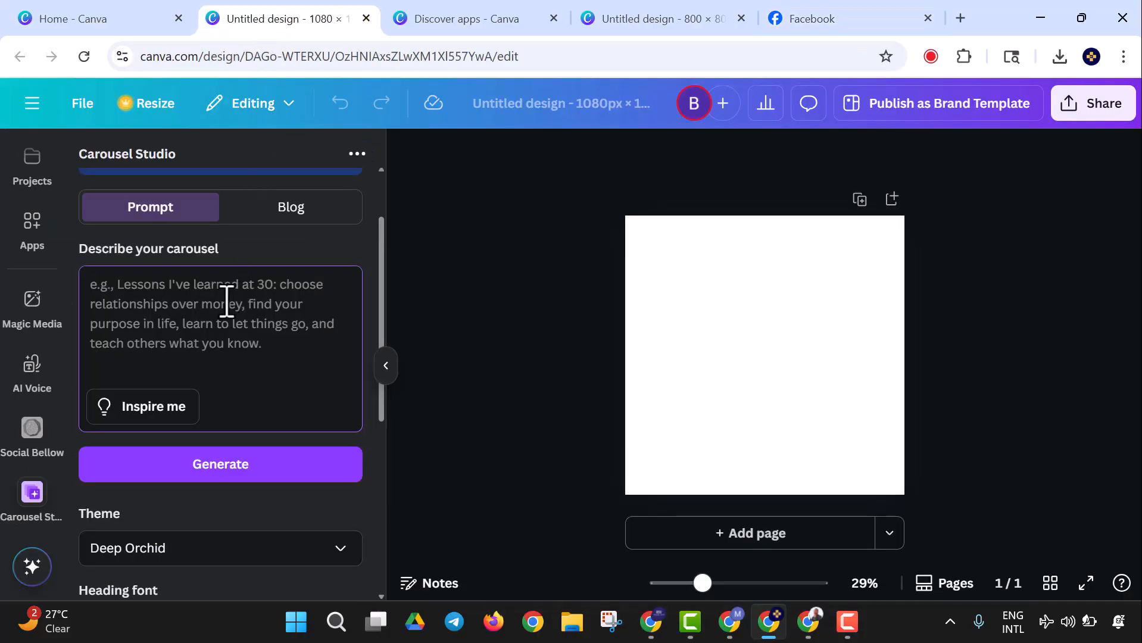
click(224, 345)
key(ctrl+v)
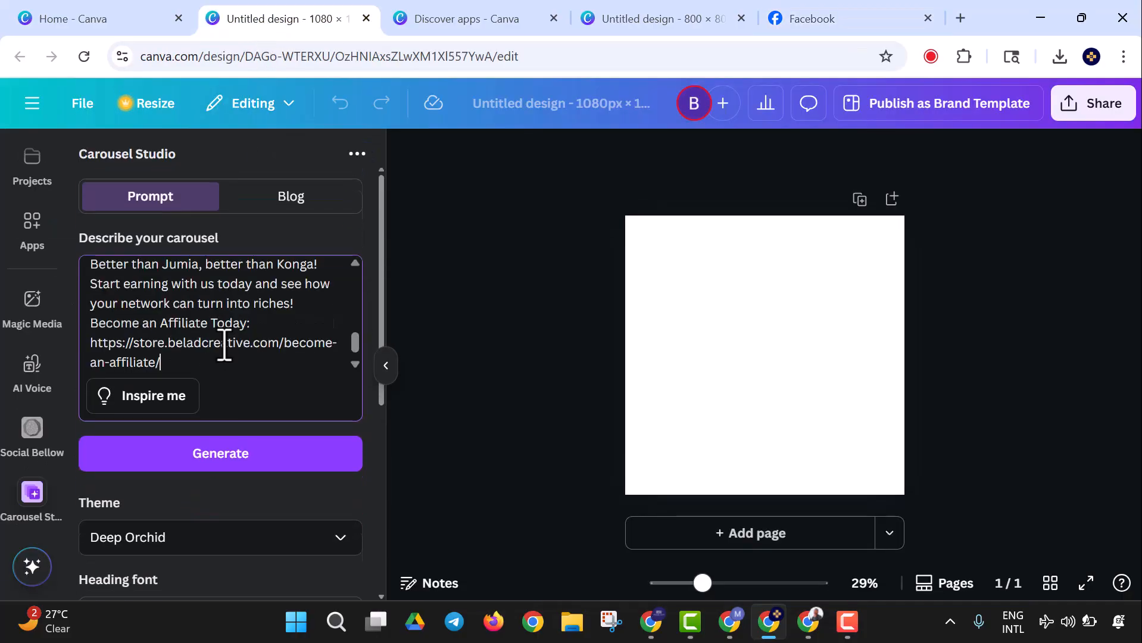
scroll(220, 316, up, 5)
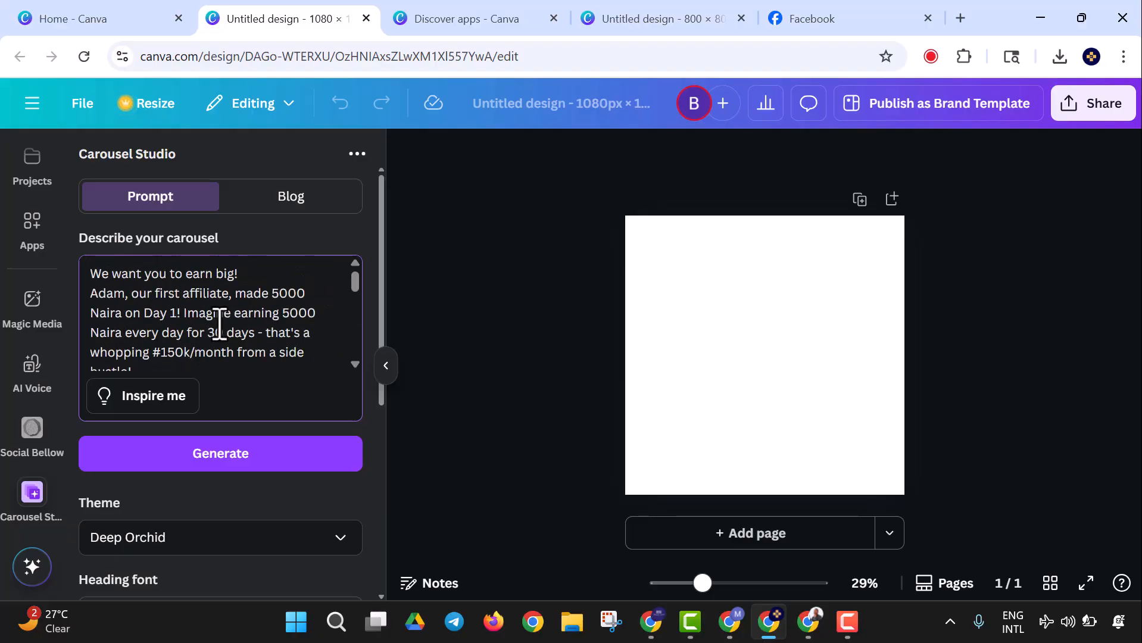
scroll(272, 288, down, 1)
scroll(276, 310, down, 4)
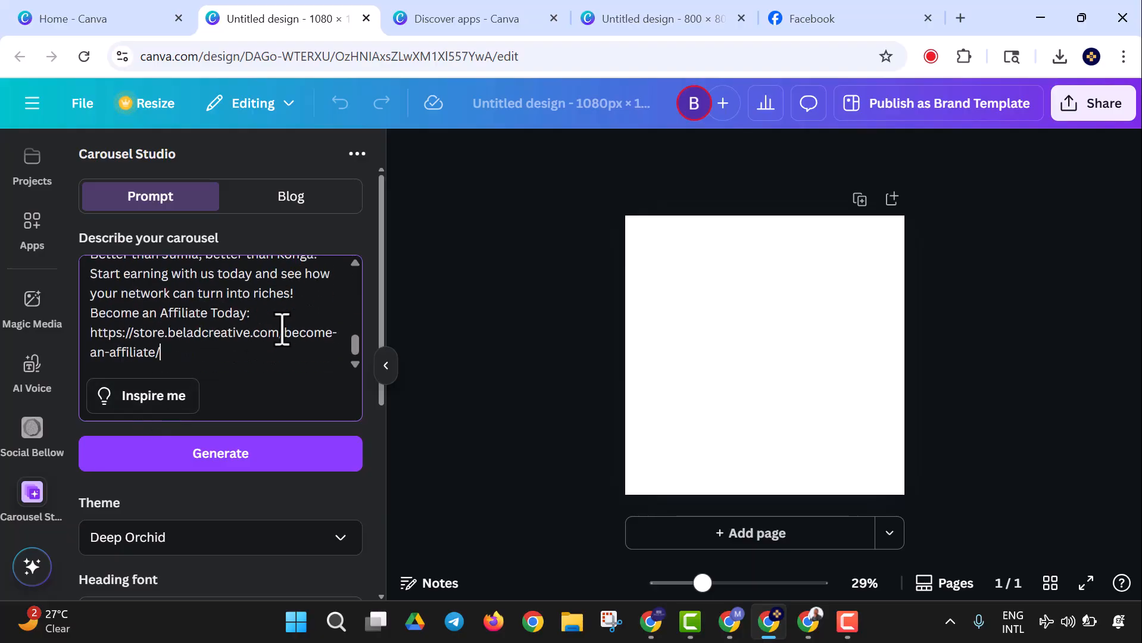
Step: Try two Inspire me sample prompts in Carousel Studio and replace them with the copied Facebook post text
click(177, 408)
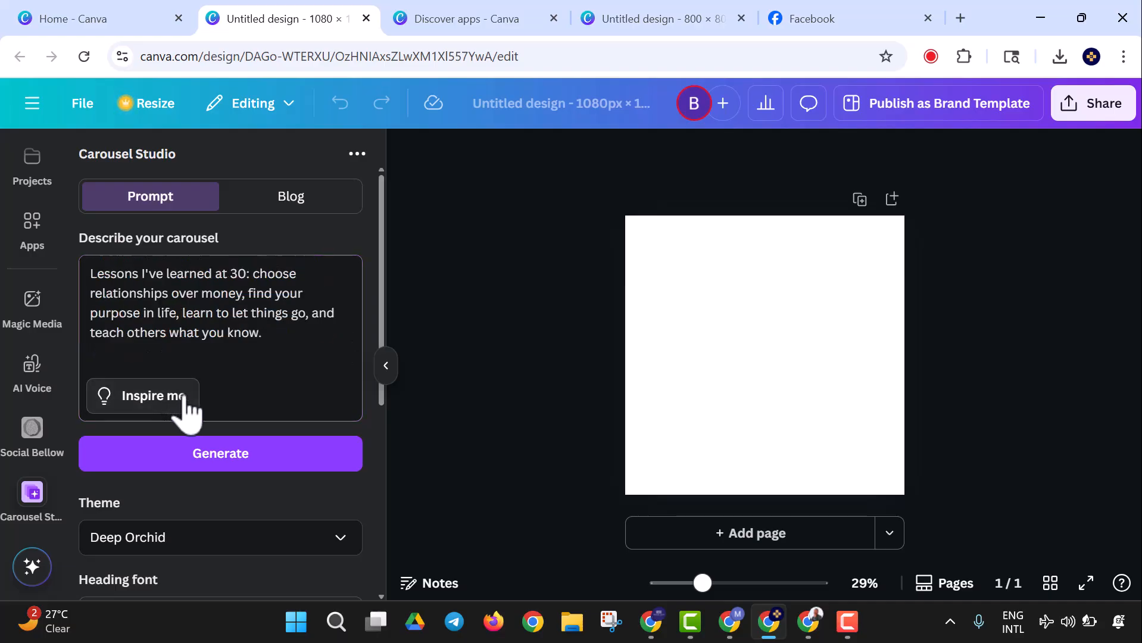
click(185, 410)
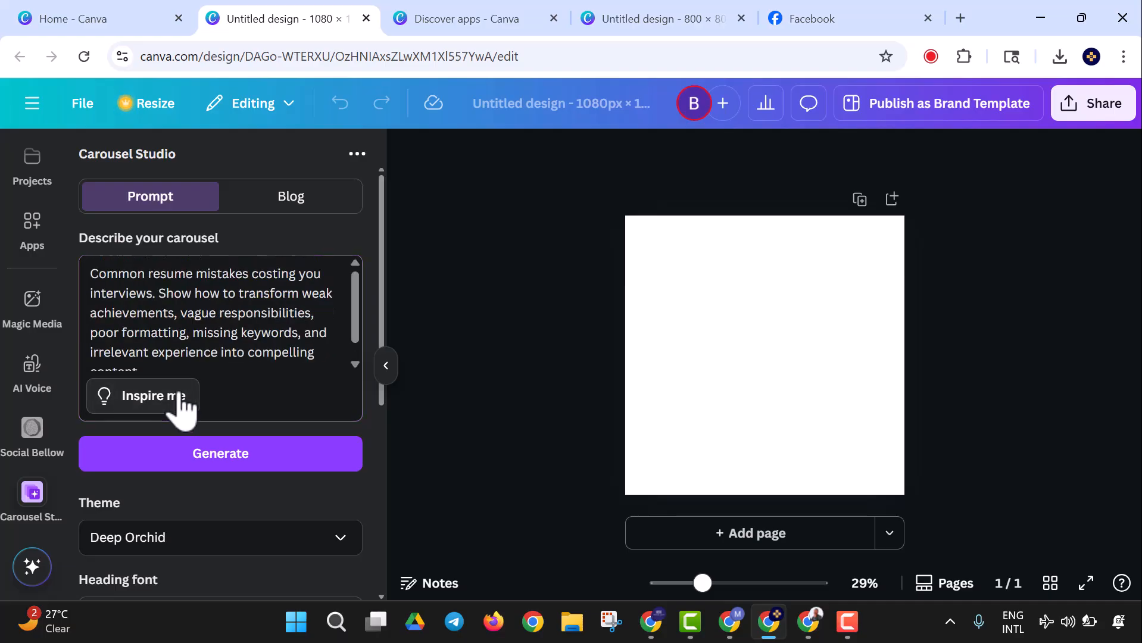
key(ctrl+a)
key(ctrl+v)
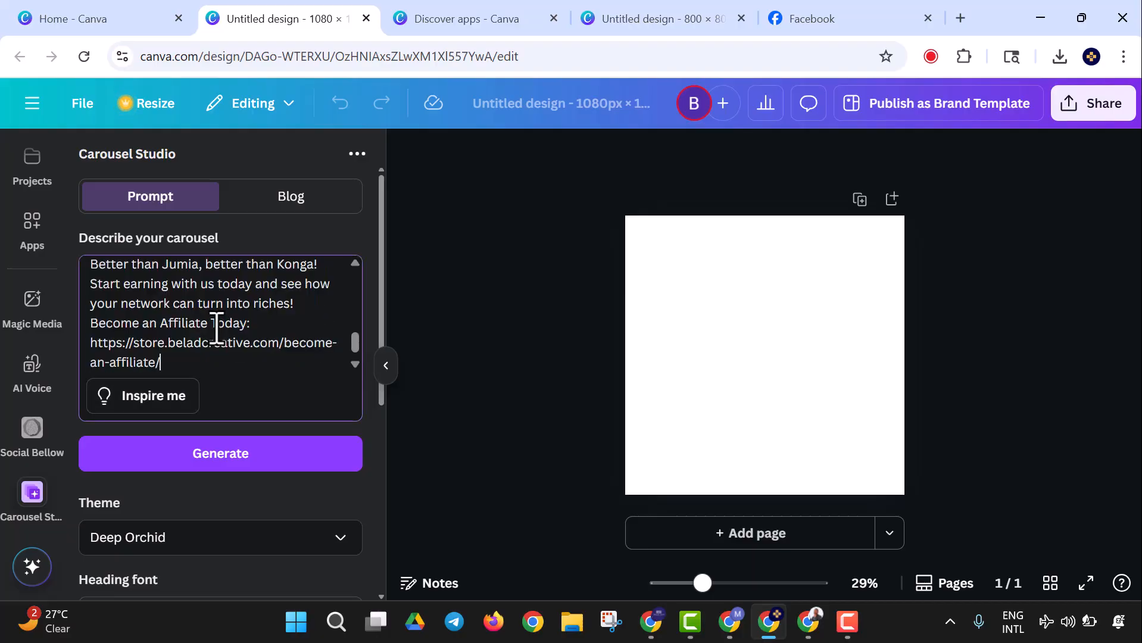
scroll(215, 331, up, 10)
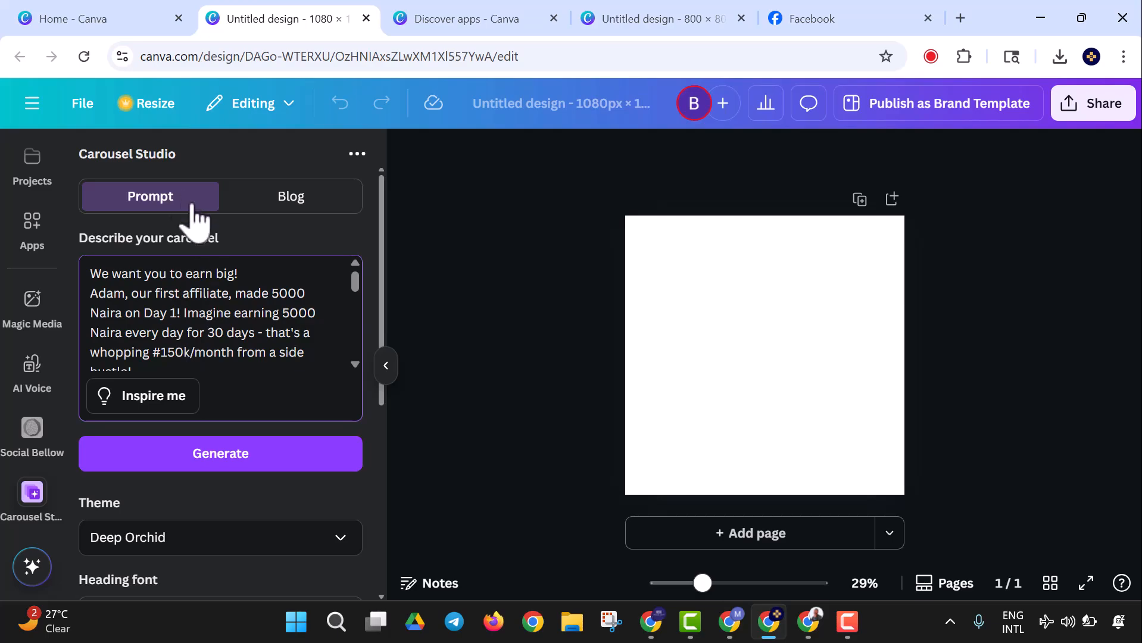
Step: Switch Carousel Studio's source to Blog and open blog.beladcreative.com in a new browser tab to browse its posts
click(249, 195)
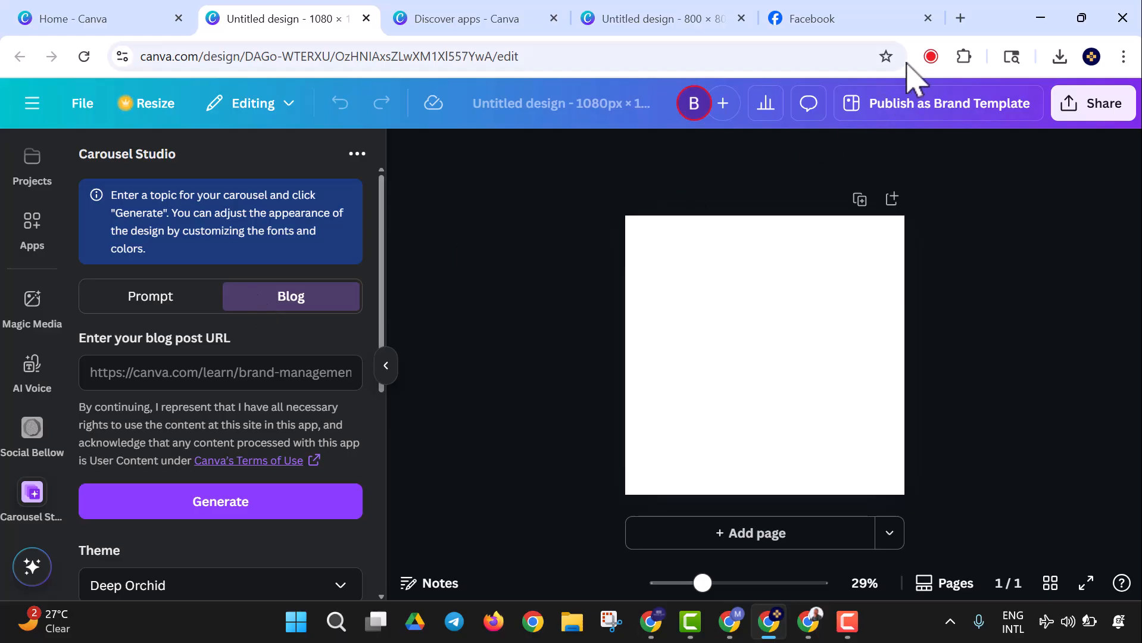
click(960, 19)
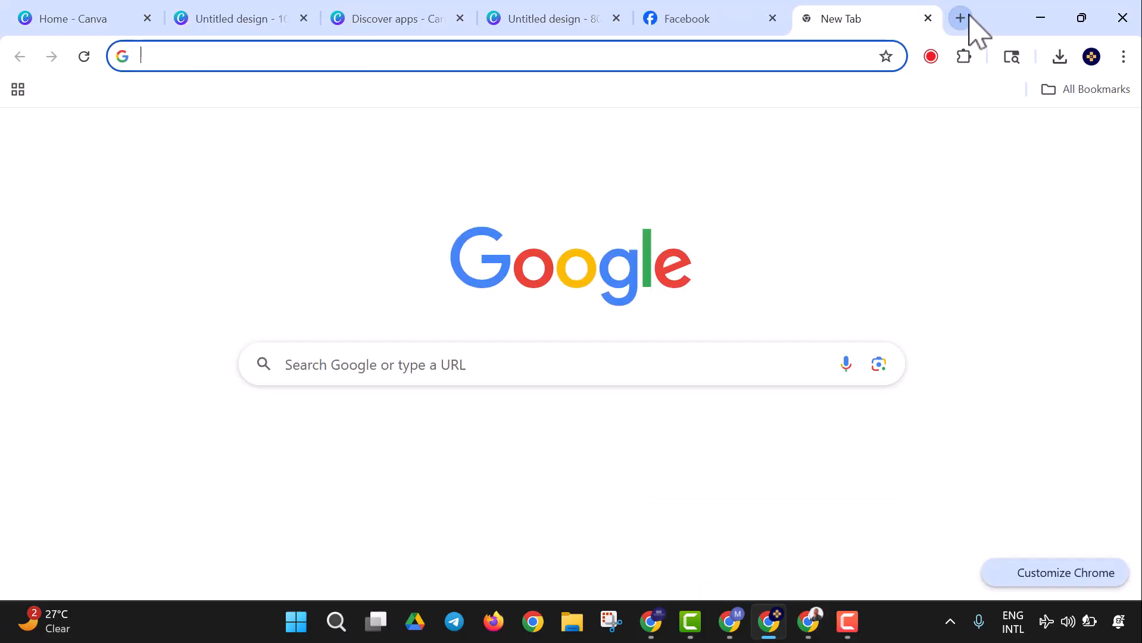
text(blog)
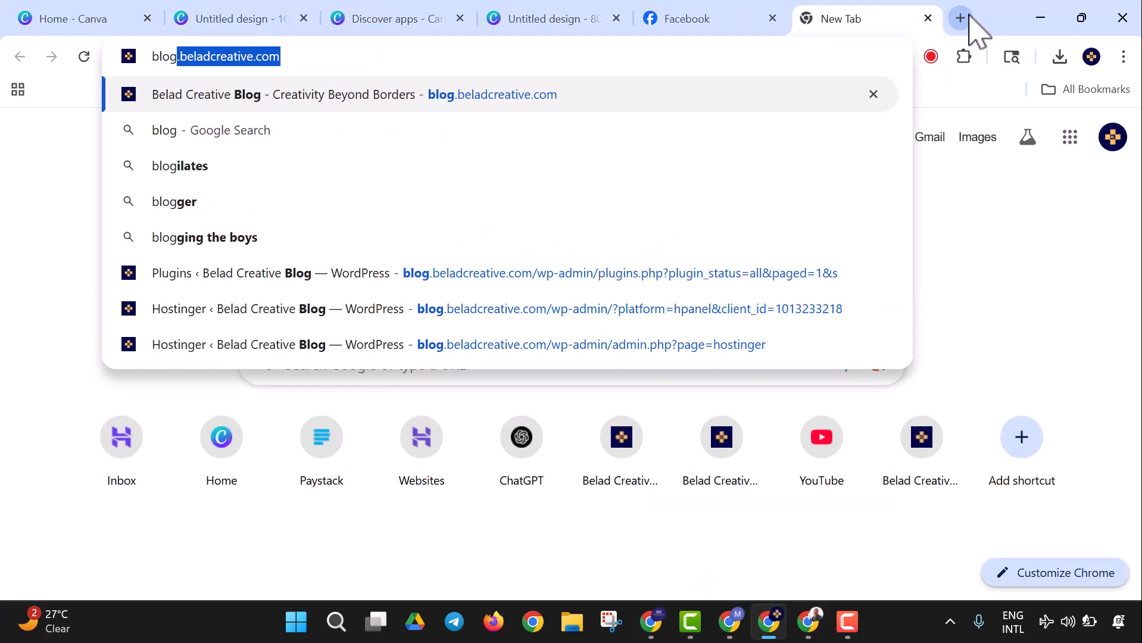
key(Right)
key(Return)
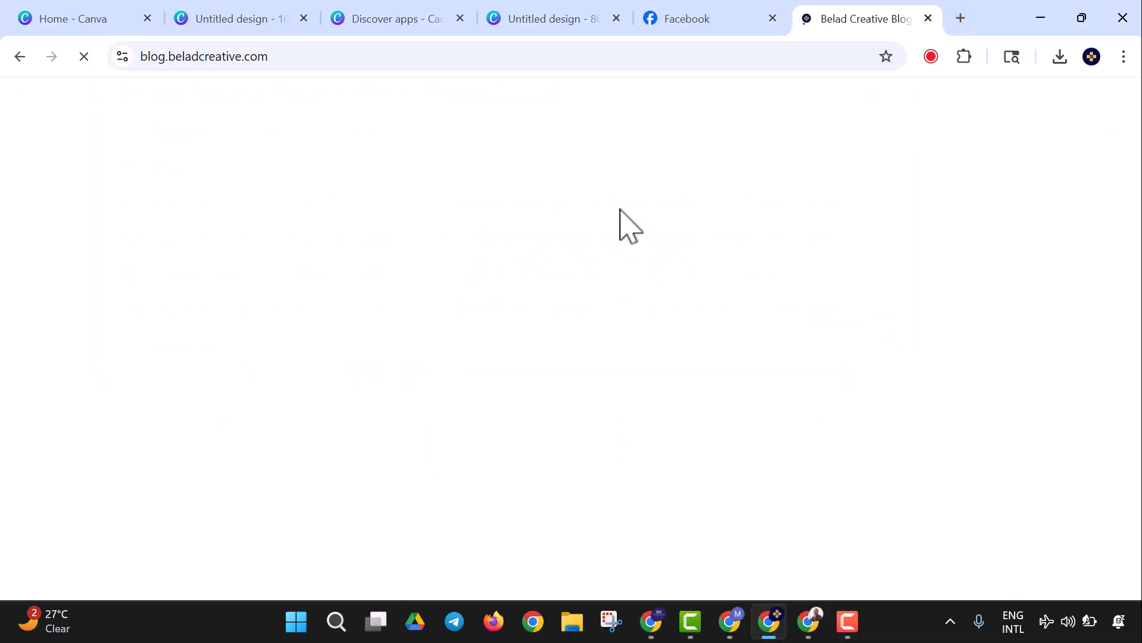
scroll(564, 193, down, 3)
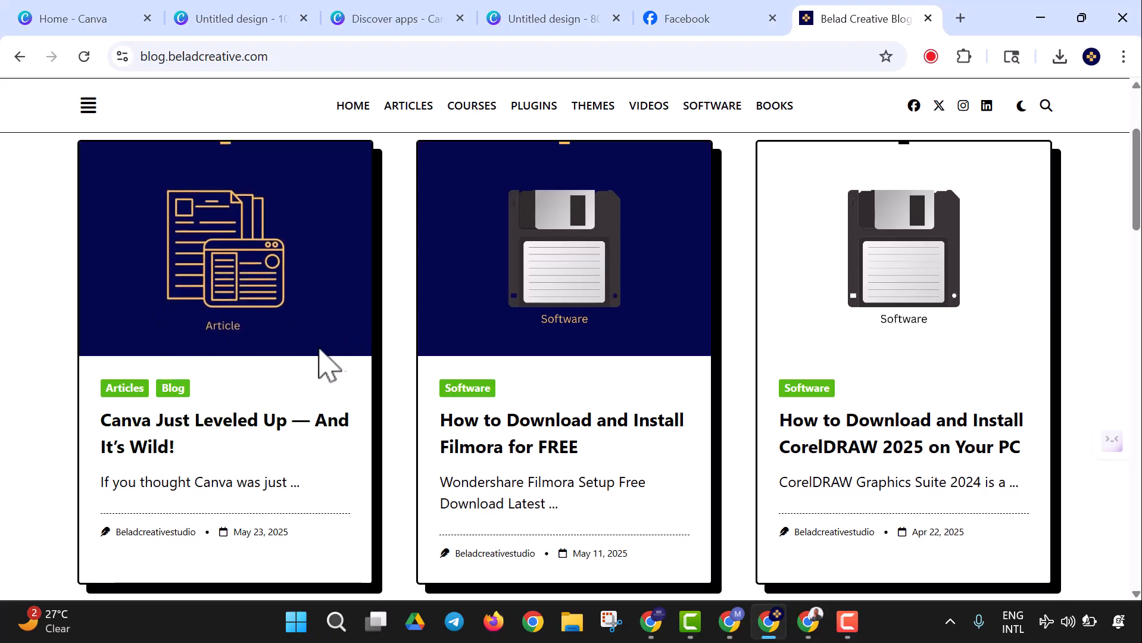
Step: Find the article "Tech Skills for Beginners in 2025" among the blog's posts and open it
scroll(285, 389, down, 5)
scroll(285, 396, down, 3)
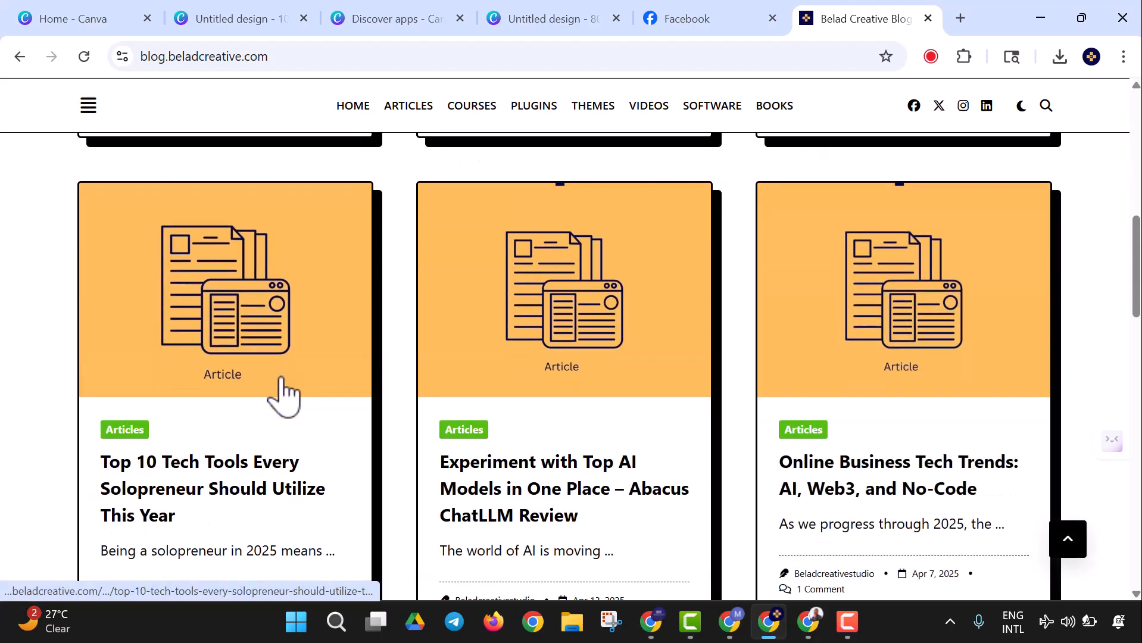
scroll(284, 396, down, 2)
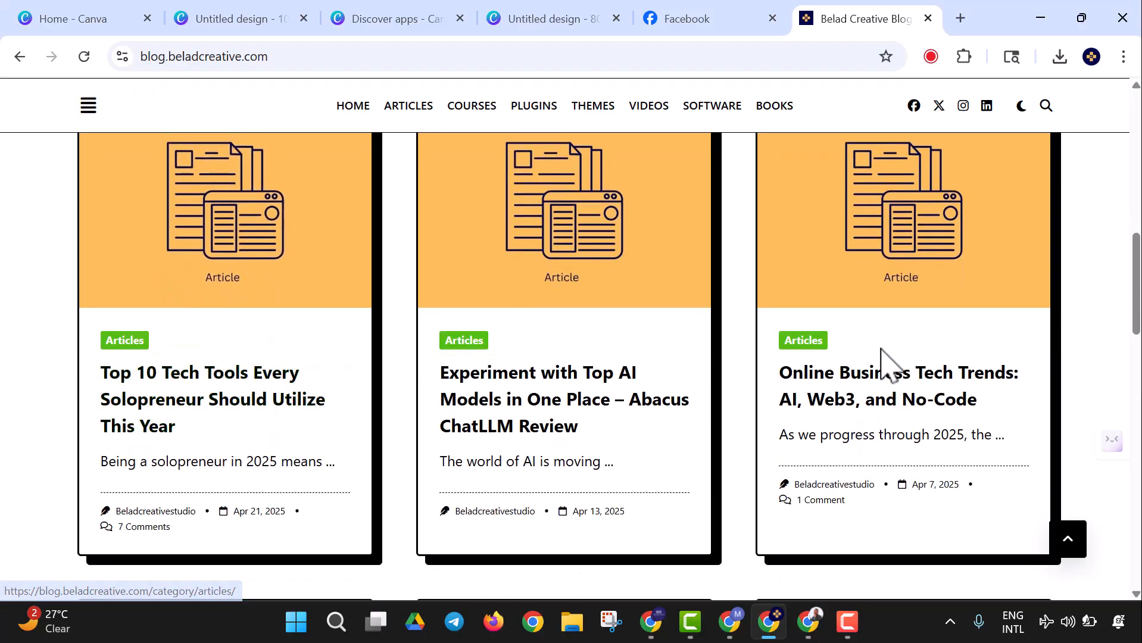
scroll(879, 385, down, 9)
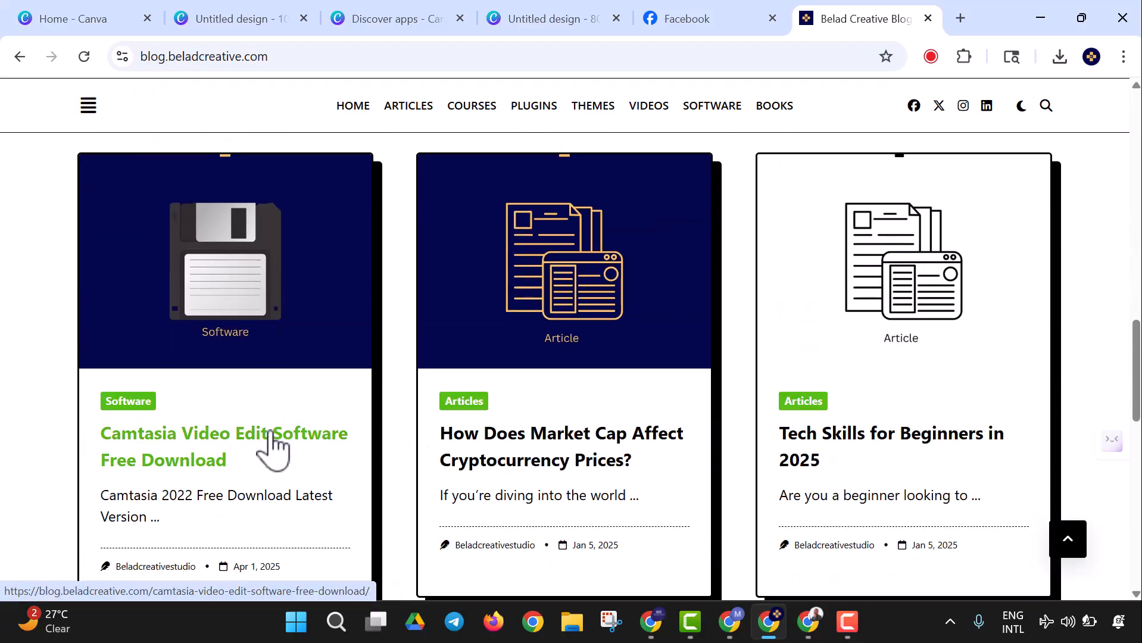
scroll(811, 370, down, 2)
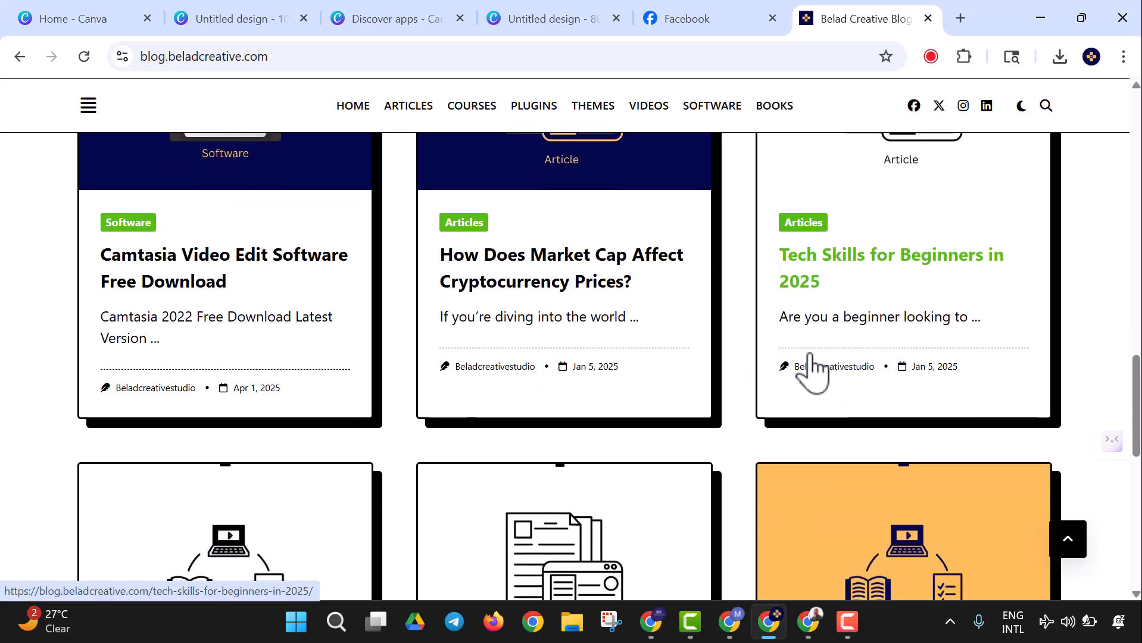
click(832, 262)
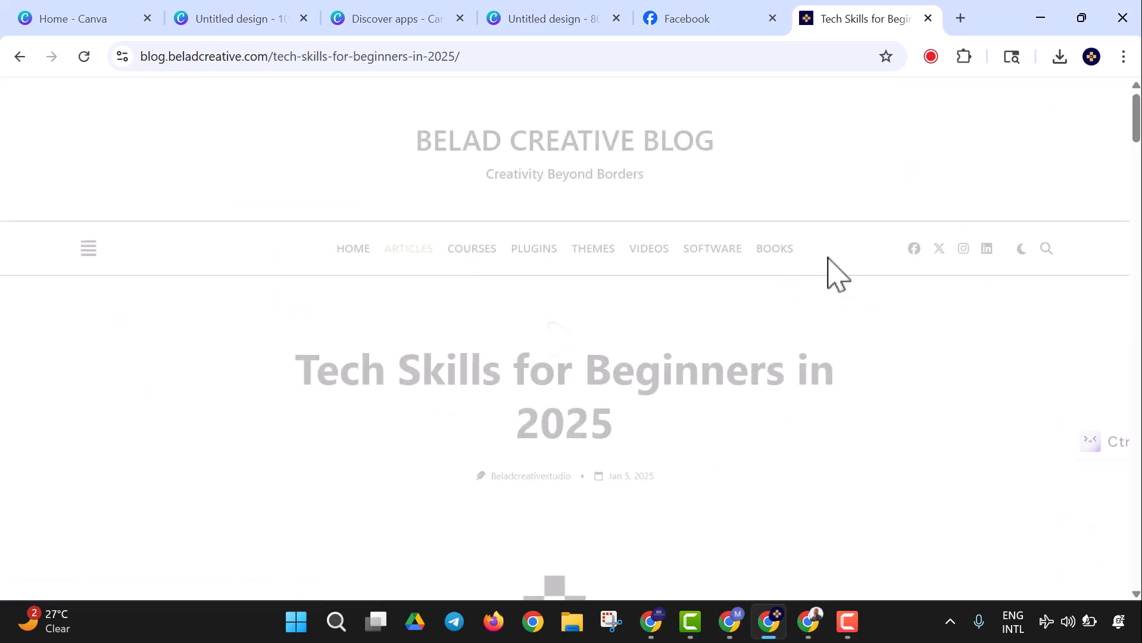
Step: Skim the "Tech Skills for Beginners in 2025" article and copy its page URL
scroll(485, 405, down, 6)
scroll(486, 410, down, 12)
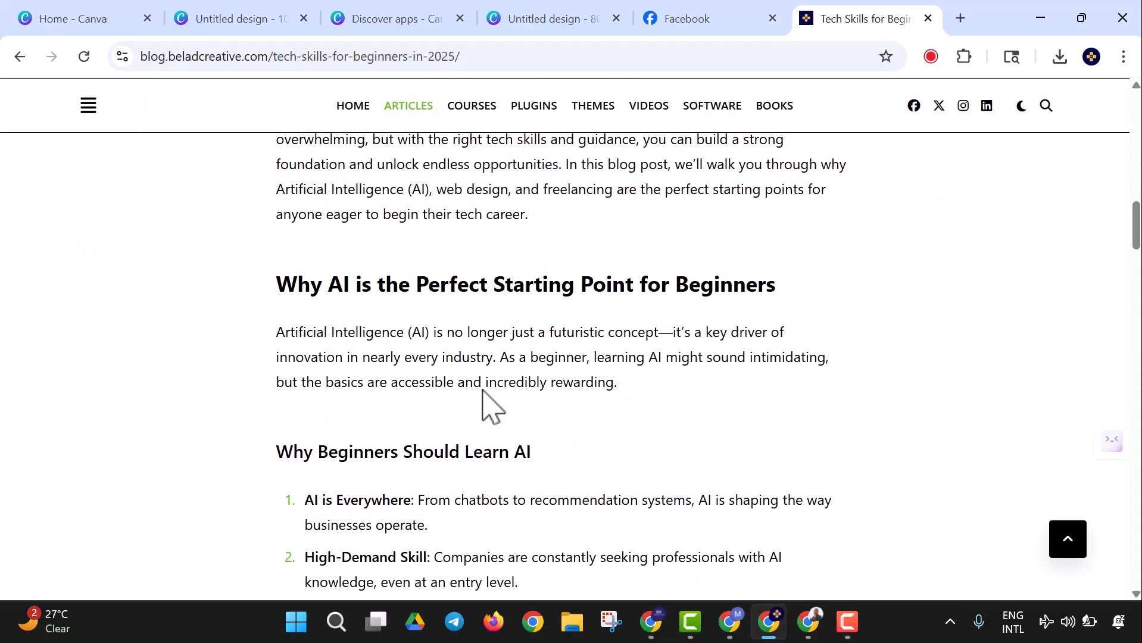
scroll(387, 375, down, 6)
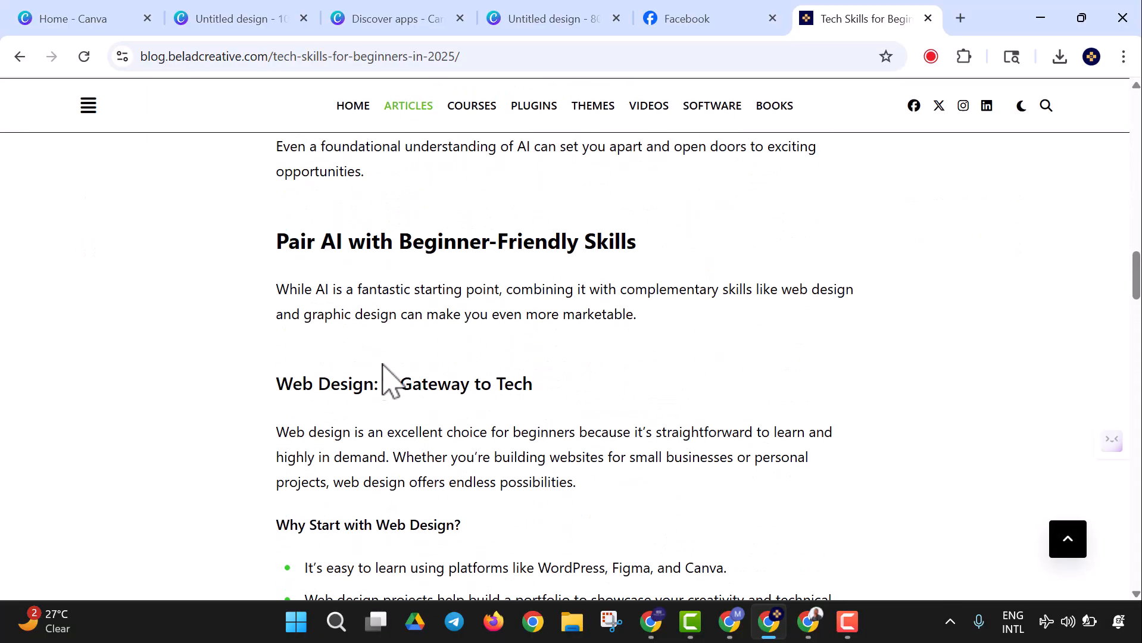
scroll(479, 277, down, 3)
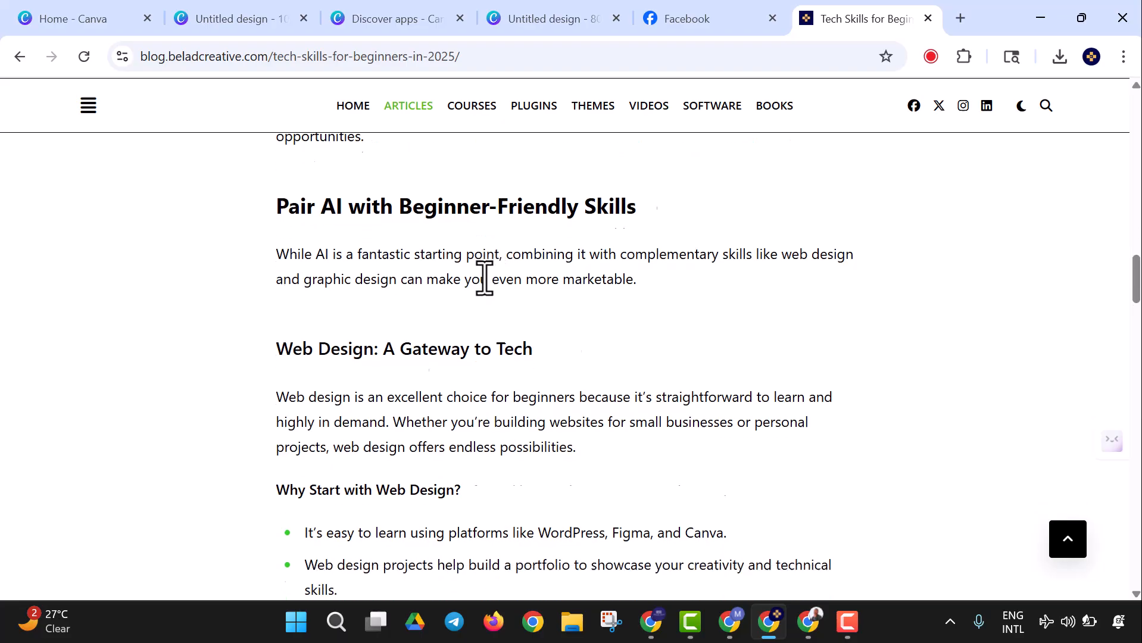
scroll(356, 235, down, 14)
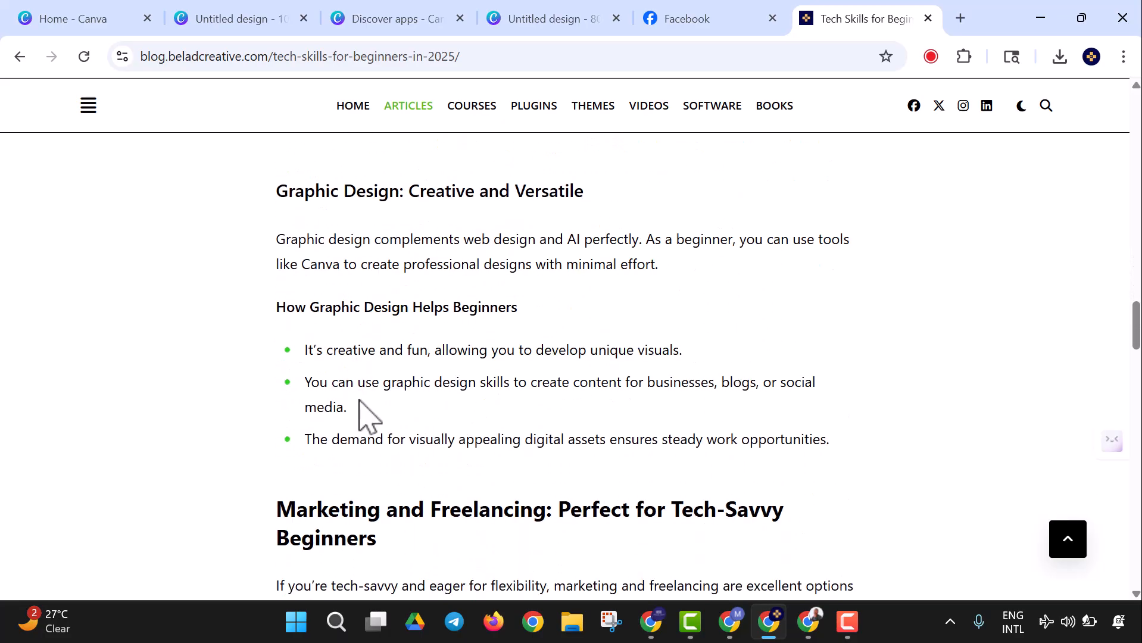
scroll(384, 283, down, 3)
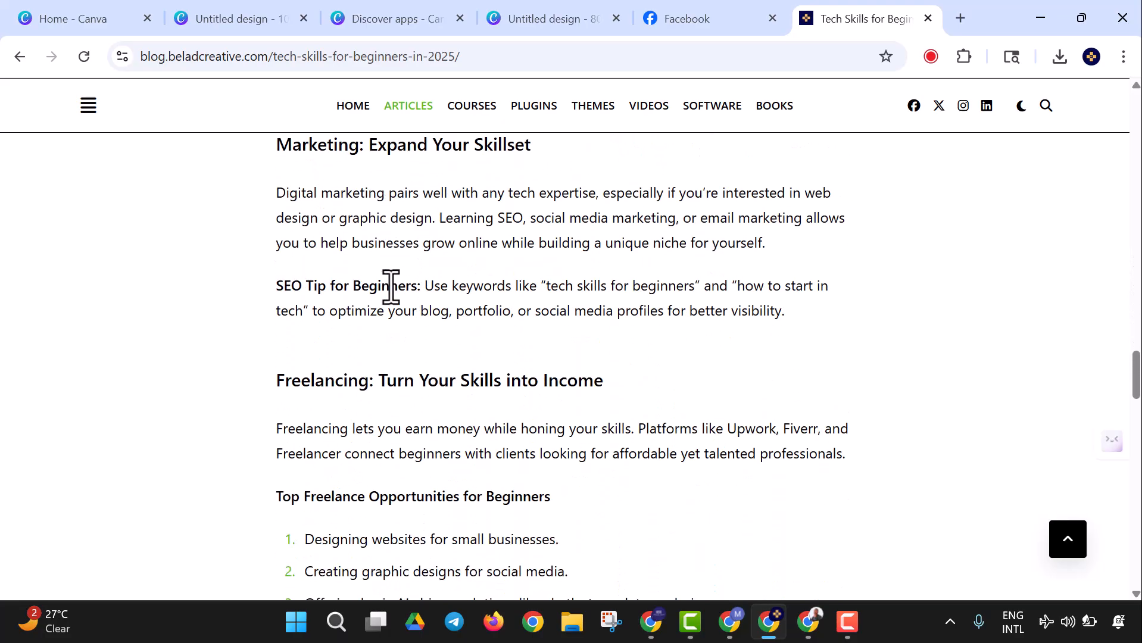
click(296, 59)
right_click(292, 62)
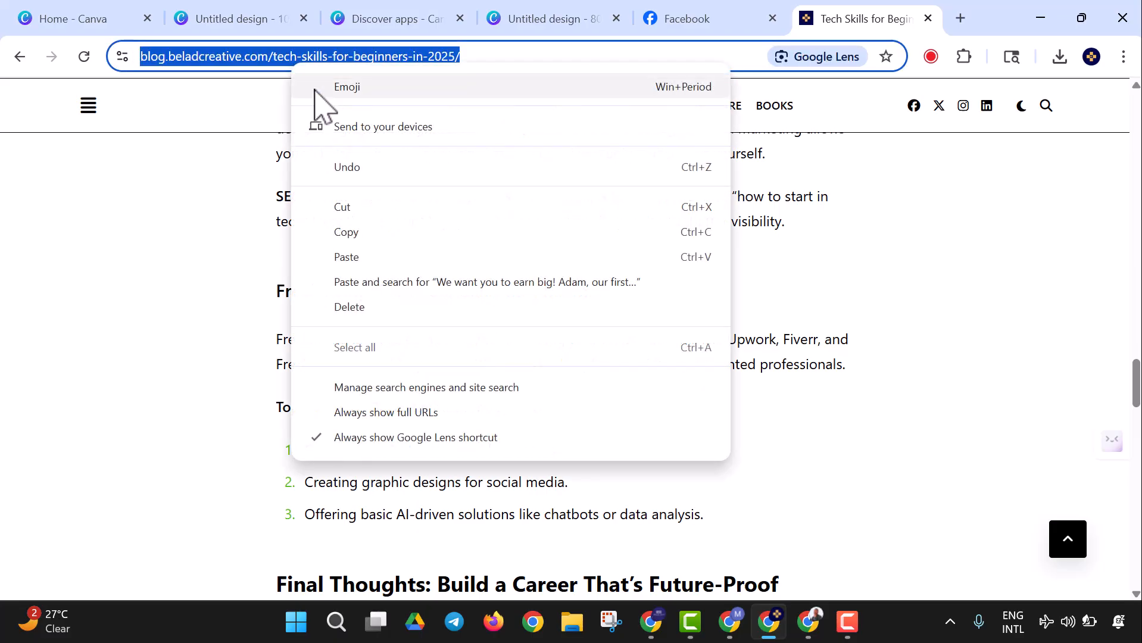
click(354, 234)
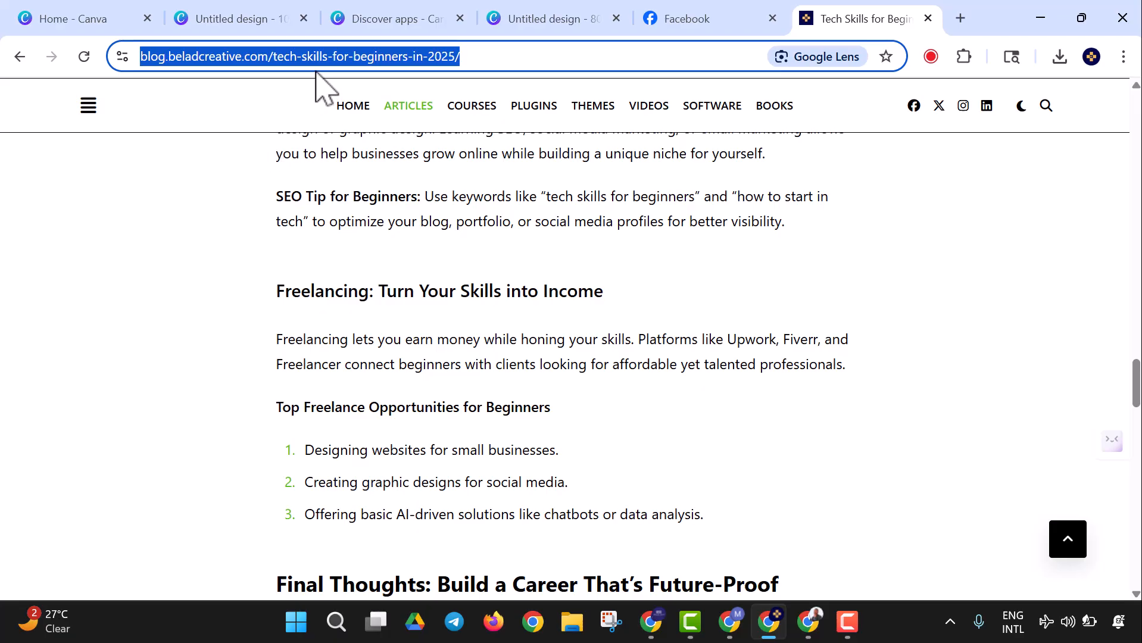
Step: Switch to the 800 px Canva design, set Carousel Studio's source to Blog and paste the copied article URL as the blog post URL
click(557, 16)
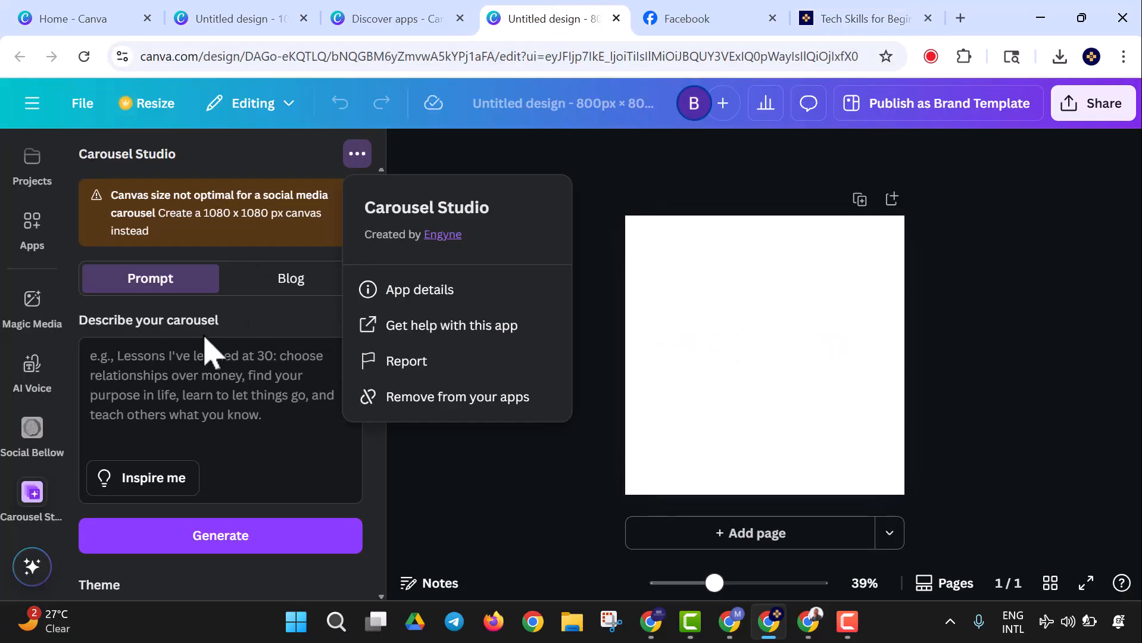
click(241, 290)
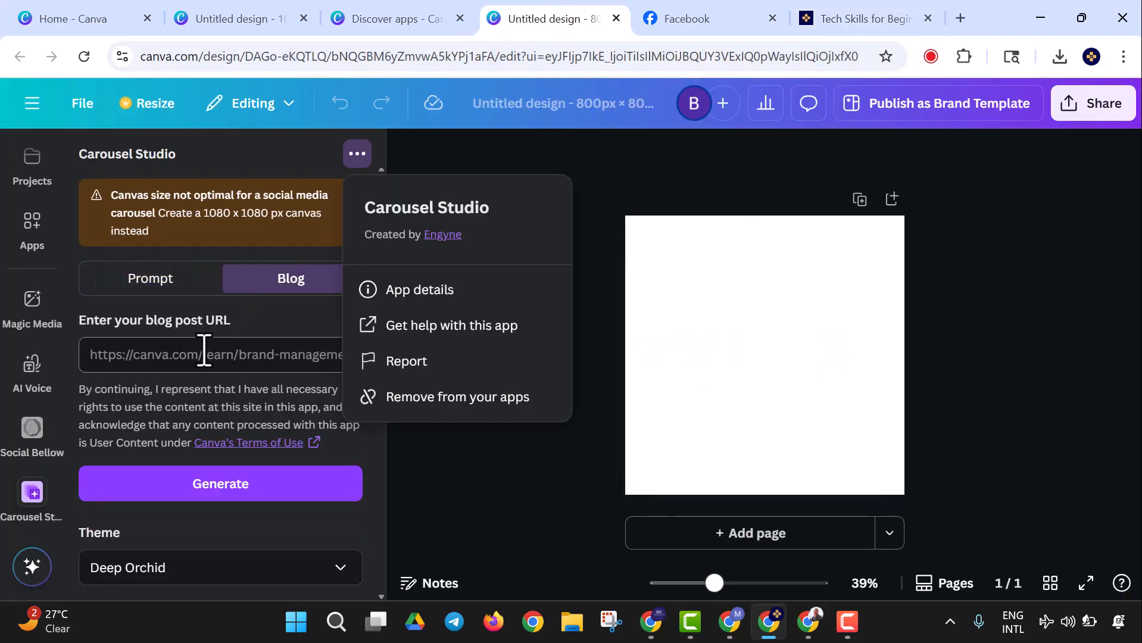
key(ctrl+v)
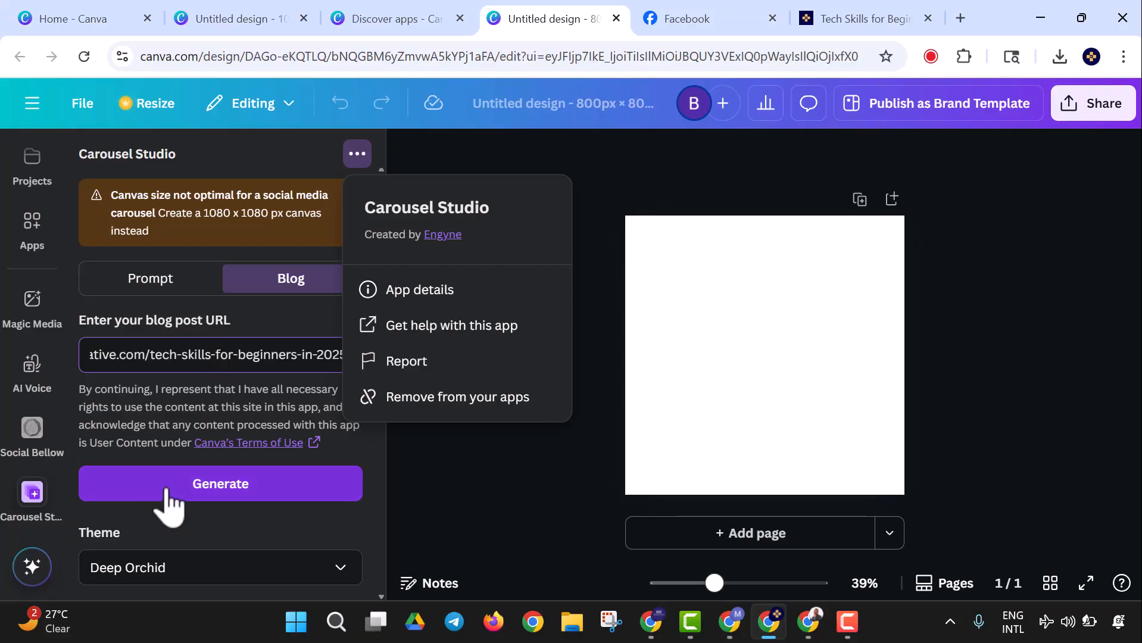
Step: Dismiss the app's options pop-up and look through the available carousel themes, keeping Deep Orchid selected
scroll(169, 483, down, 3)
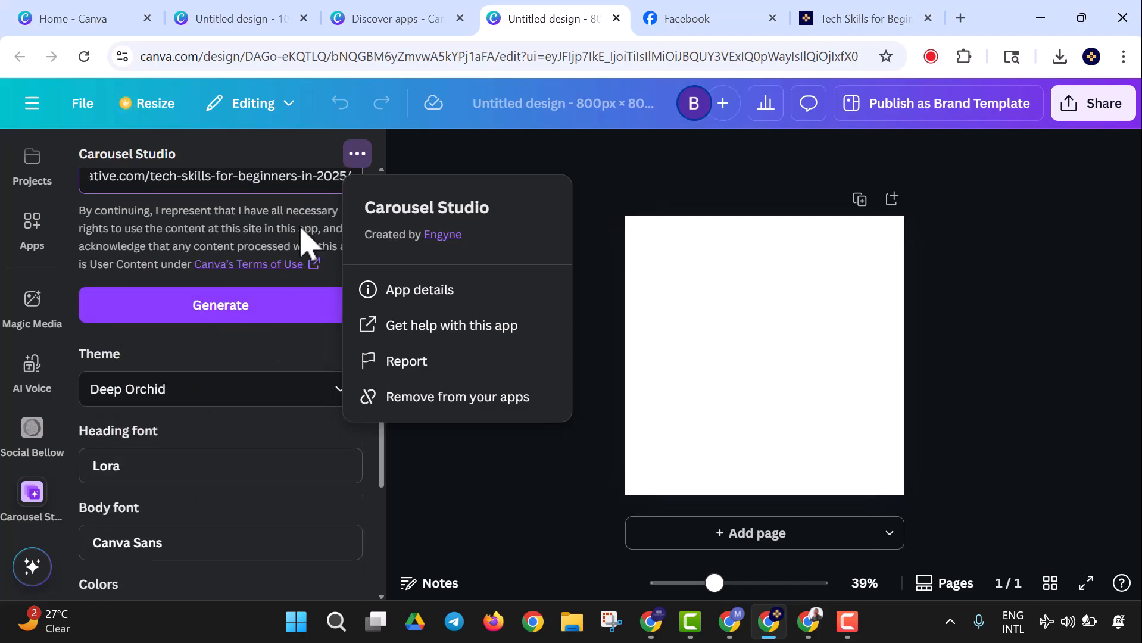
click(356, 154)
click(235, 396)
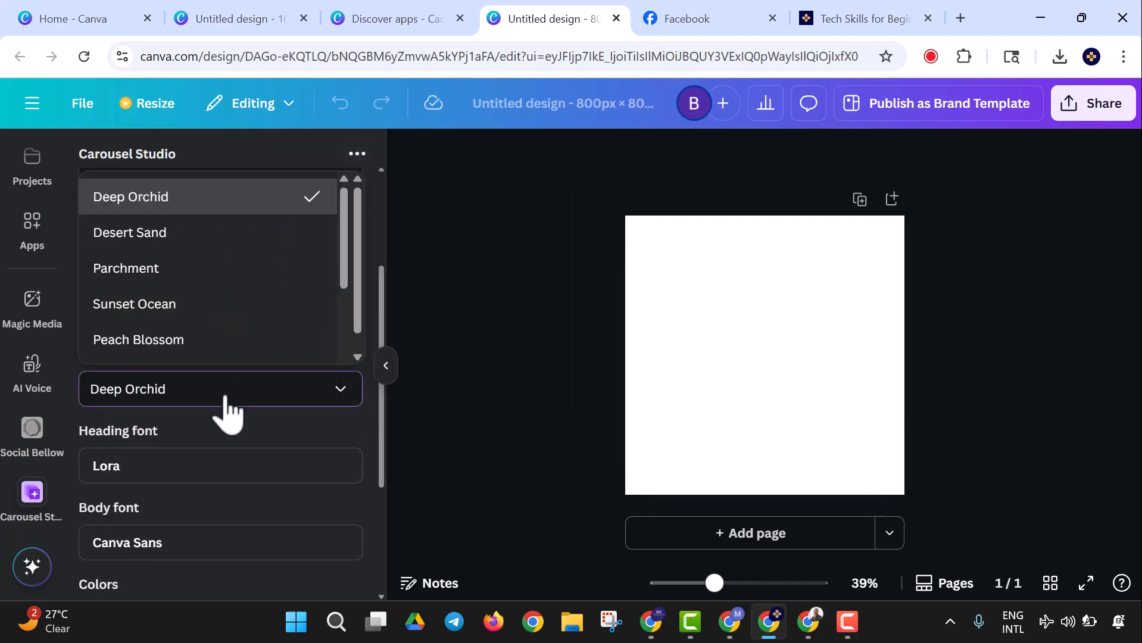
scroll(212, 294, down, 4)
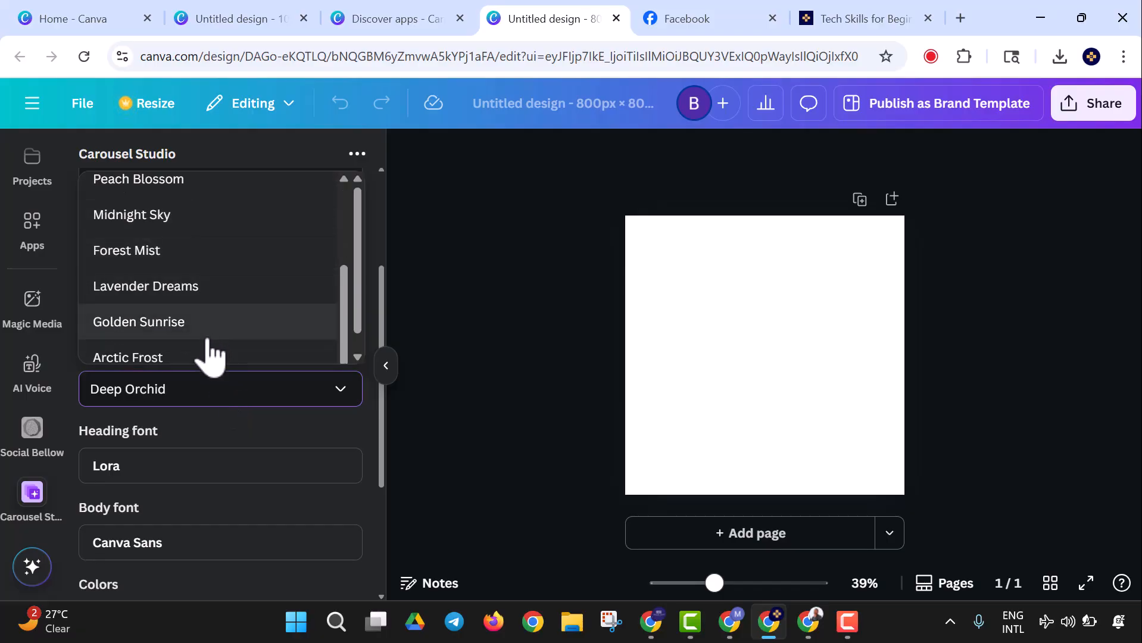
scroll(206, 333, up, 4)
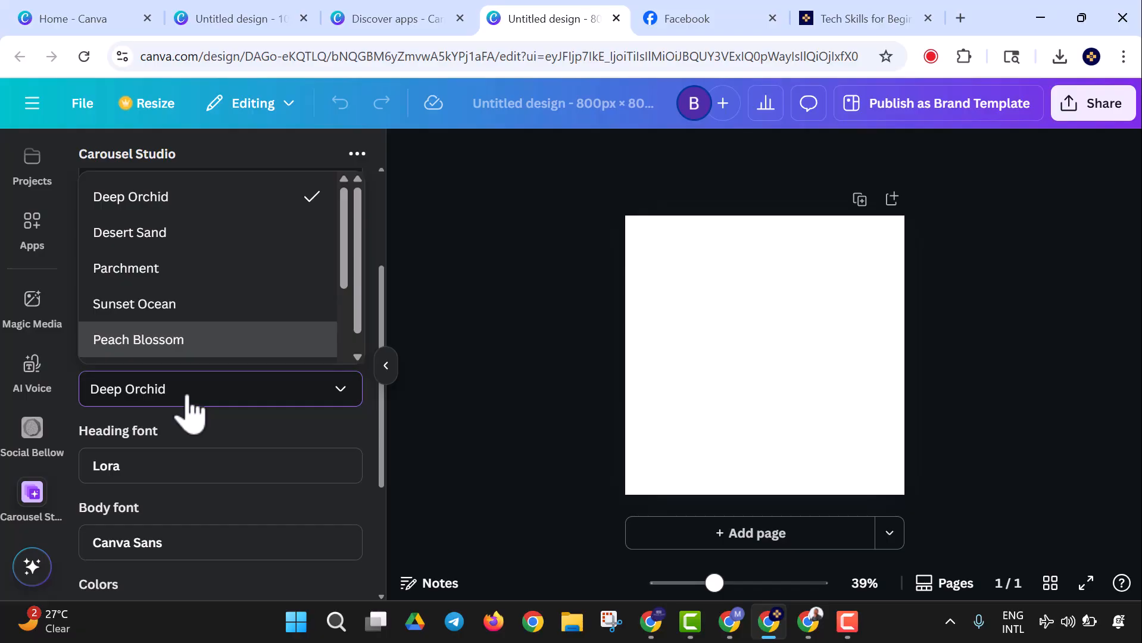
Step: Set both the heading font and the body font of the carousel to Montserrat
click(171, 473)
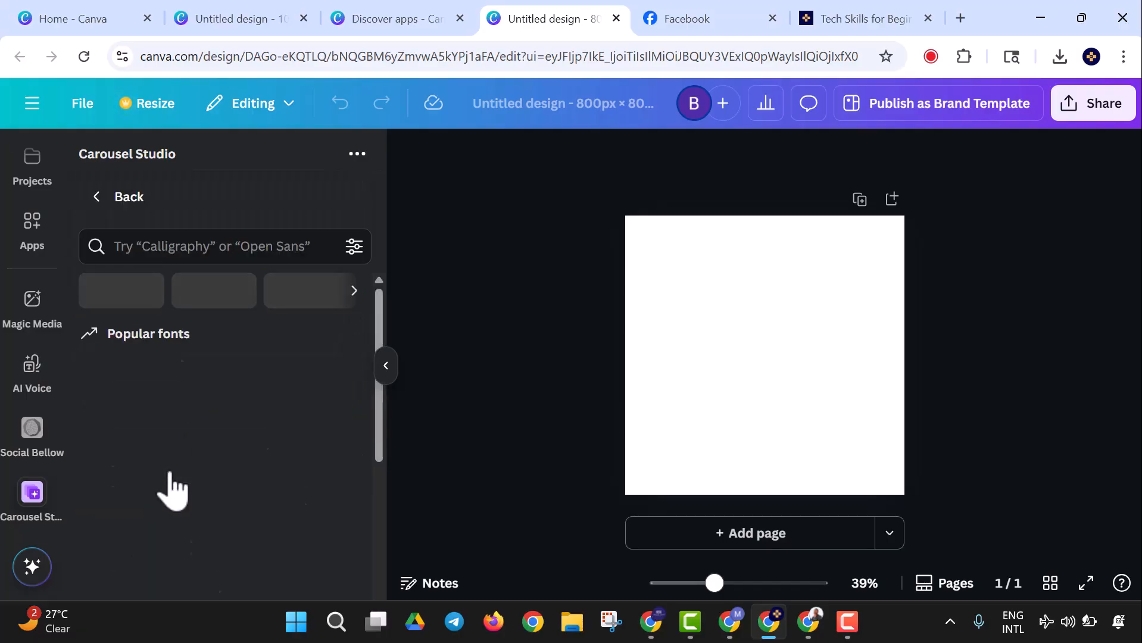
click(166, 244)
text(Montse)
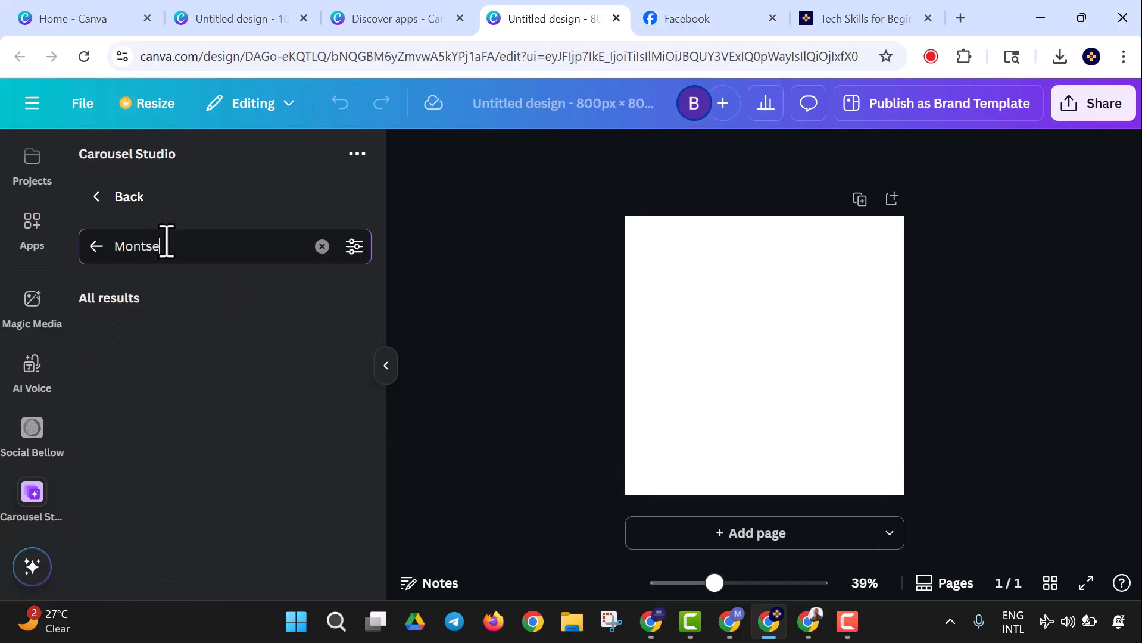
click(159, 333)
scroll(179, 363, down, 3)
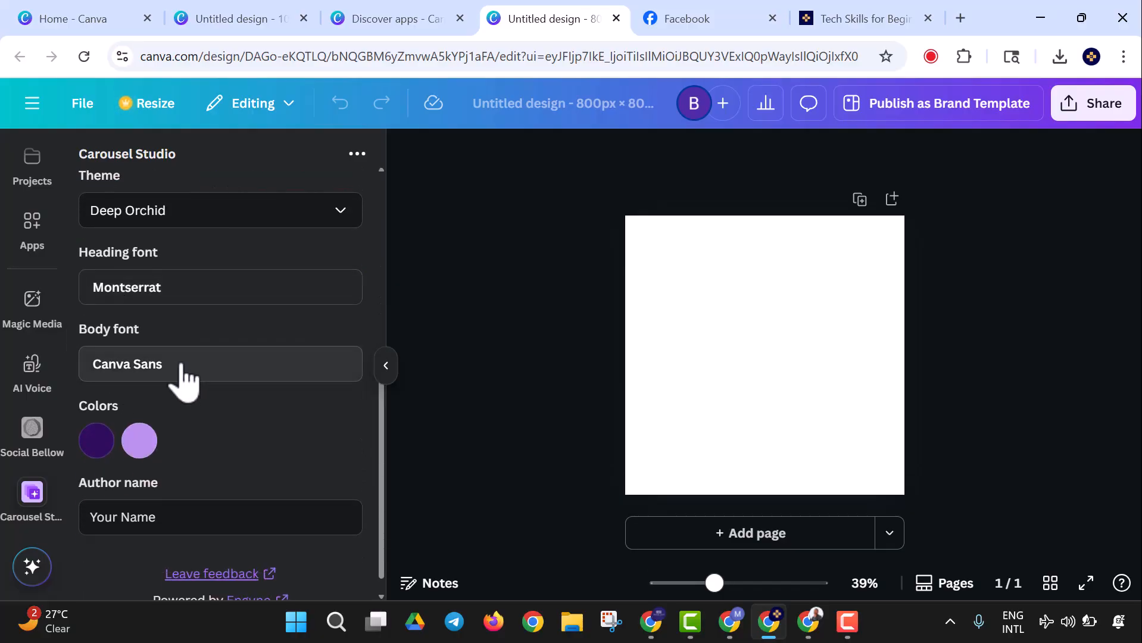
click(181, 366)
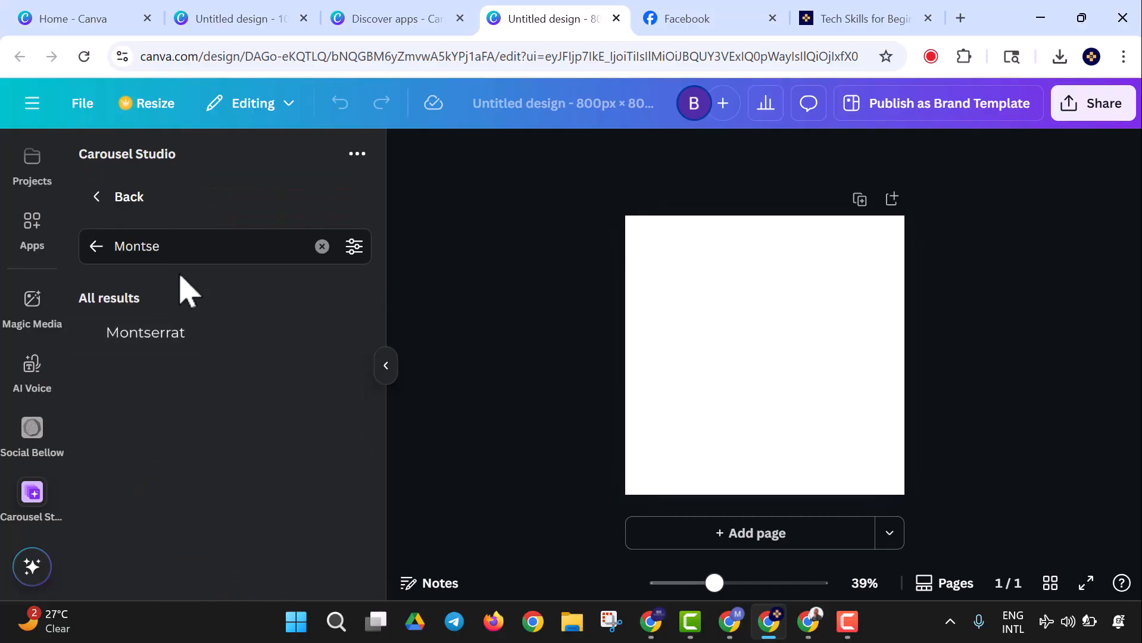
click(182, 335)
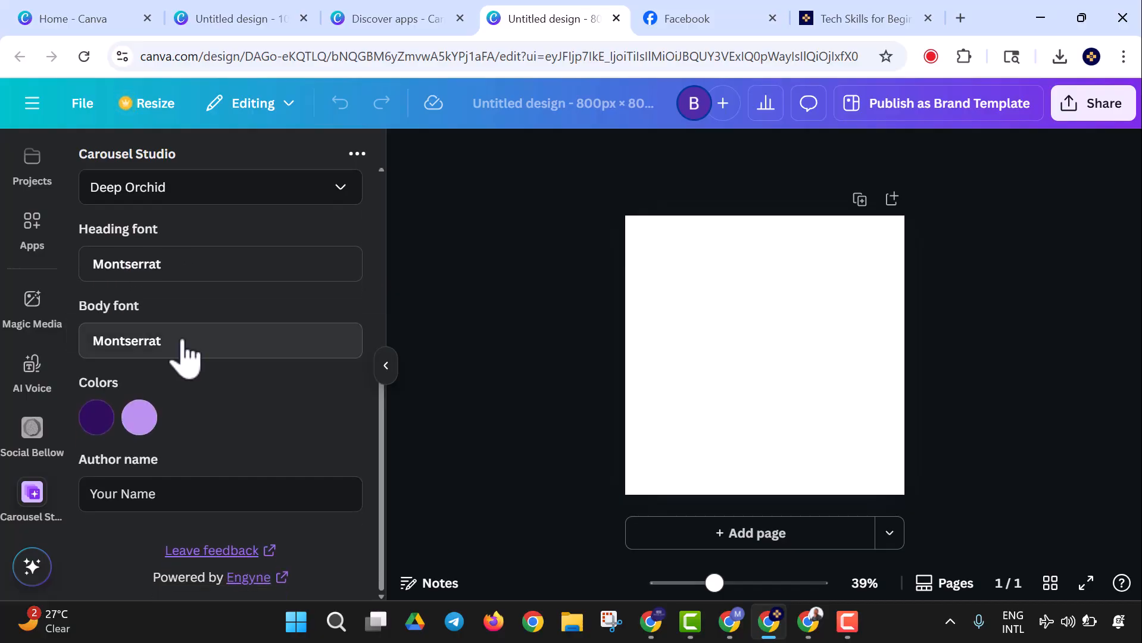
Step: Set the carousel's first color to dark navy from the Blue palette and its second color to light orange from the default solid colors
click(96, 417)
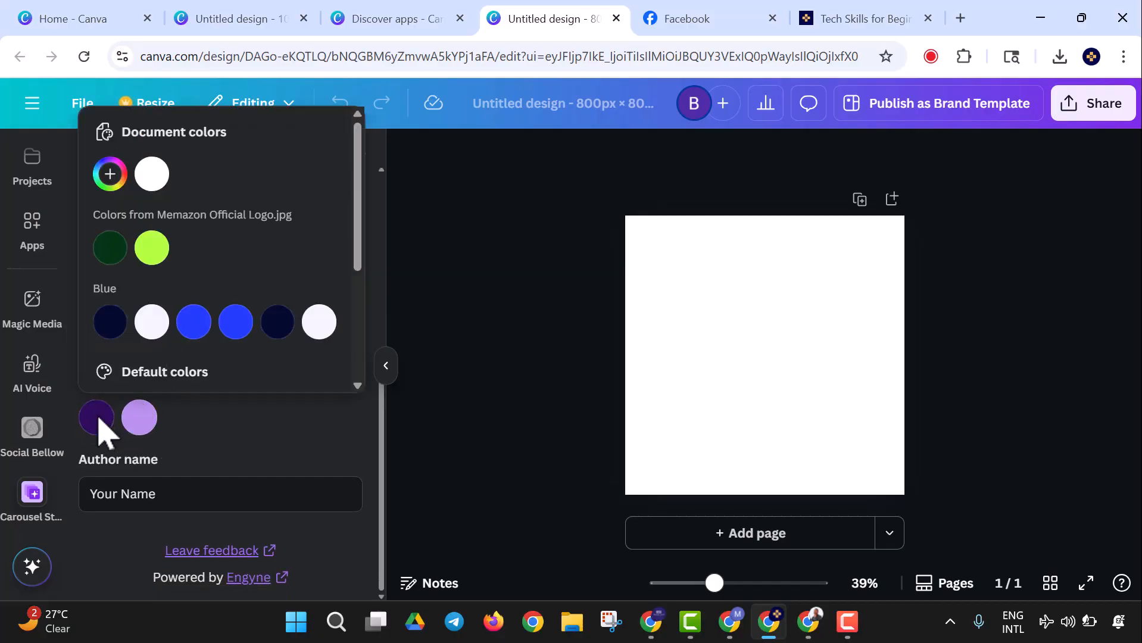
click(109, 324)
click(139, 432)
click(139, 417)
scroll(220, 280, down, 3)
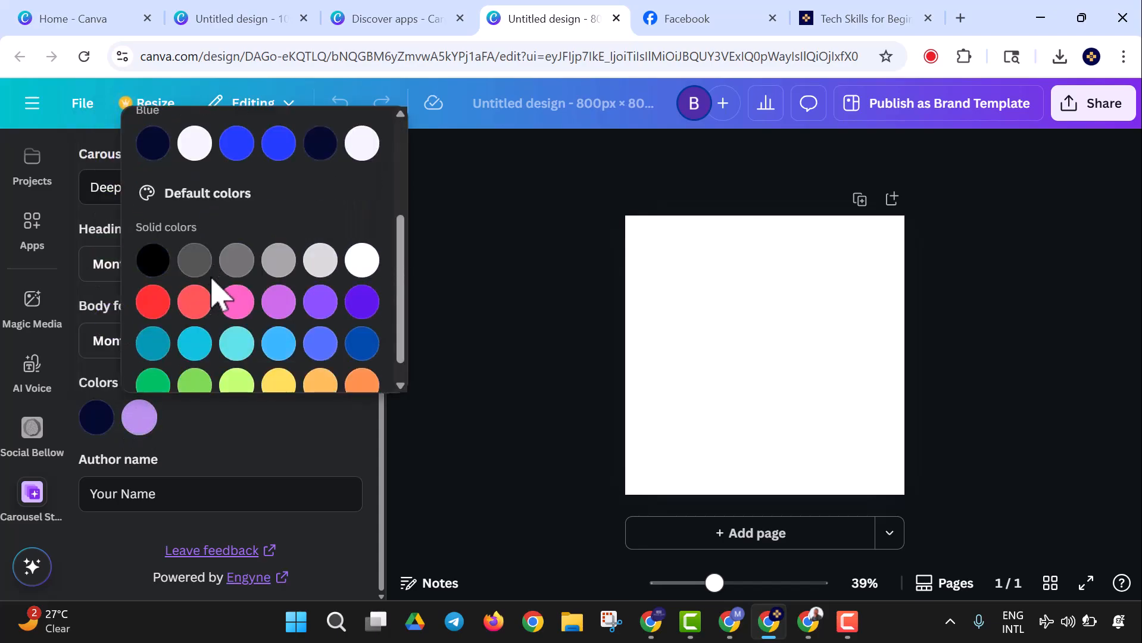
click(319, 363)
click(280, 447)
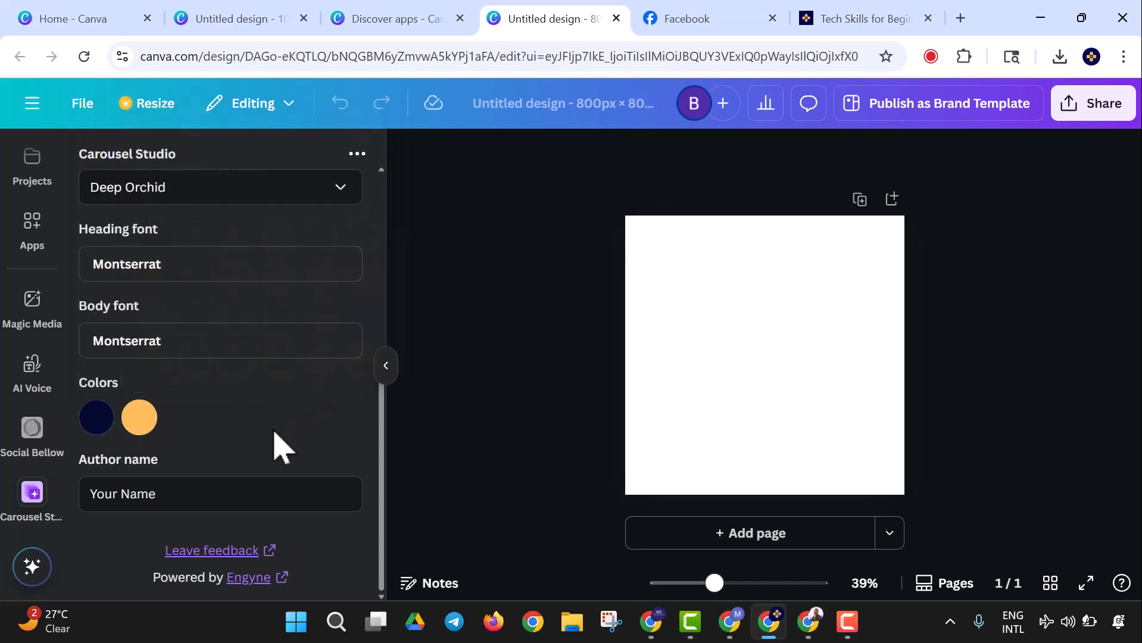
Step: Replace the placeholder author name with "Belad Creative Studio"
click(189, 495)
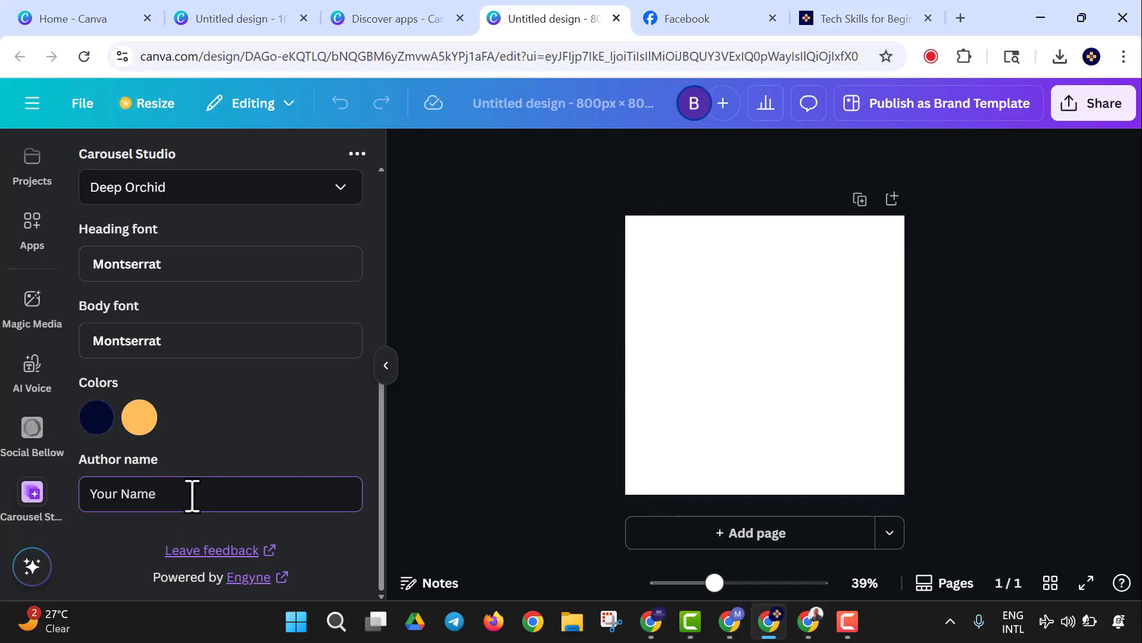
triple_click(192, 494)
key(BackSpace)
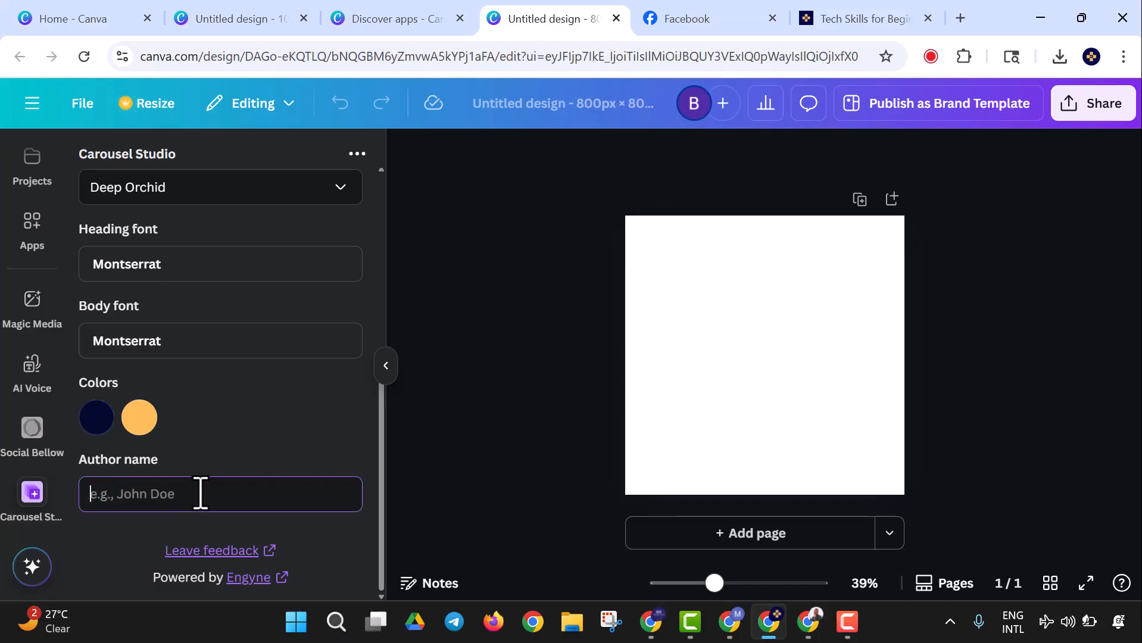
text(Beloved)
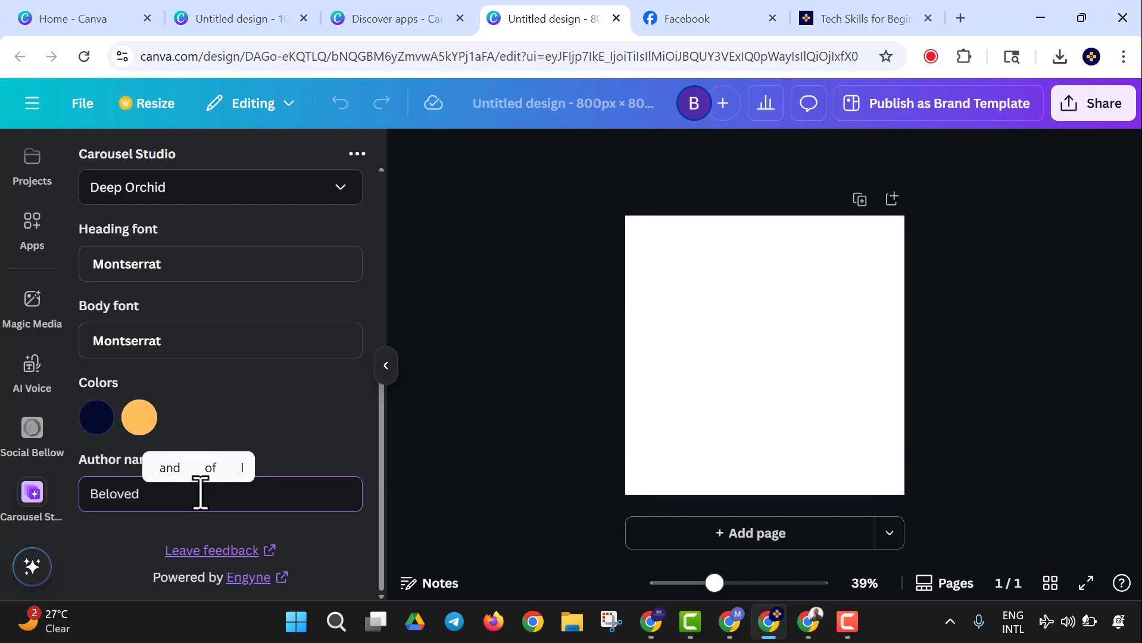
key(BackSpace)
key(BackSpace)
key(BackSpace)
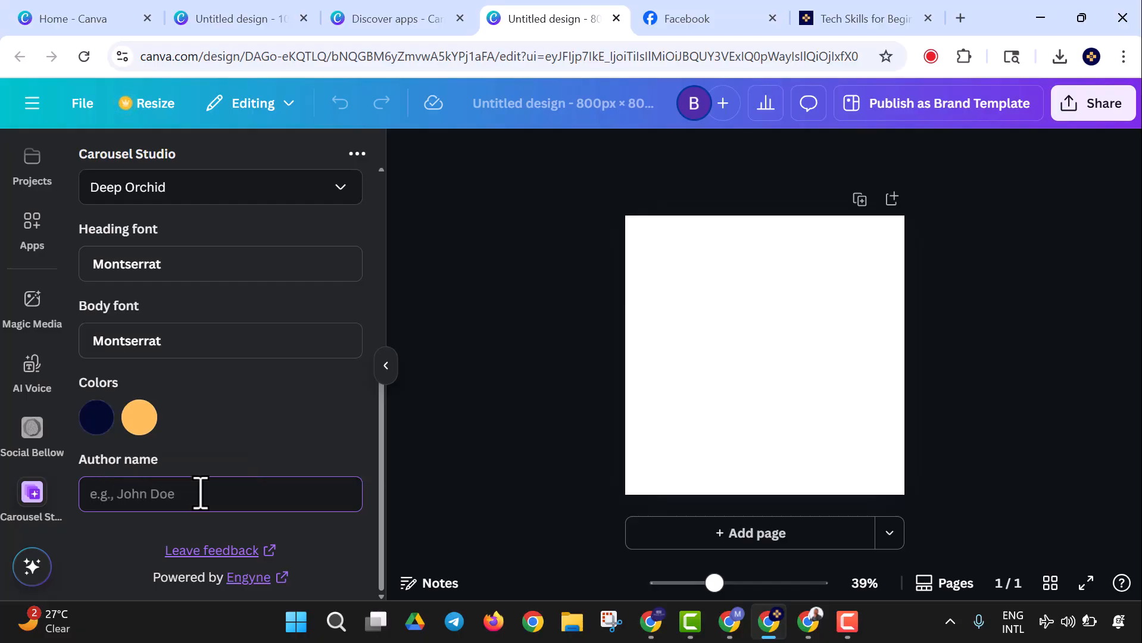
text(Belad Creative Studio)
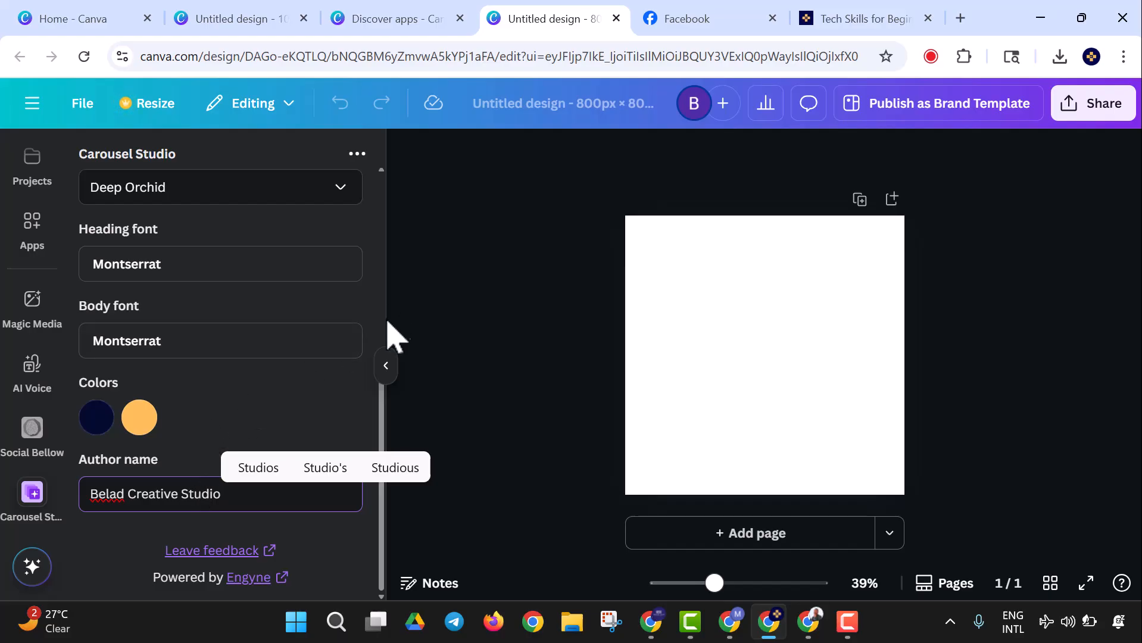
Step: Generate the carousel from the blog post URL and look over the slides as they are created
scroll(275, 344, up, 6)
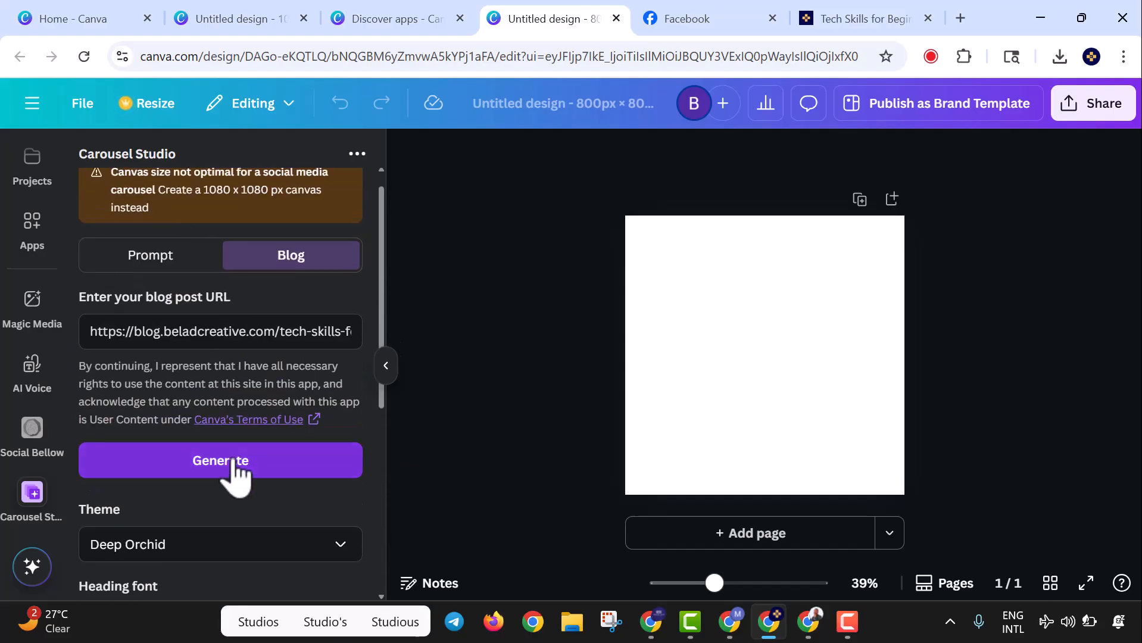
click(232, 460)
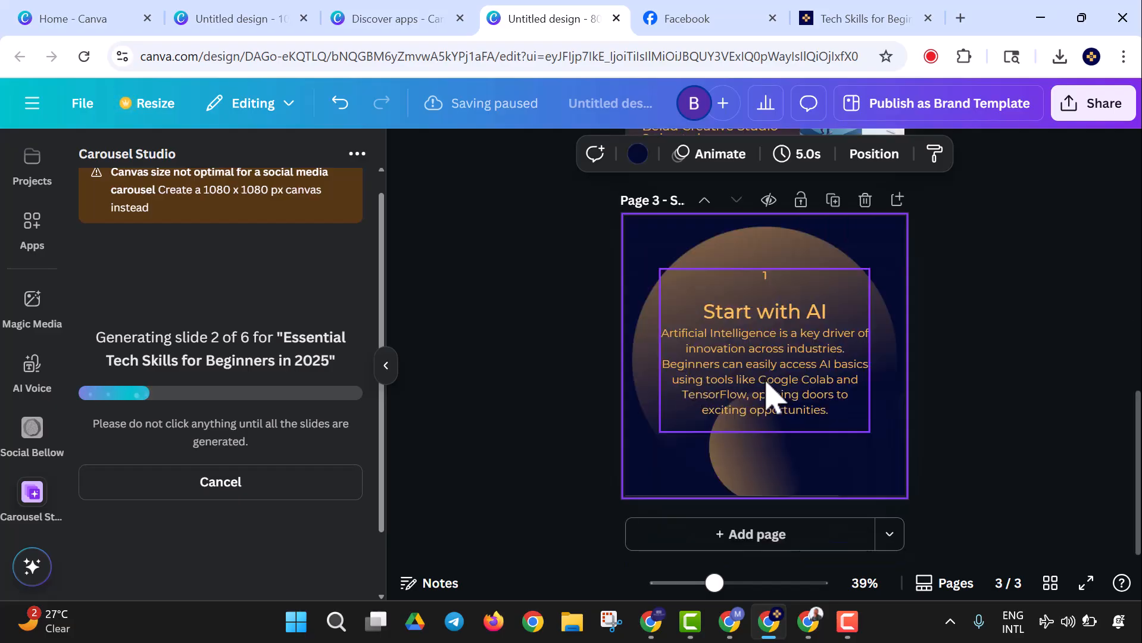
scroll(756, 375, up, 5)
scroll(759, 324, down, 5)
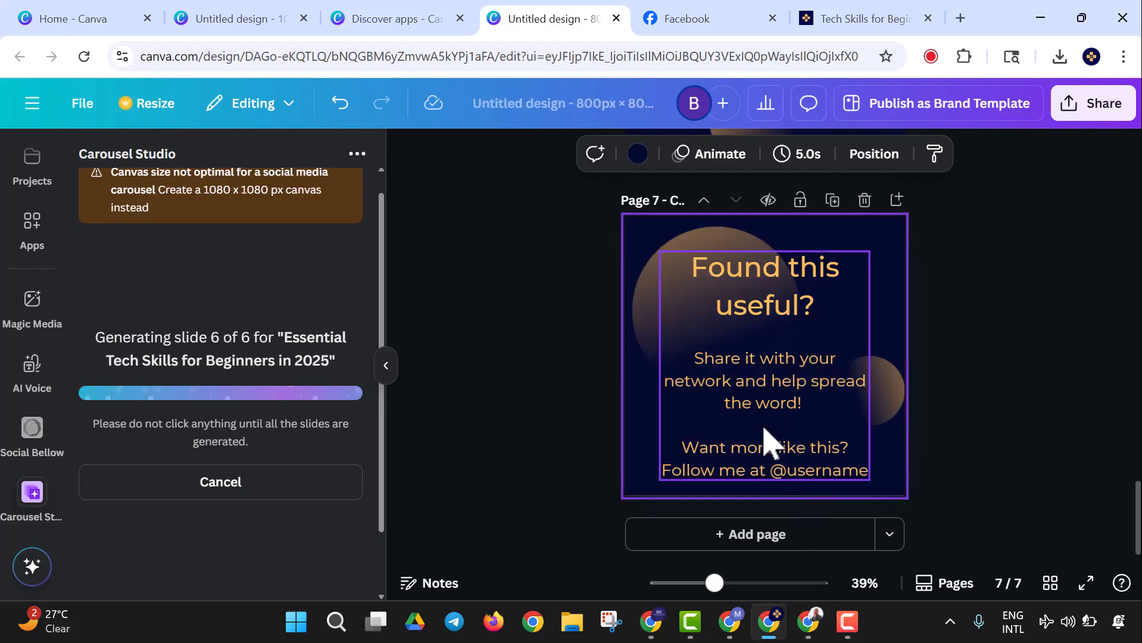
Step: Delete the blank first page of the design so the carousel starts with its cover slide
scroll(834, 393, up, 15)
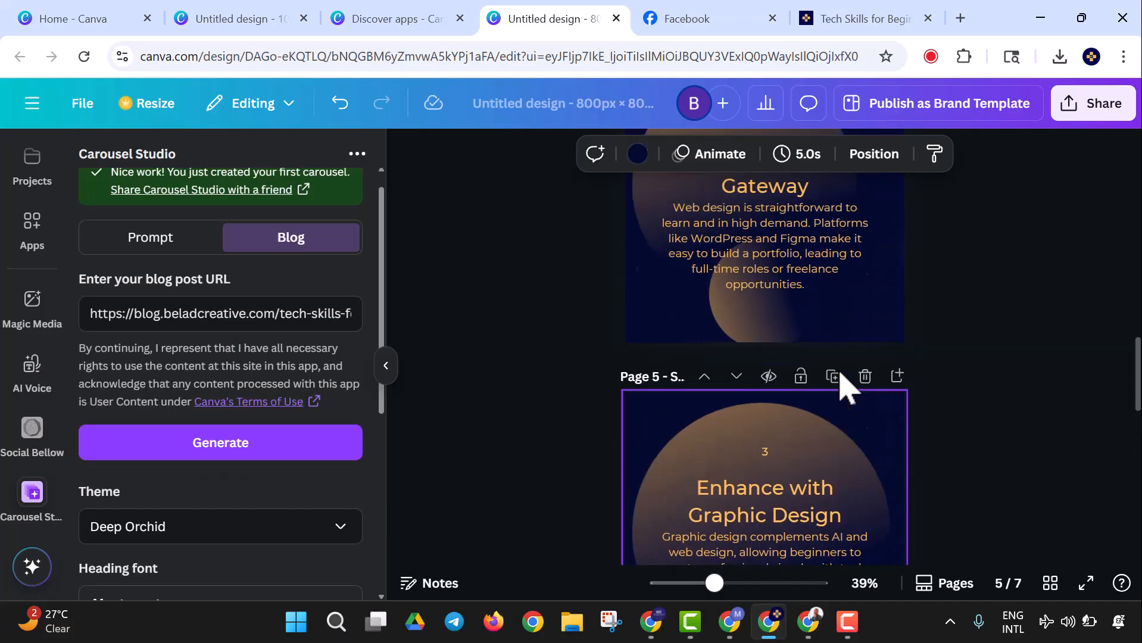
scroll(841, 381, up, 15)
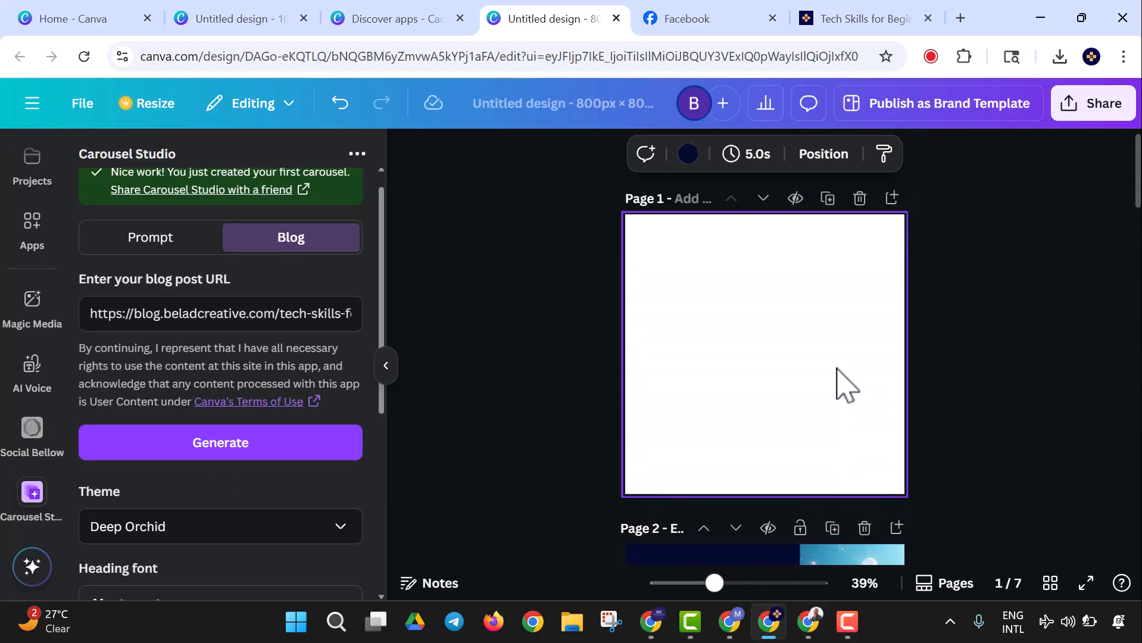
click(859, 200)
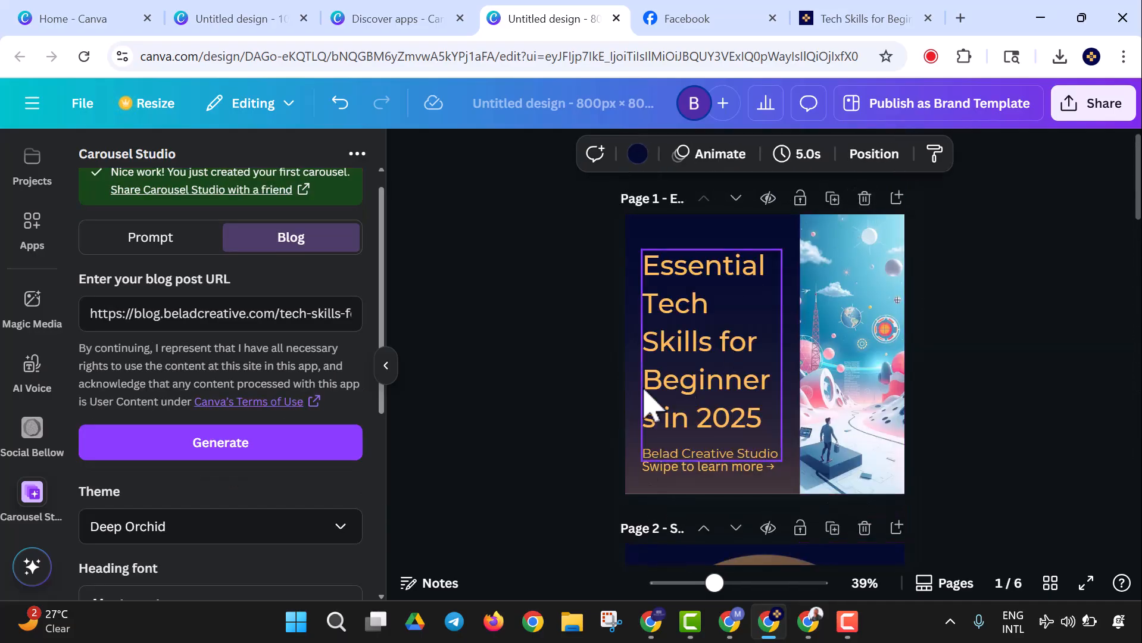
Step: Try the Desert Sand theme for the carousel and switch the theme to Golden Sunrise
scroll(224, 416, down, 3)
click(214, 437)
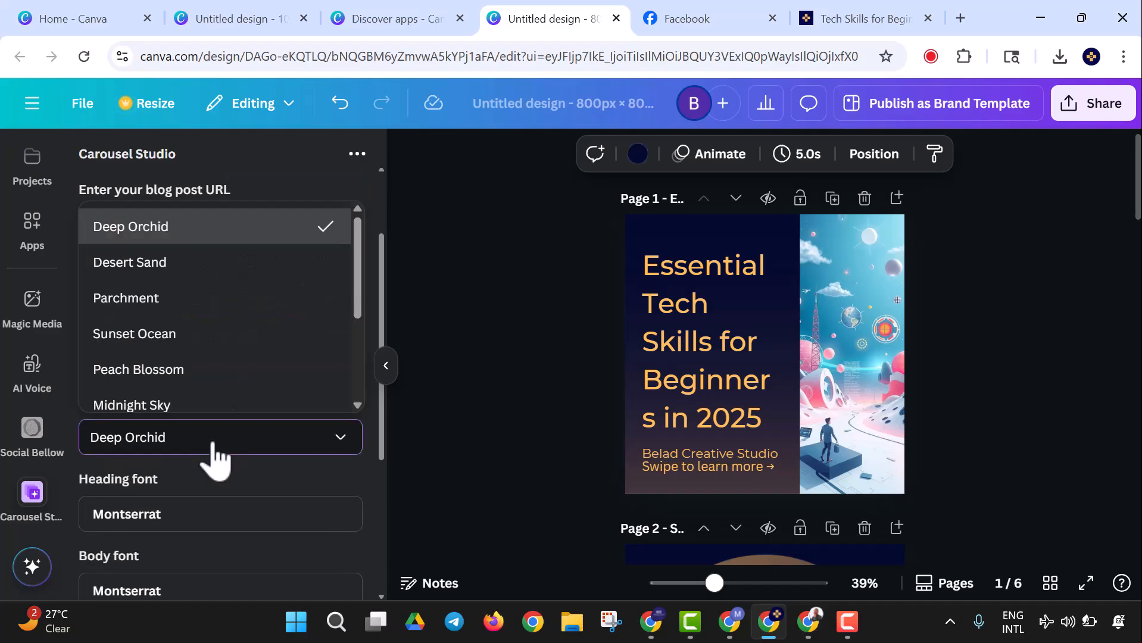
click(134, 257)
click(178, 442)
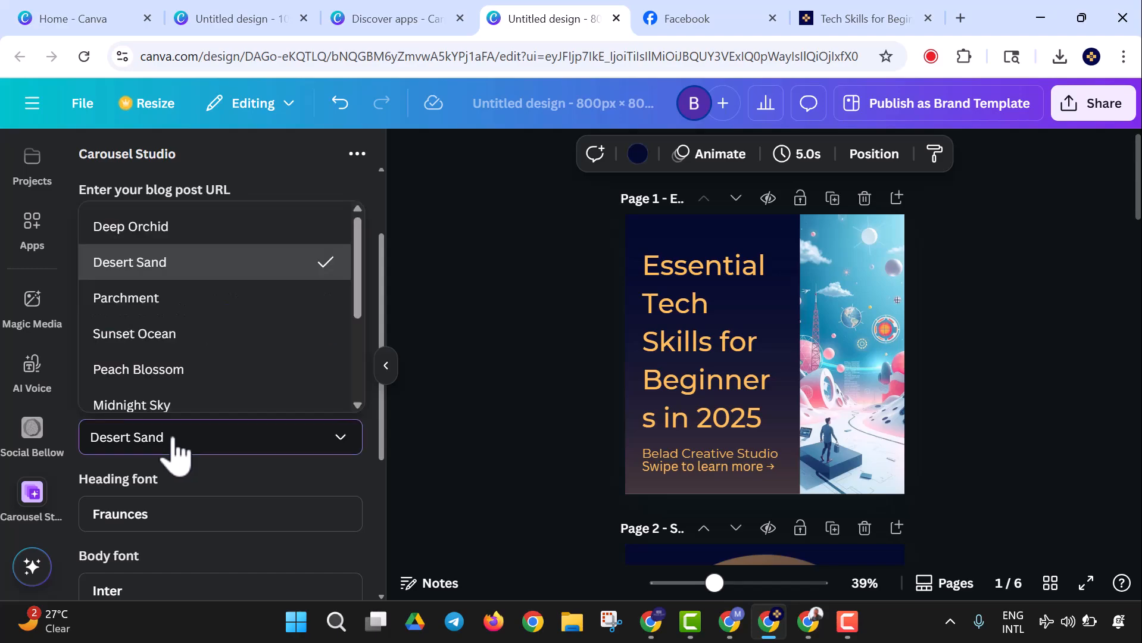
scroll(181, 294, down, 3)
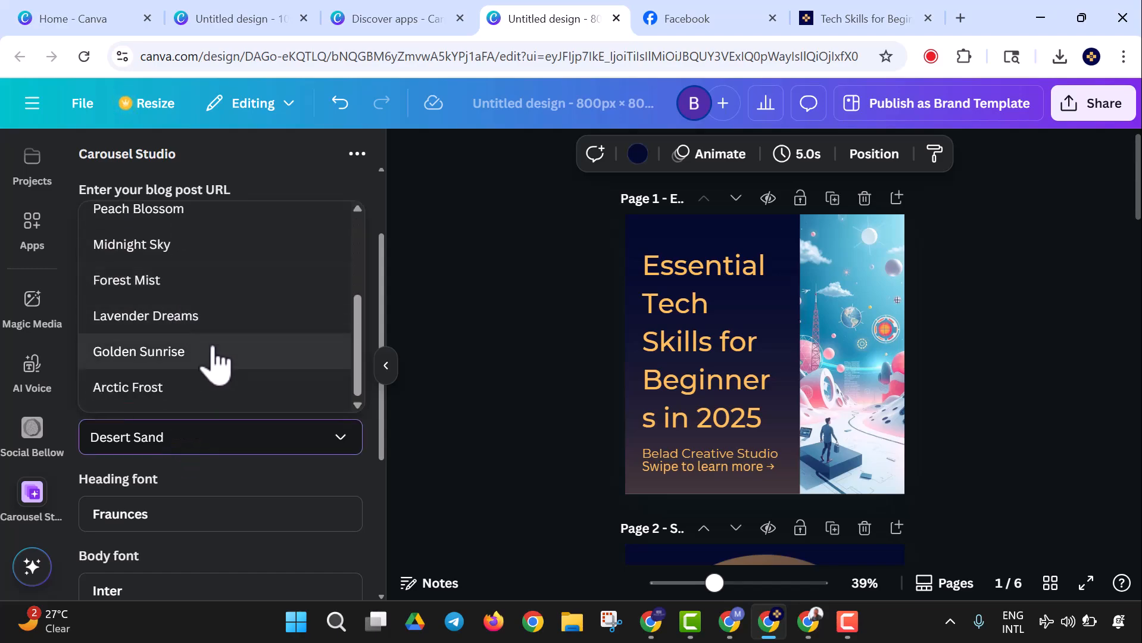
click(213, 353)
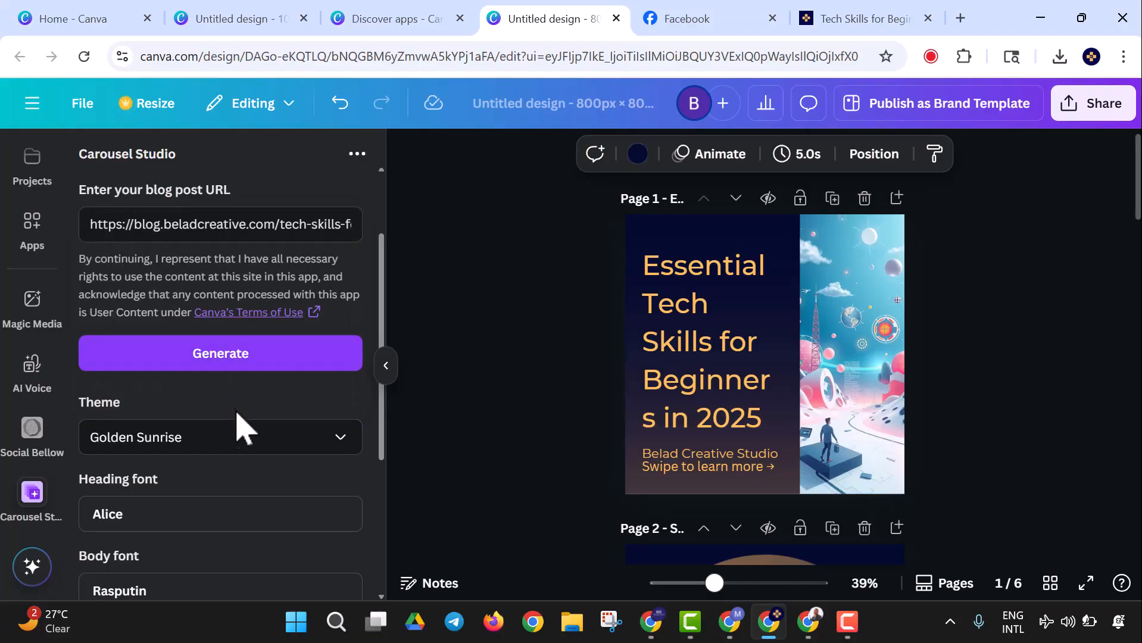
Step: Set the carousel's first color to dark navy from the Blue palette and its second color to light orange from the document colors
scroll(232, 420, down, 3)
scroll(229, 424, down, 1)
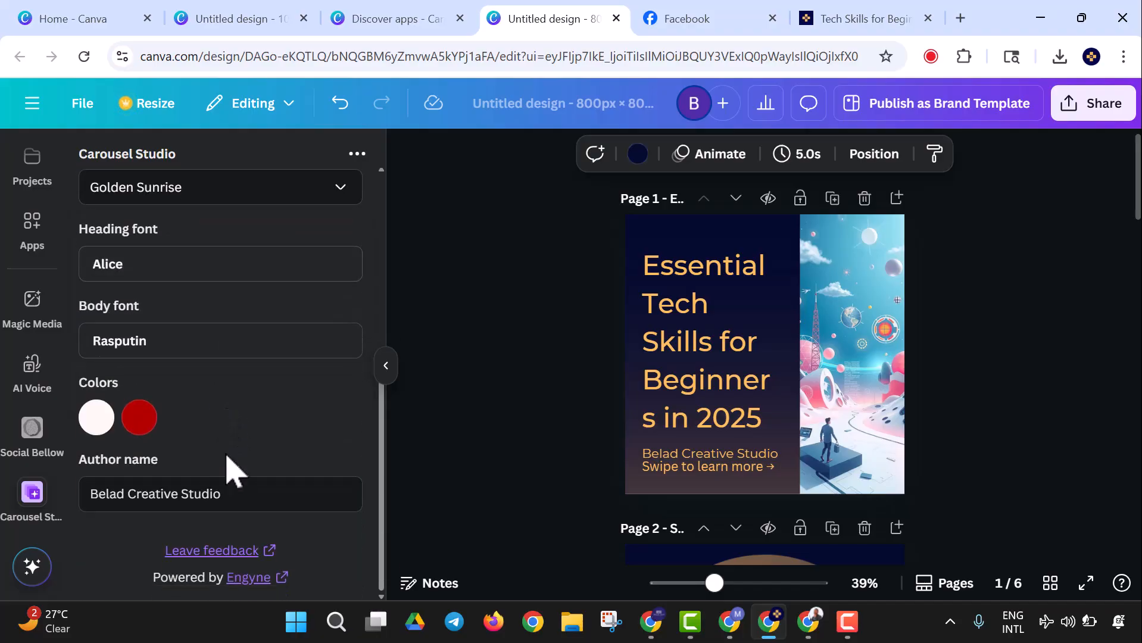
click(96, 418)
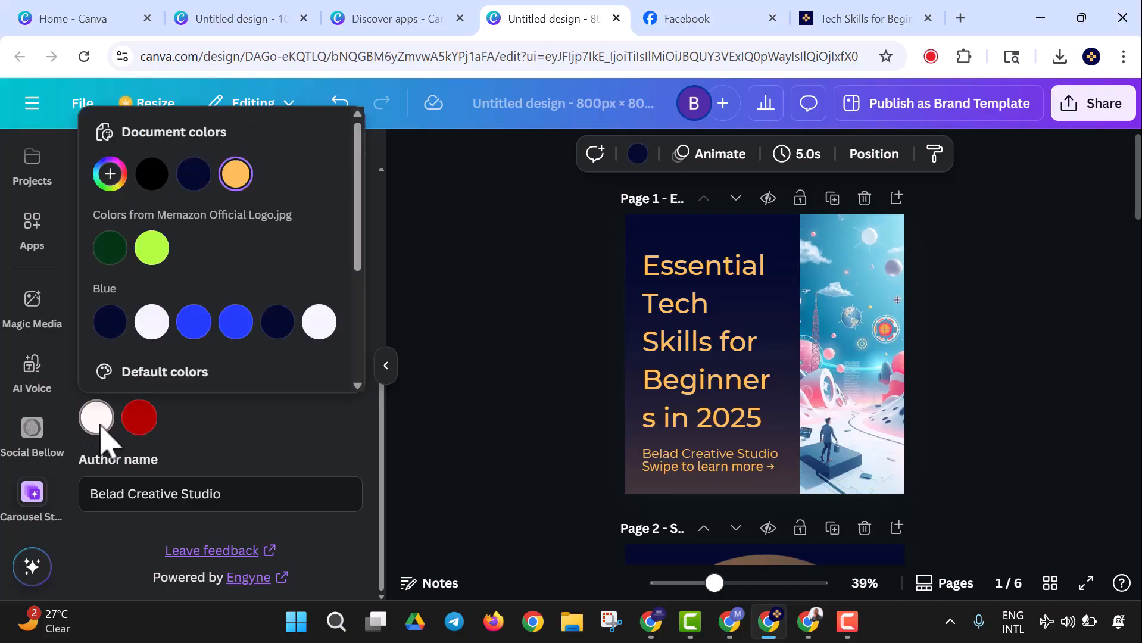
click(112, 327)
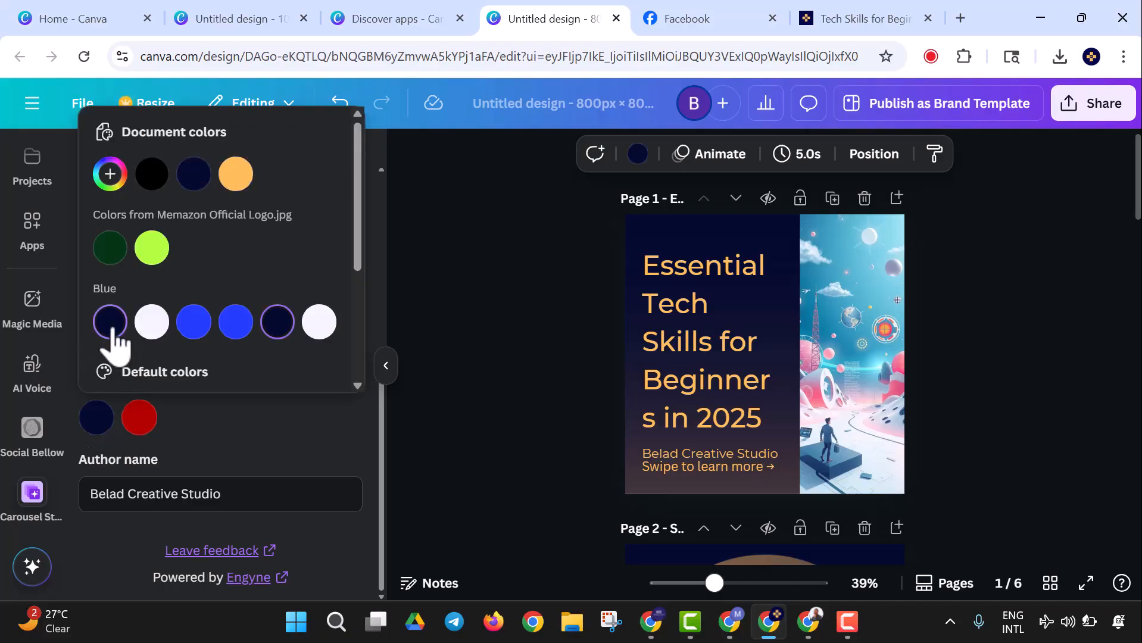
click(143, 423)
click(143, 423)
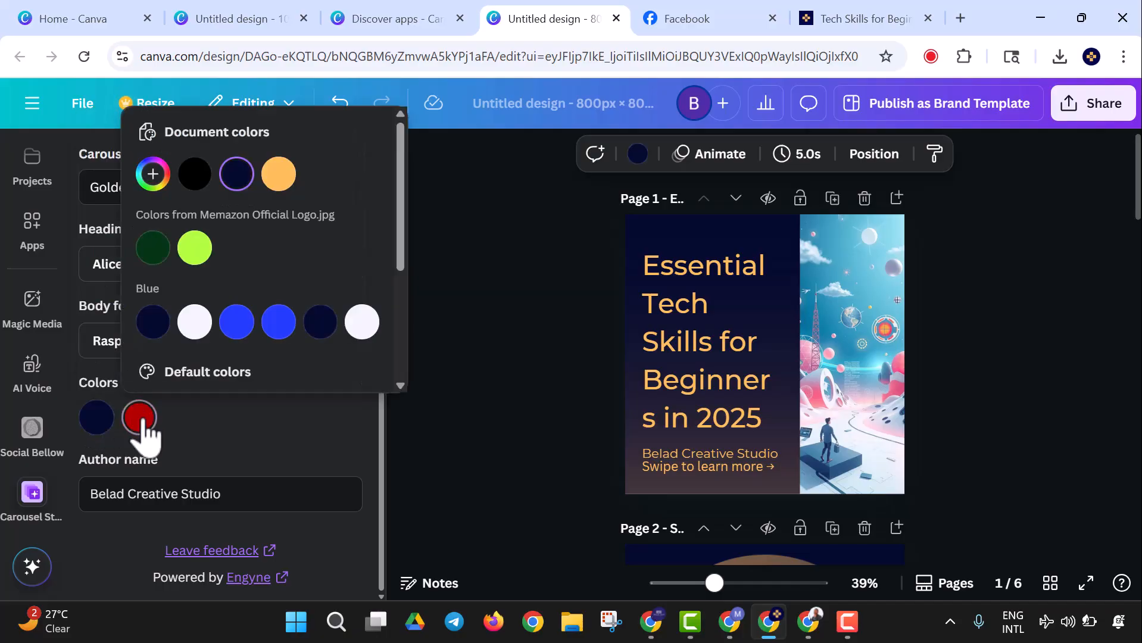
click(277, 175)
click(265, 462)
Step: Generate a second carousel from the same blog post URL with the Golden Sunrise theme and follow the slides being created
scroll(255, 464, up, 5)
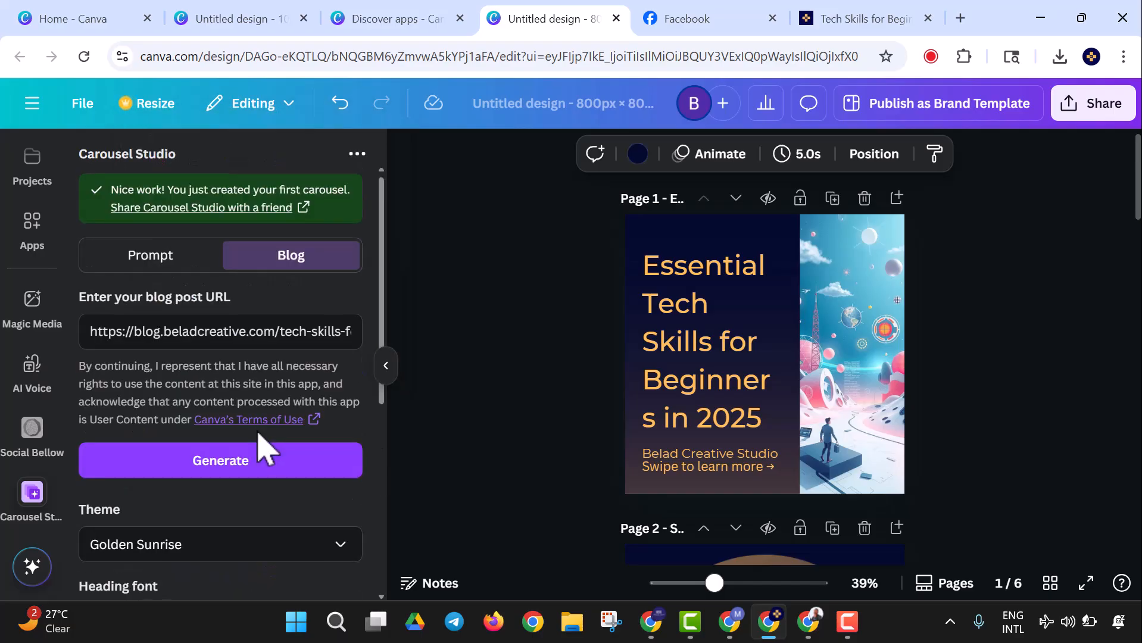
click(236, 472)
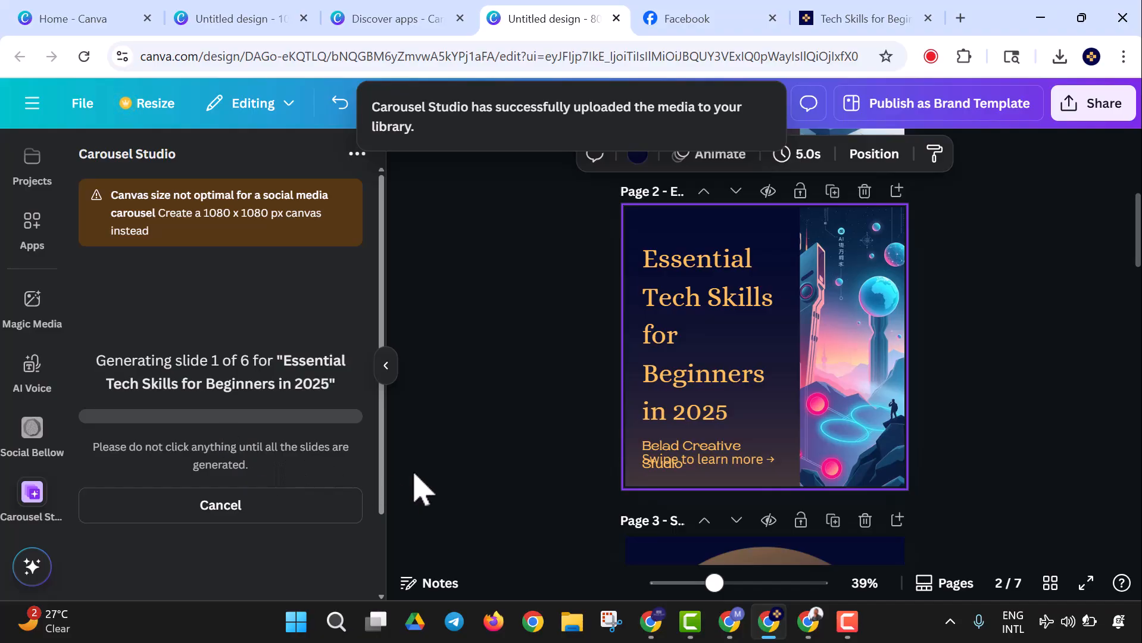
scroll(730, 467, down, 3)
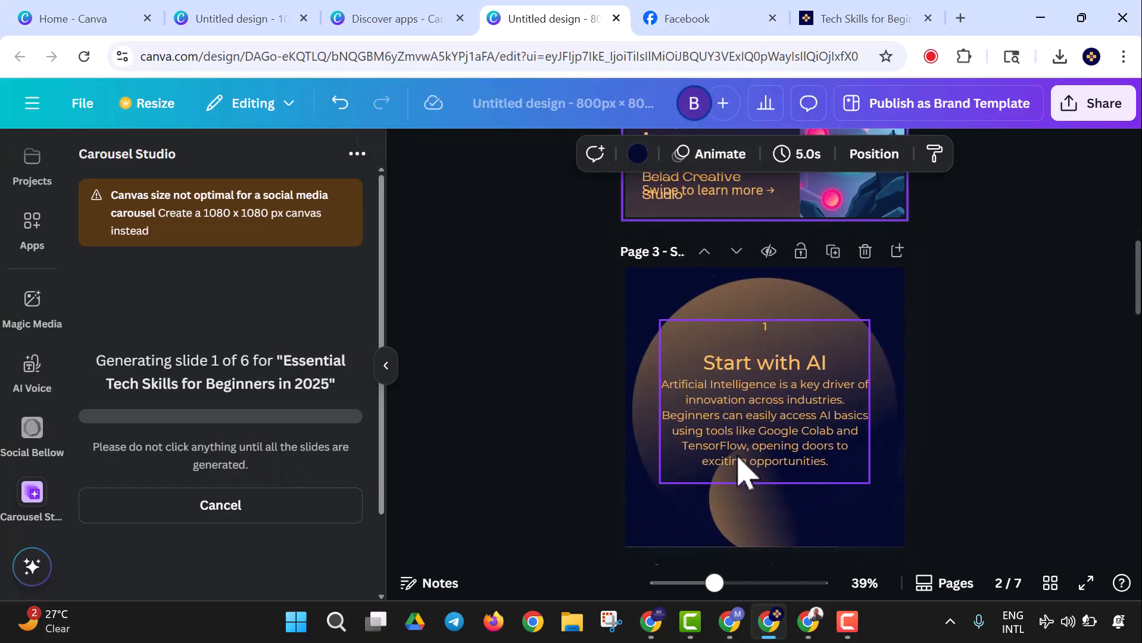
scroll(533, 441, up, 13)
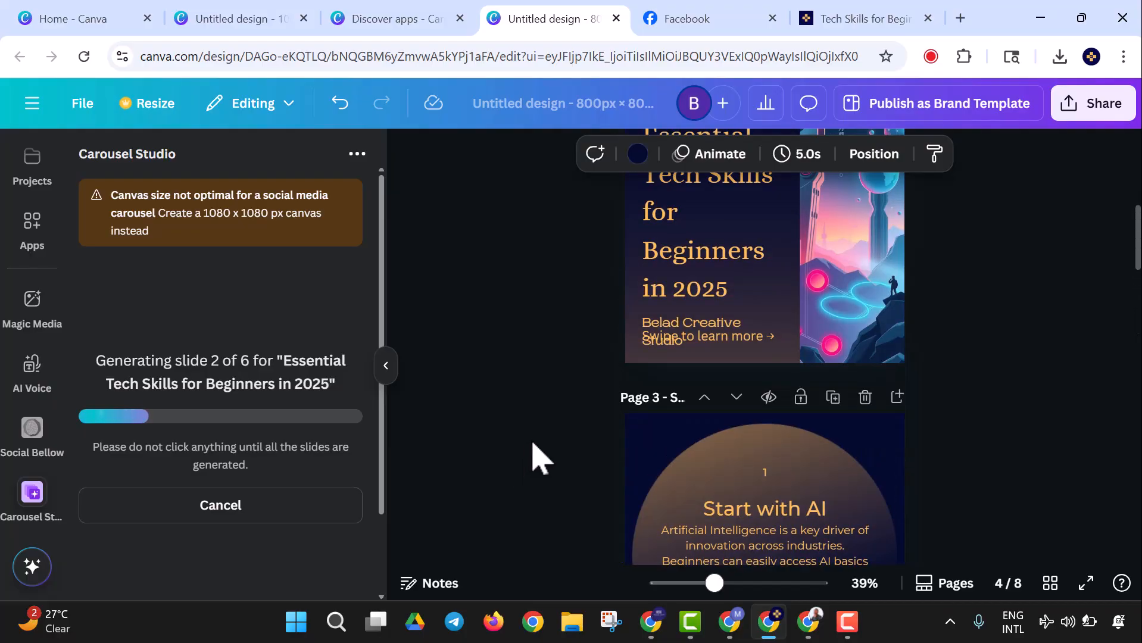
scroll(533, 440, down, 3)
scroll(533, 453, down, 19)
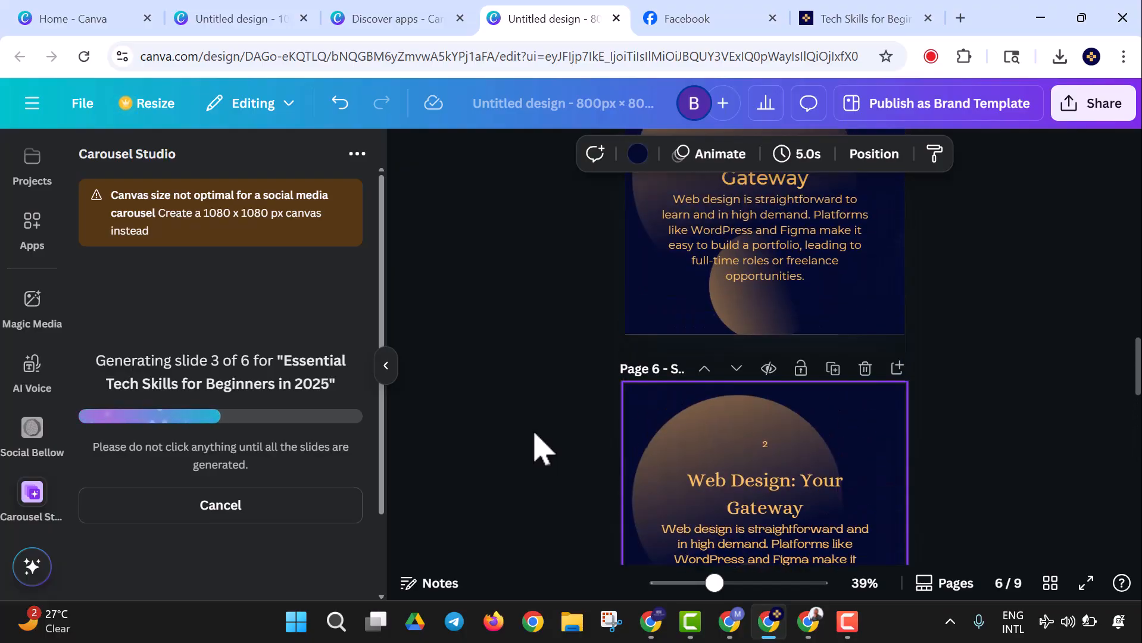
scroll(542, 450, up, 4)
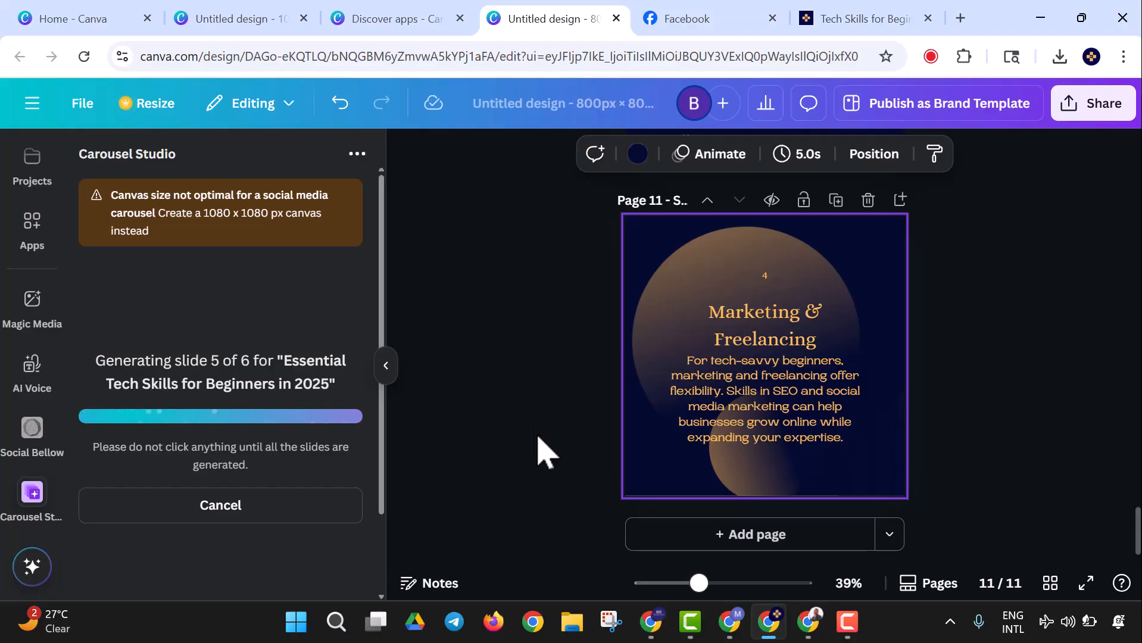
Step: Compare the Golden Sunrise slides with the earlier Montserrat slides, from the closing slide back to the cover
scroll(553, 433, up, 15)
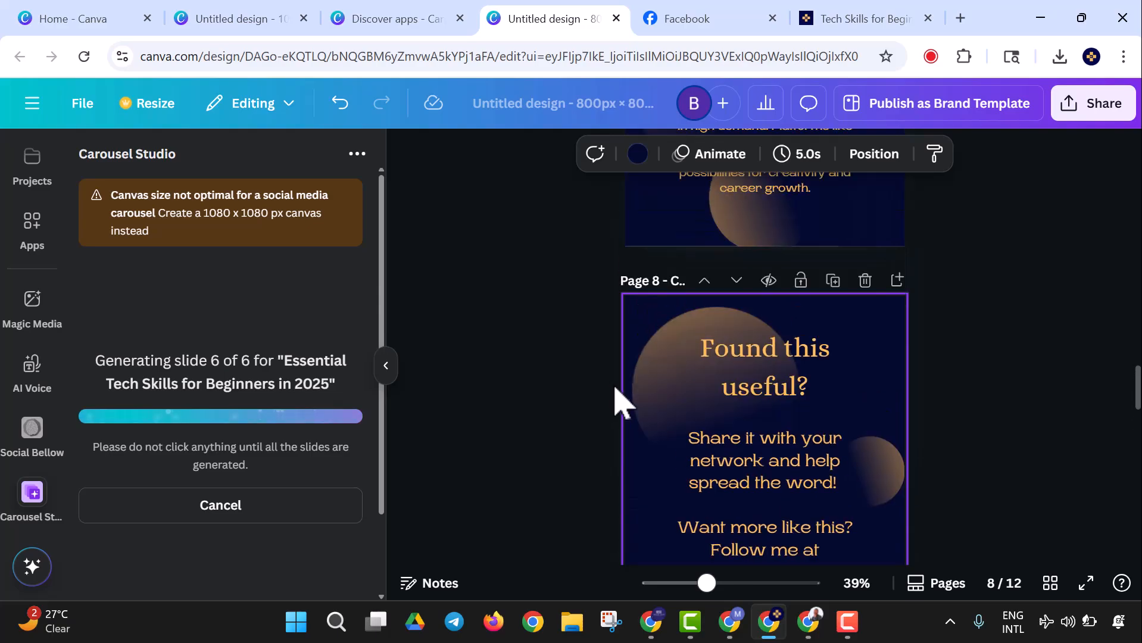
scroll(615, 386, down, 2)
scroll(615, 386, up, 3)
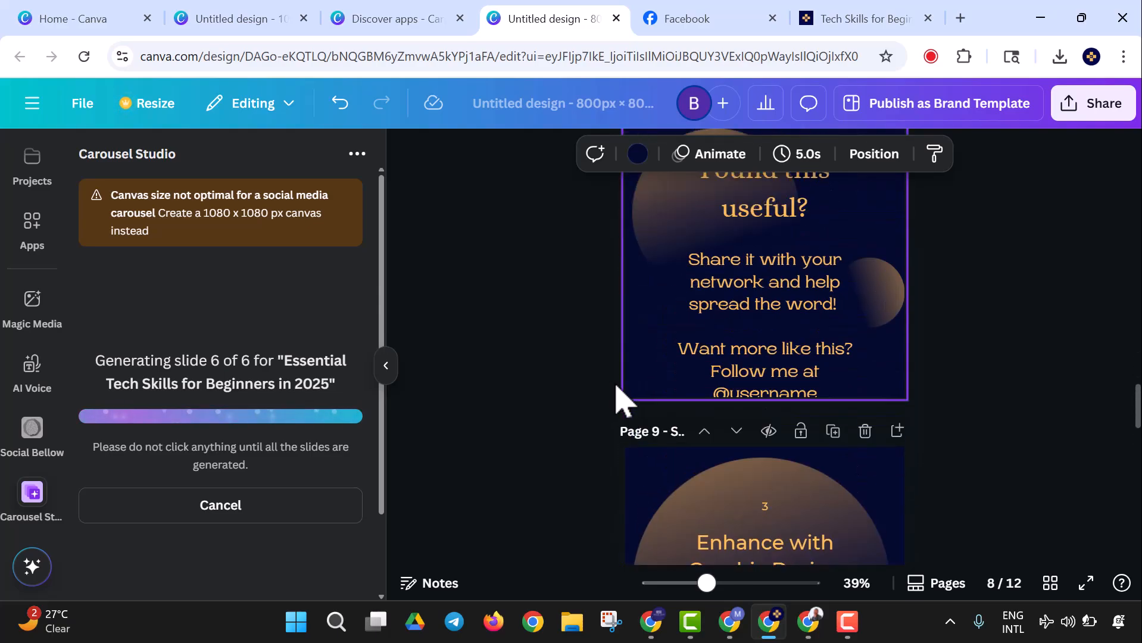
scroll(617, 387, down, 5)
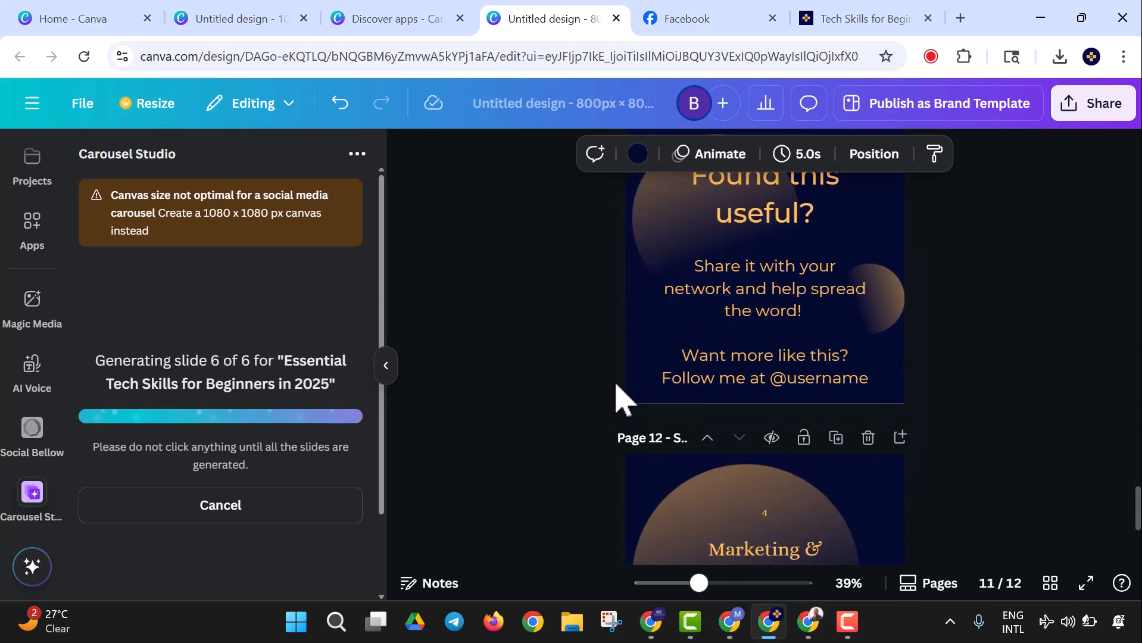
scroll(616, 386, down, 3)
scroll(615, 386, up, 20)
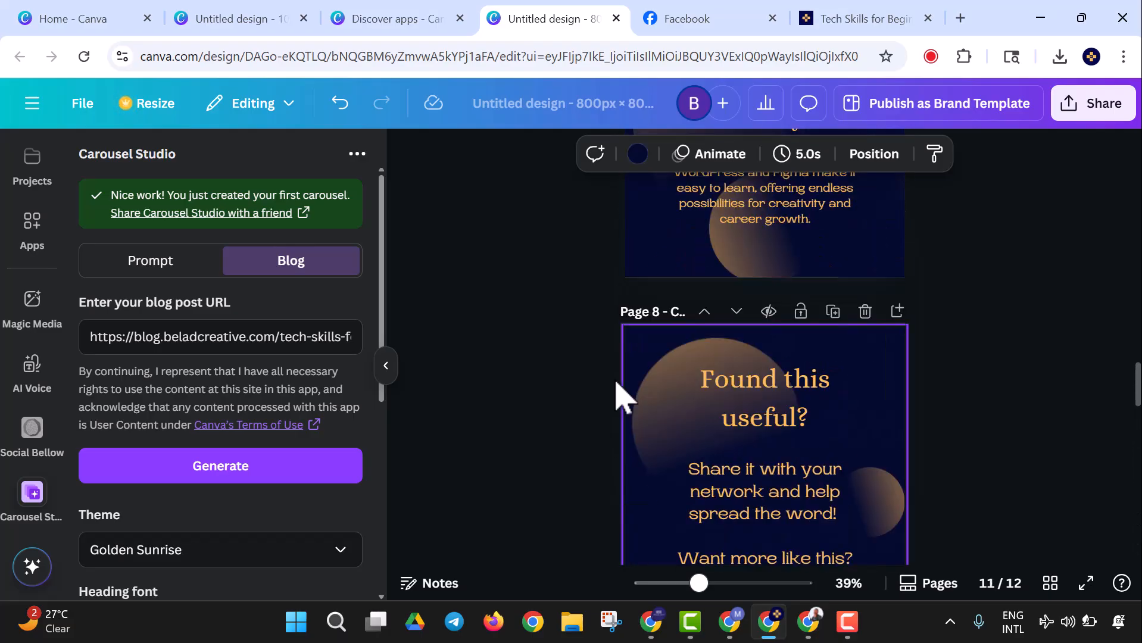
scroll(637, 417, down, 5)
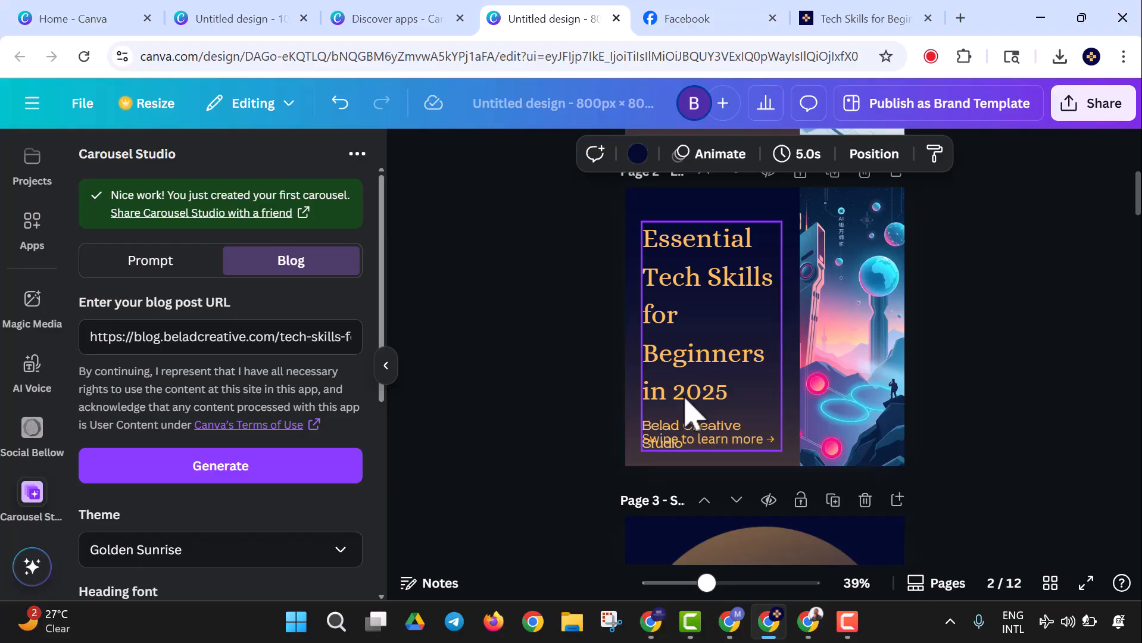
scroll(684, 410, up, 5)
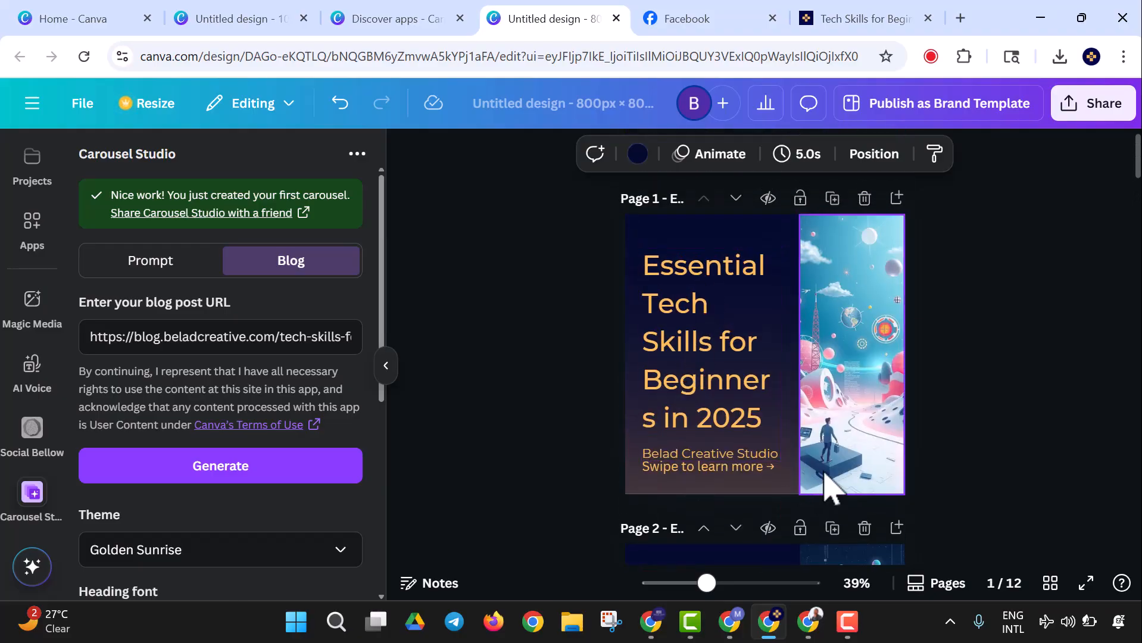
Step: Delete the Golden Sunrise cover slide on page 2 and the page between the two "Start with AI" slides
scroll(824, 486, down, 3)
scroll(873, 404, up, 2)
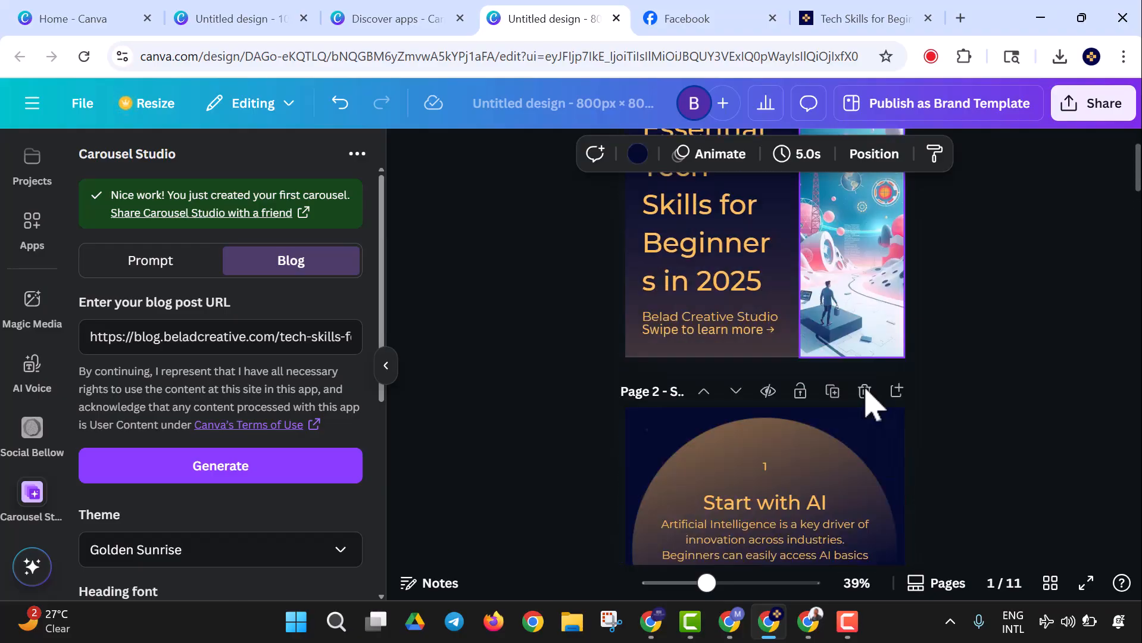
scroll(870, 392, up, 3)
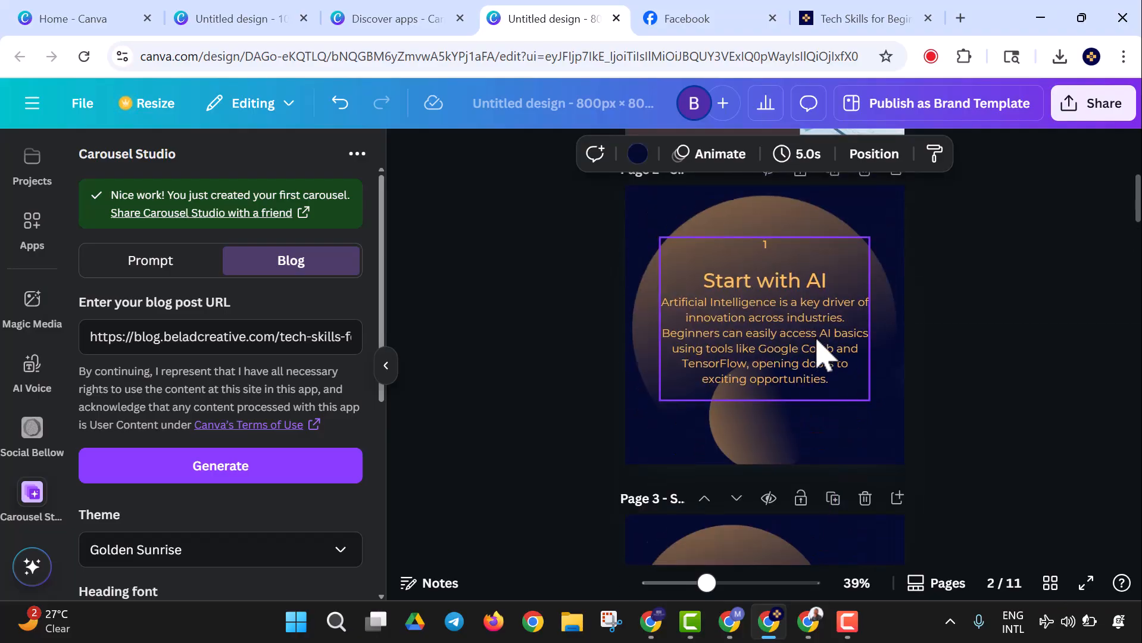
scroll(854, 357, down, 2)
scroll(860, 381, down, 2)
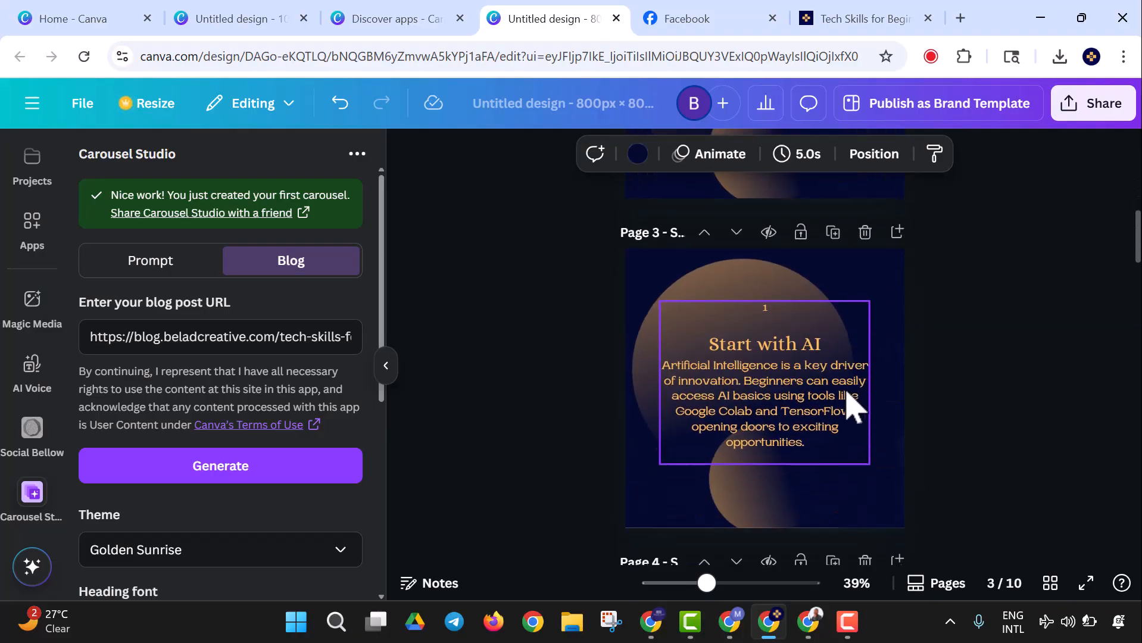
Step: Delete the Montserrat version of the "Start with AI" slide, keeping the Golden Sunrise version
scroll(860, 279, up, 6)
scroll(869, 288, down, 3)
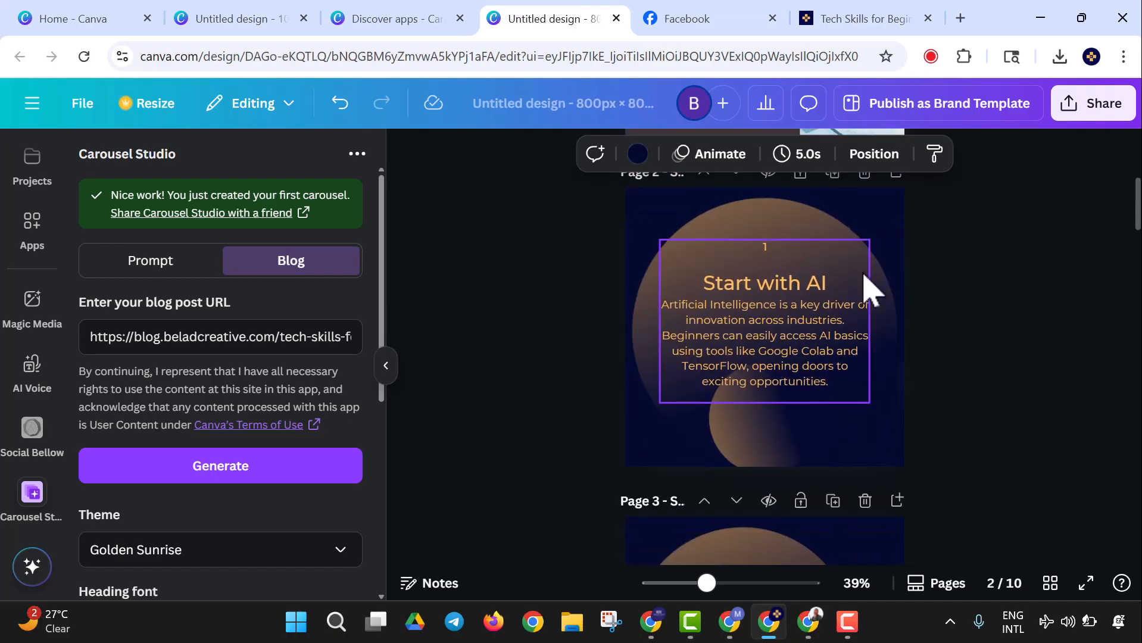
scroll(865, 290, down, 3)
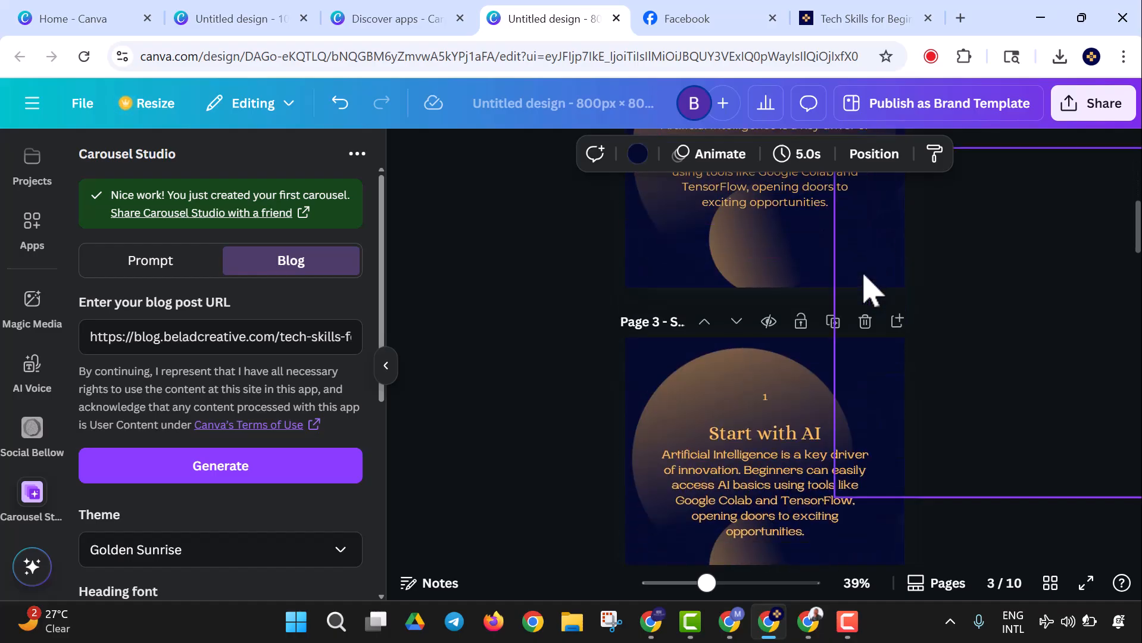
scroll(866, 289, down, 2)
scroll(871, 290, up, 10)
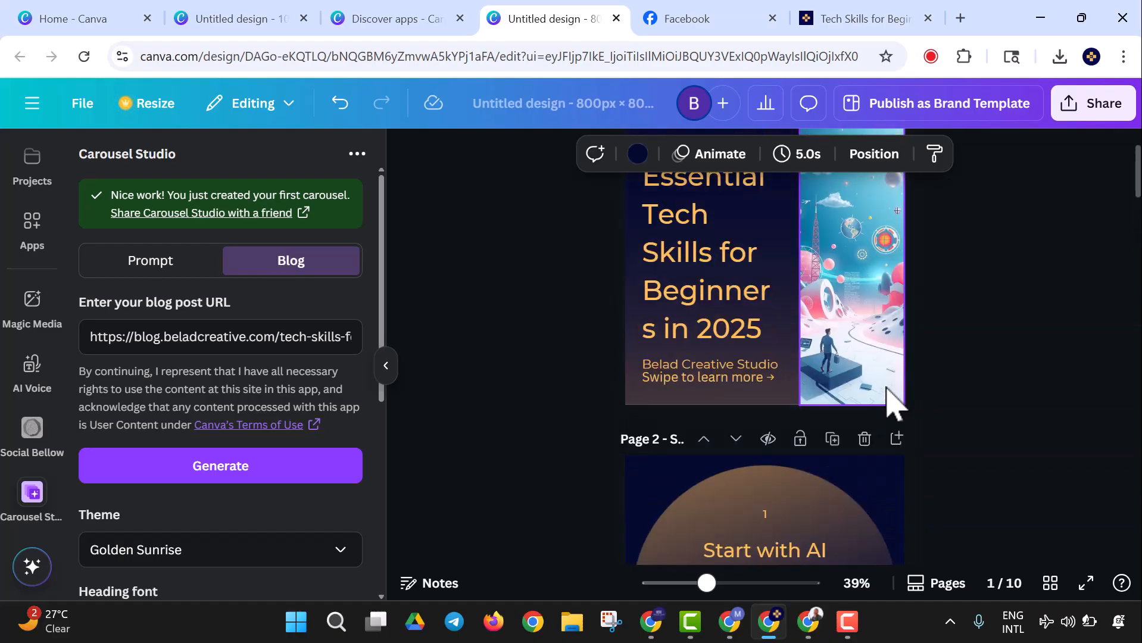
click(864, 439)
scroll(867, 444, down, 7)
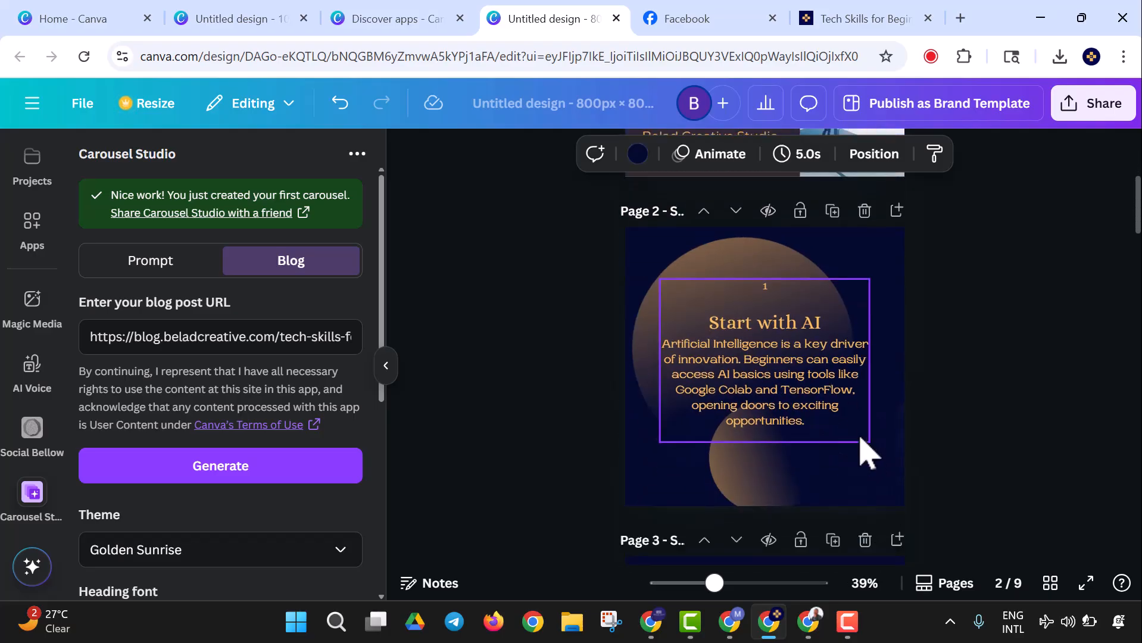
Step: Delete the Montserrat version of the "Web Design: Your Gateway" slide on page 3
scroll(857, 437, down, 6)
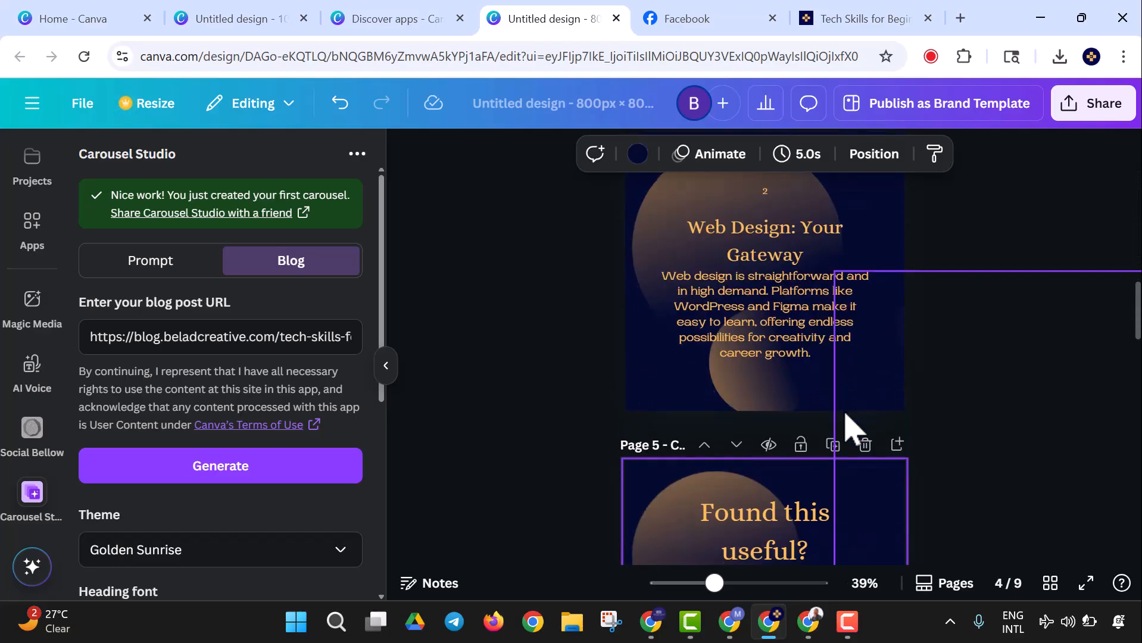
scroll(851, 426, up, 5)
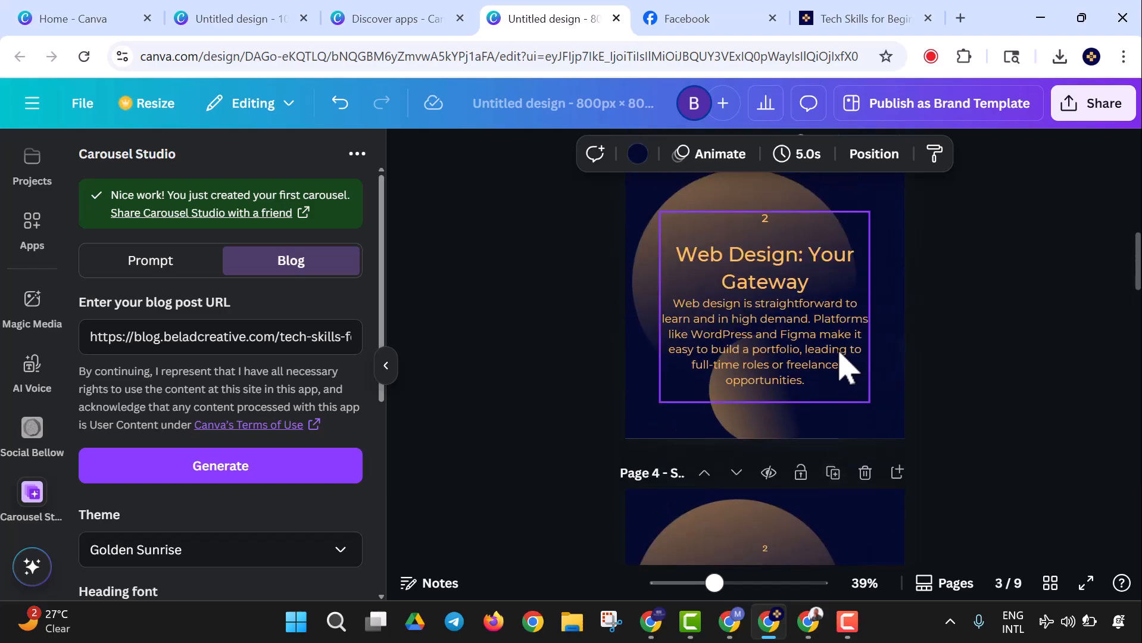
scroll(856, 396, down, 4)
scroll(856, 389, up, 5)
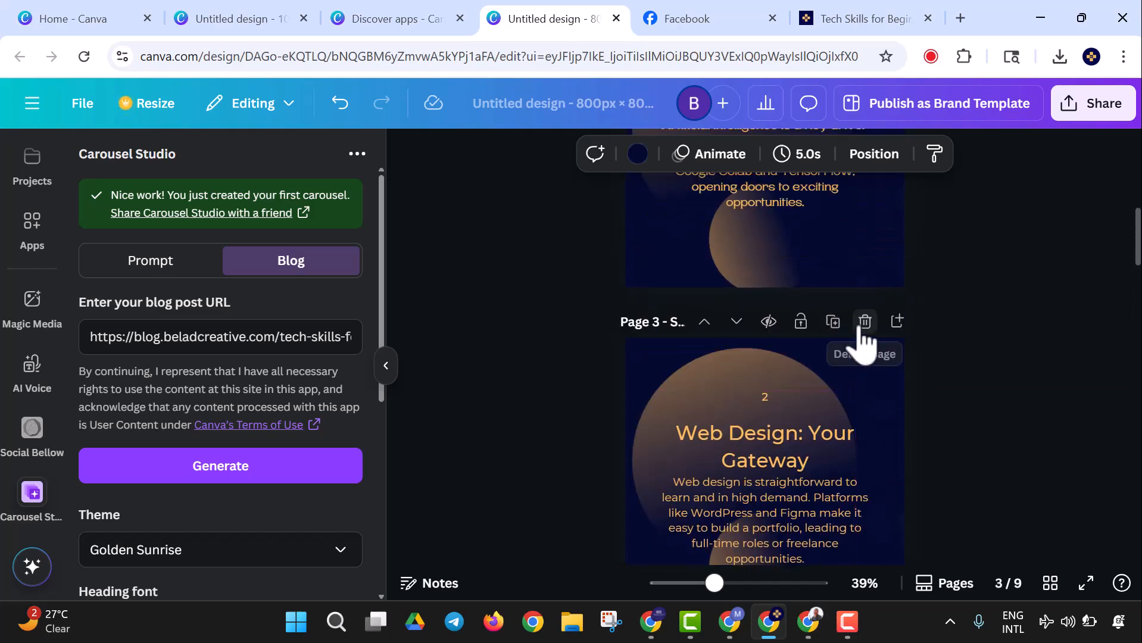
click(865, 322)
Step: Delete the "Found this useful?" closing slide on page 4, which sits between the content slides
scroll(864, 398, down, 3)
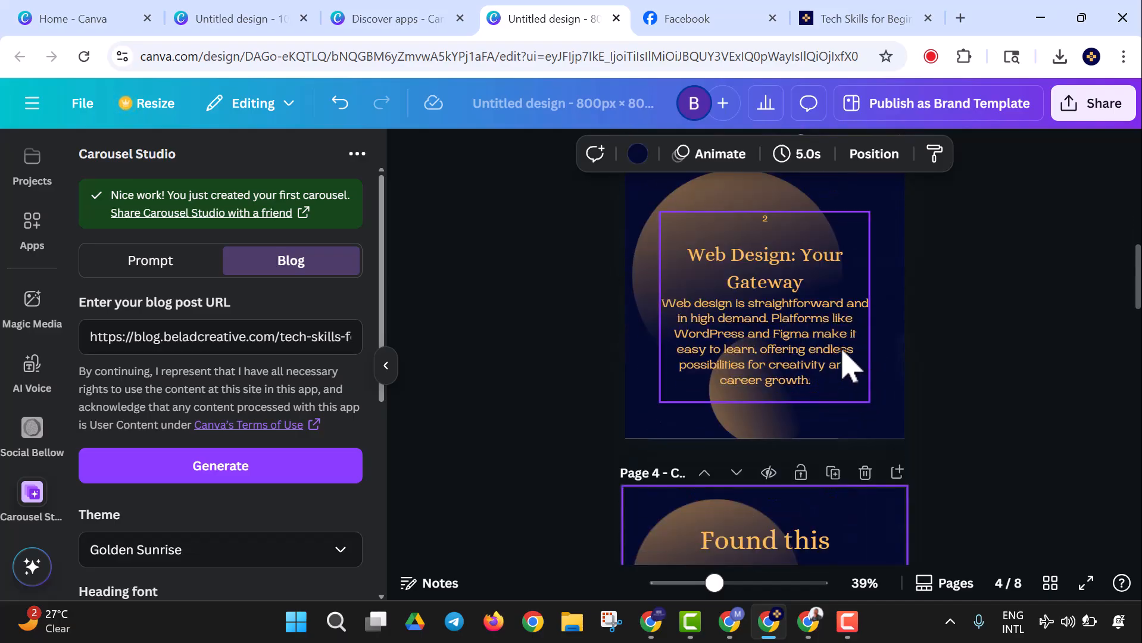
scroll(852, 393, down, 3)
scroll(845, 386, down, 3)
scroll(854, 395, up, 2)
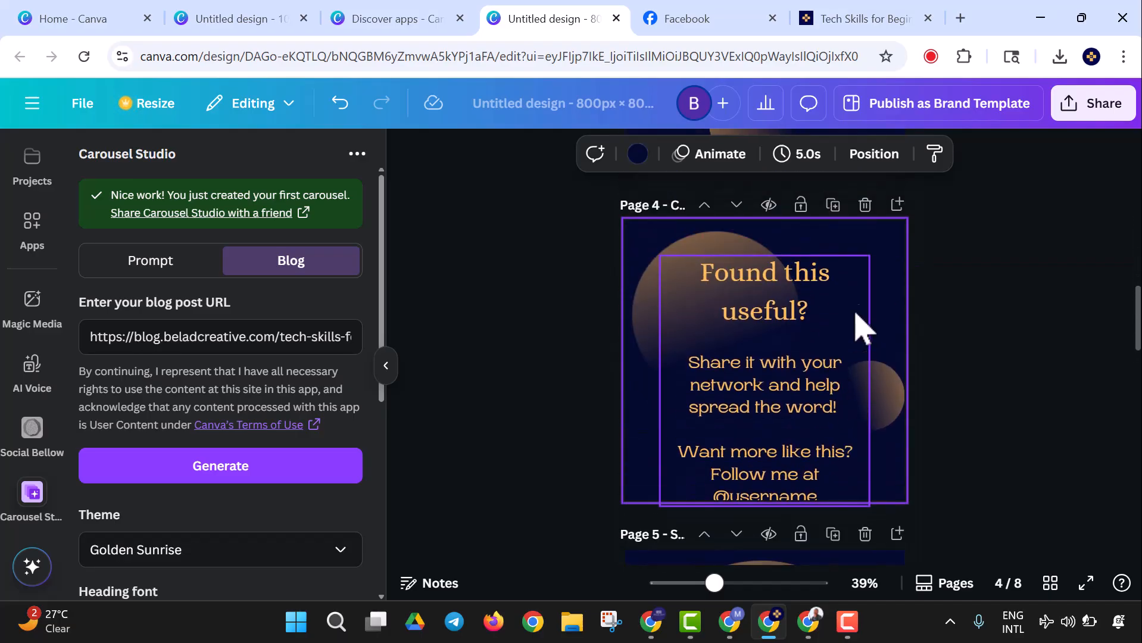
click(861, 207)
Step: Delete the serif-heading "Marketing & Freelancing" slide on page 7, keeping the Montserrat version
scroll(857, 315, down, 3)
scroll(854, 285, down, 6)
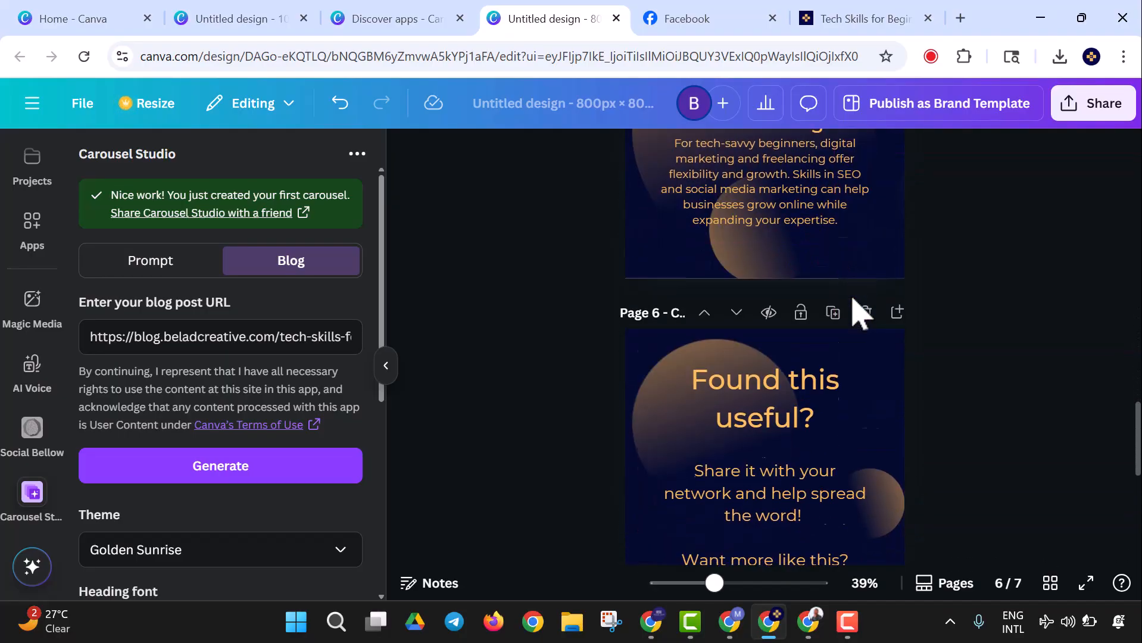
scroll(864, 265, down, 6)
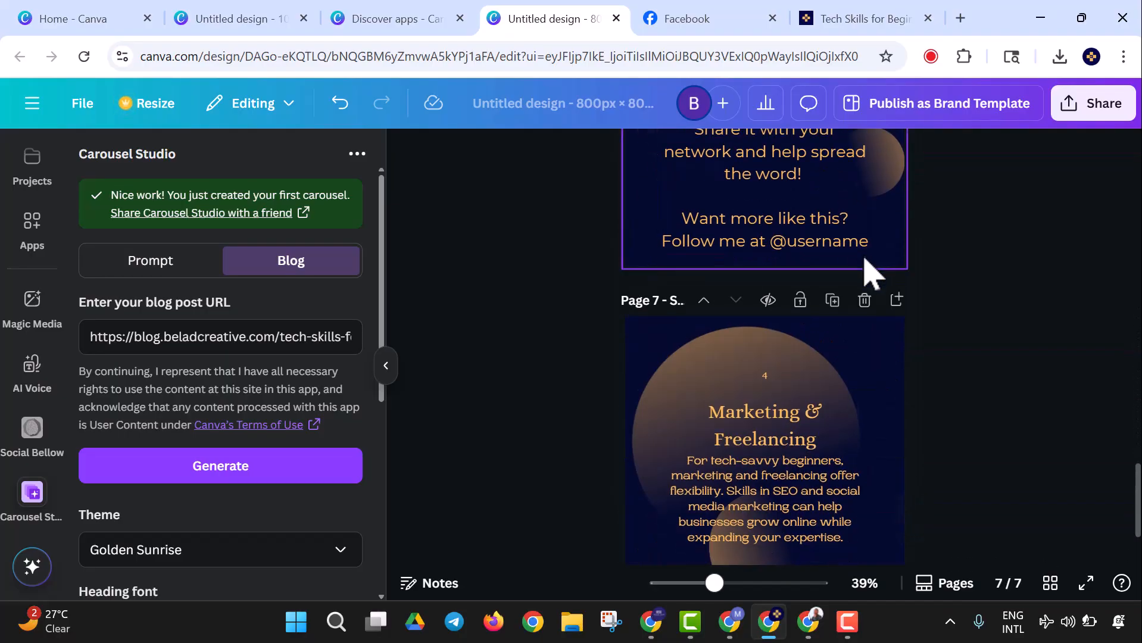
click(864, 210)
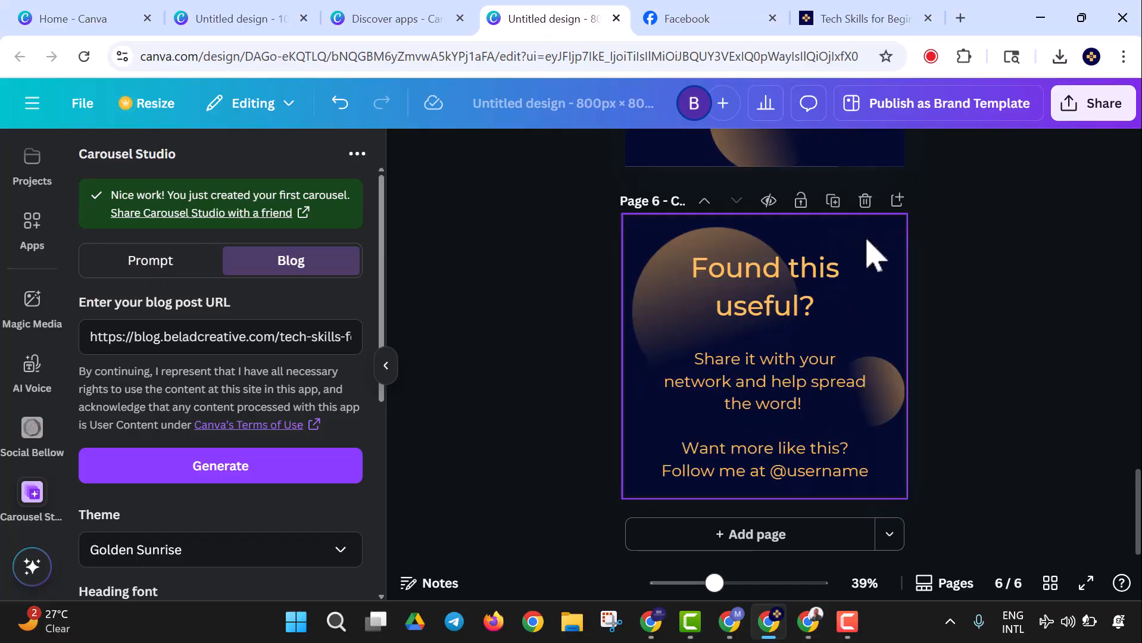
Step: Delete the illustration beside the title on the page 1 cover slide
scroll(869, 291, up, 5)
scroll(866, 316, down, 6)
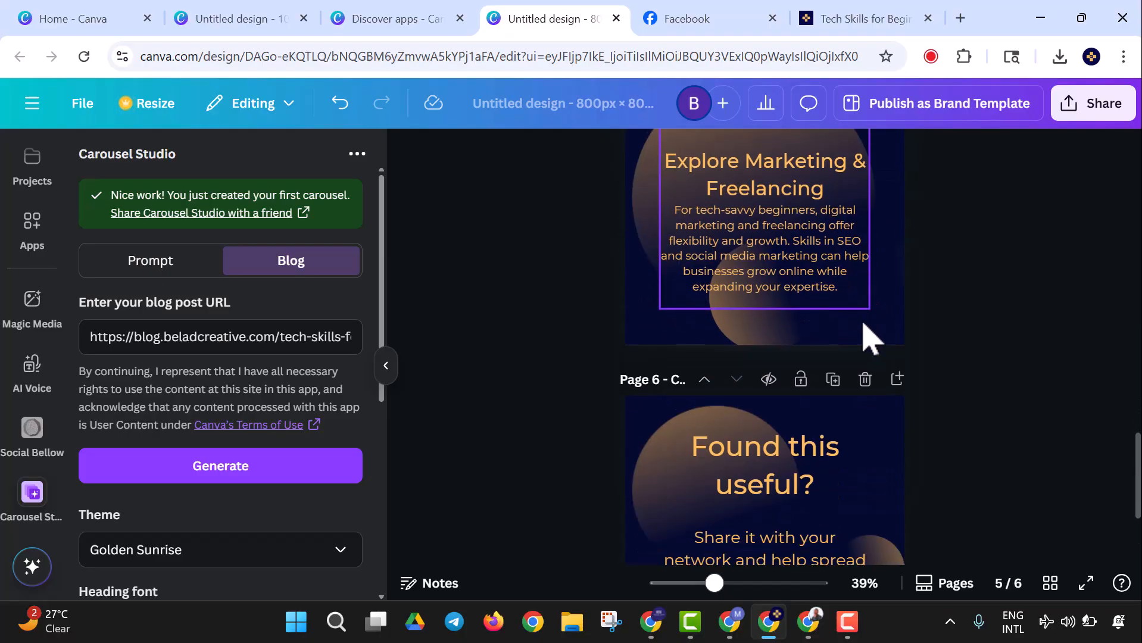
scroll(819, 426, up, 3)
scroll(815, 457, up, 12)
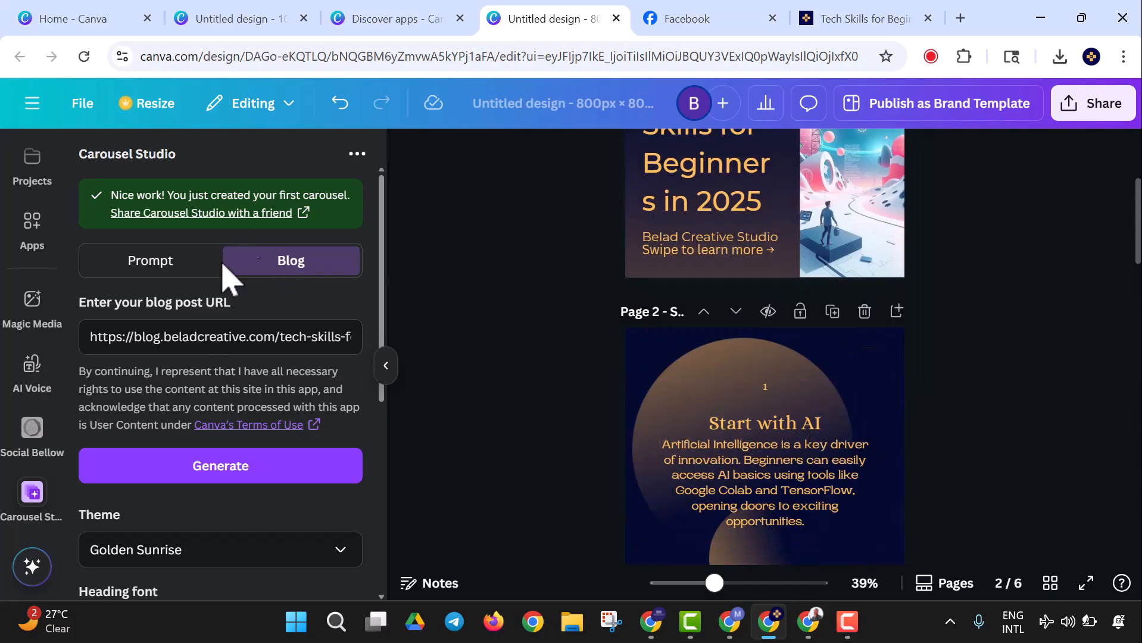
scroll(652, 400, up, 3)
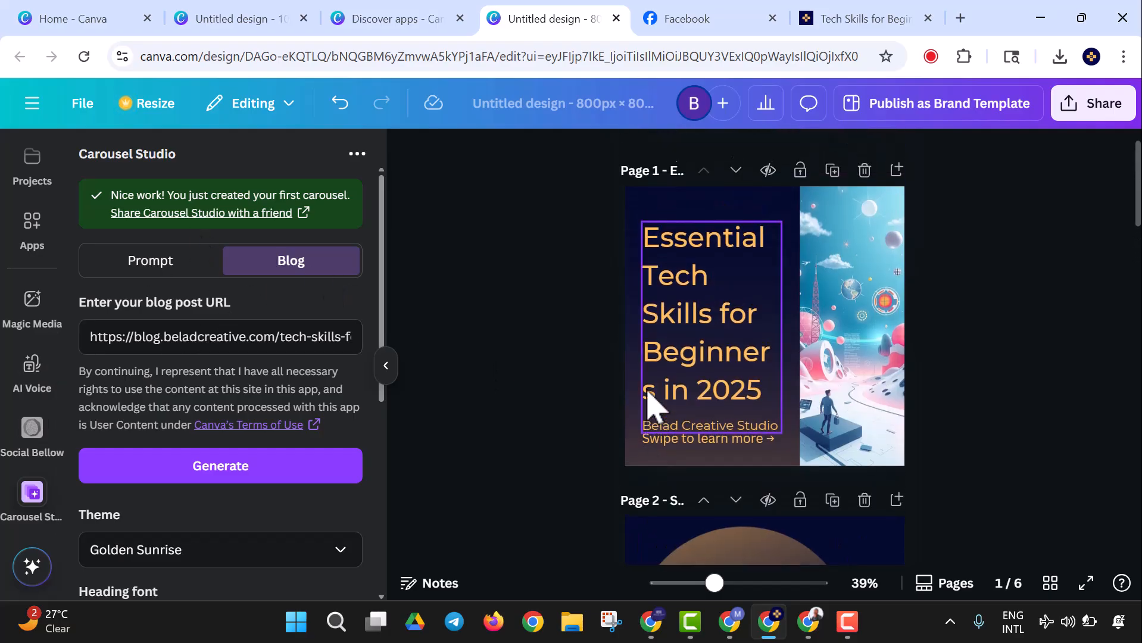
click(819, 250)
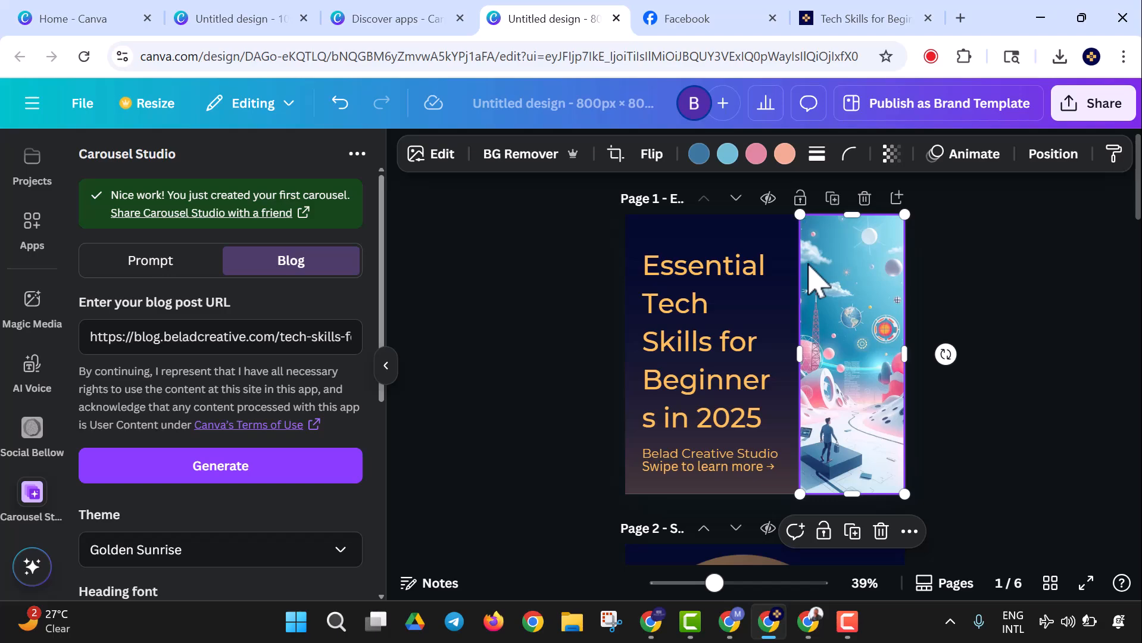
key(Delete)
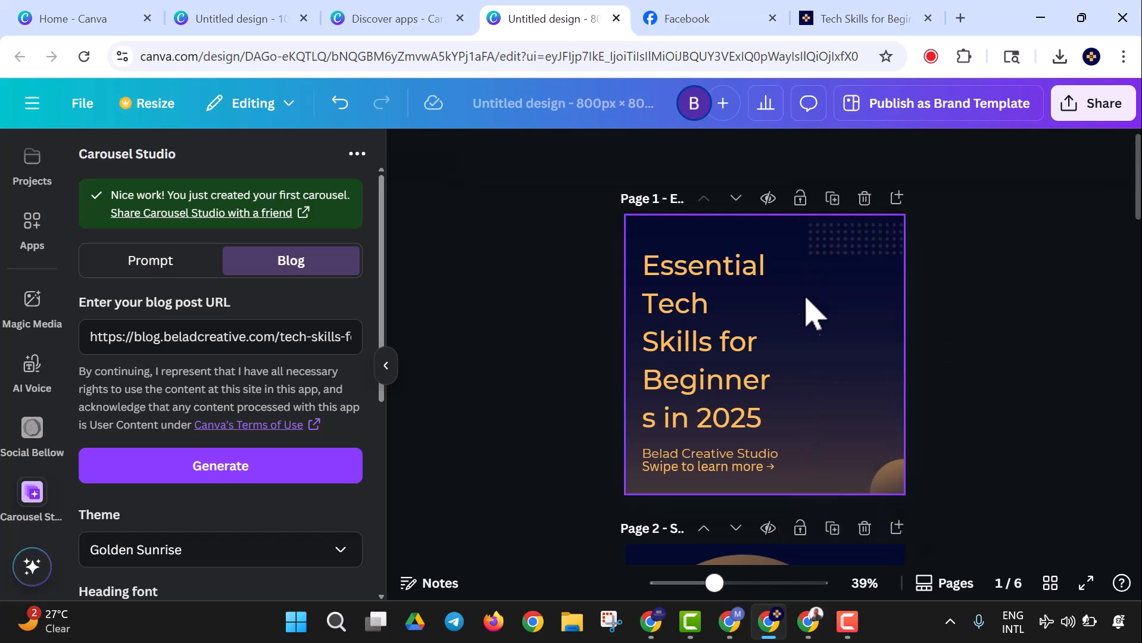
Step: Widen the cover title's text box so "Essential Tech Skills for Beginners in 2025" extends into the empty area beside it
click(744, 399)
drag(780, 358, 874, 382)
drag(777, 381, 765, 379)
click(984, 408)
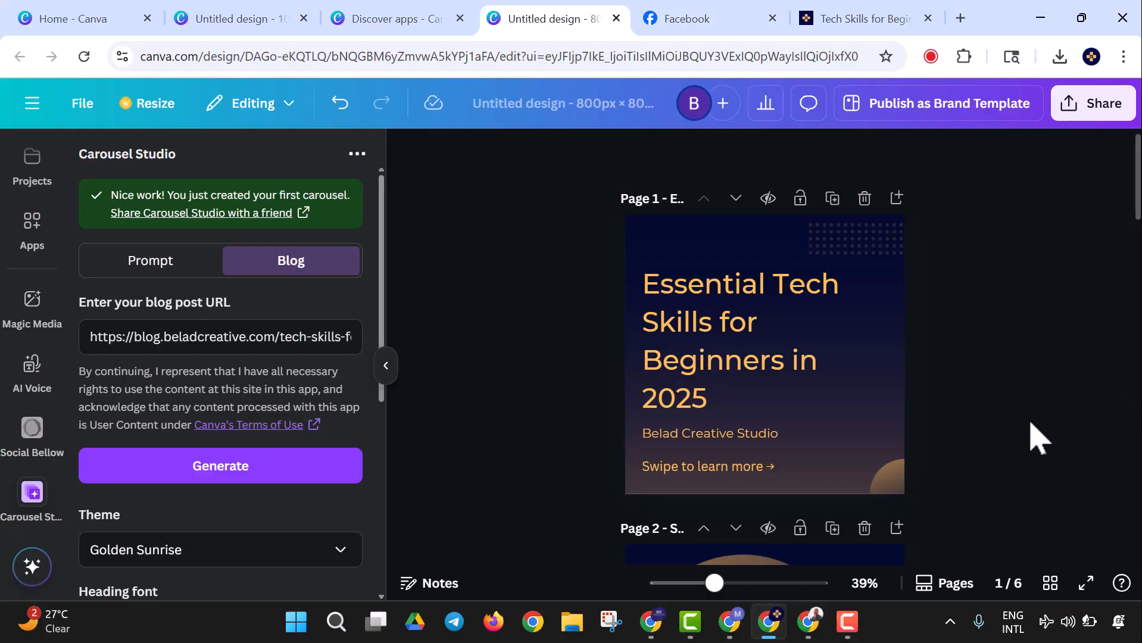
Step: Set all text in the "Start with AI" text box on page 2 to font size 16
scroll(1035, 438, down, 5)
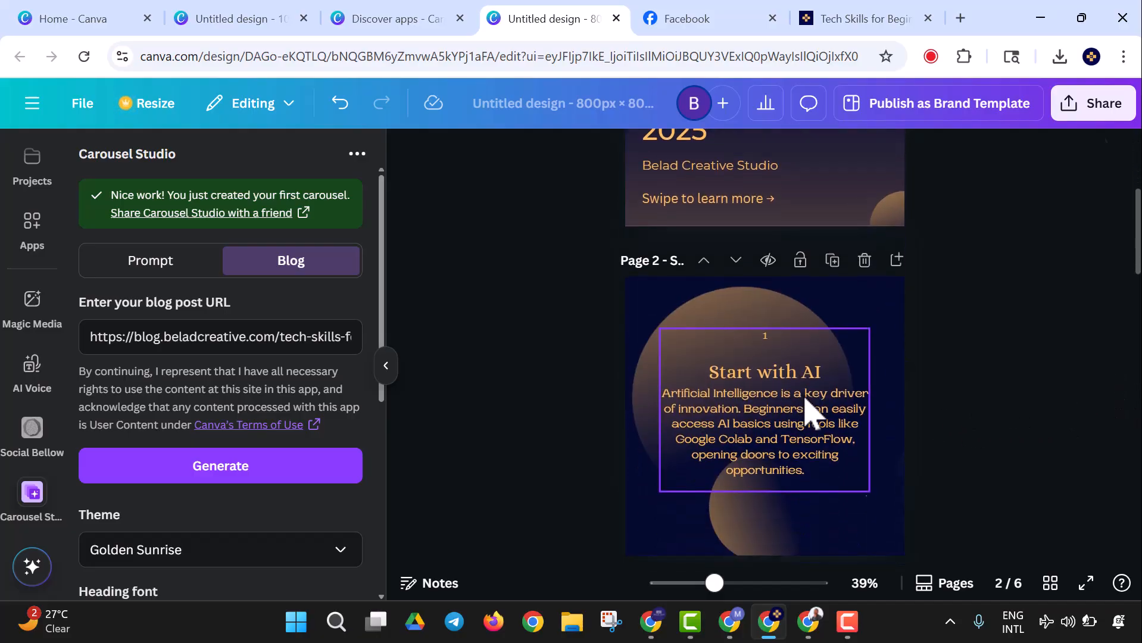
click(807, 411)
click(613, 165)
scroll(604, 351, down, 1)
click(581, 290)
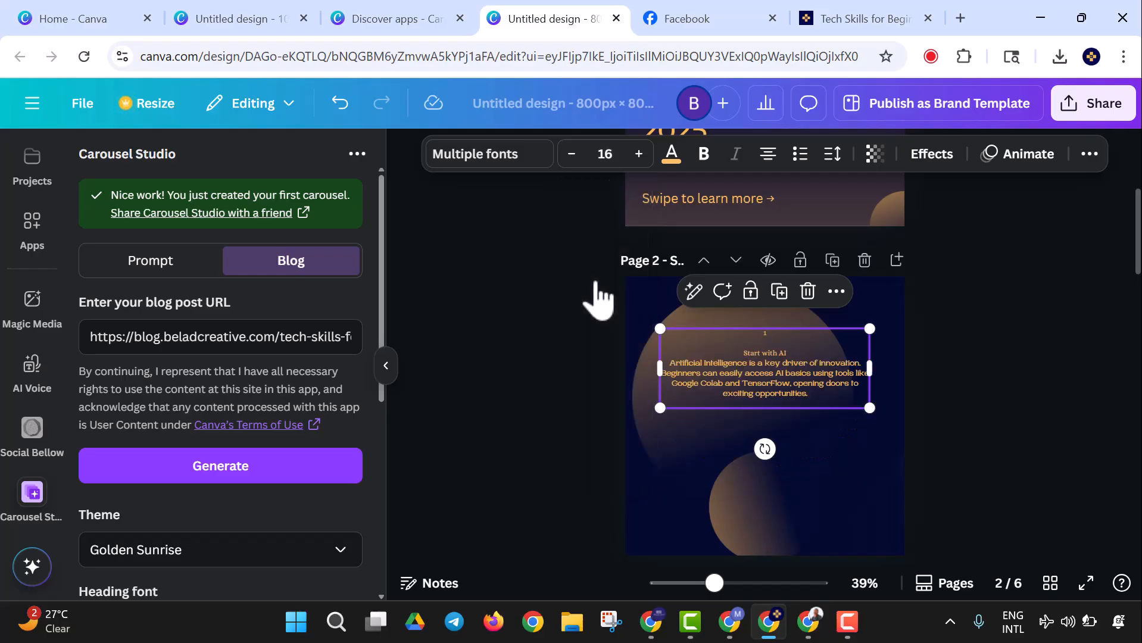
Step: Change the font of the "Start with AI" text on page 2 to Montserrat
click(530, 162)
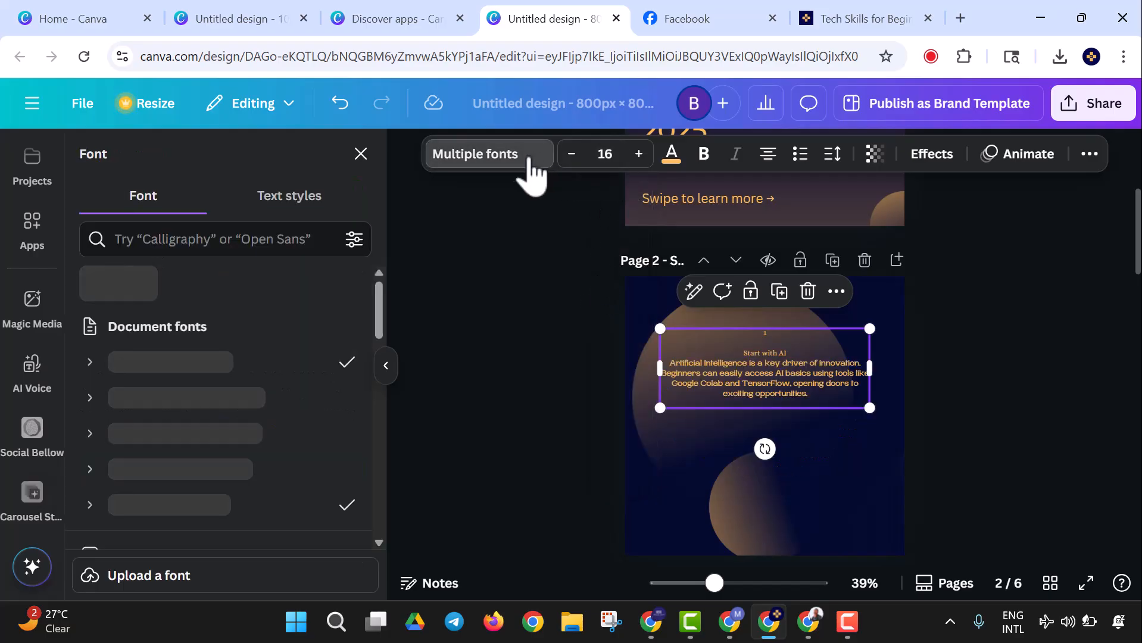
click(206, 238)
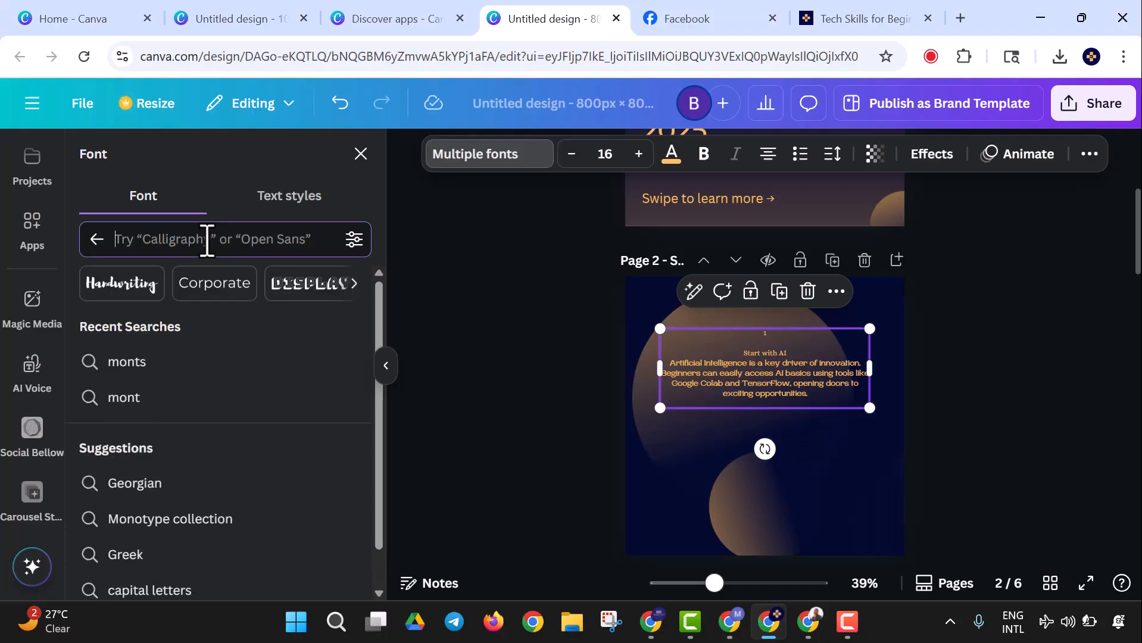
text(Mon)
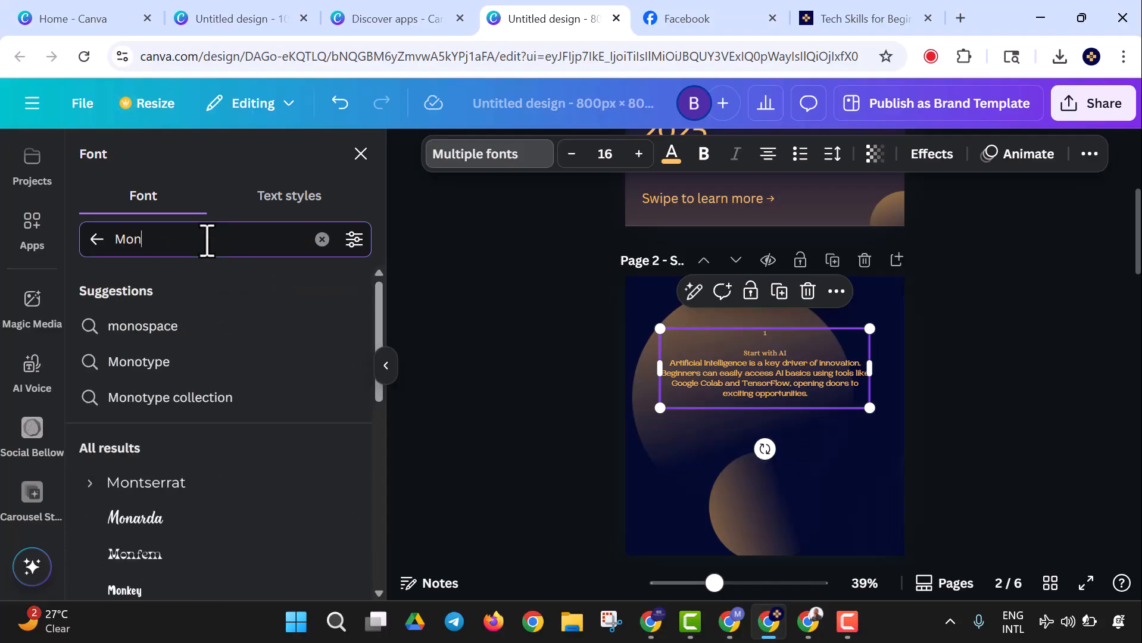
text(se)
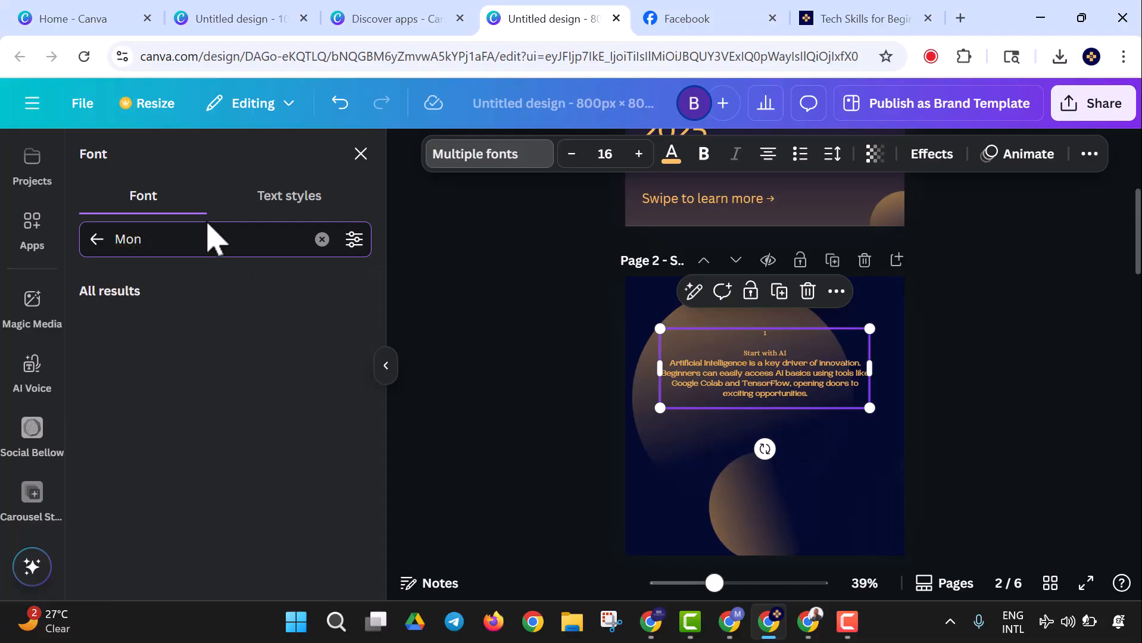
text(t)
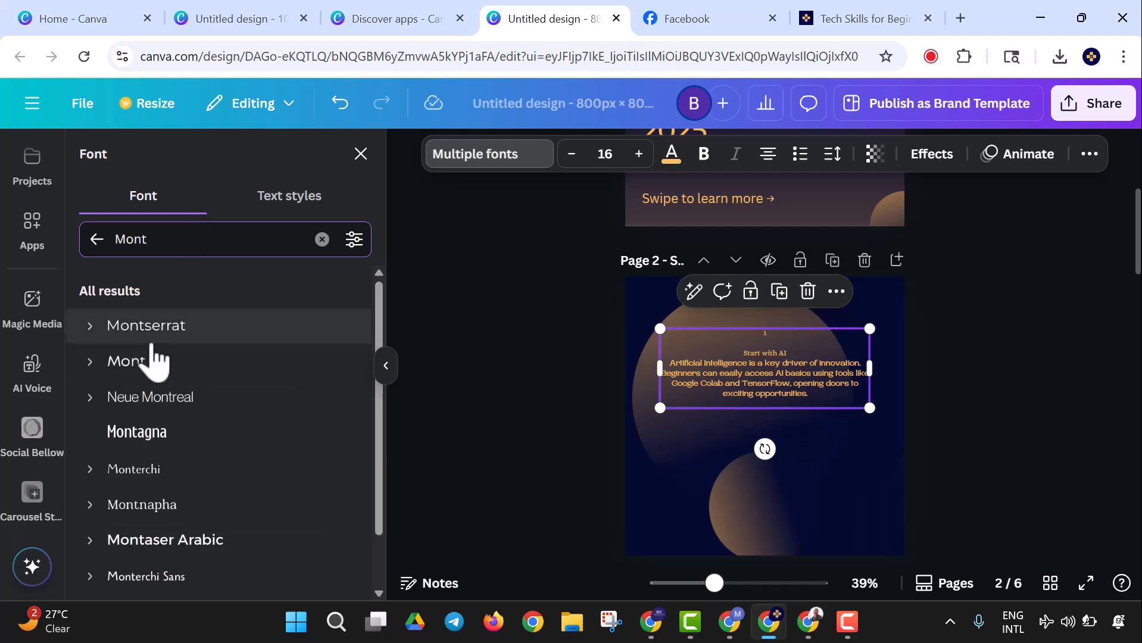
click(147, 331)
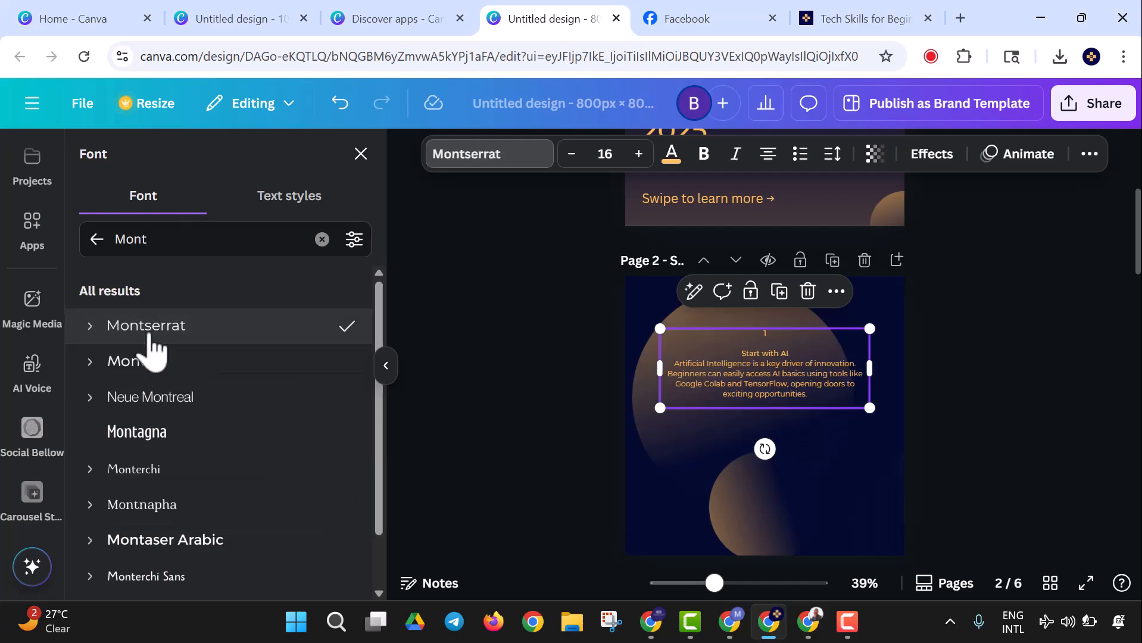
Step: Increase the font size of the "Start with AI" text on page 2 to 30
click(638, 154)
click(638, 154)
click(638, 153)
click(638, 154)
click(638, 153)
click(638, 153)
click(639, 154)
click(638, 154)
click(639, 153)
click(639, 153)
click(639, 154)
click(639, 153)
click(639, 154)
click(639, 154)
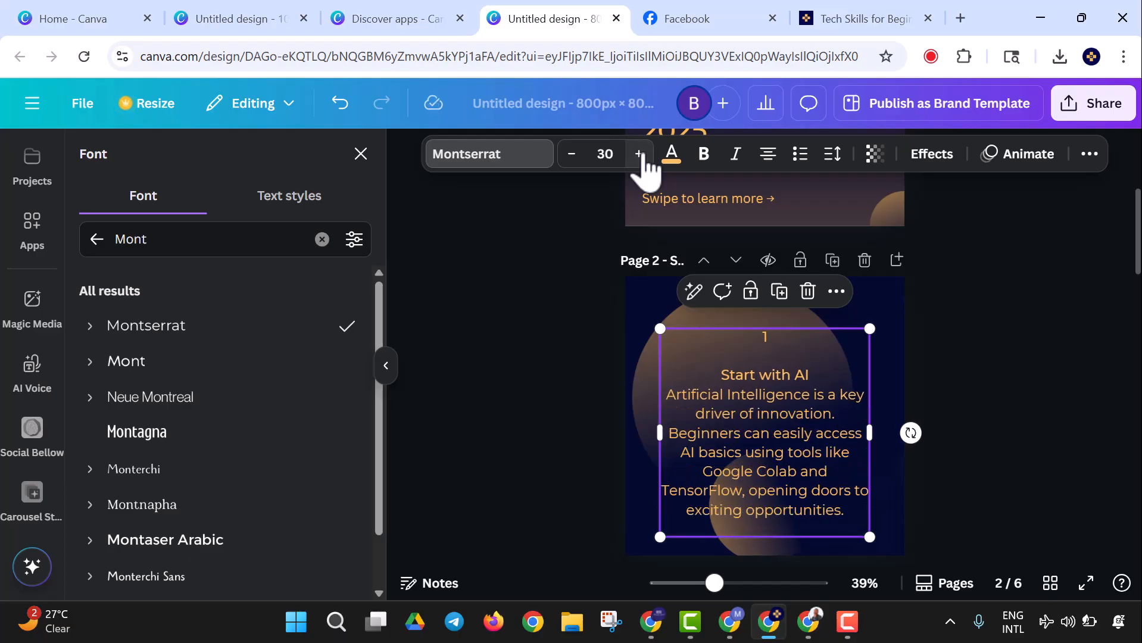
click(639, 156)
click(569, 158)
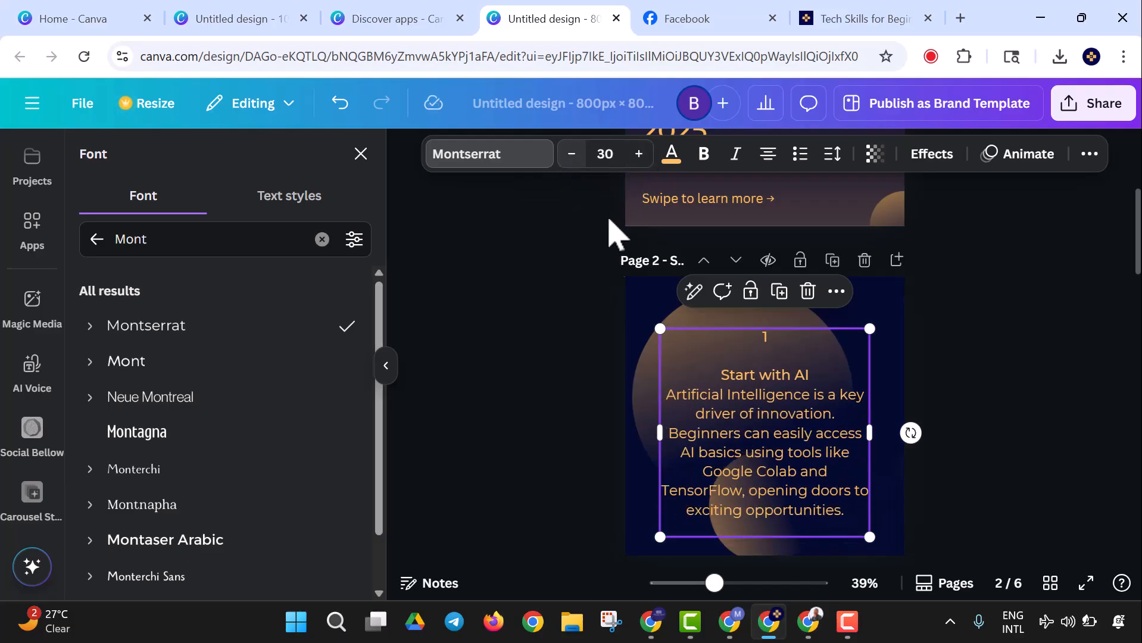
Step: Enlarge the "Start with AI" text box from its upper corners to nearly the slide's width, scaling the text to about size 33
key(Escape)
scroll(530, 407, down, 3)
double_click(735, 363)
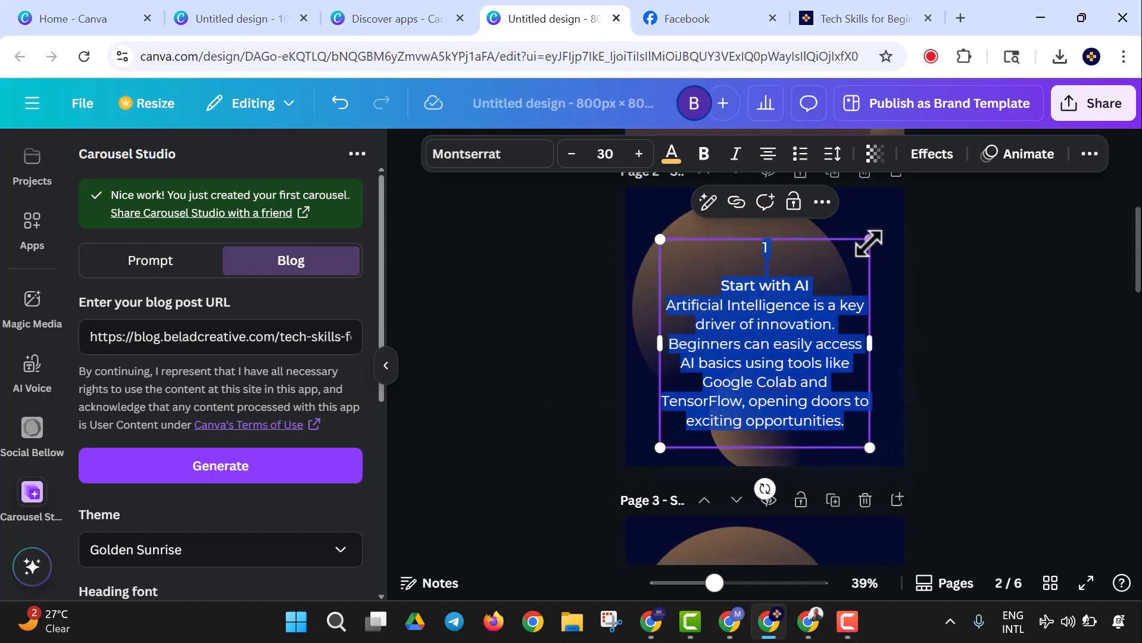
drag(870, 244, 892, 238)
drag(657, 235, 630, 219)
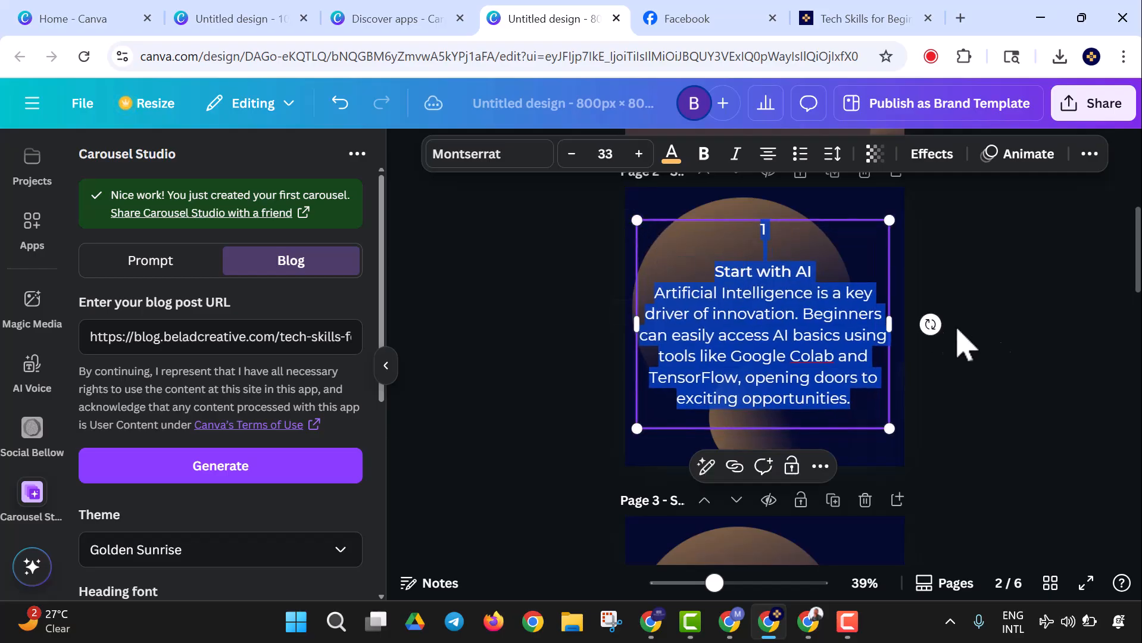
click(1005, 354)
Step: Add a blank line below the "Start with AI" heading and remove the one between the number 1 and the heading
click(828, 225)
double_click(816, 266)
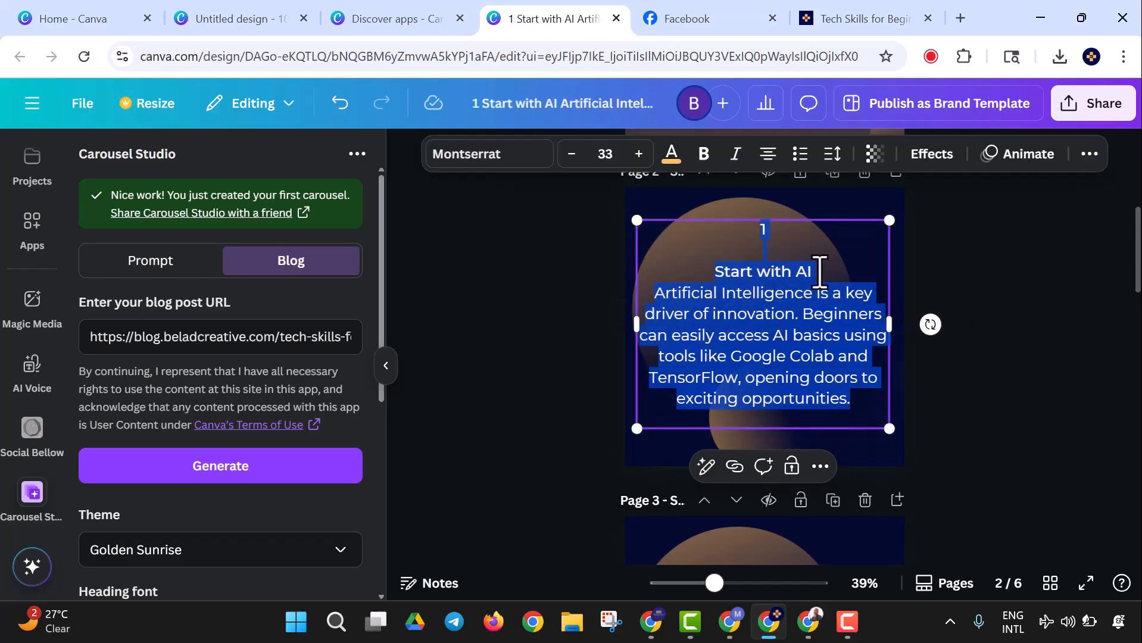
click(820, 271)
key(Return)
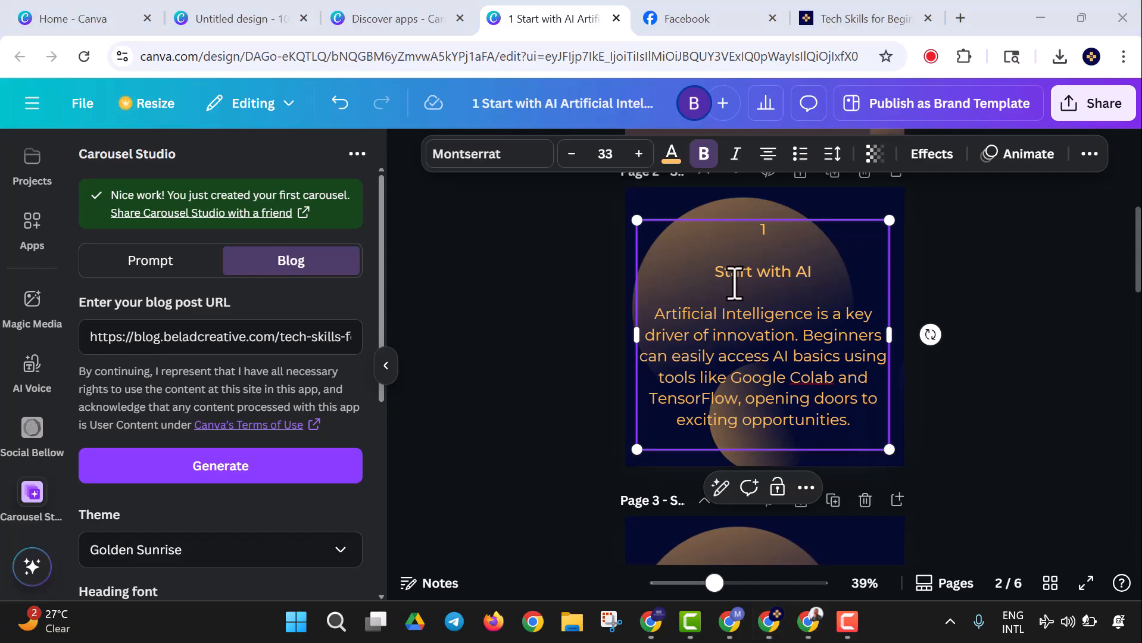
click(718, 271)
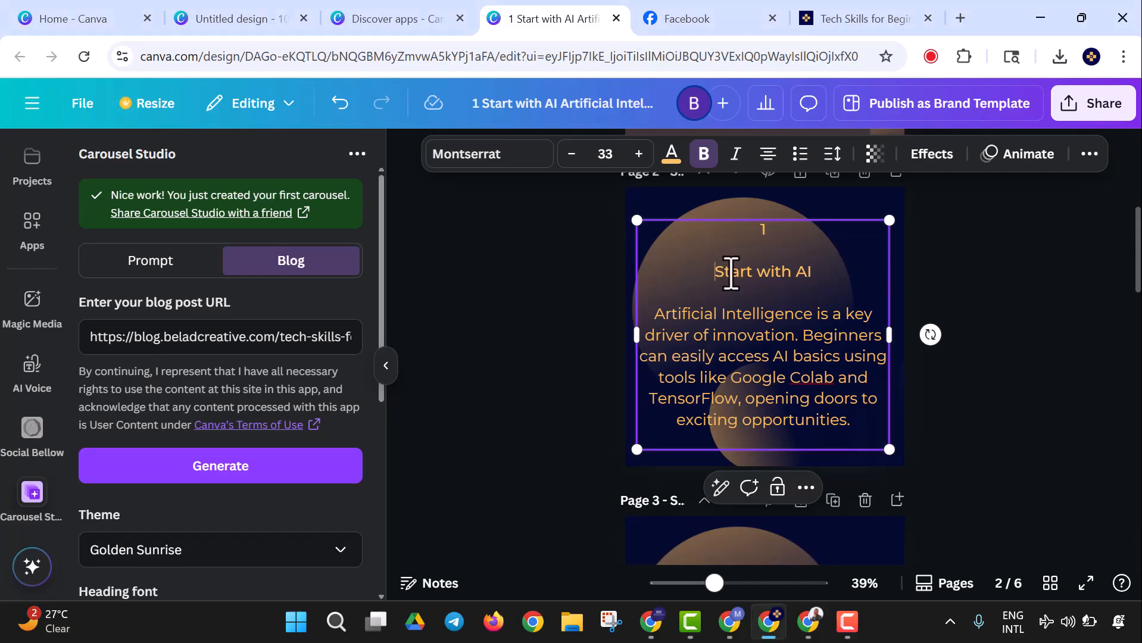
key(BackSpace)
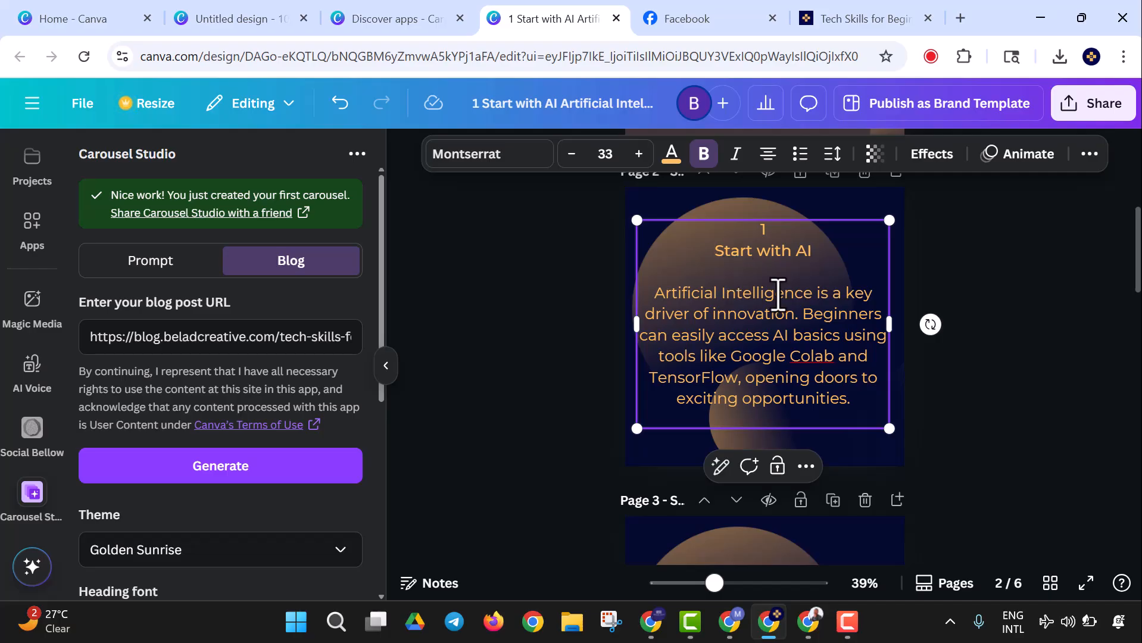
click(1028, 394)
Step: Set the "Web Design: Your Gateway" text on page 3 to Montserrat at size 30
scroll(1040, 408, down, 5)
click(764, 408)
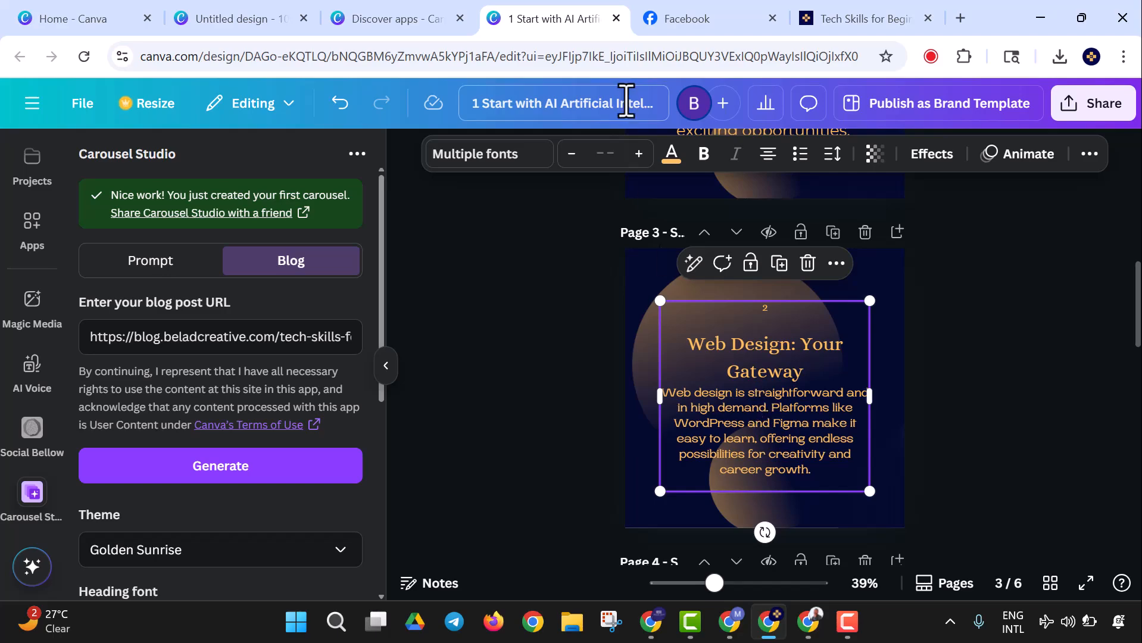
click(474, 155)
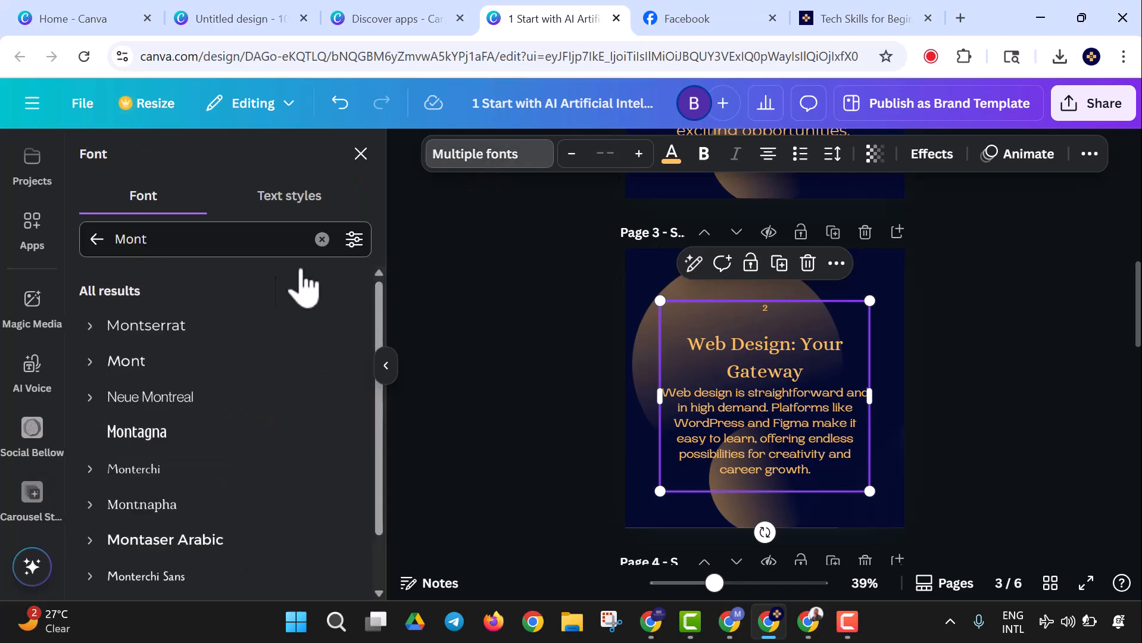
click(179, 327)
click(610, 153)
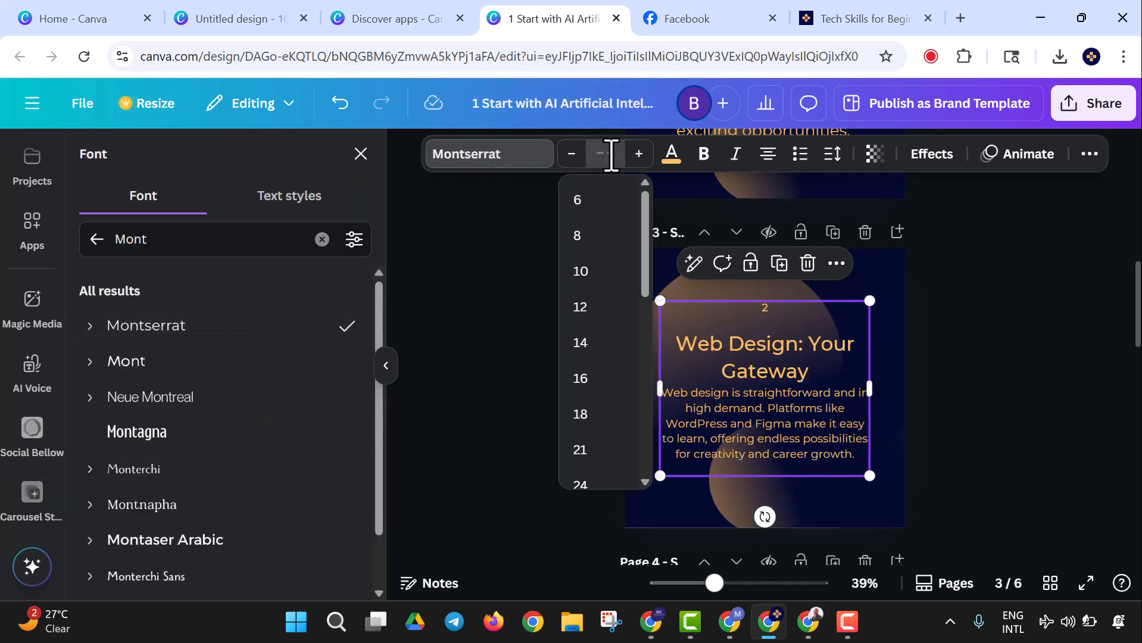
key(Return)
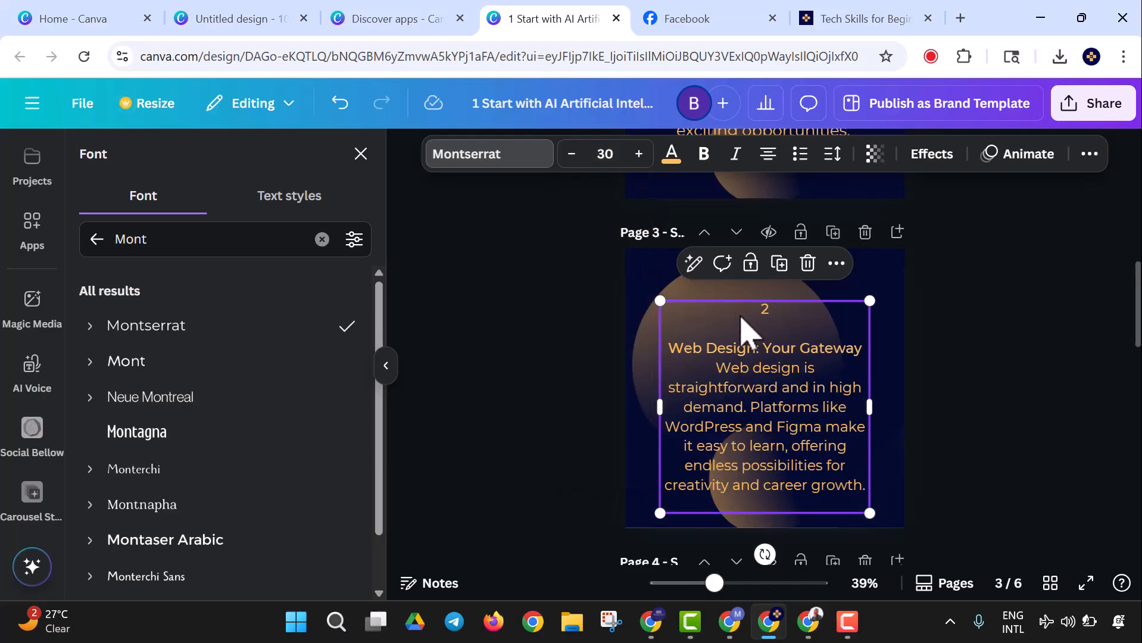
Step: Move the page 3 text box slightly up the slide and insert a blank line between its heading and body text
click(977, 394)
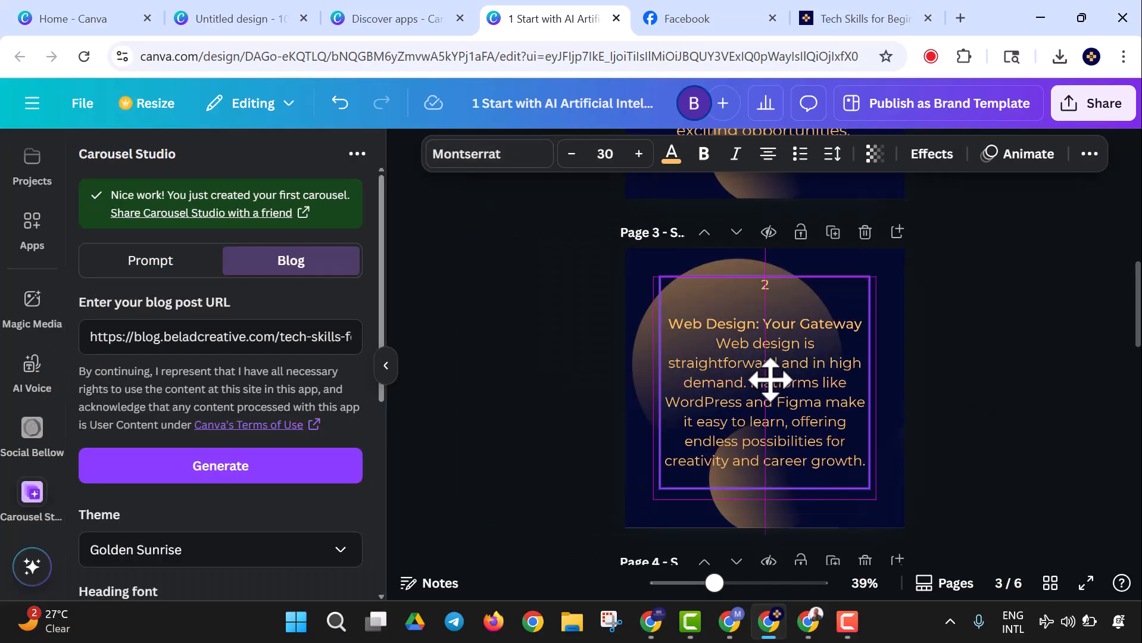
double_click(811, 344)
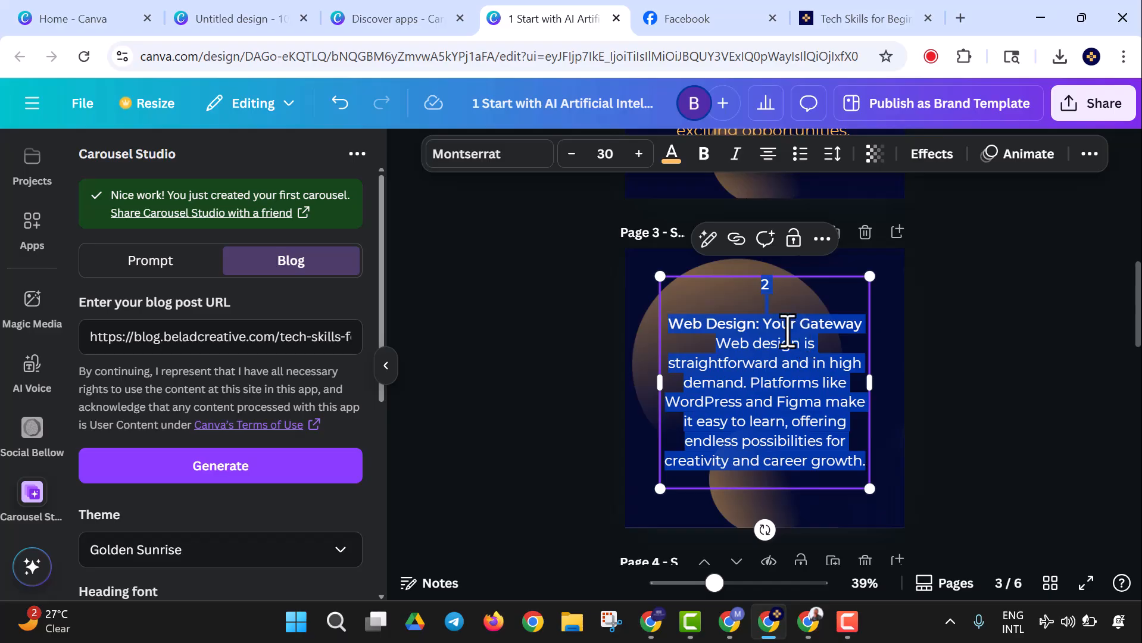
click(787, 329)
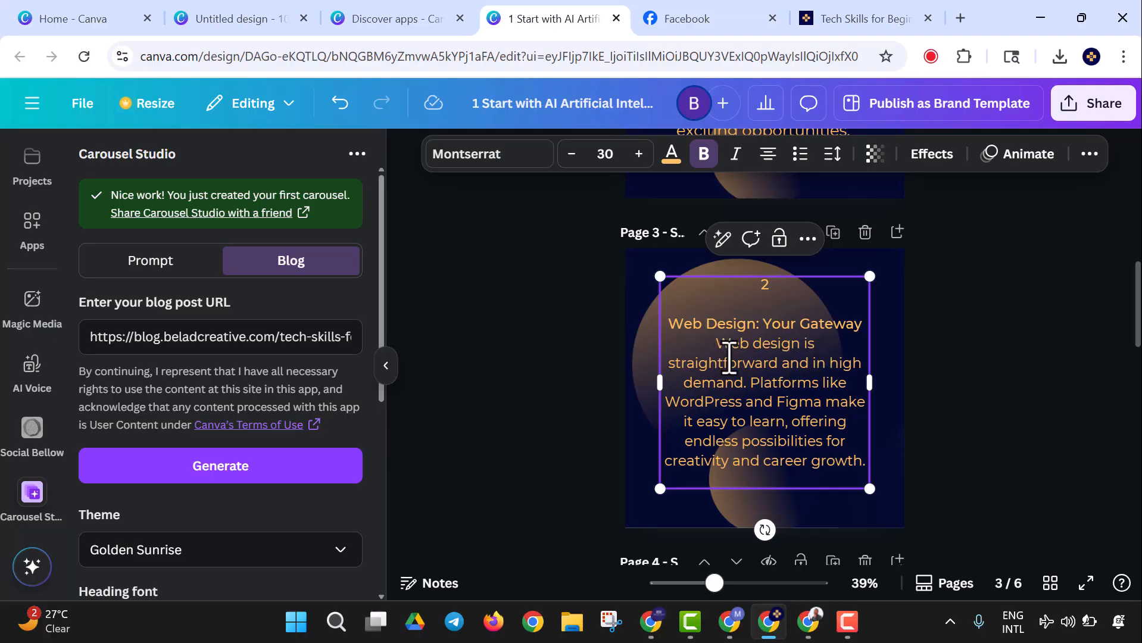
key(Return)
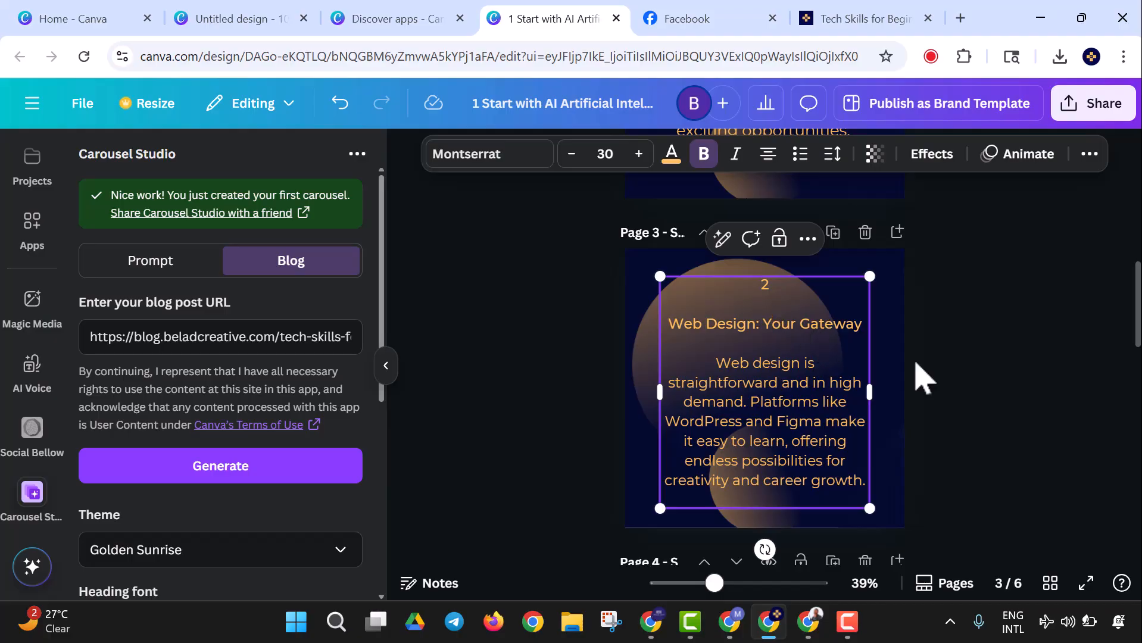
Step: Widen the page 3 text box on both sides and move it slightly down to centre it on the slide
click(969, 393)
click(798, 400)
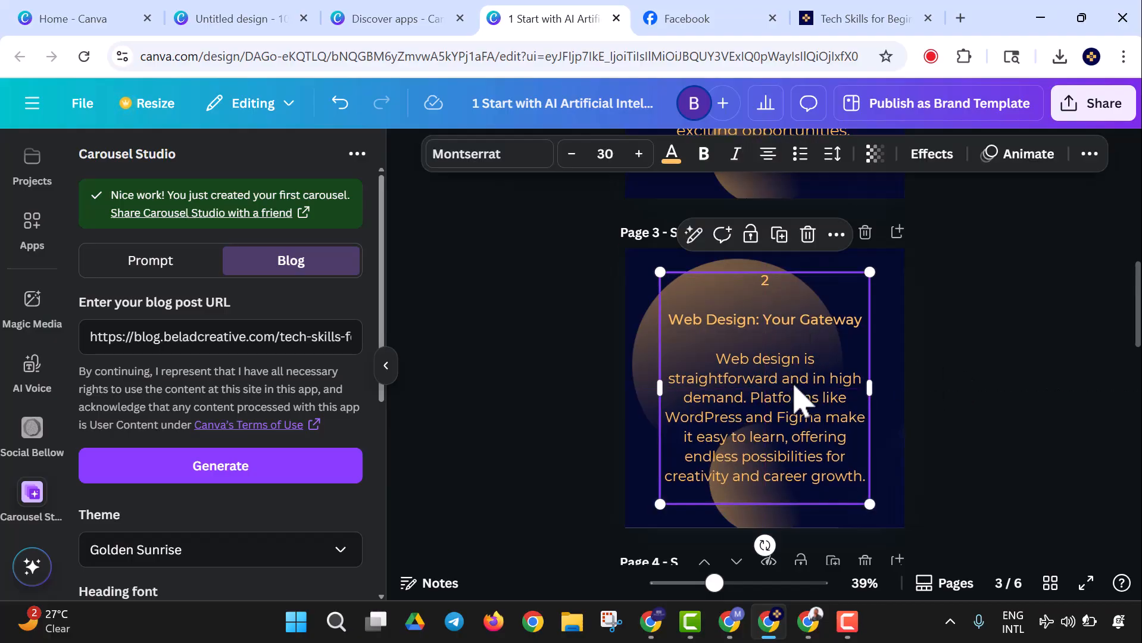
drag(658, 388, 643, 390)
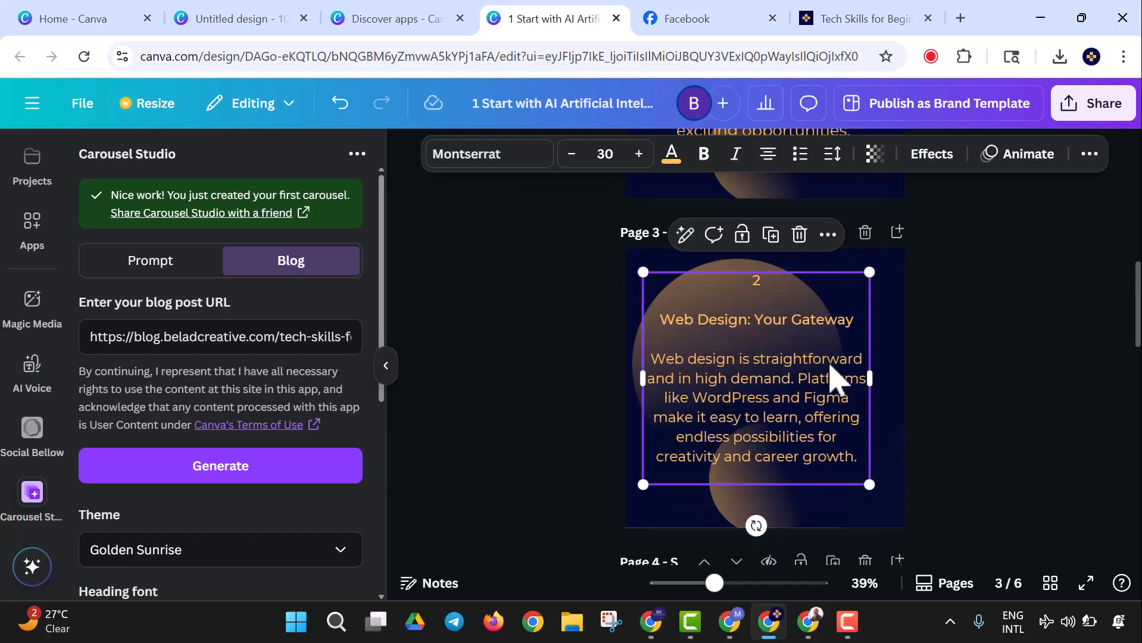
drag(873, 386, 889, 401)
click(970, 393)
drag(747, 428, 744, 438)
click(971, 470)
Step: Set all of the "Enhance with Graphic Design" text on page 4 to size 30
scroll(1006, 464, down, 5)
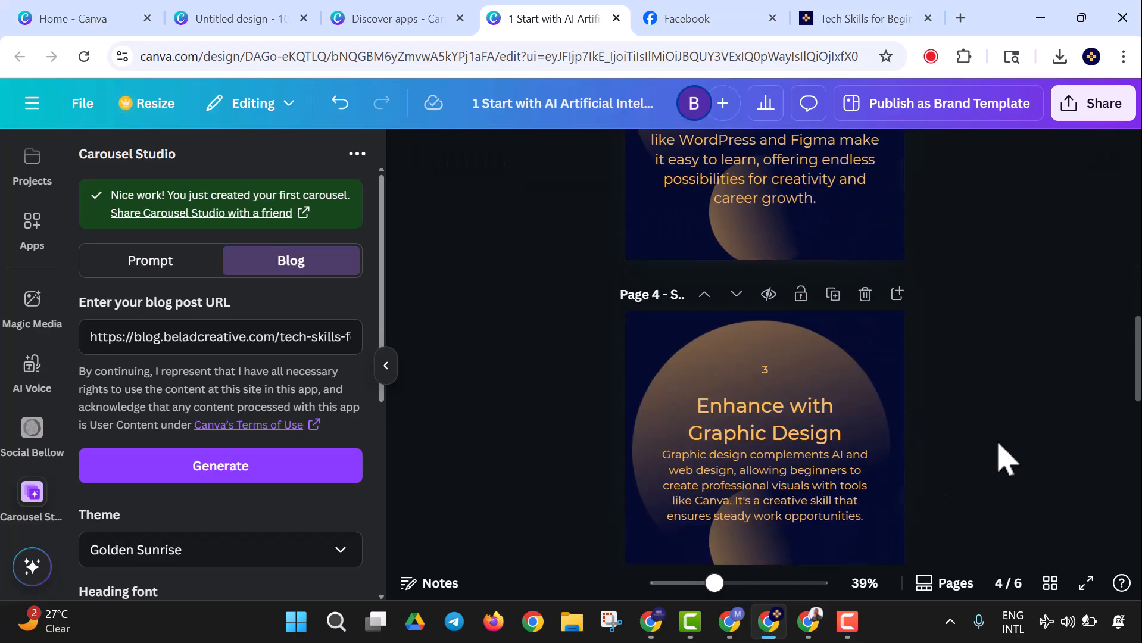
click(768, 408)
click(767, 375)
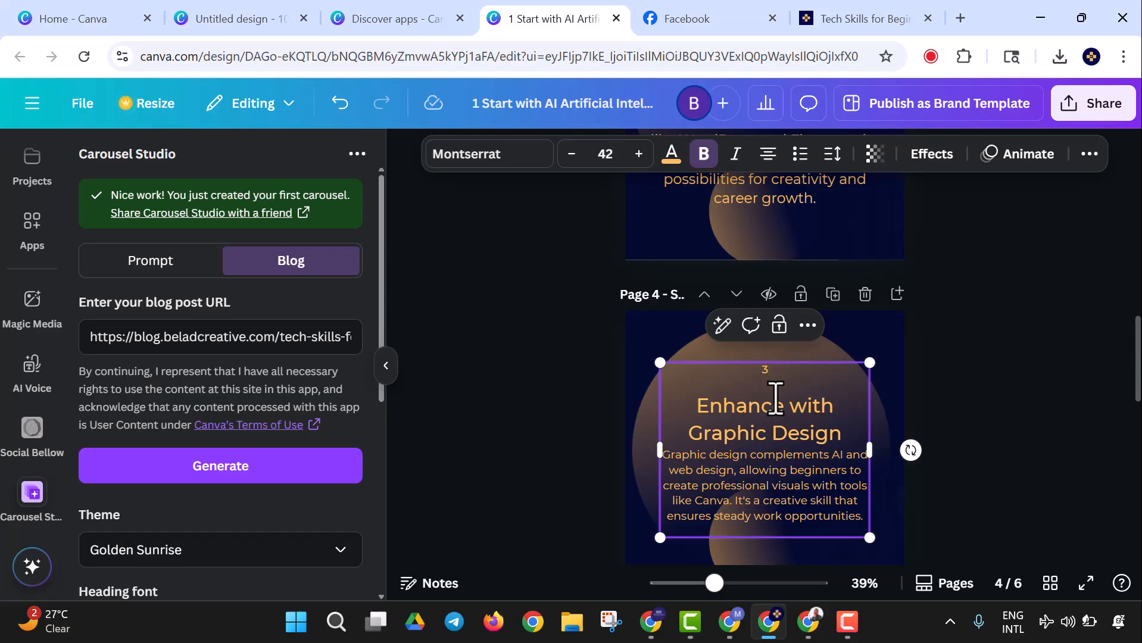
key(ctrl+a)
click(605, 155)
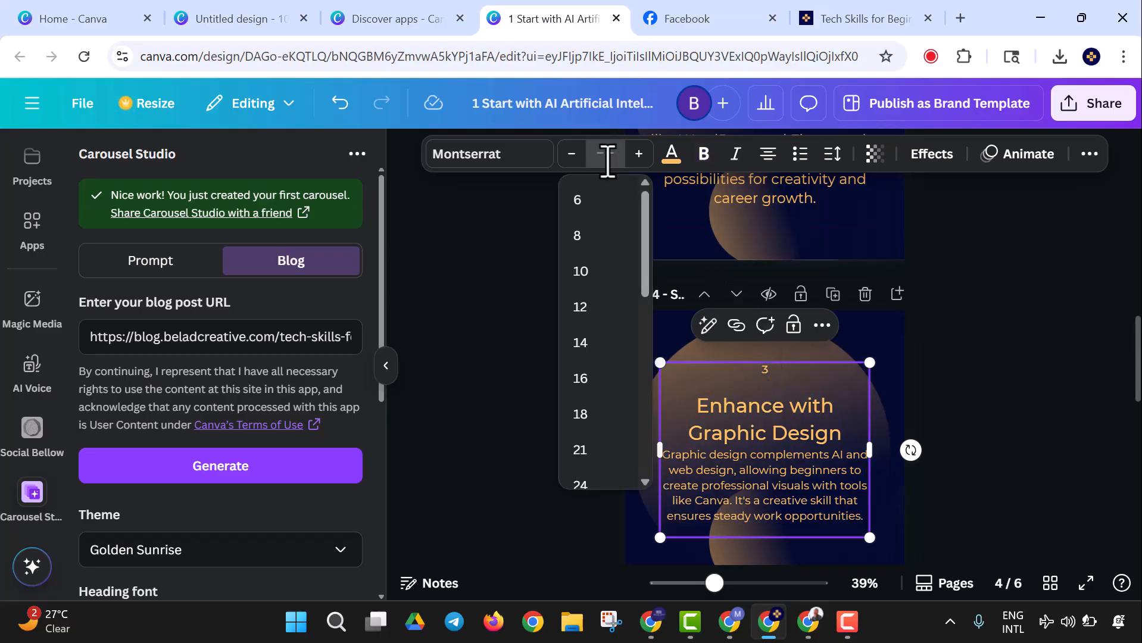
text(30)
key(Return)
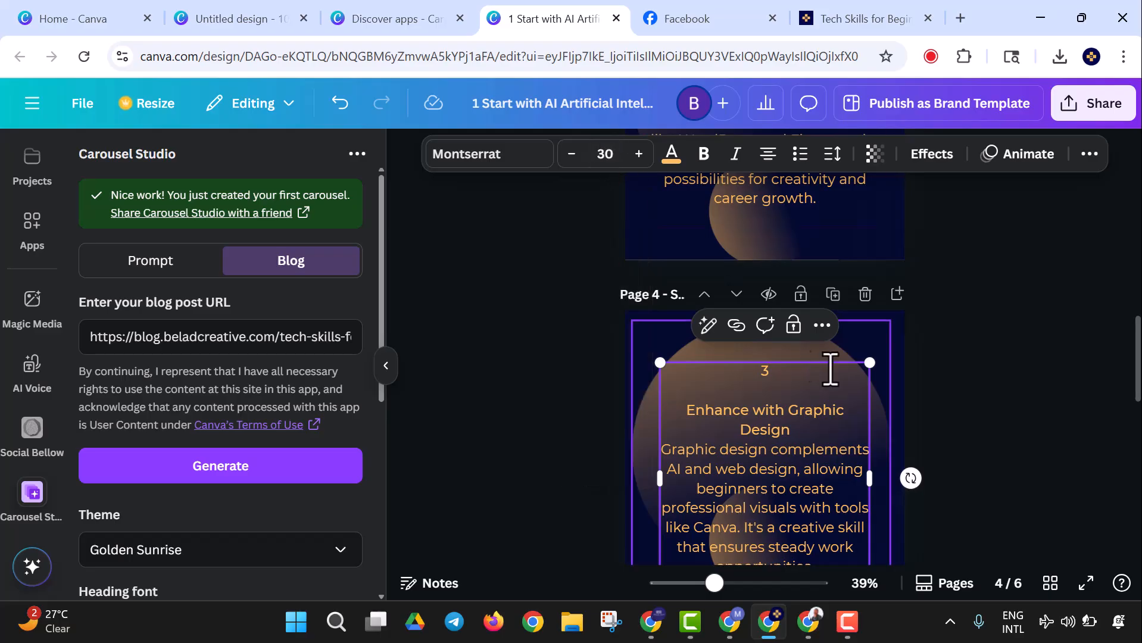
Step: Move the page 4 text box up and widen it so the heading fits on one line
scroll(952, 405, down, 3)
scroll(893, 441, up, 3)
drag(746, 487, 742, 411)
click(1036, 424)
drag(858, 463, 889, 484)
Step: Insert a blank line between the "Enhance with Graphic Design" heading and its body text
double_click(867, 394)
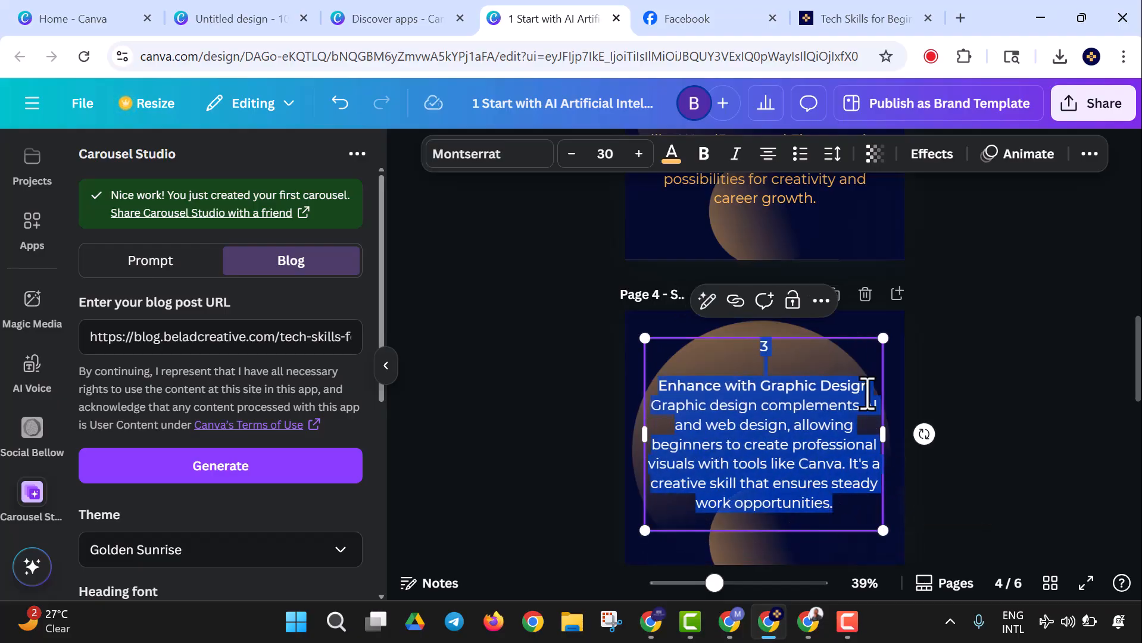
click(874, 393)
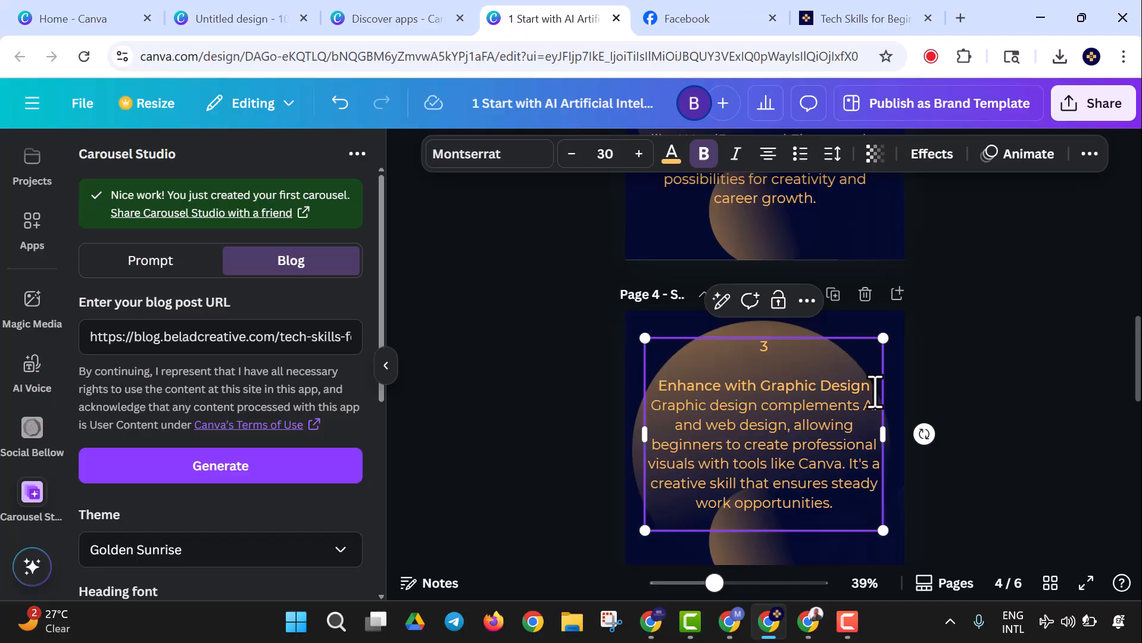
key(Return)
scroll(1082, 424, up, 1)
scroll(1080, 422, down, 2)
scroll(1081, 421, up, 5)
scroll(1077, 407, up, 3)
Step: Set all of the "Explore Marketing & Freelancing" text on page 5 to size 30
scroll(1077, 408, down, 14)
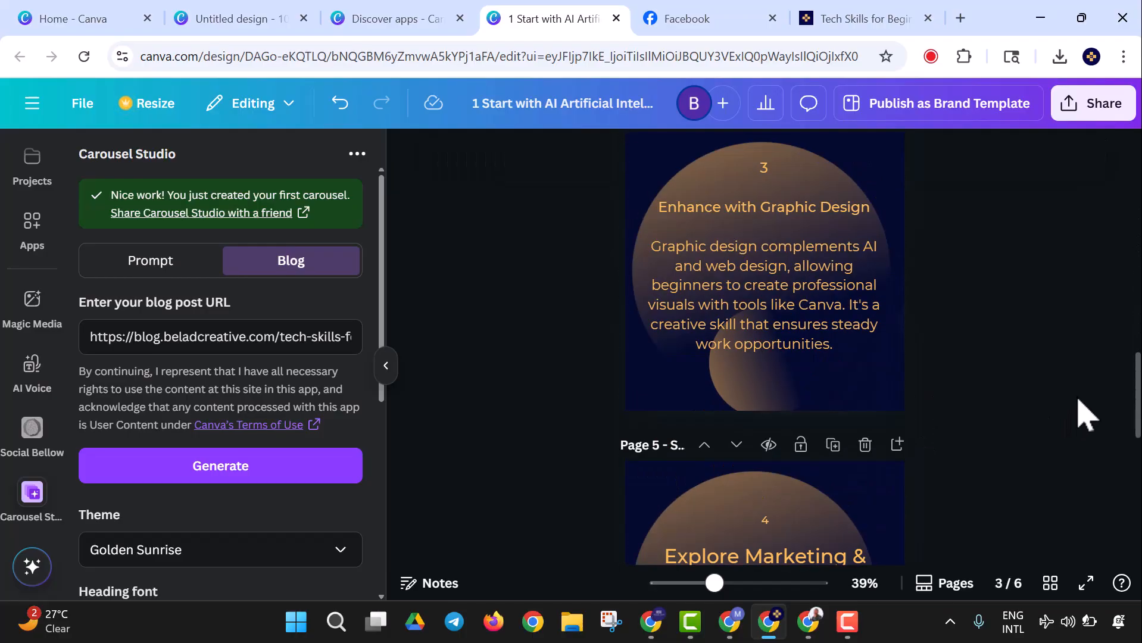
click(828, 364)
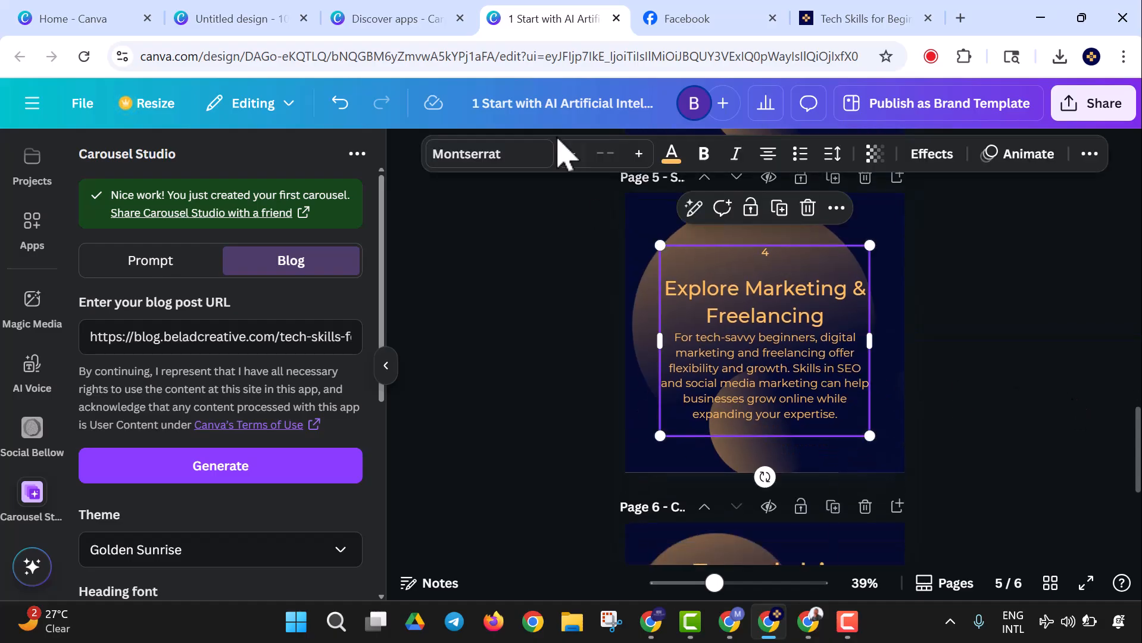
click(521, 172)
click(601, 156)
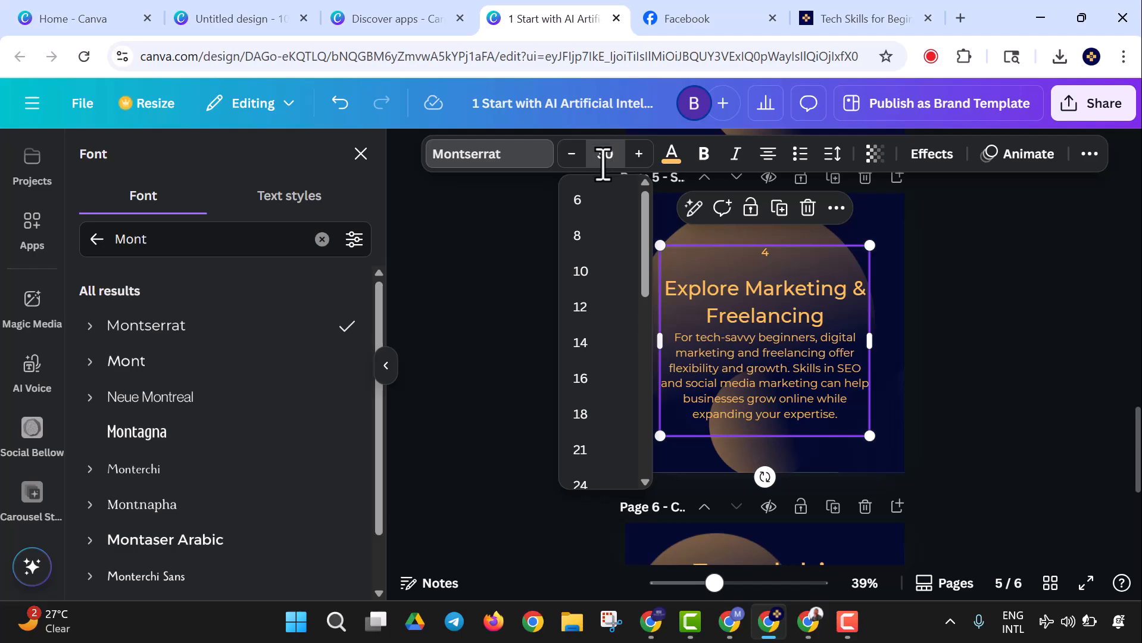
text(30)
key(Return)
Step: Insert a blank line between the "Explore Marketing & Freelancing" heading and its body text
click(813, 322)
click(819, 317)
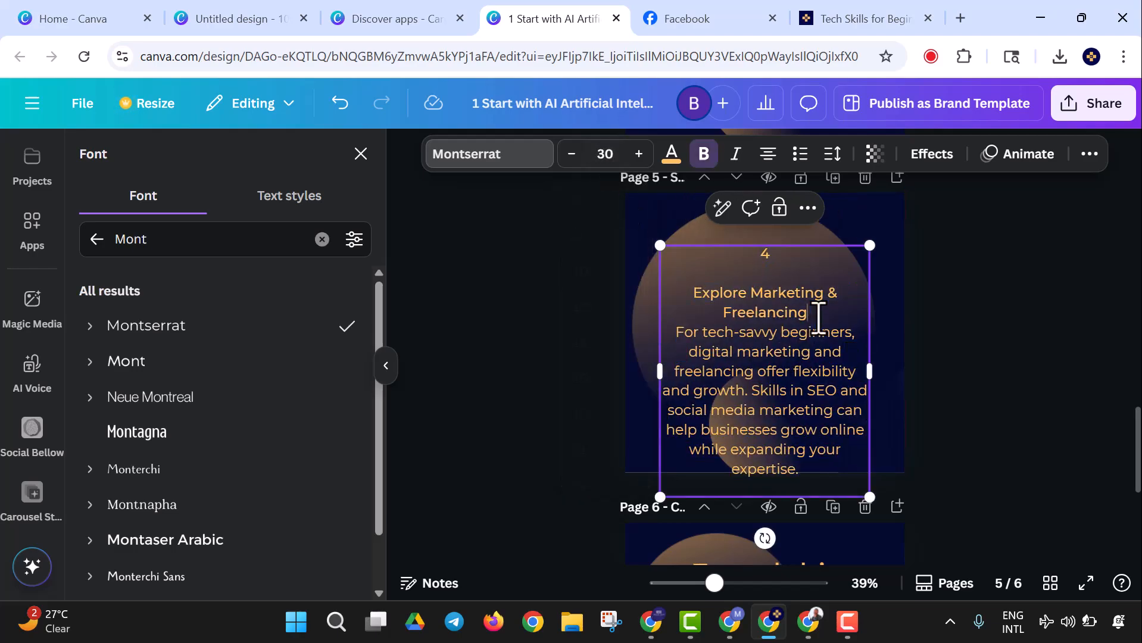
key(Return)
click(1076, 378)
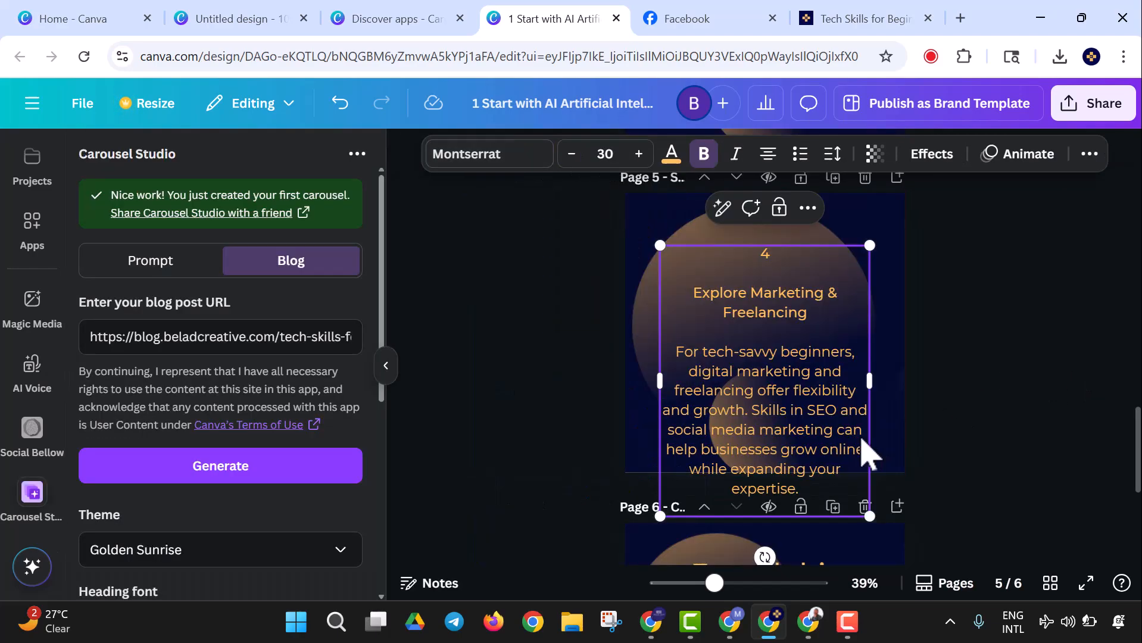
Step: Move the page 5 text box up, widen it so the heading fits on one line, and centre it on the slide
drag(787, 392, 737, 301)
click(760, 364)
drag(853, 336, 893, 351)
drag(792, 369, 779, 366)
click(1006, 437)
scroll(989, 417, down, 3)
scroll(740, 288, up, 2)
click(732, 285)
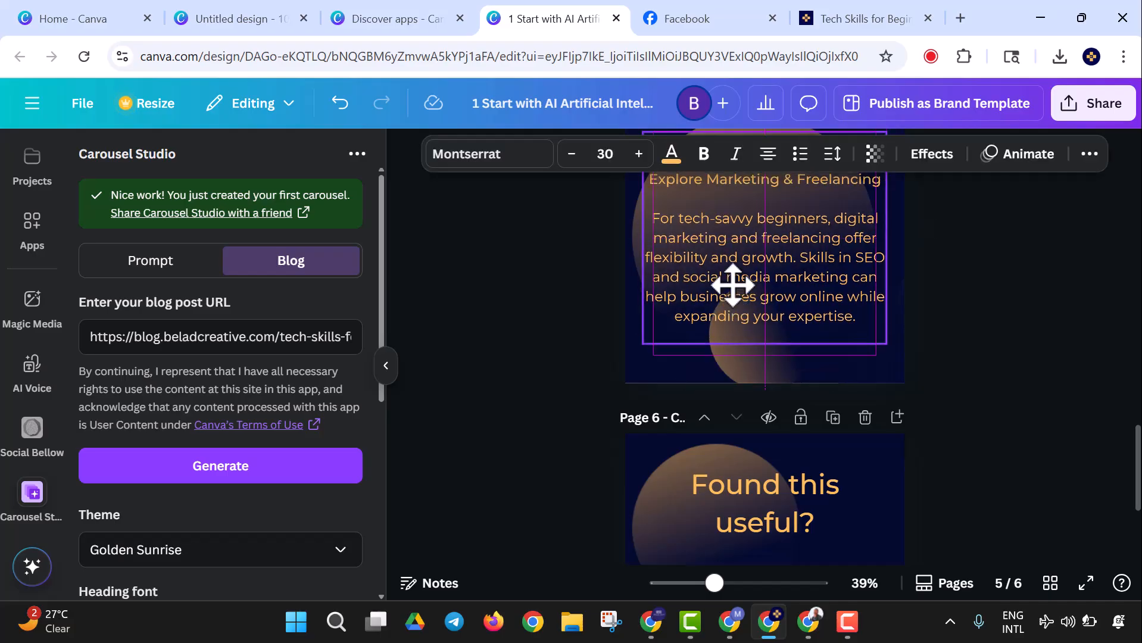
click(1001, 360)
scroll(994, 375, down, 3)
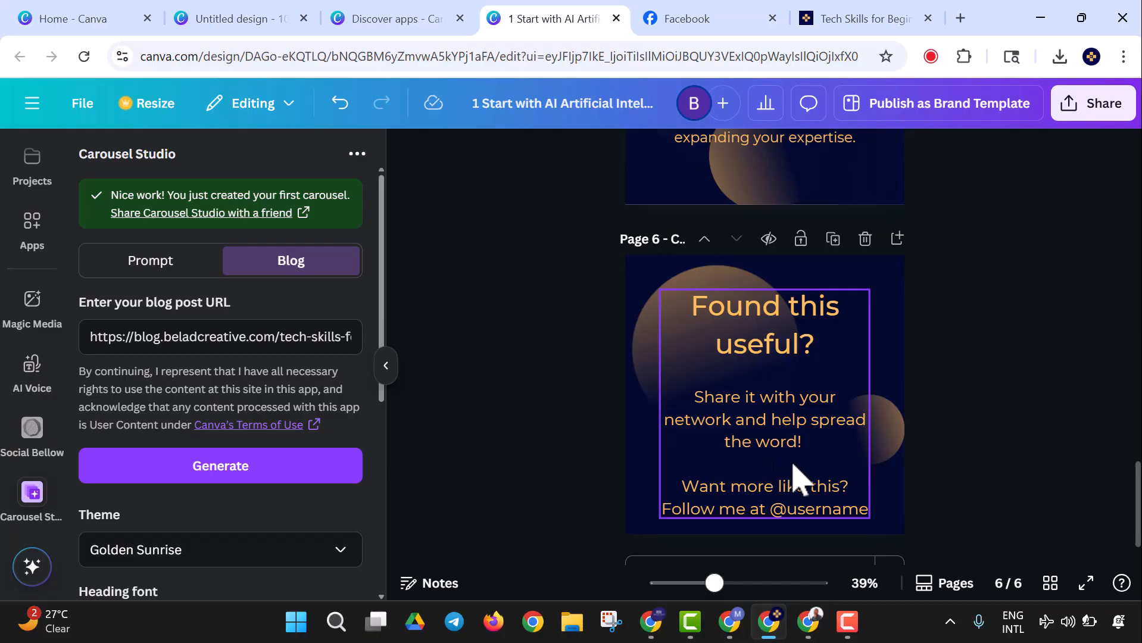
click(760, 519)
double_click(755, 507)
click(720, 509)
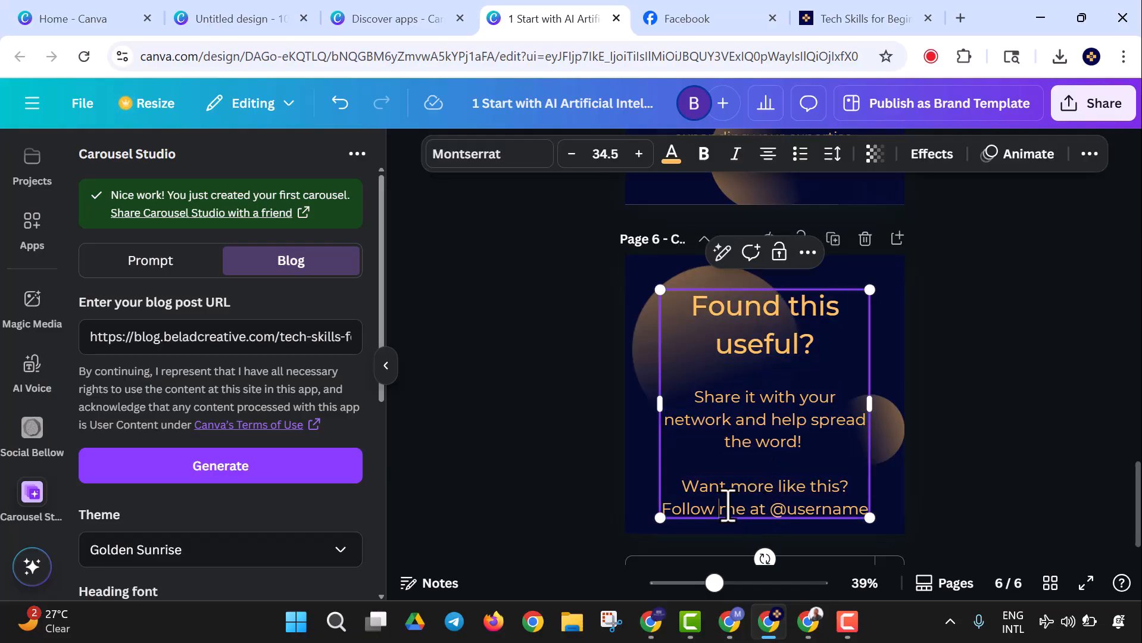
drag(800, 511, 887, 539)
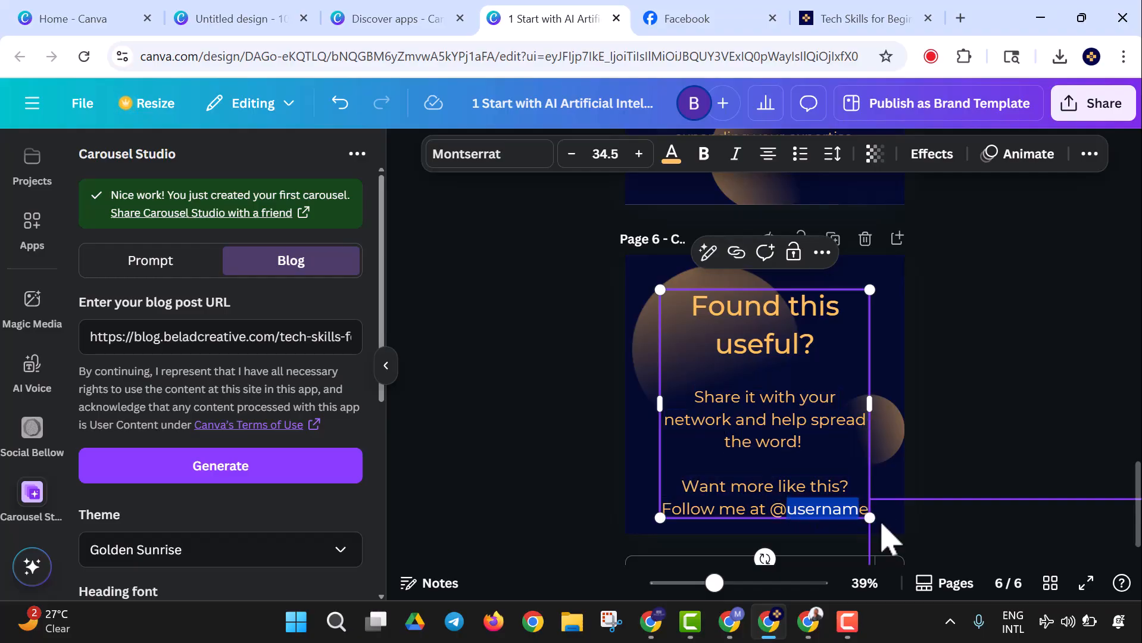
key(BackSpace)
text(be)
text(ladc)
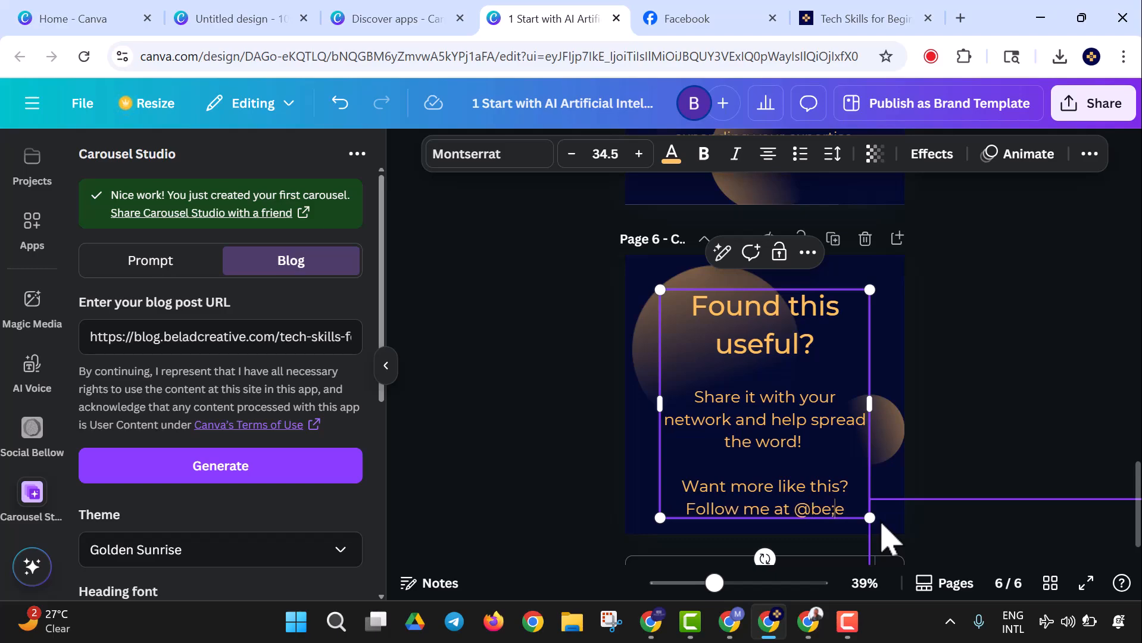
text(reati)
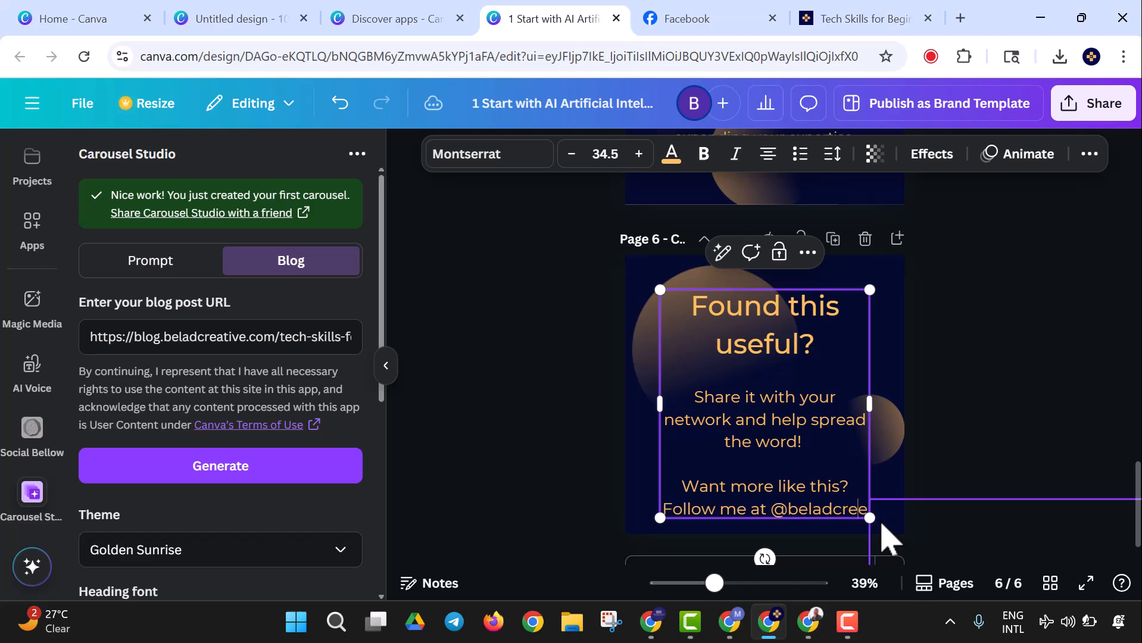
text(ve)
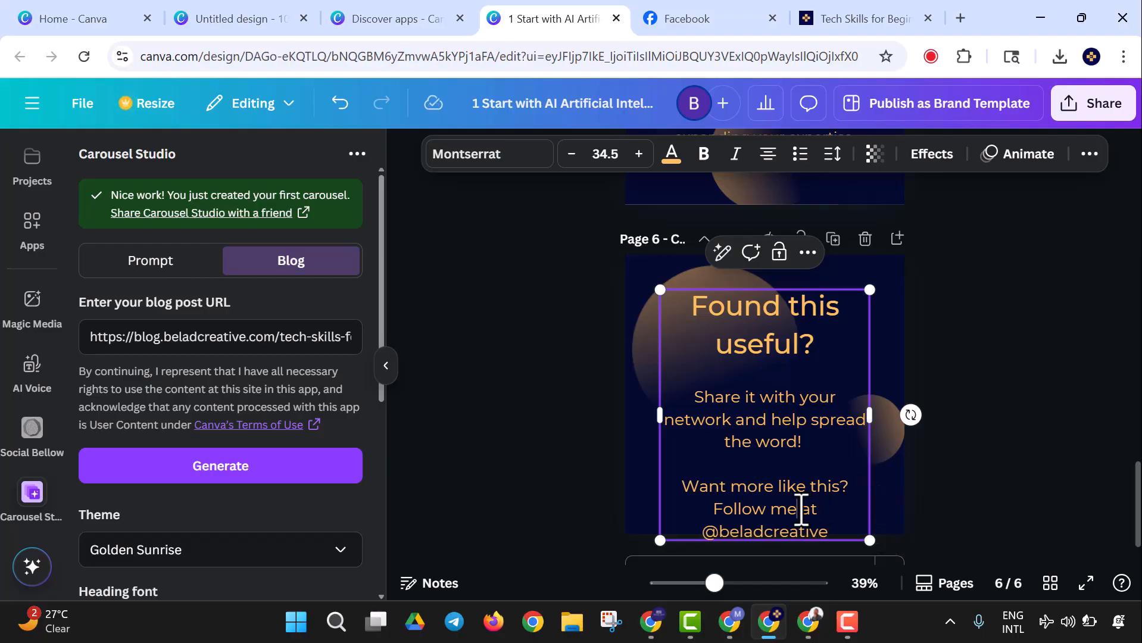
Step: Change "Follow me at" to "Follow us at" in the page 6 closing line
key(BackSpace)
key(BackSpace)
text(us)
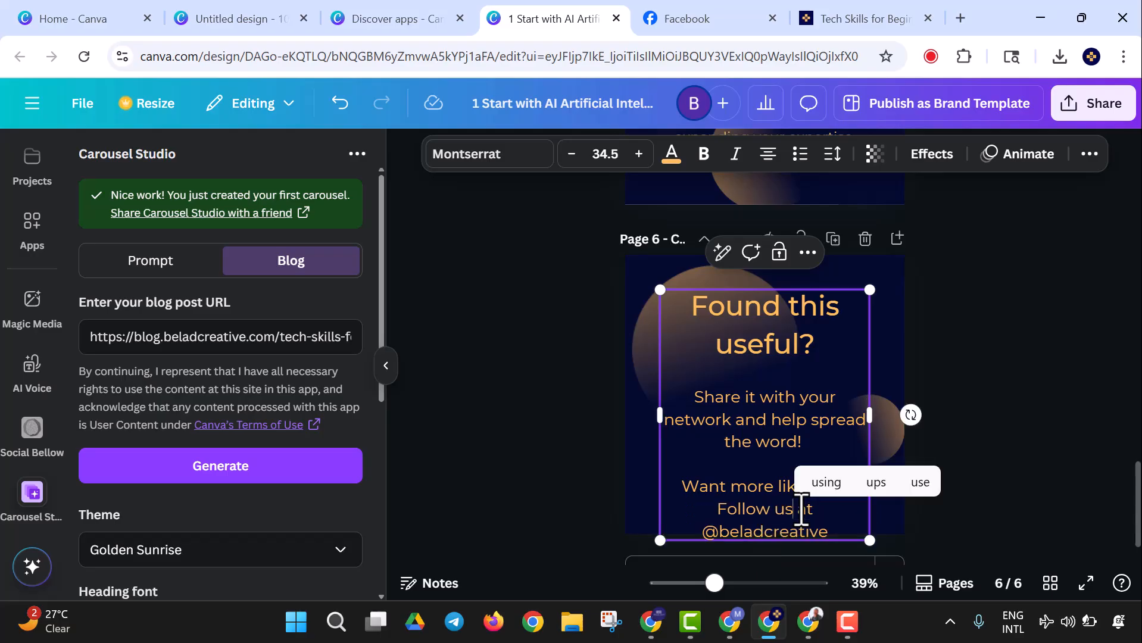
click(1066, 400)
Step: Move the page 6 text box up, widen it, and re-centre it on the slide
mouse_move(700, 466)
mouse_down()
mouse_move(698, 428)
mouse_move(691, 452)
mouse_up()
drag(865, 395, 897, 409)
drag(805, 398, 828, 422)
click(1022, 412)
click(1012, 442)
Step: Recolour the page 1 background gradient's orange to the off-white from the Blue brand palette
scroll(1012, 441, up, 20)
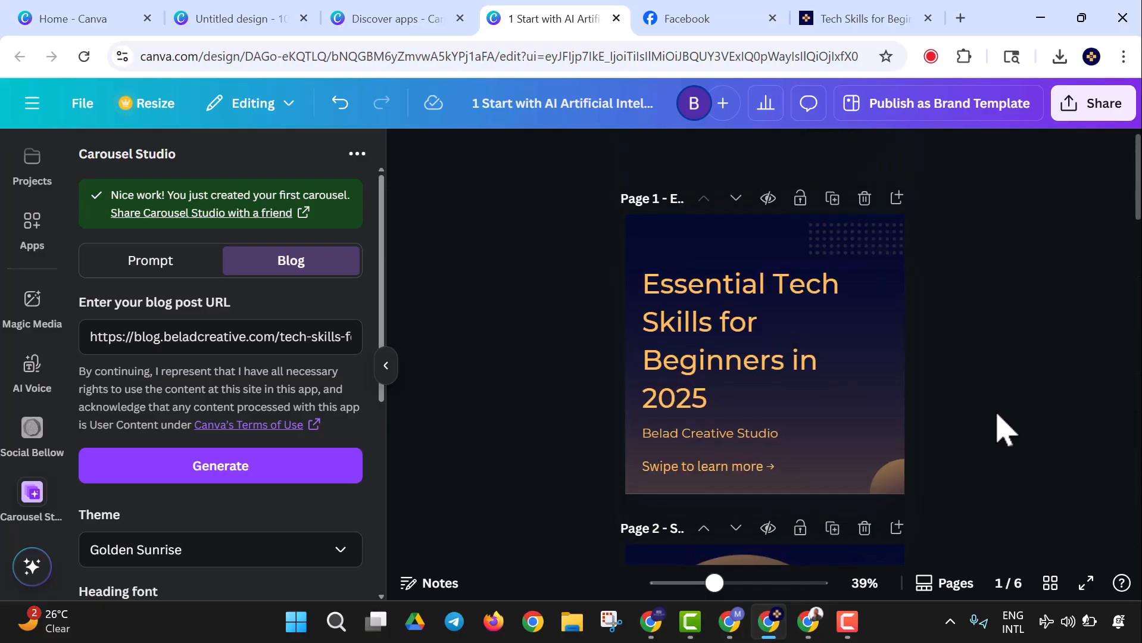
click(766, 254)
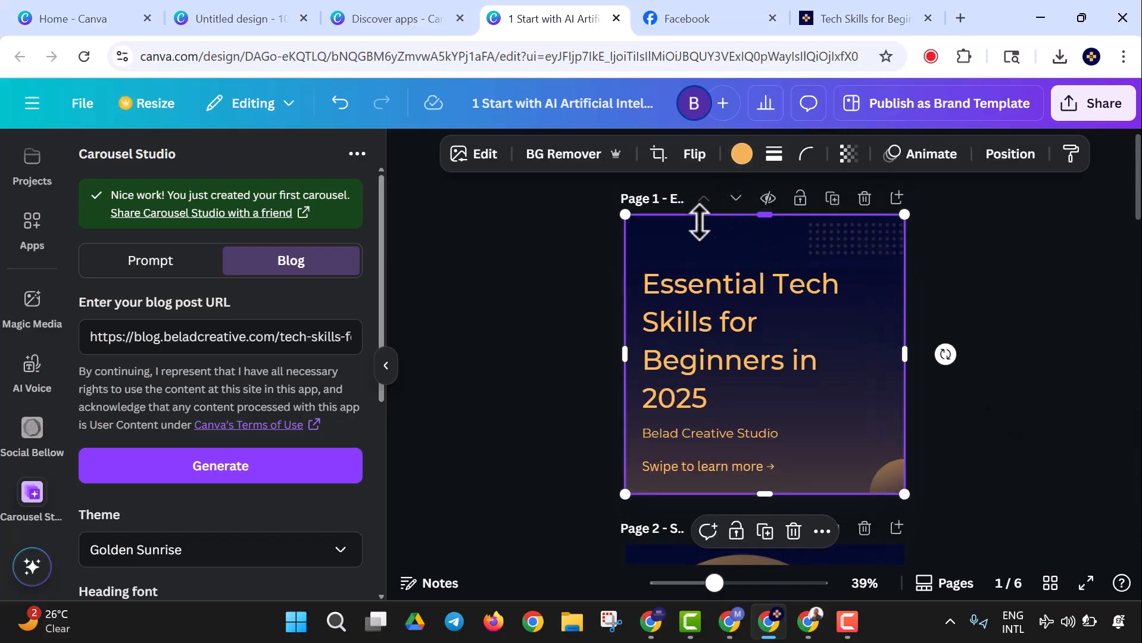
click(563, 291)
click(726, 254)
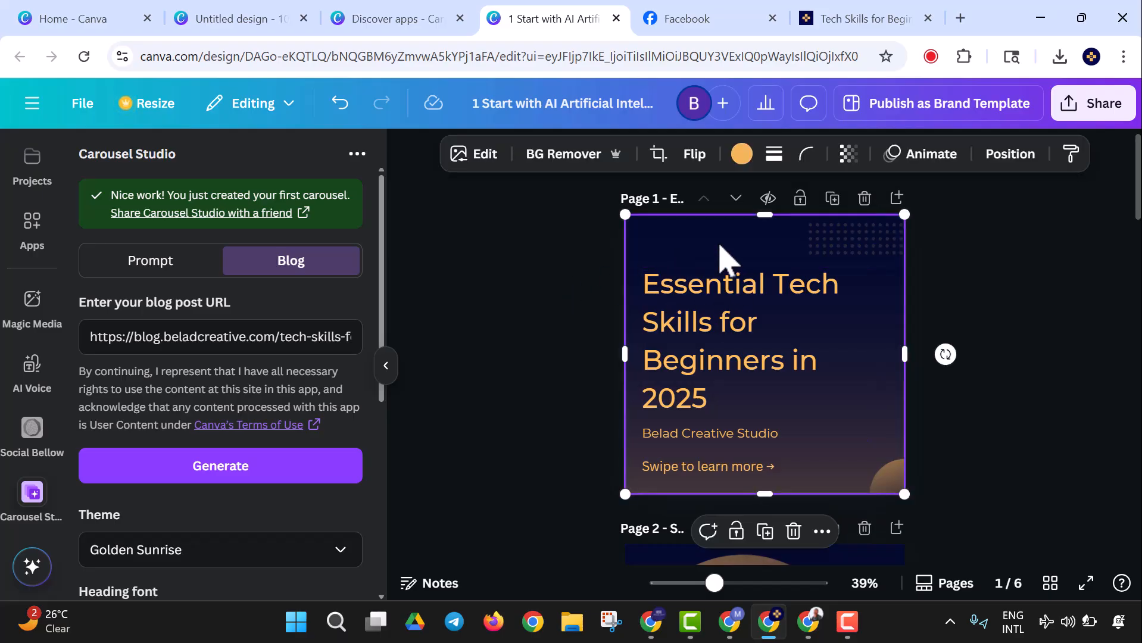
click(737, 162)
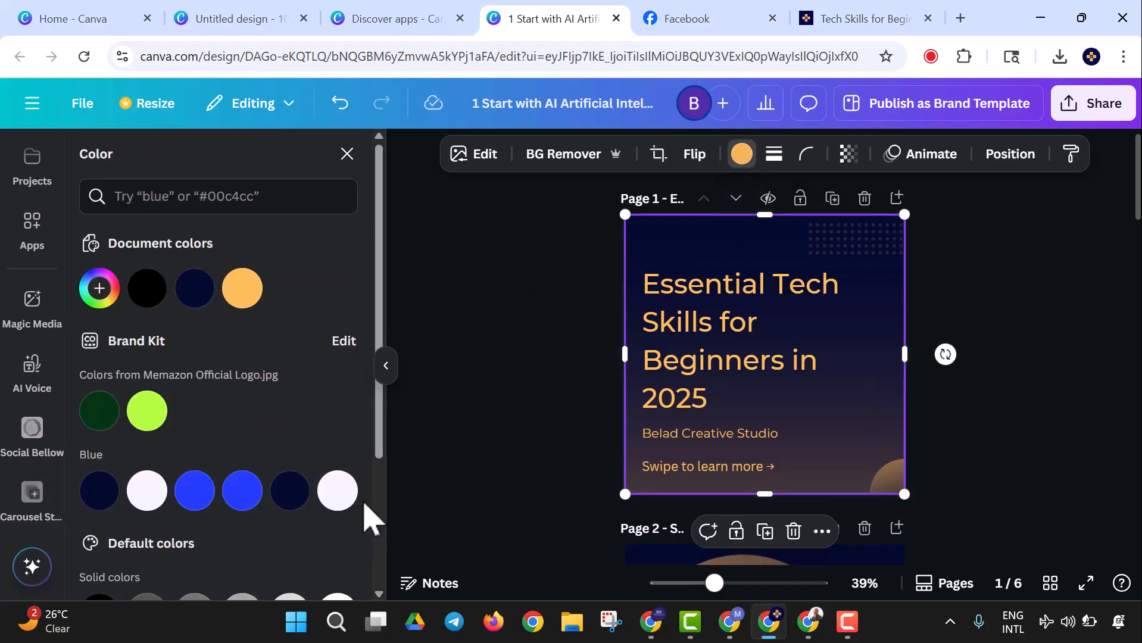
click(337, 490)
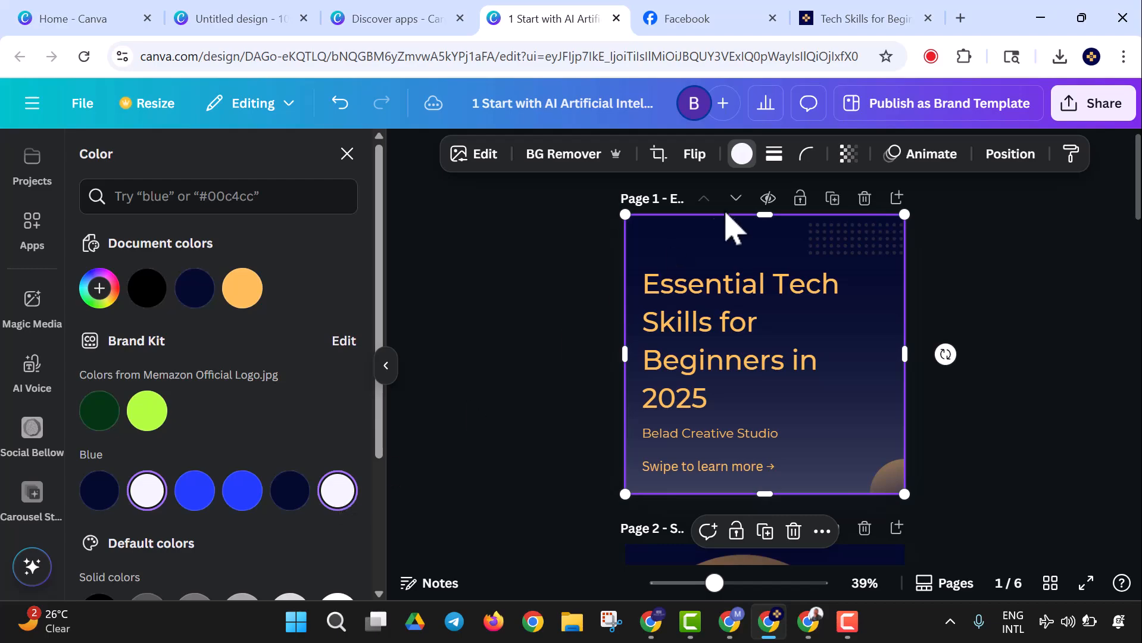
Step: Change the page 1 title and "Belad Creative Studio" text to the off-white document colour
click(719, 324)
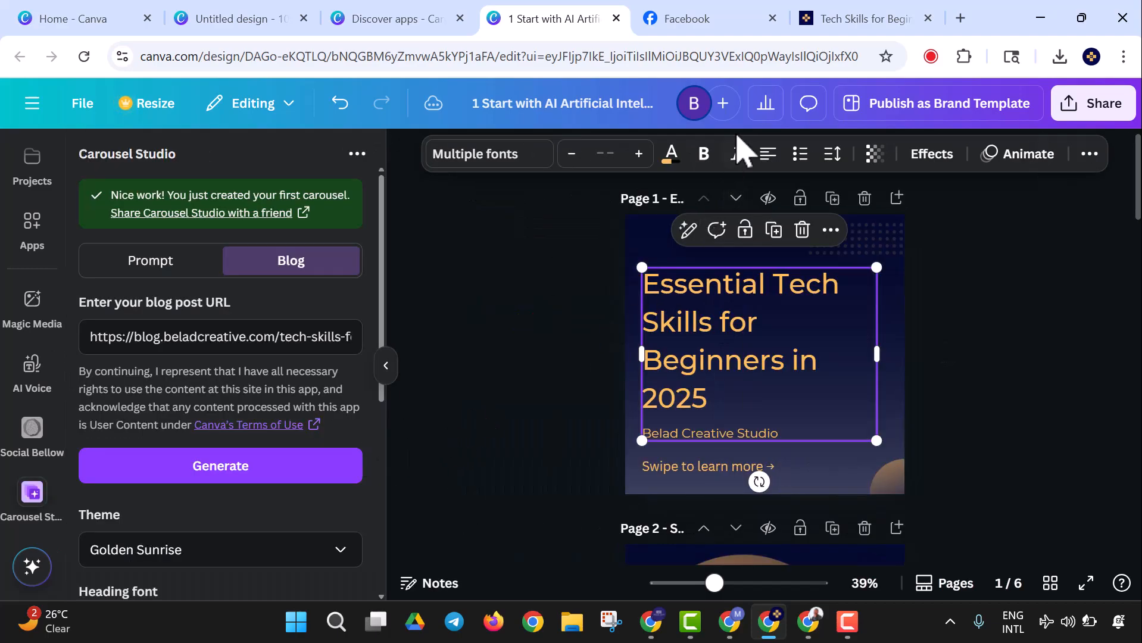
click(671, 155)
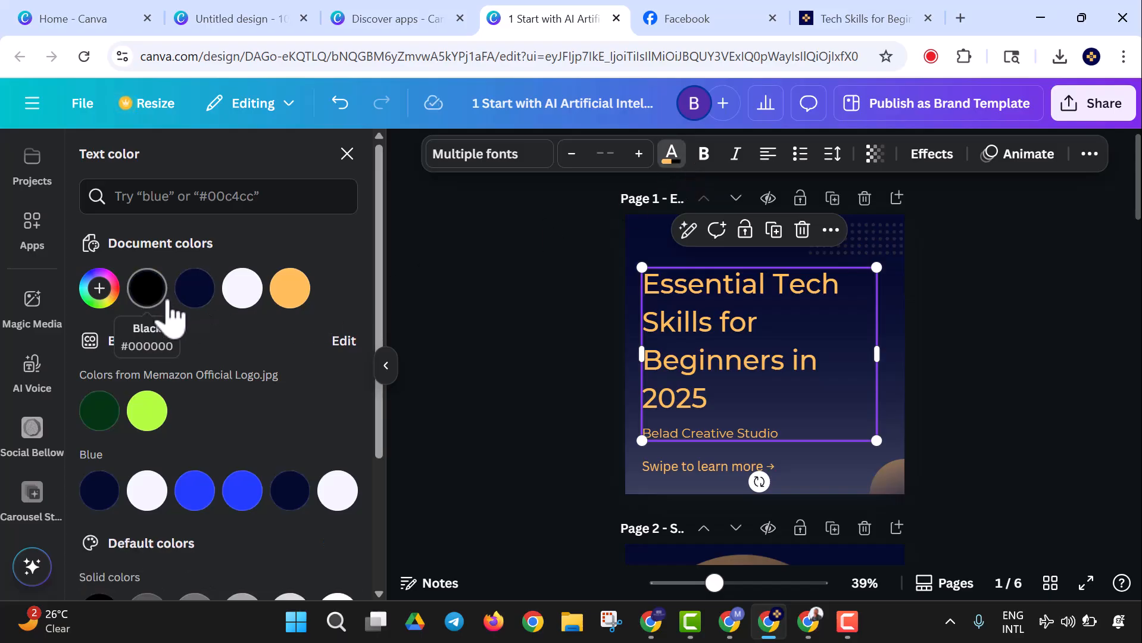
click(242, 288)
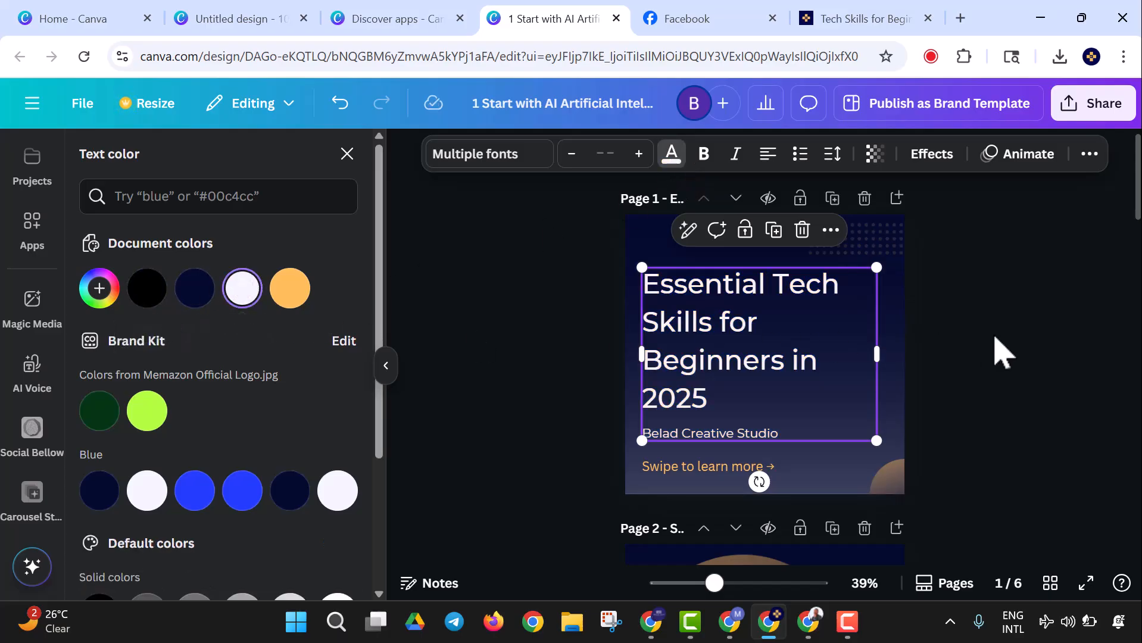
click(1003, 351)
Step: Change the "Swipe to learn more" text on page 1 to the Blue brand palette's off-white
click(735, 468)
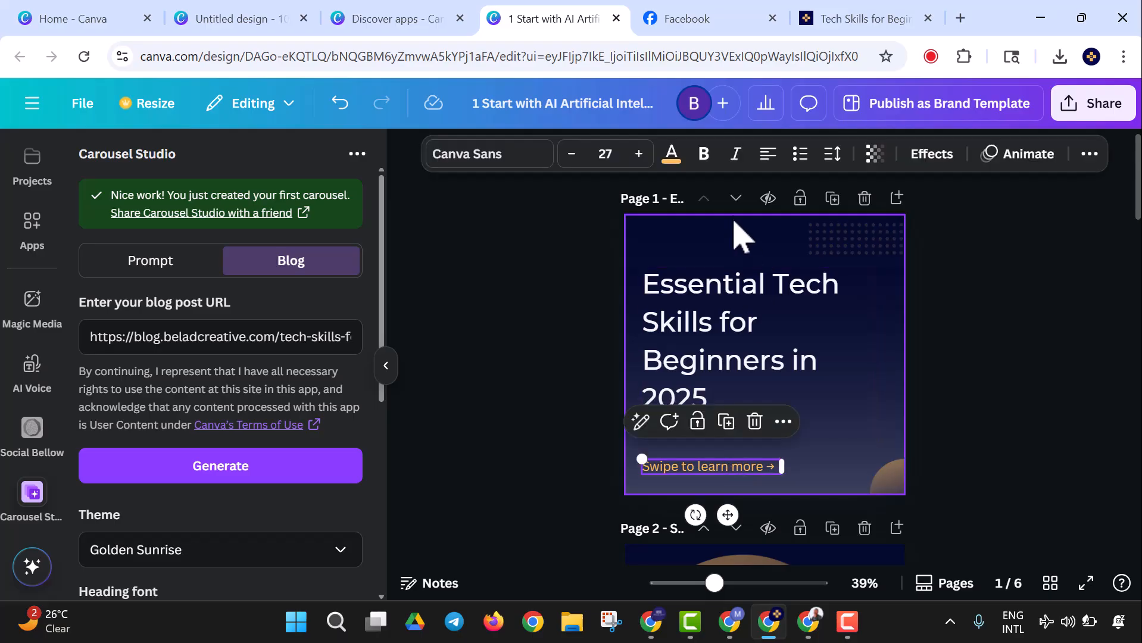
click(671, 154)
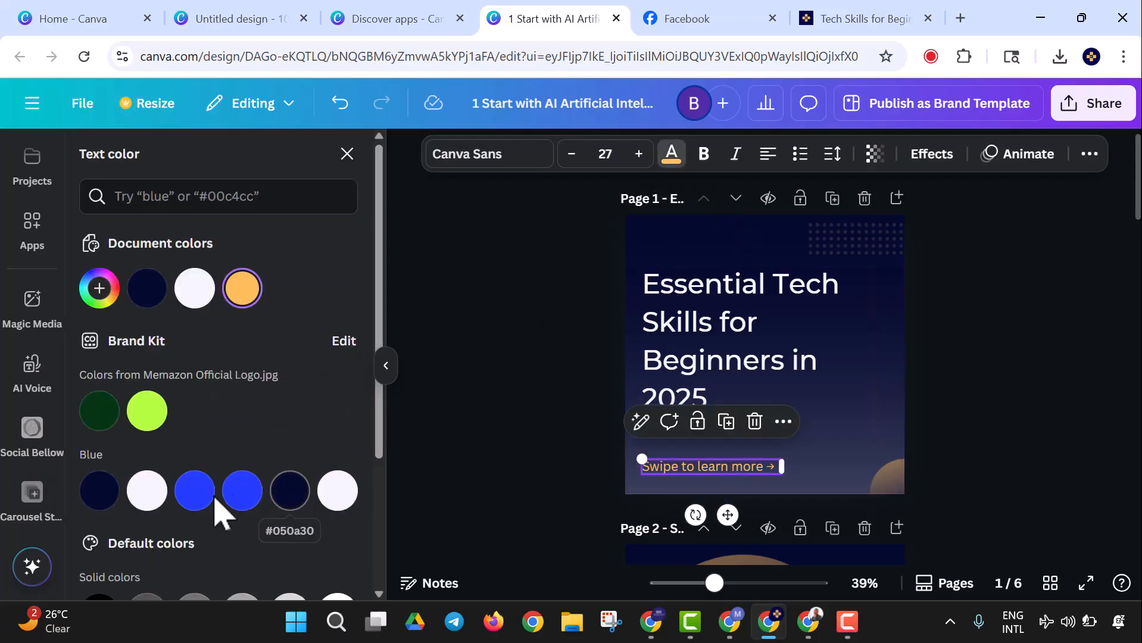
click(136, 502)
key(Escape)
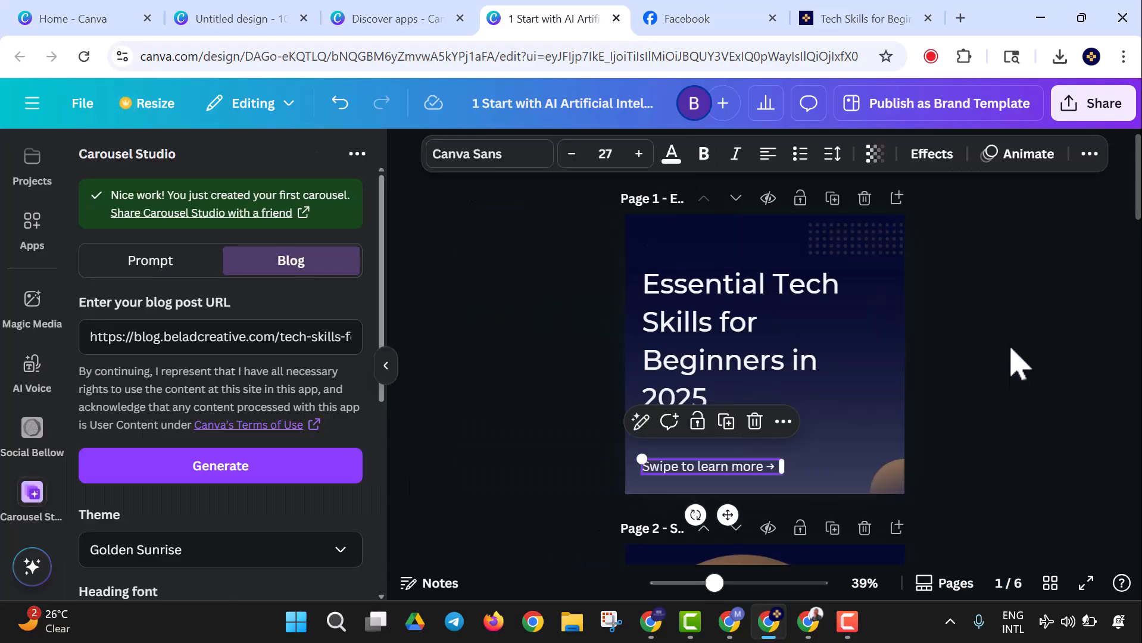
Step: Set the page 2 background colour to the off-white from the Blue brand palette
scroll(1012, 357, down, 5)
click(777, 378)
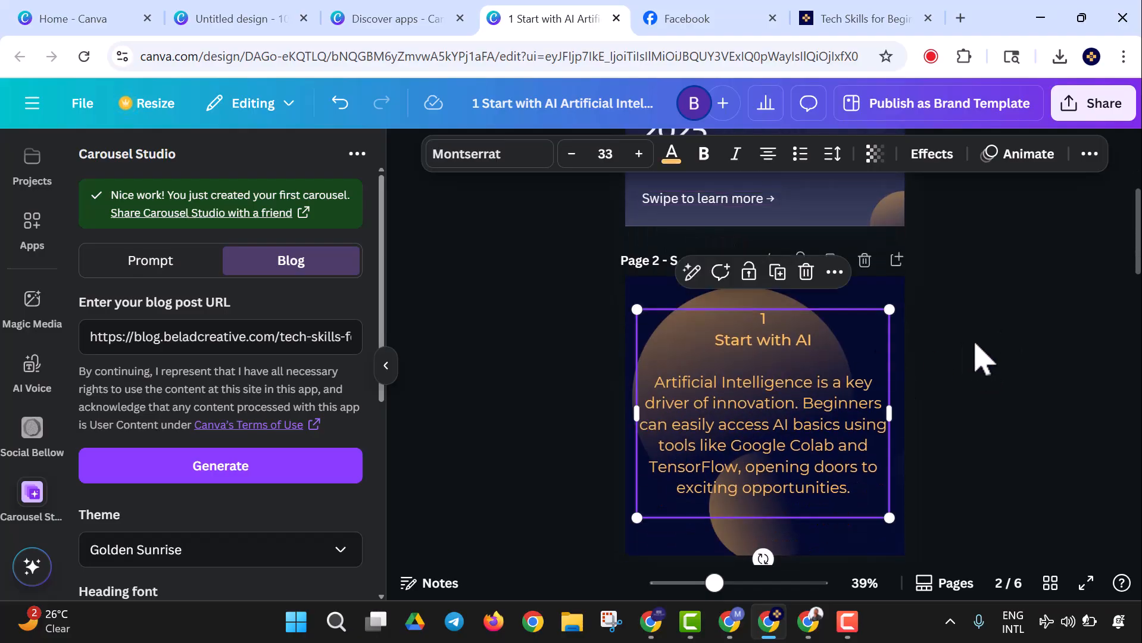
click(963, 333)
click(900, 314)
click(638, 153)
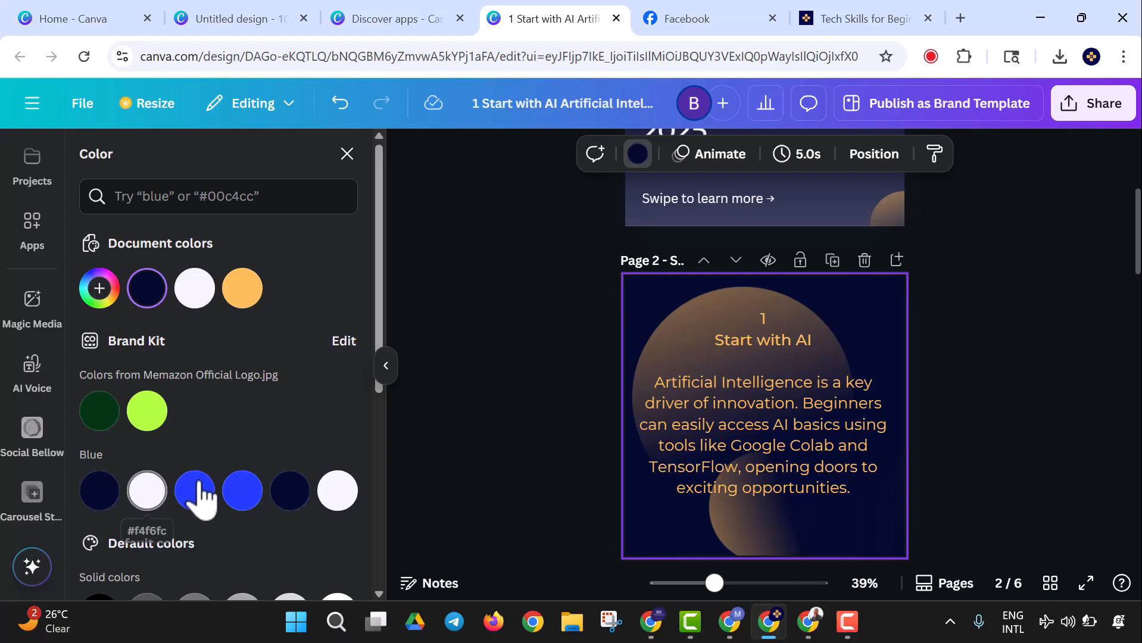
click(338, 492)
click(912, 332)
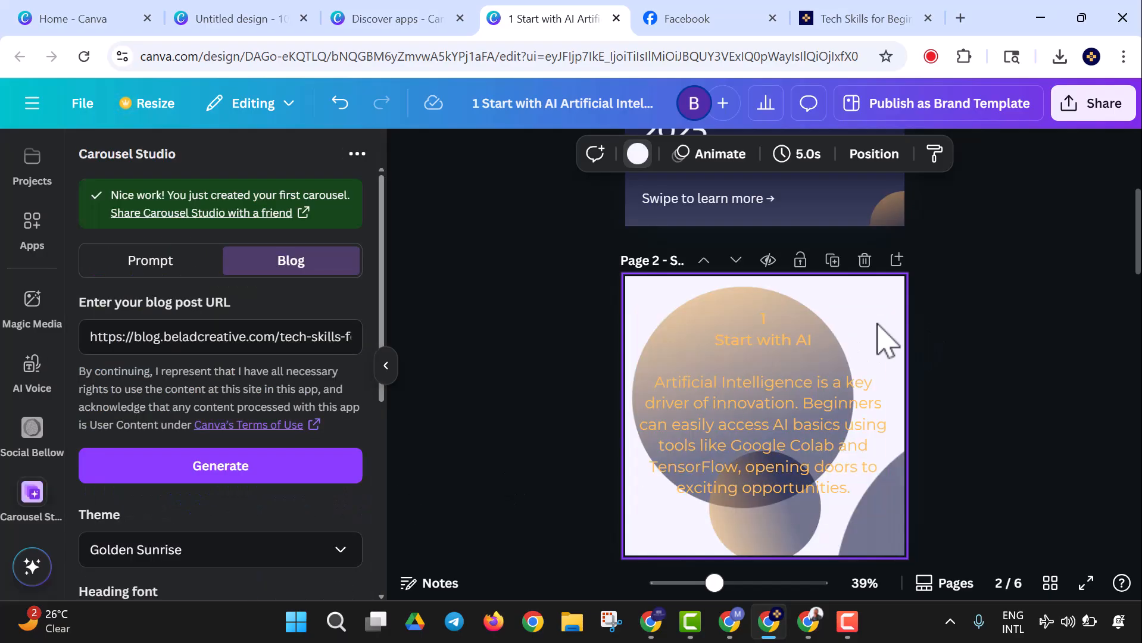
Step: Recolour all three gradient colours of the large circle on page 2 to the dark navy from the Blue brand palette
click(702, 305)
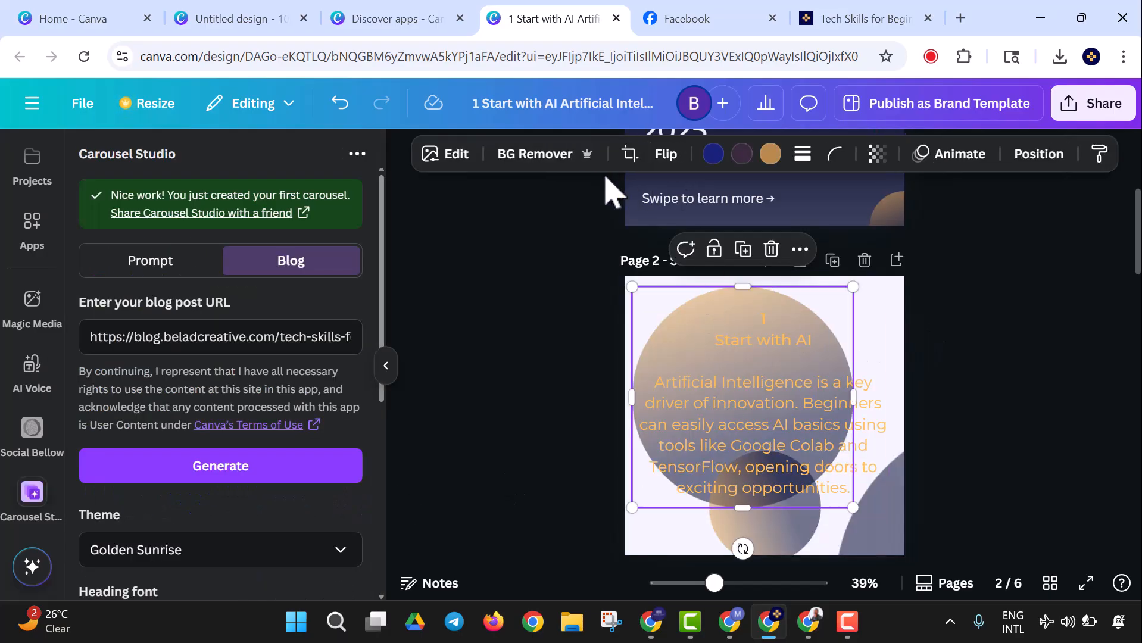
click(715, 158)
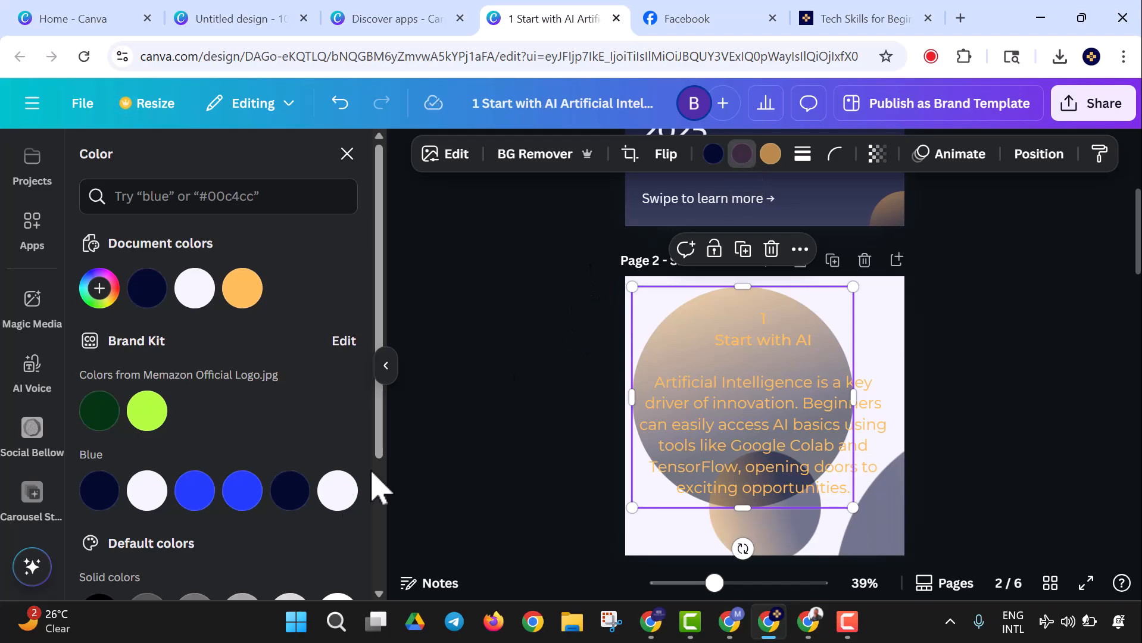
click(100, 493)
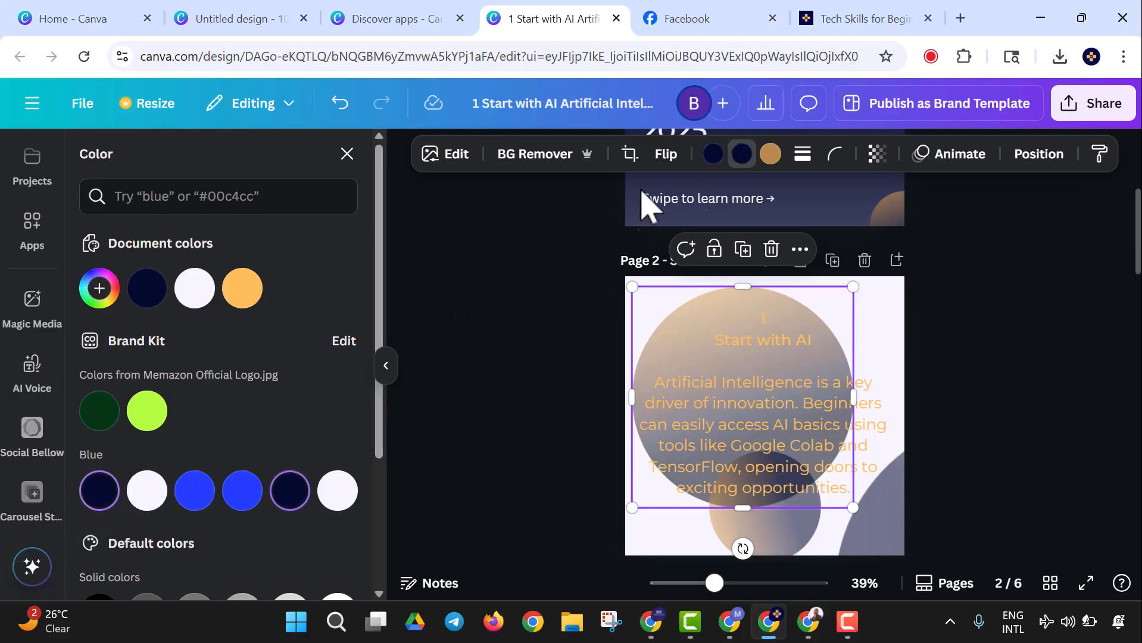
click(770, 154)
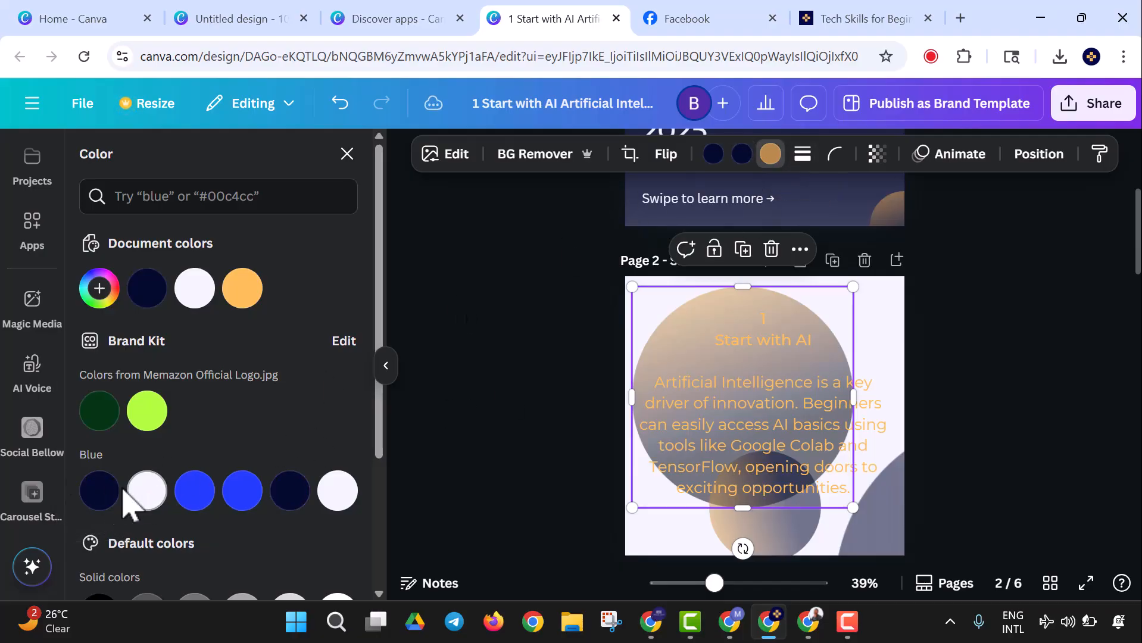
click(101, 491)
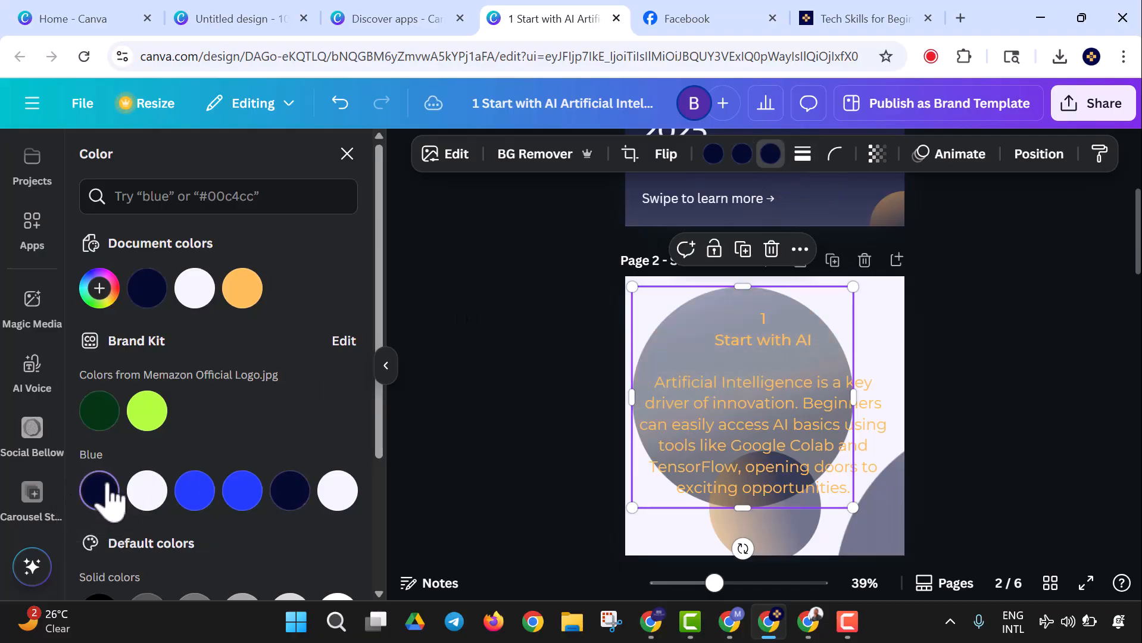
Step: Fade the large circle on page 2 to a faint tint by lowering its Transparency value
click(876, 153)
drag(916, 227, 816, 227)
click(975, 368)
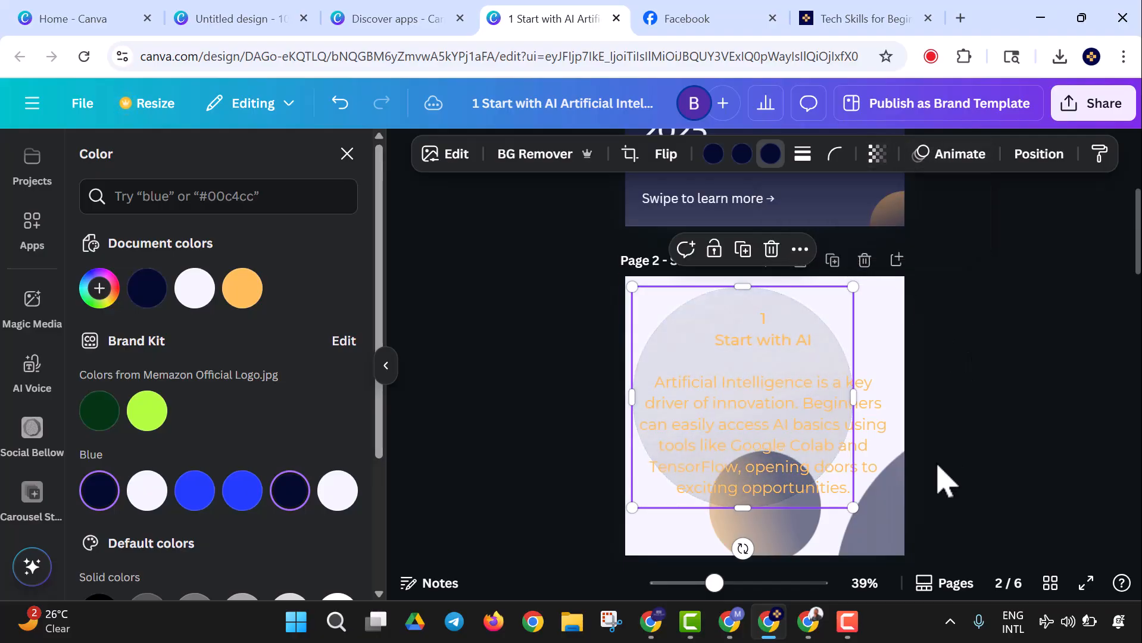
Step: Recolour all three gradient colours of the small lower circle on page 2 to the Blue brand palette's dark navy
click(887, 515)
click(801, 557)
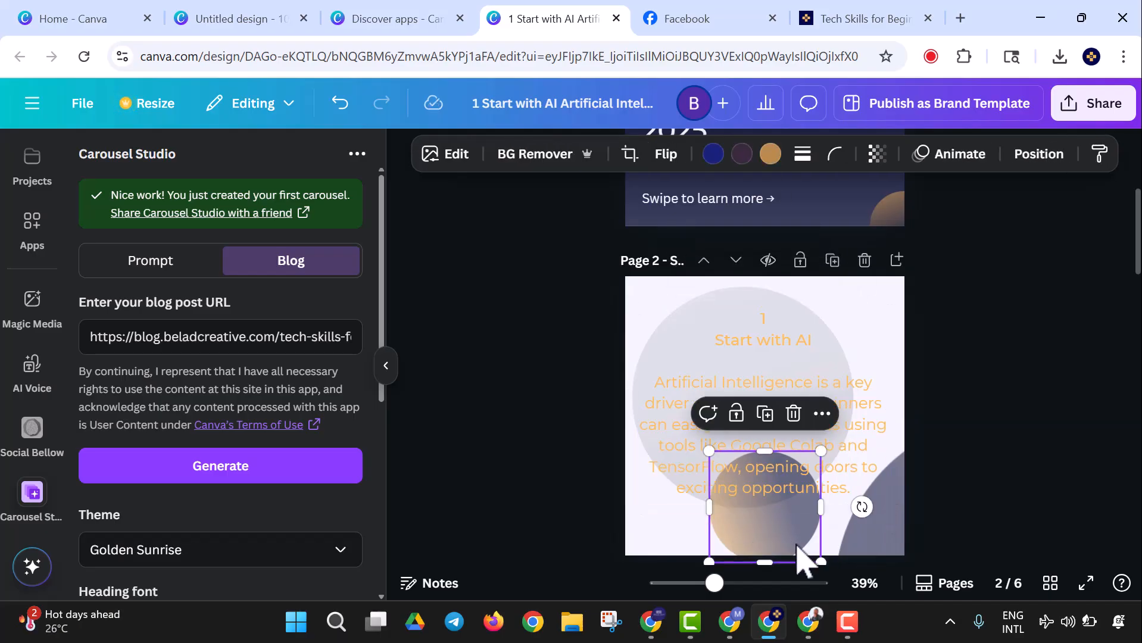
click(712, 155)
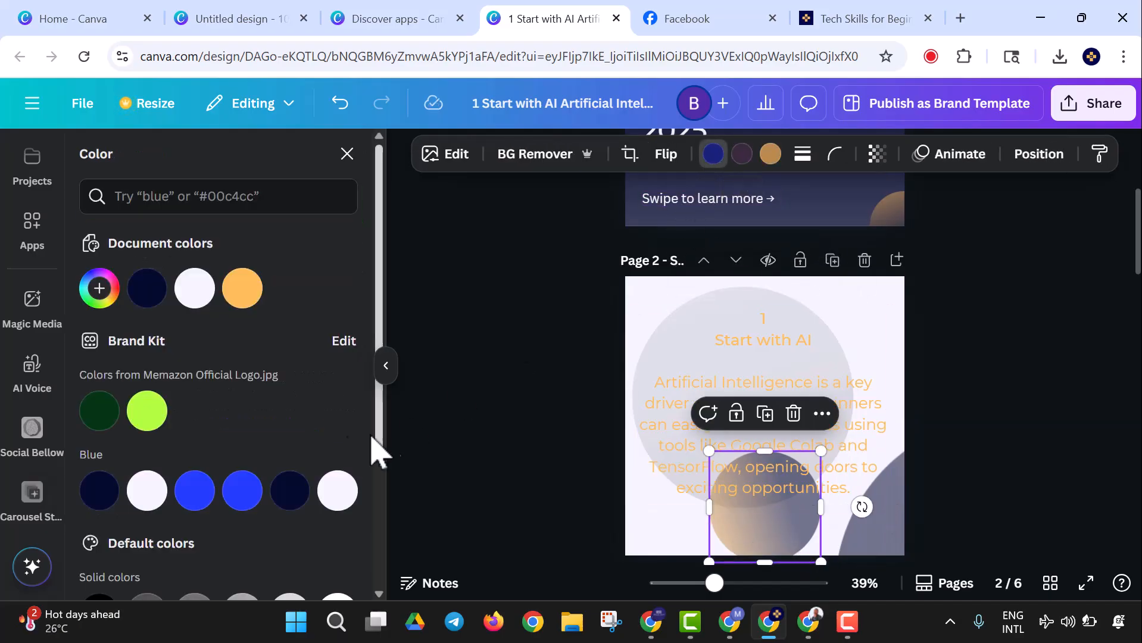
click(102, 491)
click(742, 154)
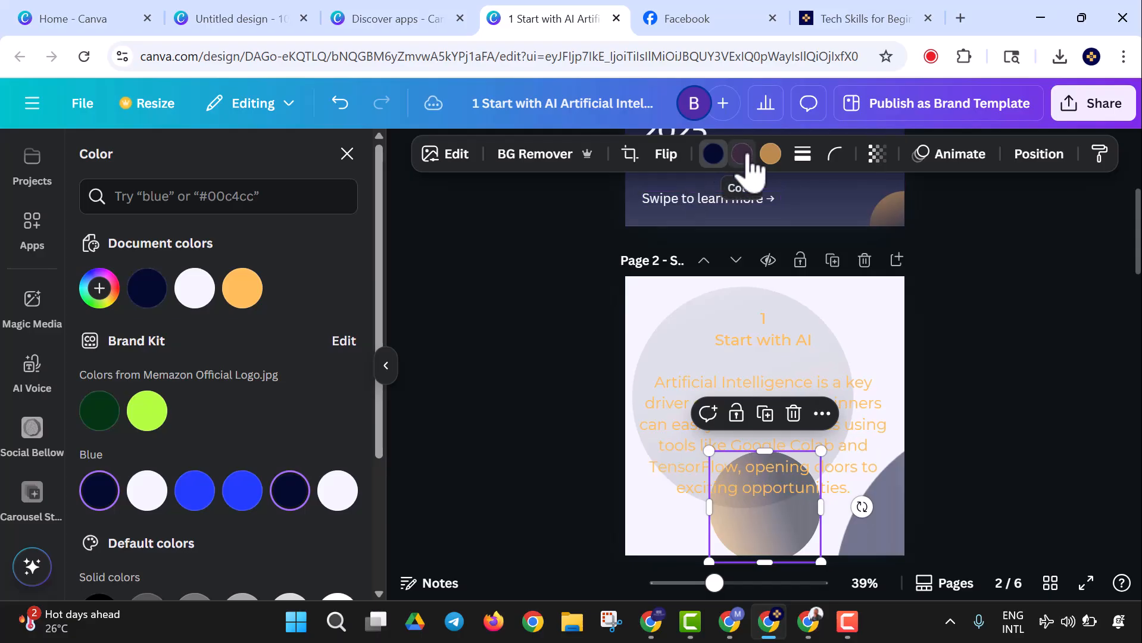
click(102, 494)
click(770, 154)
click(101, 491)
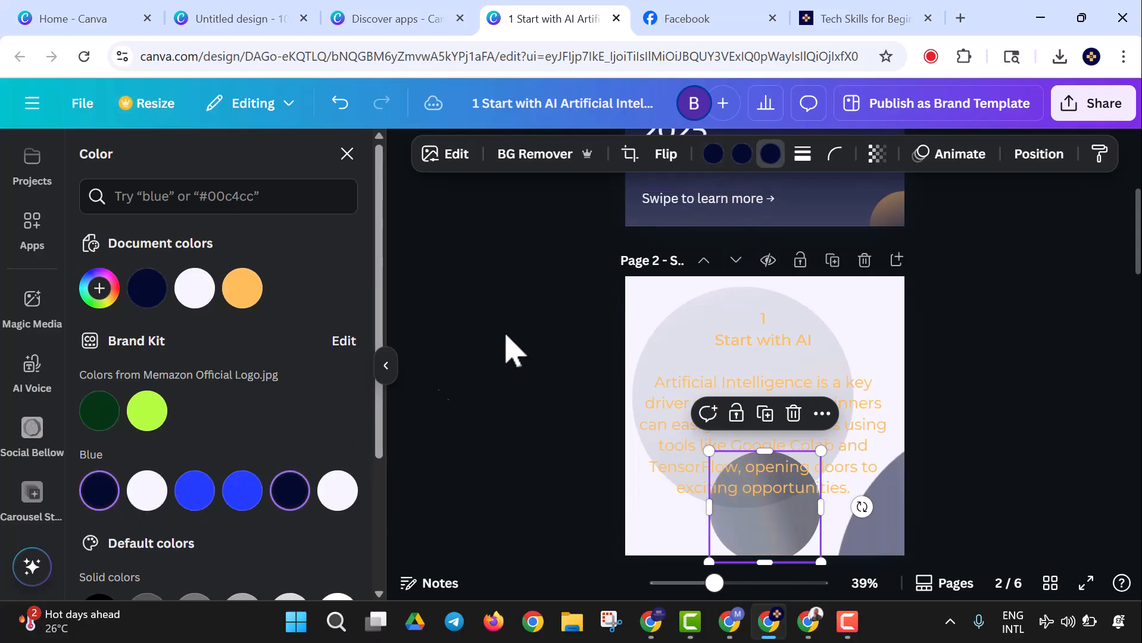
Step: Set the Transparency of the small lower circle on page 2 to about 18
click(876, 153)
drag(917, 226, 821, 265)
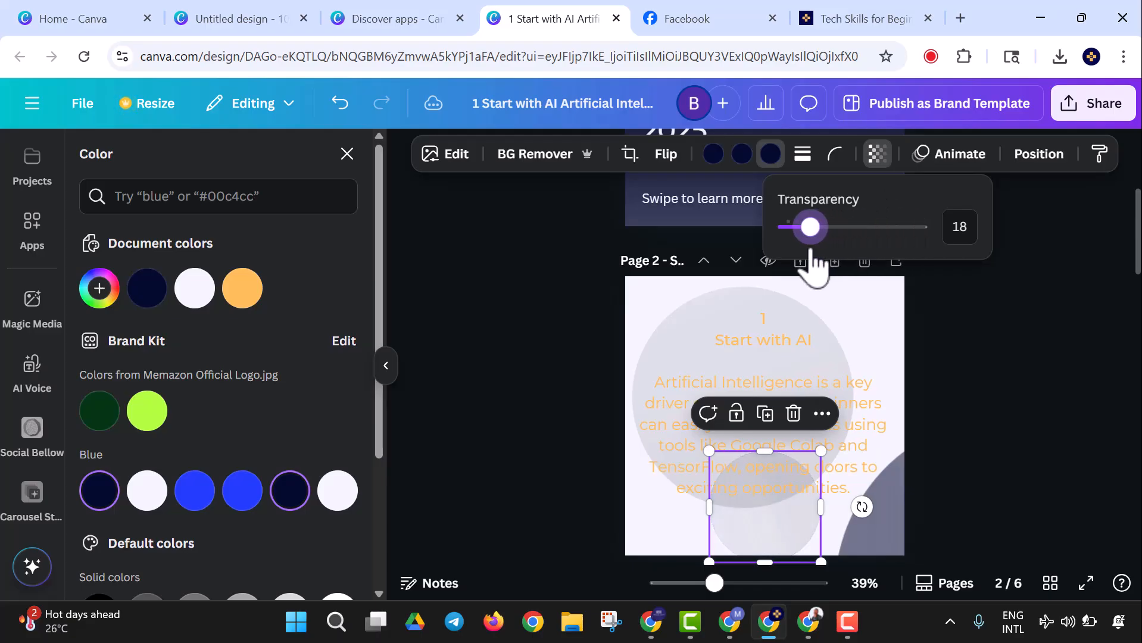
click(975, 511)
click(978, 502)
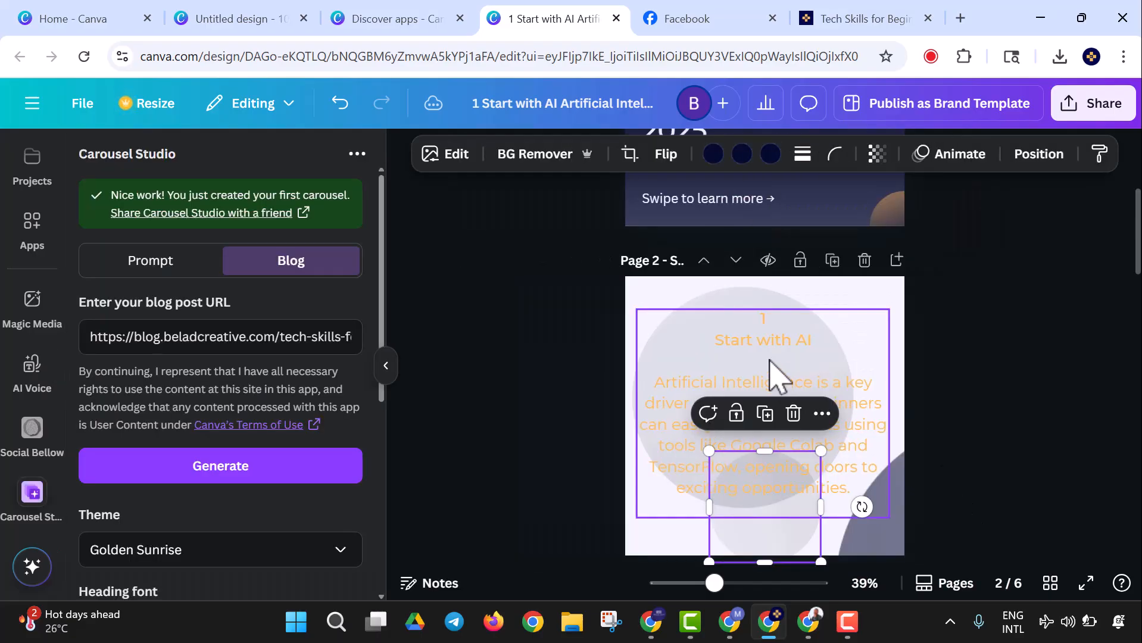
Step: Change the page 2 text colour to the dark navy document colour
click(782, 363)
click(671, 154)
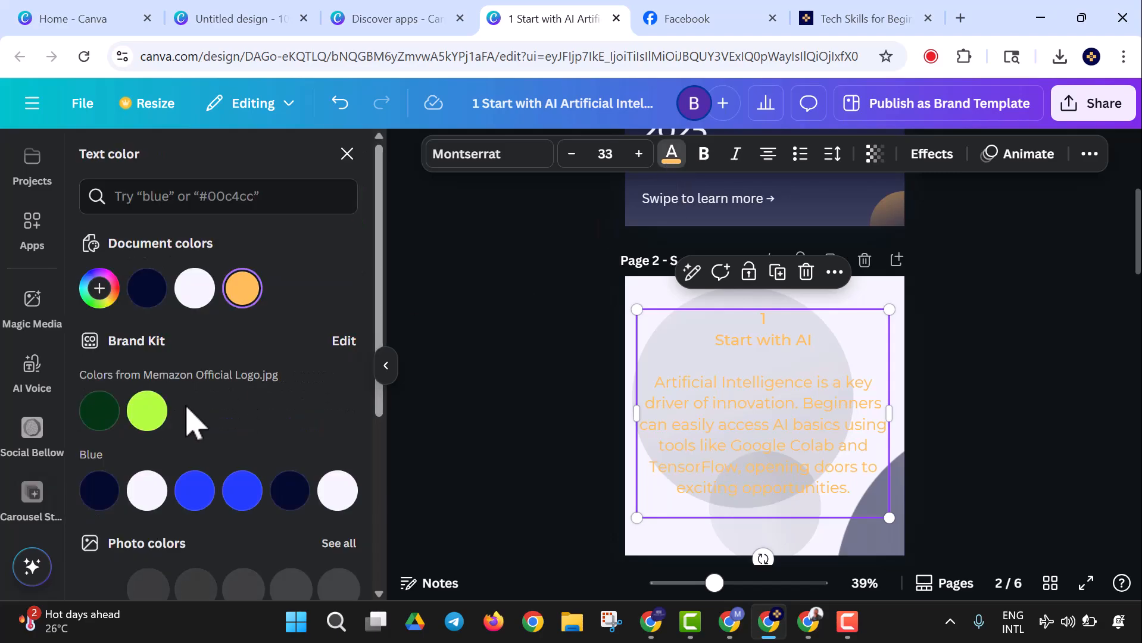
click(147, 290)
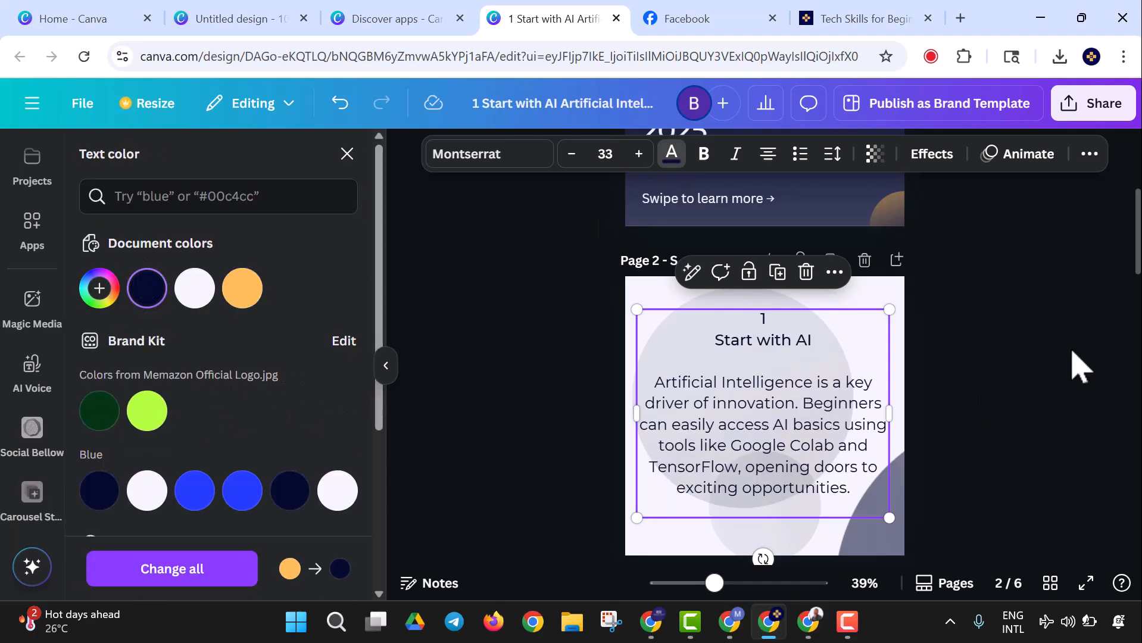
click(1071, 403)
Step: Nudge the page 2 text block so it is centred horizontally on the slide
scroll(1098, 393, up, 3)
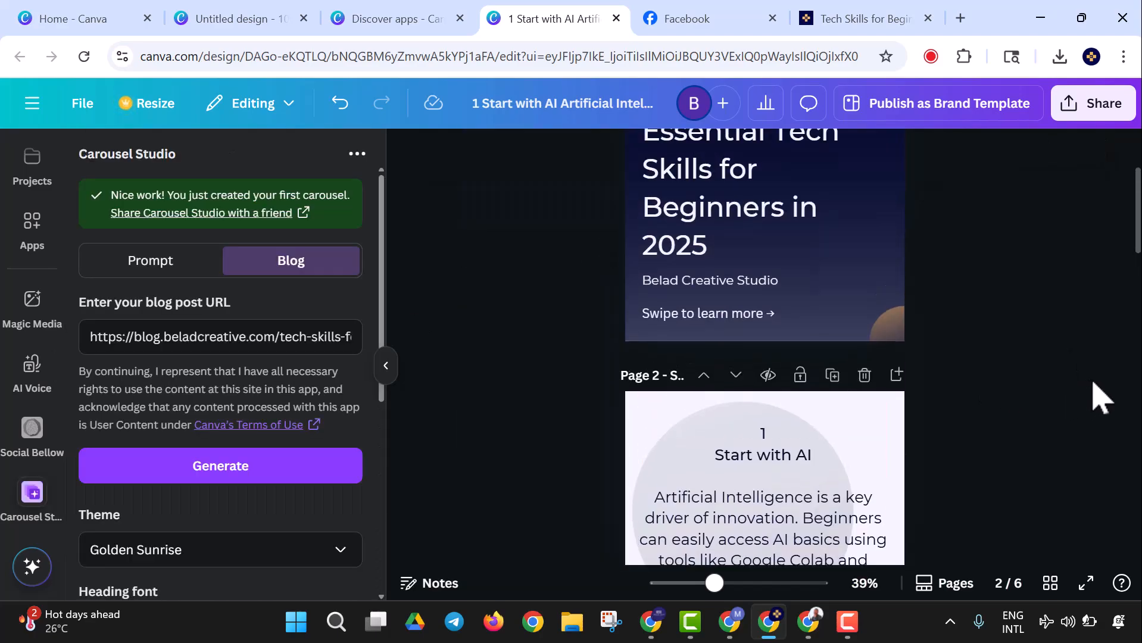
scroll(1108, 346, down, 4)
drag(770, 331, 772, 334)
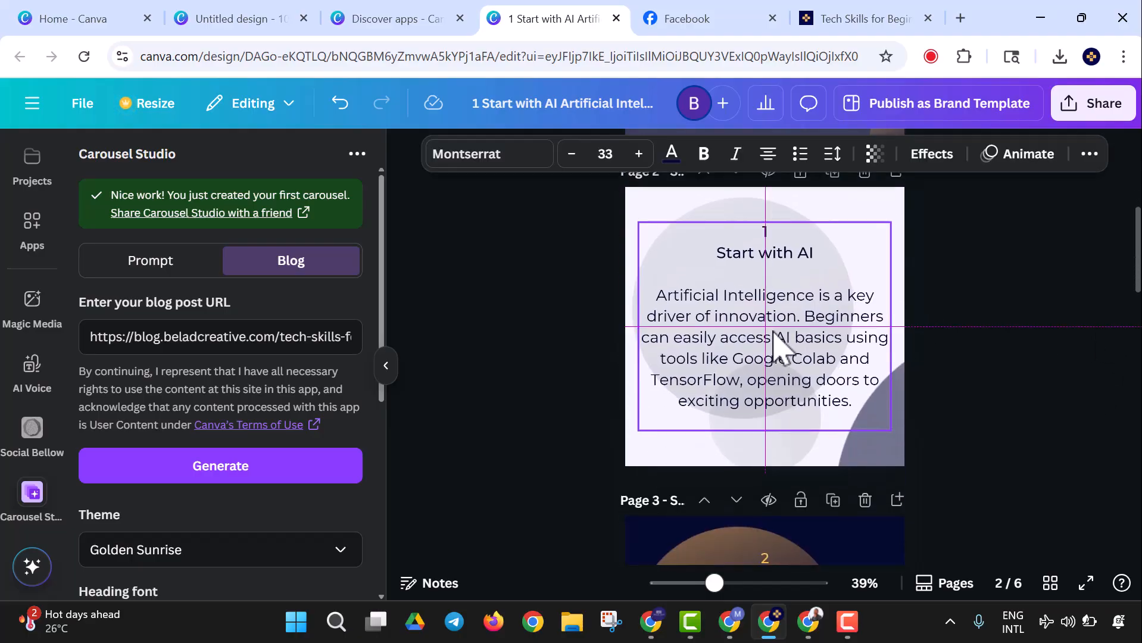
click(1036, 332)
scroll(1045, 328, down, 2)
scroll(1012, 326, up, 2)
mouse_move(809, 322)
mouse_down()
mouse_move(803, 304)
mouse_move(807, 316)
mouse_up()
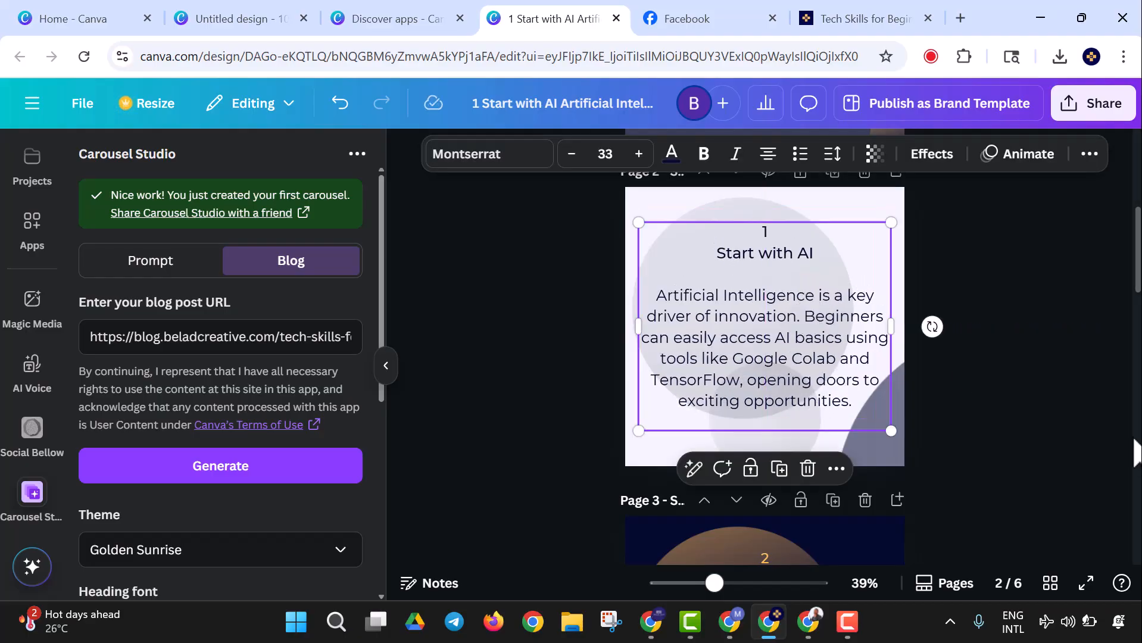
click(1083, 453)
Step: Set the page 3 background colour to the off-white from the Blue brand palette
scroll(1015, 426, down, 4)
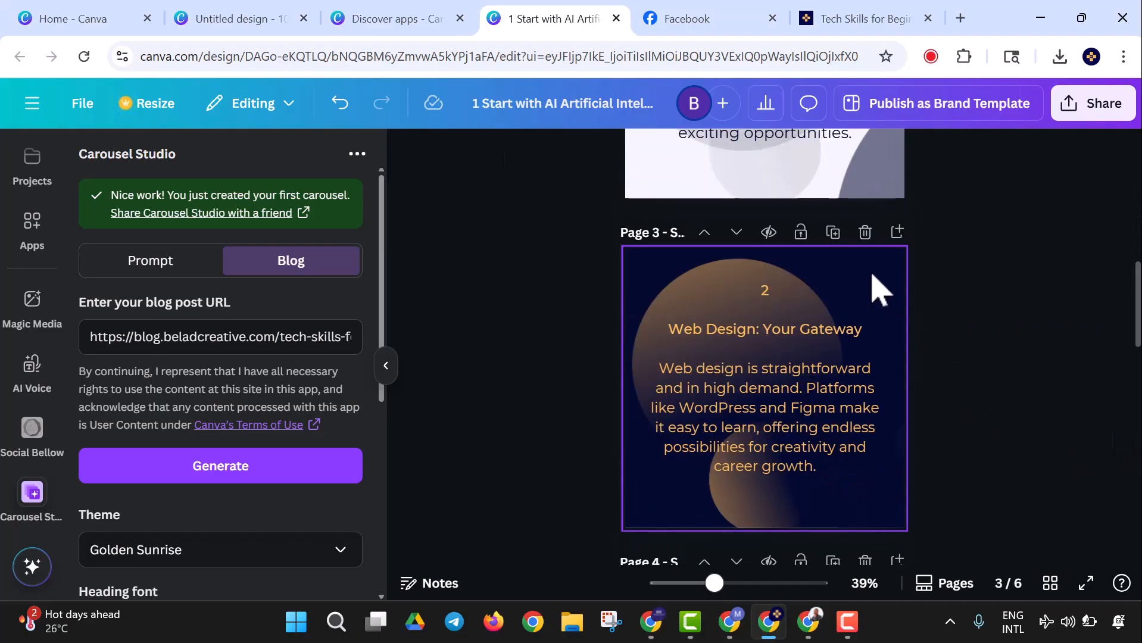
click(878, 290)
click(638, 154)
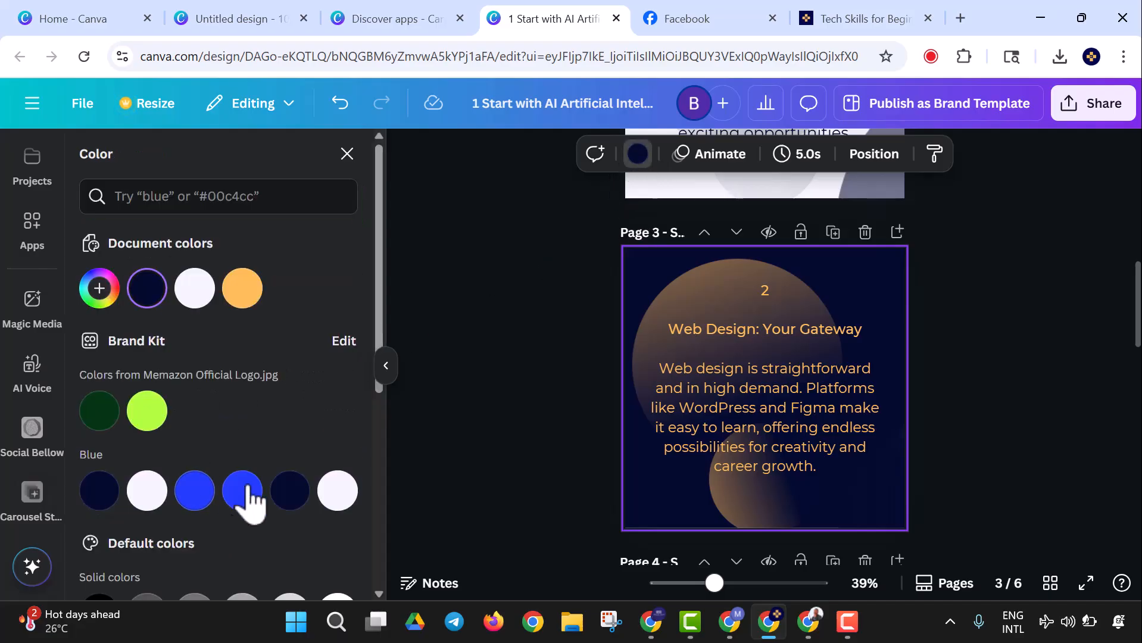
click(340, 496)
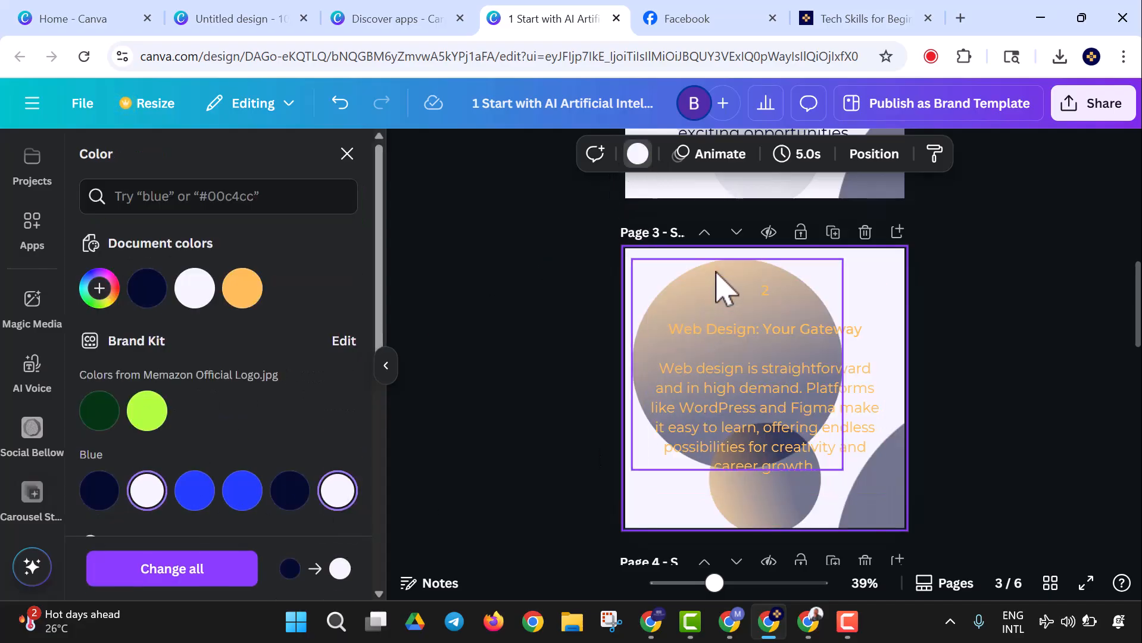
Step: Change the page 3 text colour to the dark navy document colour
click(787, 318)
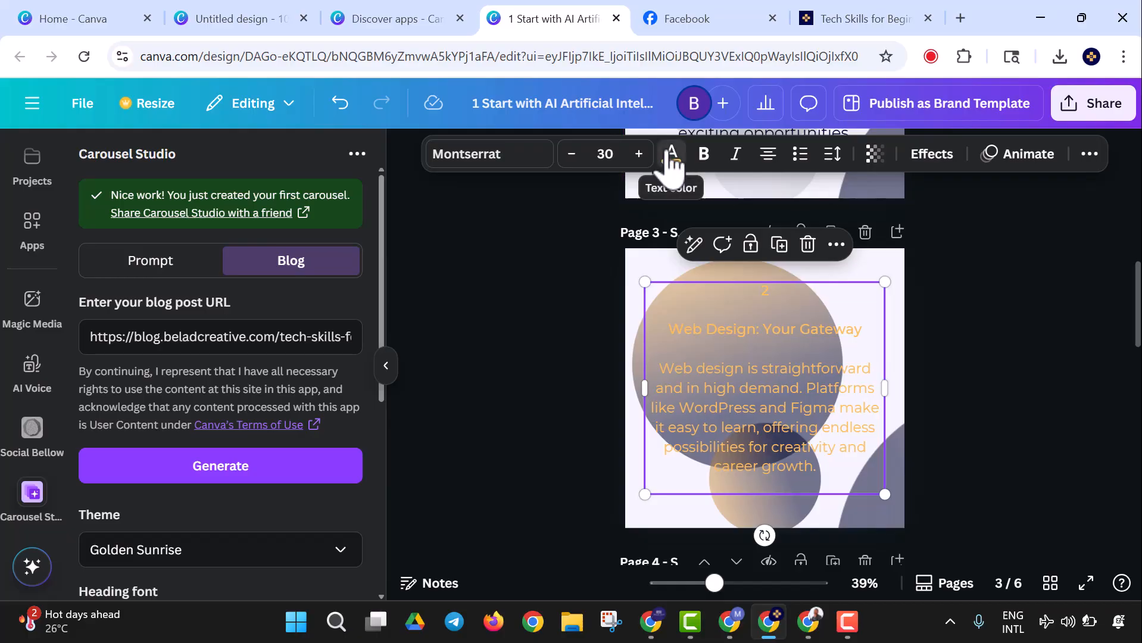
click(671, 156)
click(148, 290)
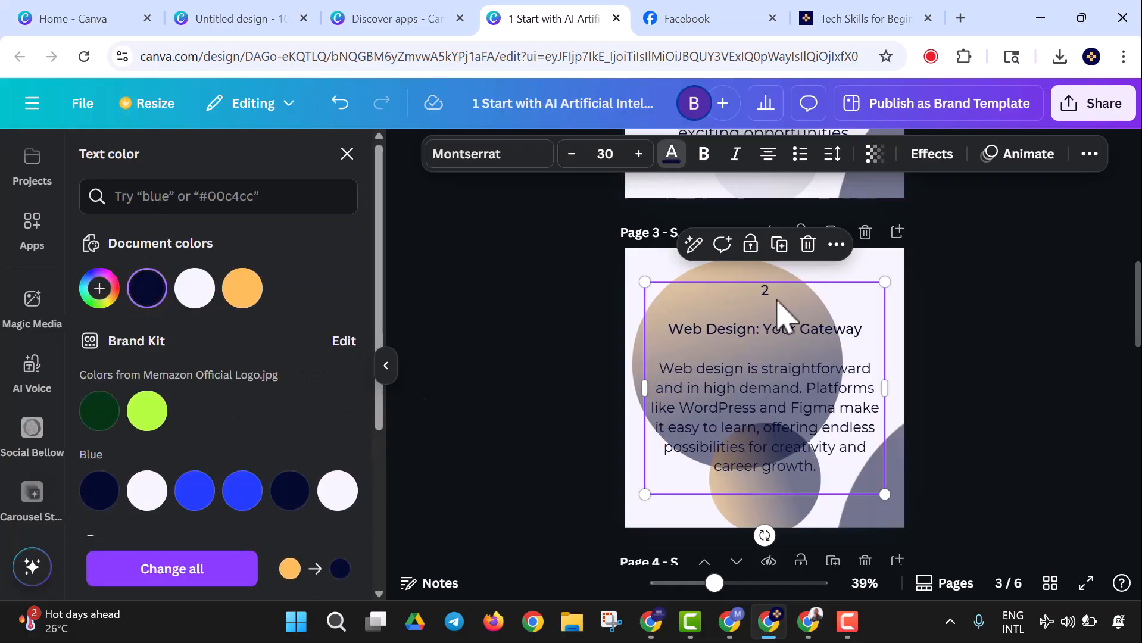
click(933, 278)
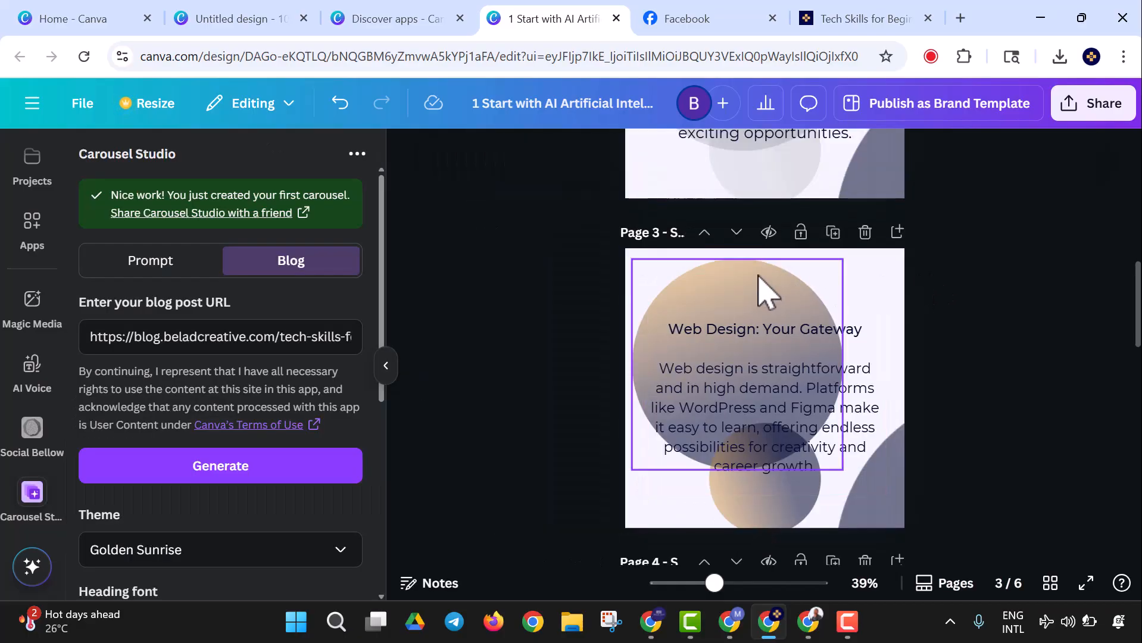
Step: Fade the large circle on page 3 to a faint tint by lowering its Transparency value
click(758, 276)
click(891, 154)
drag(917, 227, 812, 229)
click(901, 509)
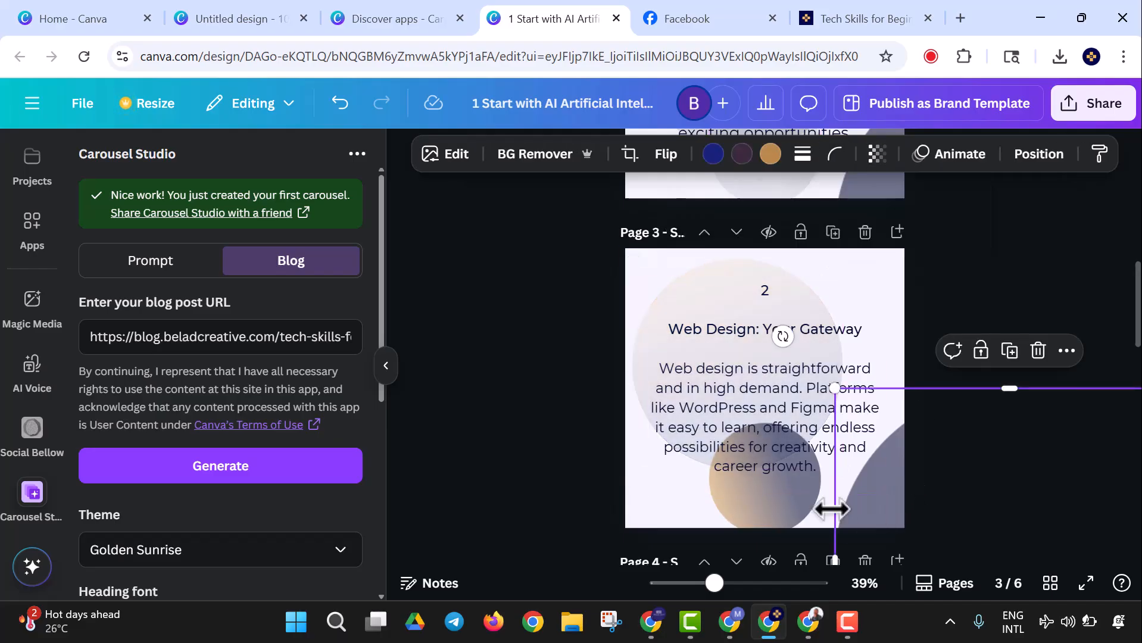
Step: Set the Transparency of the small lower circle on page 3 to 19
click(810, 521)
click(880, 156)
drag(918, 229, 811, 227)
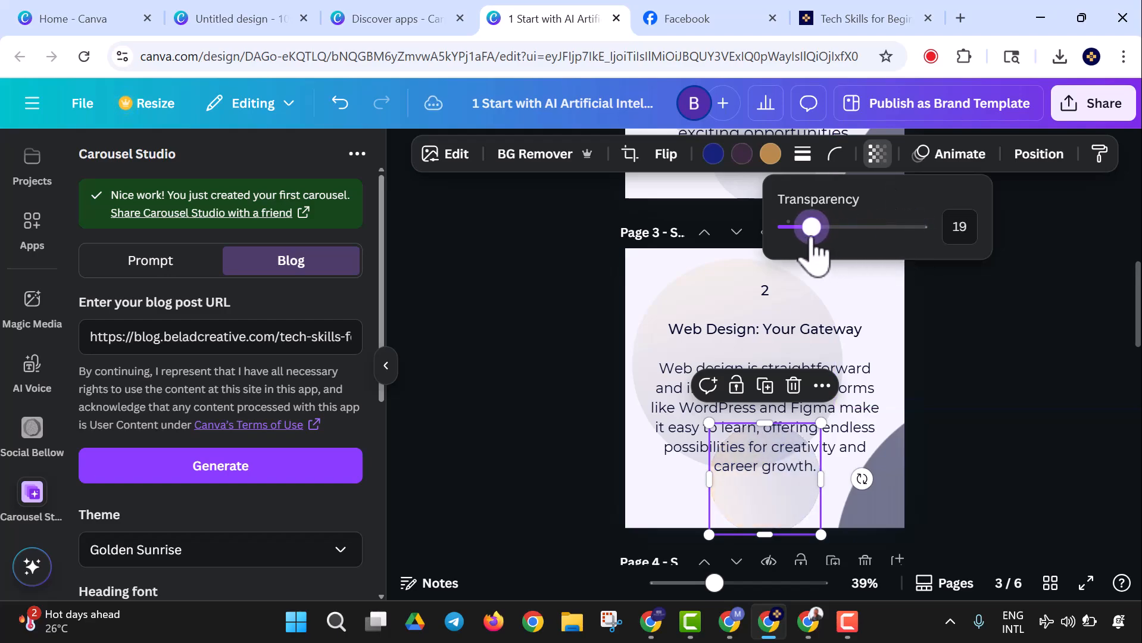
Step: Set the Transparency of the large circle in the lower-right corner of page 3 to about 34
click(914, 495)
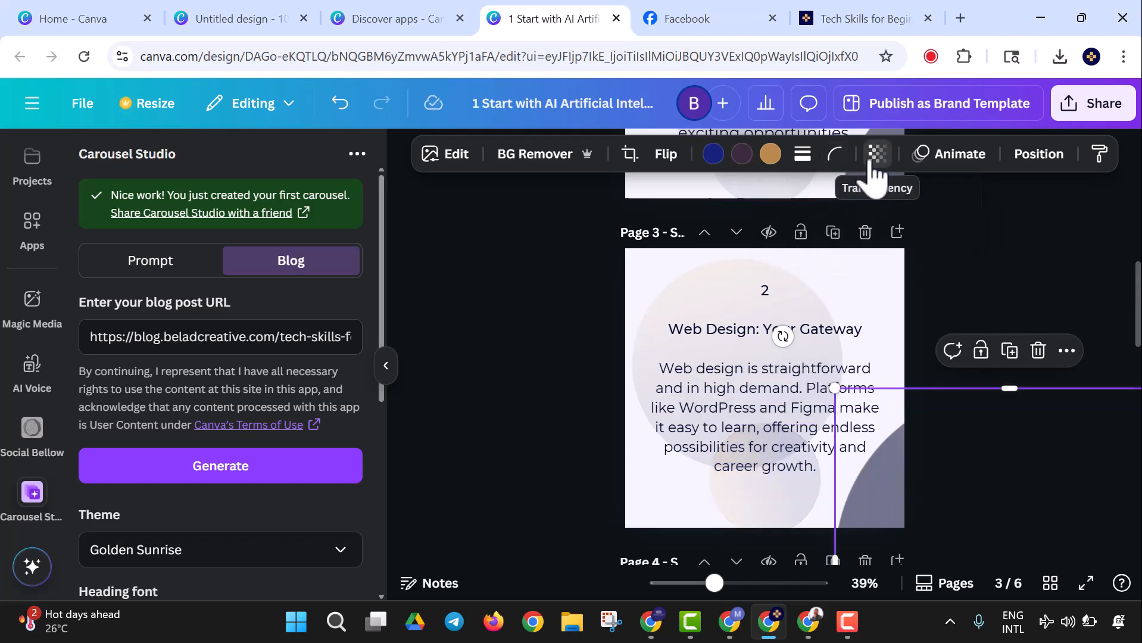
click(877, 154)
drag(918, 227, 851, 265)
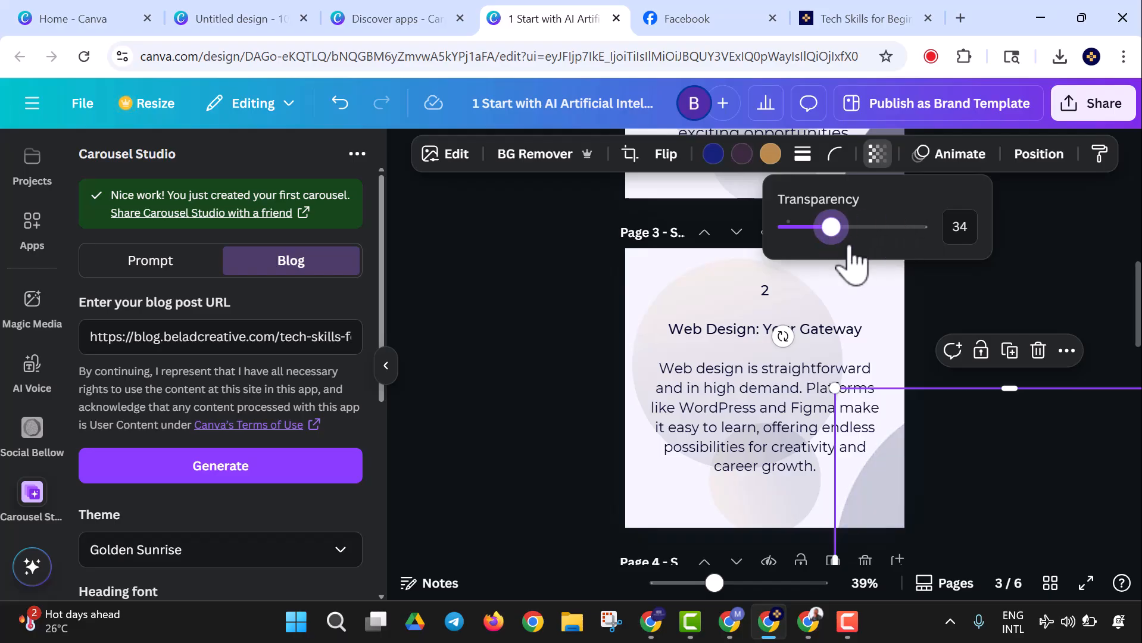
click(1057, 280)
Step: Check the formatting of the page 2 heading "1 Start with AI" against the page 3 text block
scroll(1054, 292, up, 5)
scroll(1054, 281, up, 1)
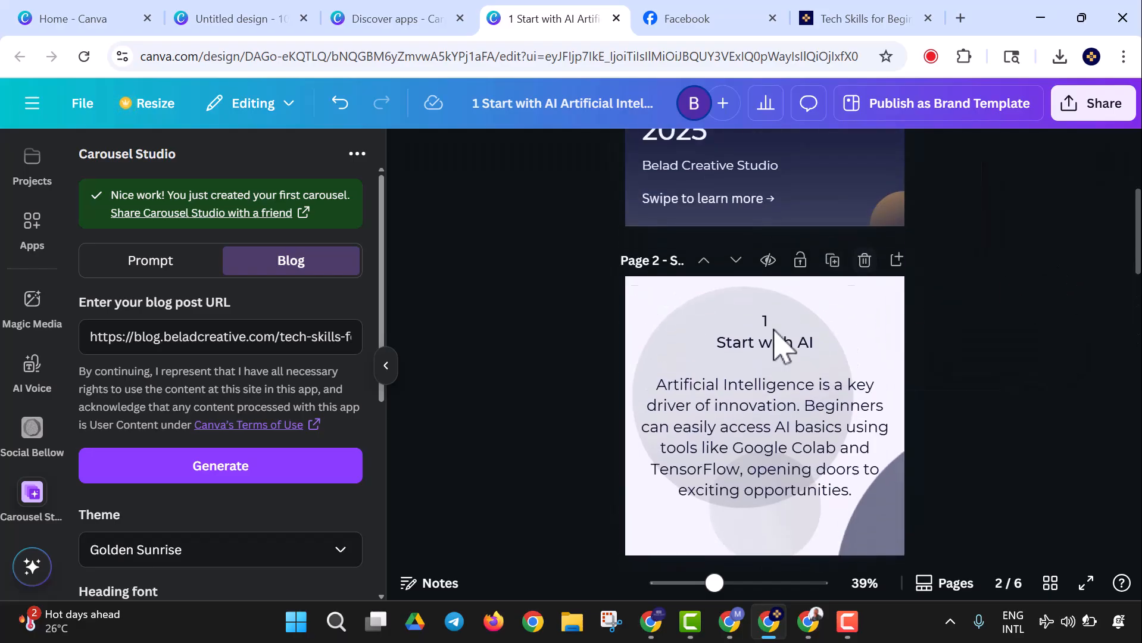
double_click(778, 344)
mouse_move(747, 332)
mouse_down()
mouse_move(738, 323)
mouse_move(761, 318)
mouse_up()
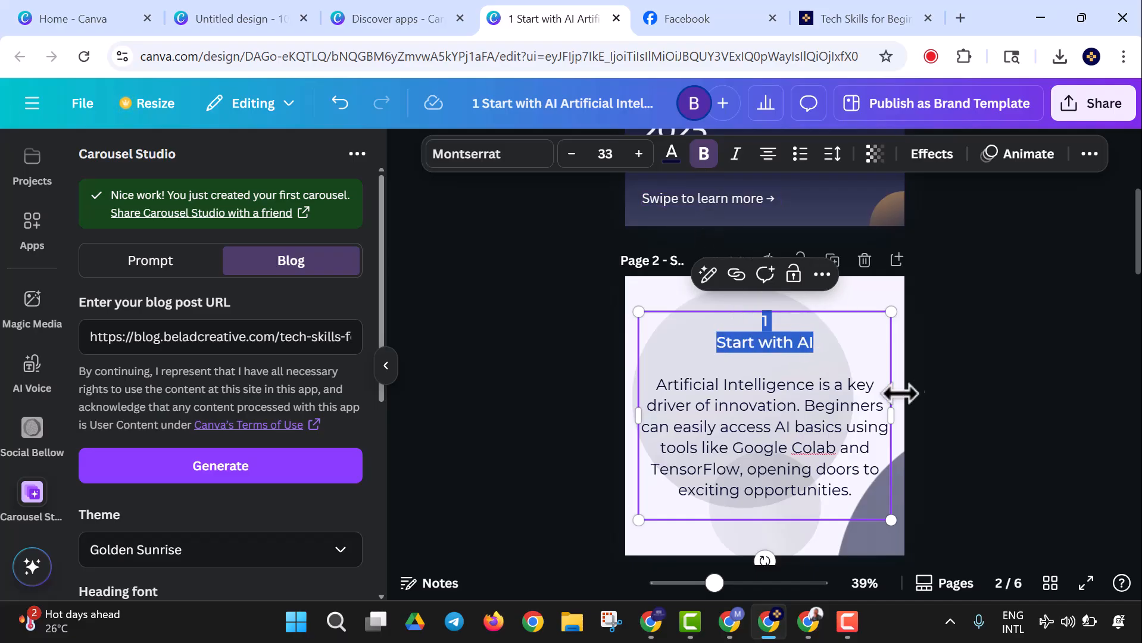
click(938, 395)
scroll(939, 395, down, 5)
click(845, 342)
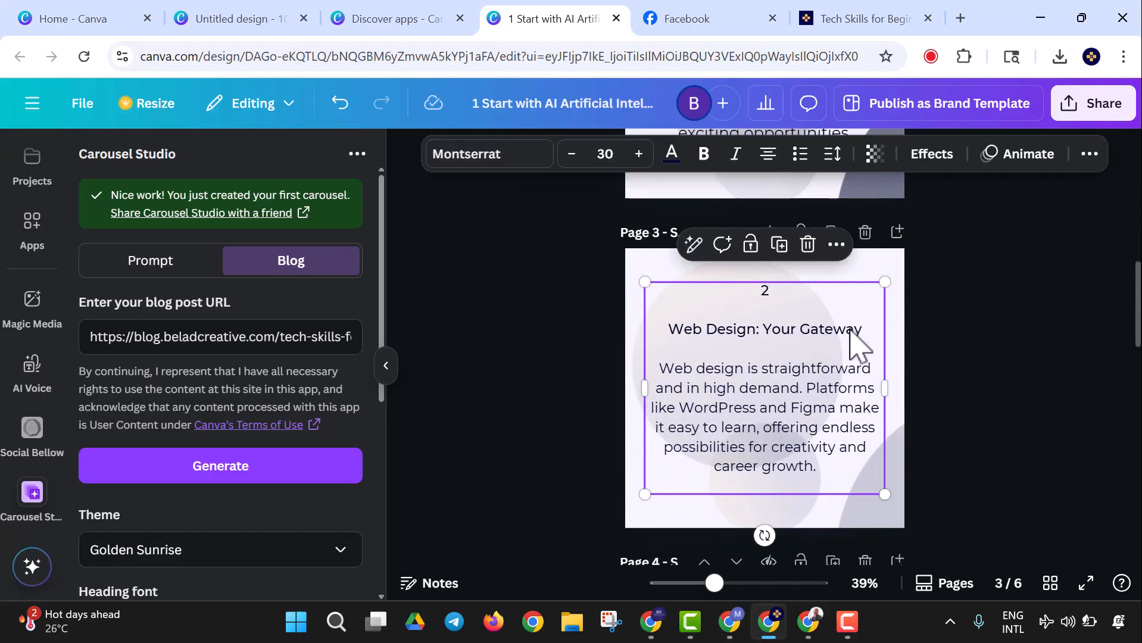
Step: Set the page 4 background colour to the off-white document colour
scroll(958, 382, down, 6)
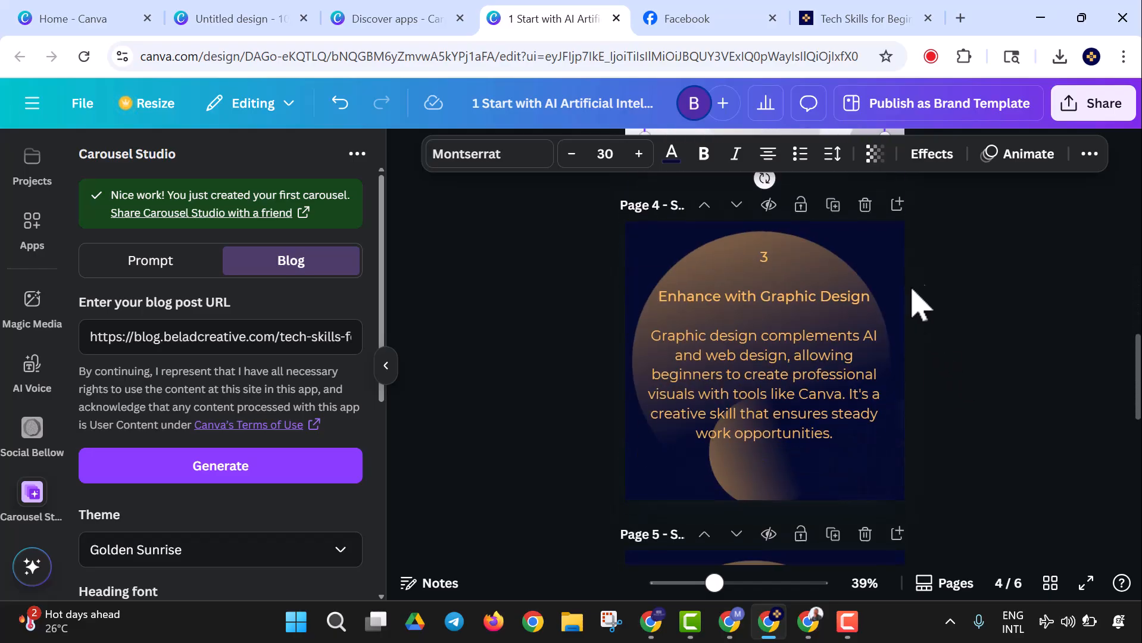
click(904, 269)
click(638, 155)
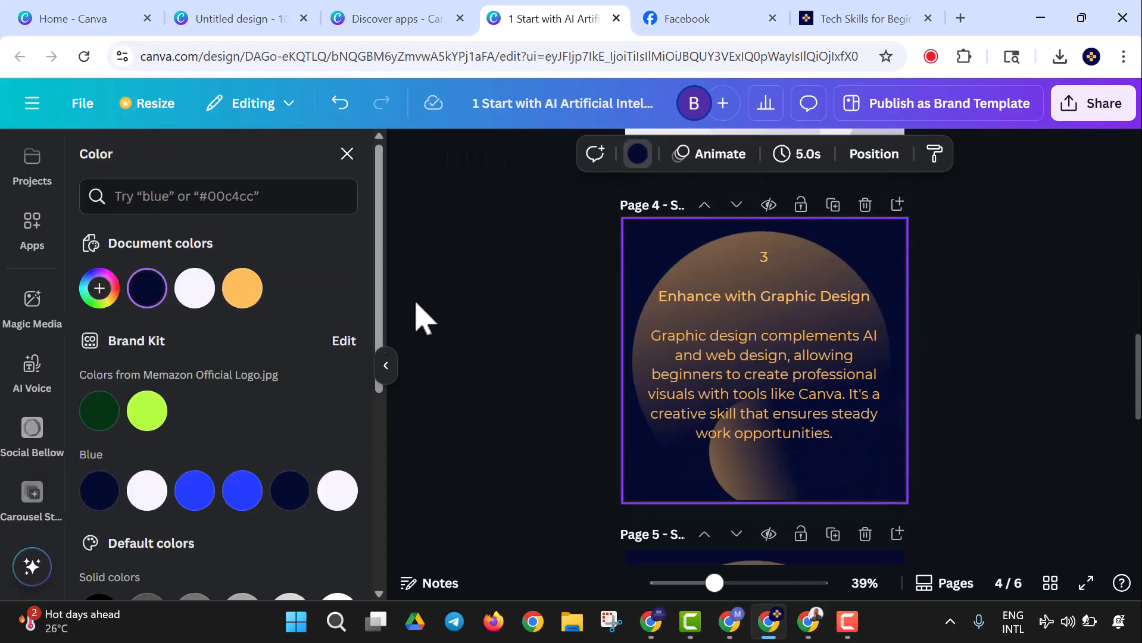
click(194, 288)
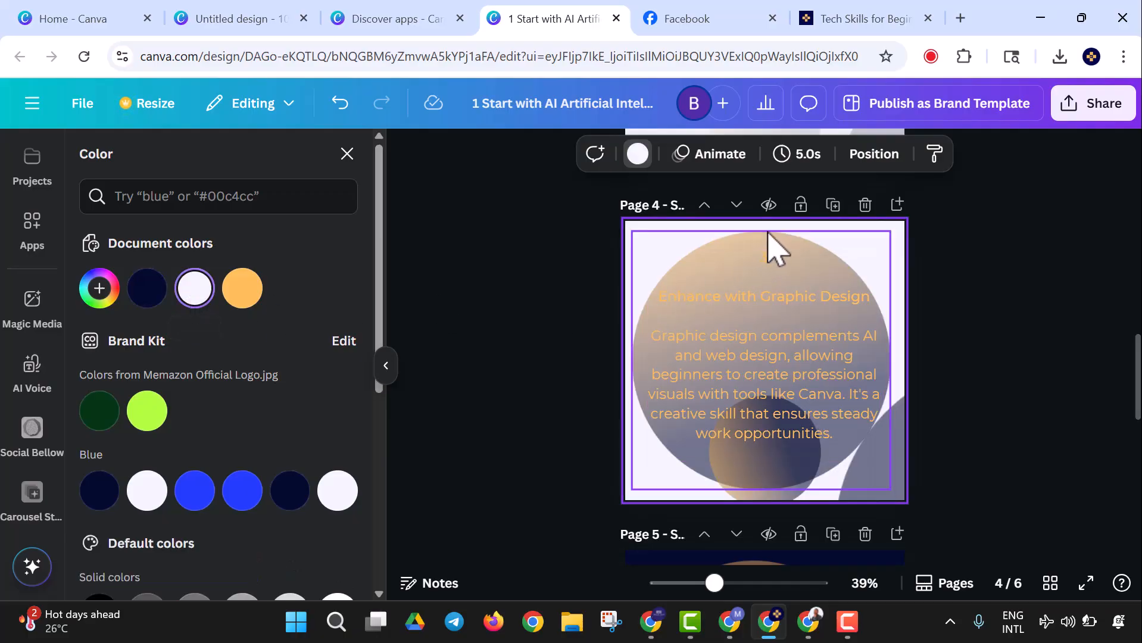
Step: Fade the large circle on page 4 to a faint tint by lowering its Transparency value
click(770, 249)
click(876, 156)
drag(917, 228, 812, 256)
click(1052, 409)
Step: Change the page 4 text colour to the dark navy from the Blue brand palette
click(805, 304)
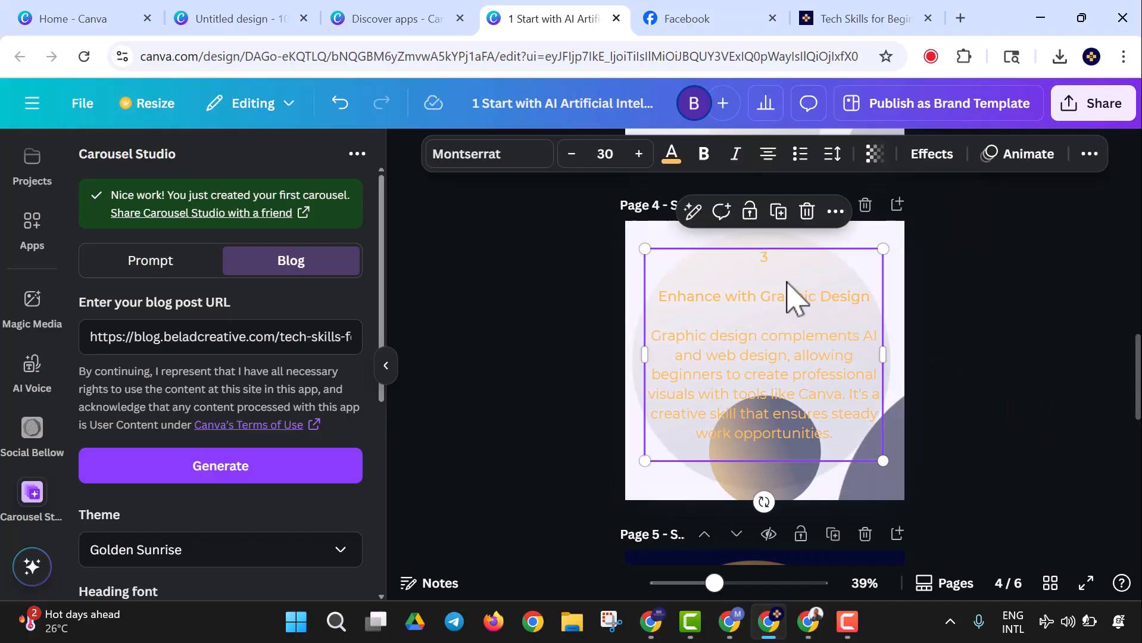
click(673, 156)
click(100, 490)
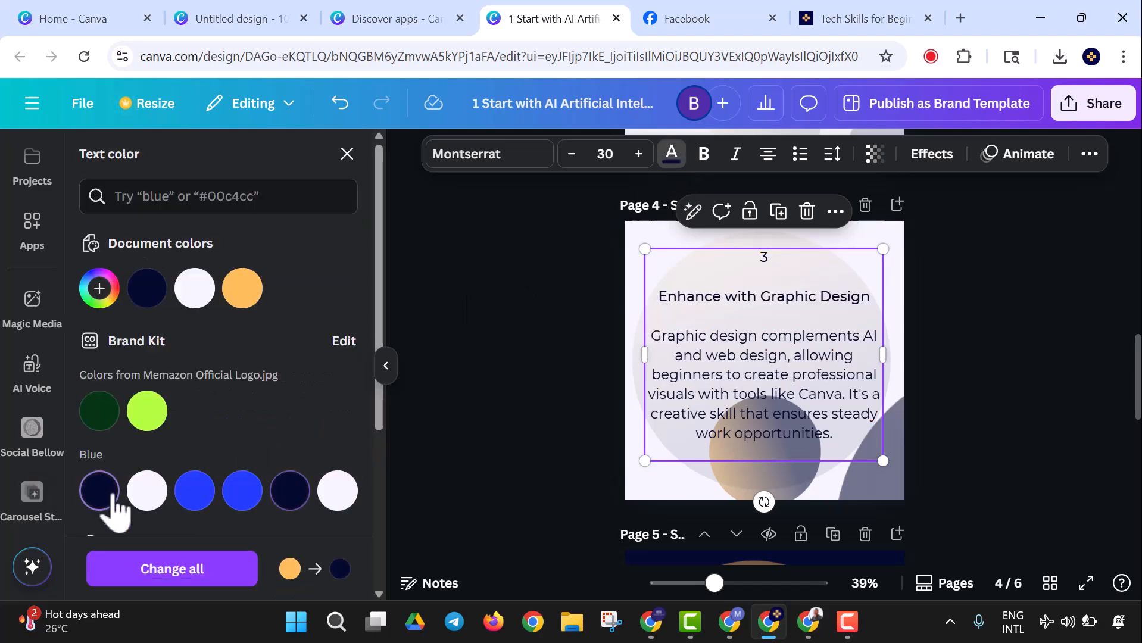
Step: Fade the small gradient circle behind the page 4 text by setting its transparency value to 19
click(874, 459)
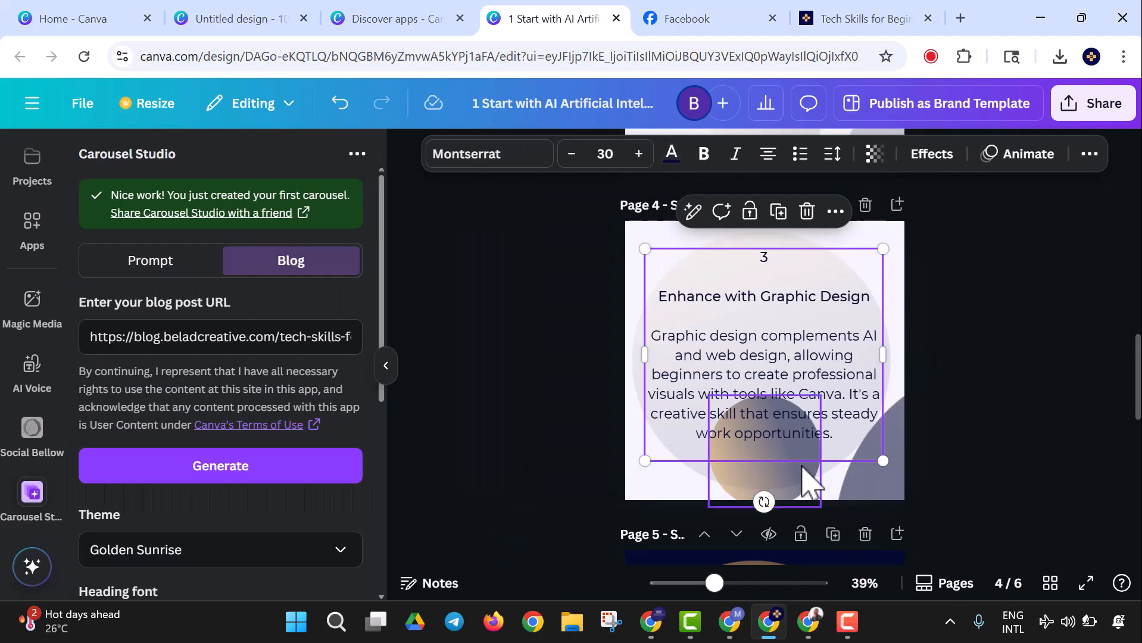
click(806, 480)
click(877, 155)
drag(917, 227, 810, 250)
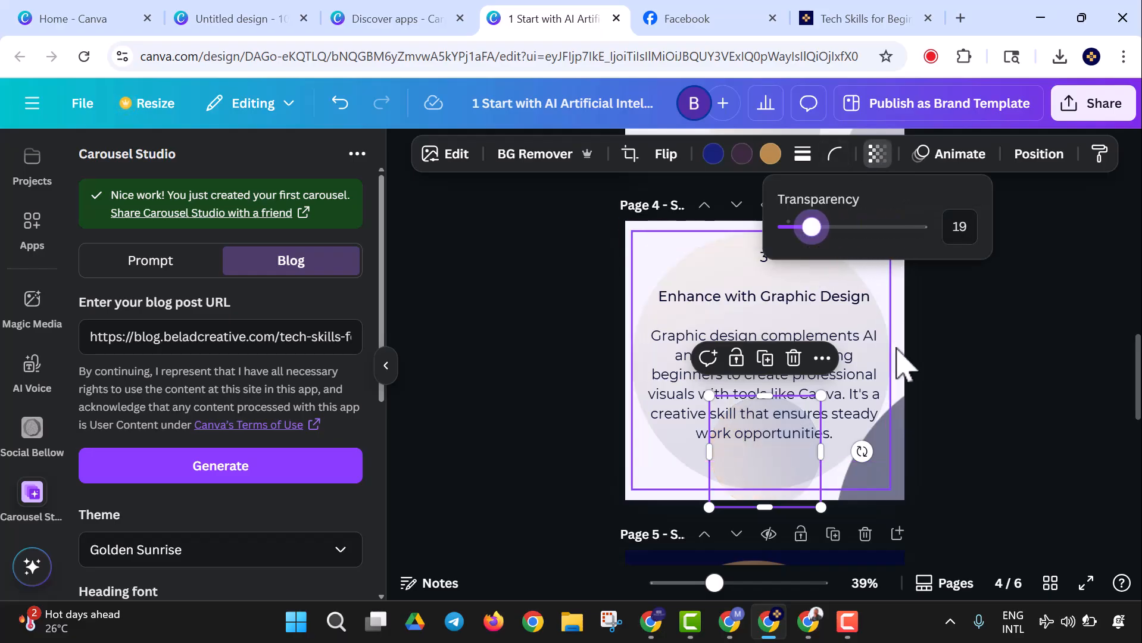
click(966, 417)
Step: Set the transparency value of the circle in page 4's lower-right corner to 40
click(902, 465)
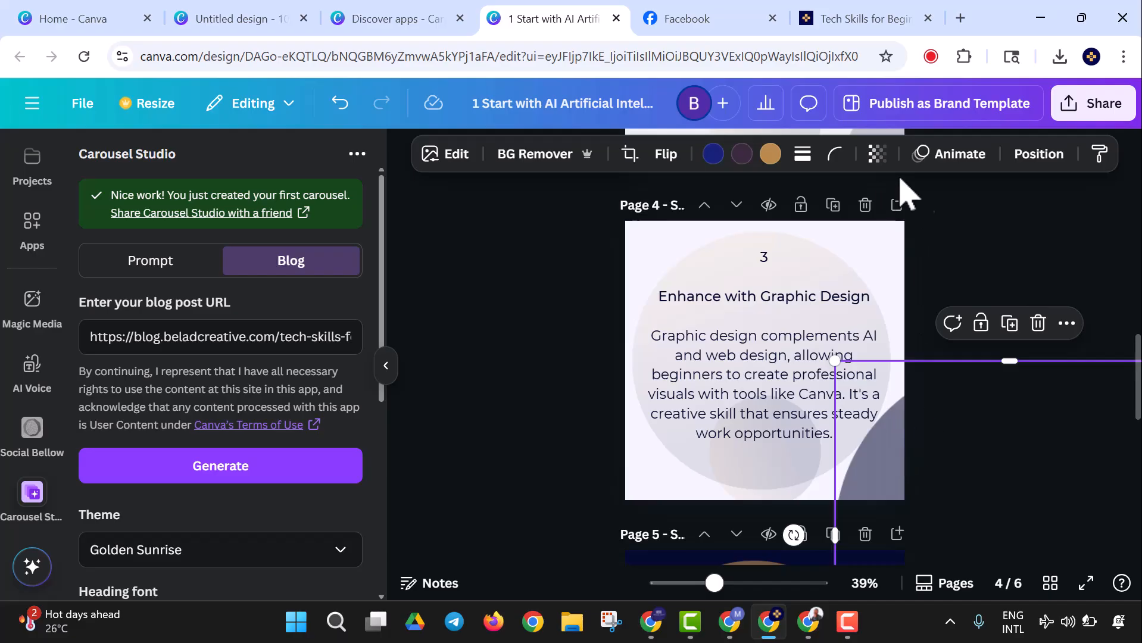
click(878, 155)
drag(918, 238, 839, 238)
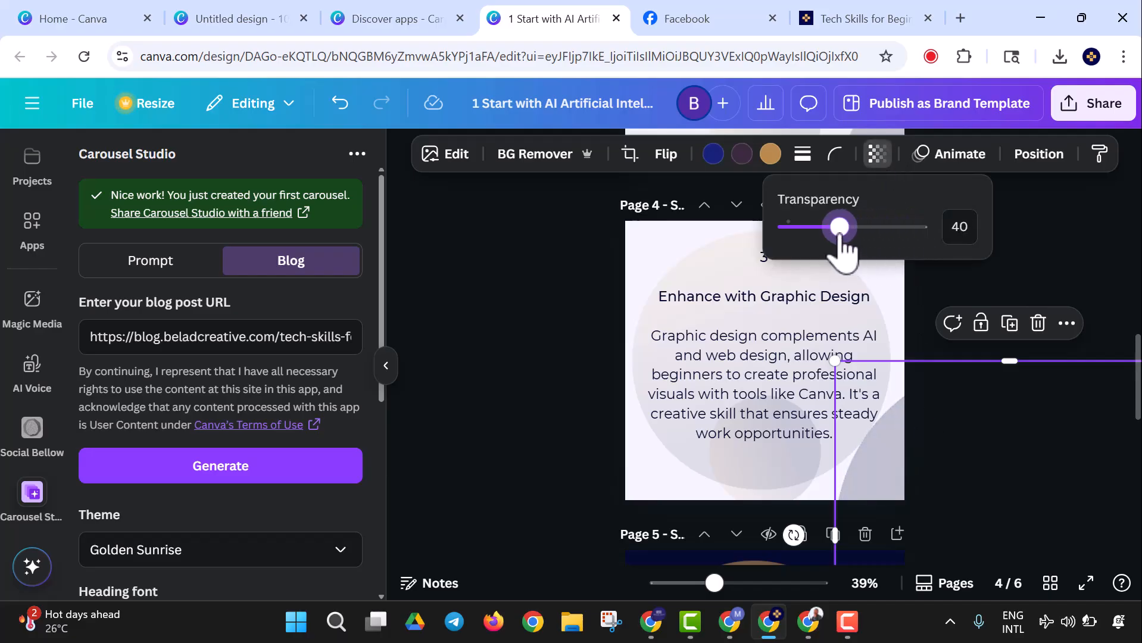
click(530, 410)
click(542, 423)
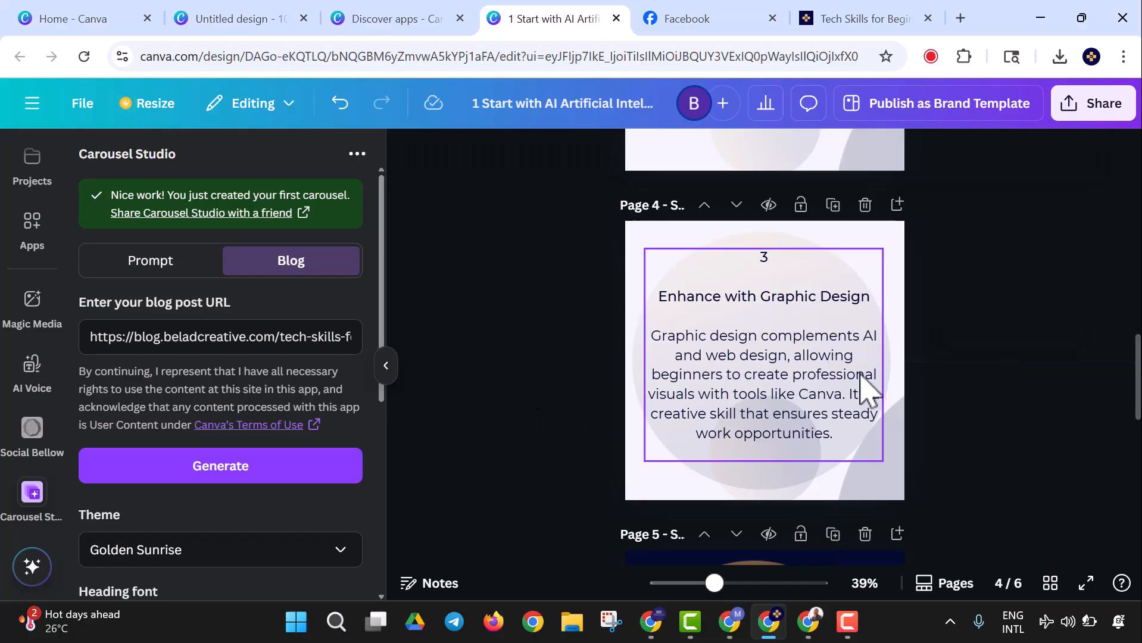
Step: Change the page 5 "Explore Marketing & Freelancing" text colour to the dark navy document colour
scroll(869, 390, down, 6)
click(884, 249)
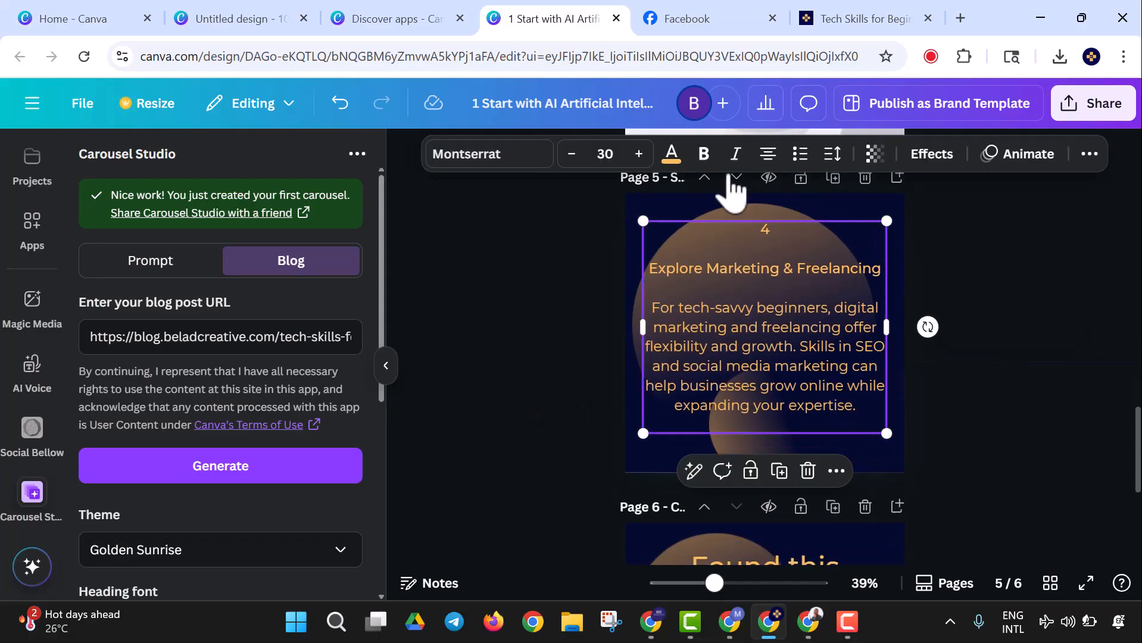
click(672, 154)
click(146, 288)
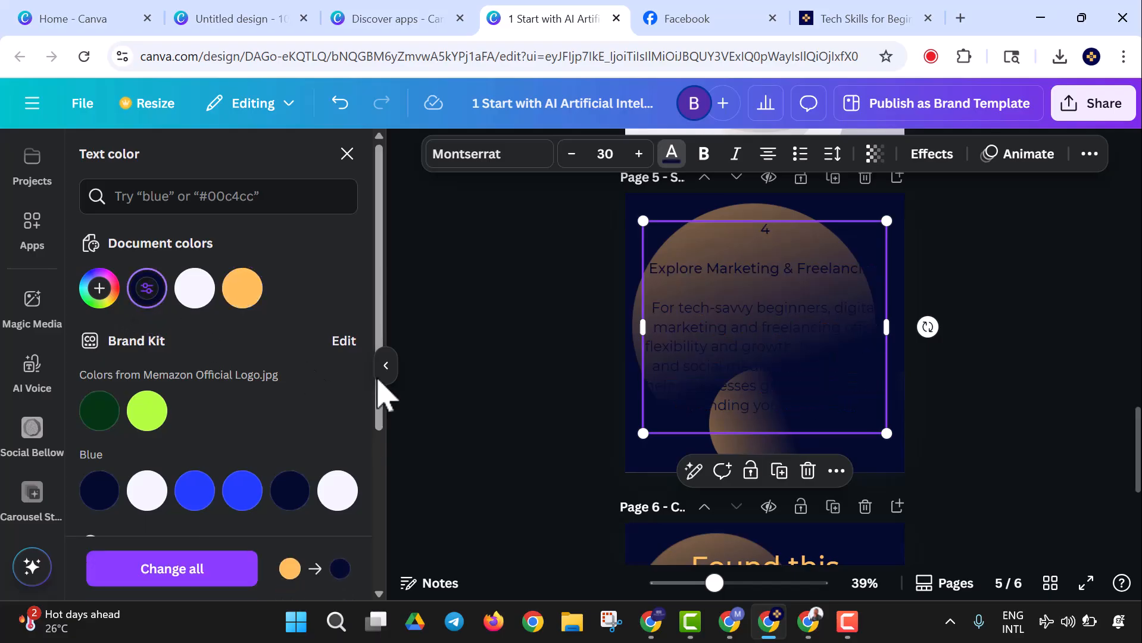
Step: Set the page 5 background colour to the off-white document colour
click(636, 209)
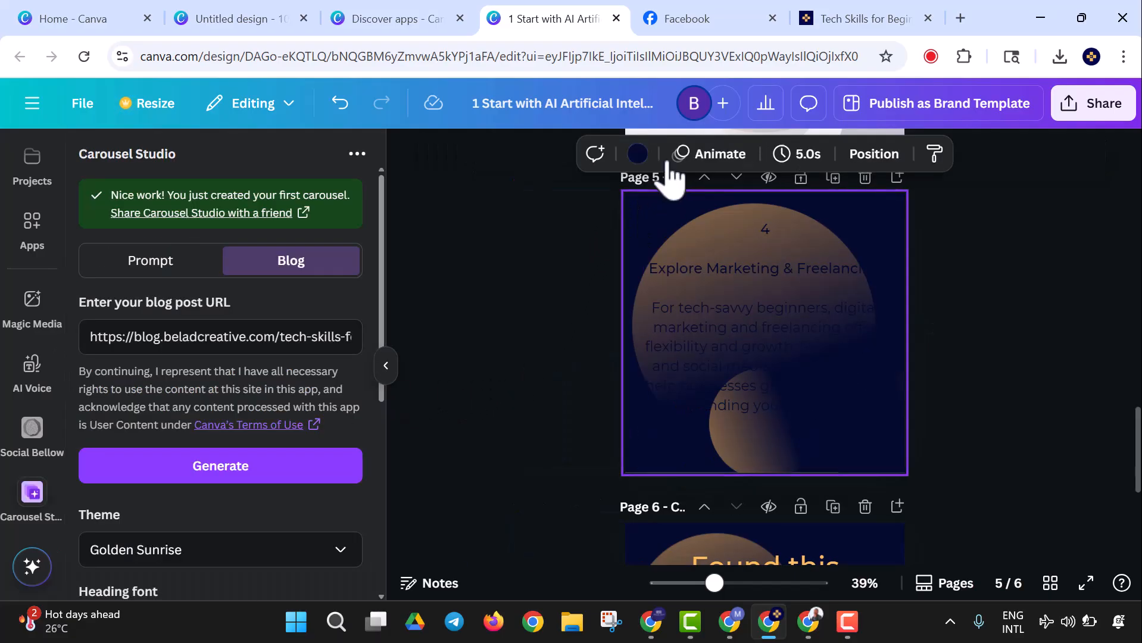
click(637, 154)
click(202, 290)
Step: Fade the large circle behind the page 5 text by setting its transparency value to 21
click(785, 221)
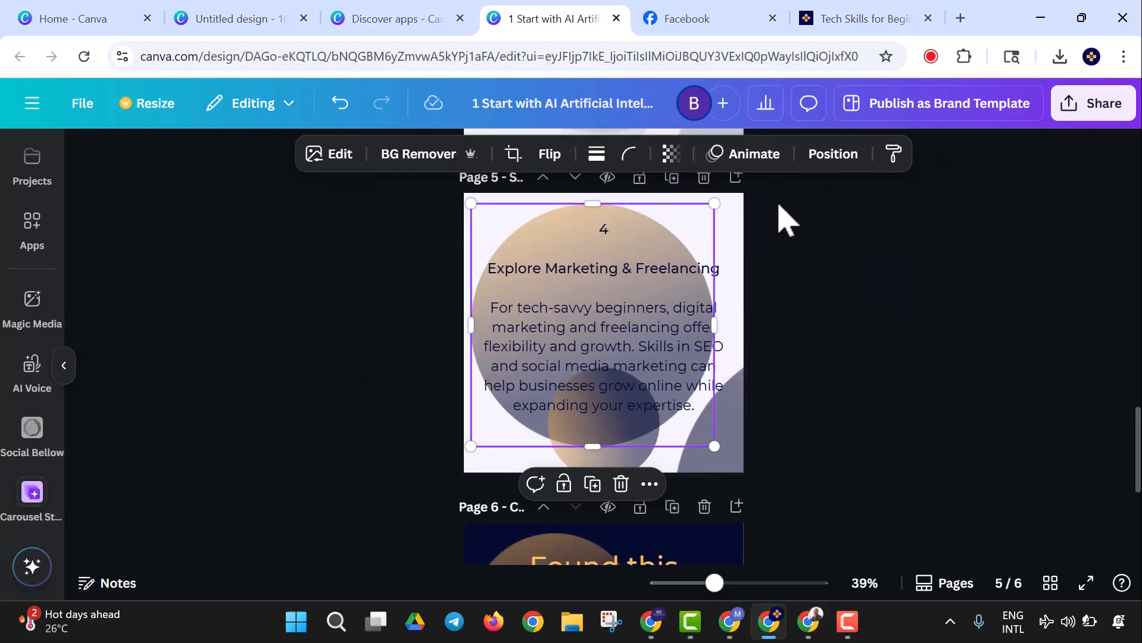
click(877, 153)
drag(908, 225, 817, 245)
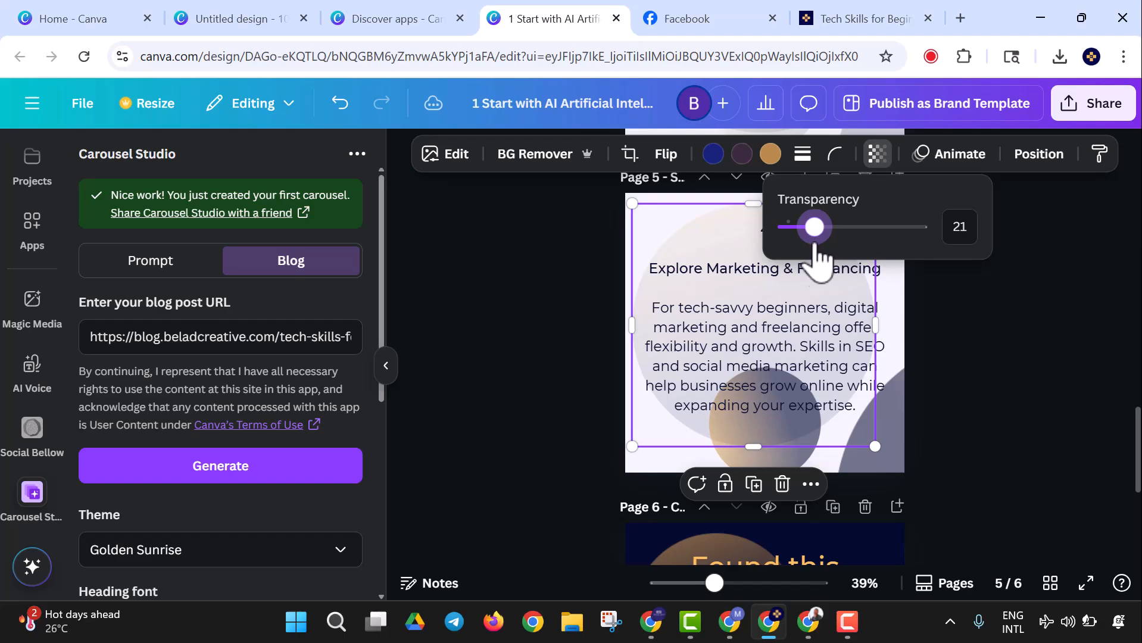
key(Escape)
Step: Fade the small gradient circle near the bottom of page 5 to a faint tint by lowering its transparency value
click(744, 461)
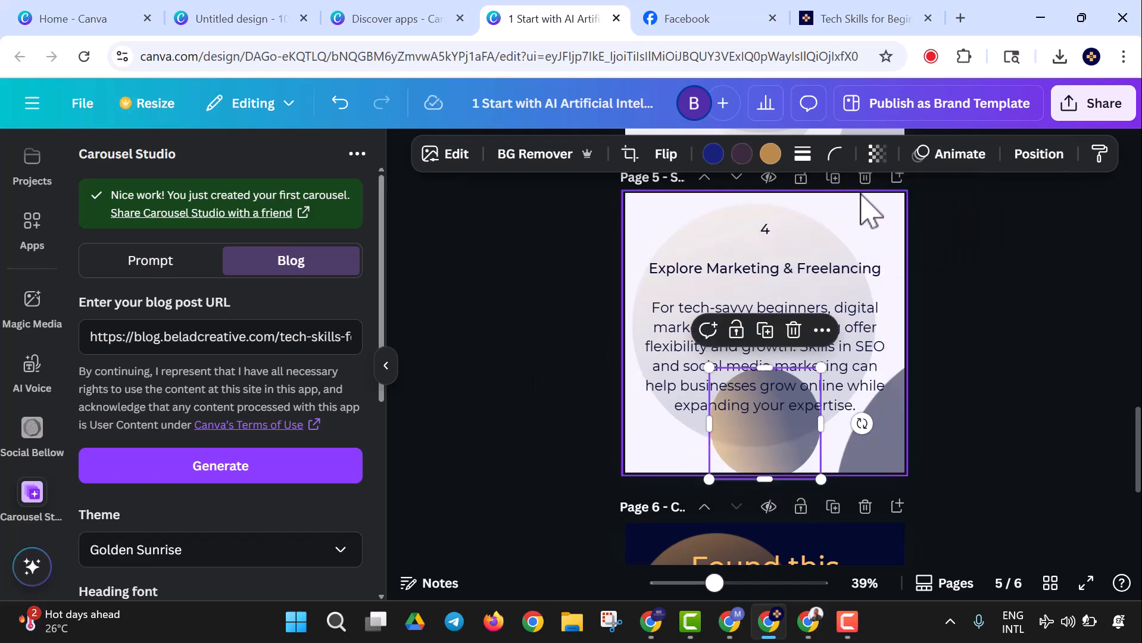
click(876, 156)
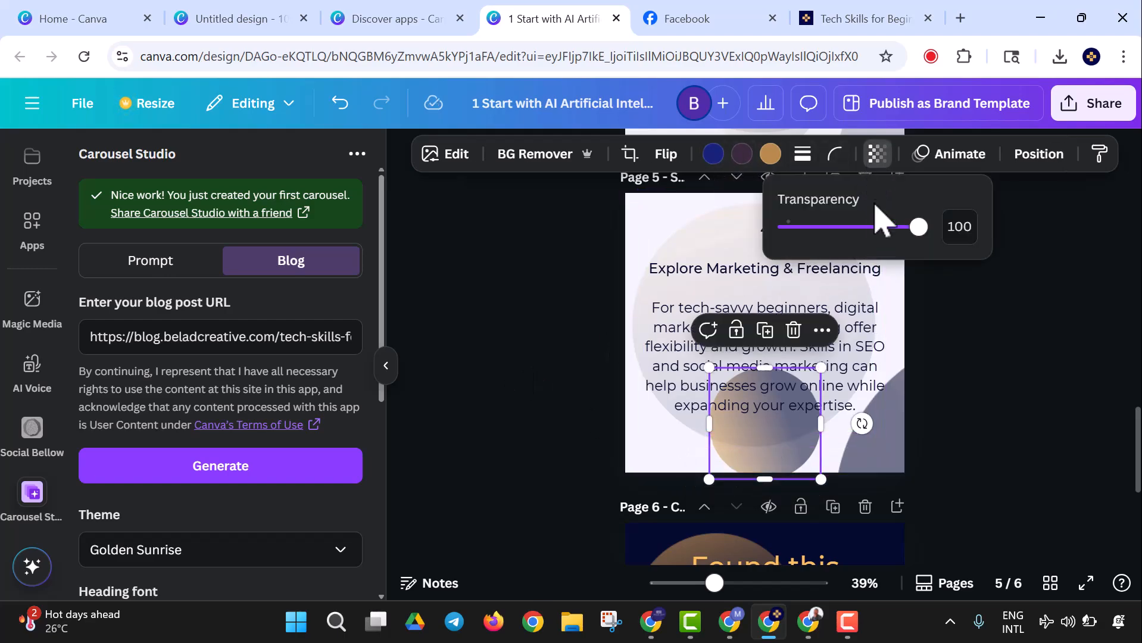
drag(918, 227, 805, 227)
Step: Fade the circle in page 5's lower-right corner to a faint tint by lowering its transparency value
click(887, 393)
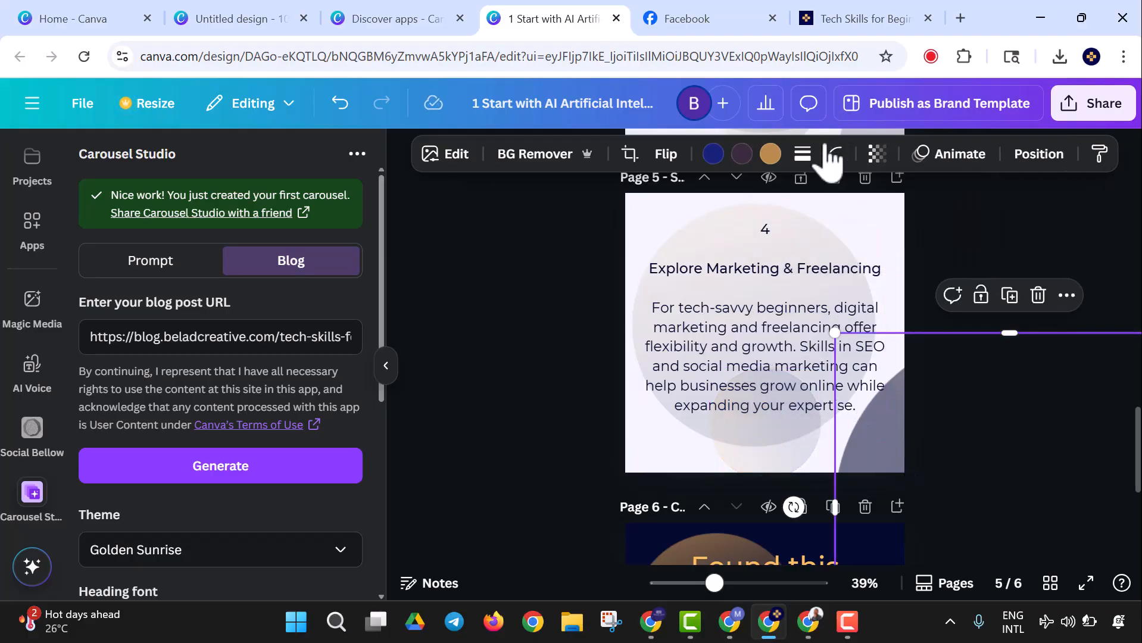
click(876, 154)
drag(918, 227, 808, 227)
click(571, 342)
scroll(668, 413, up, 2)
Step: Change the page 6 "Found this useful?" text block's colour to the off-white document colour
scroll(675, 416, down, 5)
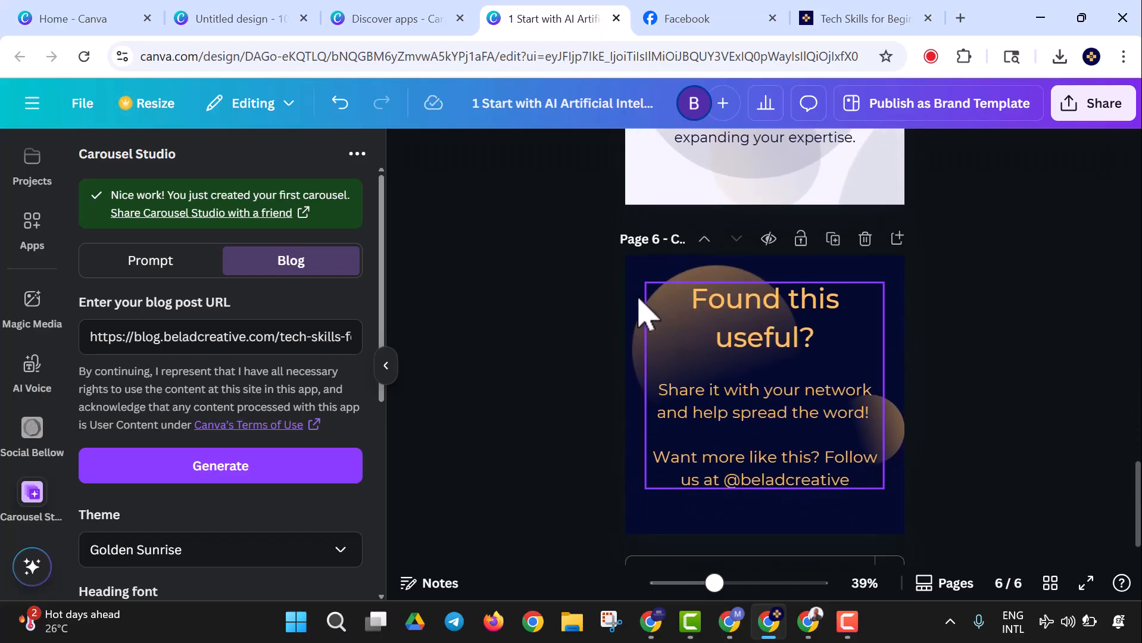
click(632, 286)
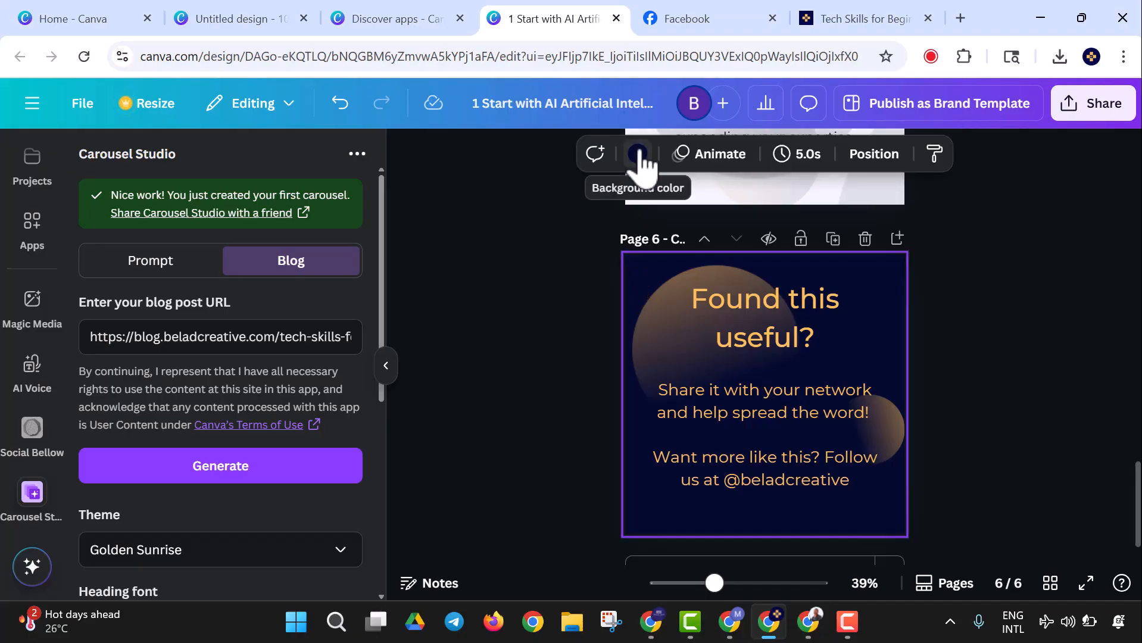
click(846, 372)
click(671, 155)
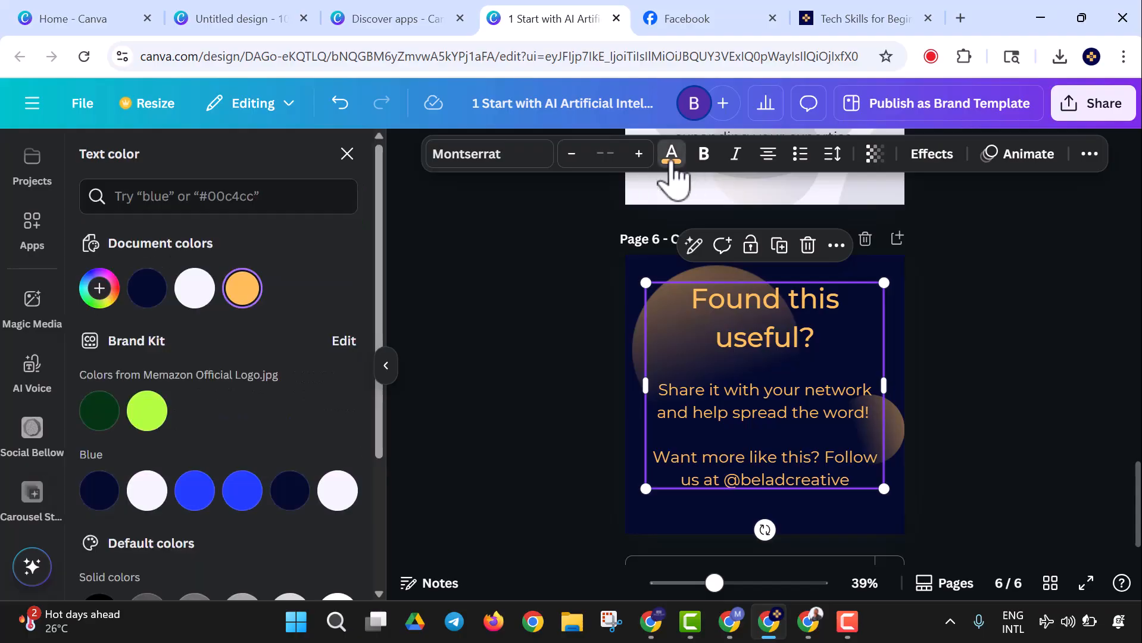
click(187, 290)
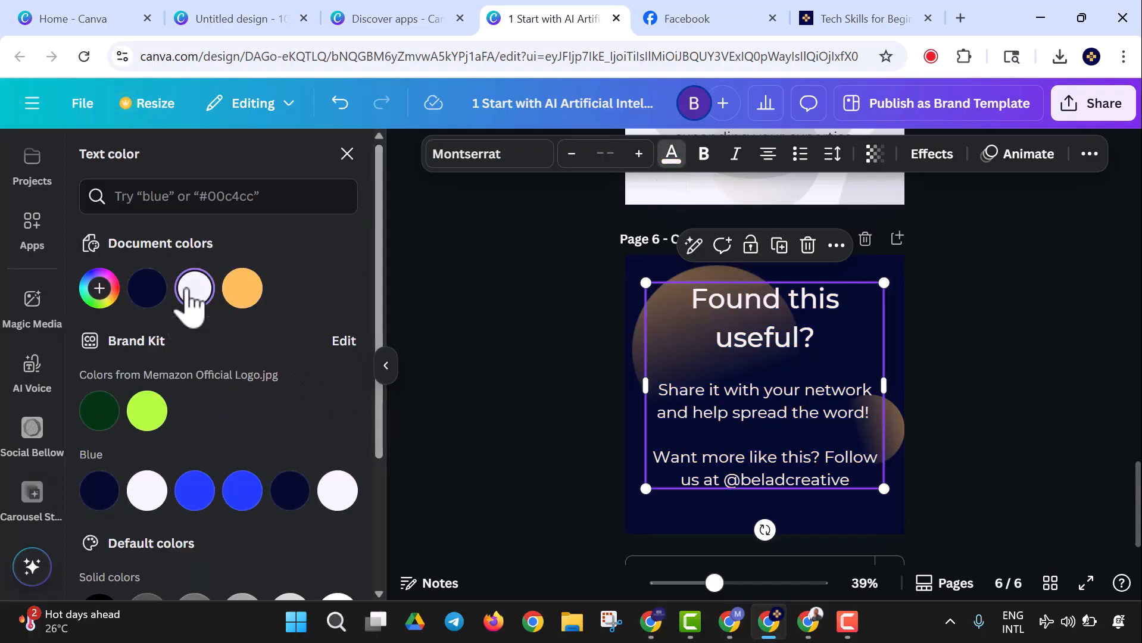
click(996, 400)
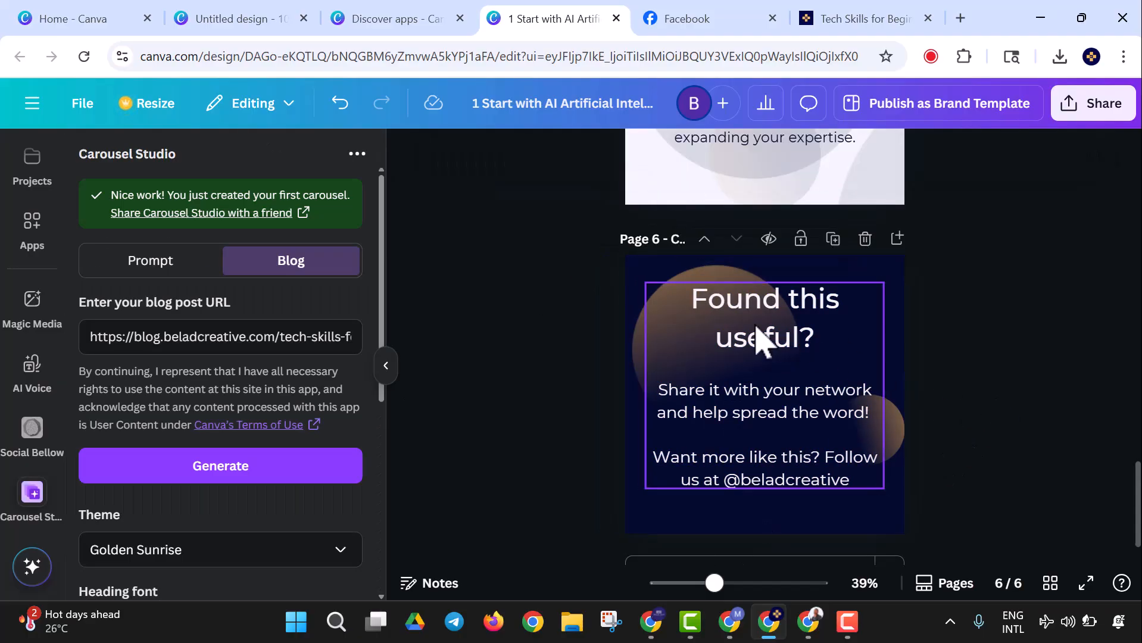
Step: Change all three colours of the large gradient circle on page 6 to the off-white from the Blue brand palette
click(722, 284)
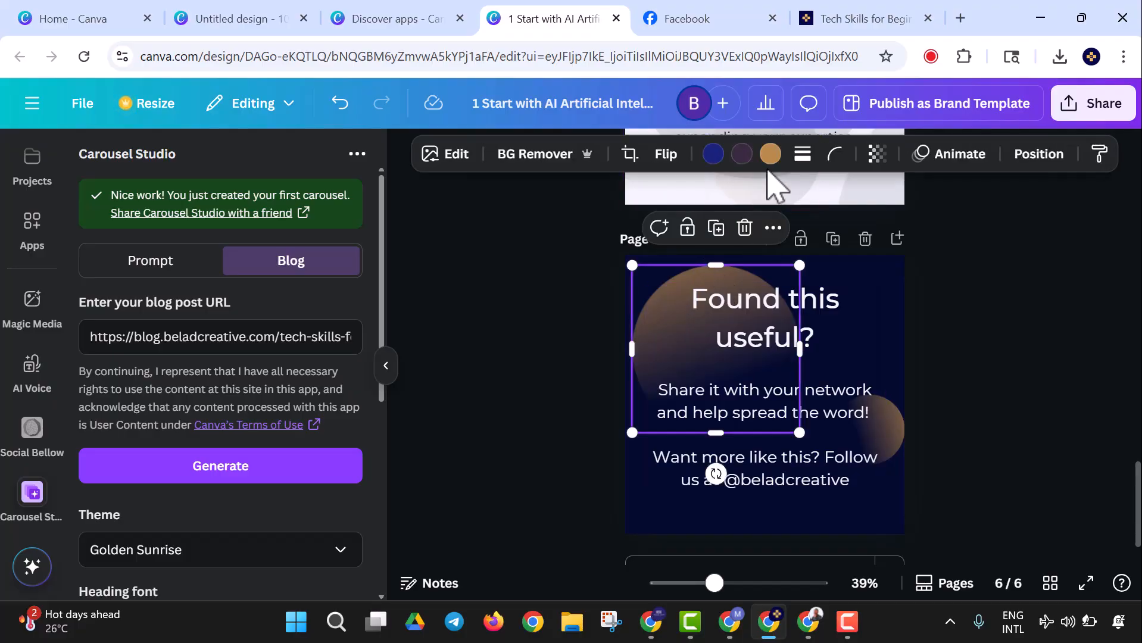
click(714, 154)
click(147, 489)
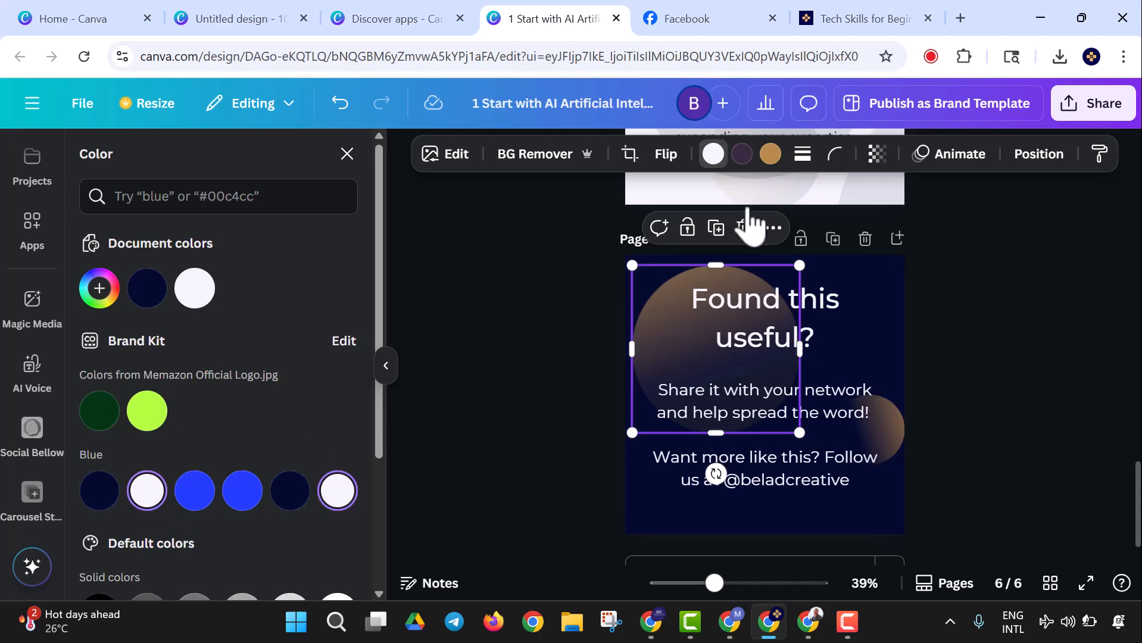
click(149, 496)
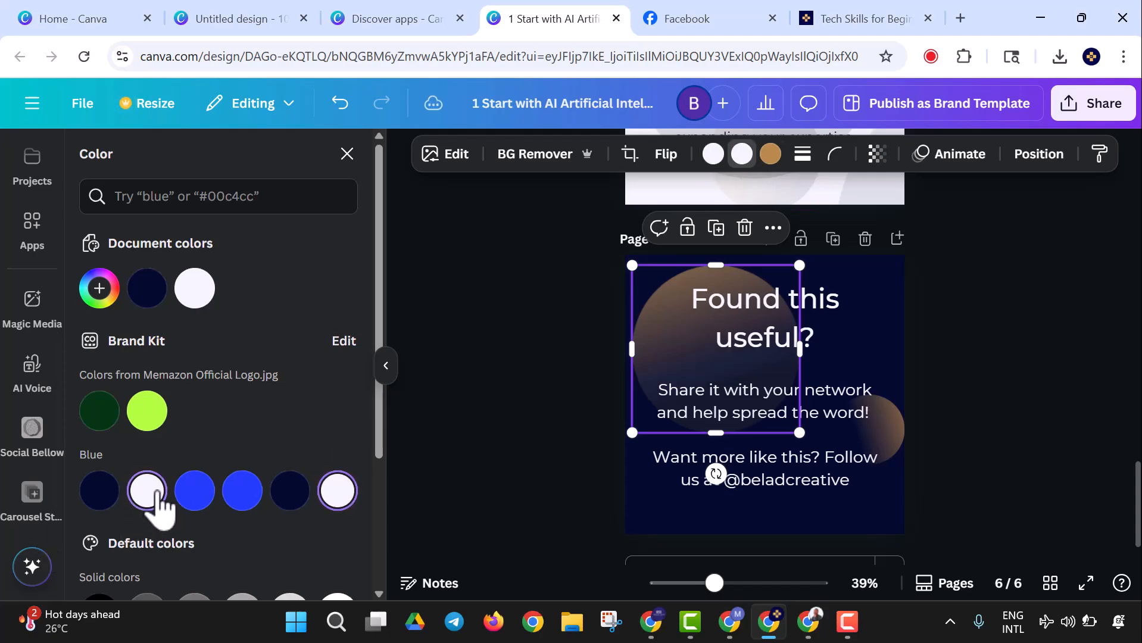
click(770, 171)
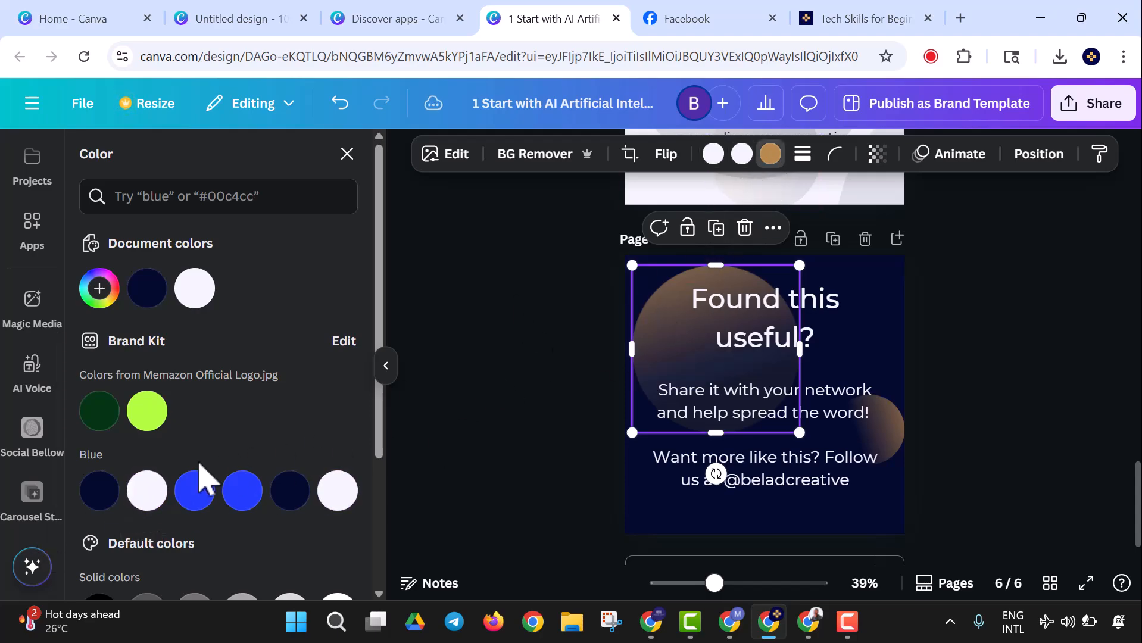
click(149, 491)
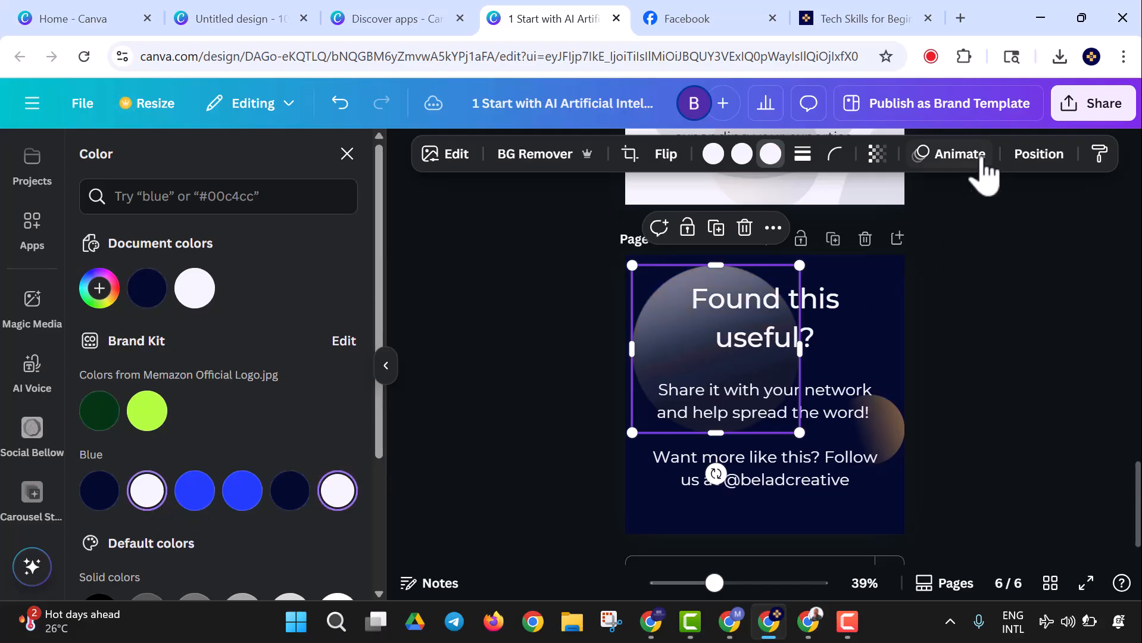
Step: Lower the transparency value of the large circle on page 6 to make it fainter
click(877, 154)
drag(924, 227, 856, 235)
click(903, 439)
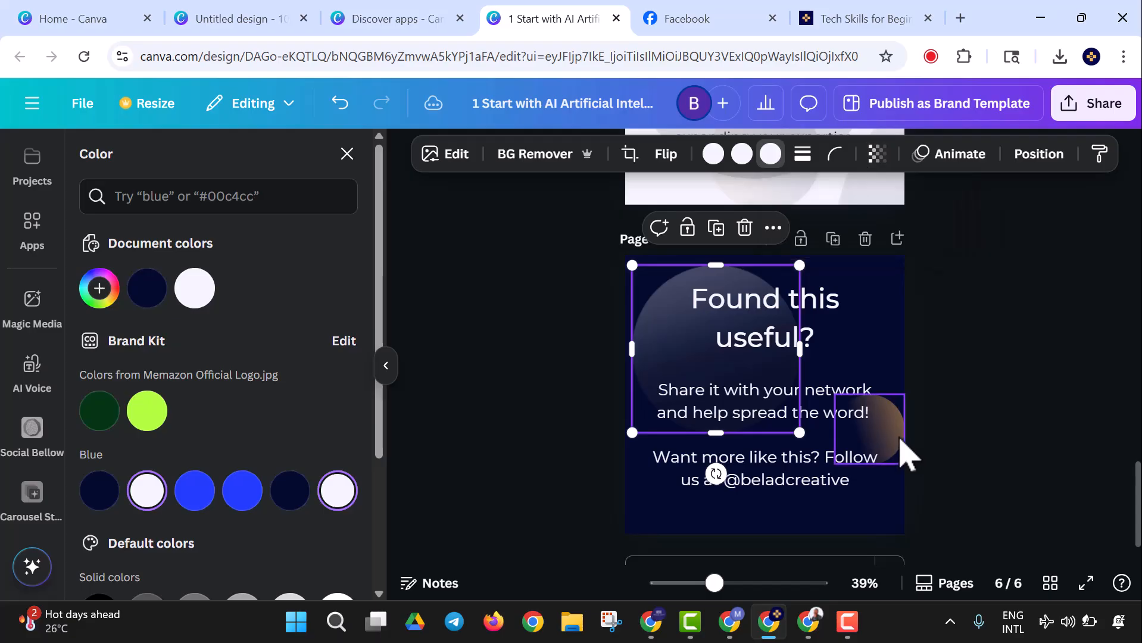
Step: Move the small orange circle on page 6 down into the lower-right corner and set its transparency value to 25
click(899, 441)
drag(899, 450, 907, 521)
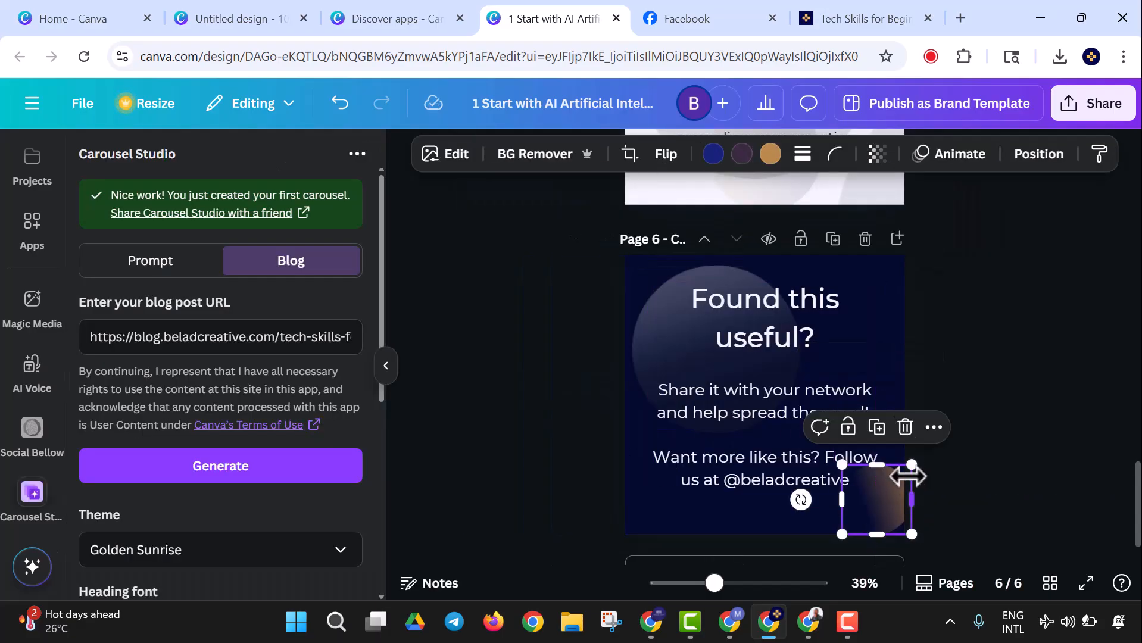
click(875, 153)
drag(917, 227, 824, 269)
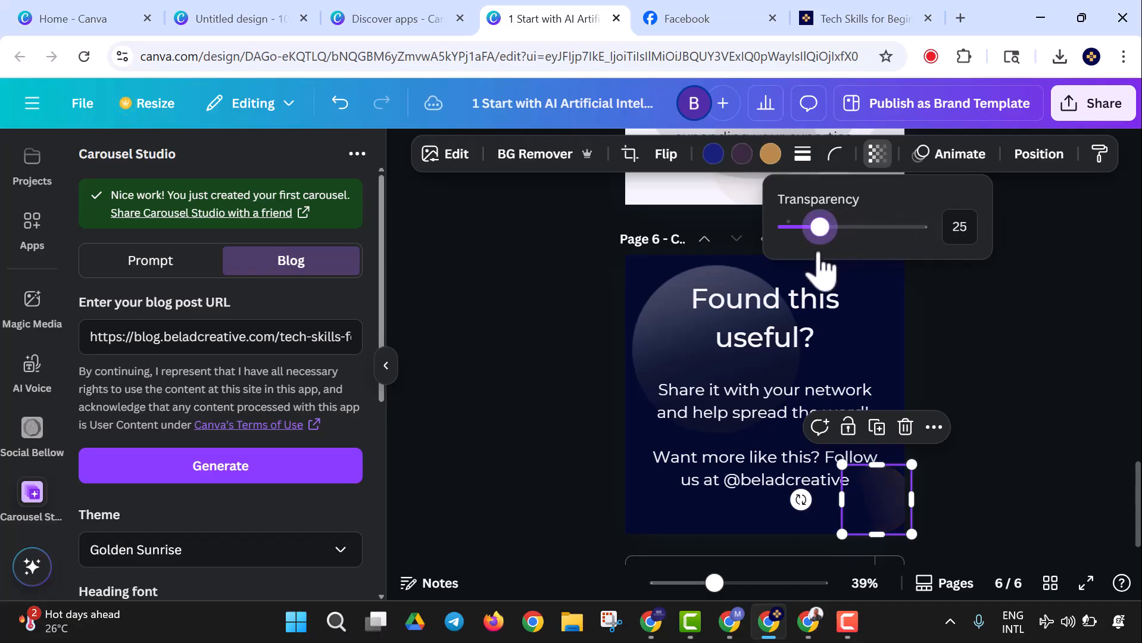
click(1043, 400)
Step: Rename the design as "A Carousel"
scroll(1045, 401, up, 10)
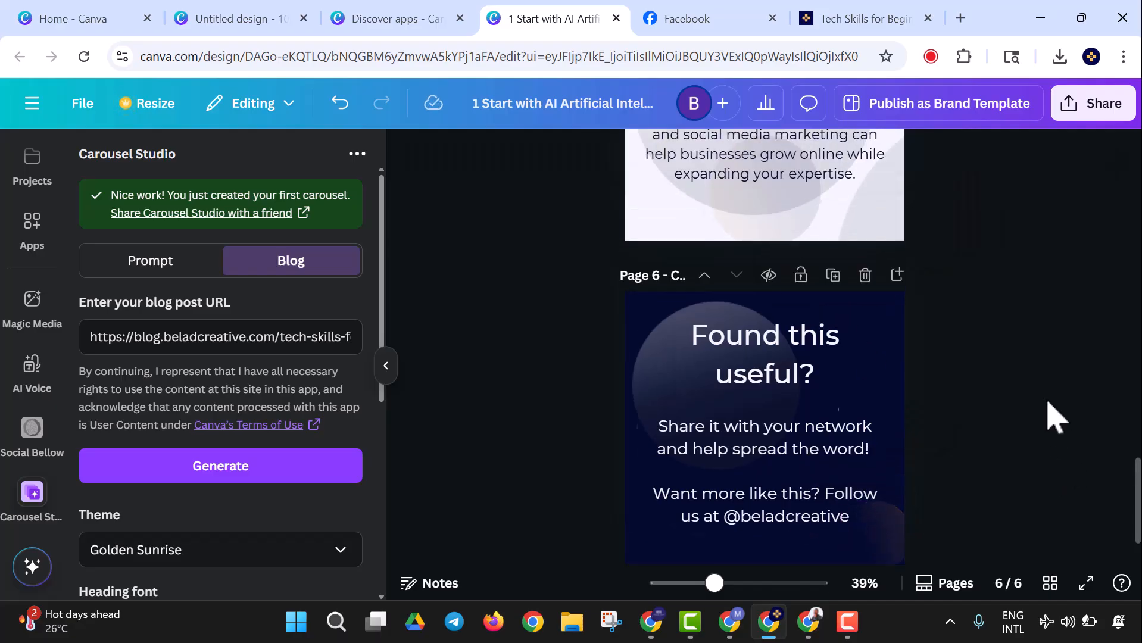
scroll(1046, 401, up, 8)
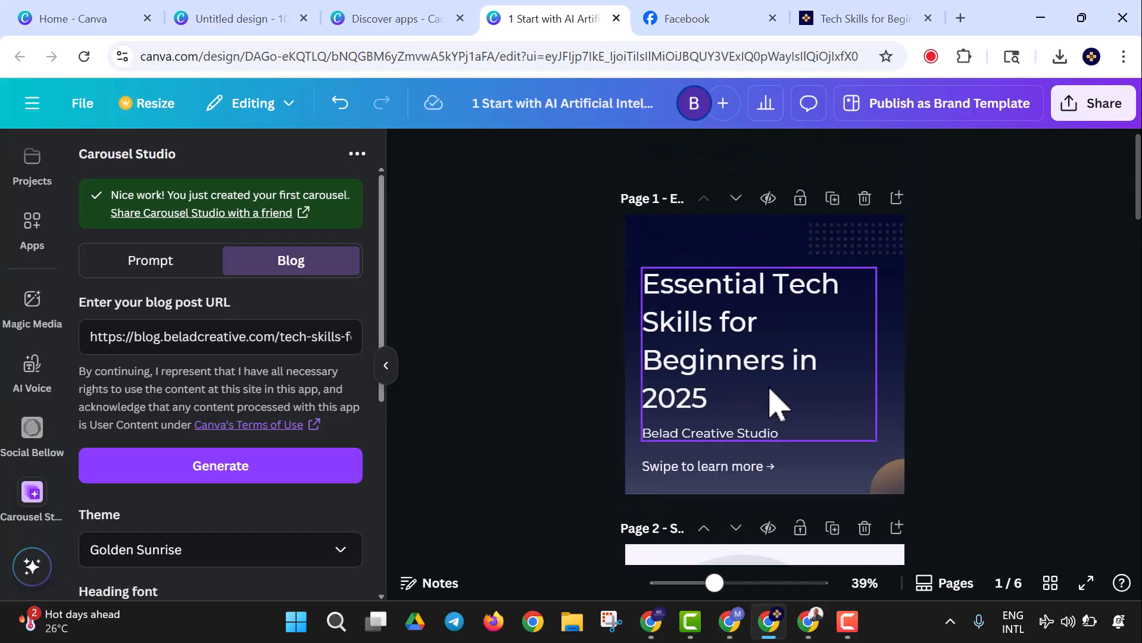
click(574, 115)
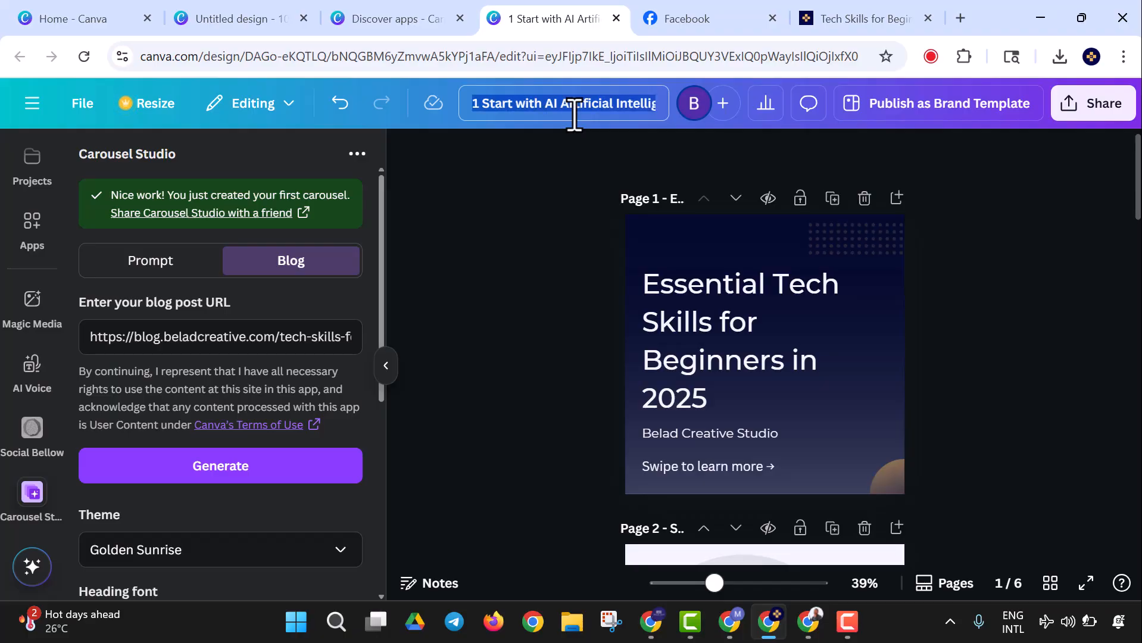
key(BackSpace)
text(A Carousel)
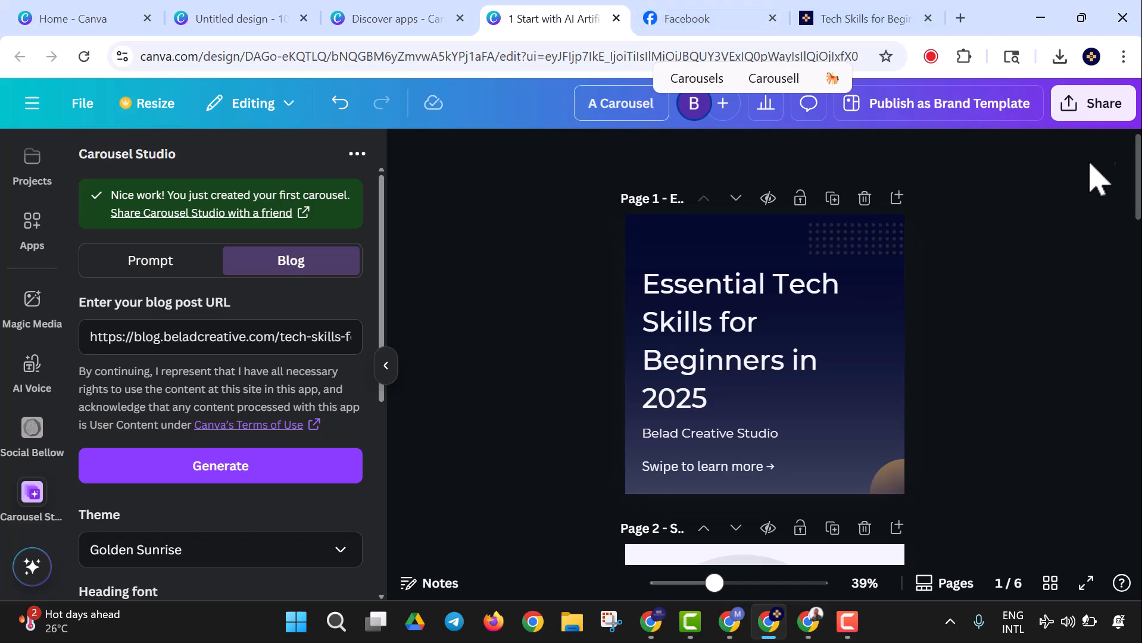
Step: Download all six pages of the carousel as PNG images at 800 × 800 px
click(1111, 124)
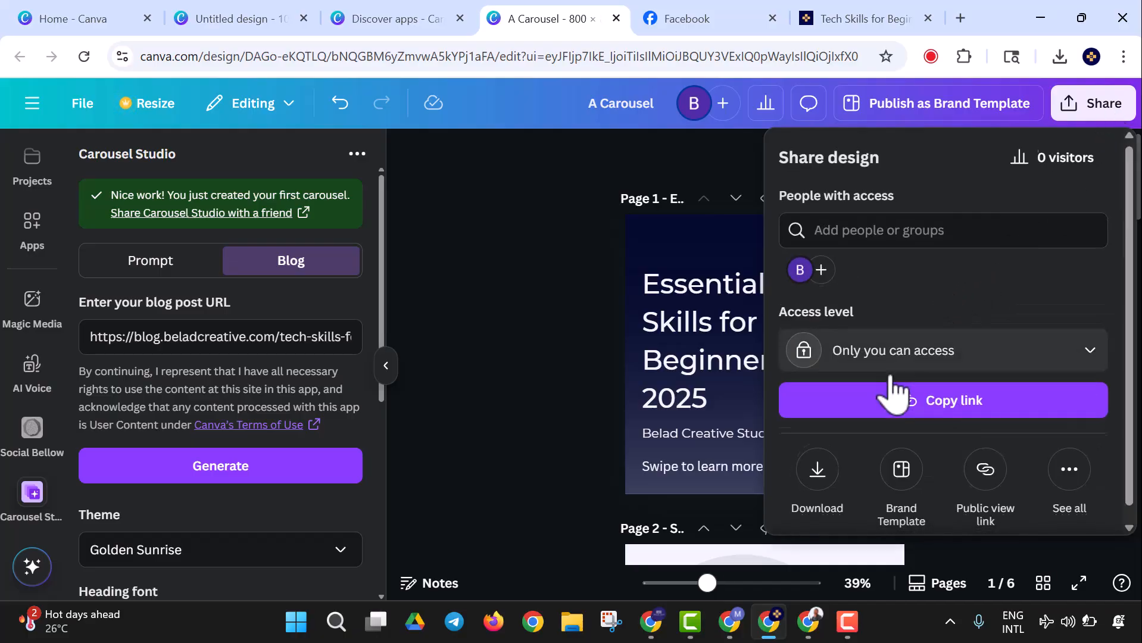
click(817, 471)
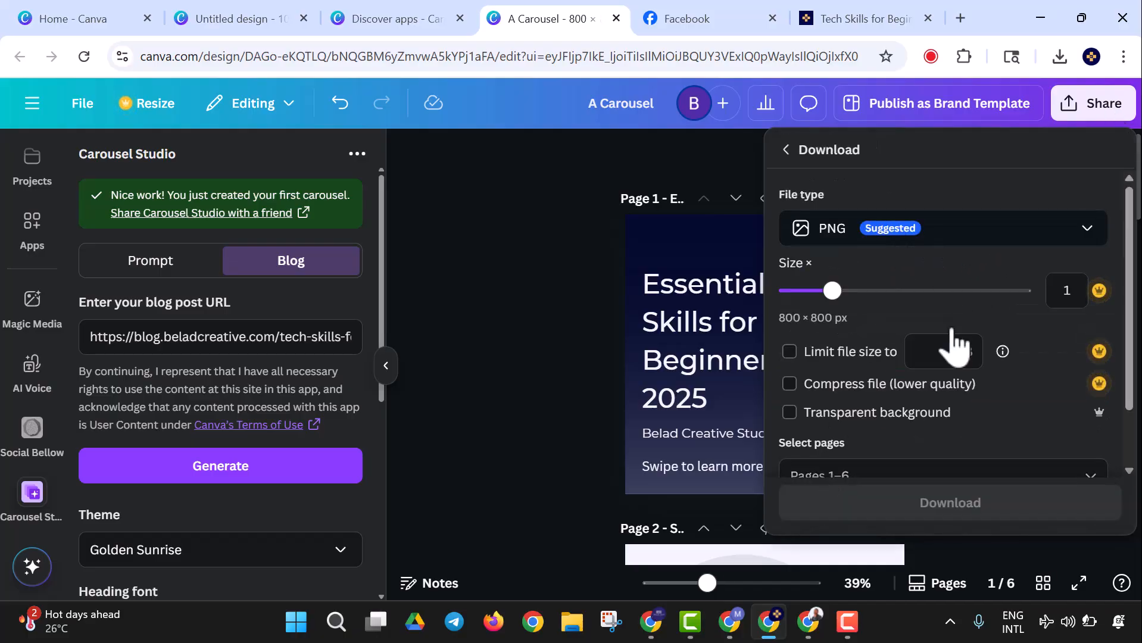
scroll(896, 417, down, 2)
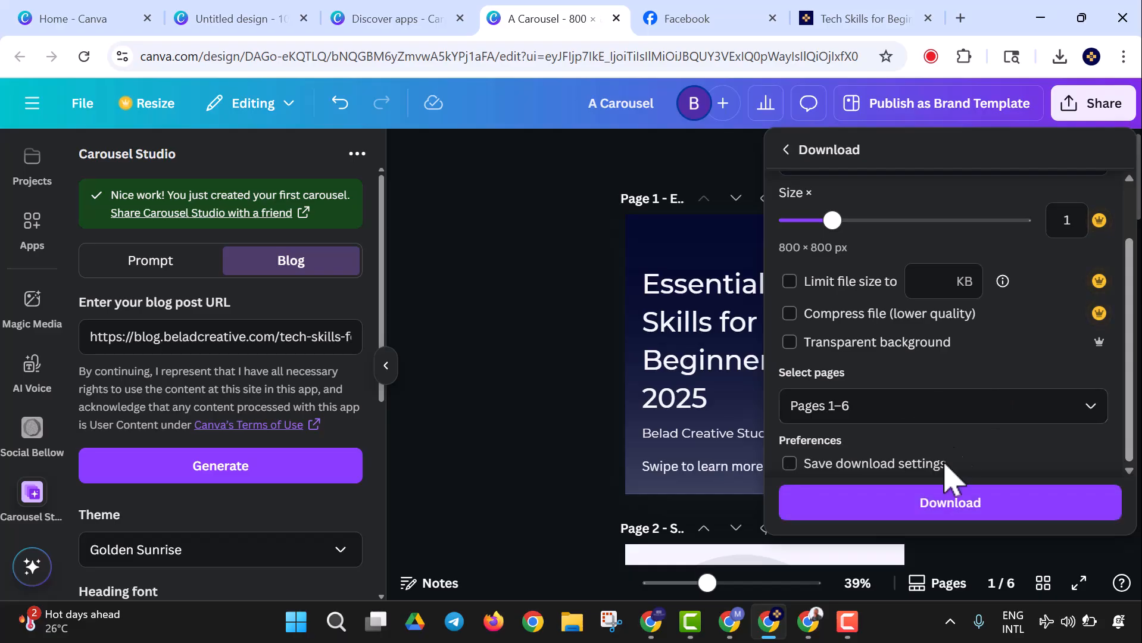
click(957, 506)
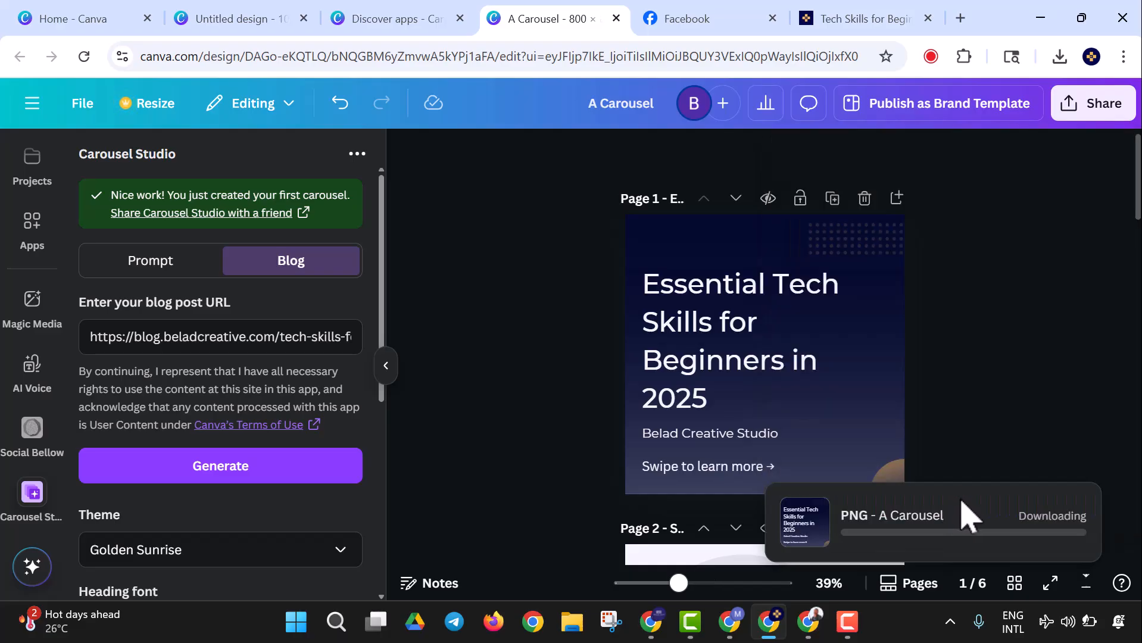
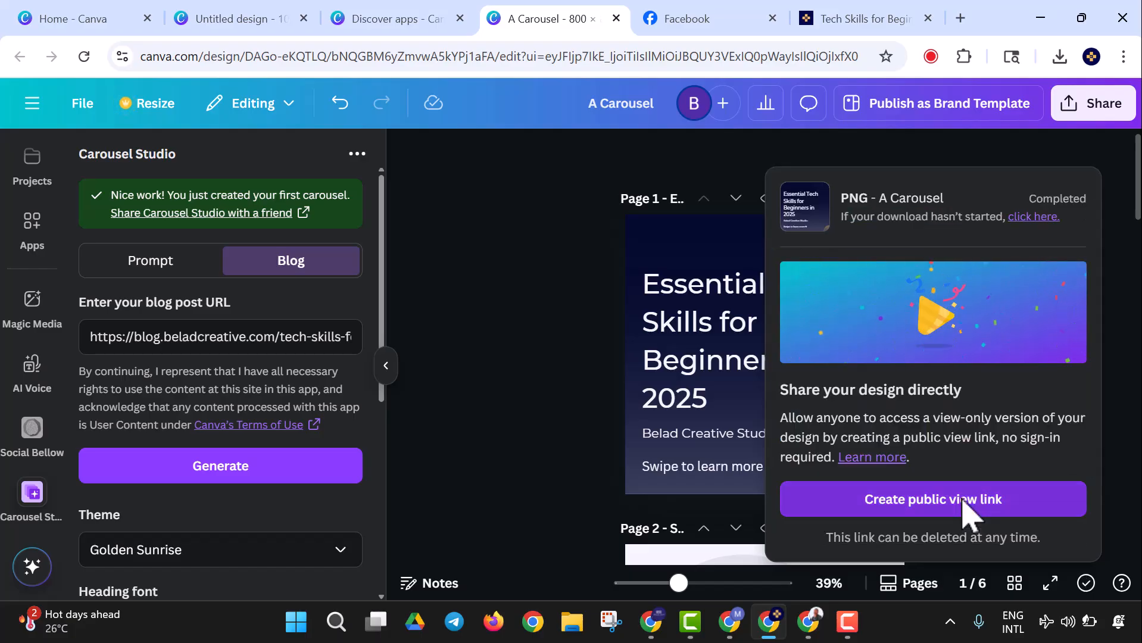
Step: Download pages 1–6 of the carousel again as a PDF Standard file
click(1106, 104)
click(834, 476)
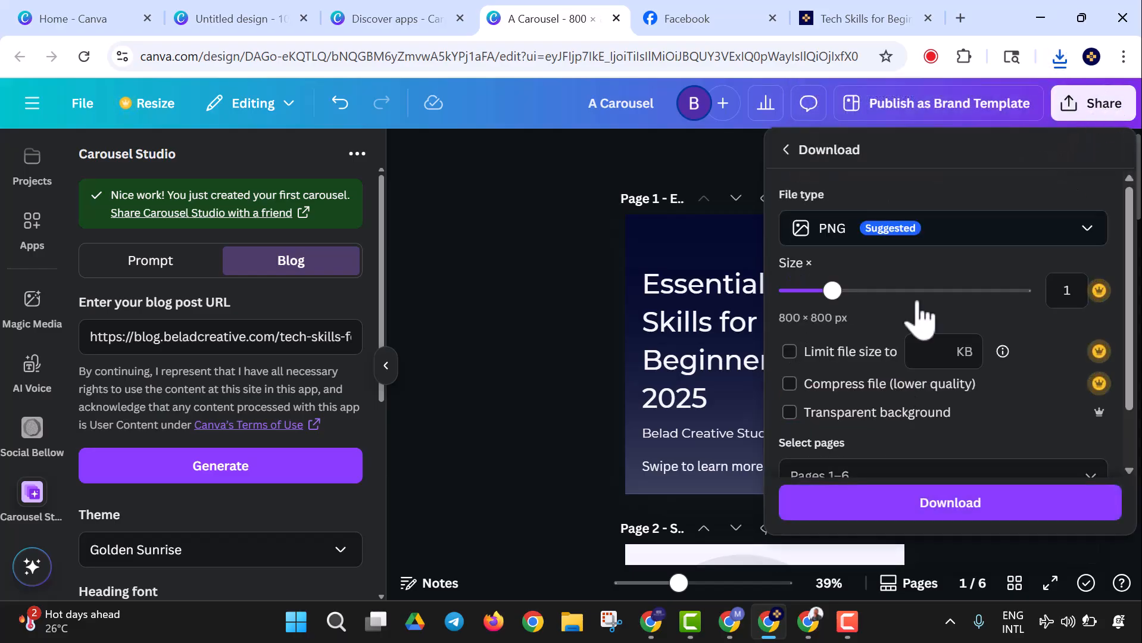
scroll(912, 306, down, 2)
scroll(929, 349, up, 2)
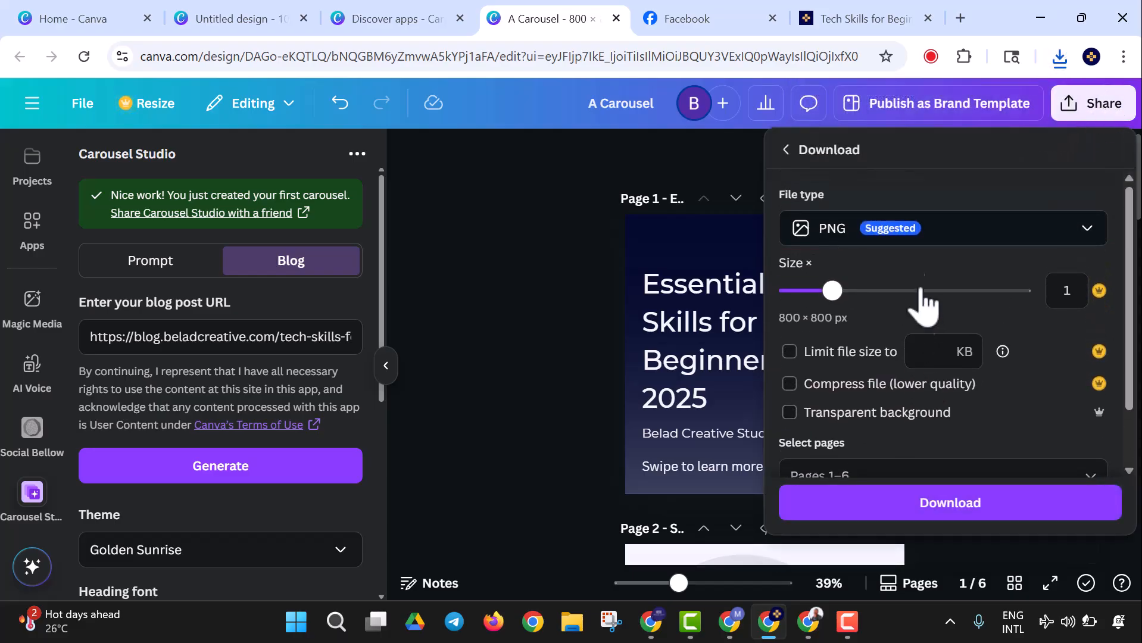
click(947, 229)
click(893, 405)
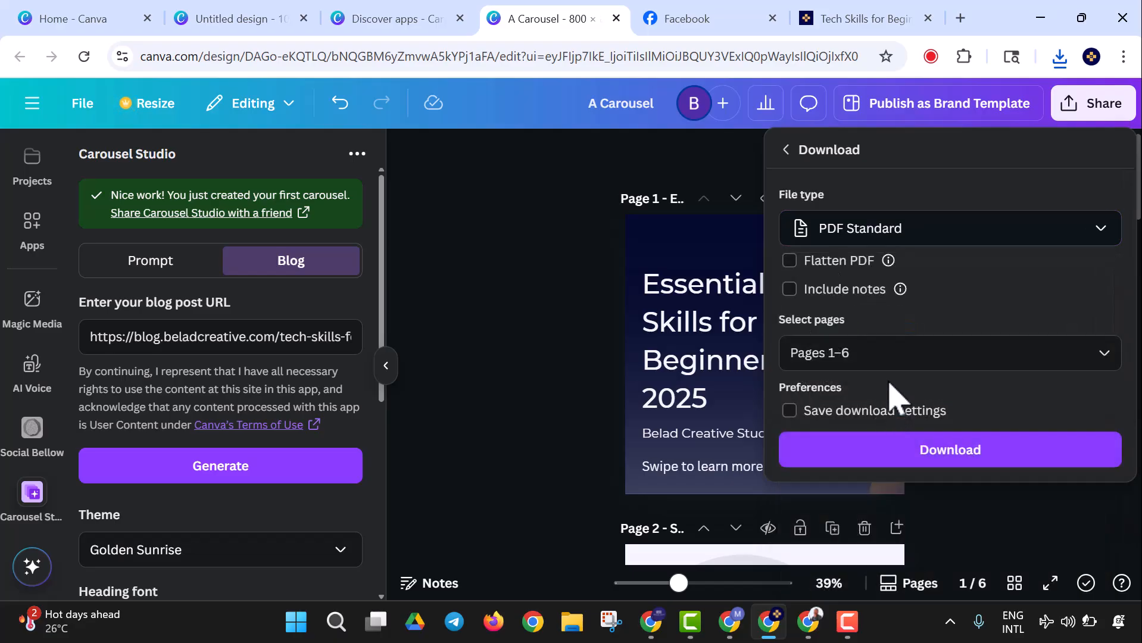
click(941, 465)
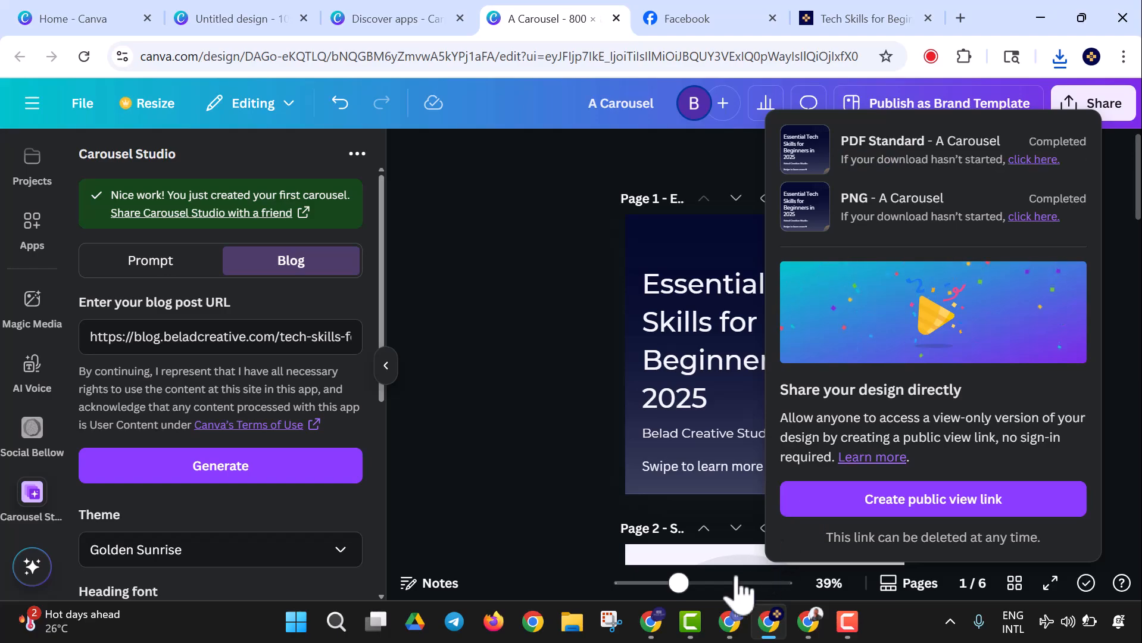
Step: Open the A Carousel PDF from the Downloads folder in File Explorer, review its pages through to the last one, and close it
click(579, 630)
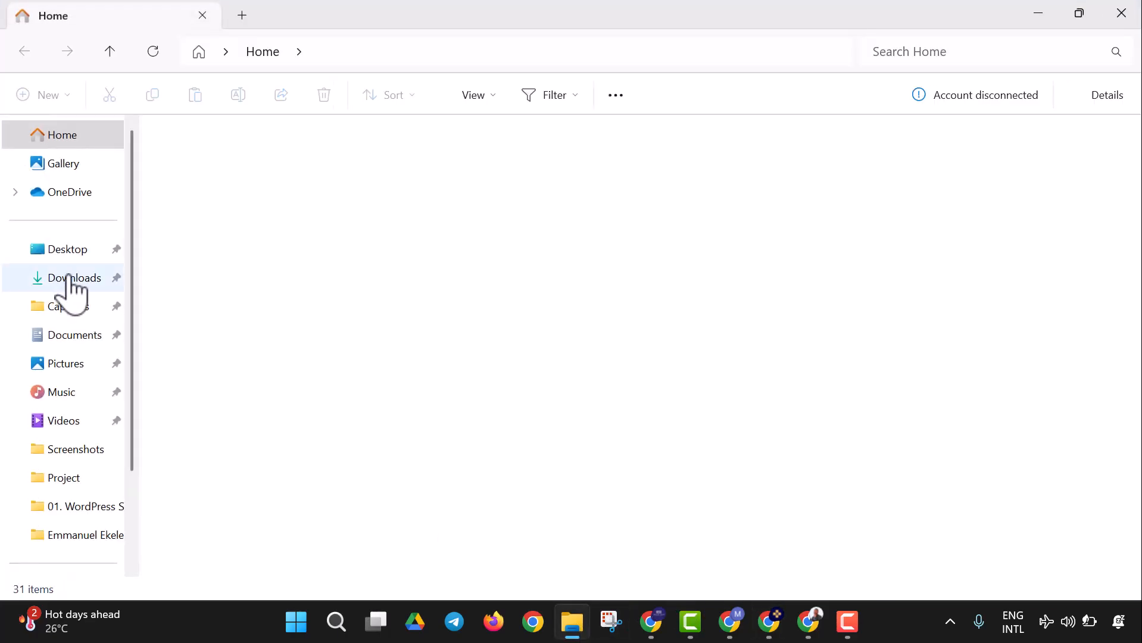
click(70, 279)
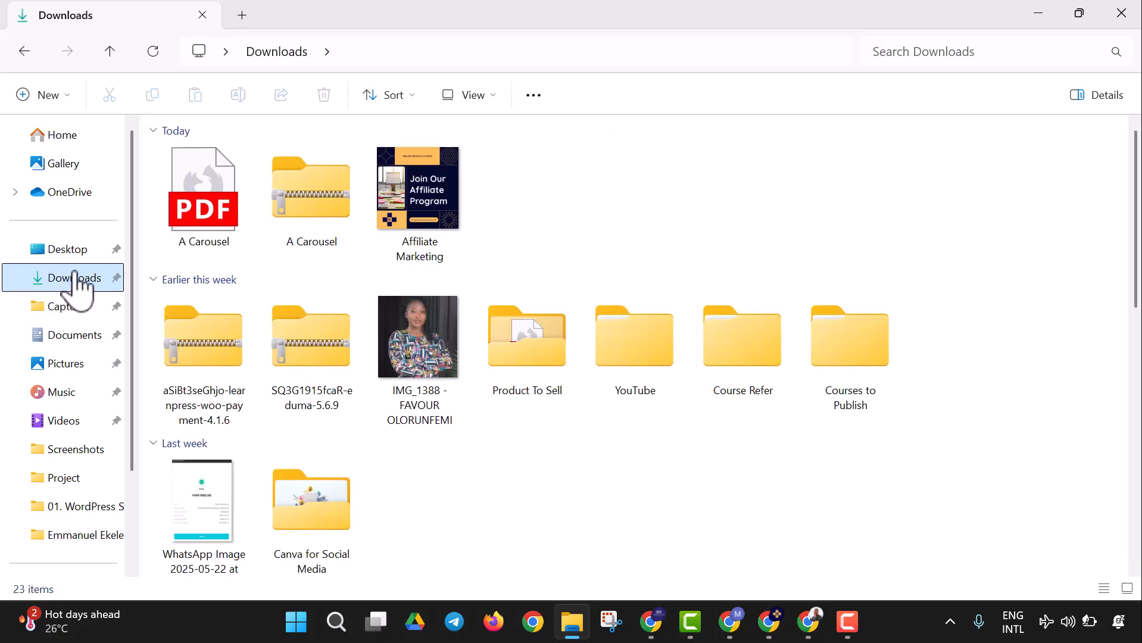
click(206, 226)
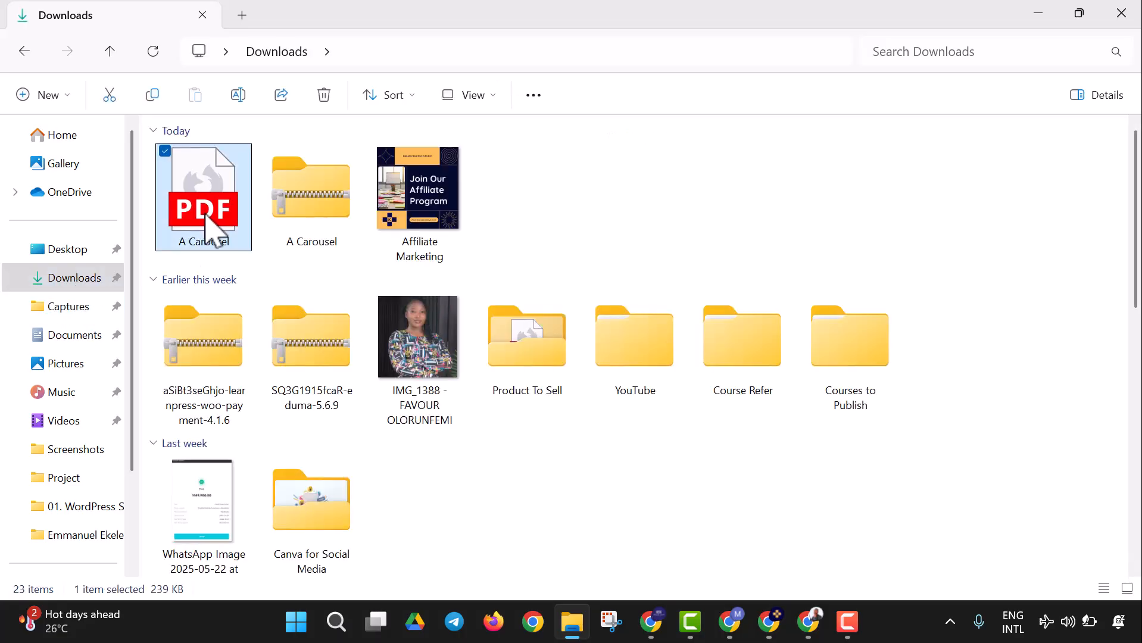
double_click(203, 208)
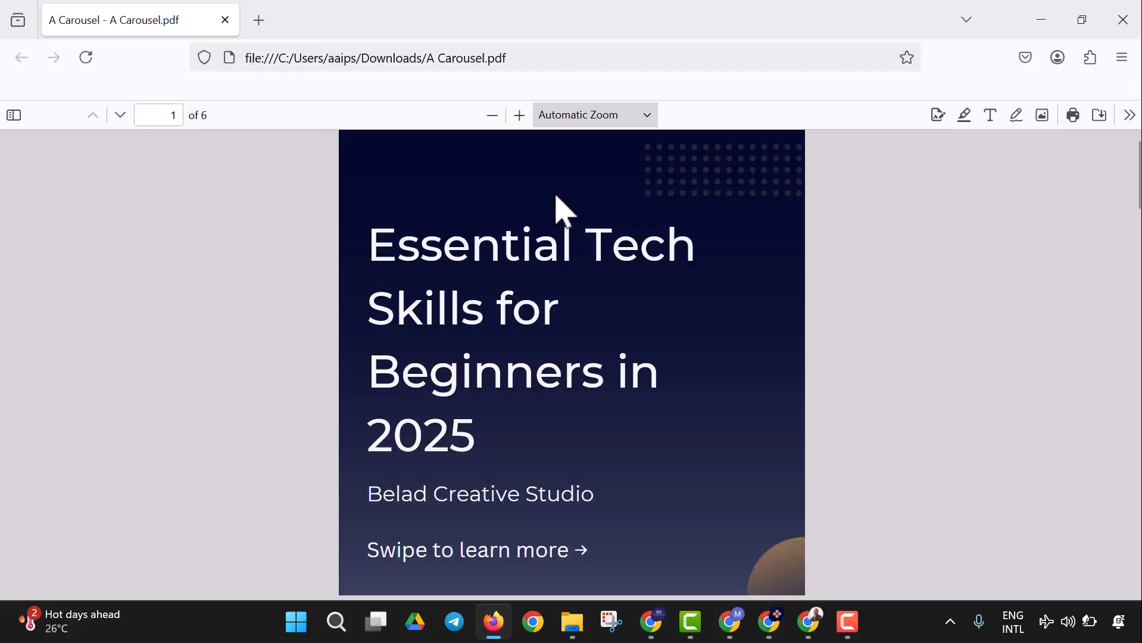
scroll(557, 202, down, 10)
scroll(560, 215, down, 12)
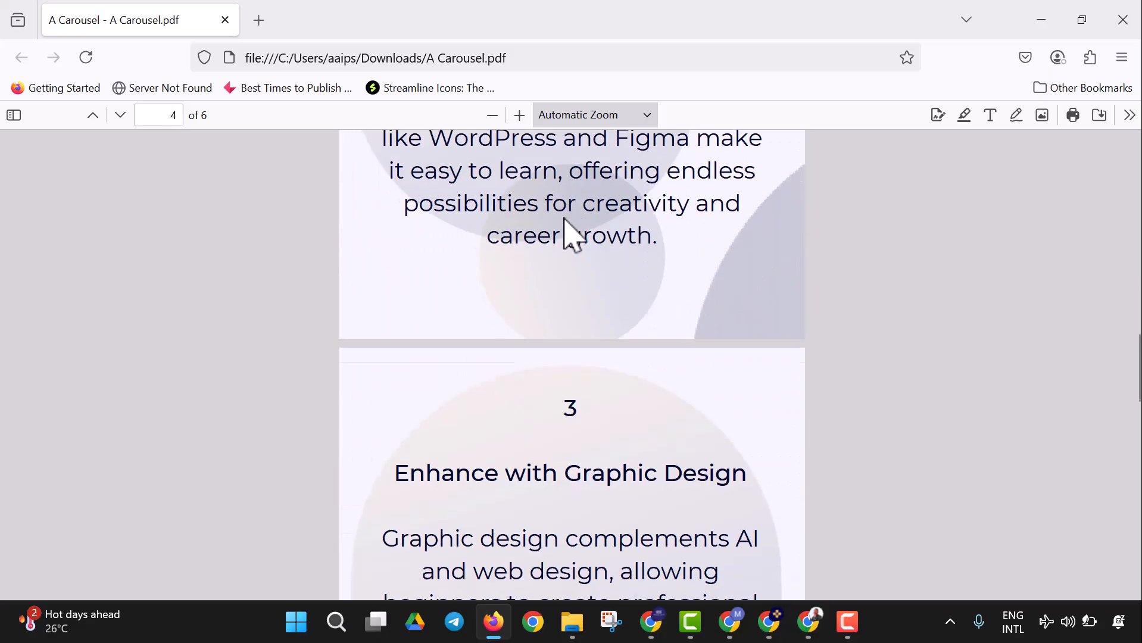
scroll(569, 236, down, 15)
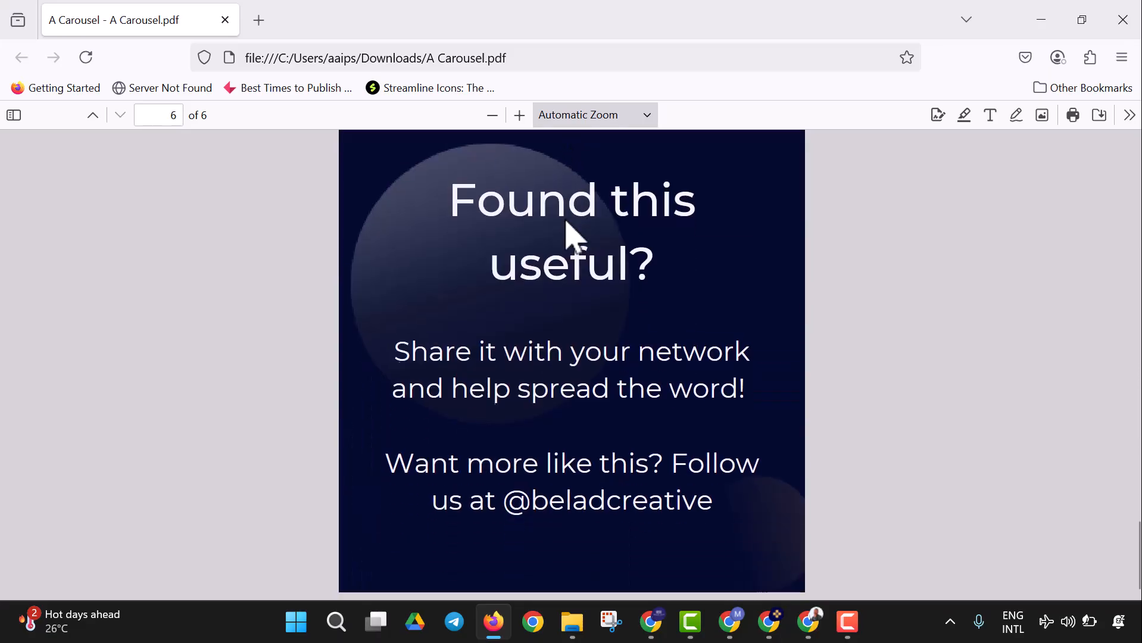
click(1123, 20)
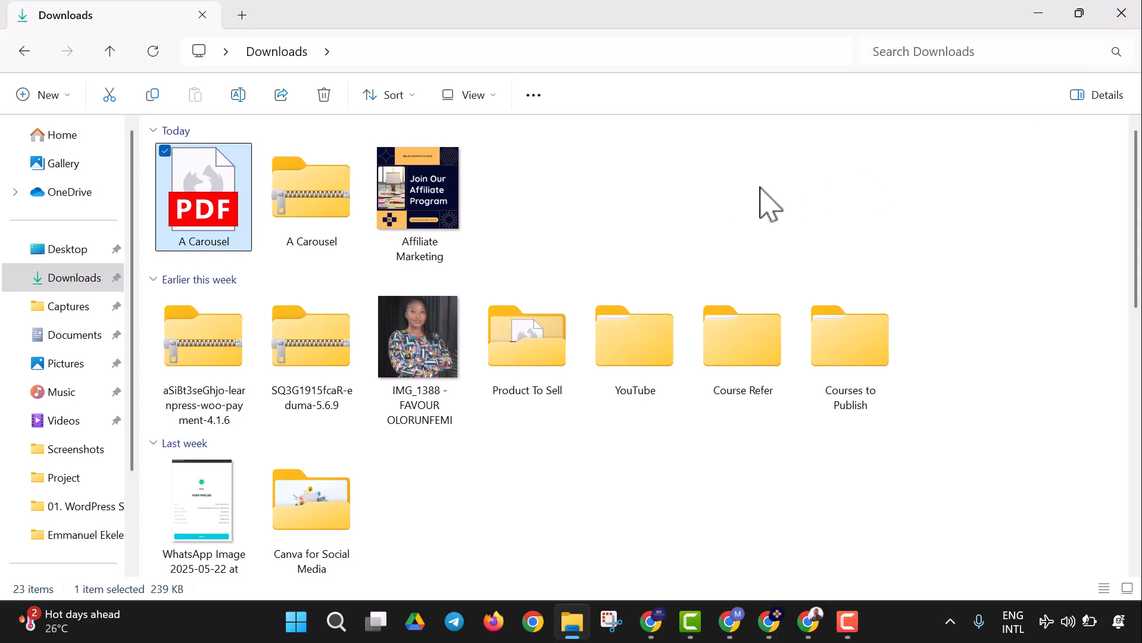
Step: Extract the A Carousel zip to an A Carousel folder in Downloads and show the extracted images as large thumbnails
click(324, 234)
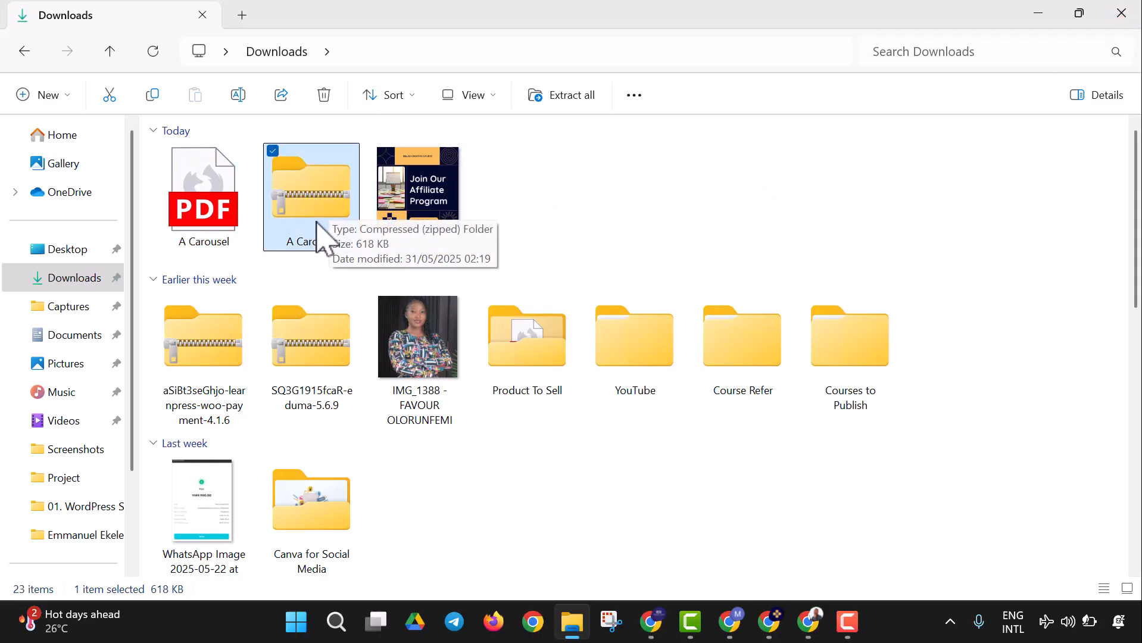
right_click(333, 196)
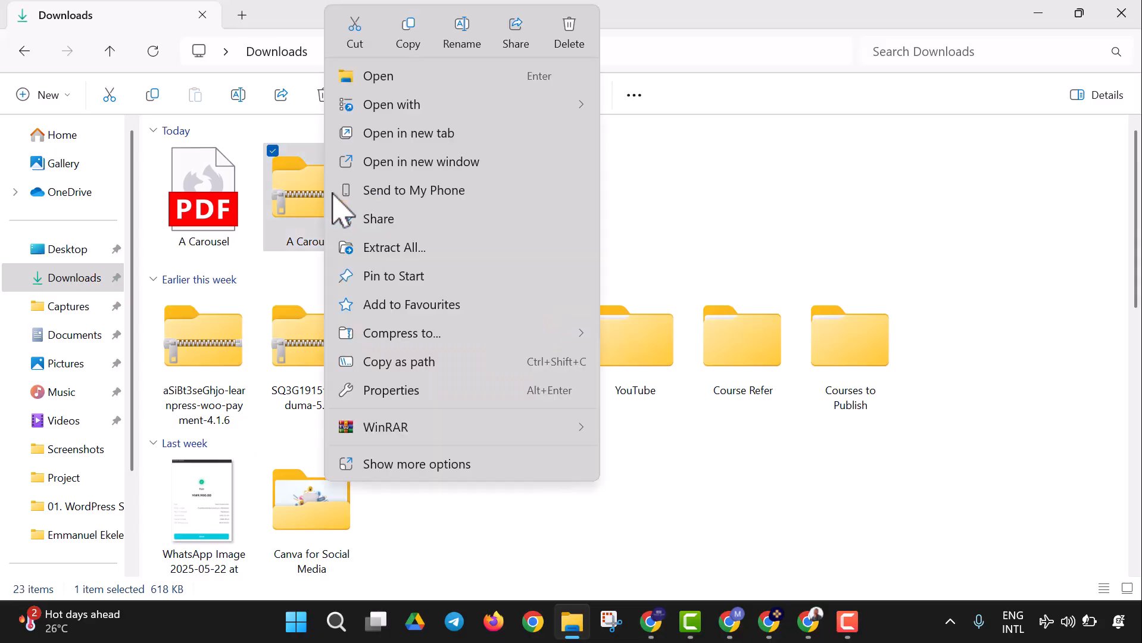
click(383, 249)
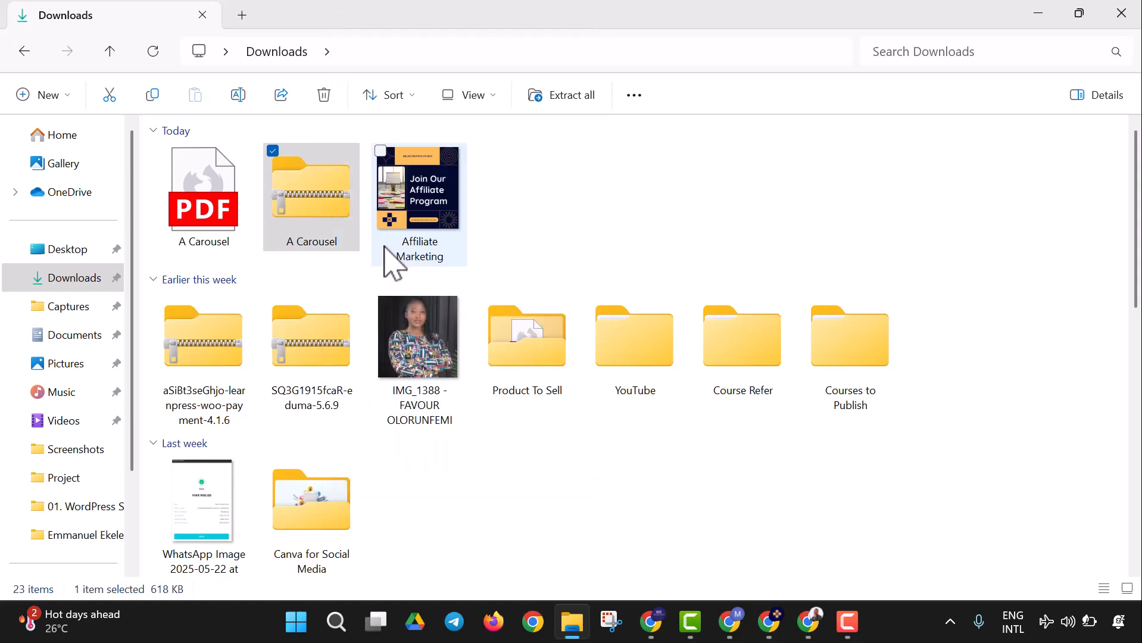
click(721, 498)
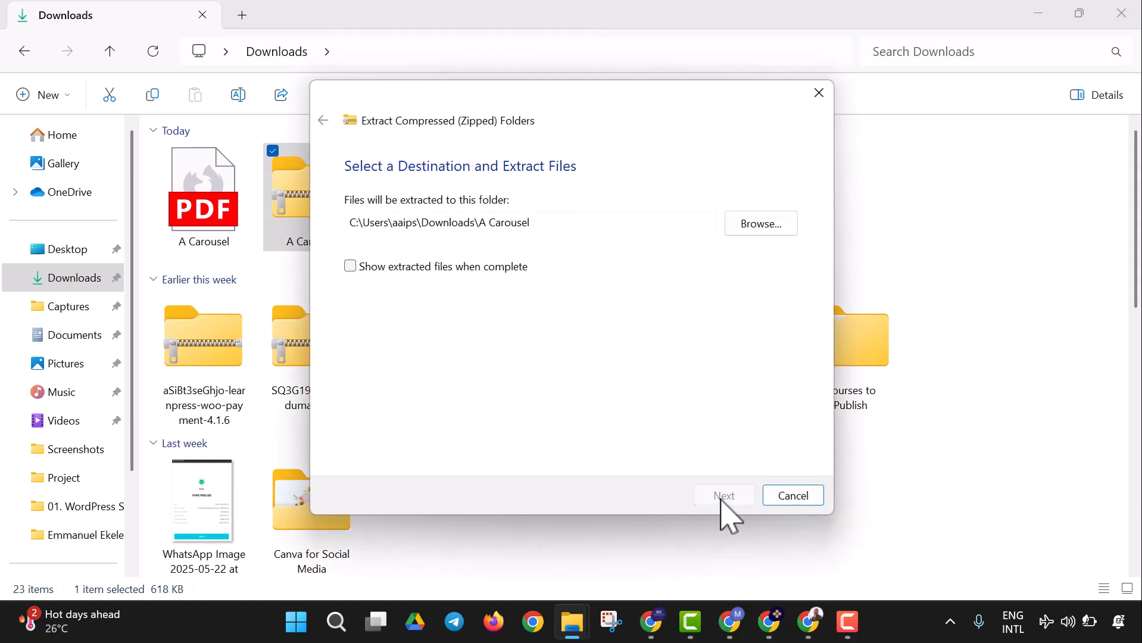
double_click(543, 222)
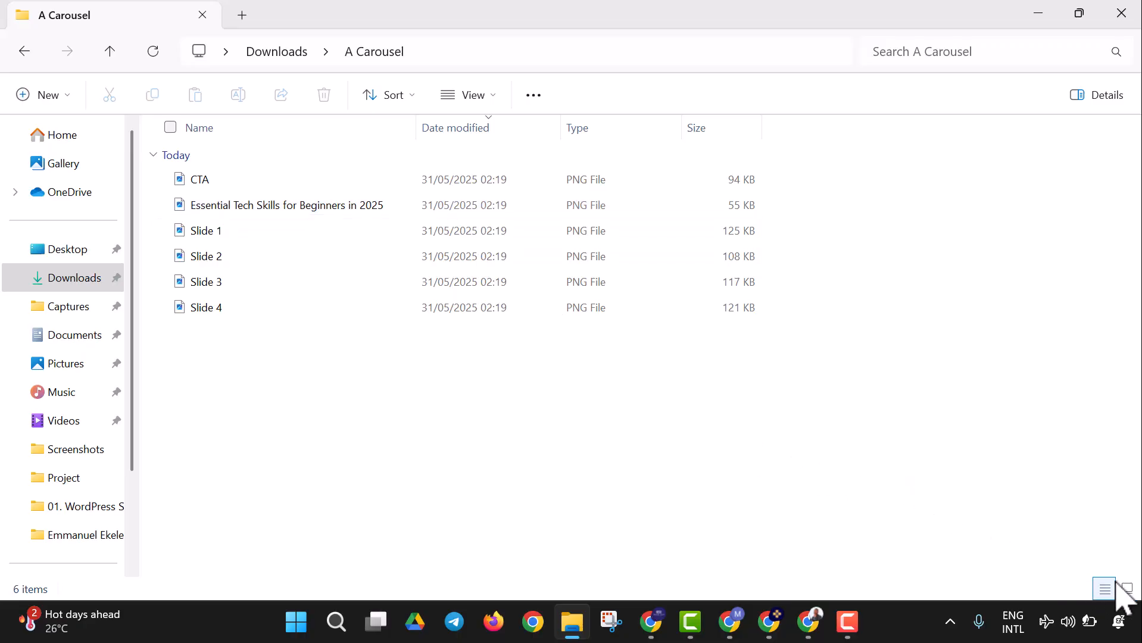
click(1135, 588)
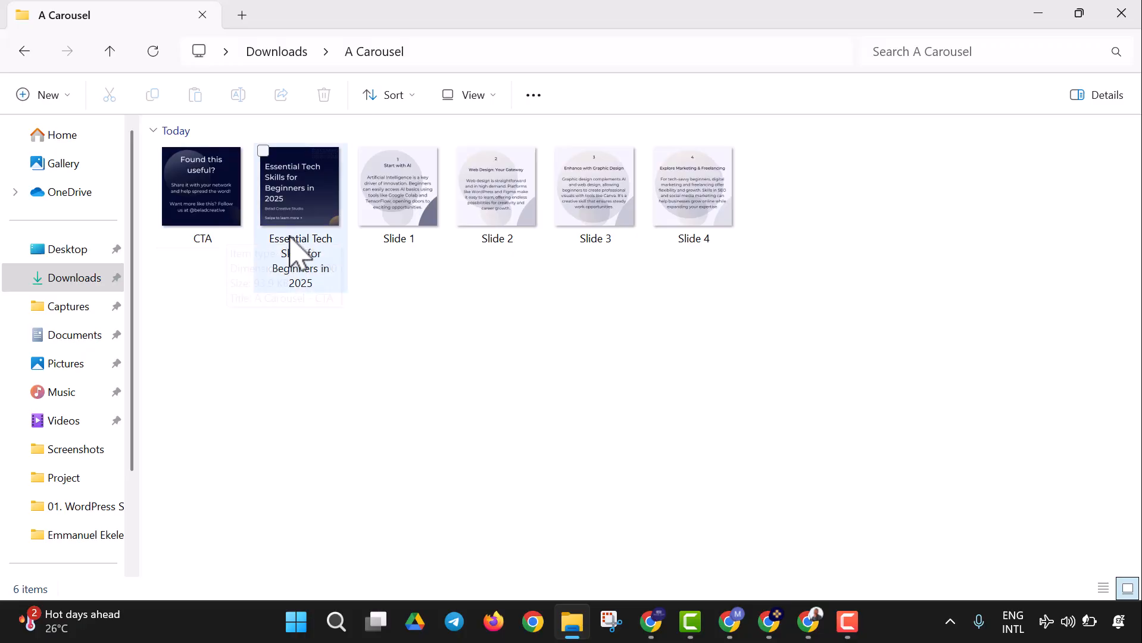
click(212, 206)
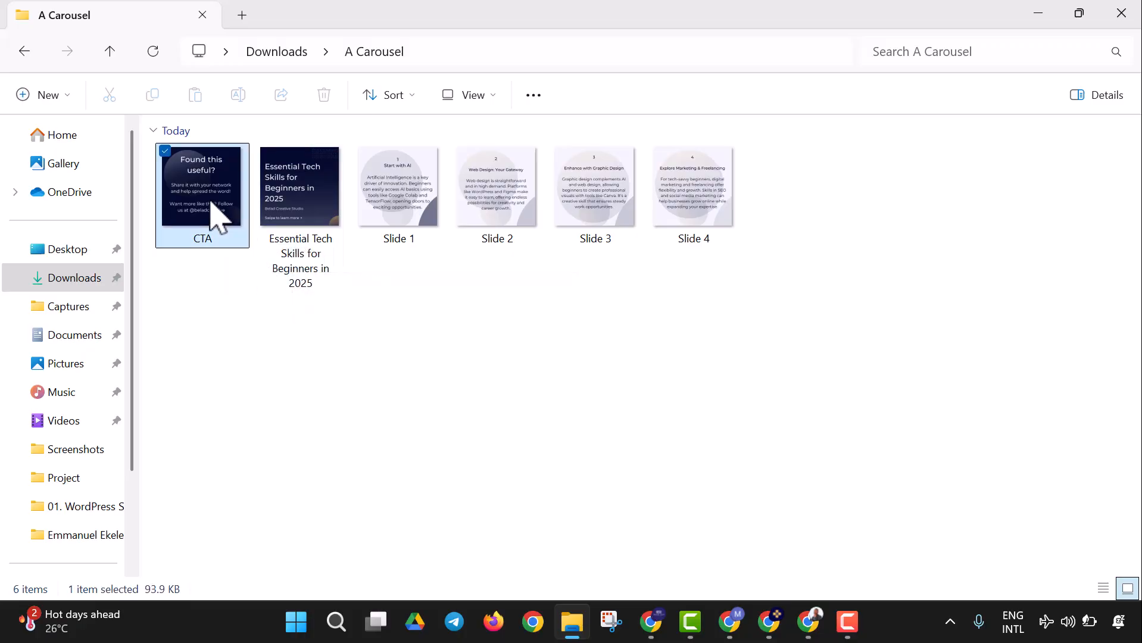
right_click(213, 207)
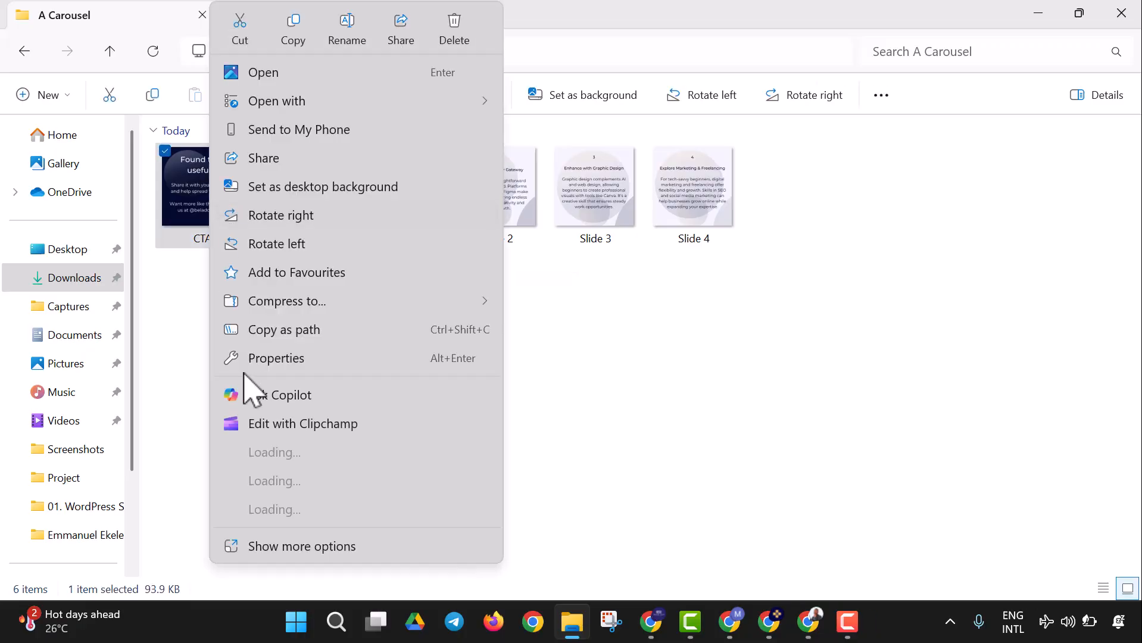
click(196, 372)
Step: Rename the "Essential Tech Skills for Beginners in 2025" image to .Cover
click(308, 241)
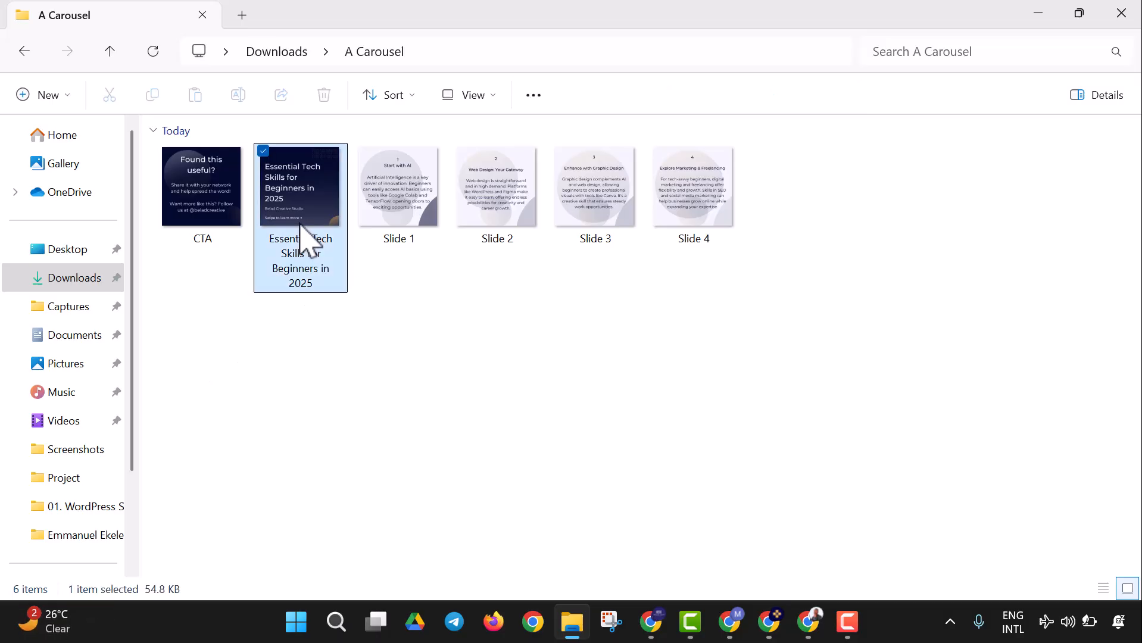
right_click(313, 235)
click(435, 36)
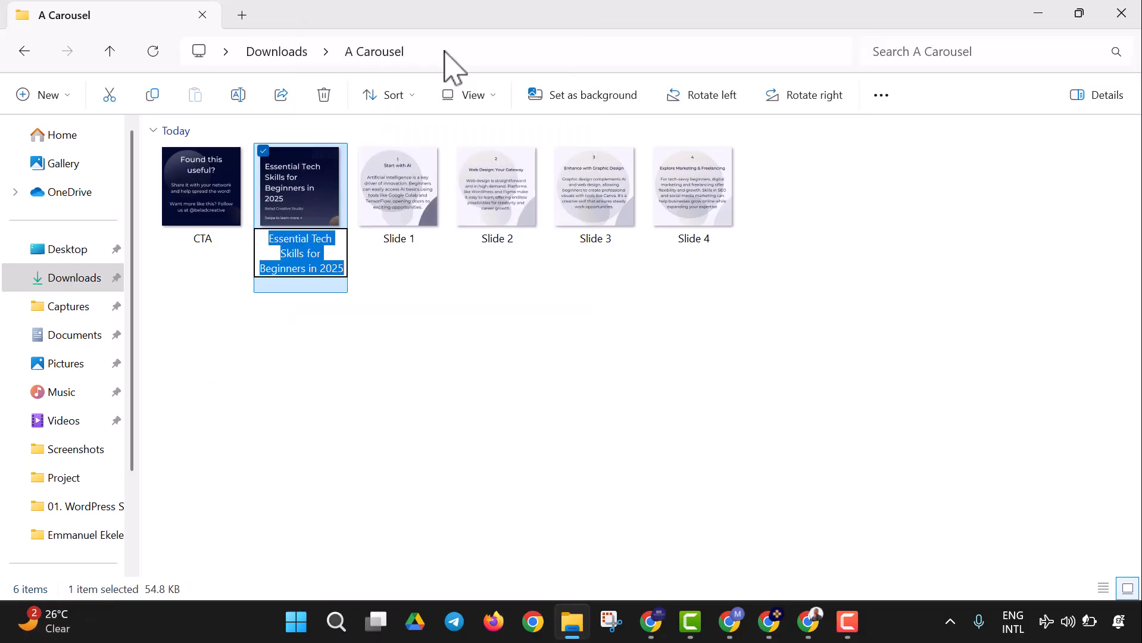
text(S)
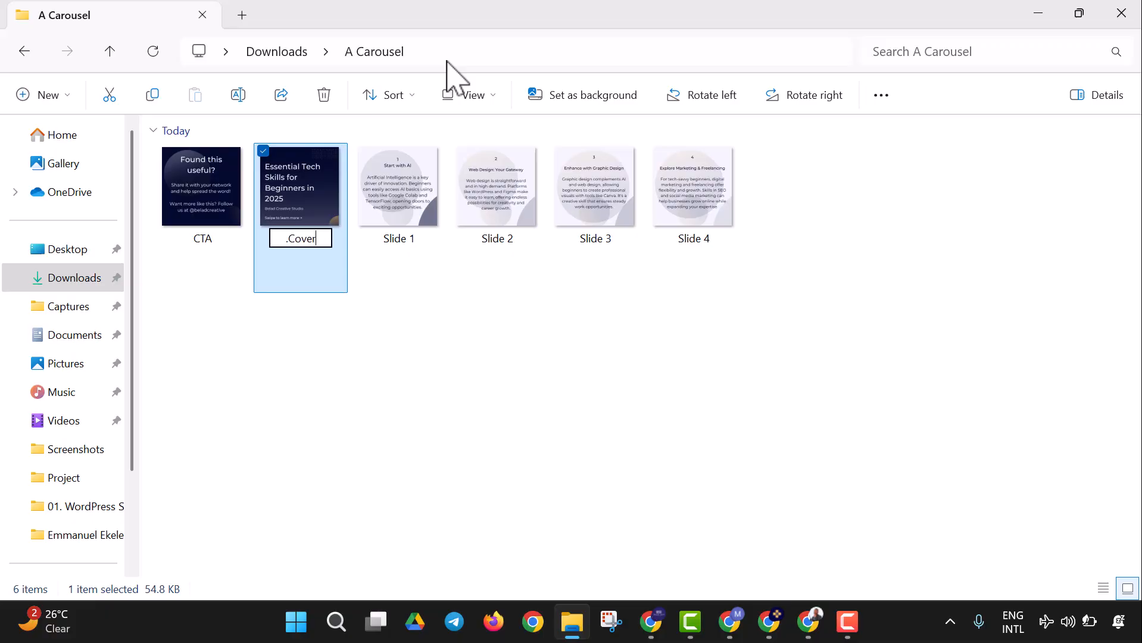
key(Return)
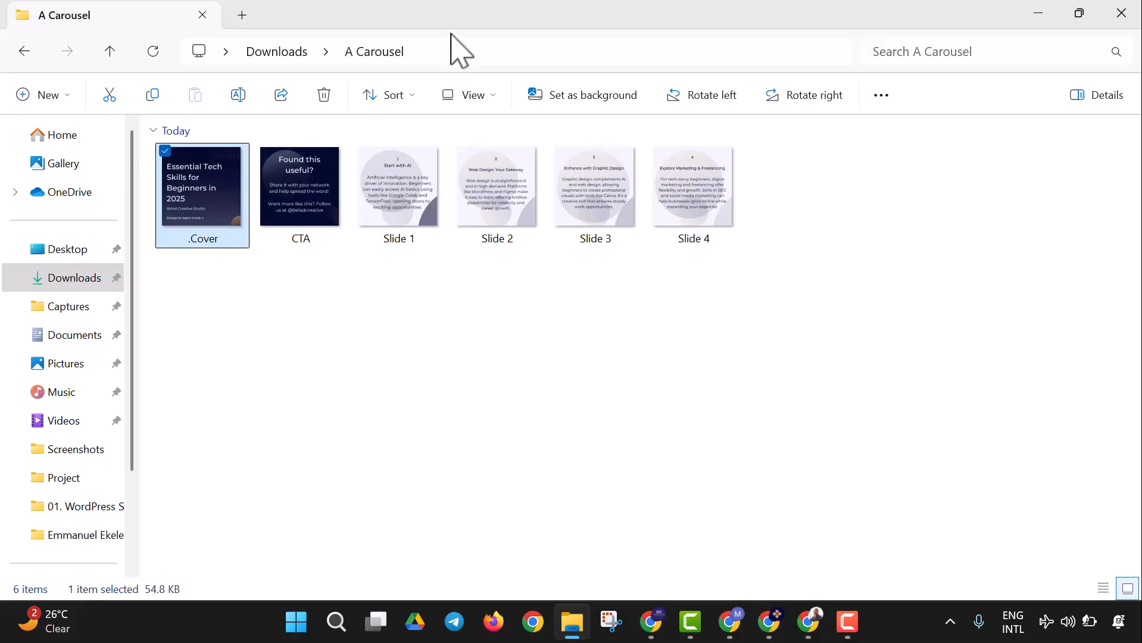
Step: Rename the CTA image to Slide 5
click(333, 216)
right_click(333, 222)
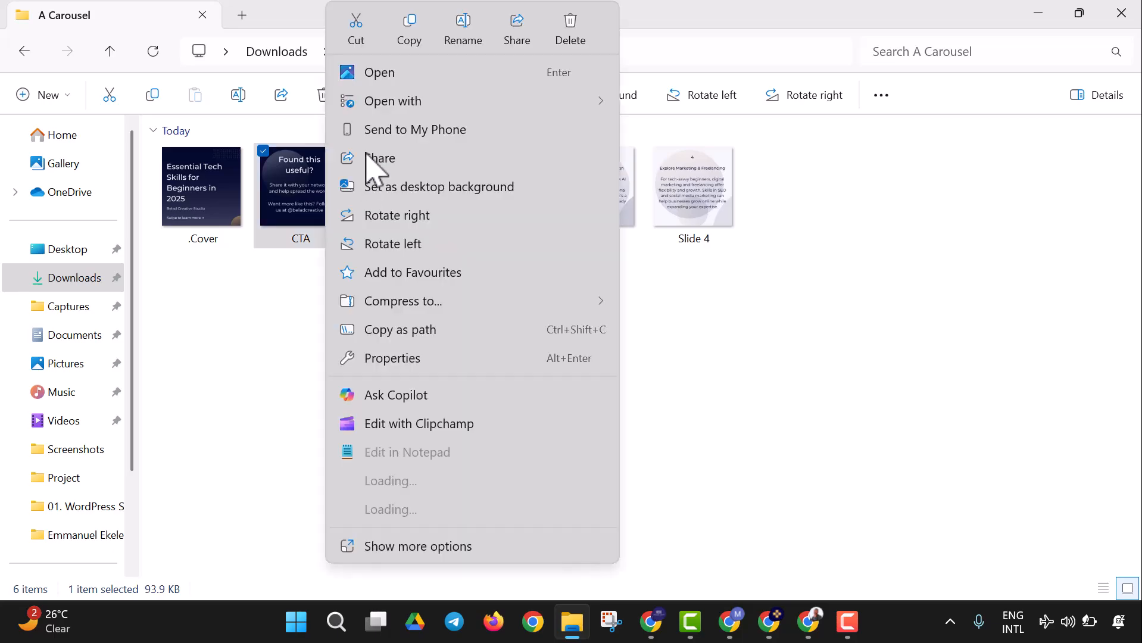
click(462, 30)
text(Slide 5)
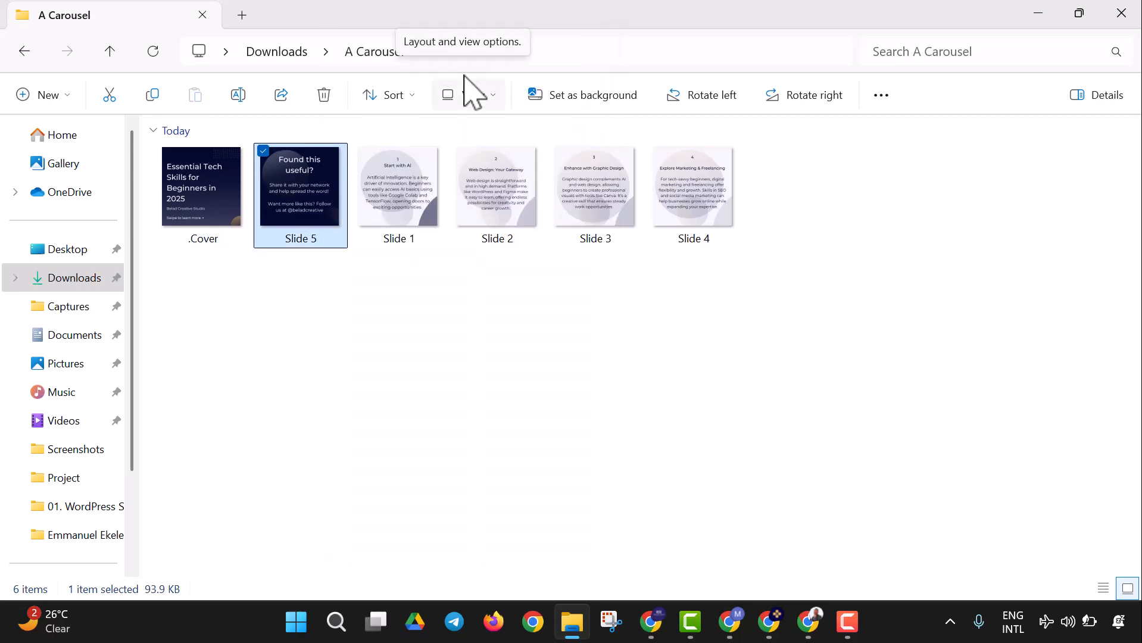
key(Return)
Step: Delete the A Carousel zip file from the Downloads folder and switch back to the carousel design in Canva
click(298, 53)
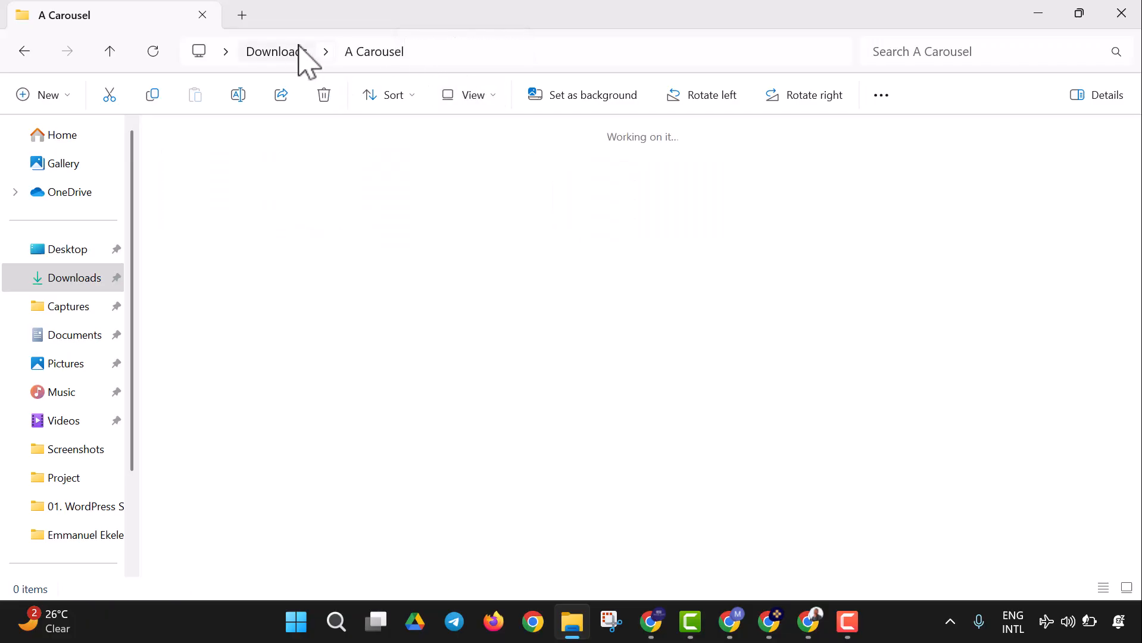
click(343, 213)
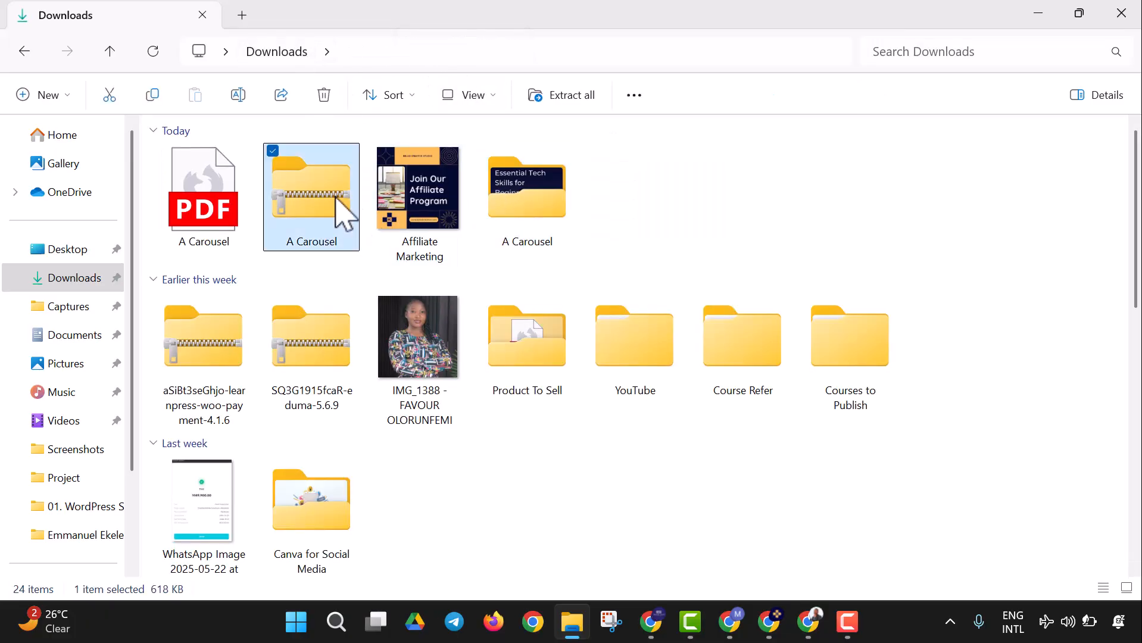
key(Delete)
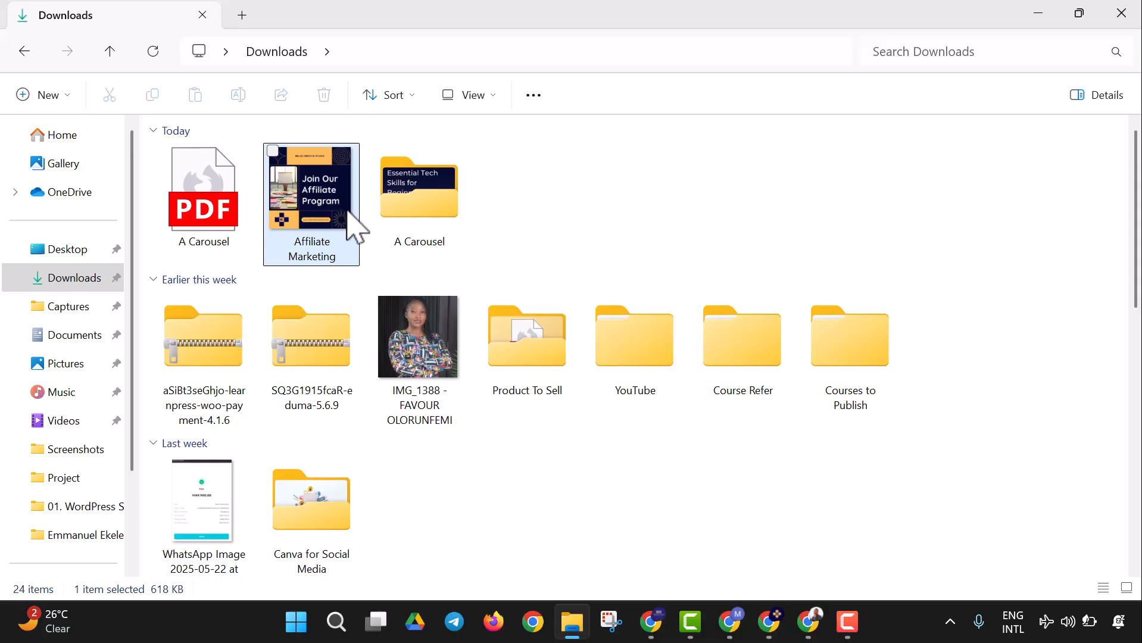
click(390, 224)
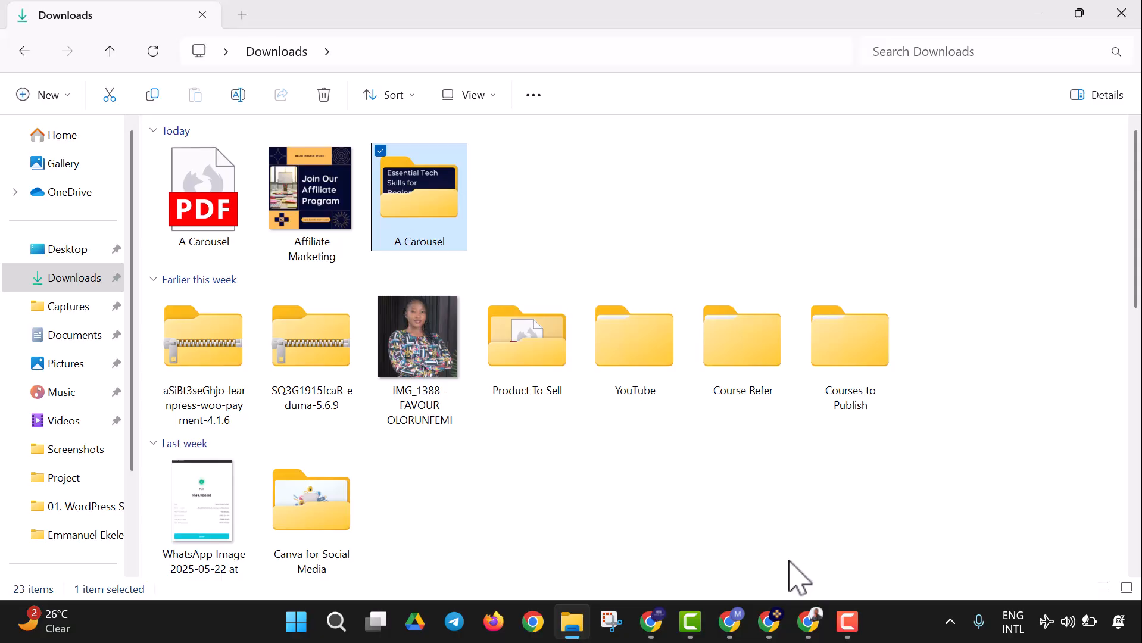
click(775, 632)
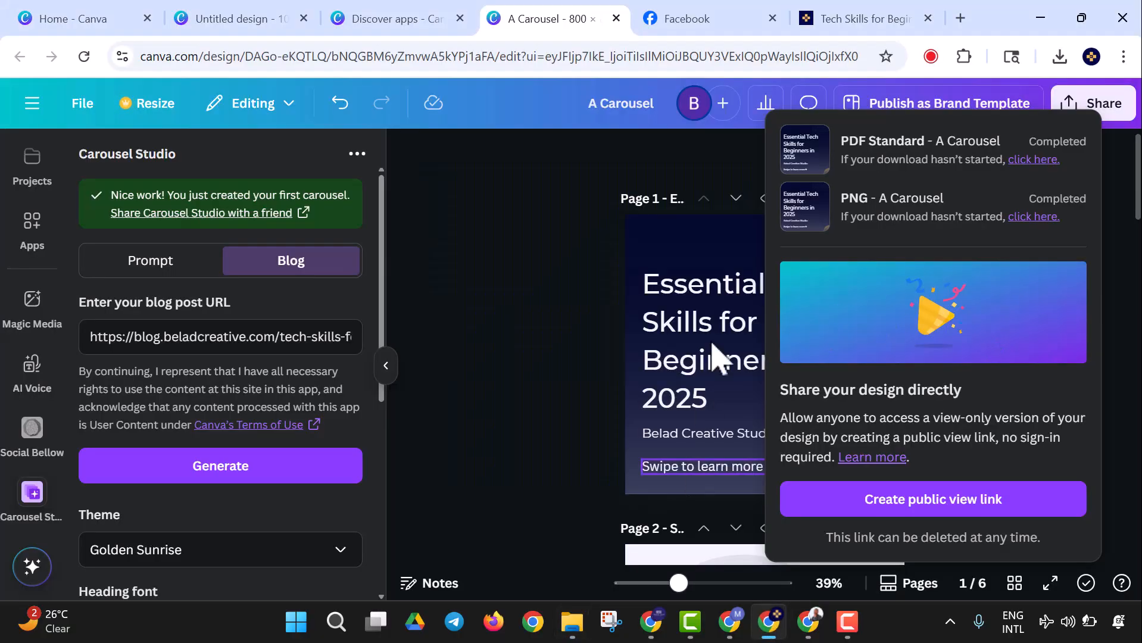
Step: Open instagram.com and the LinkedIn feed in two new browser tabs
click(961, 18)
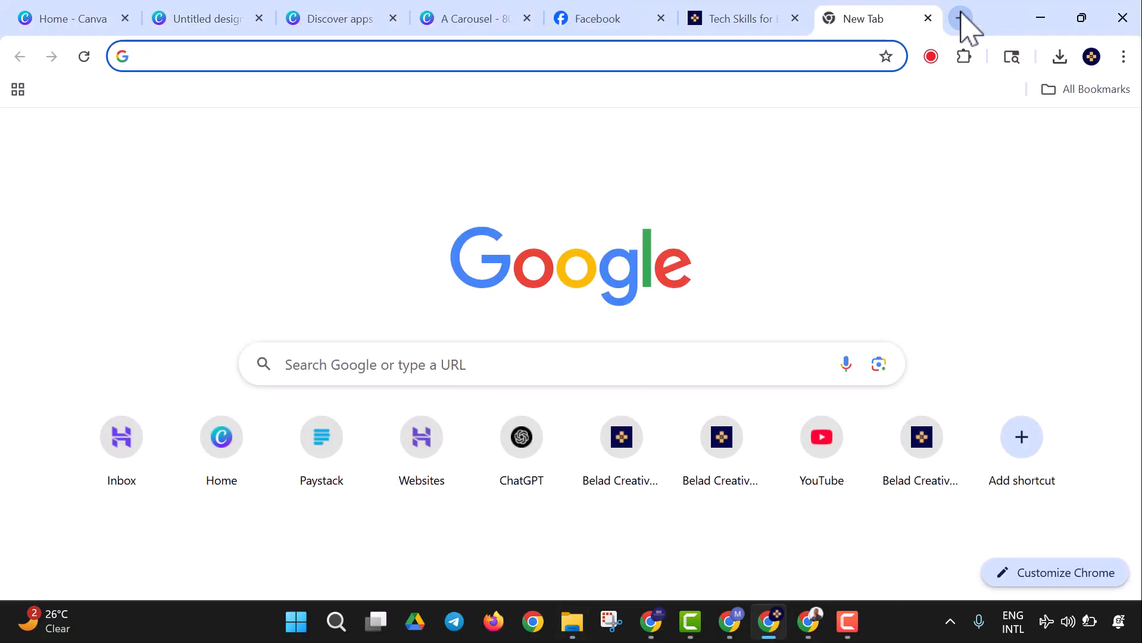
text(instagram.com)
key(Return)
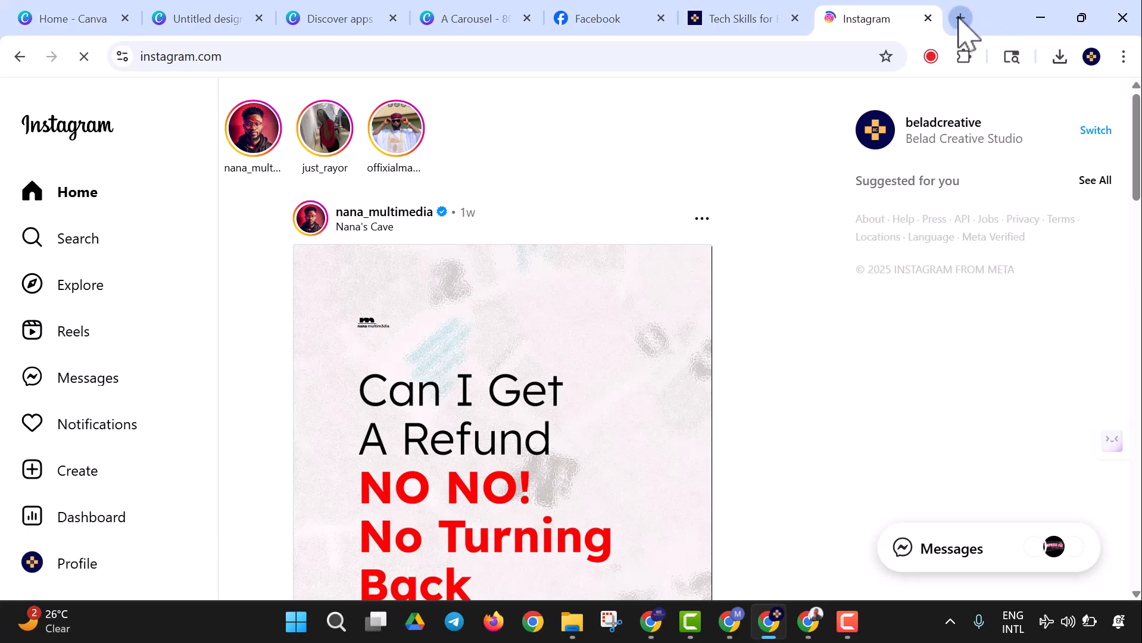
click(960, 19)
text(link)
key(Right)
key(Return)
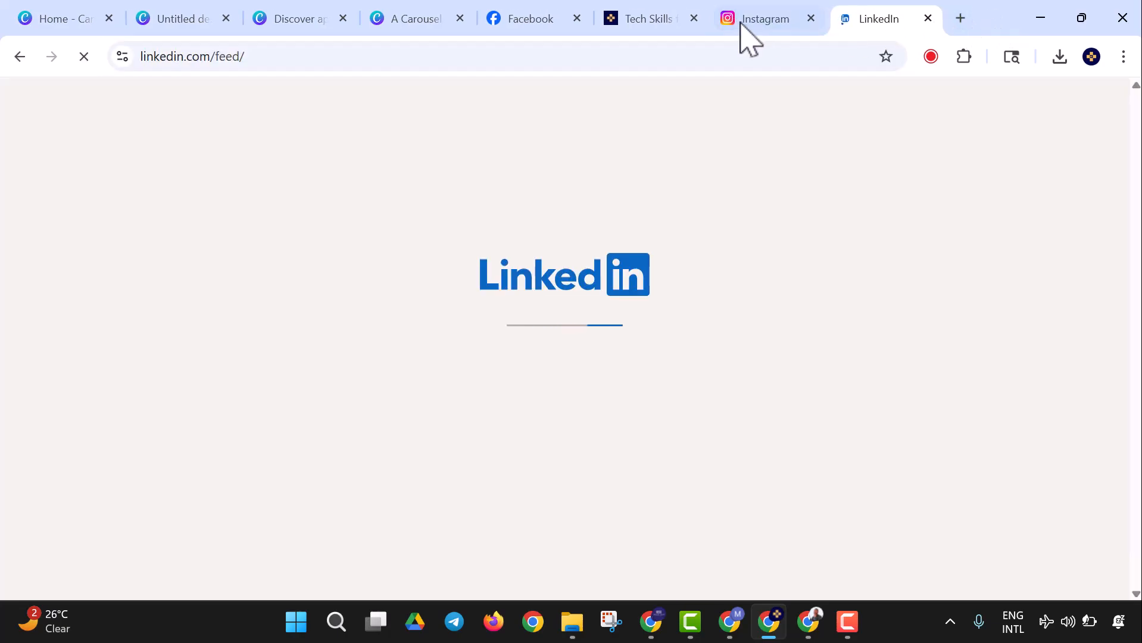
Step: Copy the first two sentences of the blog article's introduction, from "Are you a beginner" through "unlock endless opportunities."
click(738, 23)
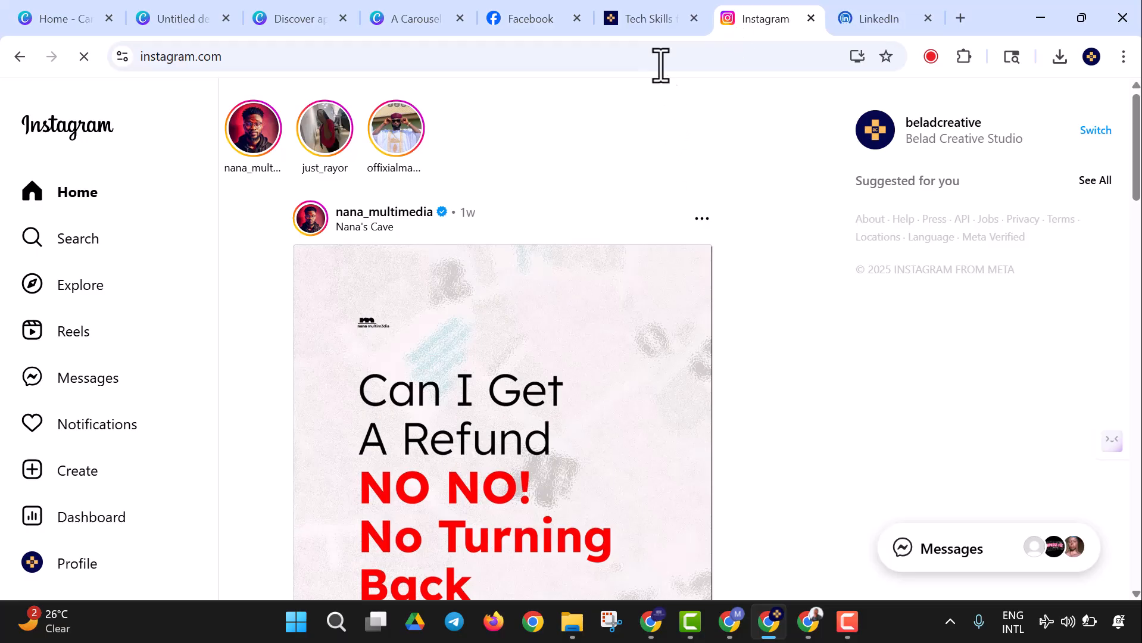
click(640, 19)
scroll(591, 265, up, 10)
scroll(580, 298, up, 15)
scroll(583, 310, down, 10)
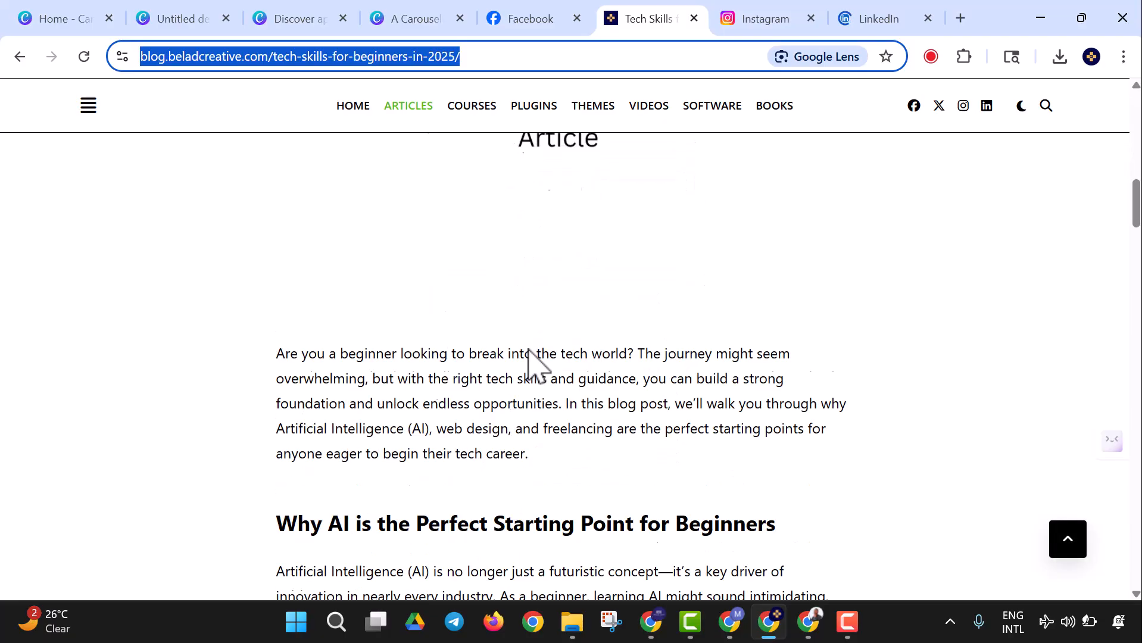
scroll(529, 351, down, 2)
drag(279, 298, 565, 351)
right_click(521, 326)
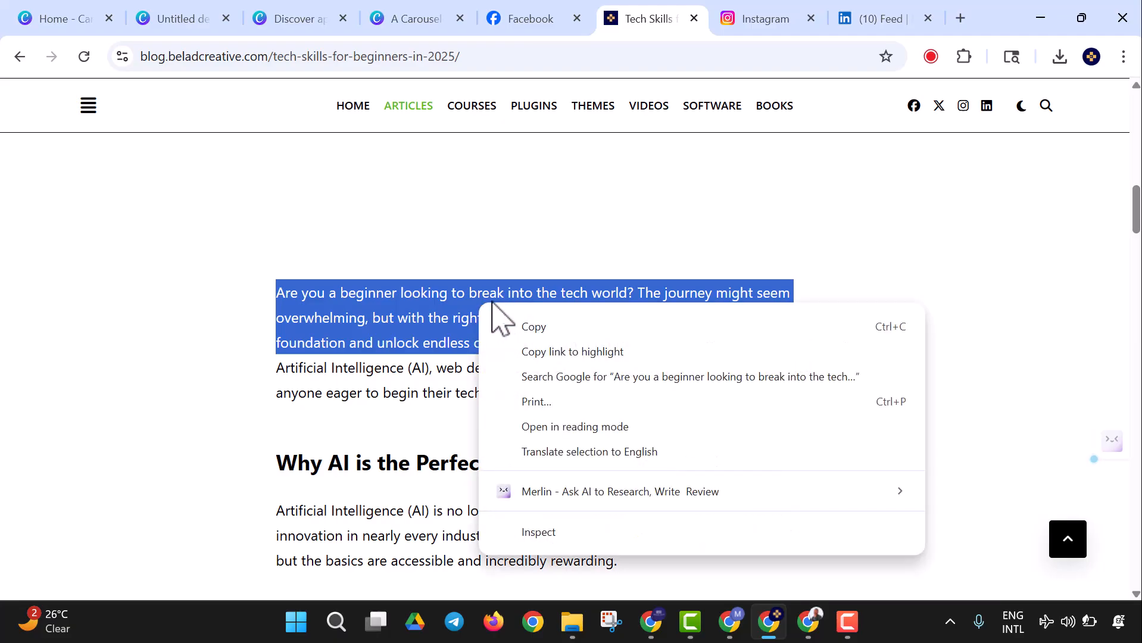
click(524, 325)
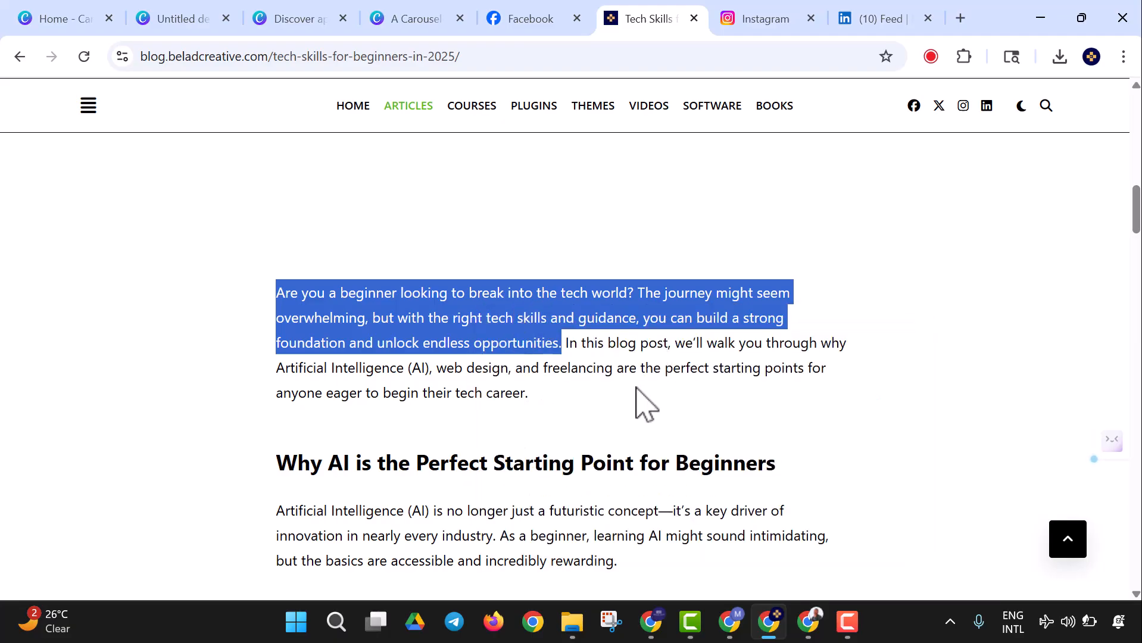
right_click(512, 333)
click(555, 352)
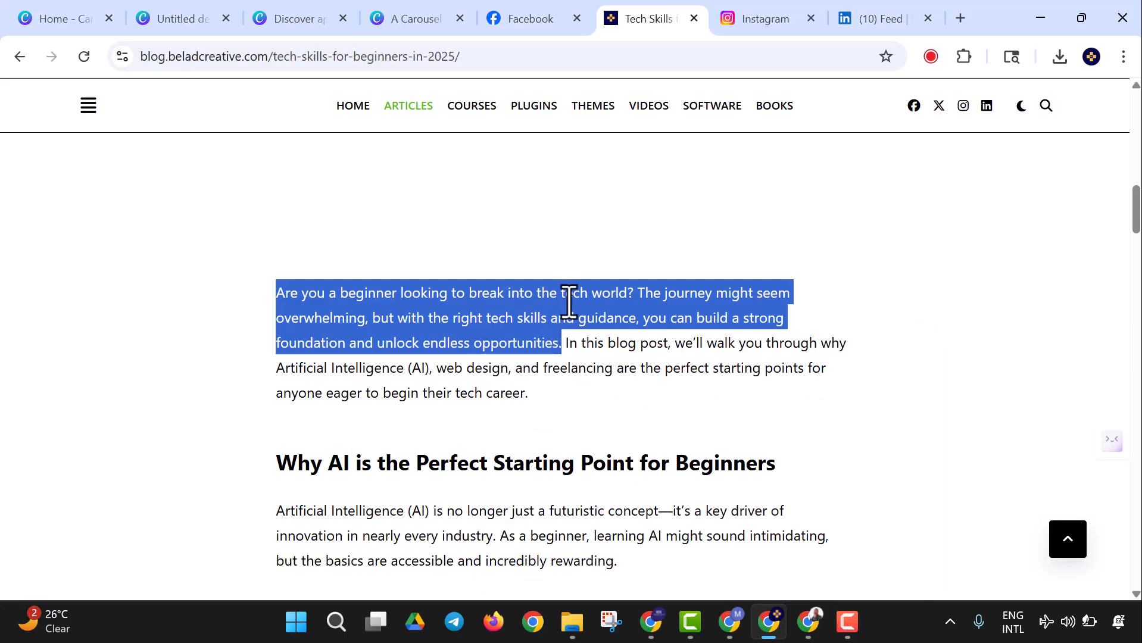
Step: Start a new Instagram post and browse to the A Carousel folder in Downloads for its media
click(749, 31)
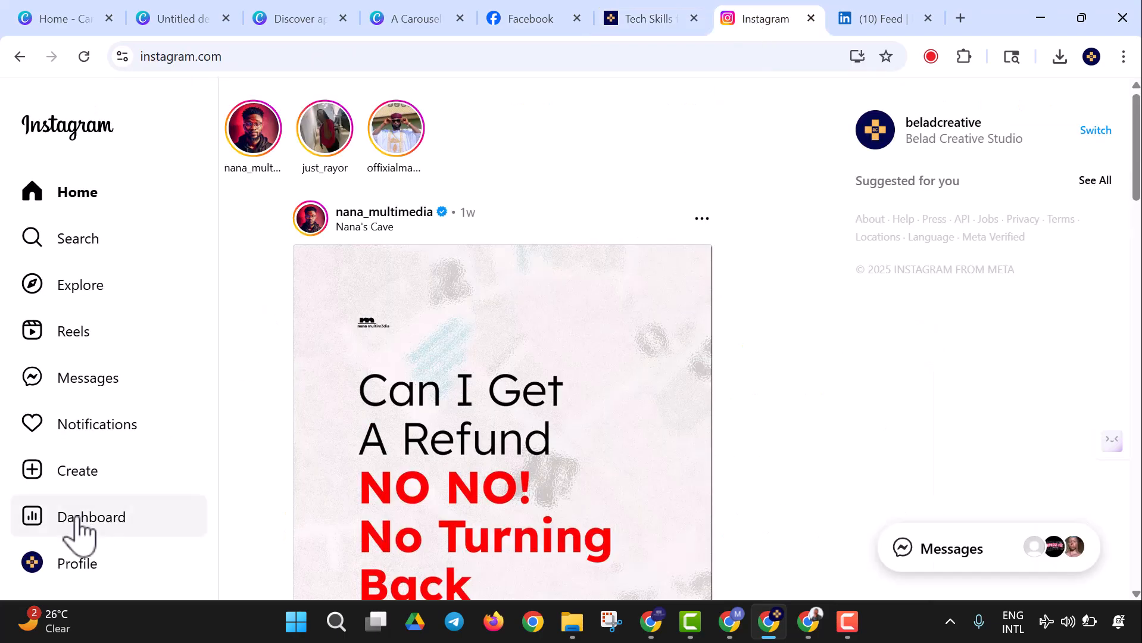
click(72, 476)
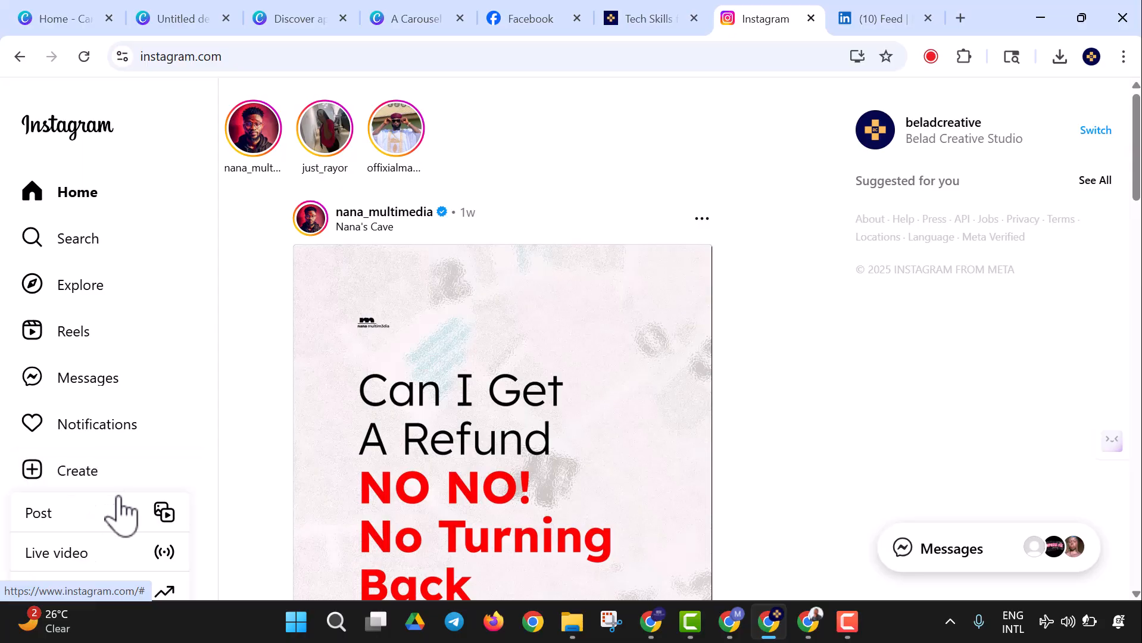
click(102, 512)
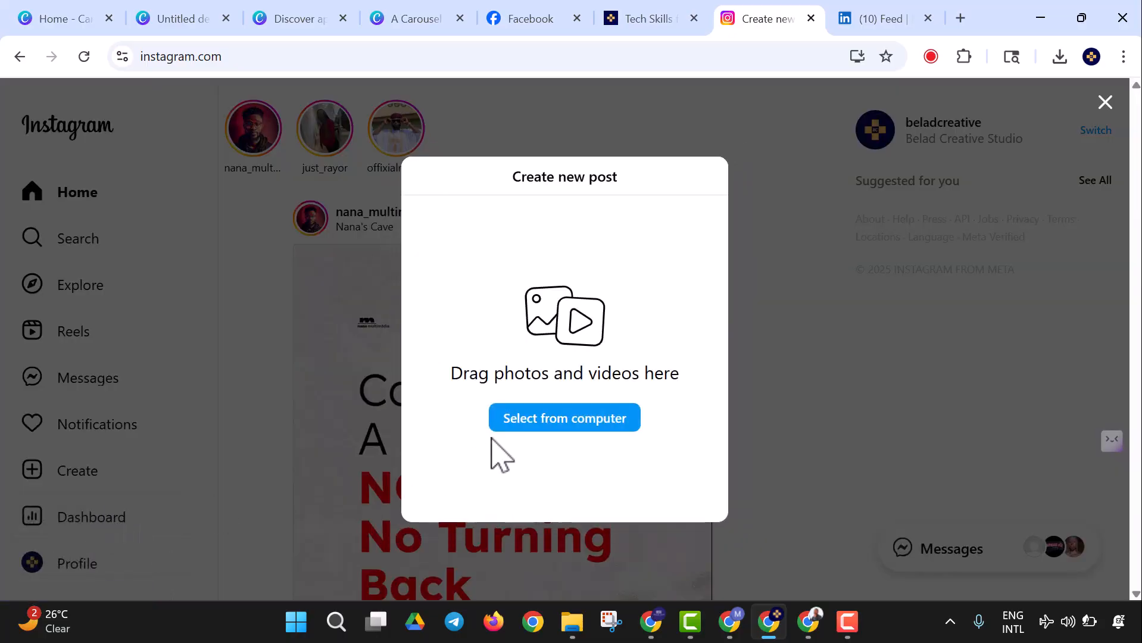
click(503, 425)
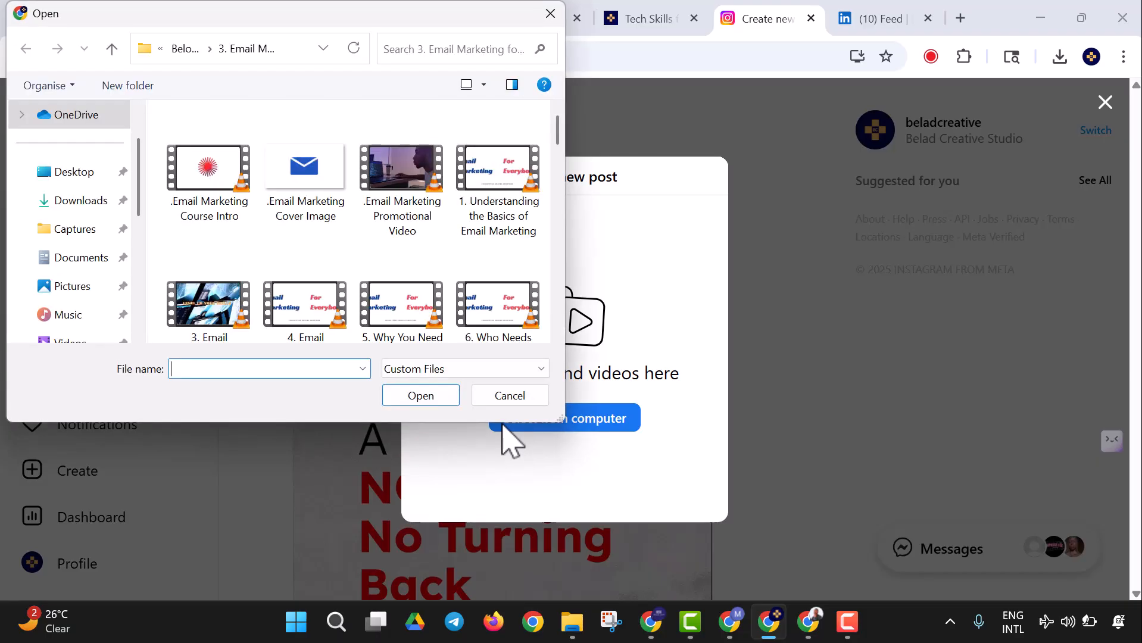
click(70, 202)
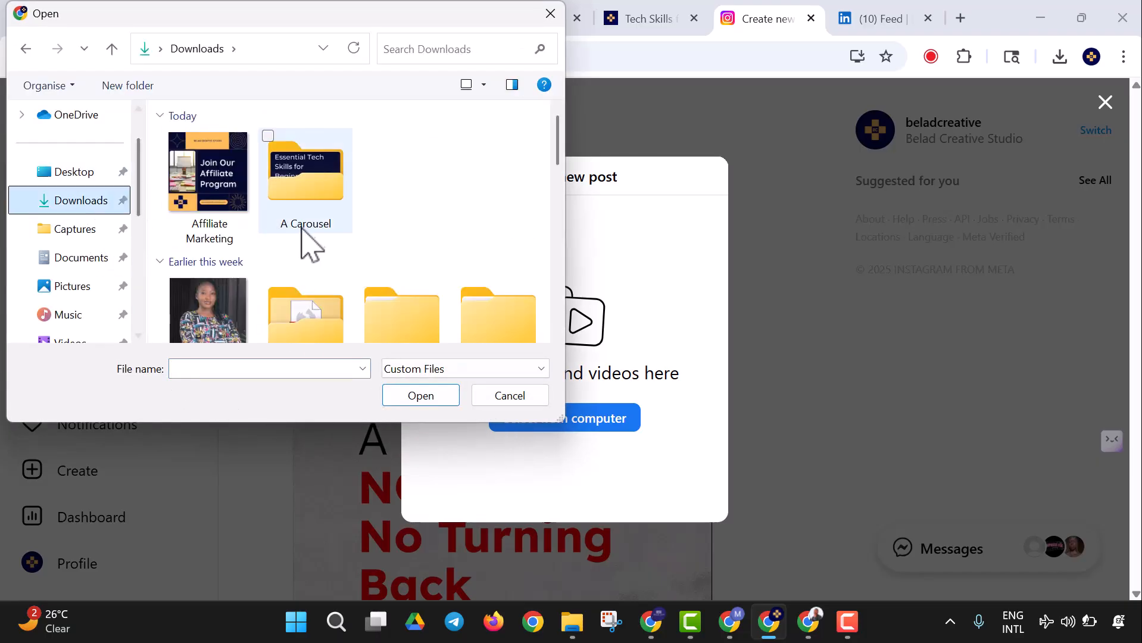
double_click(303, 214)
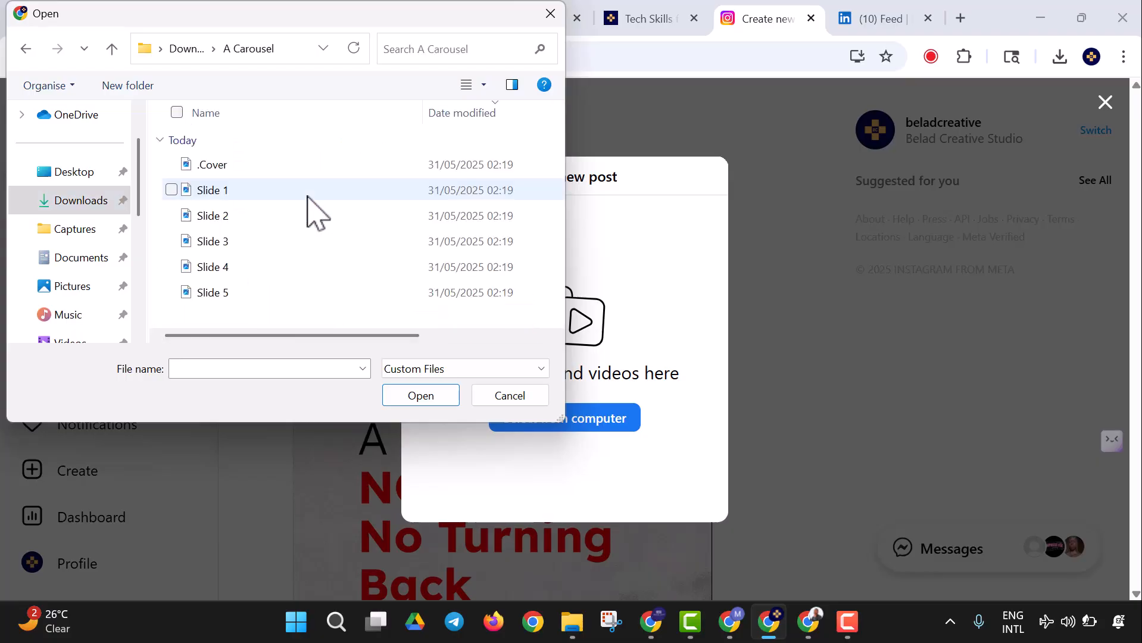
Step: Add the .Cover image and Slide 1 through Slide 5, in that order, to the Instagram post
click(213, 169)
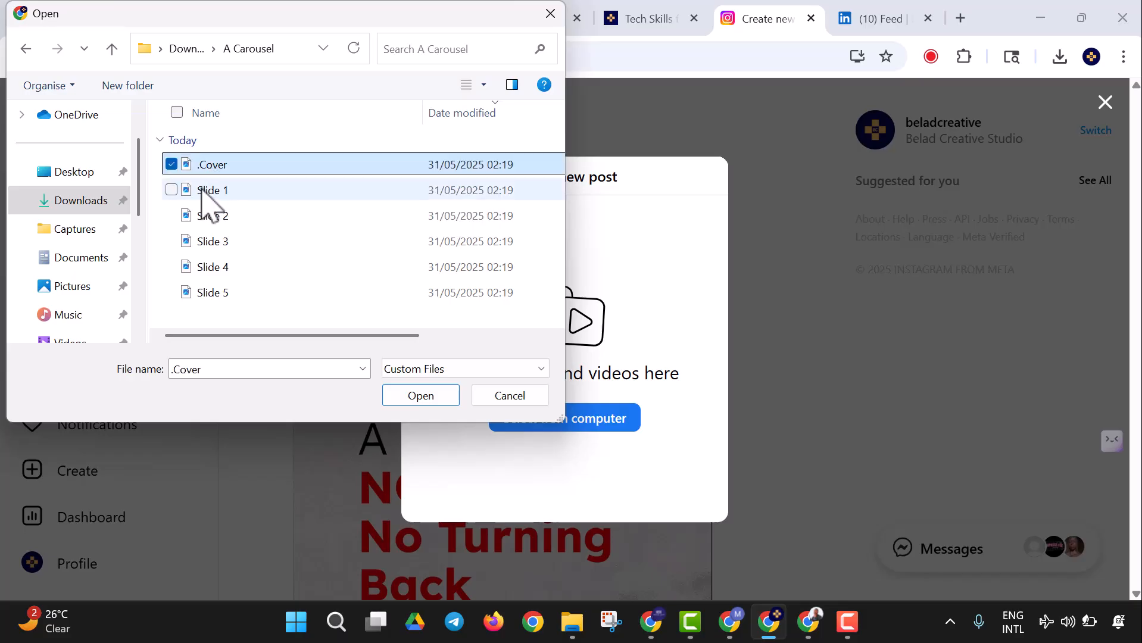
ctrl+click(202, 192)
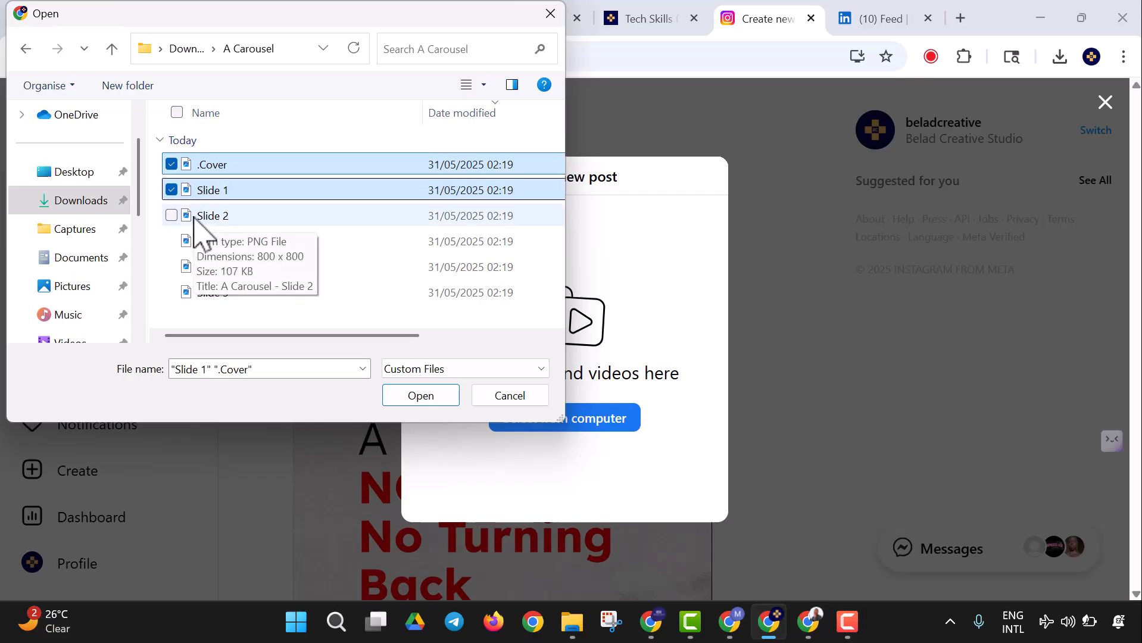
ctrl+click(196, 217)
ctrl+click(201, 243)
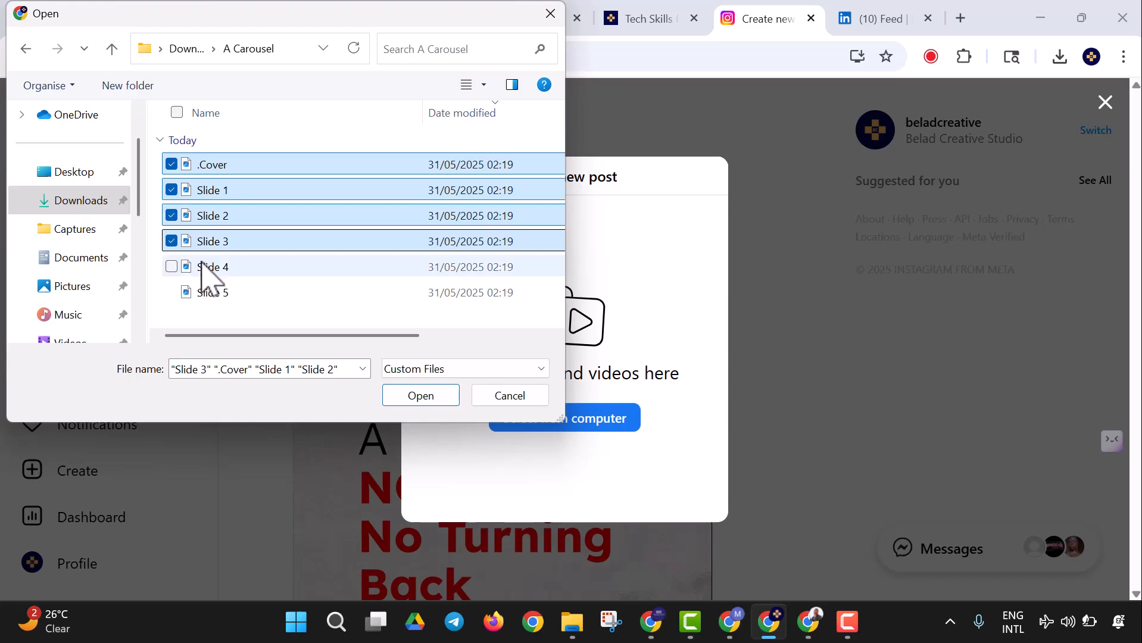
ctrl+click(203, 267)
ctrl+click(209, 293)
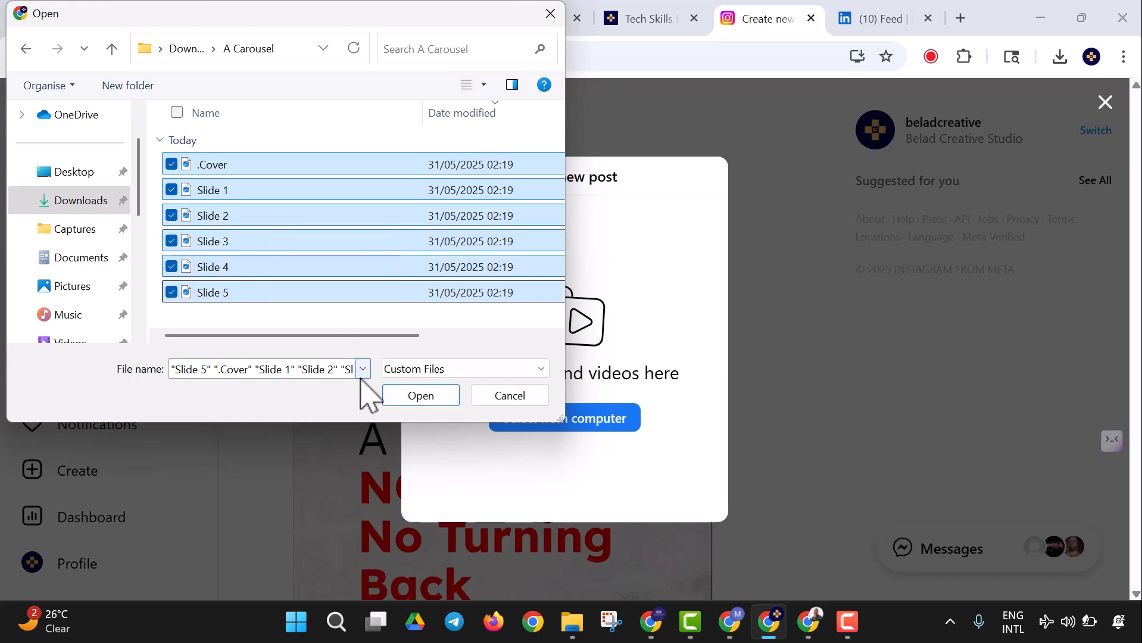
click(406, 398)
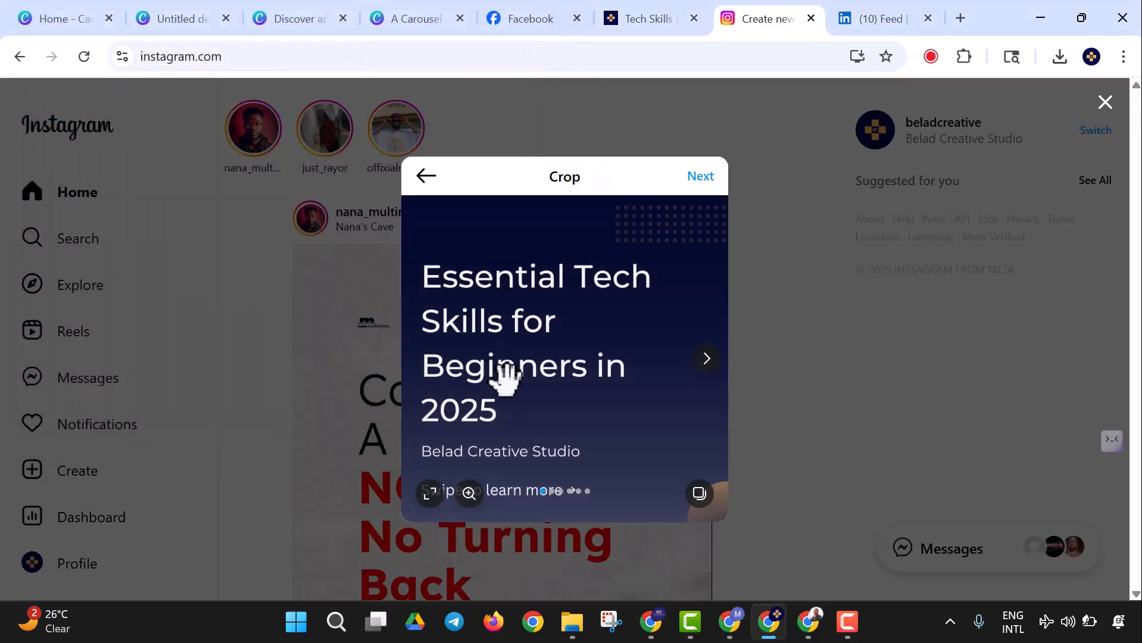
Step: Check every slide in the crop preview and continue to the caption stage without applying crops or filters
click(706, 358)
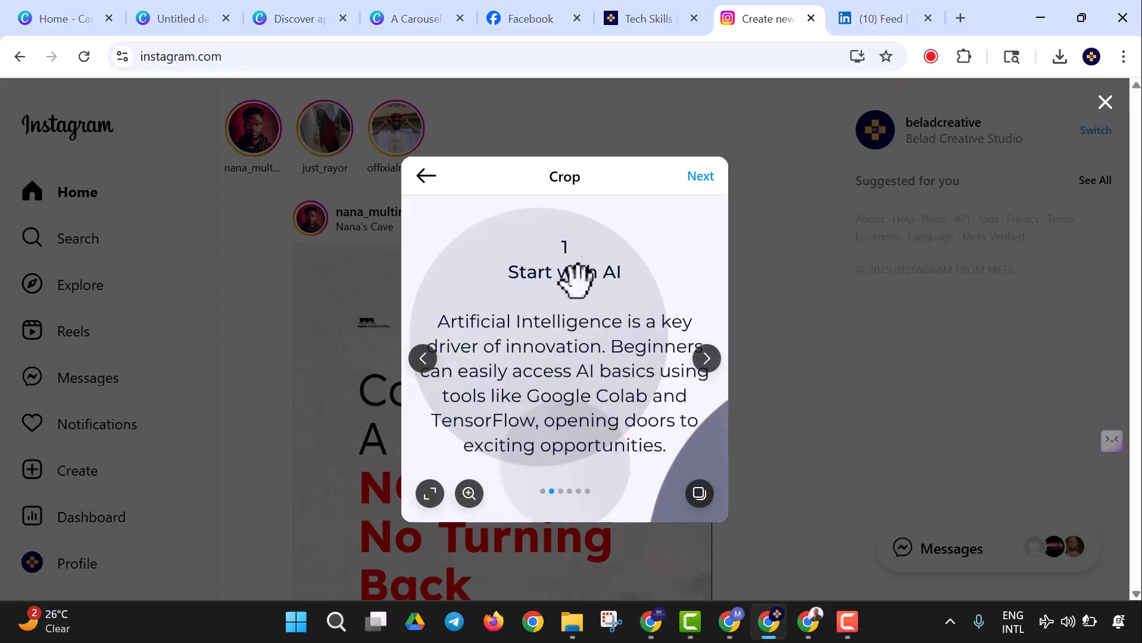
click(708, 360)
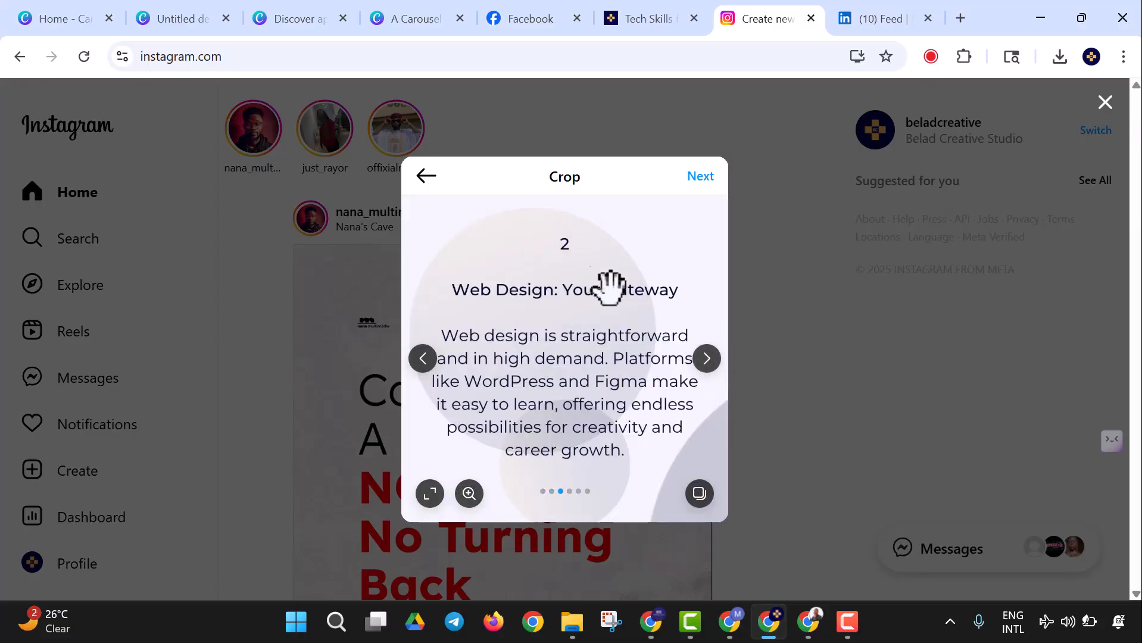
click(706, 360)
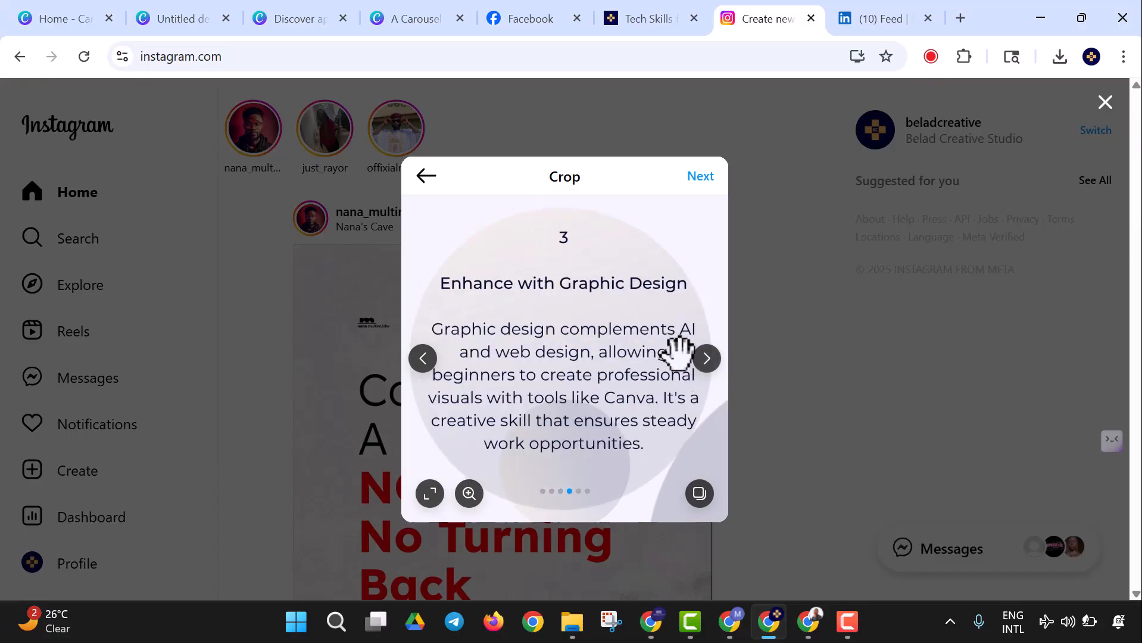
click(706, 358)
click(701, 359)
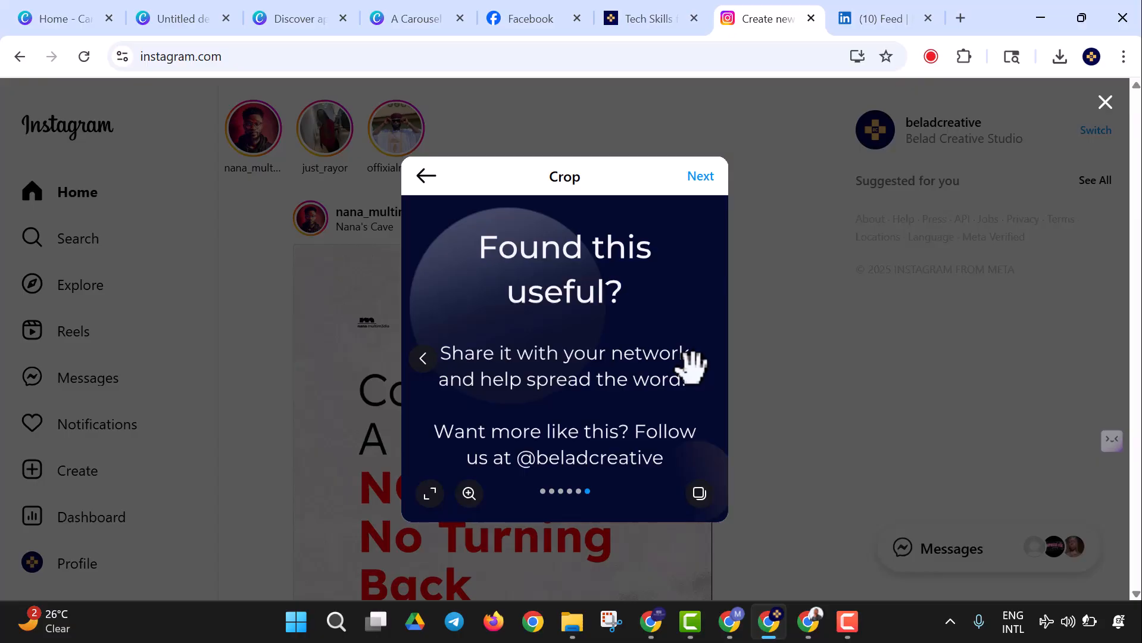
click(701, 177)
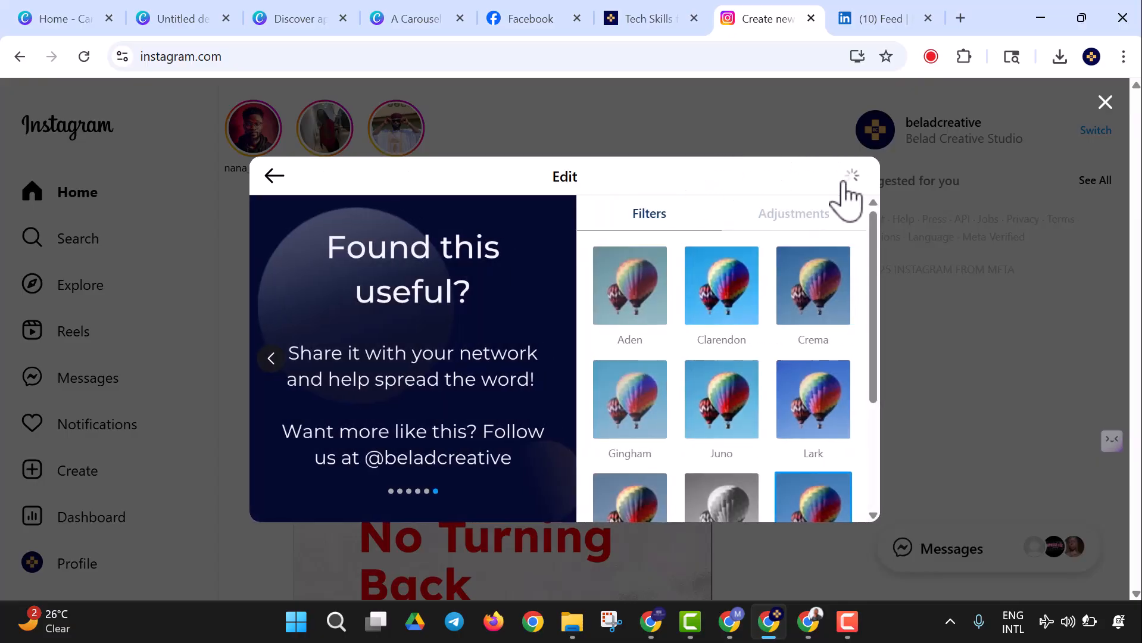
click(850, 178)
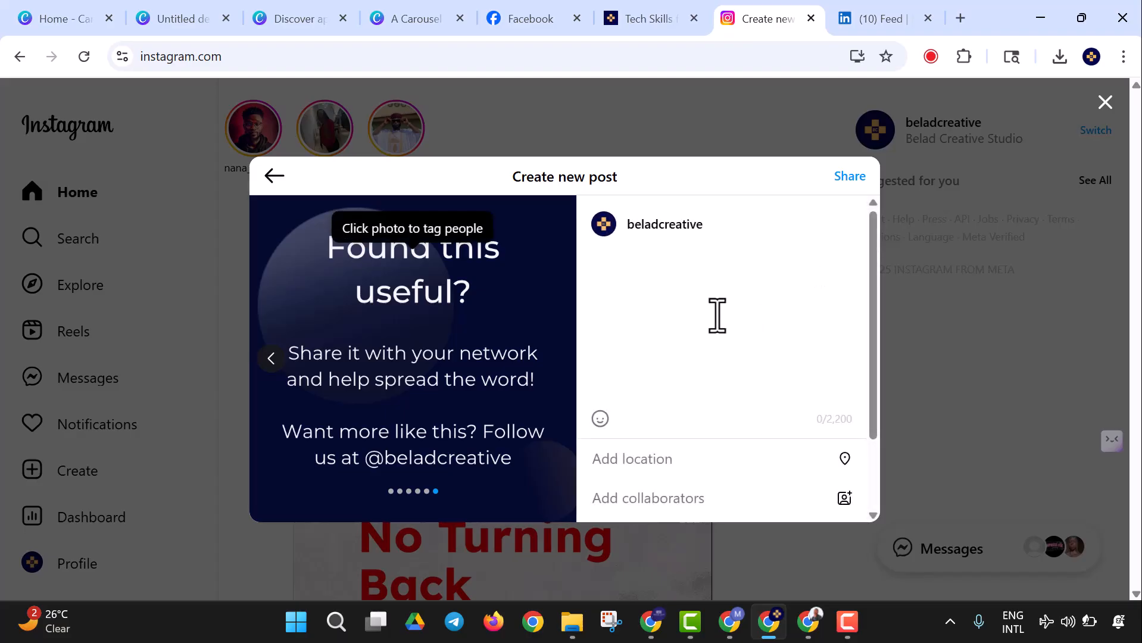
Step: Switch to the A Carousel design in Canva, close the Carousel Studio app and open Social Bellow
click(423, 23)
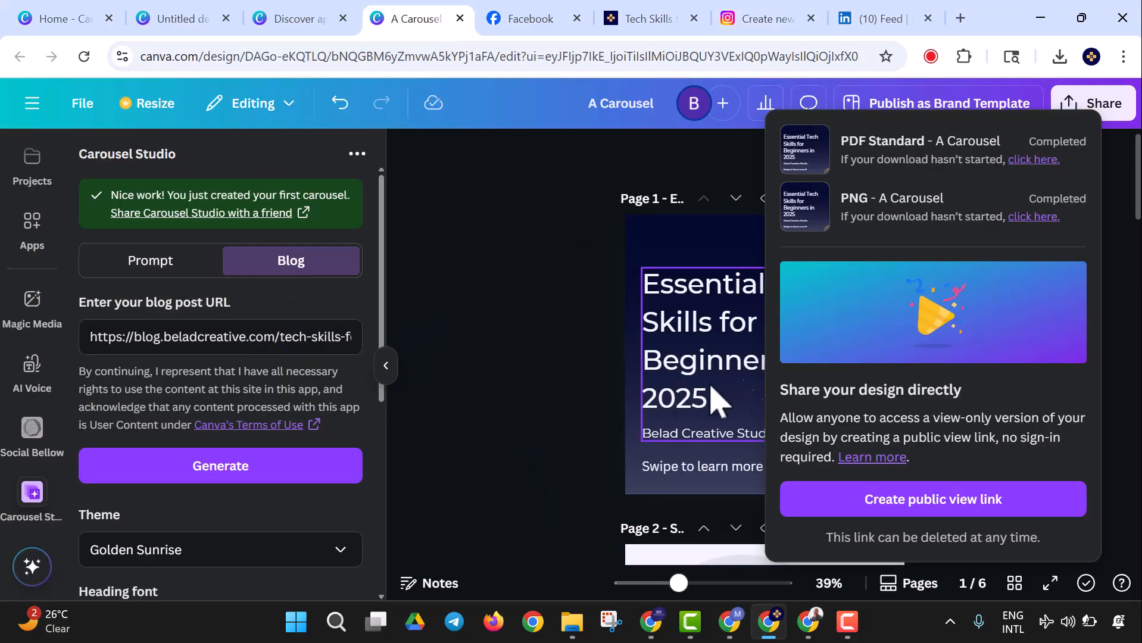
click(537, 410)
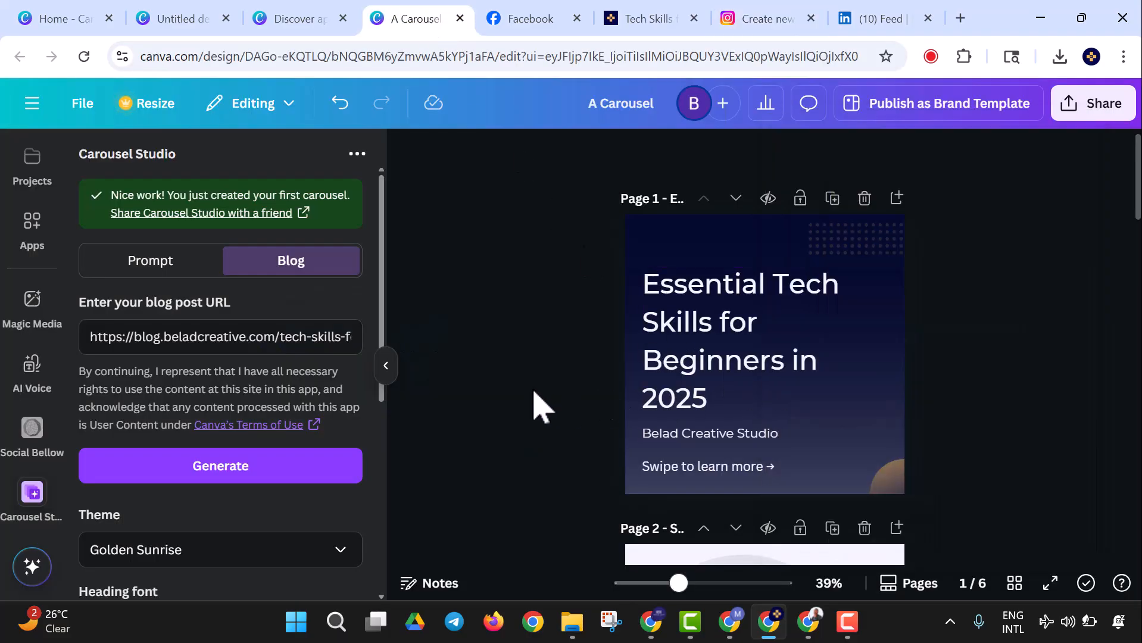
click(18, 477)
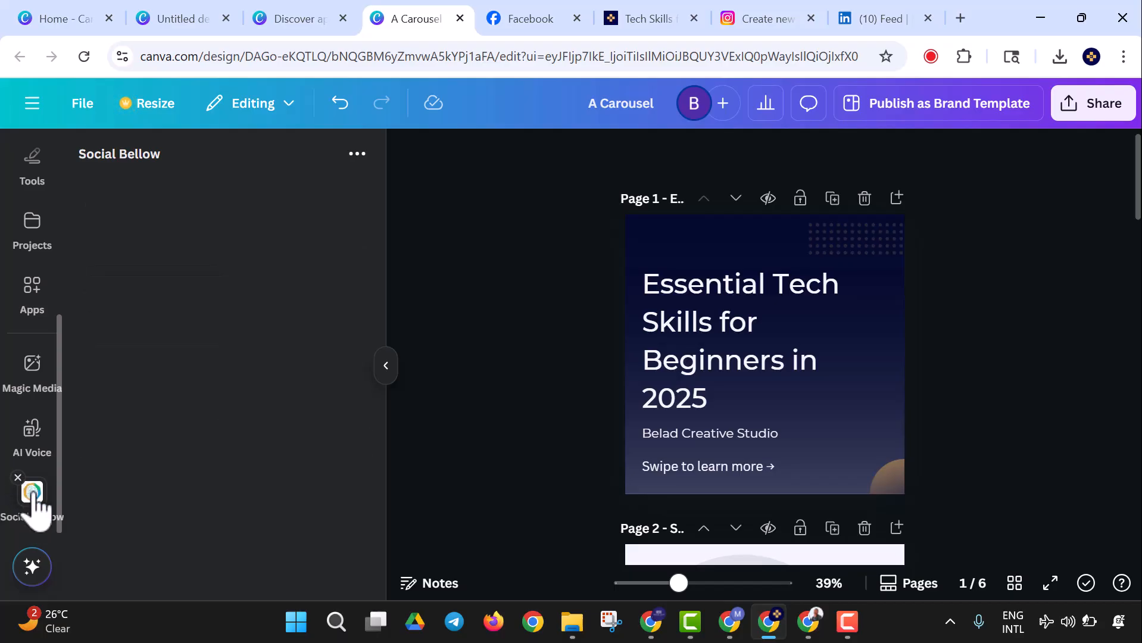
click(34, 494)
click(35, 497)
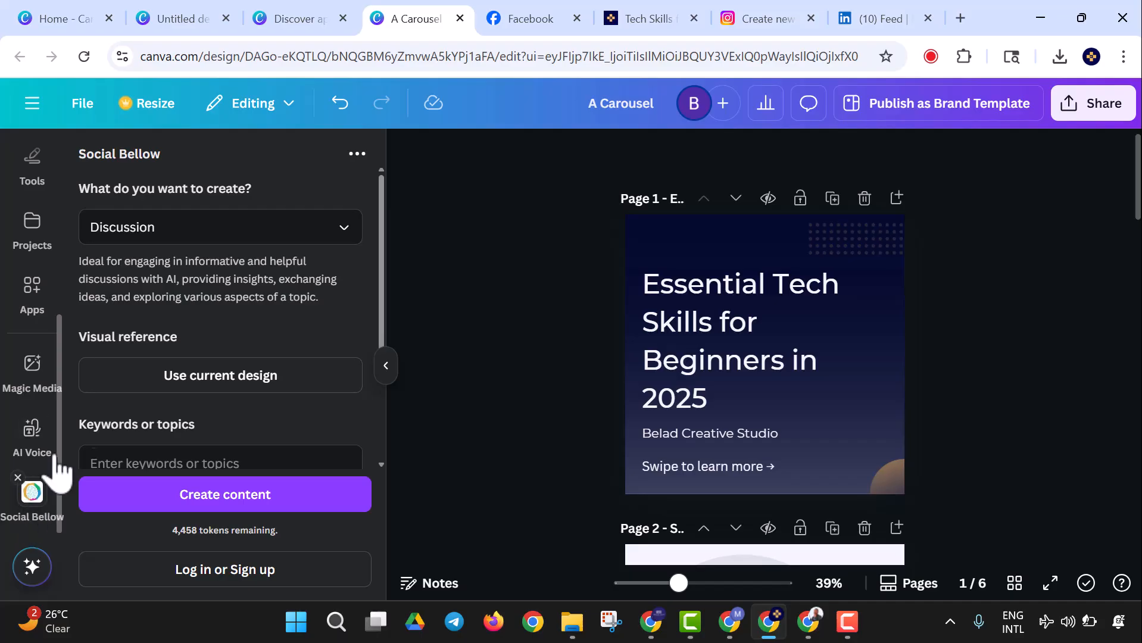
Step: Generate Social Bellow content from the prompt "Just write a short post to describe this carousel Essential Tech Skills for Beginners in 2025"
scroll(238, 369, down, 2)
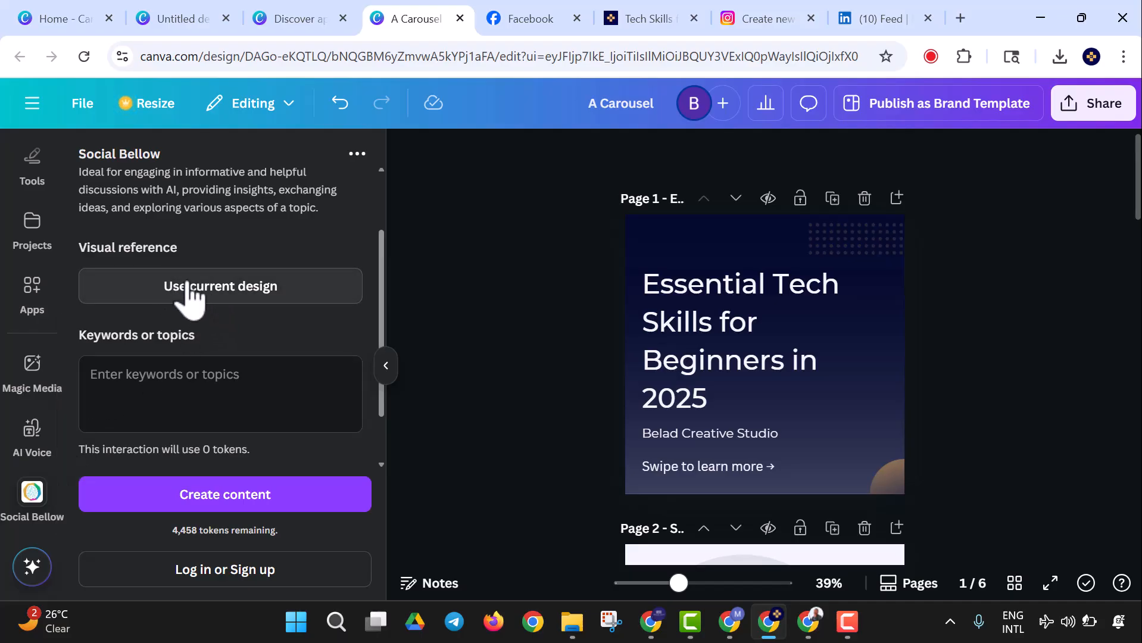
click(212, 386)
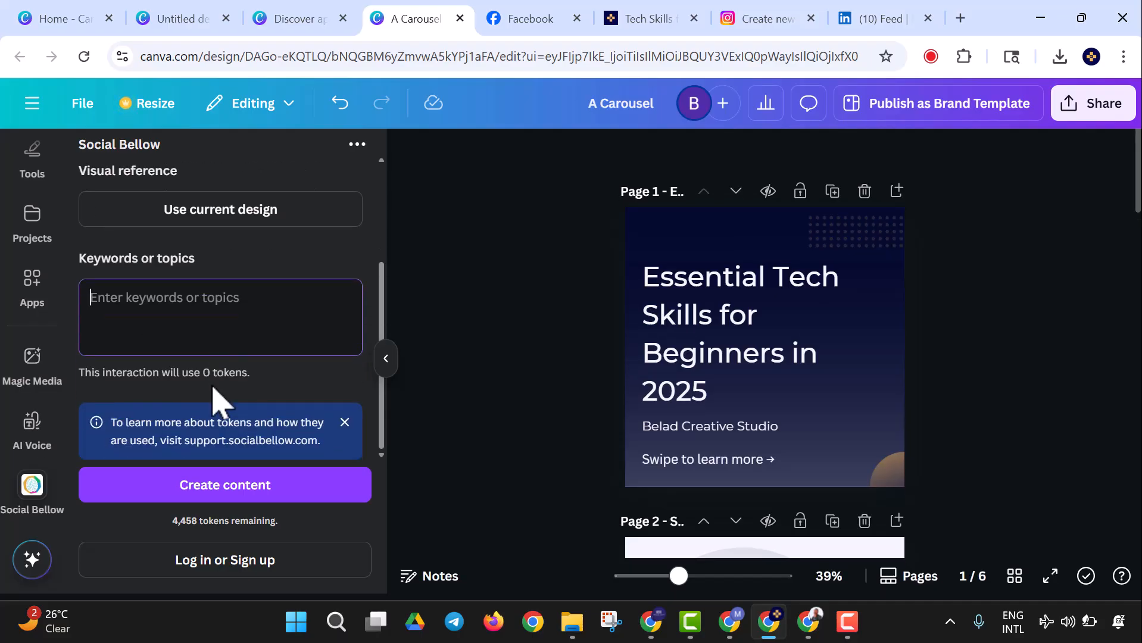
text(Ju)
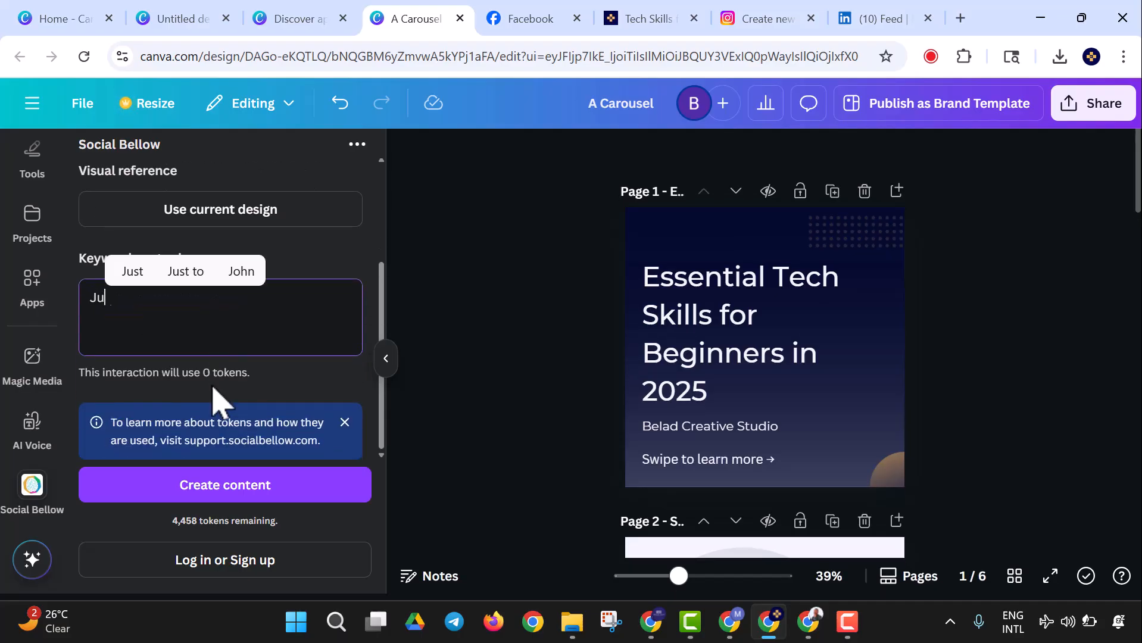
text(st writ)
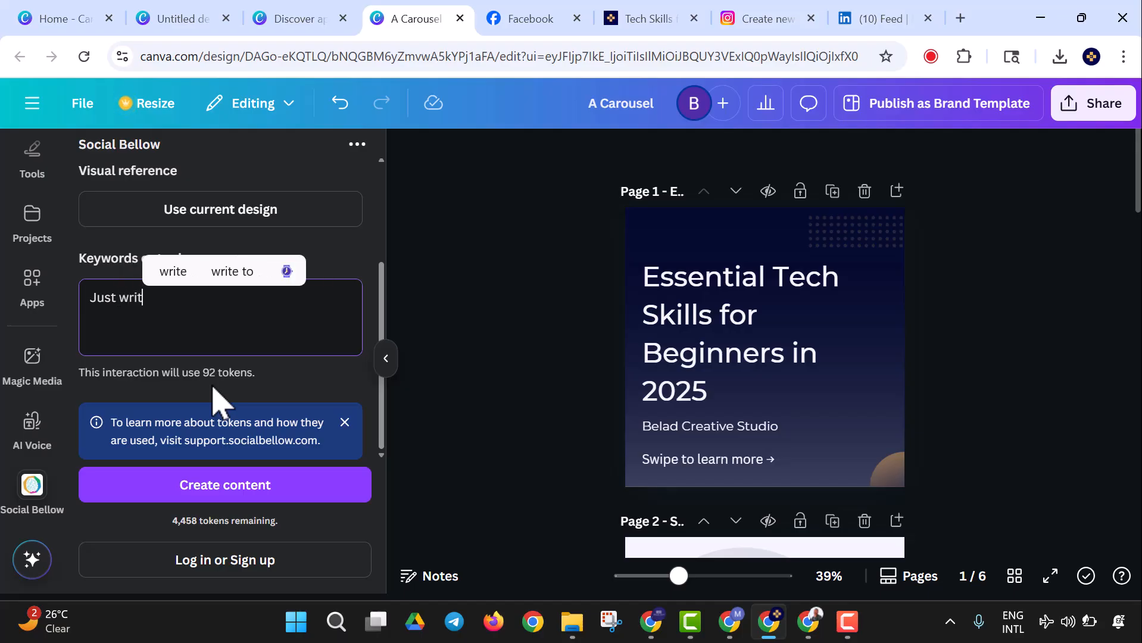
text(e a short pos)
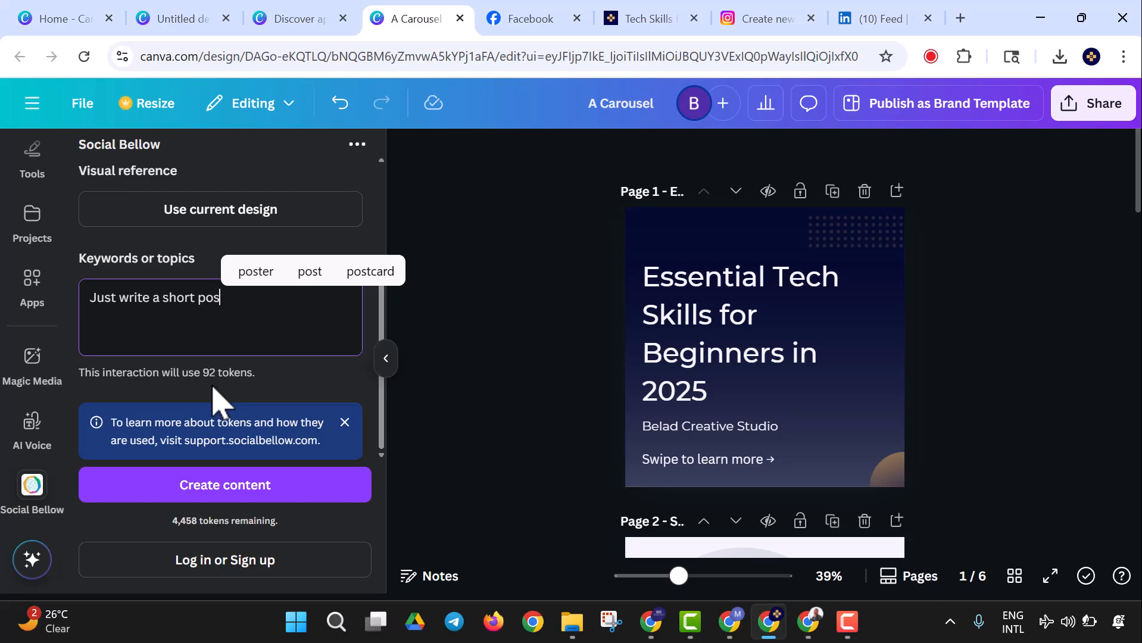
text(t to)
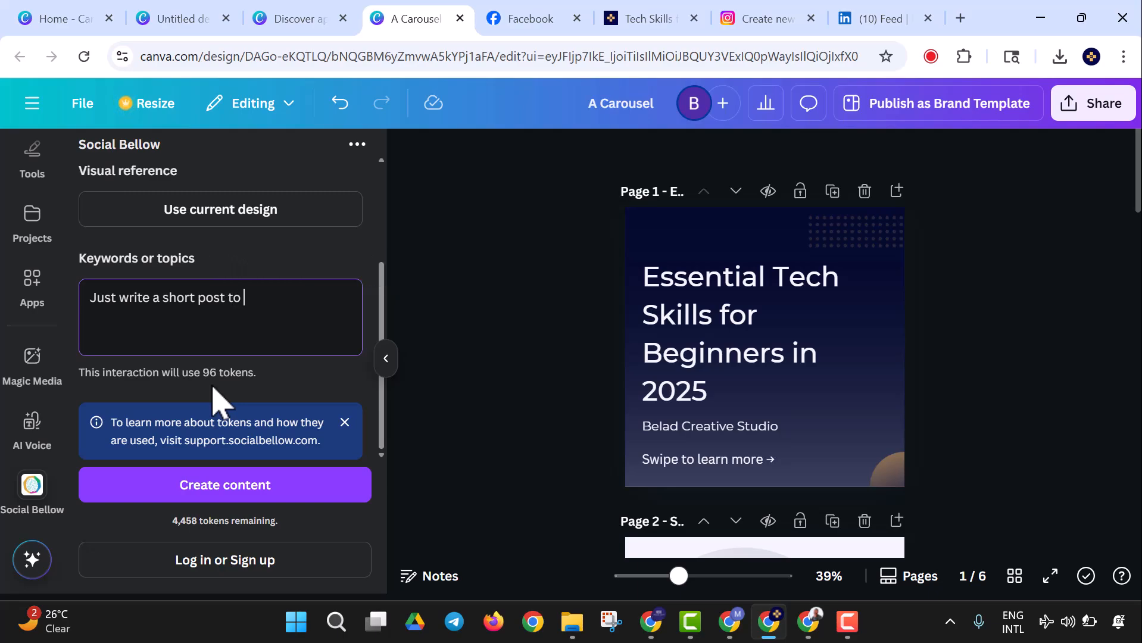
text( des)
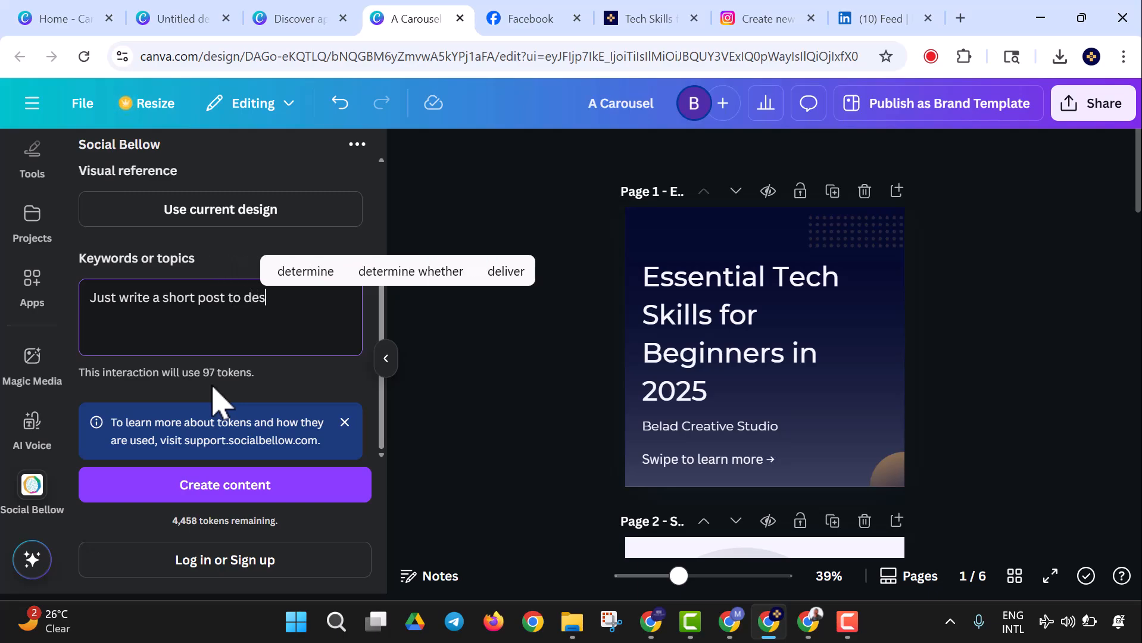
text(crib)
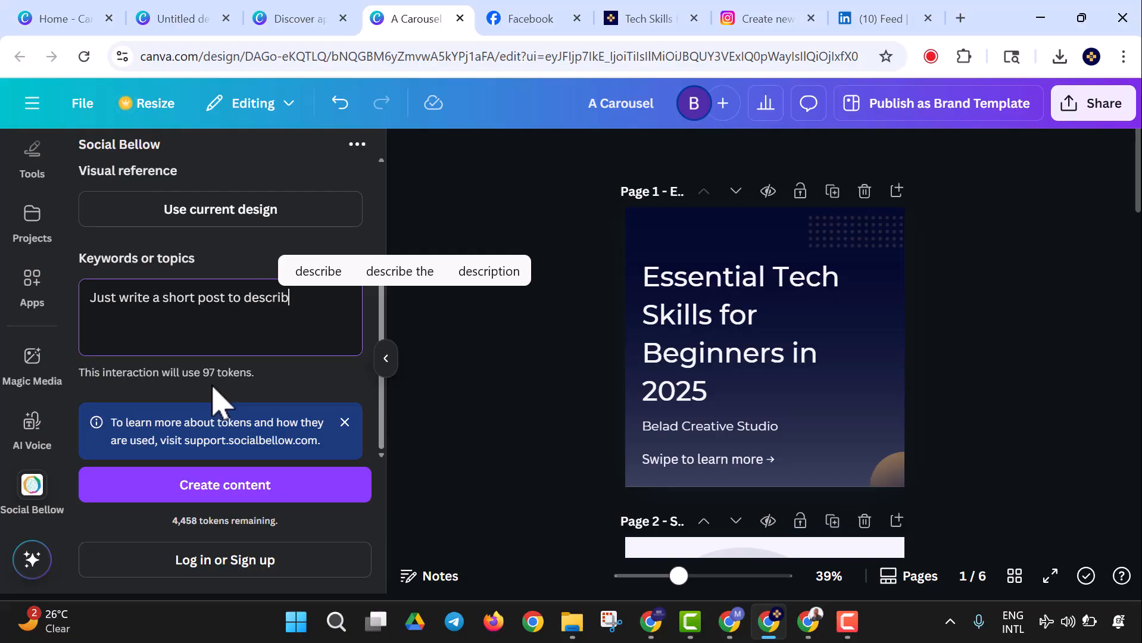
text(e this car)
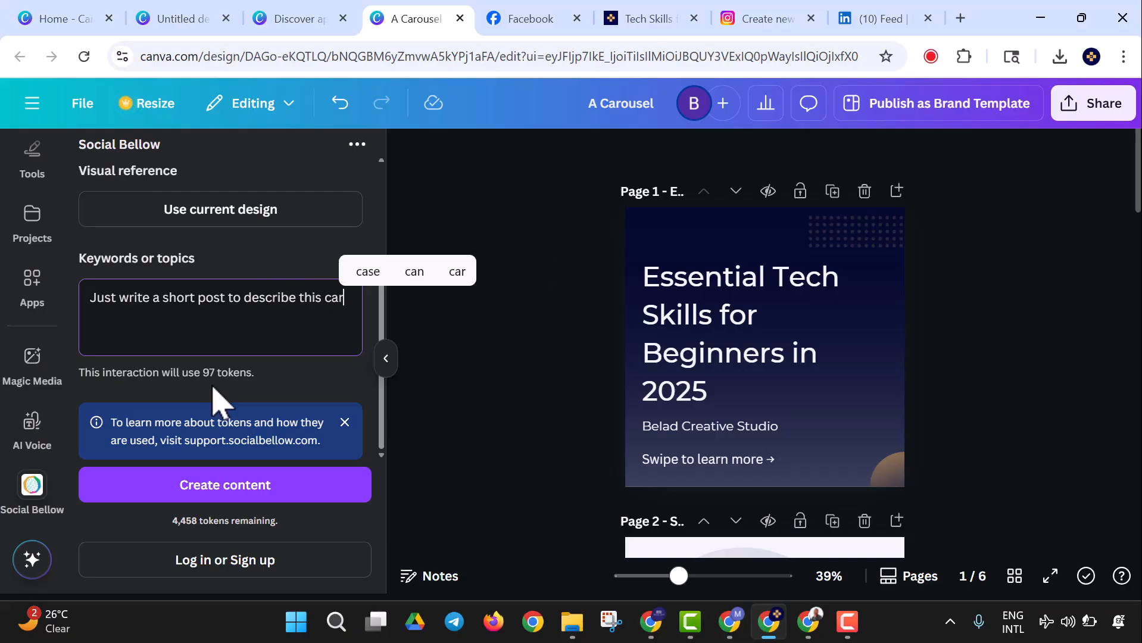
text(ousel )
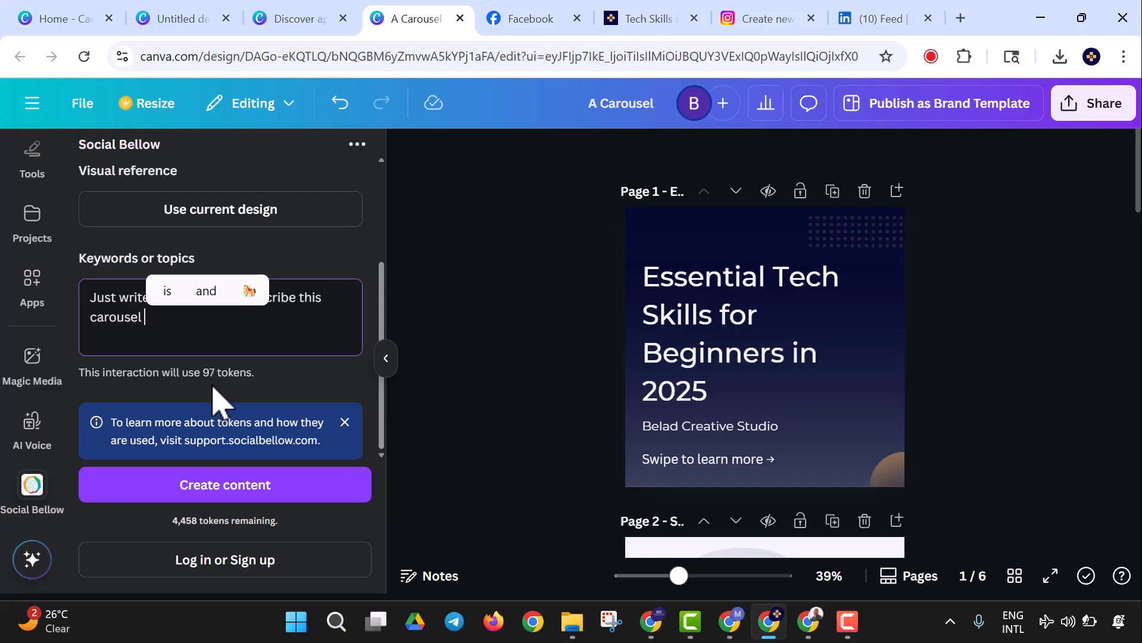
text(Essential )
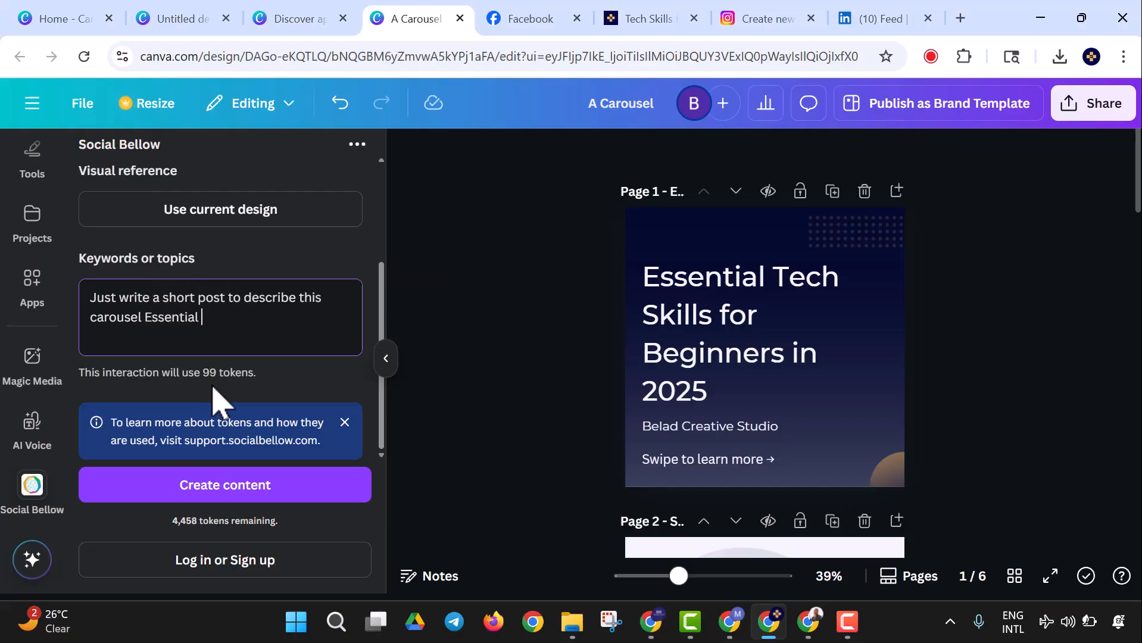
text(Te)
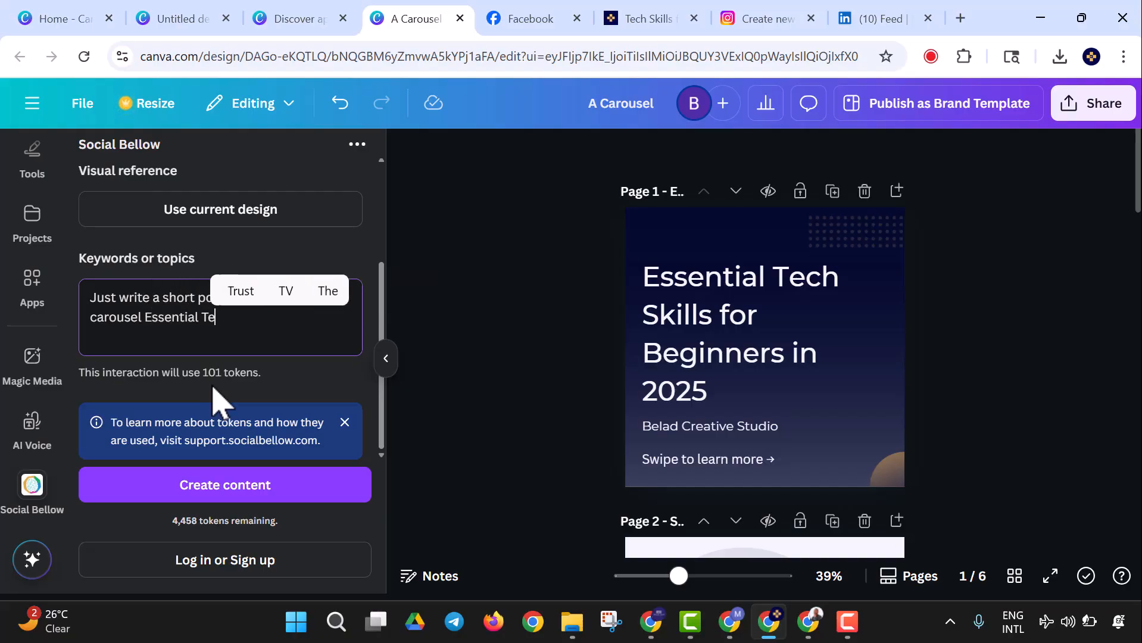
text(ch Skills for Beginners in 2025)
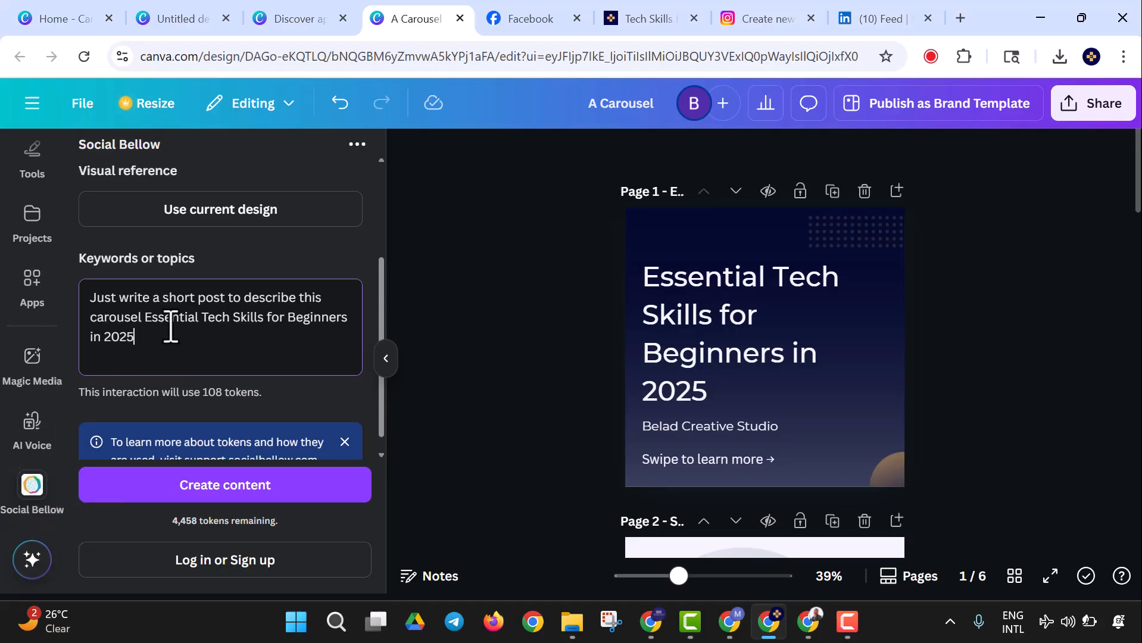
scroll(170, 331, down, 1)
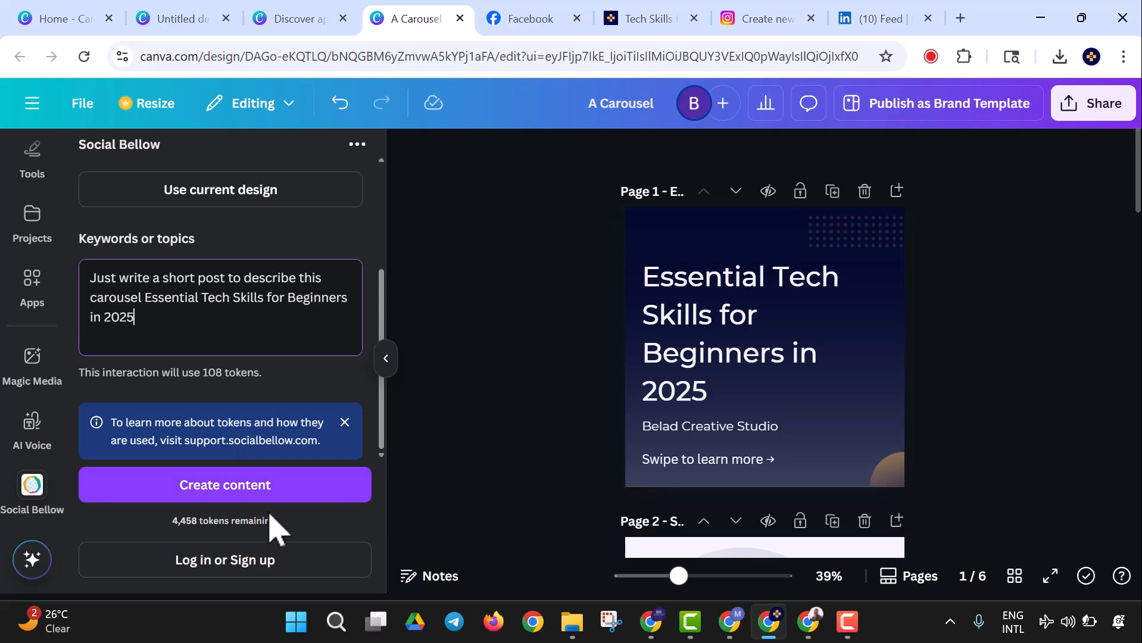
click(262, 488)
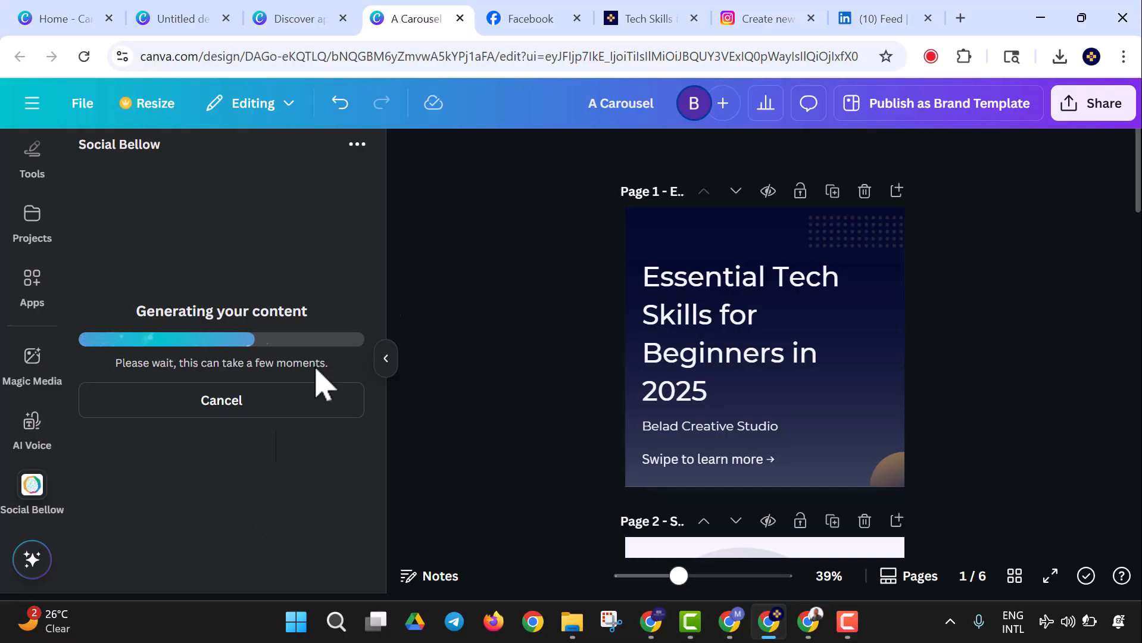
Step: Read the generated post to its end and compare its topics with the carousel's "Start with AI" page
scroll(232, 280, down, 5)
scroll(232, 286, up, 5)
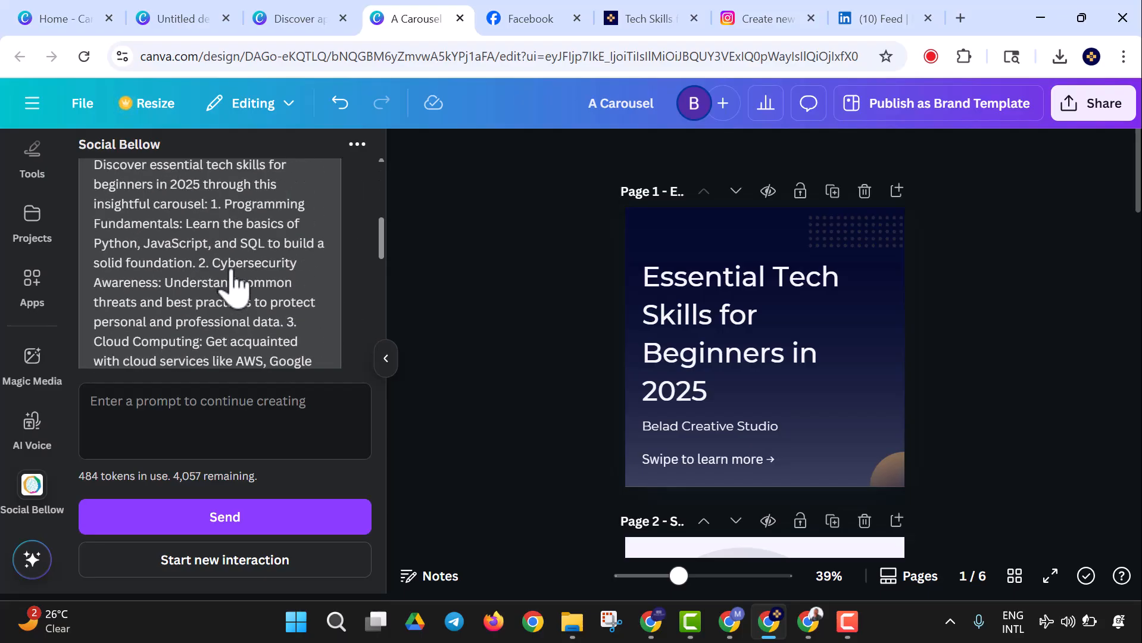
scroll(259, 277, up, 3)
scroll(256, 279, down, 2)
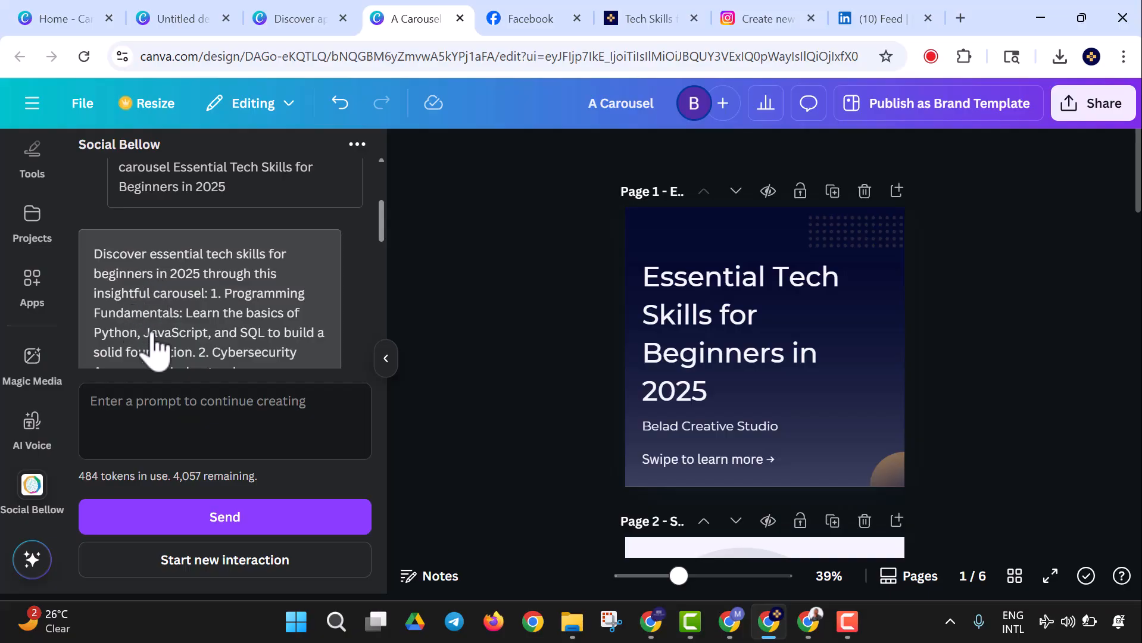
scroll(196, 314, down, 3)
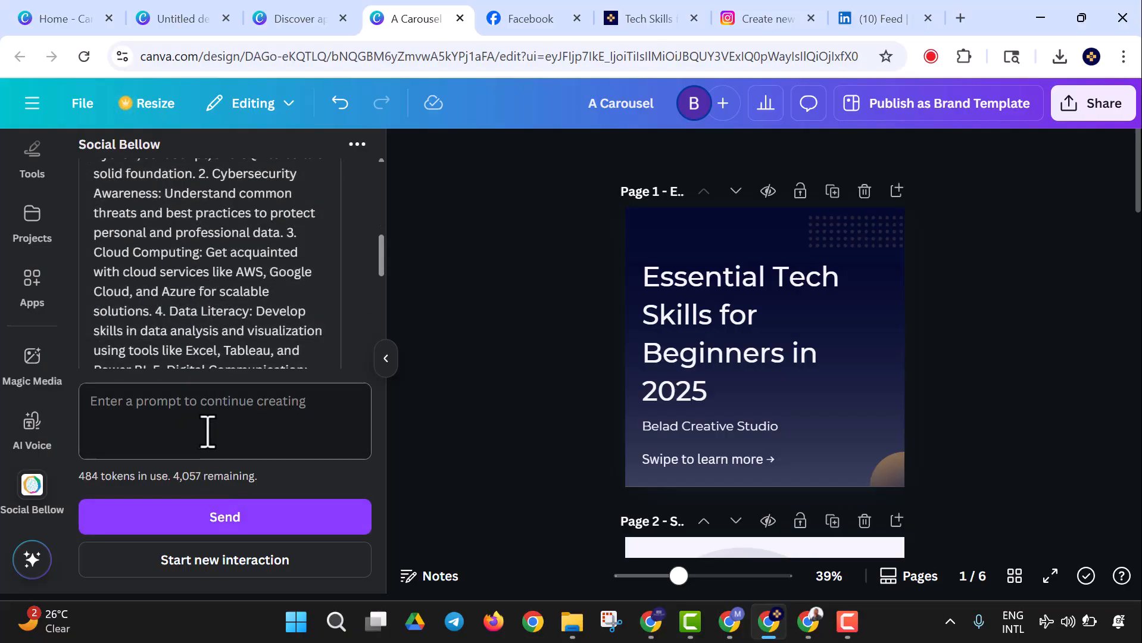
scroll(758, 464, down, 4)
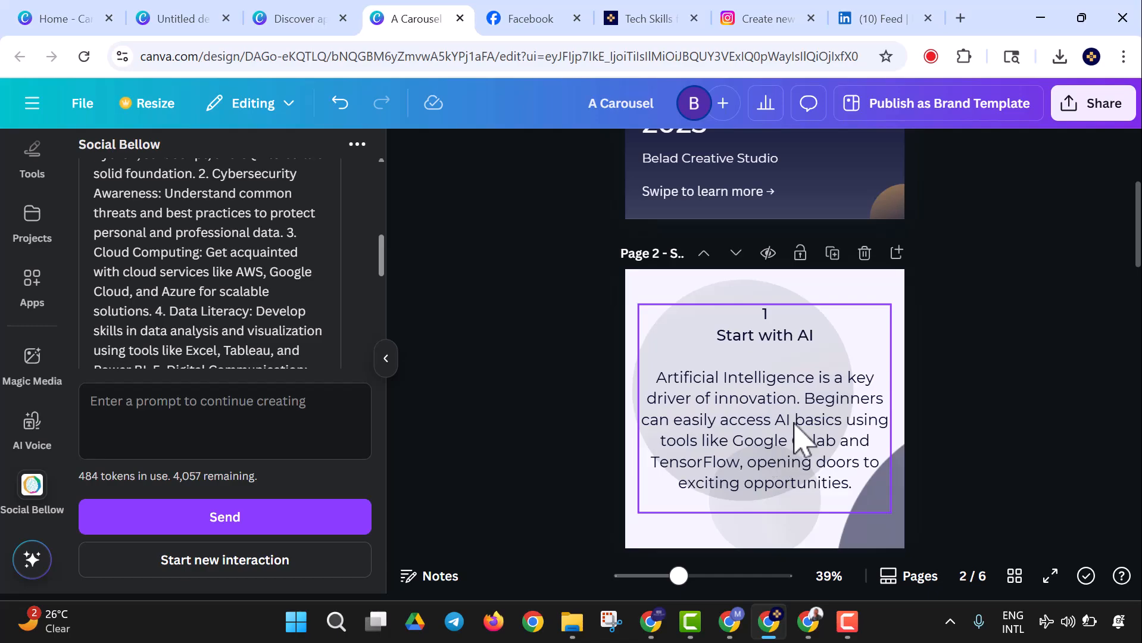
scroll(215, 256, down, 3)
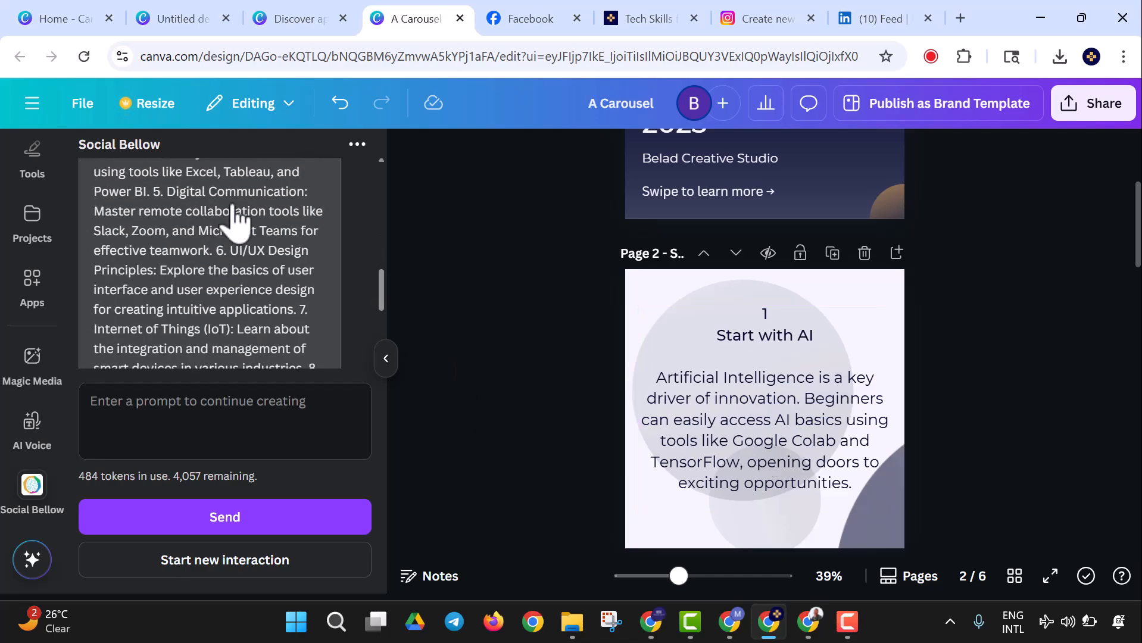
scroll(229, 262, down, 4)
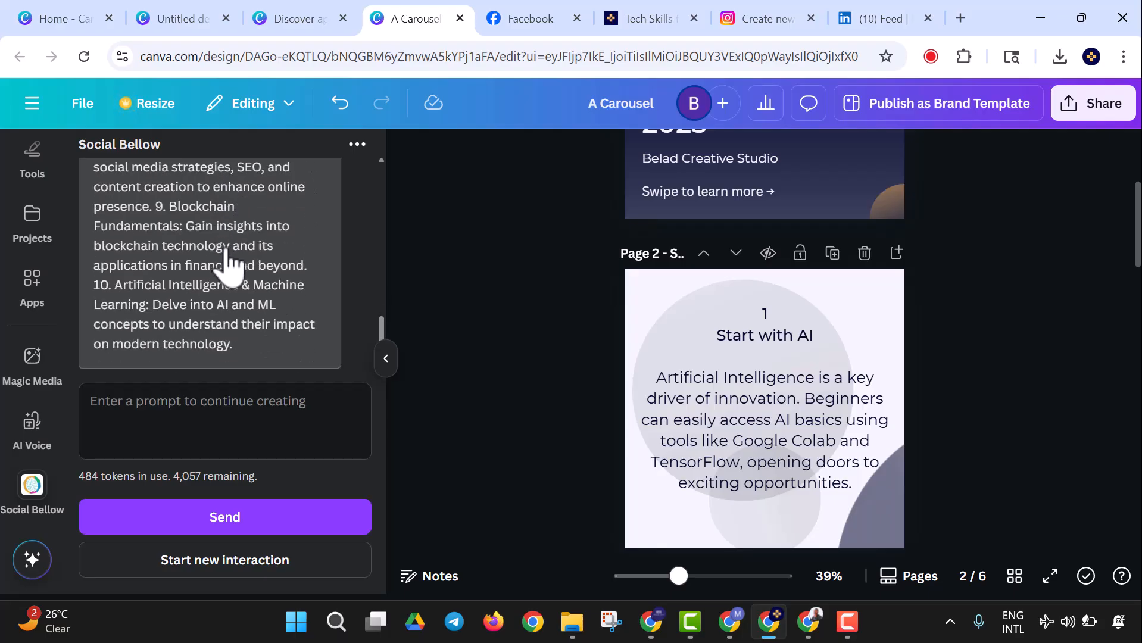
Step: Insert the generated post as text on page 2 and select all of the inserted text
click(229, 262)
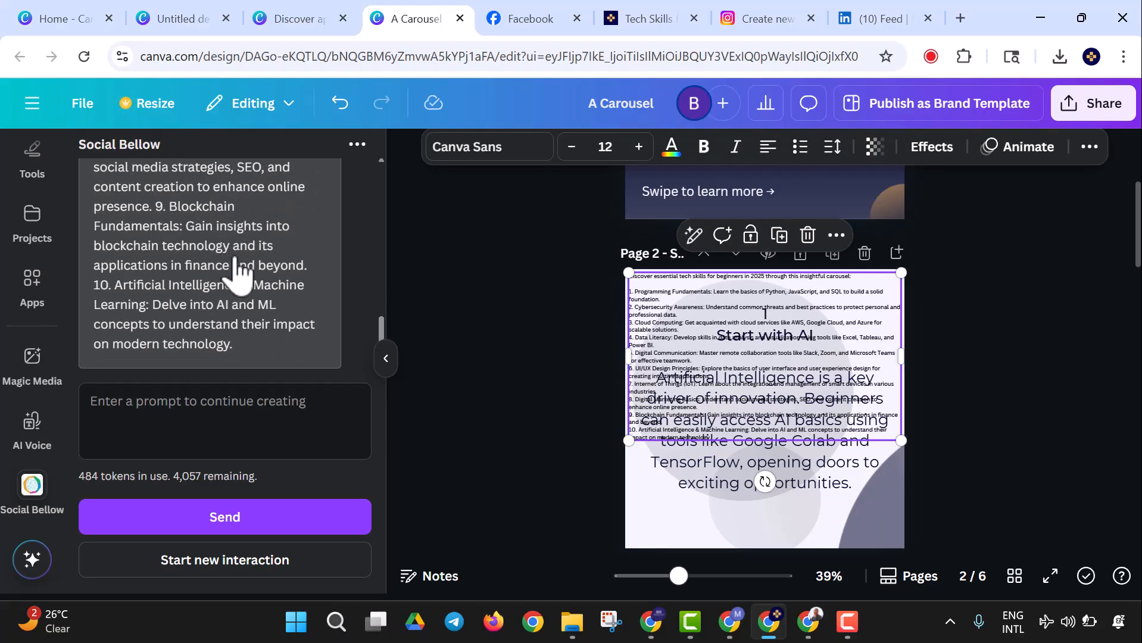
right_click(237, 241)
click(211, 271)
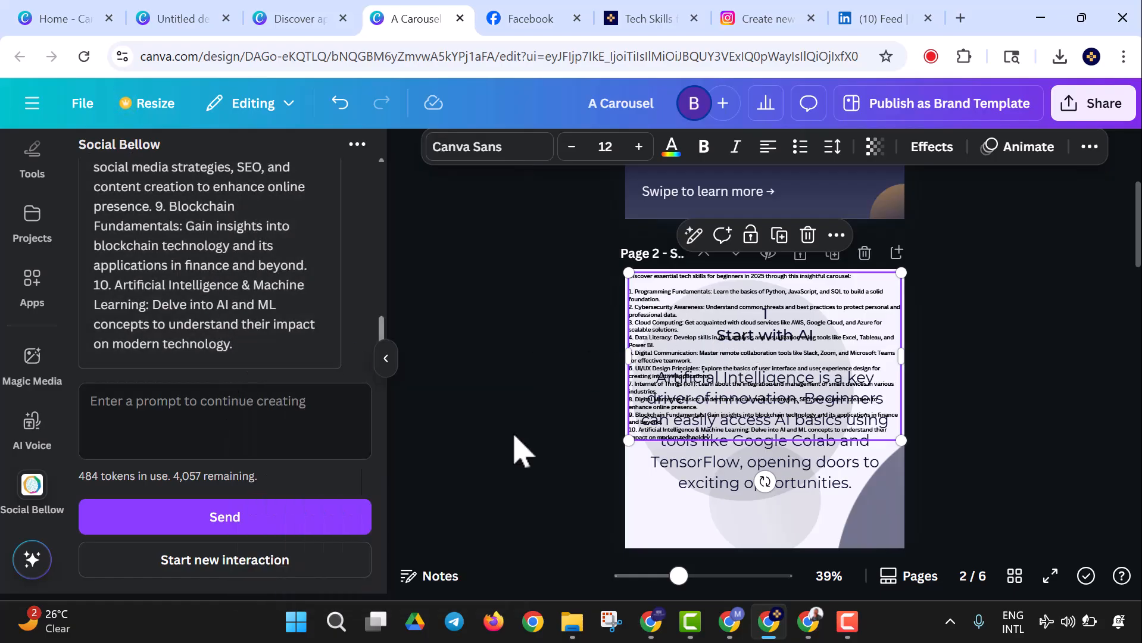
click(262, 524)
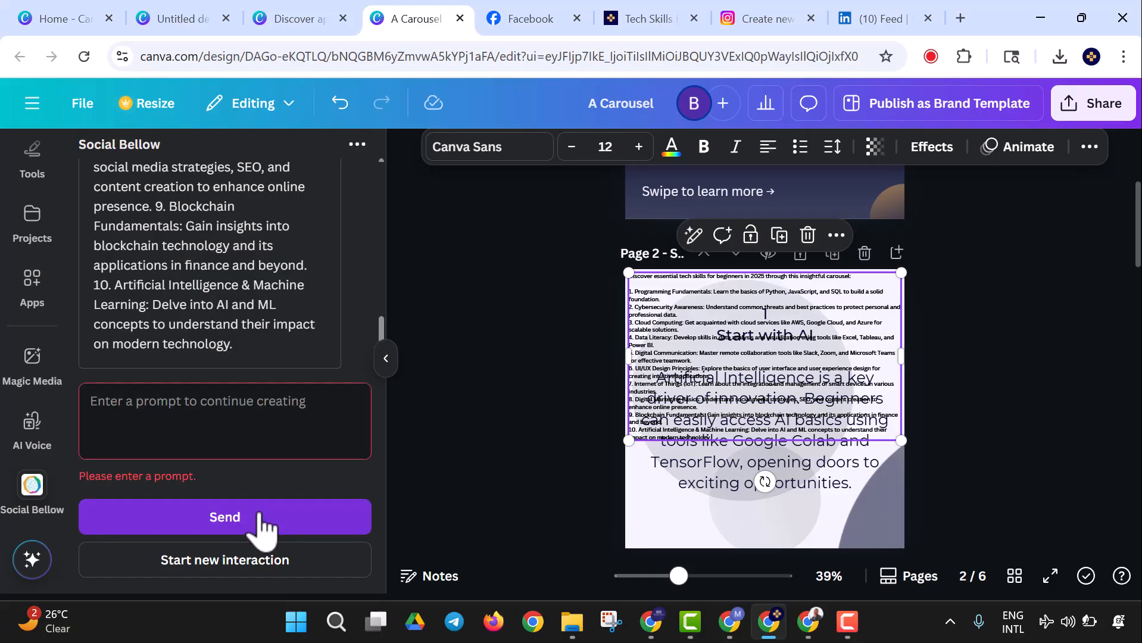
click(243, 418)
double_click(784, 373)
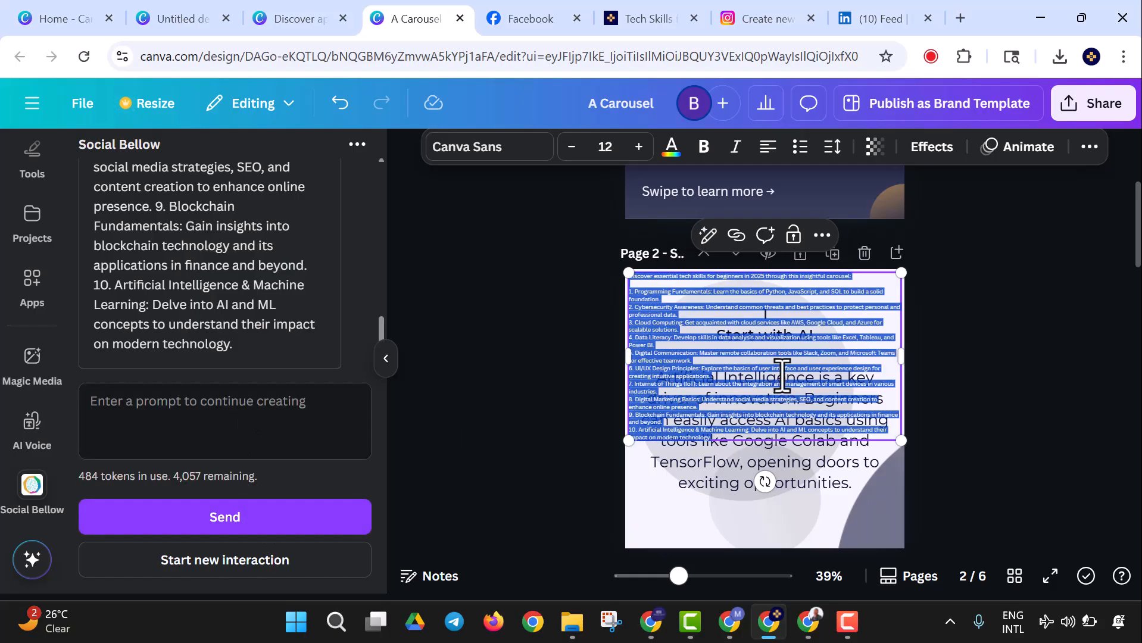
right_click(775, 343)
click(364, 216)
Step: Close the Carousel Studio details on the Discover apps page and return to the A Carousel design
click(292, 20)
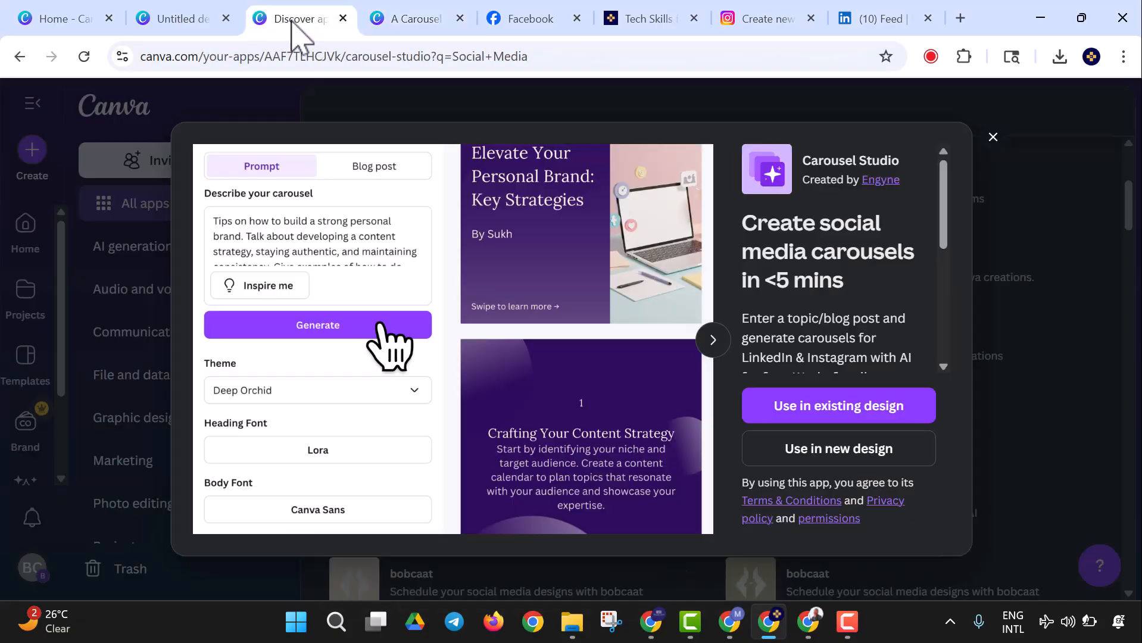
click(993, 137)
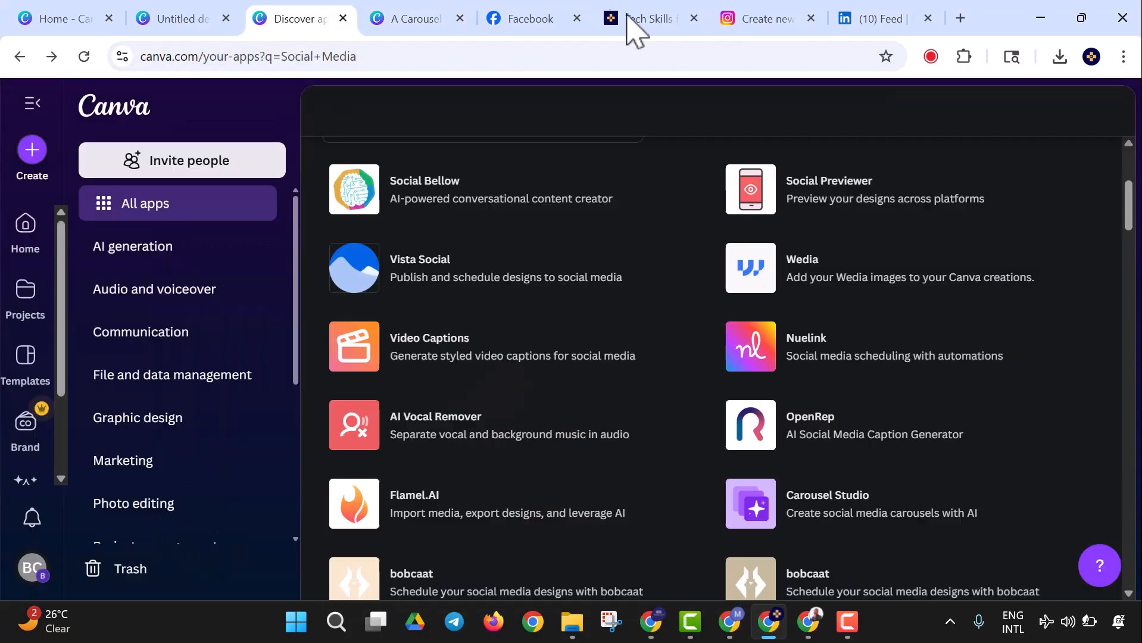
click(417, 20)
click(500, 365)
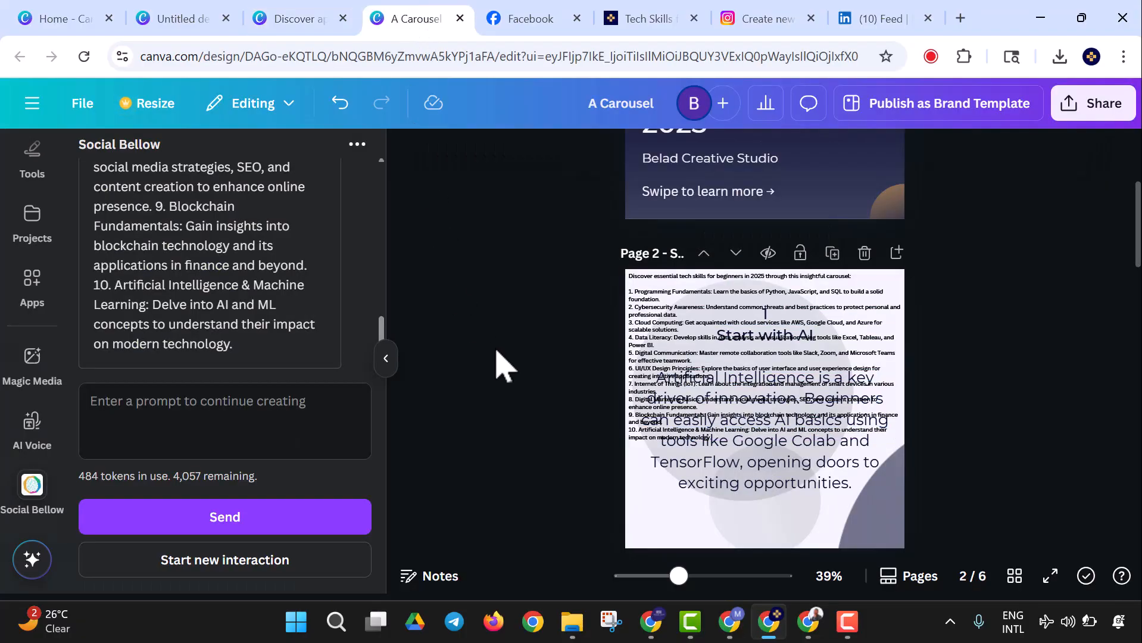
Step: Delete both copies of the generated post from page 2, leaving only the original slide text
scroll(500, 357, down, 2)
scroll(500, 357, up, 3)
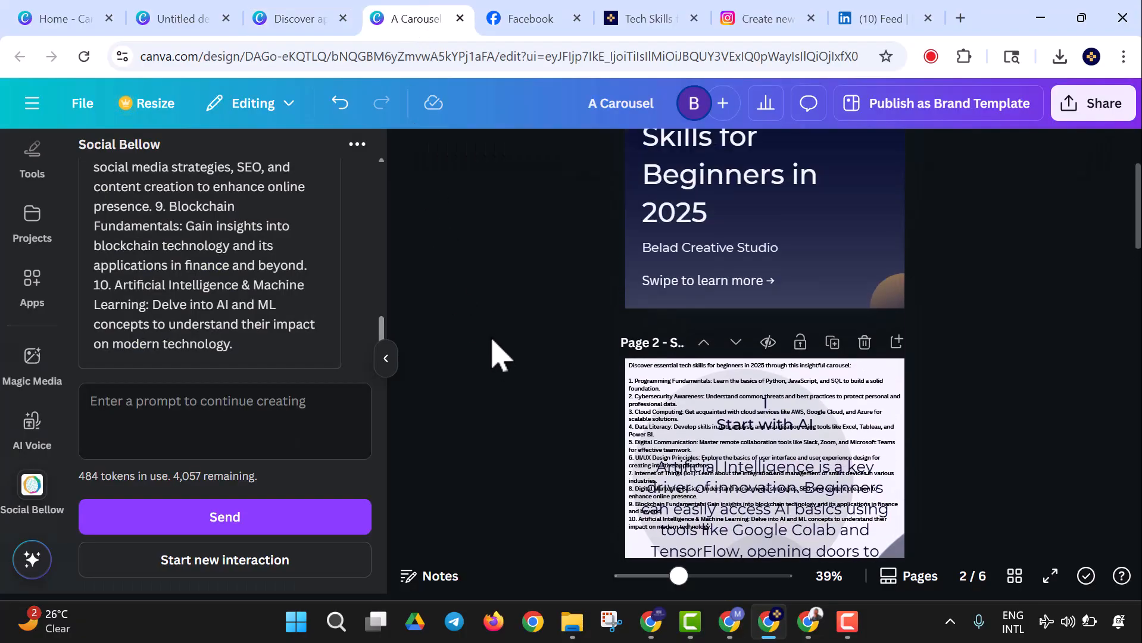
click(738, 434)
drag(733, 428, 504, 366)
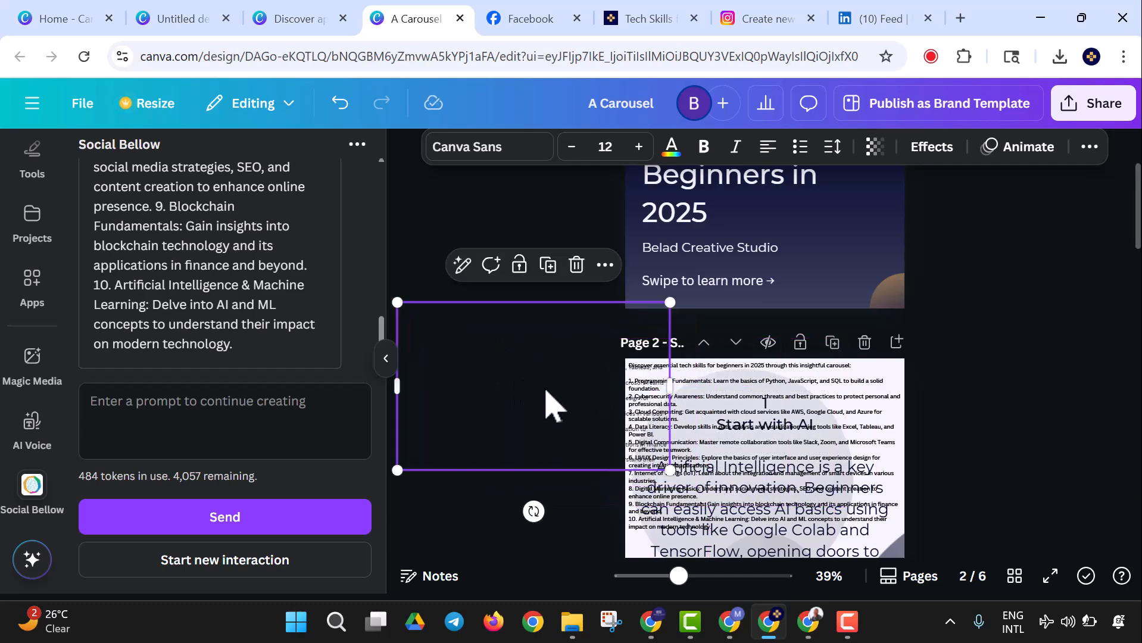
click(554, 411)
click(580, 408)
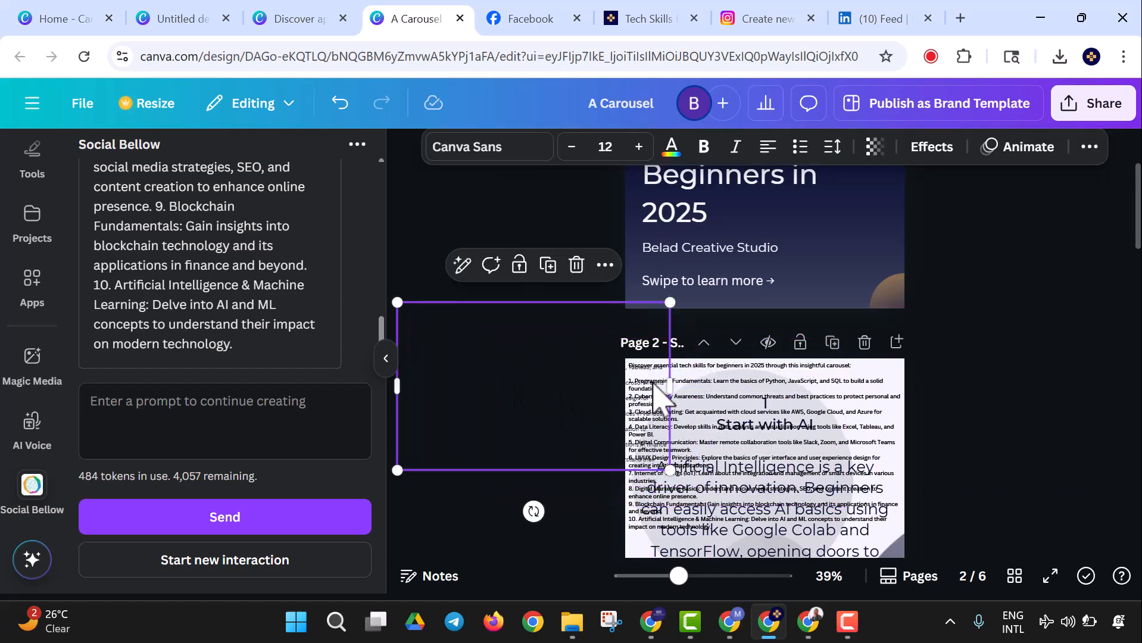
key(Delete)
click(664, 411)
key(Delete)
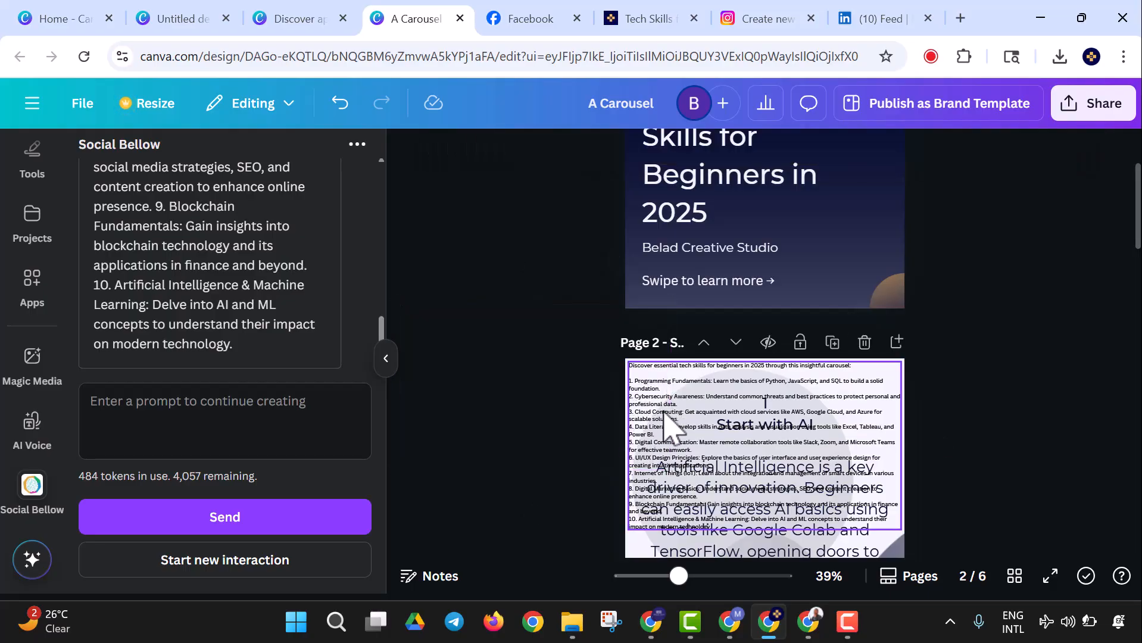
click(661, 414)
key(Delete)
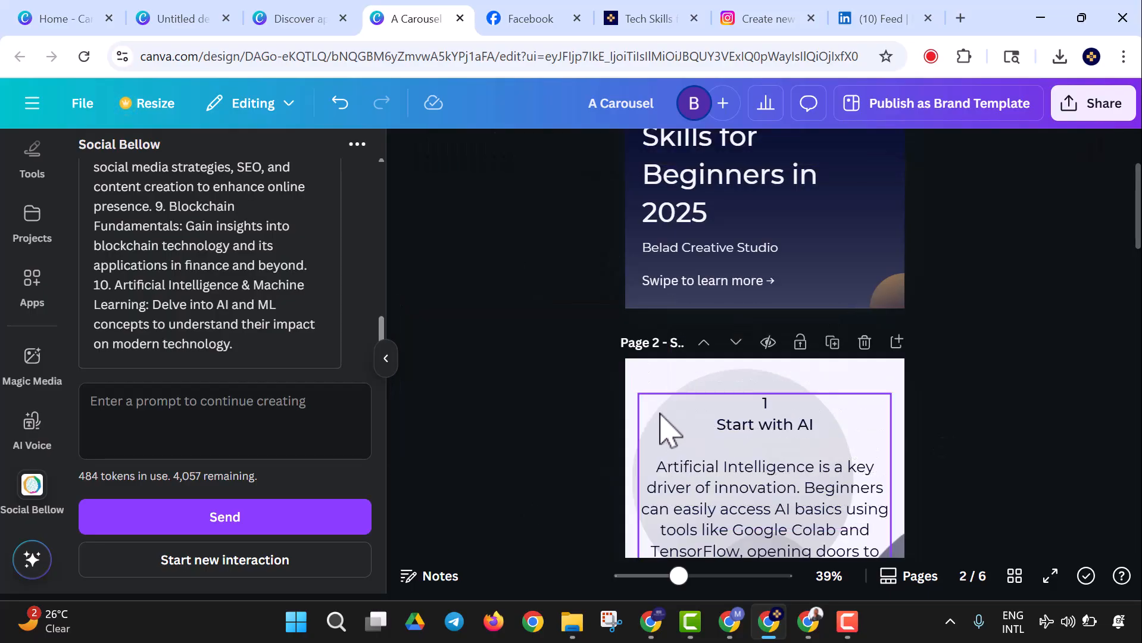
Step: Delete the first five pages of the carousel, keeping only the closing "Found this useful?" page
scroll(810, 262, up, 3)
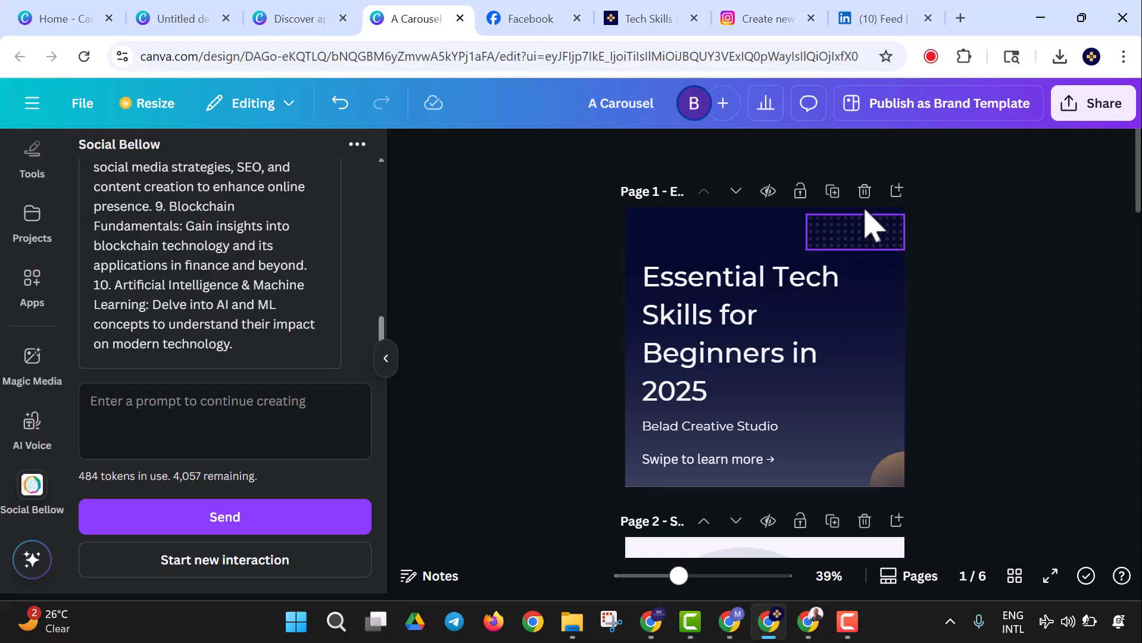
click(864, 196)
click(864, 196)
click(864, 197)
click(864, 197)
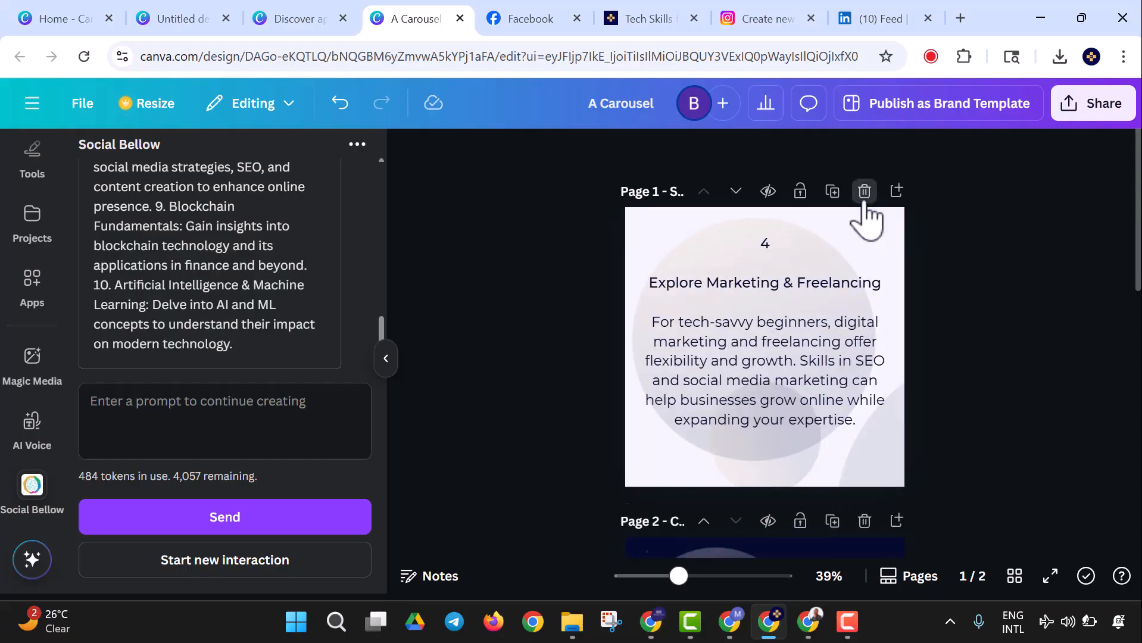
click(864, 196)
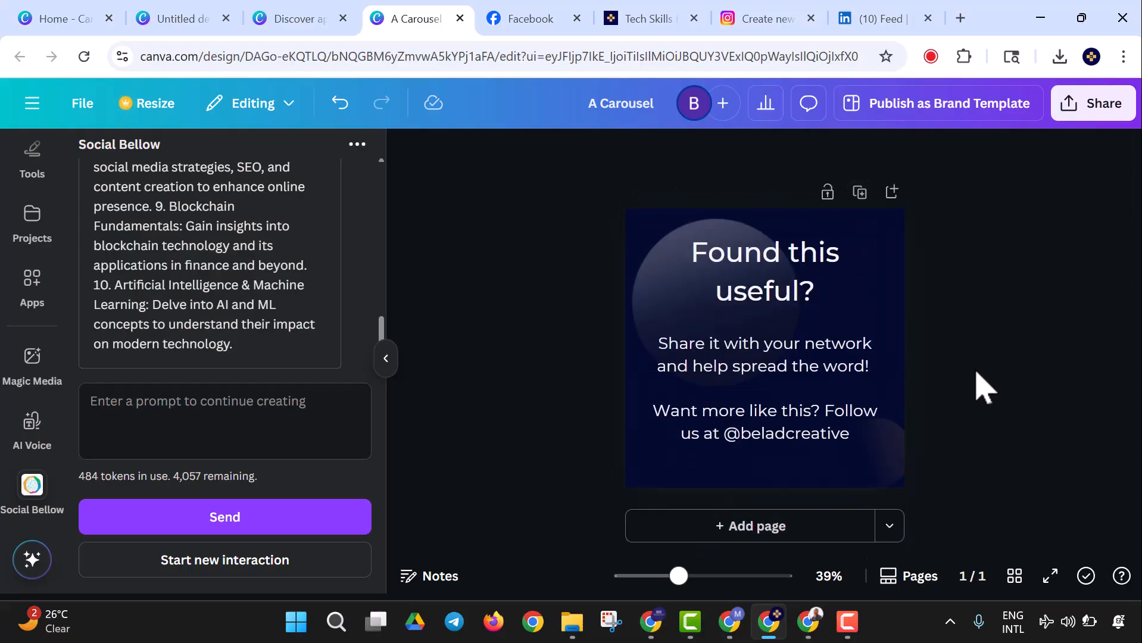
Step: Replace the "Found this useful?" page with a new blank page and give it the off-white Brand Kit background colour
click(680, 340)
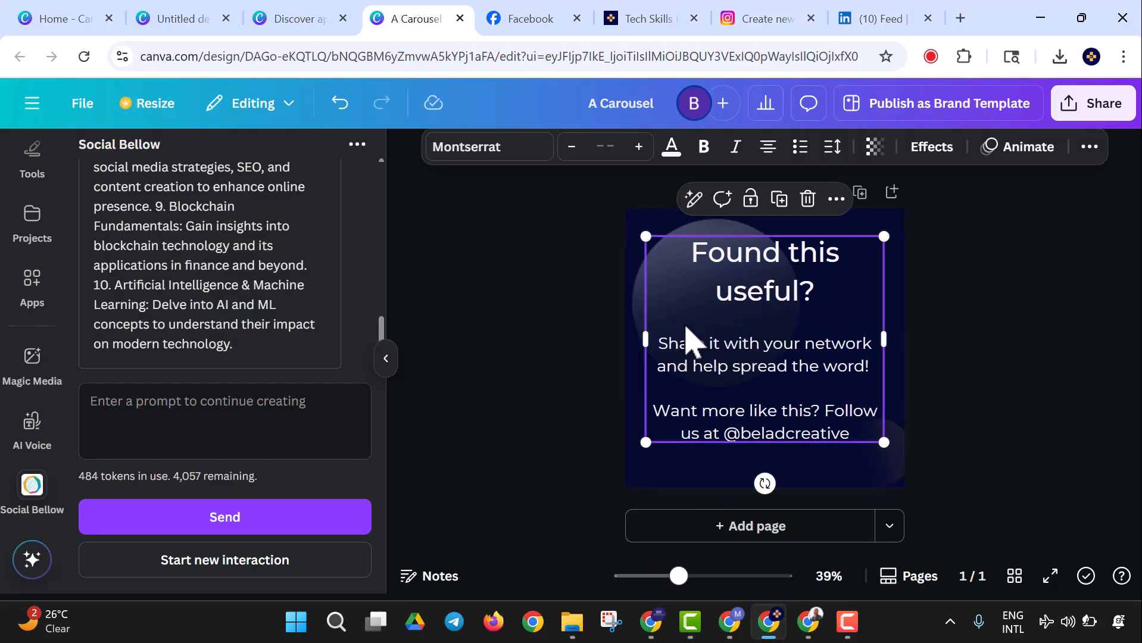
click(887, 229)
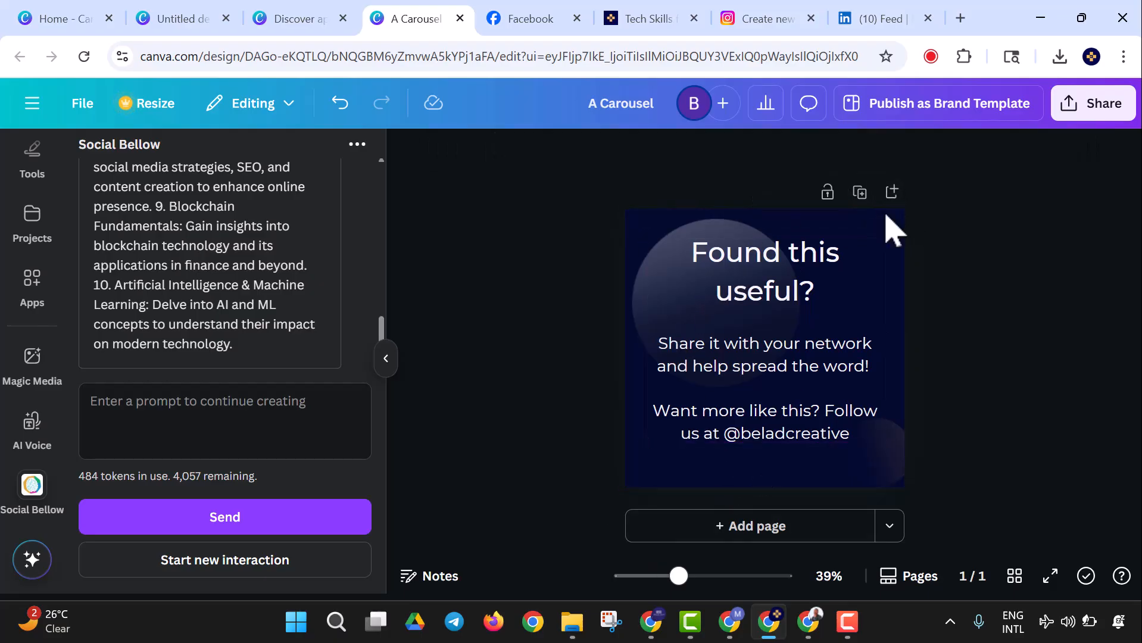
click(706, 235)
click(1040, 439)
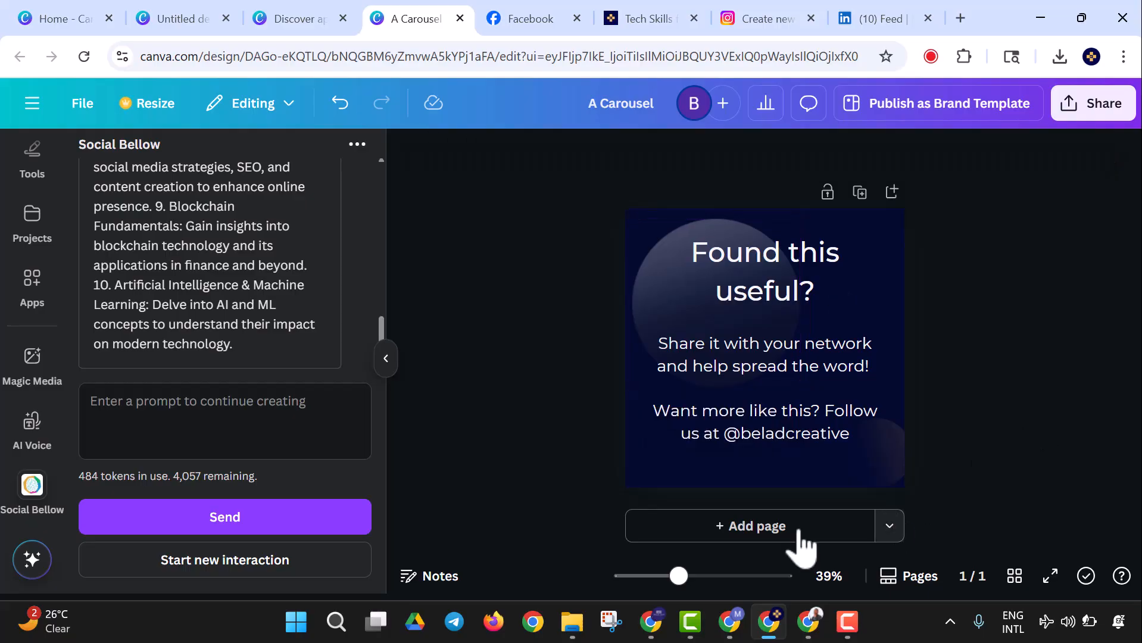
click(693, 541)
scroll(880, 375, up, 5)
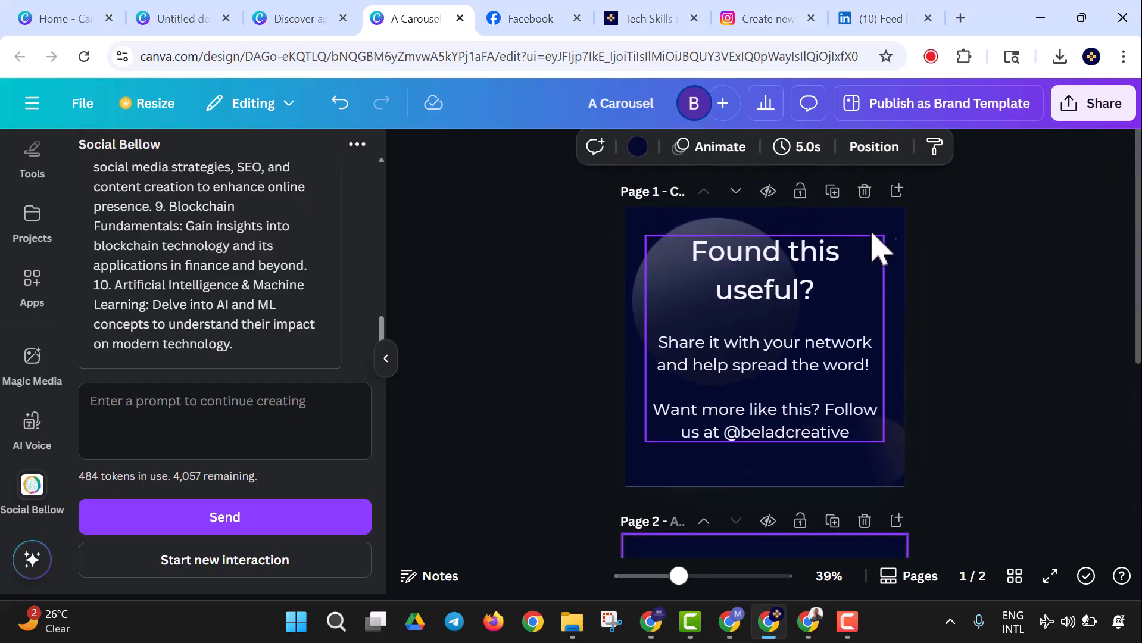
click(865, 191)
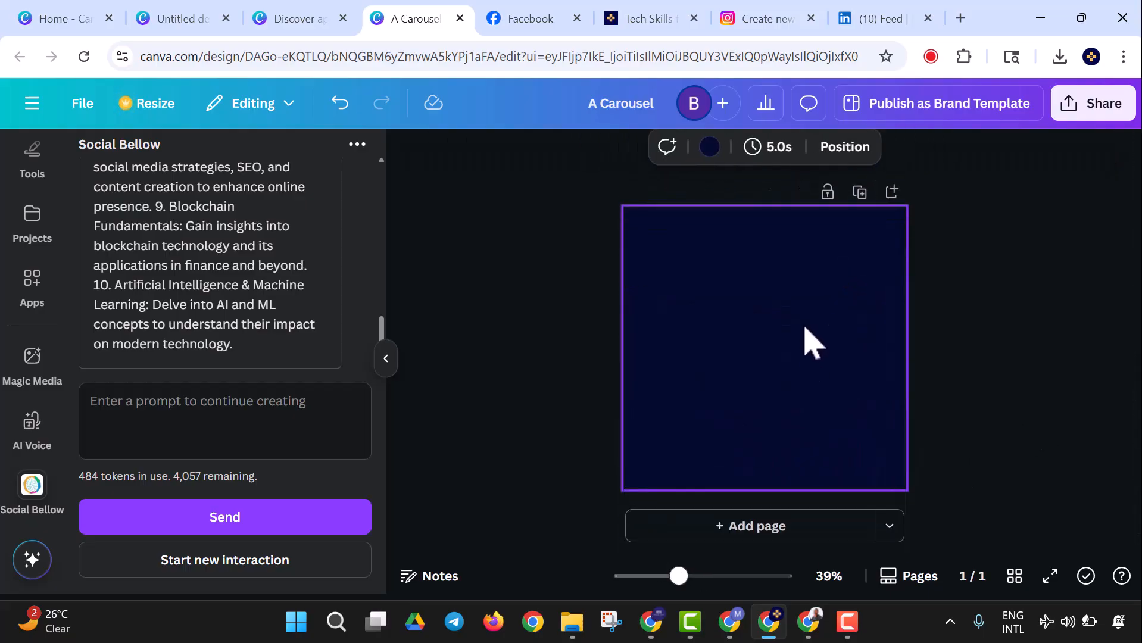
click(709, 149)
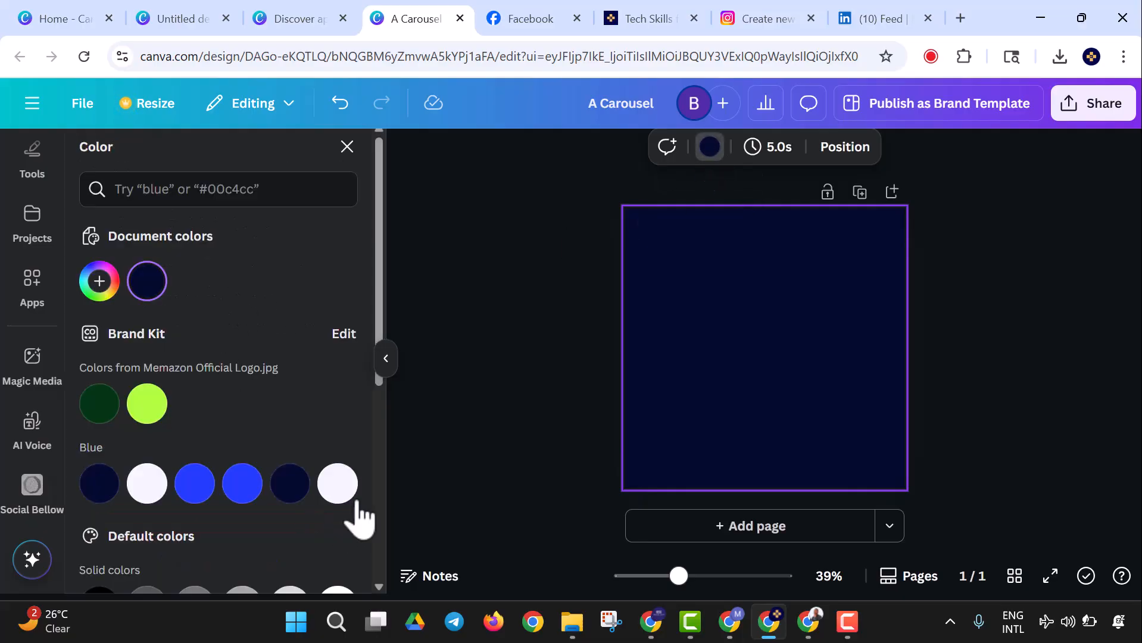
click(335, 485)
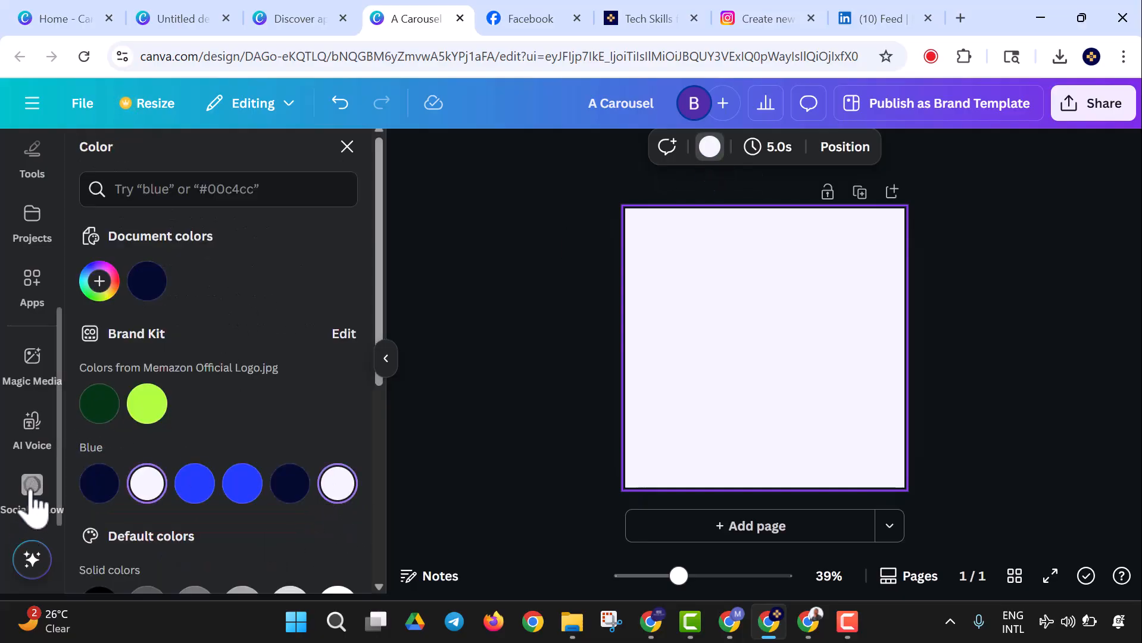
Step: Insert the generated Social Bellow post as text on the blank page and copy all of its text
click(30, 491)
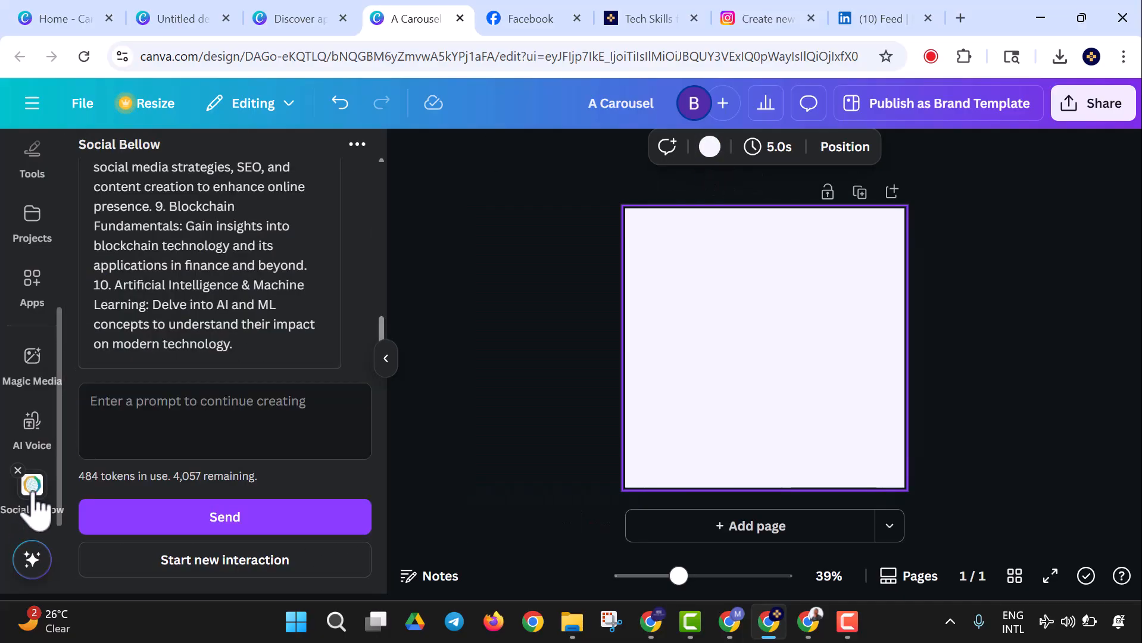
click(214, 330)
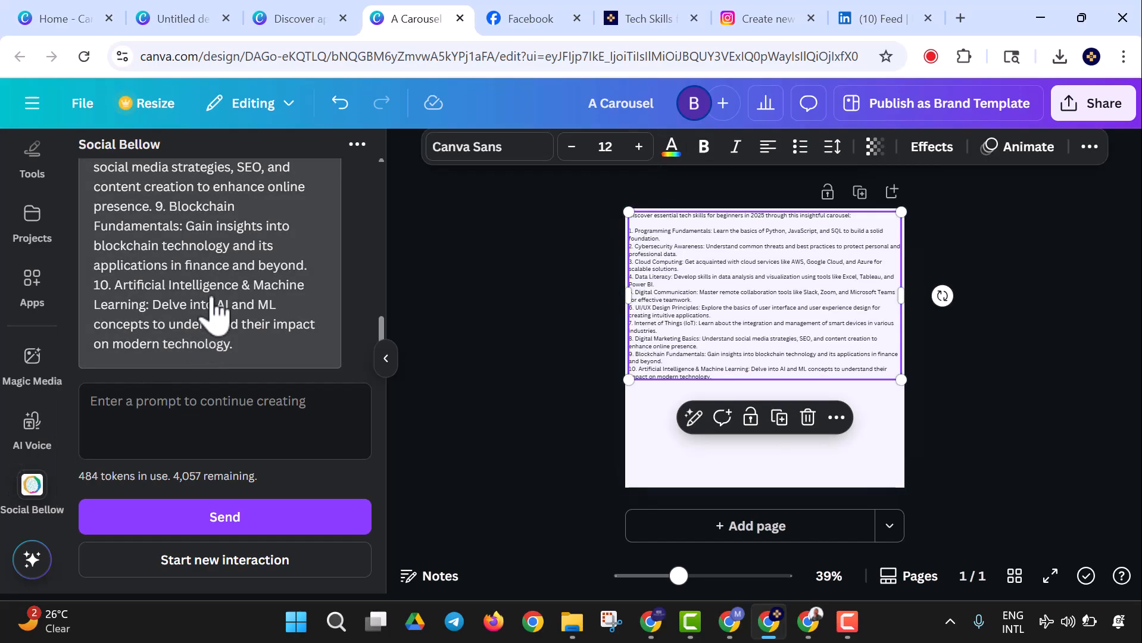
double_click(757, 304)
right_click(756, 292)
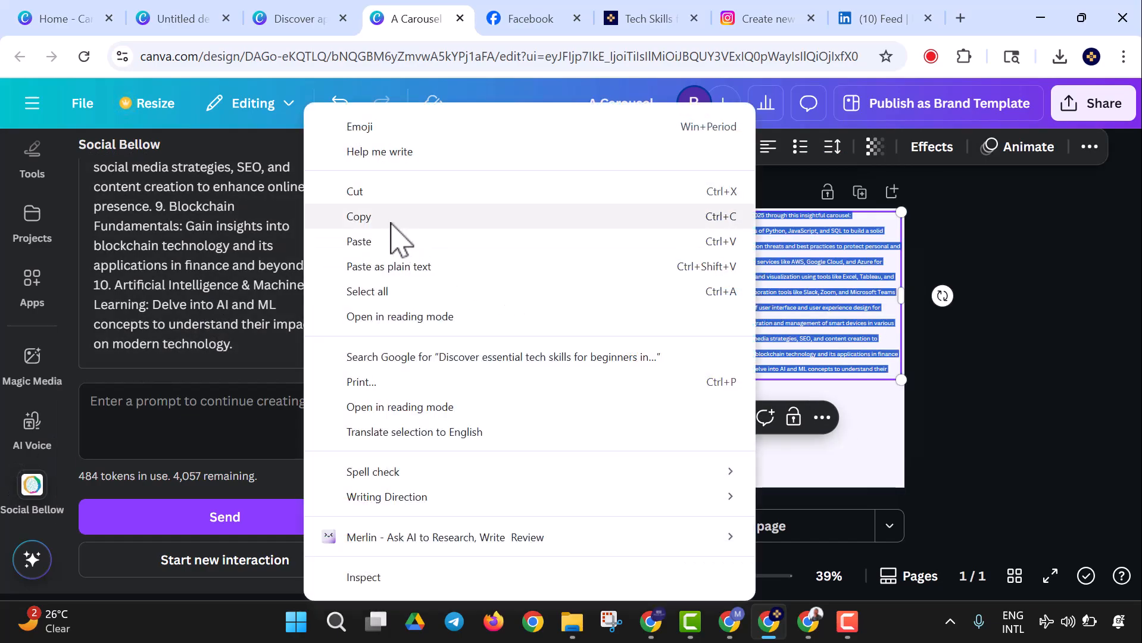
click(420, 220)
Step: Delete the inserted post text from the page and close the Social Bellow app
click(964, 412)
click(820, 355)
key(Delete)
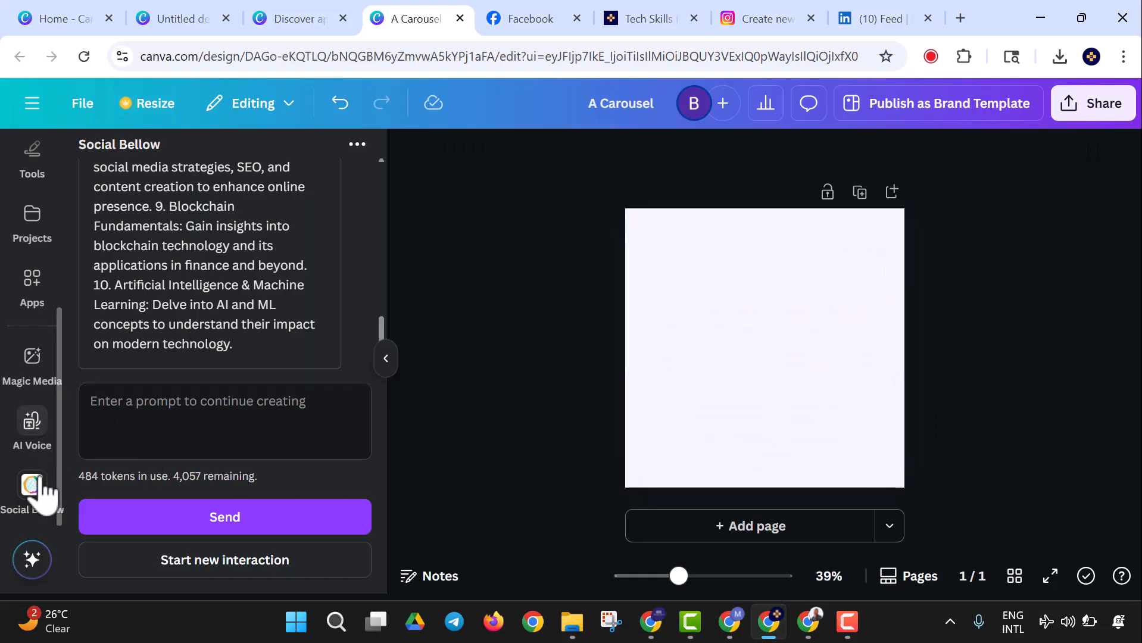
click(18, 471)
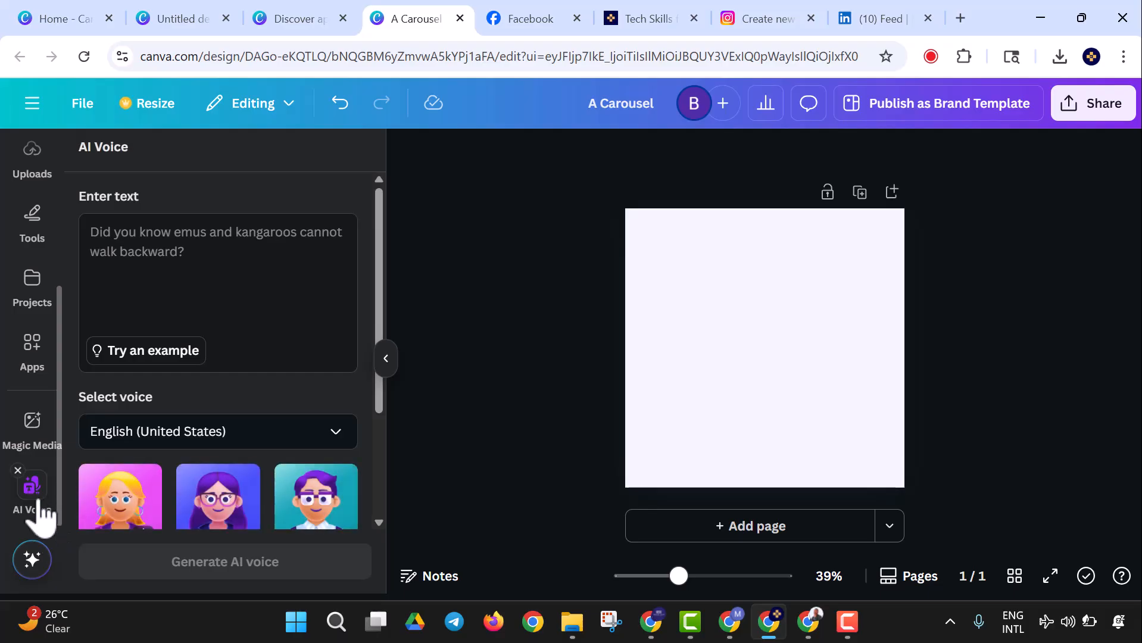
Step: Search the Canva apps for "carousel" and open Carousel Studio
scroll(41, 470, up, 5)
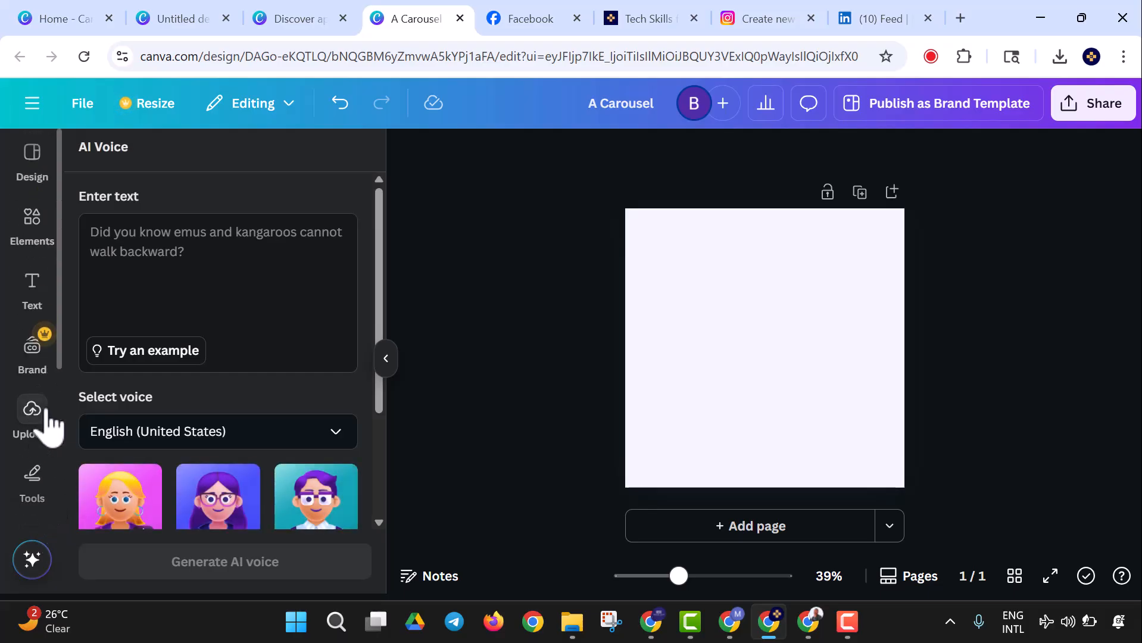
scroll(47, 420, down, 5)
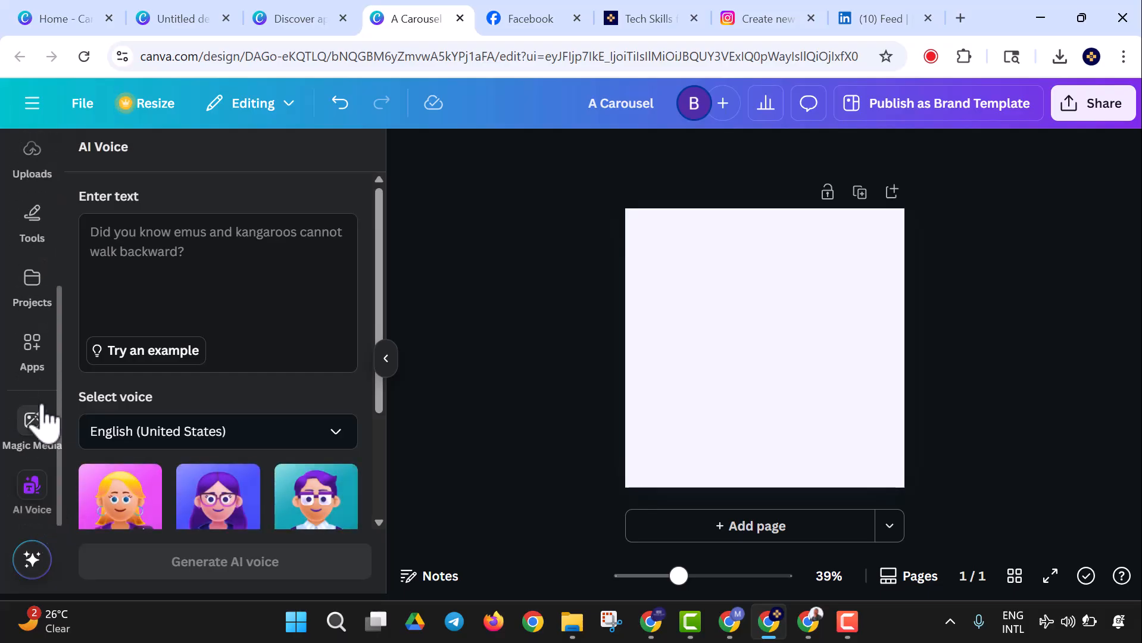
click(35, 356)
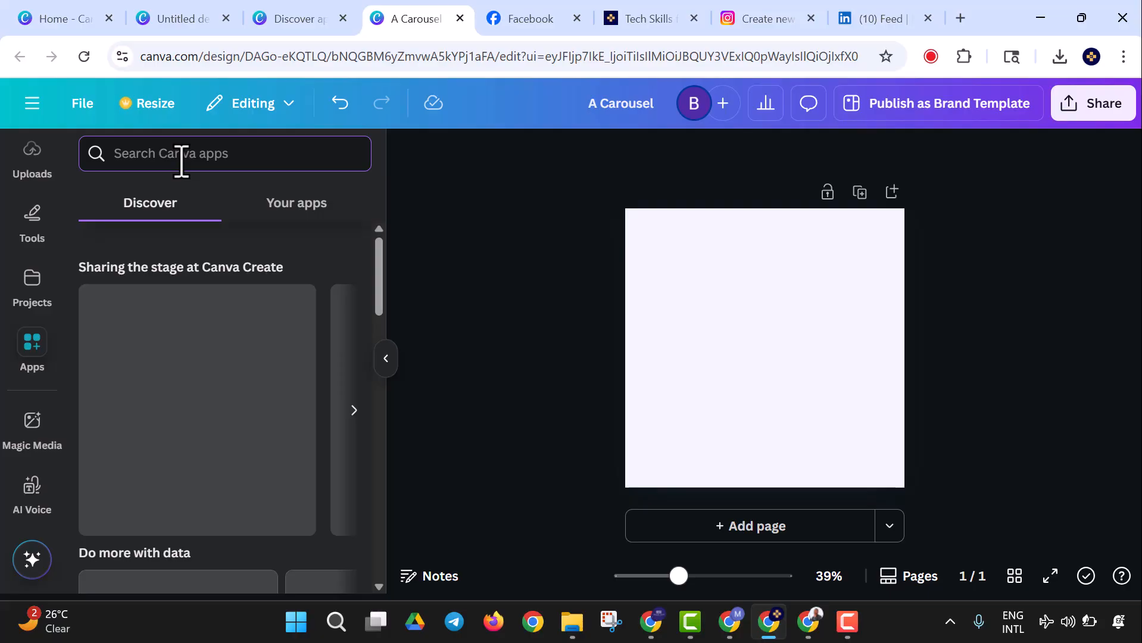
text(carousel)
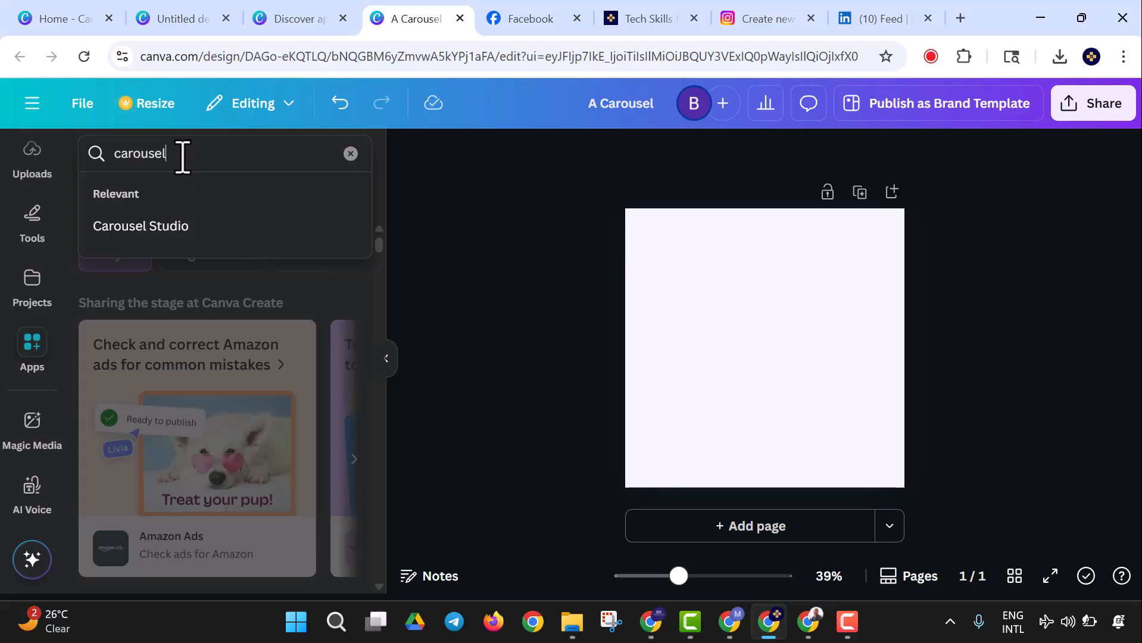
click(166, 231)
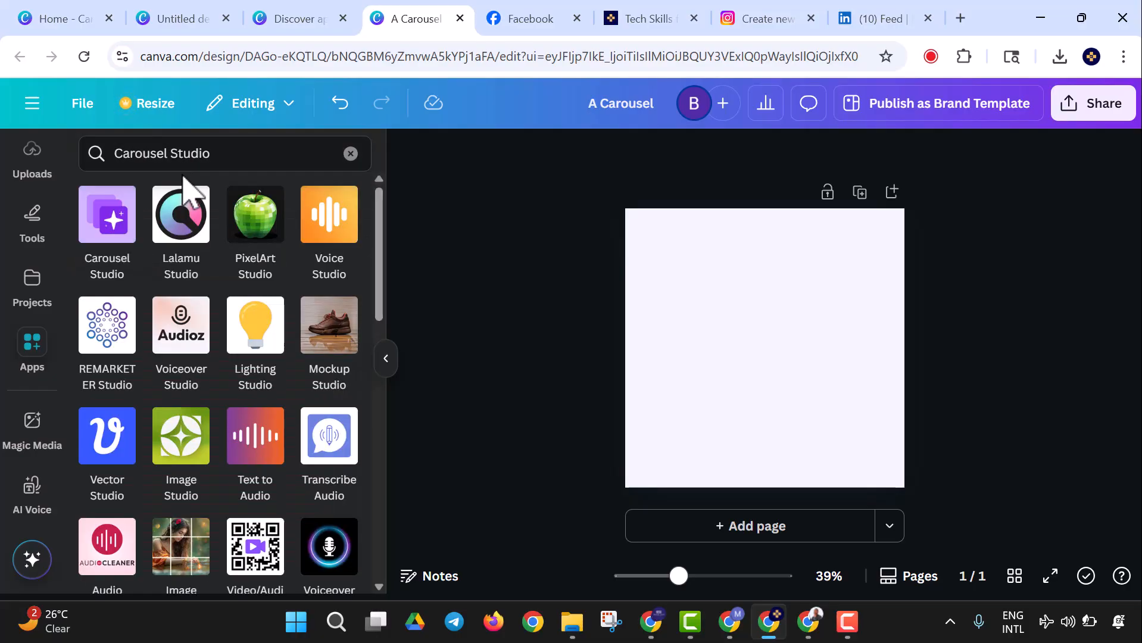
click(111, 224)
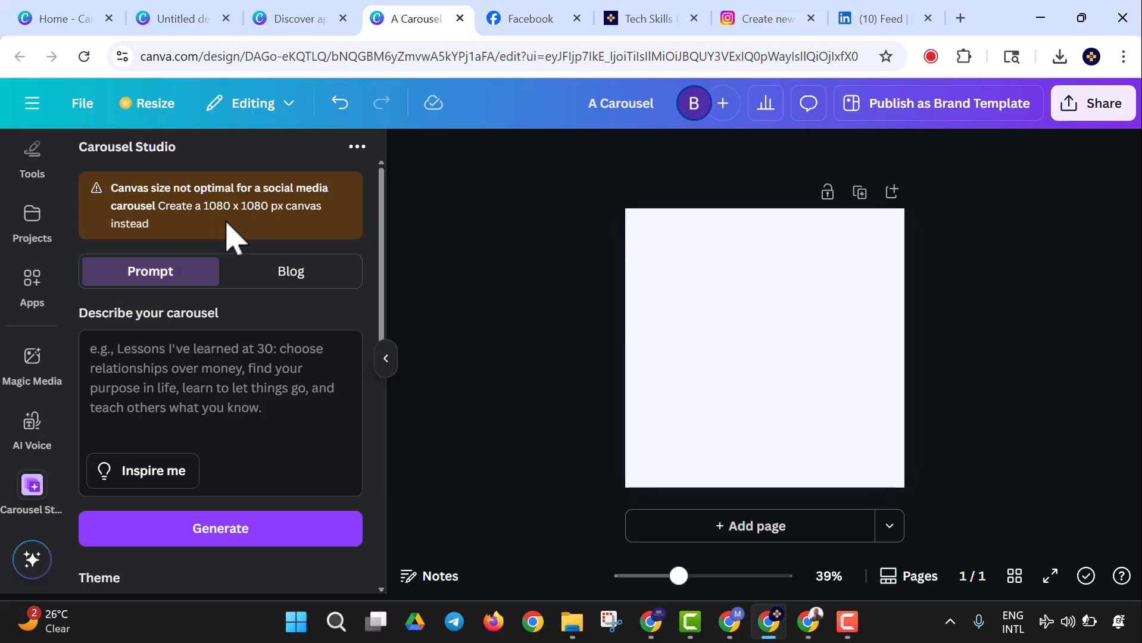
Step: Paste the copied post as the carousel description prompt in Carousel Studio and review the pasted text
scroll(199, 262, down, 3)
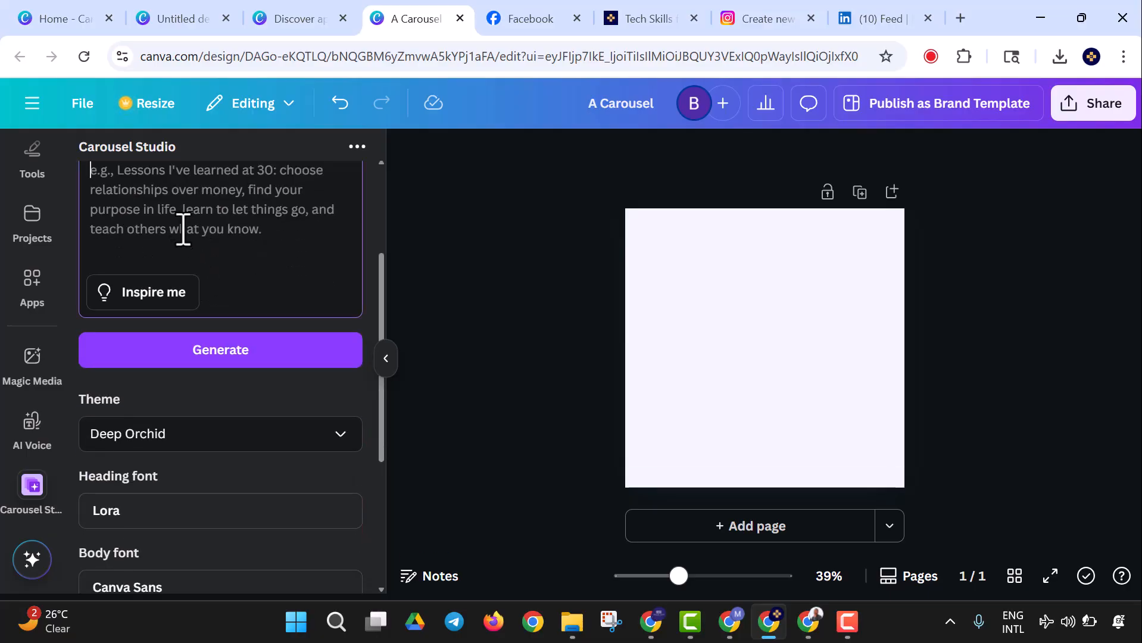
scroll(184, 238, up, 3)
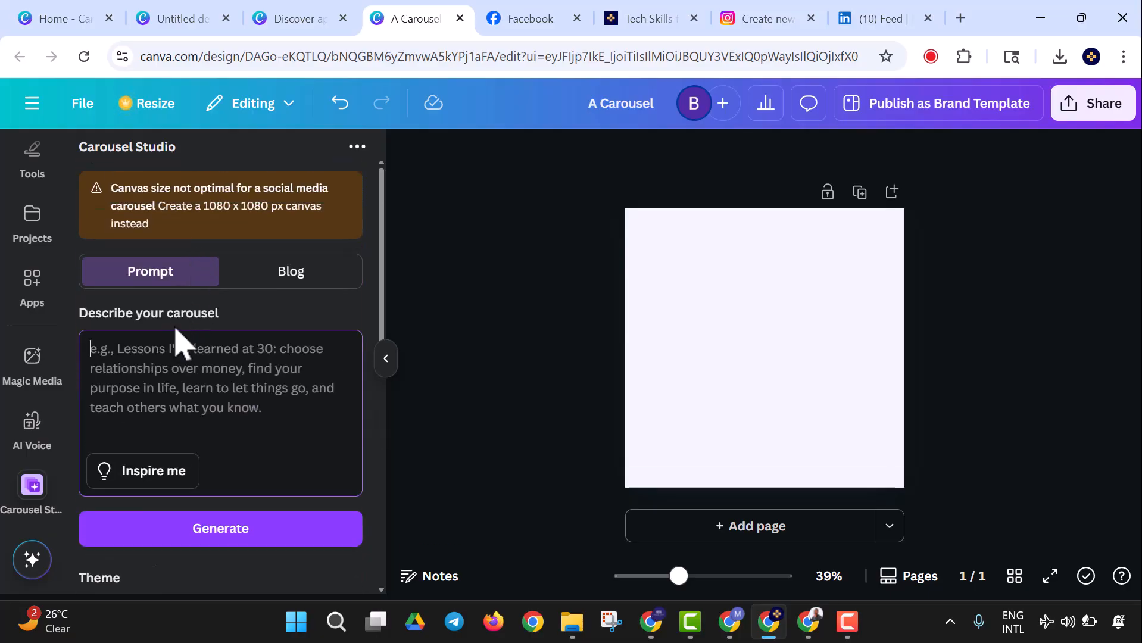
key(ctrl+v)
scroll(200, 410, up, 2)
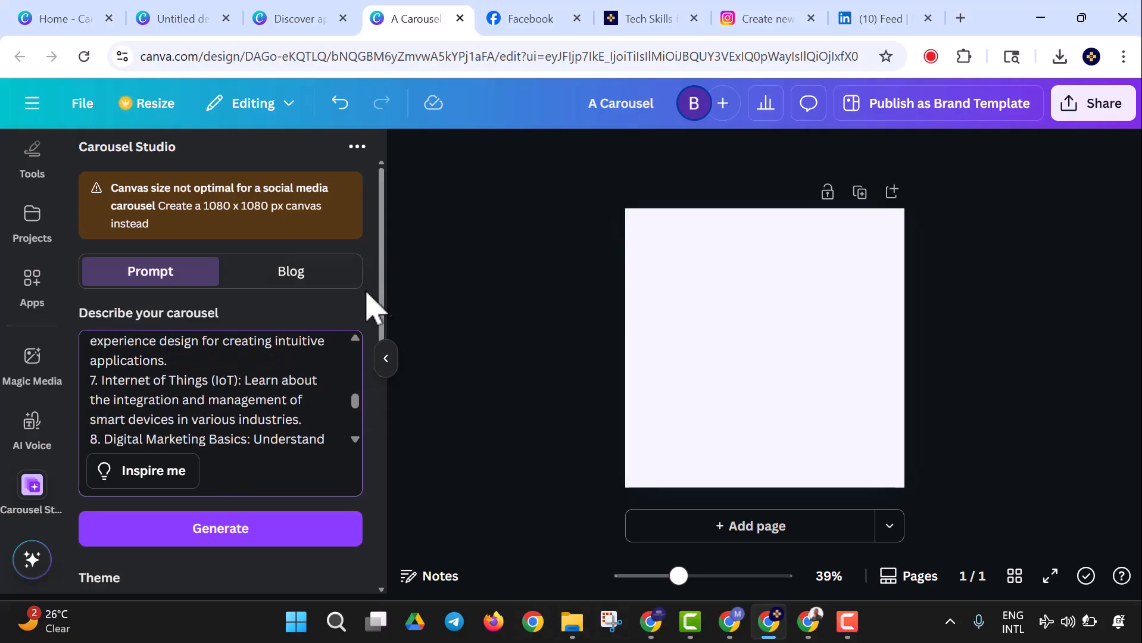
scroll(211, 398, up, 6)
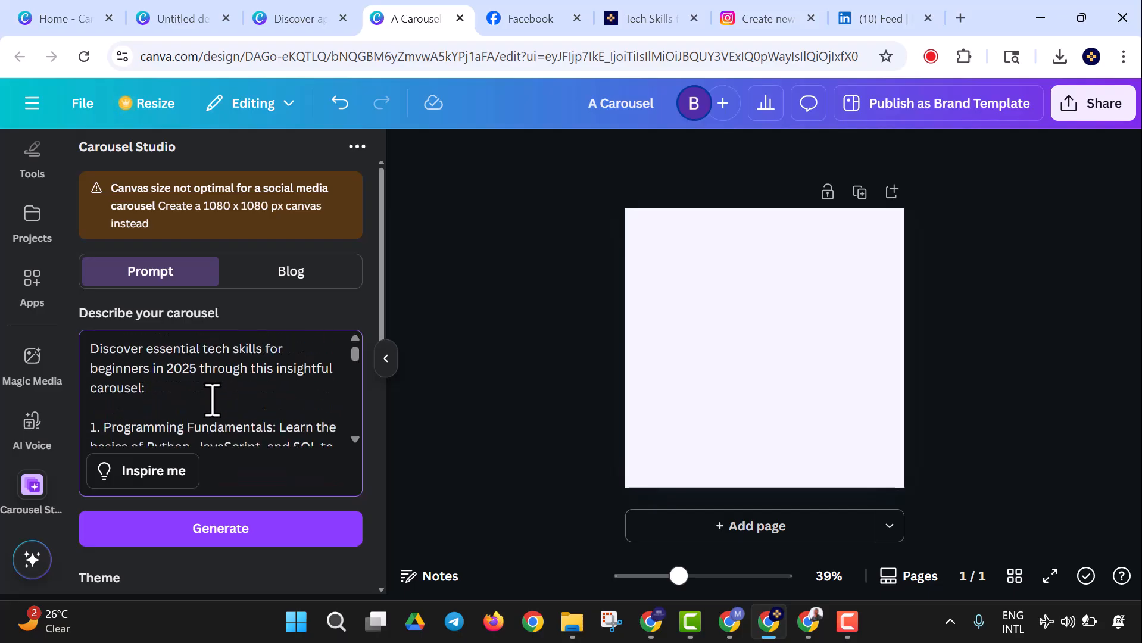
scroll(211, 398, down, 8)
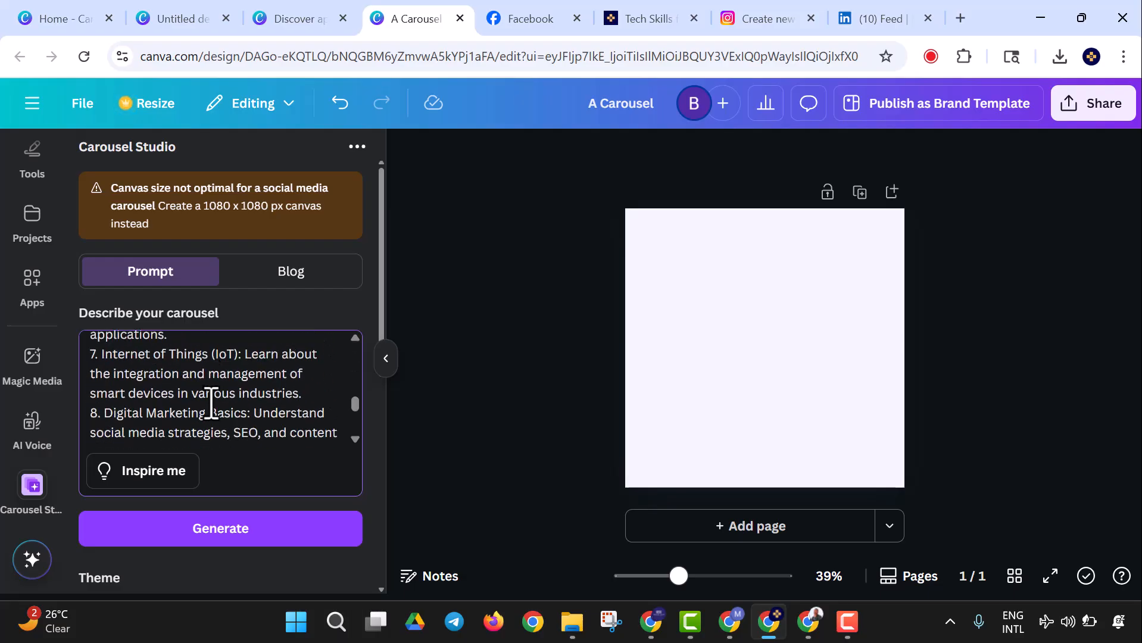
Step: Set the Carousel Studio theme to Peach Blossom
scroll(207, 405, down, 3)
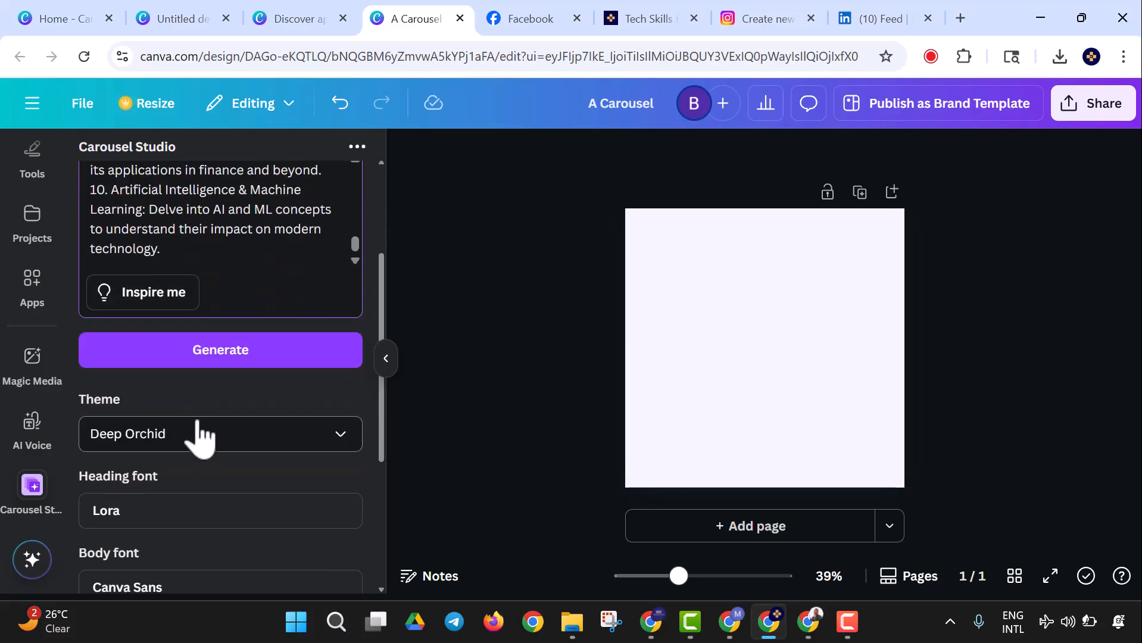
click(200, 444)
click(200, 440)
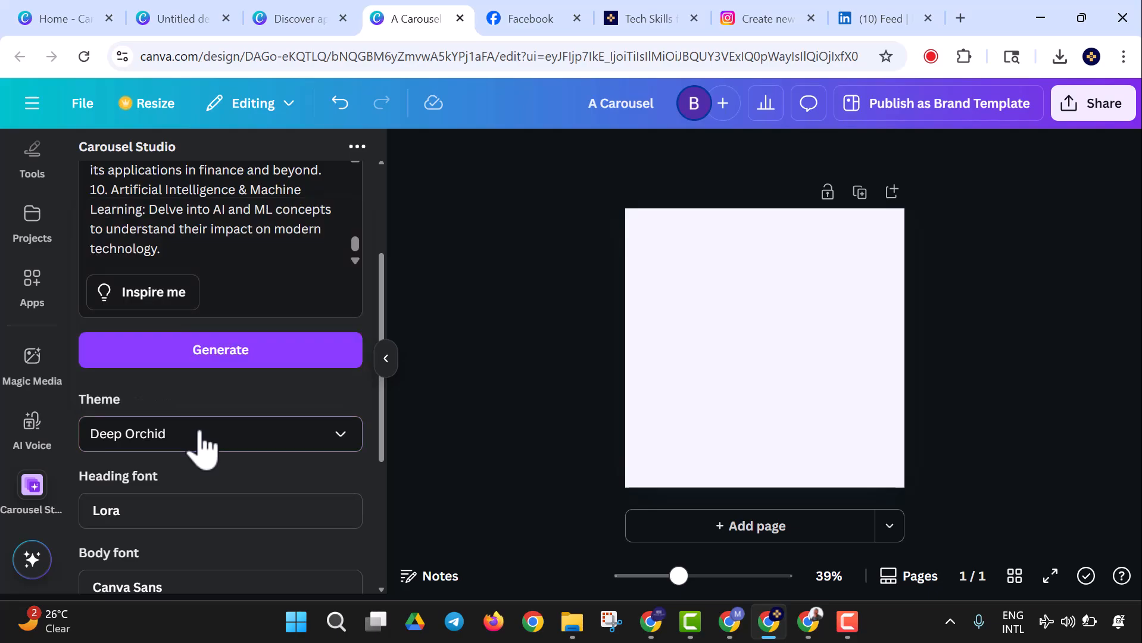
click(199, 439)
scroll(168, 332, down, 3)
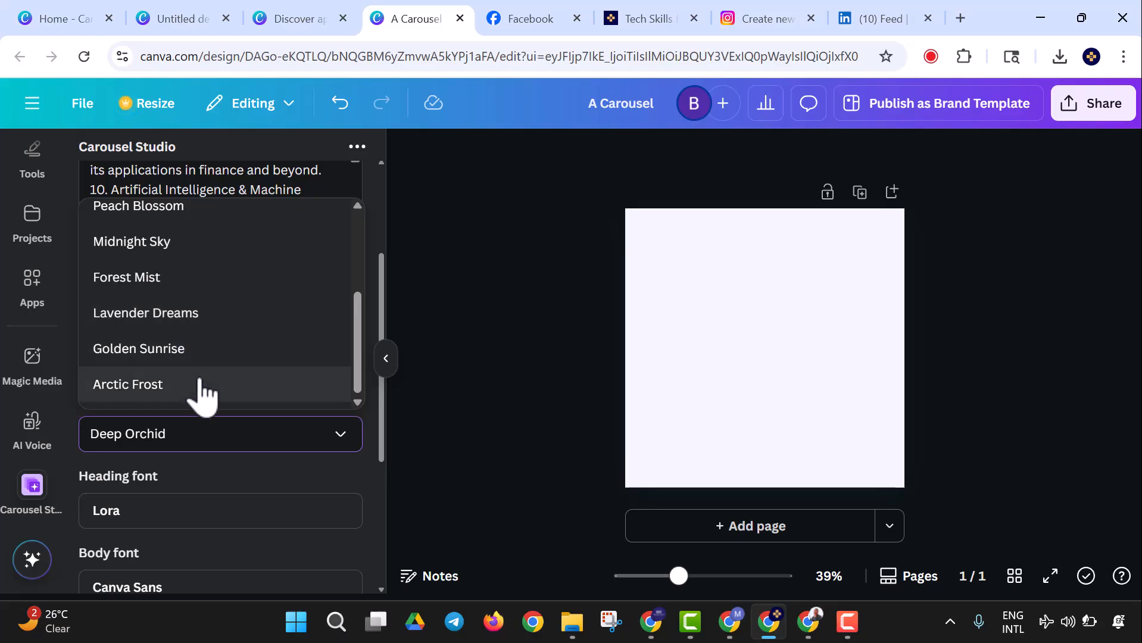
scroll(202, 392, up, 2)
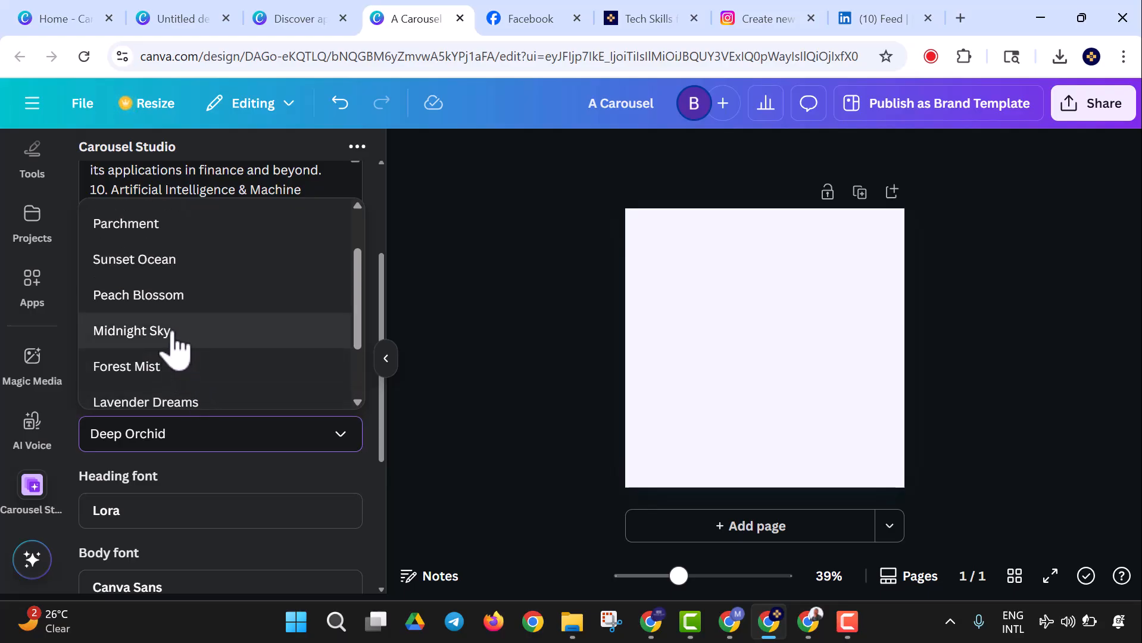
scroll(176, 342, up, 2)
click(174, 363)
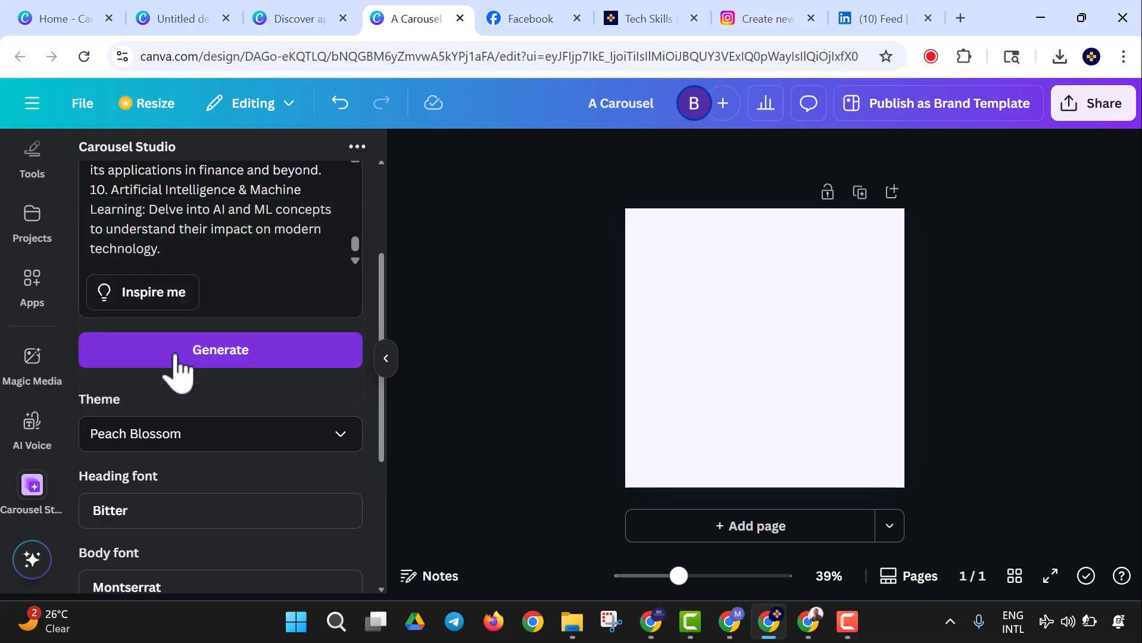
Step: Set the carousel's heading font to Montserrat by searching the font list for "Monts"
scroll(181, 354, down, 3)
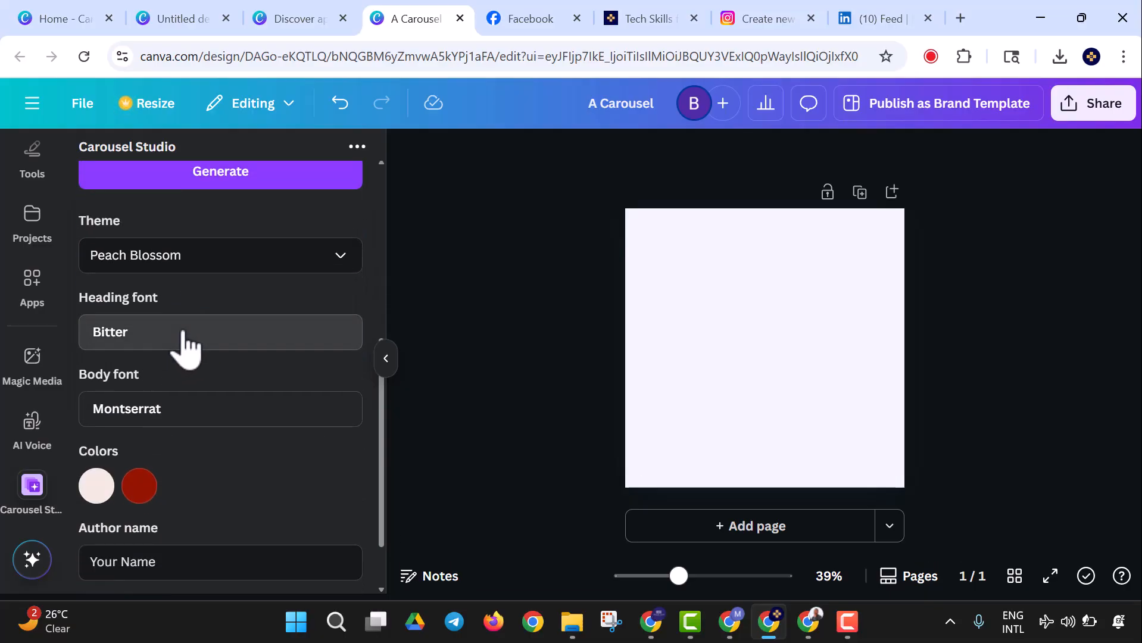
click(184, 343)
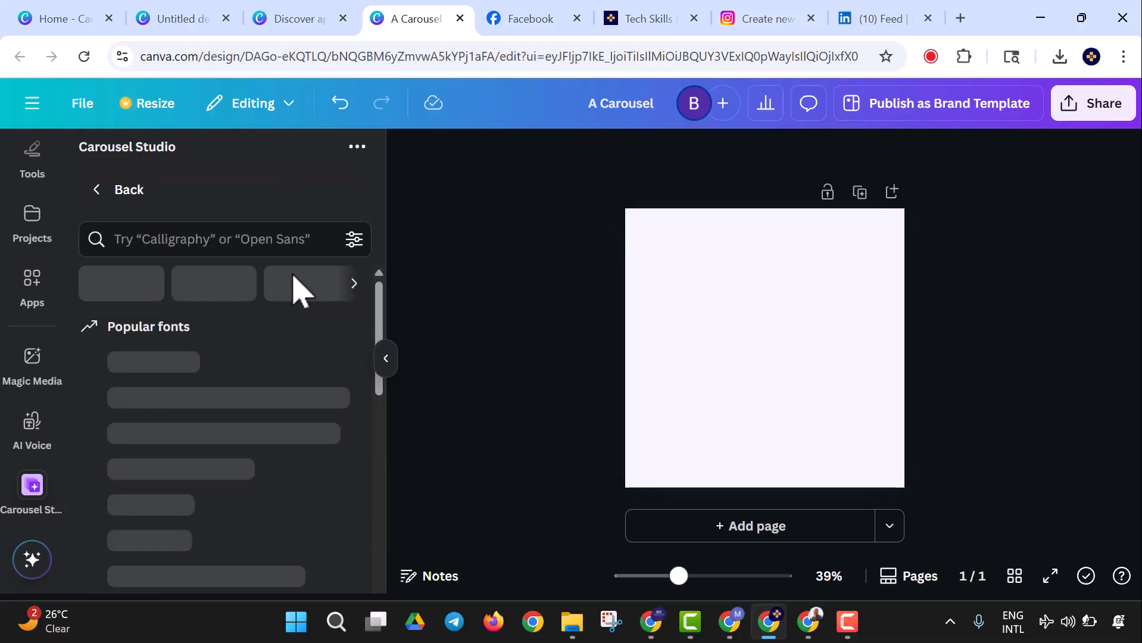
click(180, 241)
text(Monse)
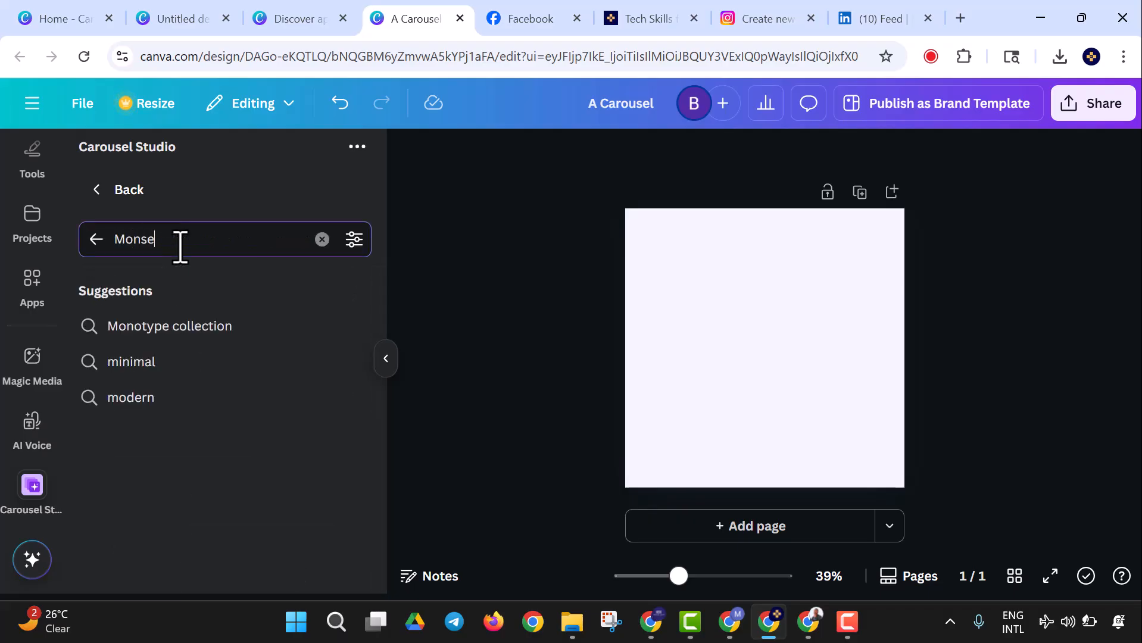
key(Return)
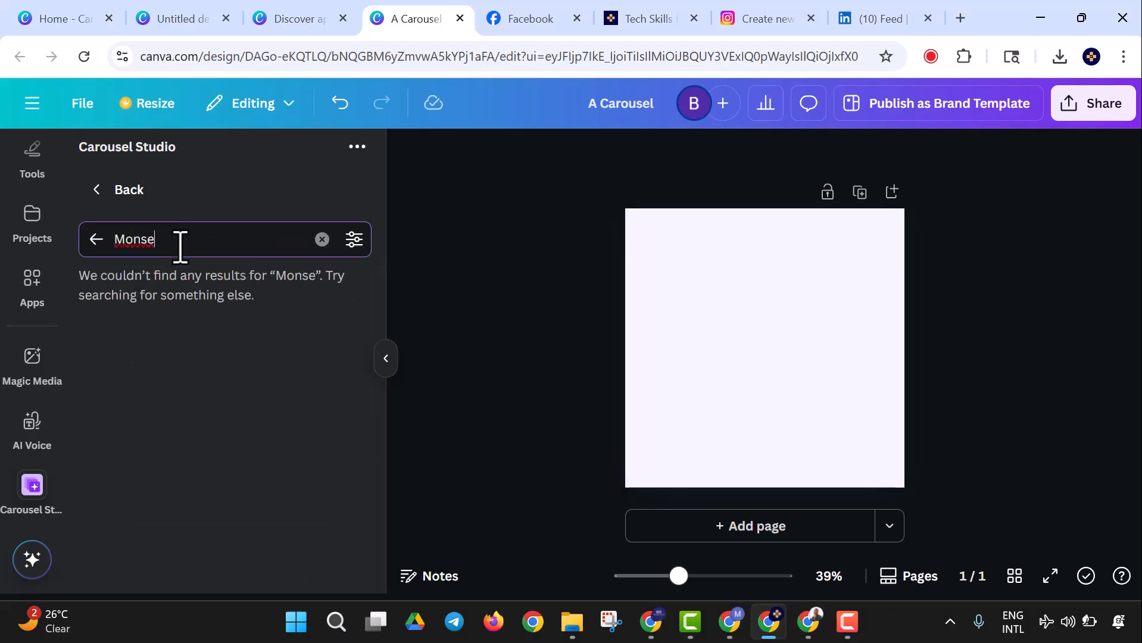
key(BackSpace)
text(ts)
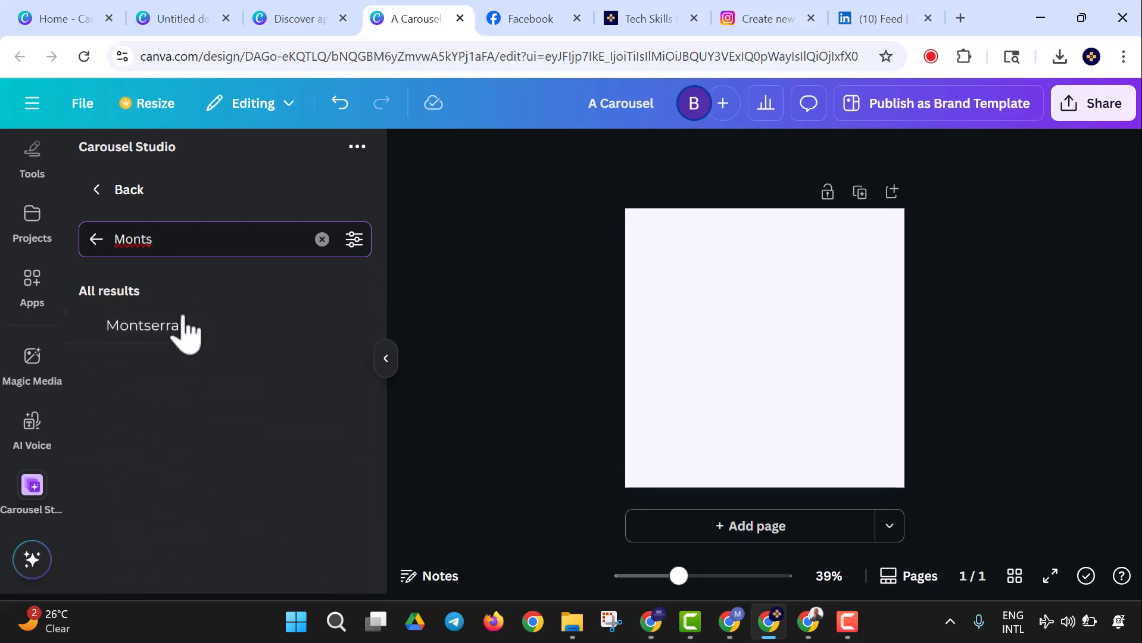
click(184, 325)
Step: Set the two carousel colors to off-white and dark navy from the Blue brand palette
scroll(173, 354, down, 2)
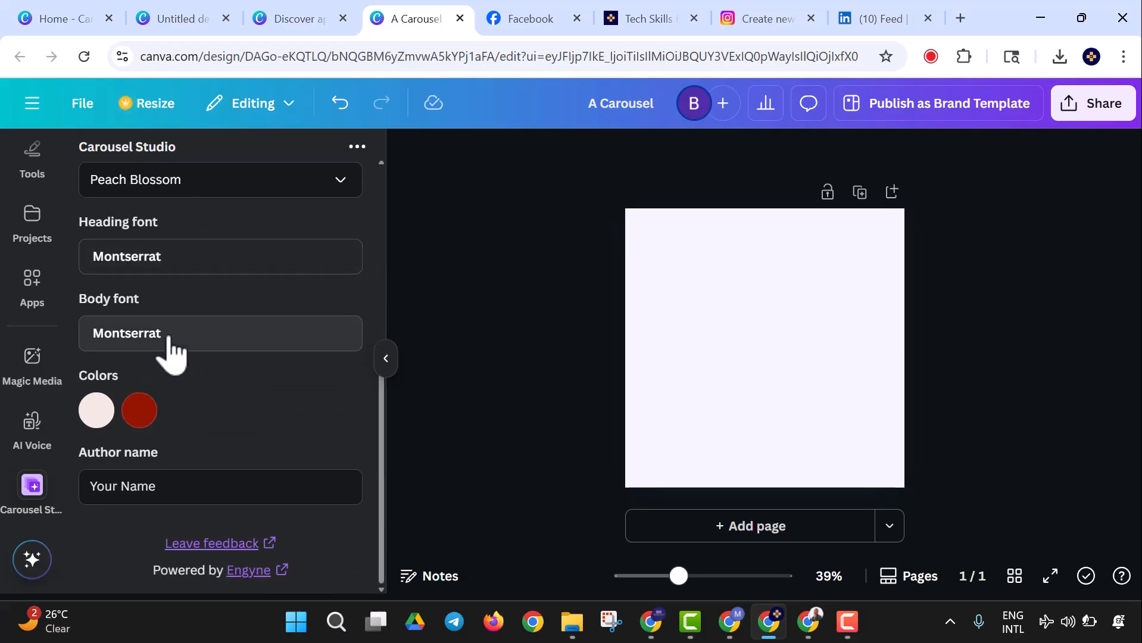
click(95, 410)
click(318, 315)
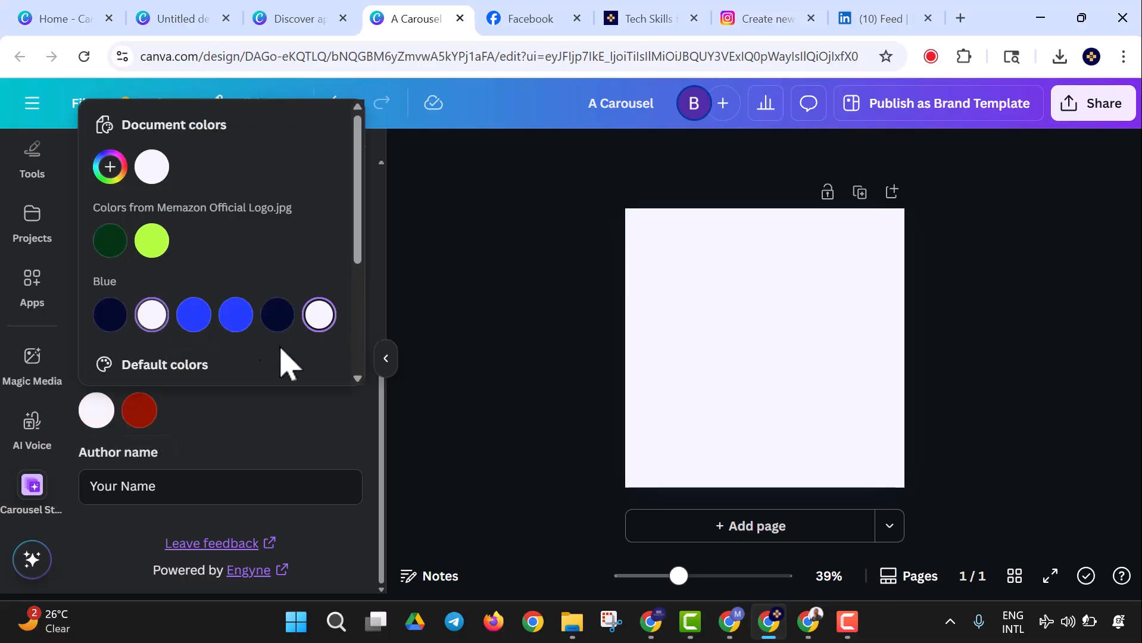
click(146, 439)
click(140, 412)
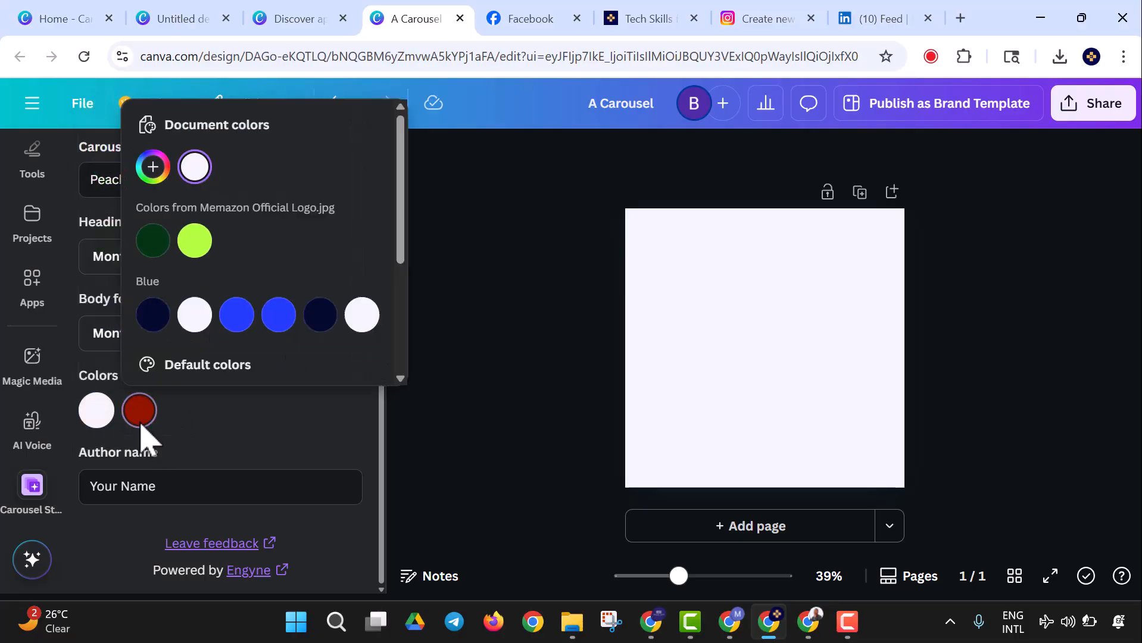
click(142, 317)
click(191, 436)
Step: Replace the author name with "Belad Creative Studio" and generate the carousel
click(184, 486)
key(ctrl+a)
text(Be)
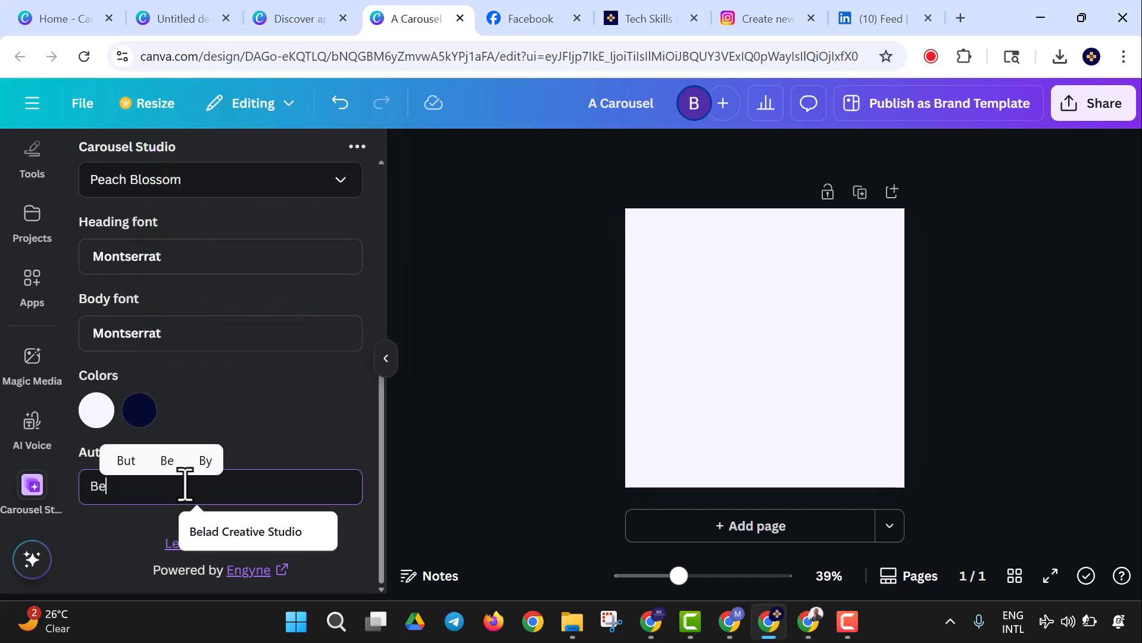
text(lad Creat)
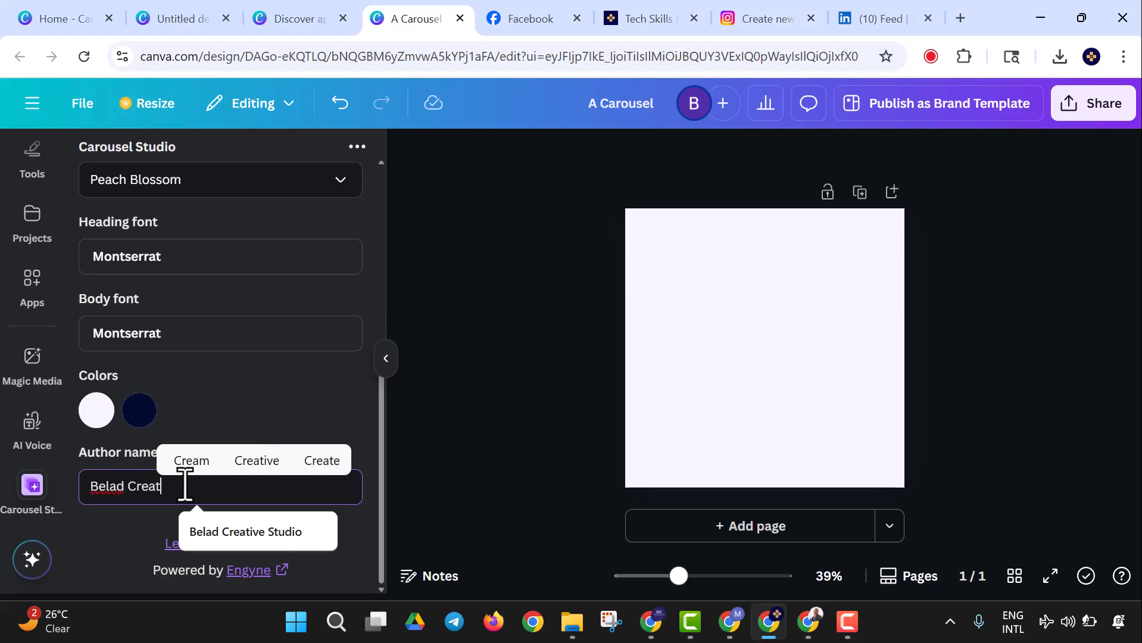
text(ive Studio)
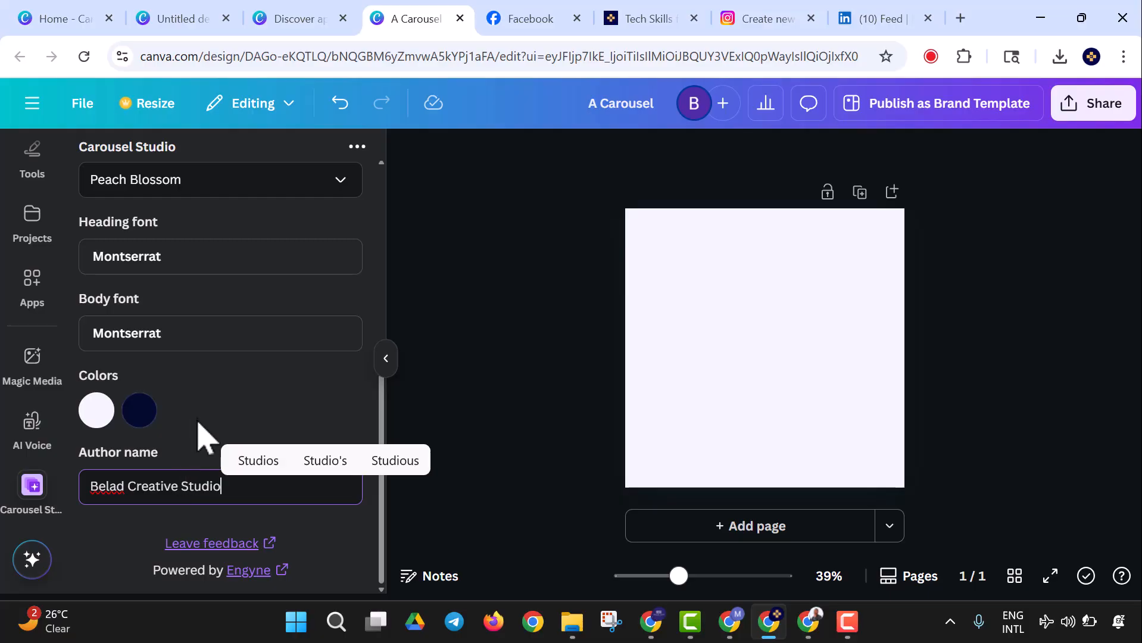
scroll(199, 405, up, 5)
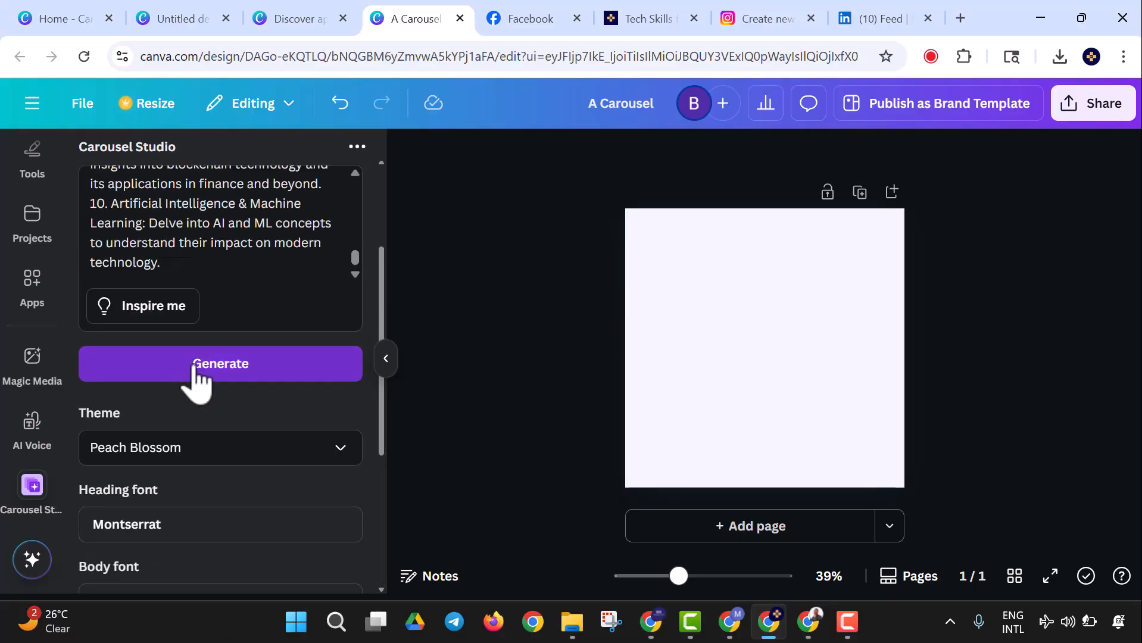
click(194, 367)
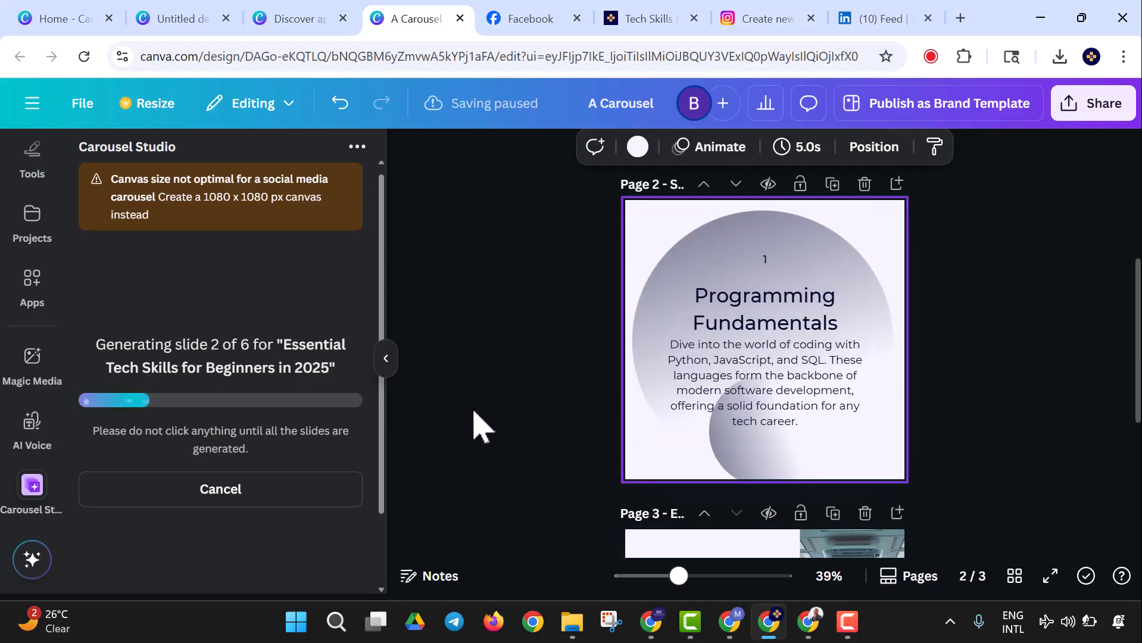
Step: Look through the generated slides and delete the blank first page
scroll(548, 455, down, 3)
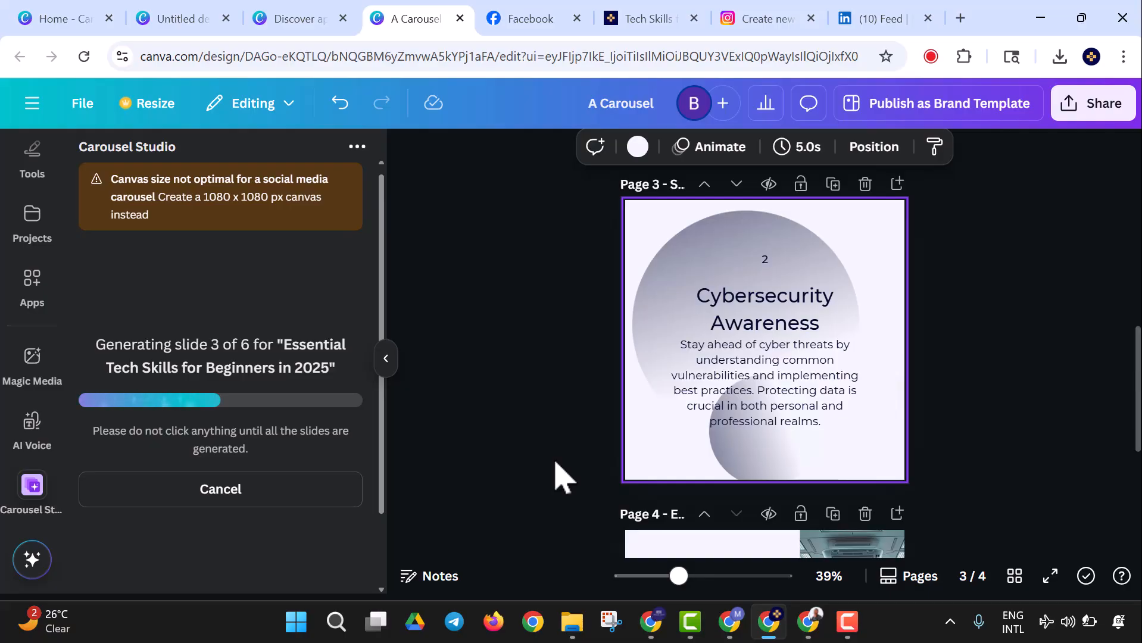
scroll(733, 287, down, 4)
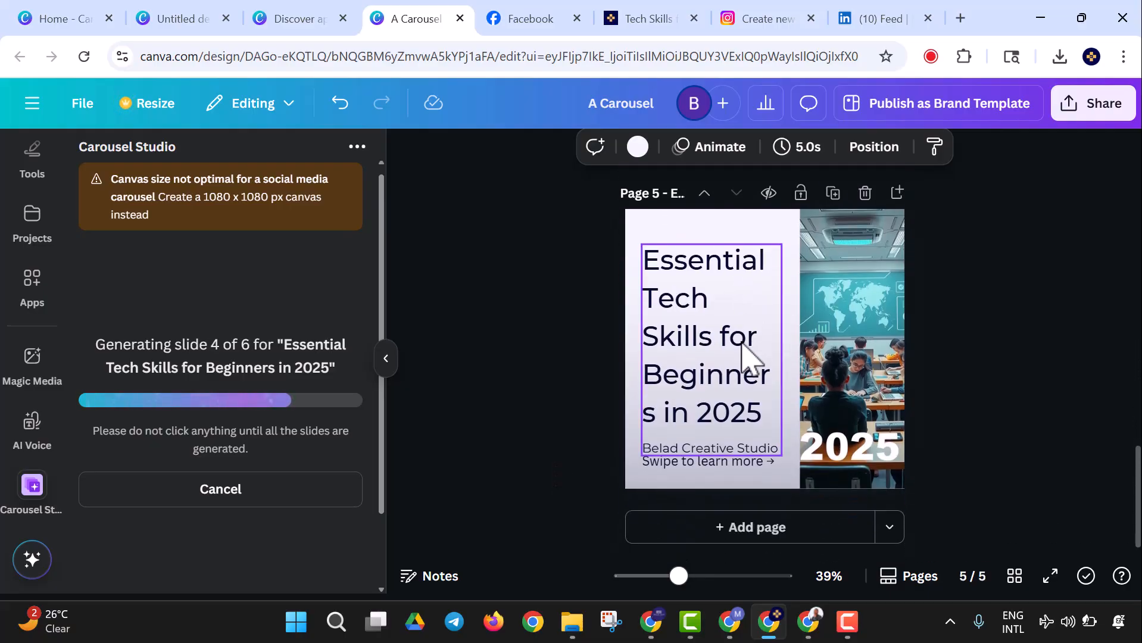
scroll(744, 404, up, 15)
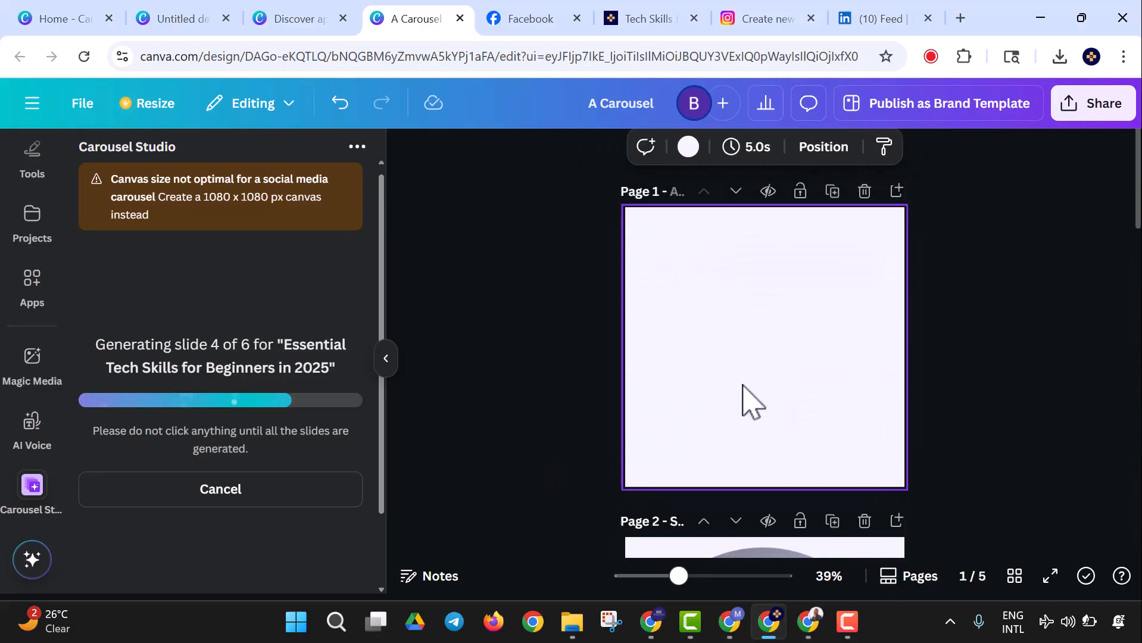
scroll(751, 402, down, 4)
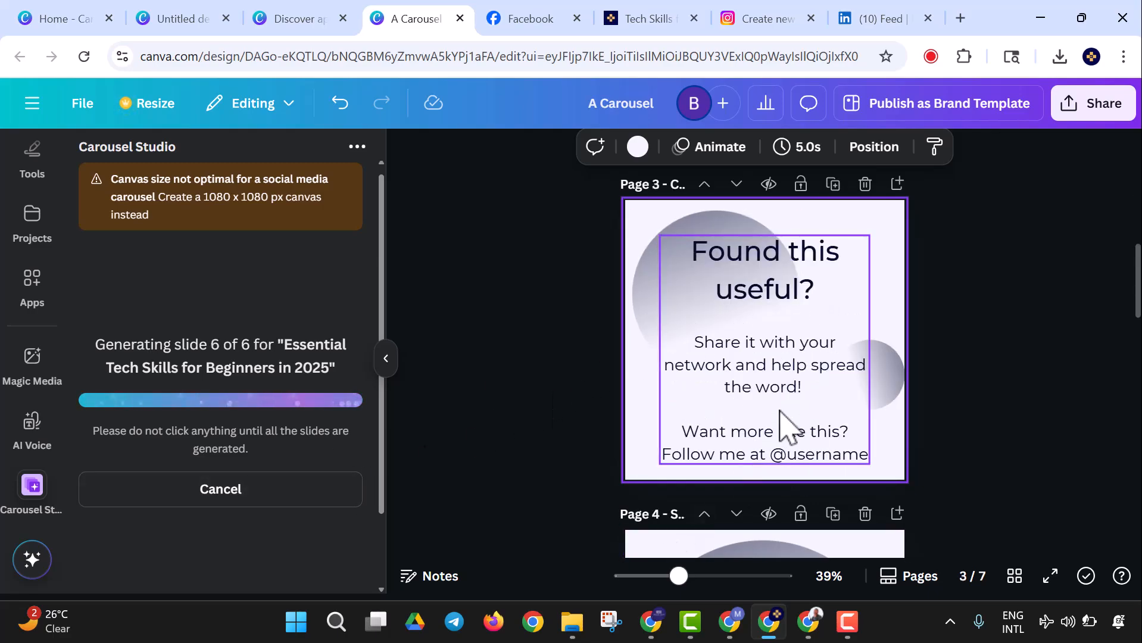
scroll(706, 447, down, 15)
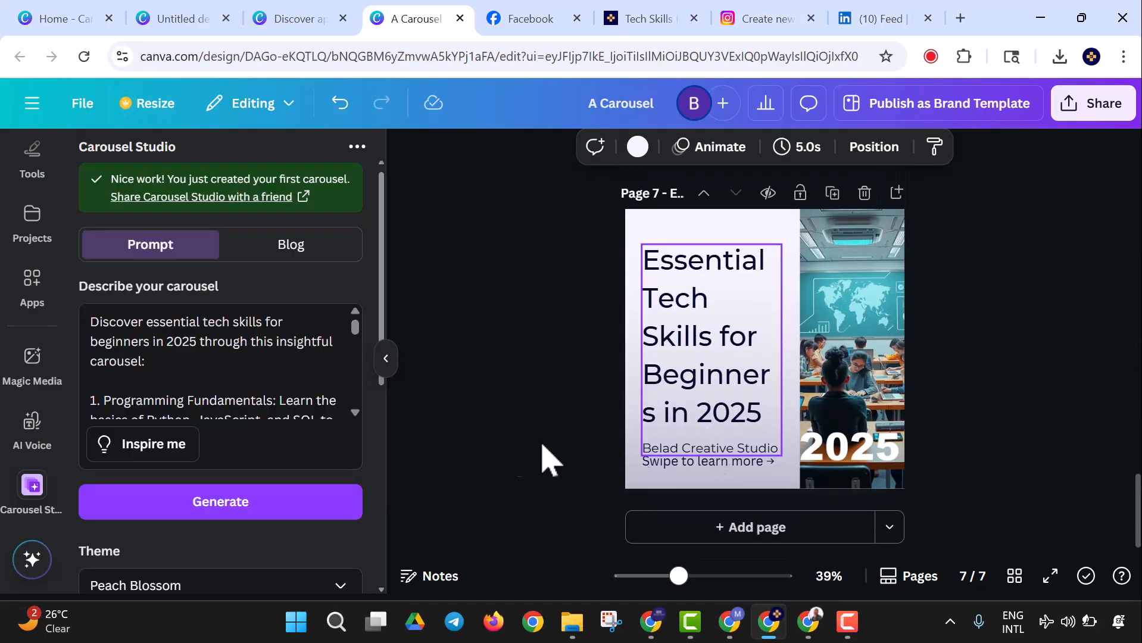
scroll(545, 433, up, 6)
scroll(569, 437, up, 15)
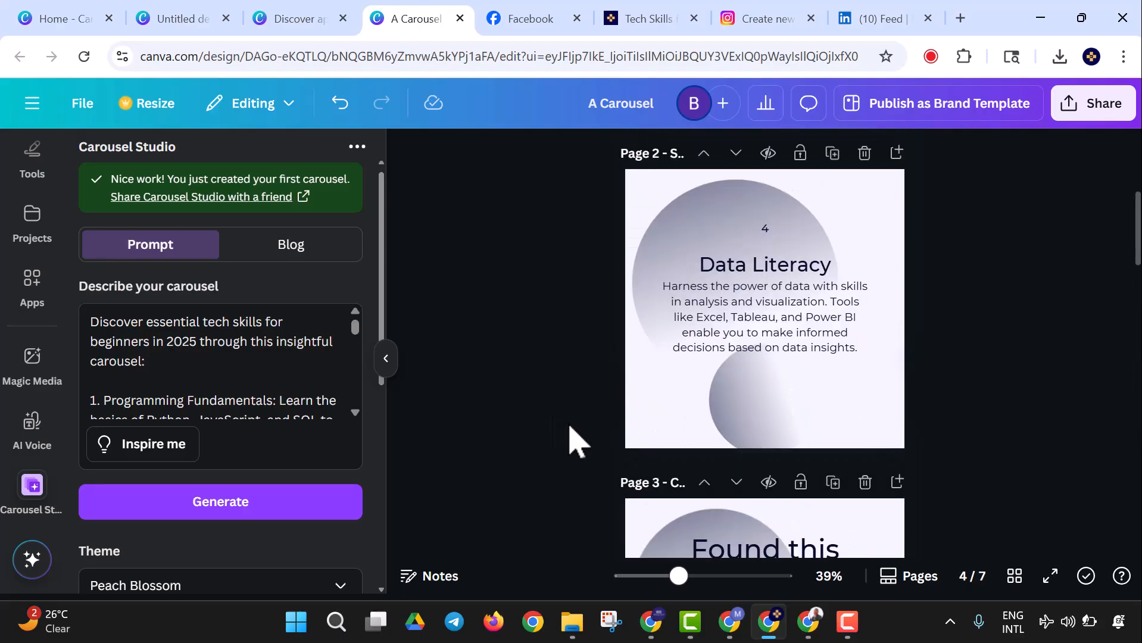
click(864, 191)
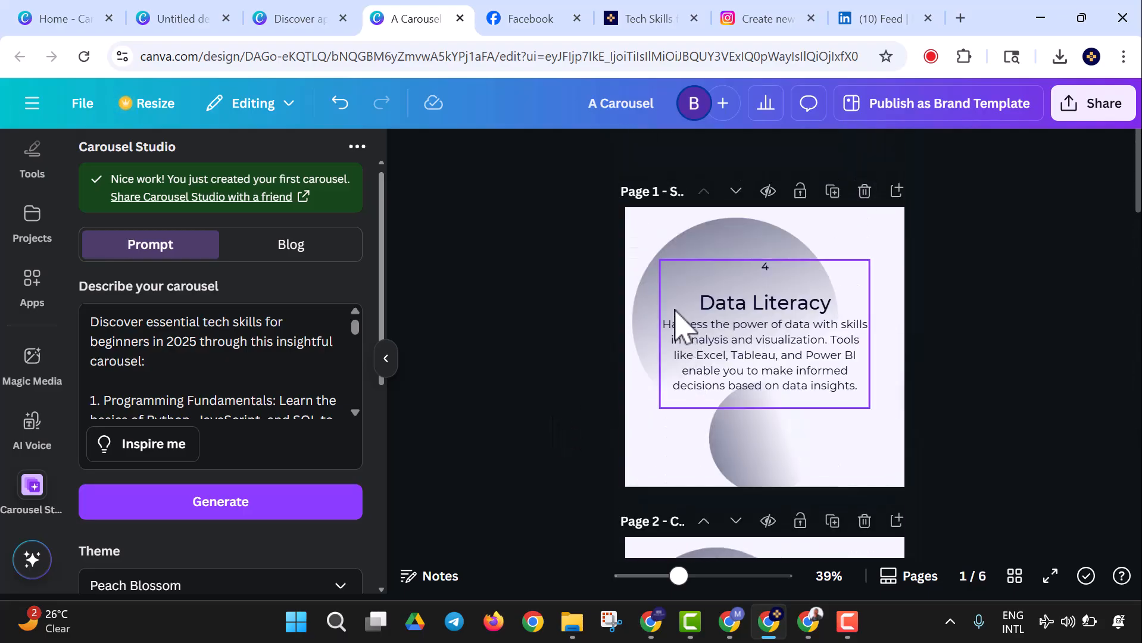
Step: Move the "Found this useful?" closing slide down to the end of the carousel as page 6
scroll(798, 364, down, 10)
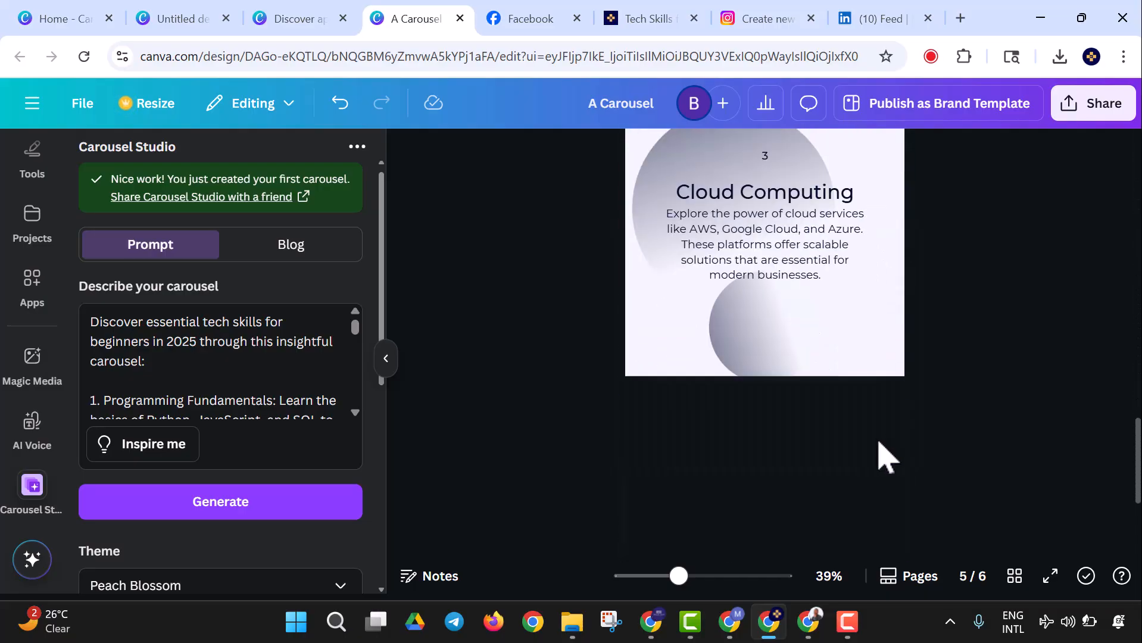
scroll(887, 457, down, 3)
scroll(559, 390, up, 5)
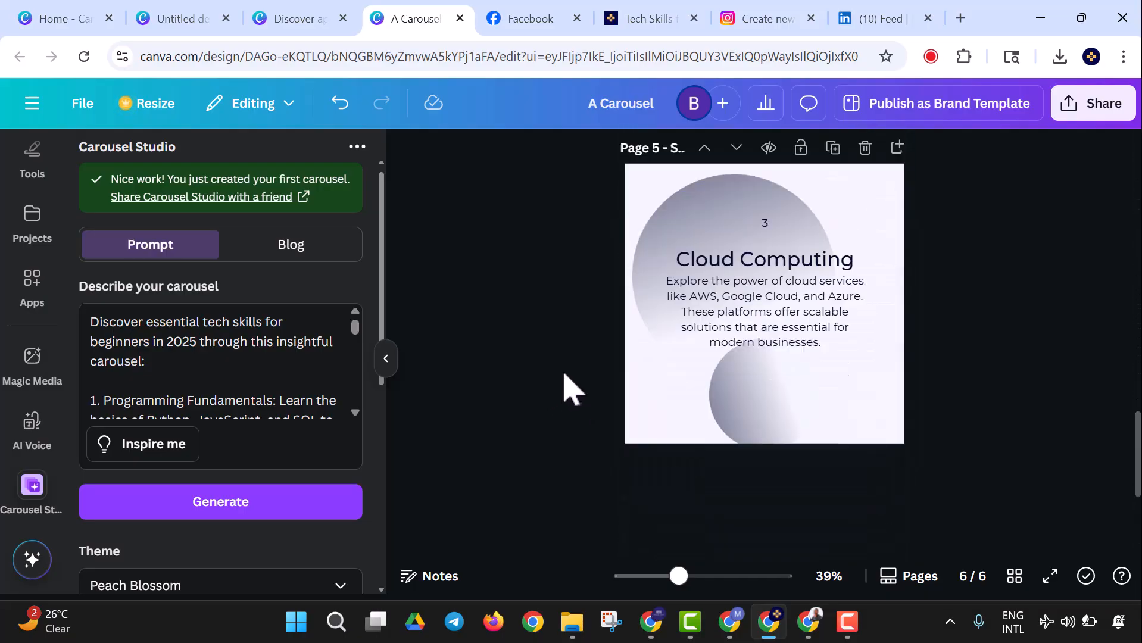
scroll(792, 428, down, 2)
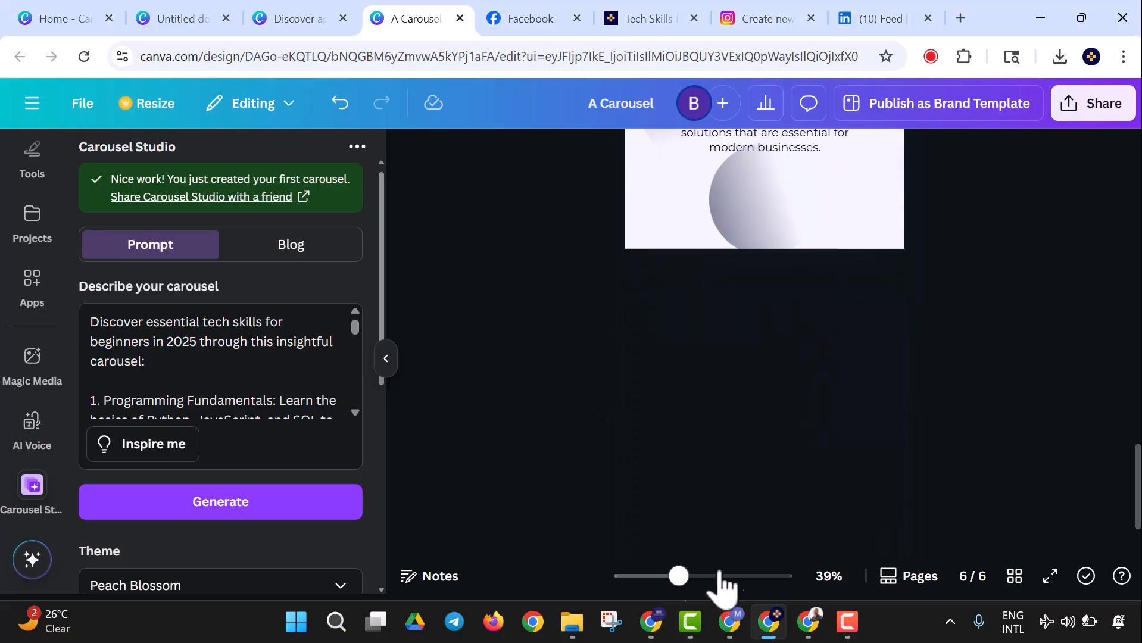
drag(678, 575, 668, 575)
scroll(878, 458, up, 6)
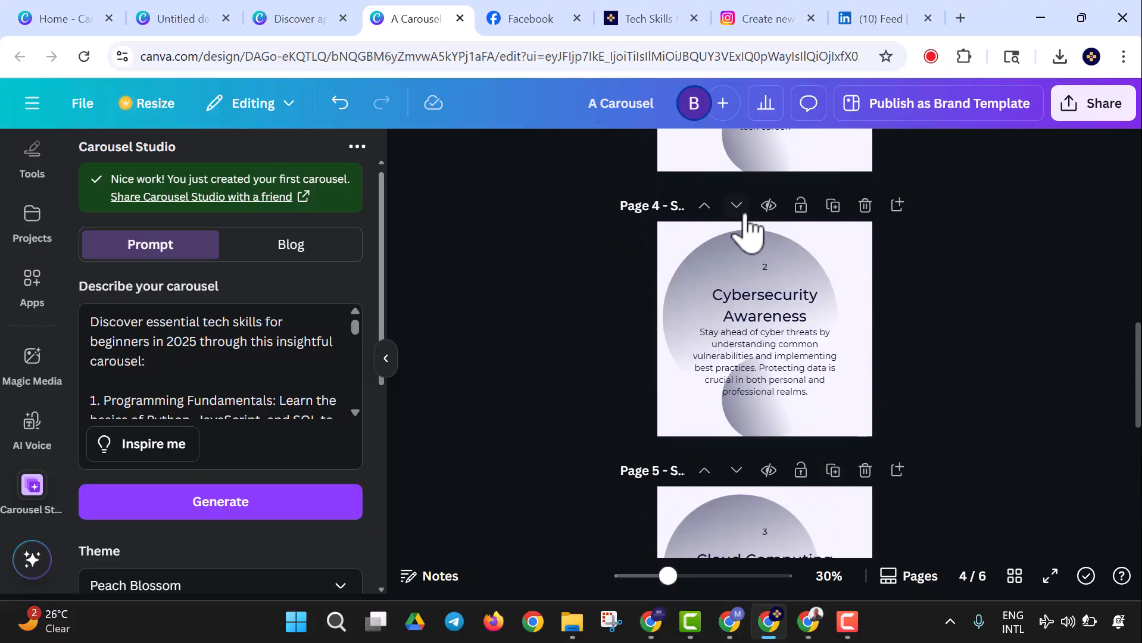
scroll(737, 286, up, 4)
scroll(739, 208, up, 3)
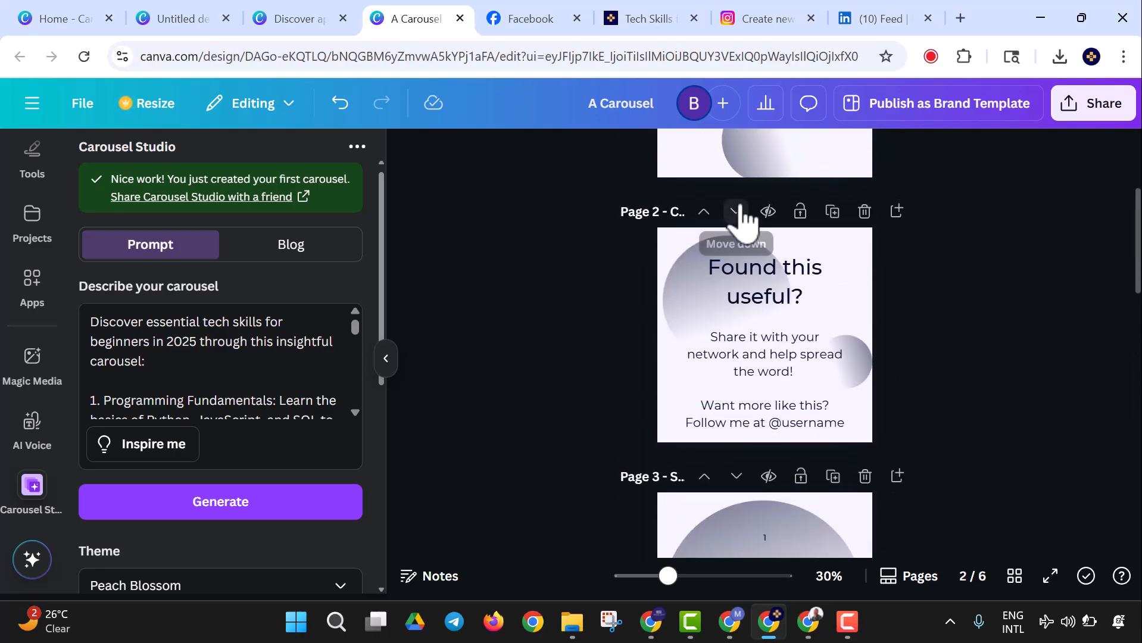
click(736, 212)
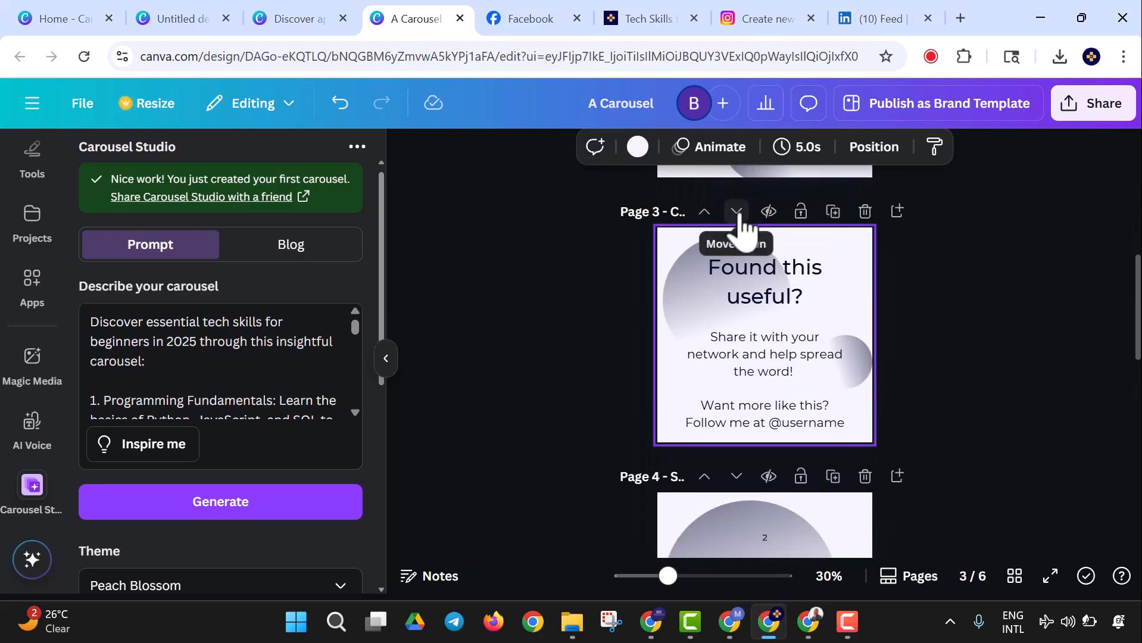
click(737, 212)
click(736, 212)
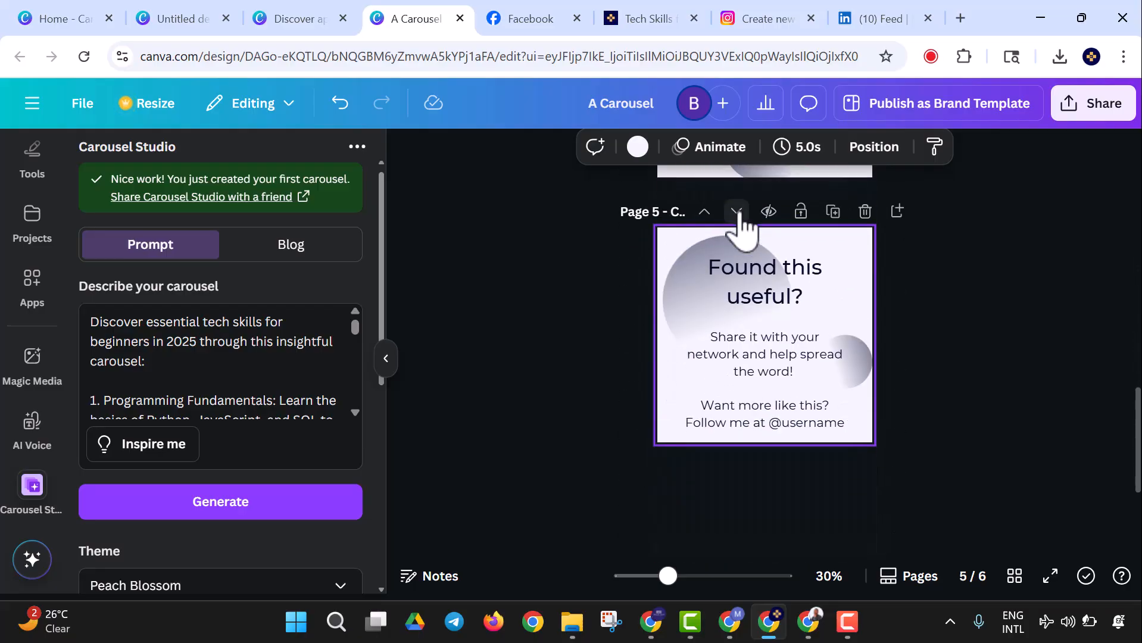
click(736, 212)
Step: Move the "Essential Tech Skills for Beginners in 2025" cover slide up to page 1
scroll(722, 339, up, 5)
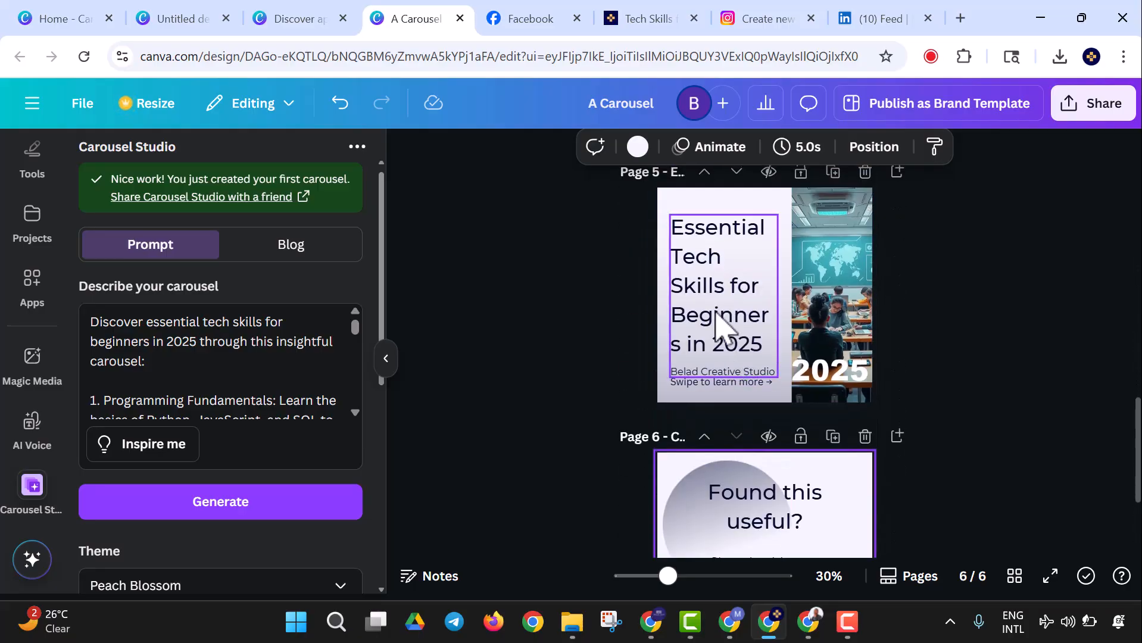
click(705, 350)
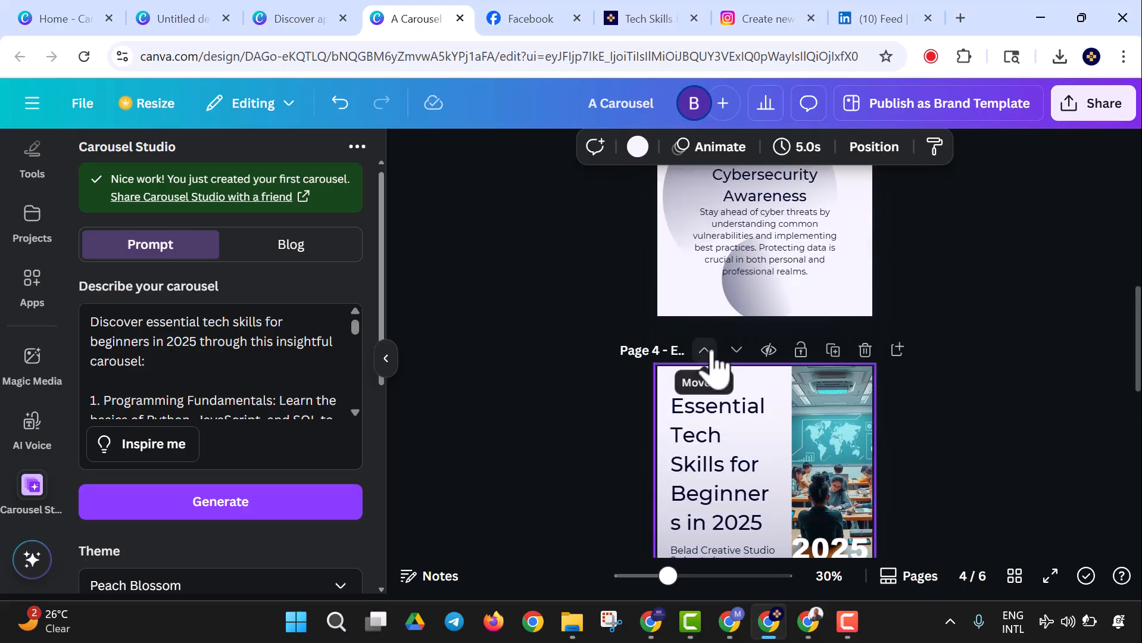
click(705, 351)
click(714, 356)
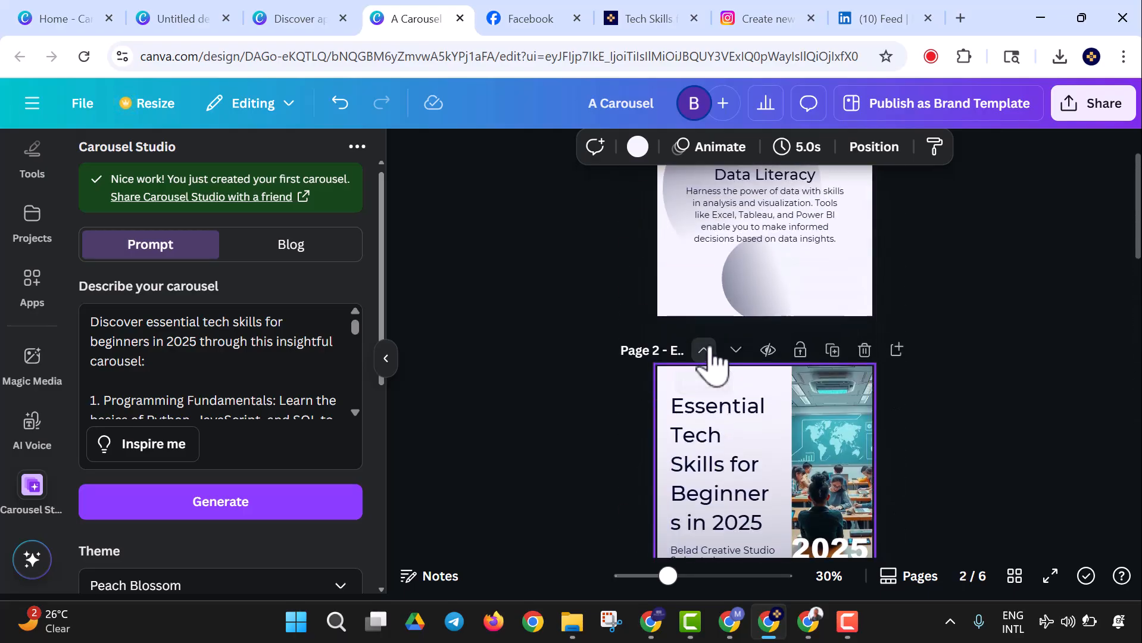
click(704, 351)
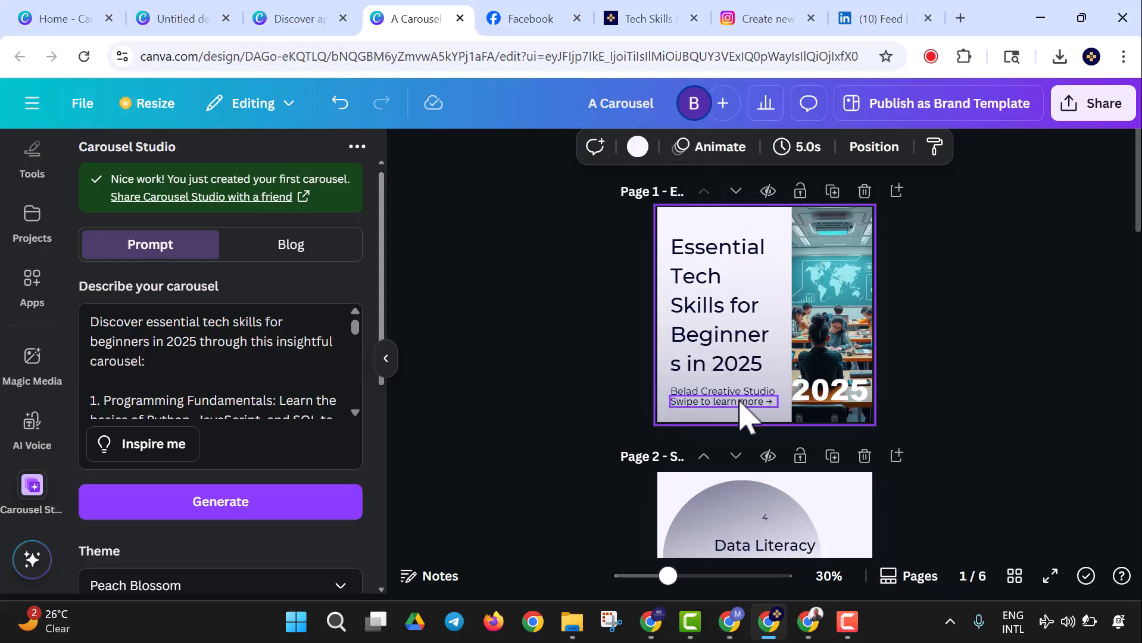
Step: Move the Data Literacy slide down to page 5, directly before the closing slide
scroll(732, 387, down, 3)
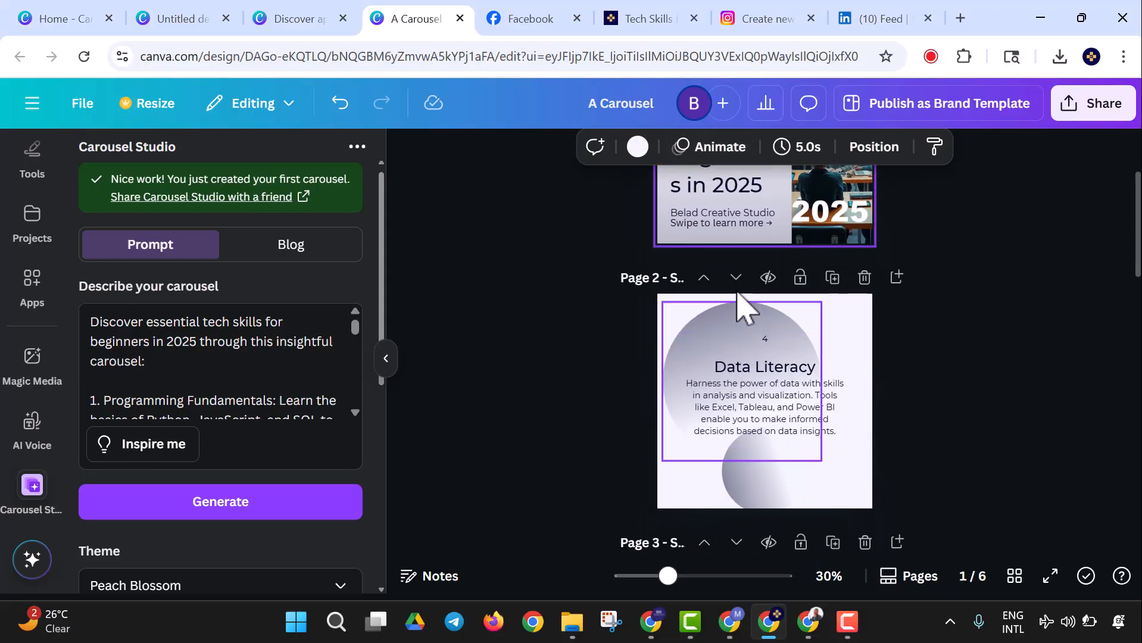
click(736, 276)
click(736, 288)
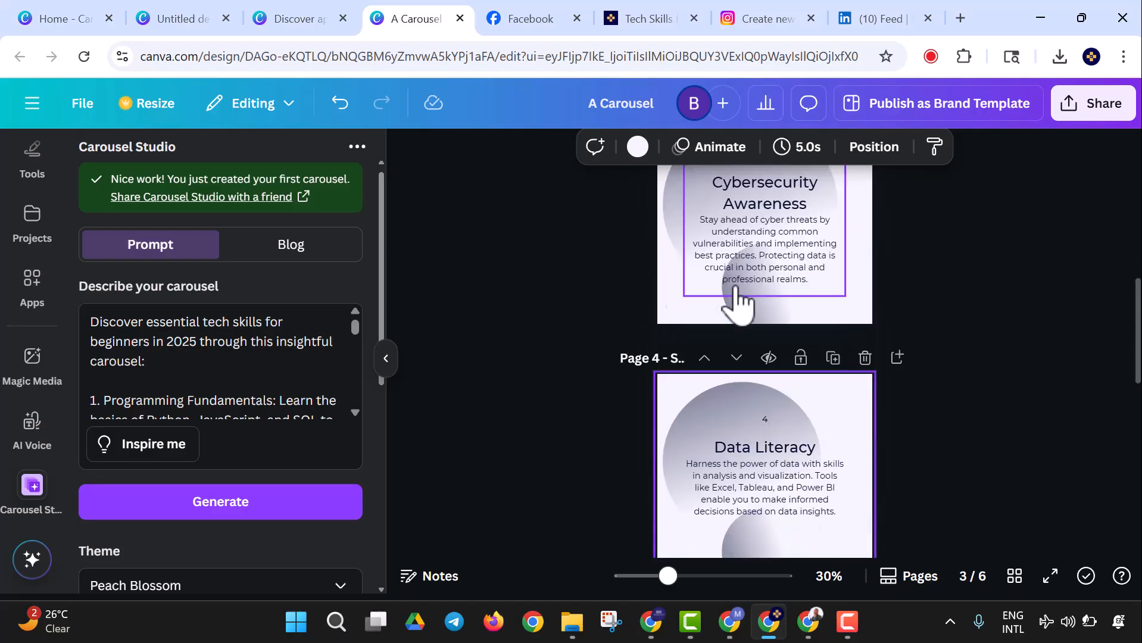
click(736, 289)
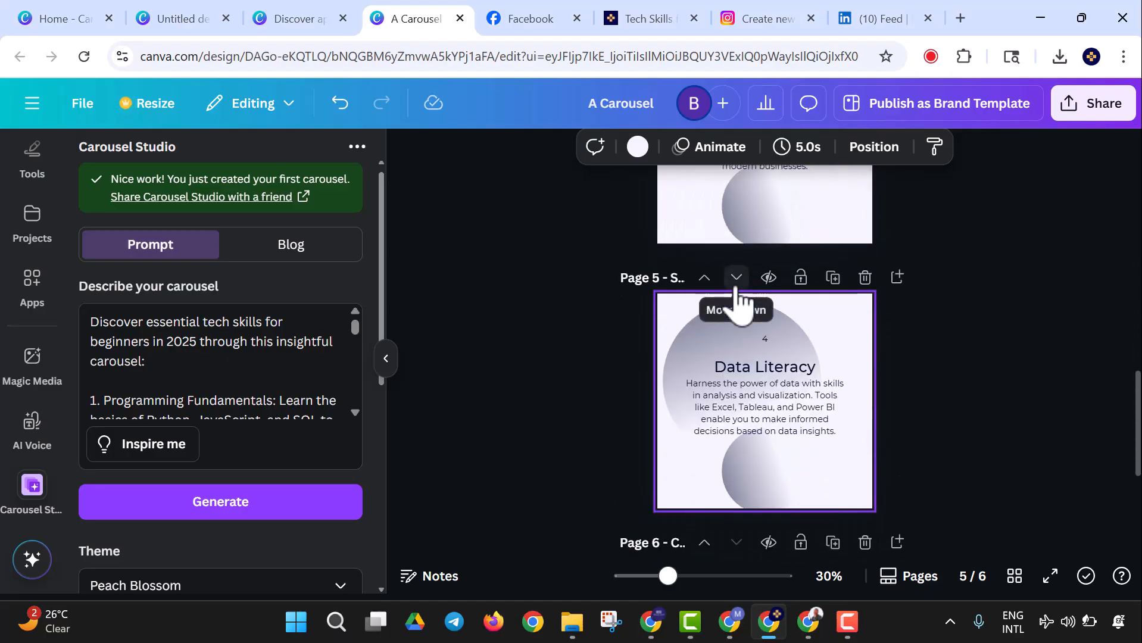
scroll(739, 485, down, 4)
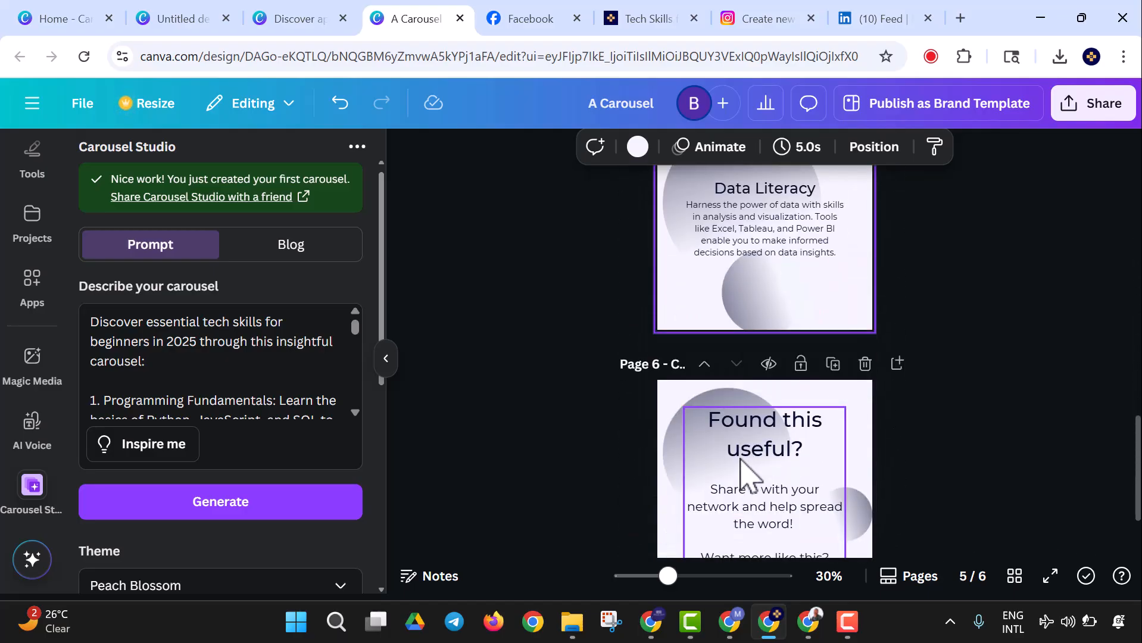
Step: Check the closing slide and recolor the cover slide's background graphic with the dark navy document color
scroll(755, 495, down, 1)
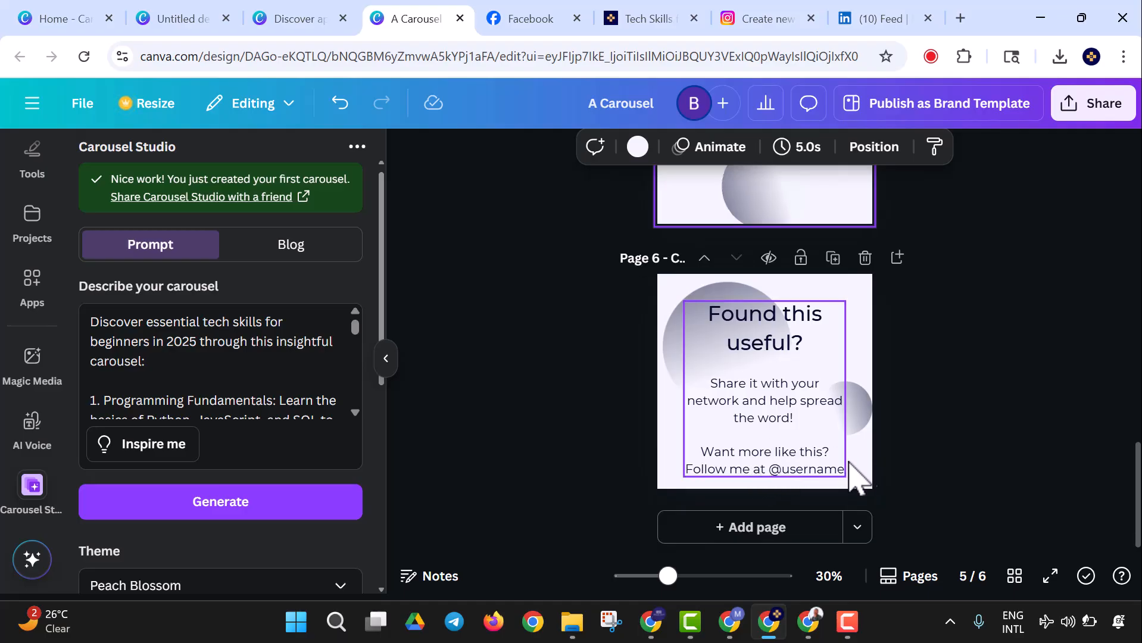
click(936, 416)
drag(668, 576, 683, 576)
scroll(952, 499, up, 10)
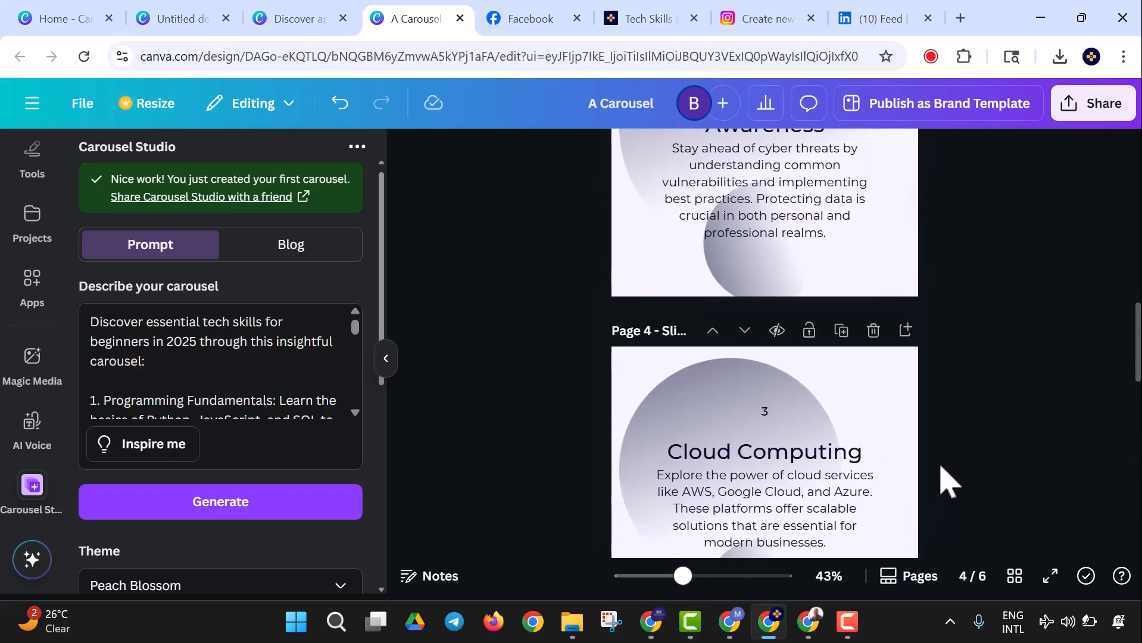
scroll(946, 481, up, 10)
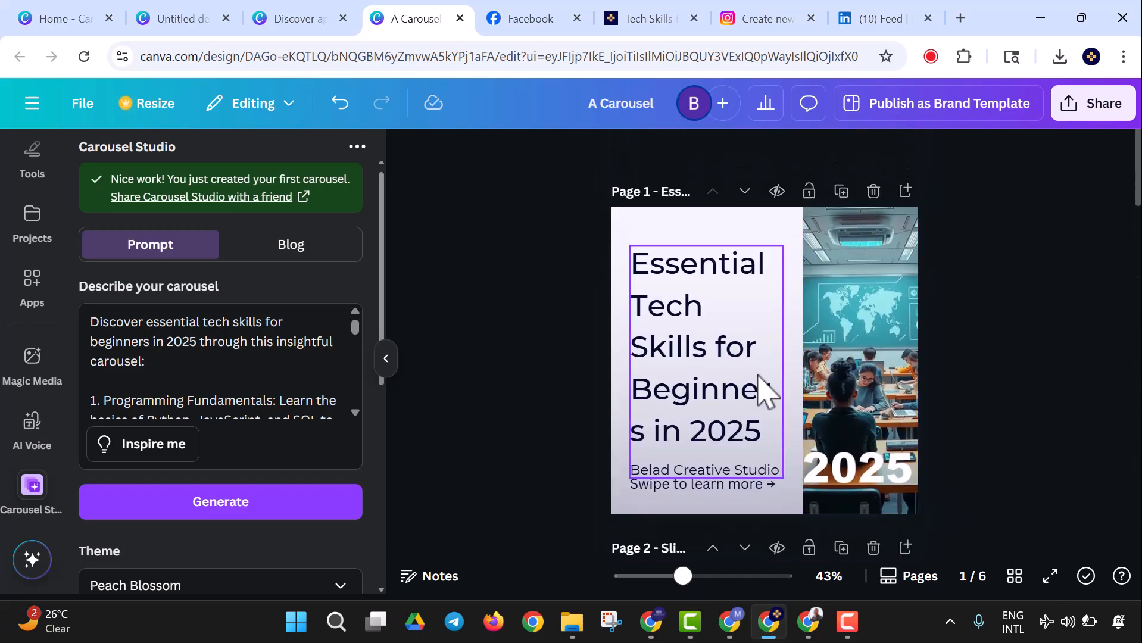
click(655, 355)
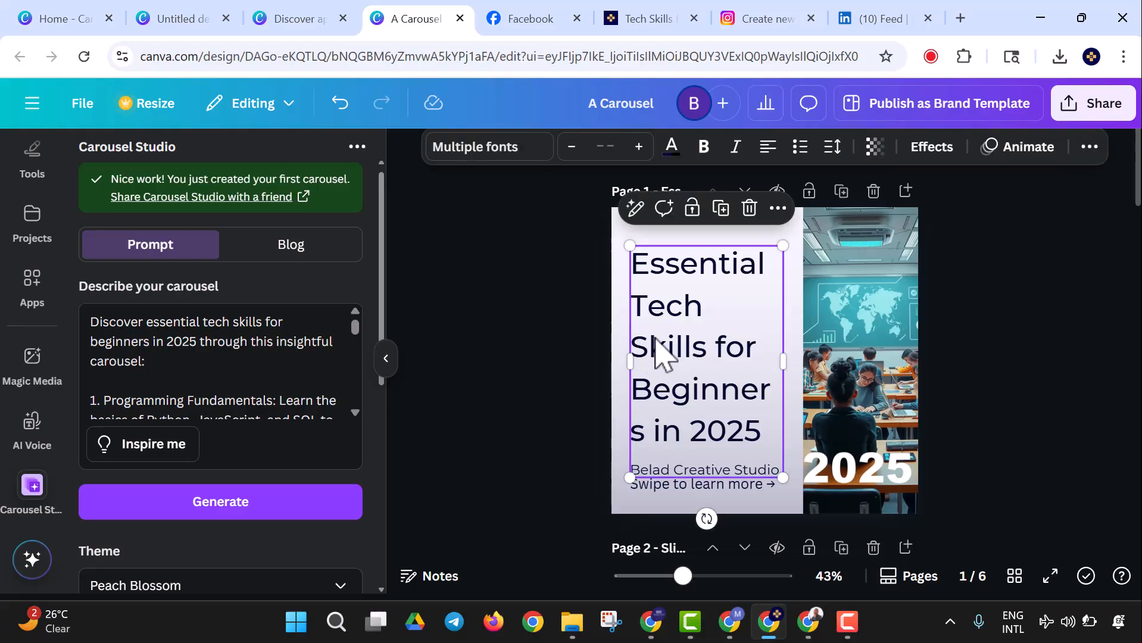
click(622, 232)
click(741, 146)
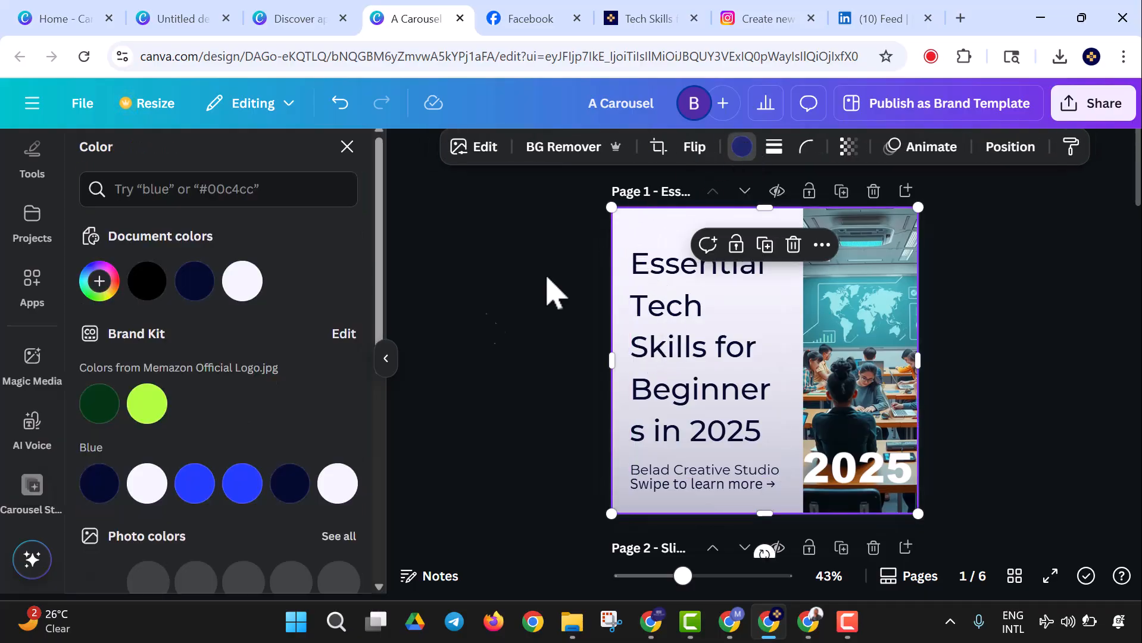
click(196, 286)
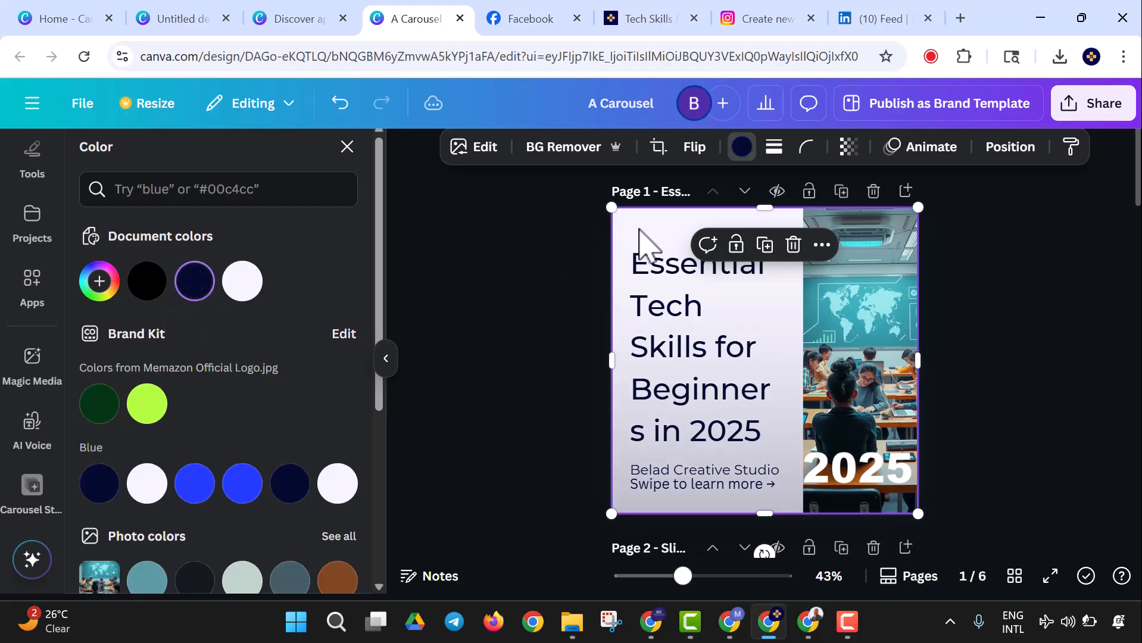
click(569, 359)
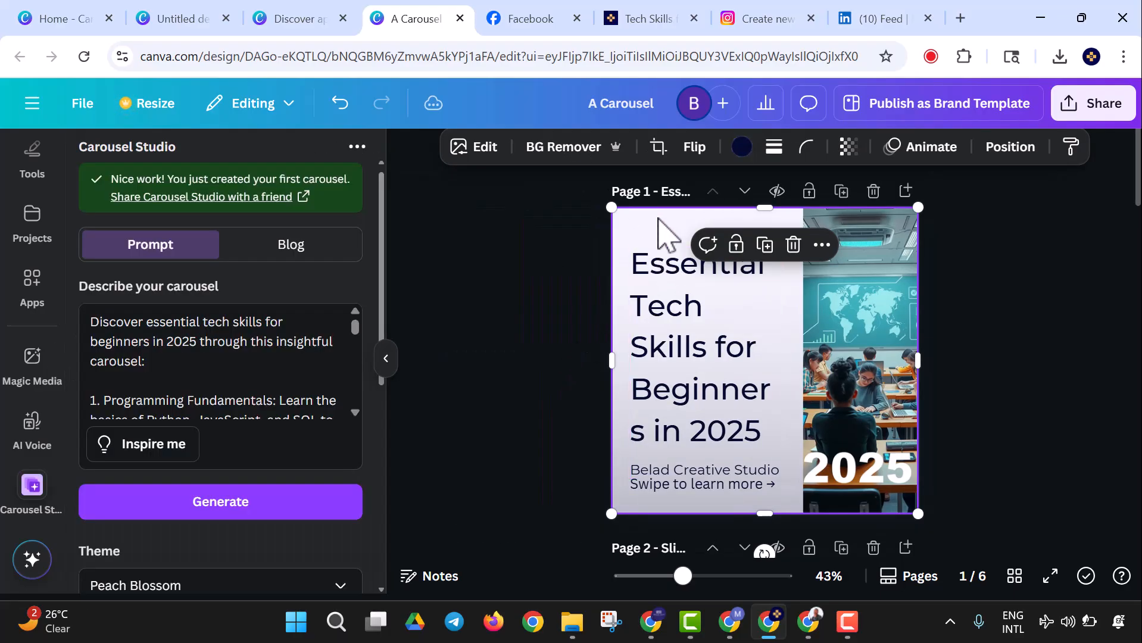
Step: Delete the classroom 2025 picture from the cover slide and apply the Brand Kit's dark navy to the background graphic
click(883, 352)
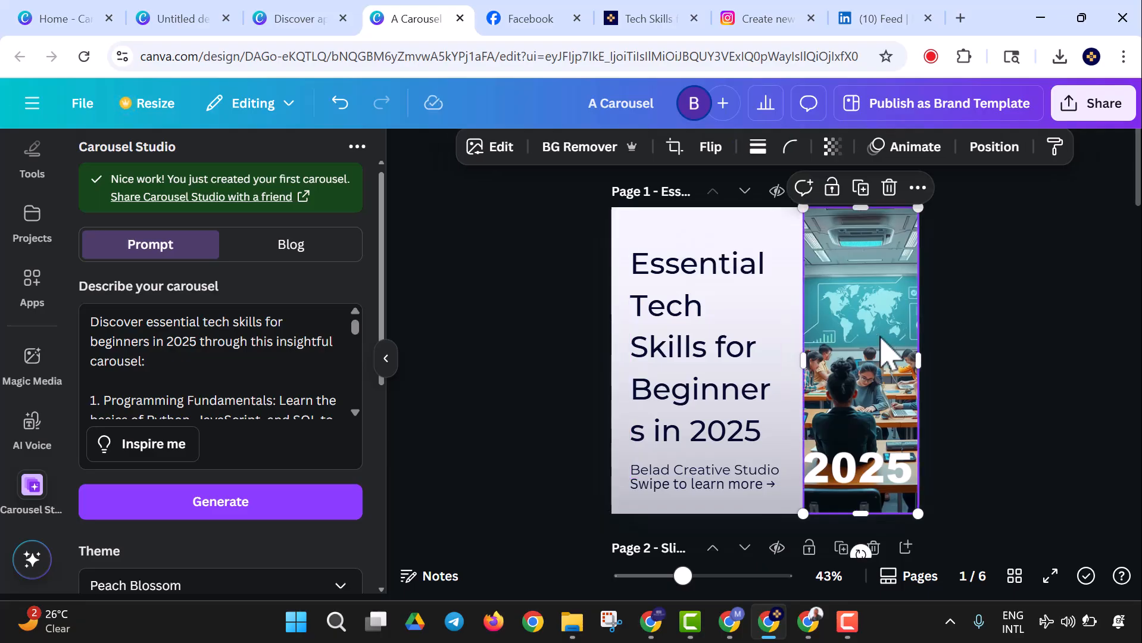
key(Delete)
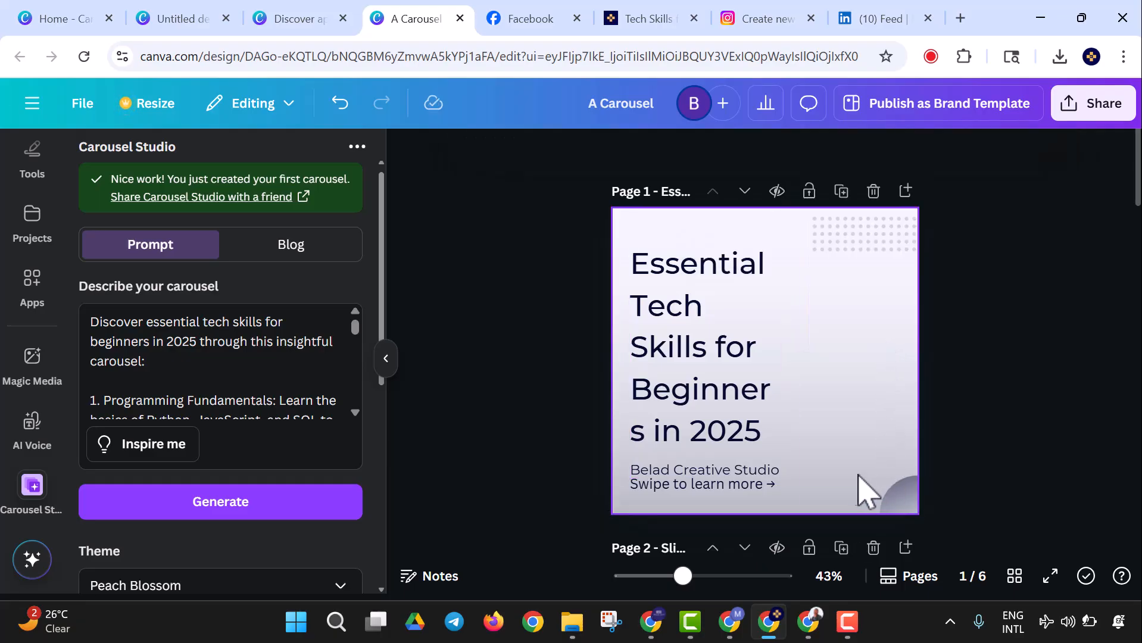
click(832, 445)
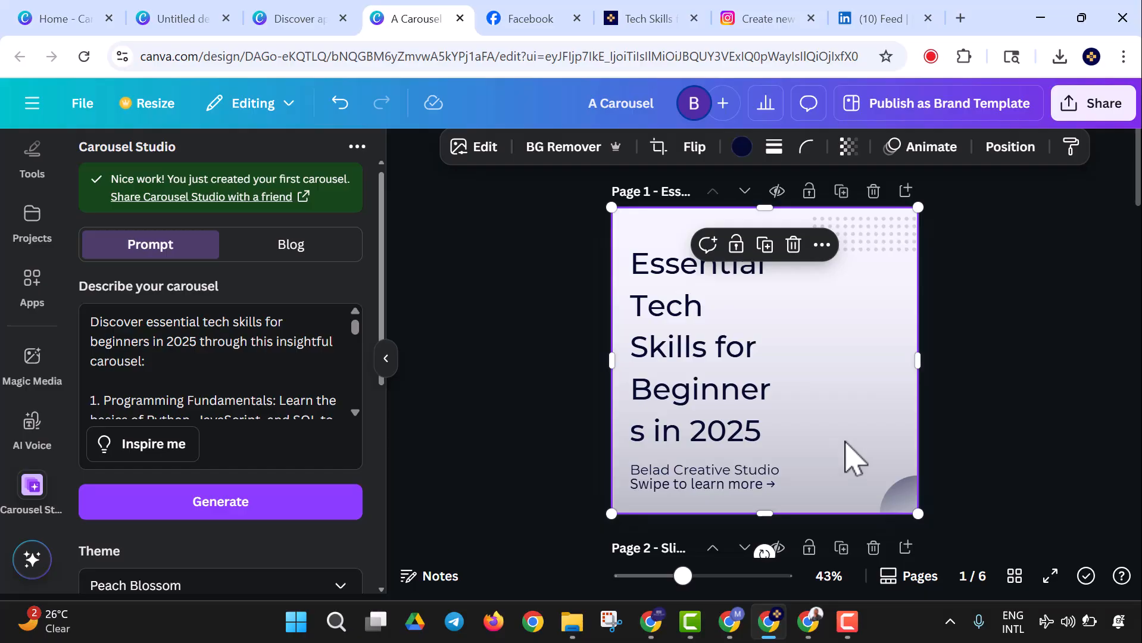
click(742, 146)
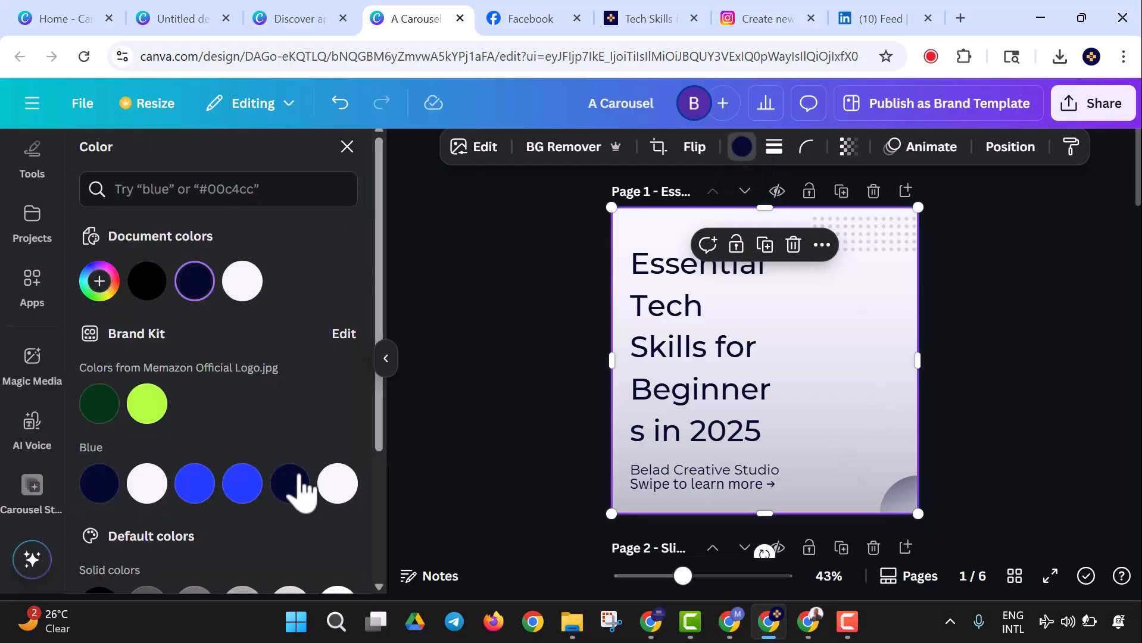
click(292, 484)
Step: Widen the cover's title text box so the title fits on four lines and shift it slightly down
click(701, 446)
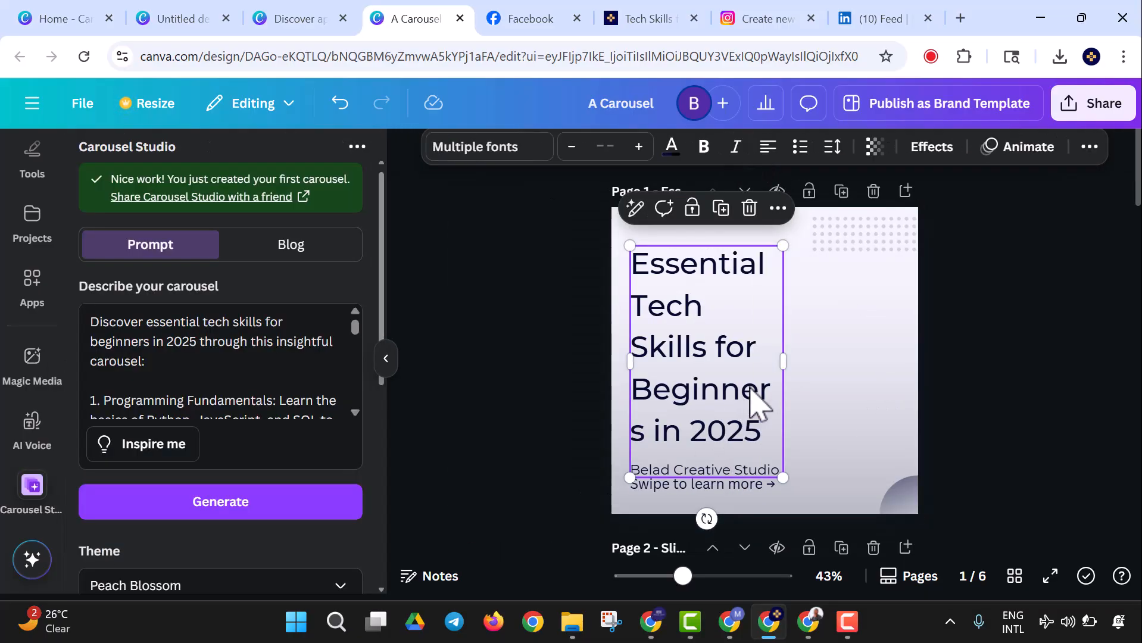
drag(783, 361, 870, 381)
click(583, 473)
drag(675, 394, 677, 410)
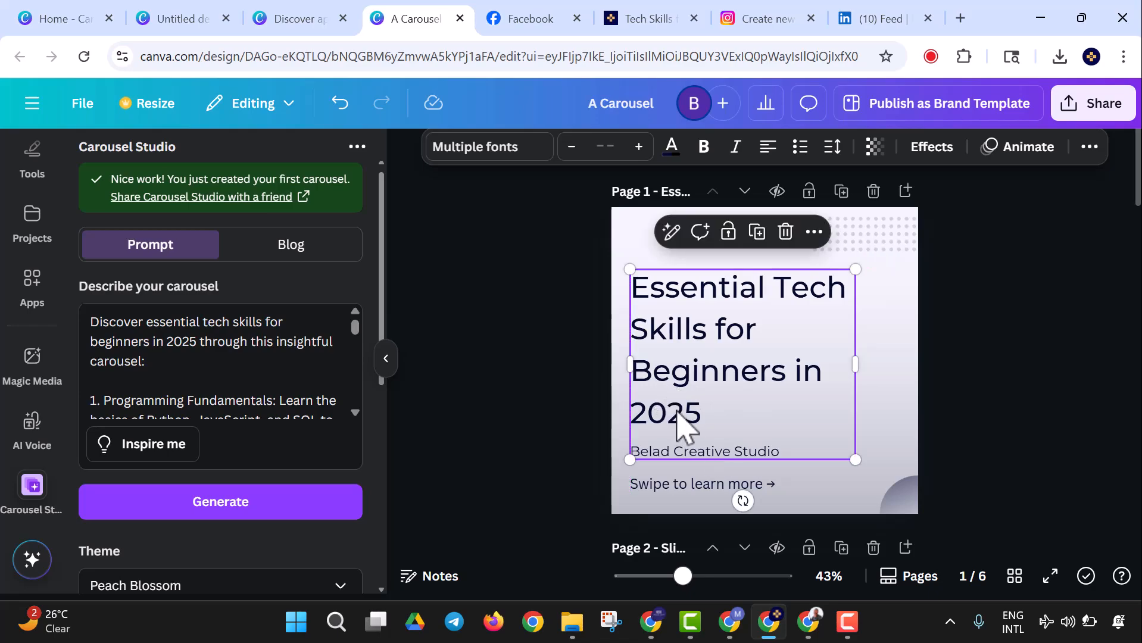
click(671, 148)
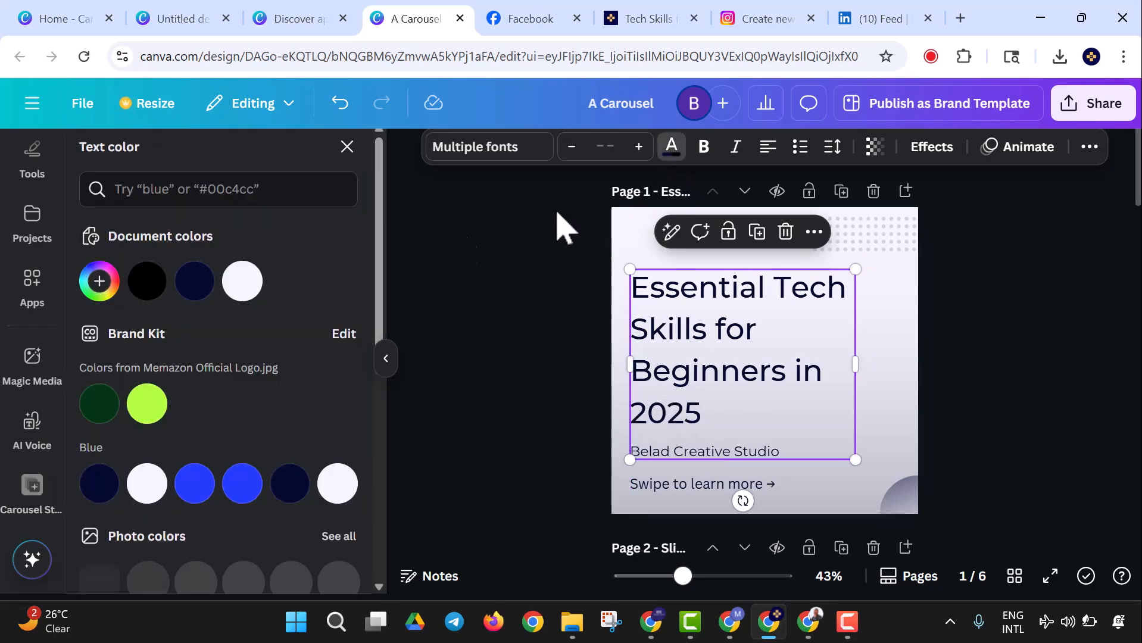
click(1002, 325)
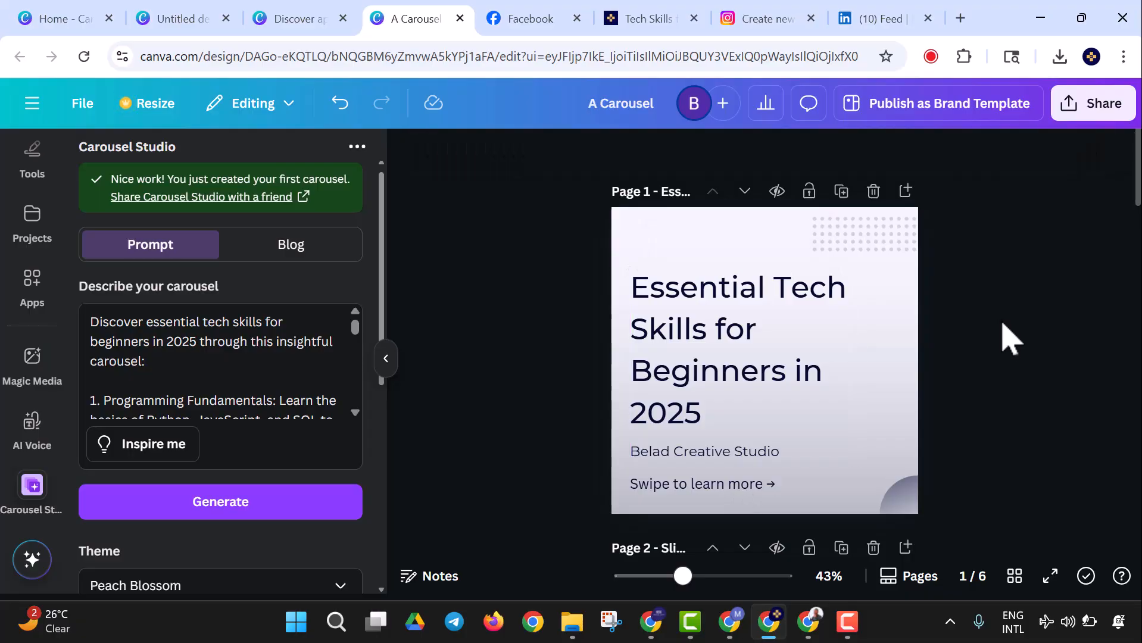
Step: Review the cover's "Swipe to learn more" text and the Programming Fundamentals and Cybersecurity Awareness slides
scroll(1011, 339, down, 3)
click(784, 301)
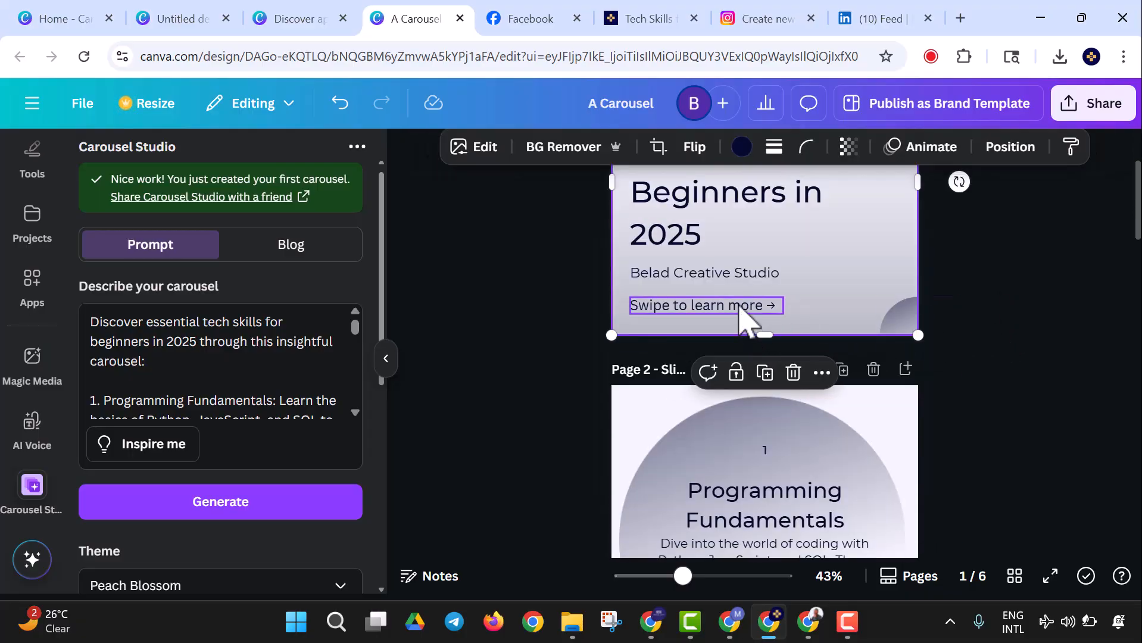
click(741, 305)
scroll(907, 340, down, 3)
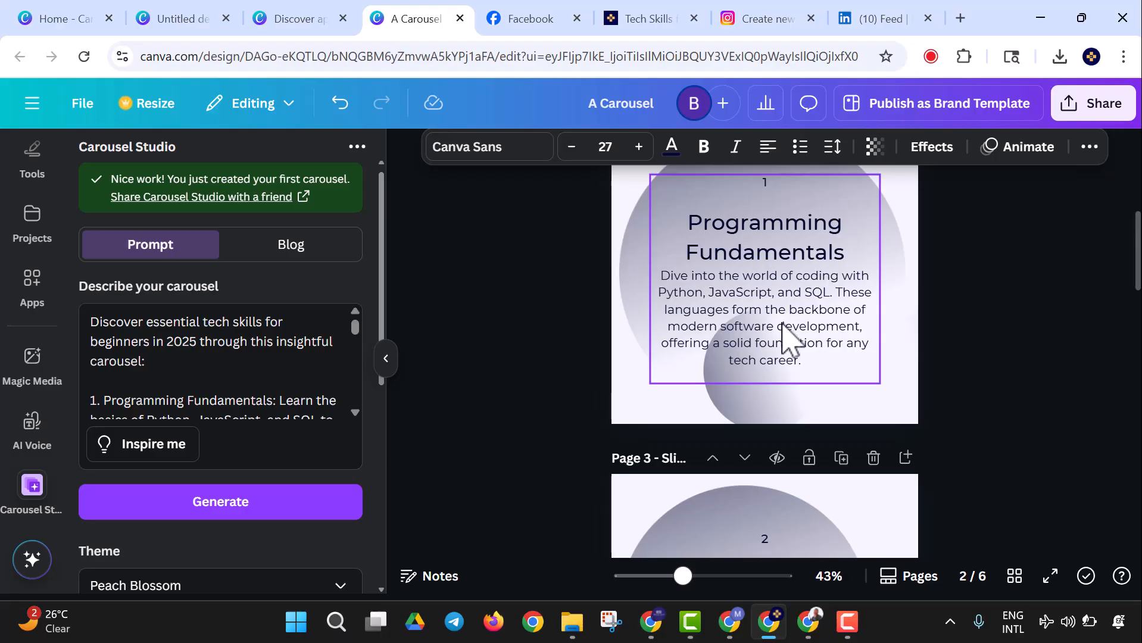
click(1022, 385)
scroll(1017, 390, down, 3)
scroll(1019, 389, down, 3)
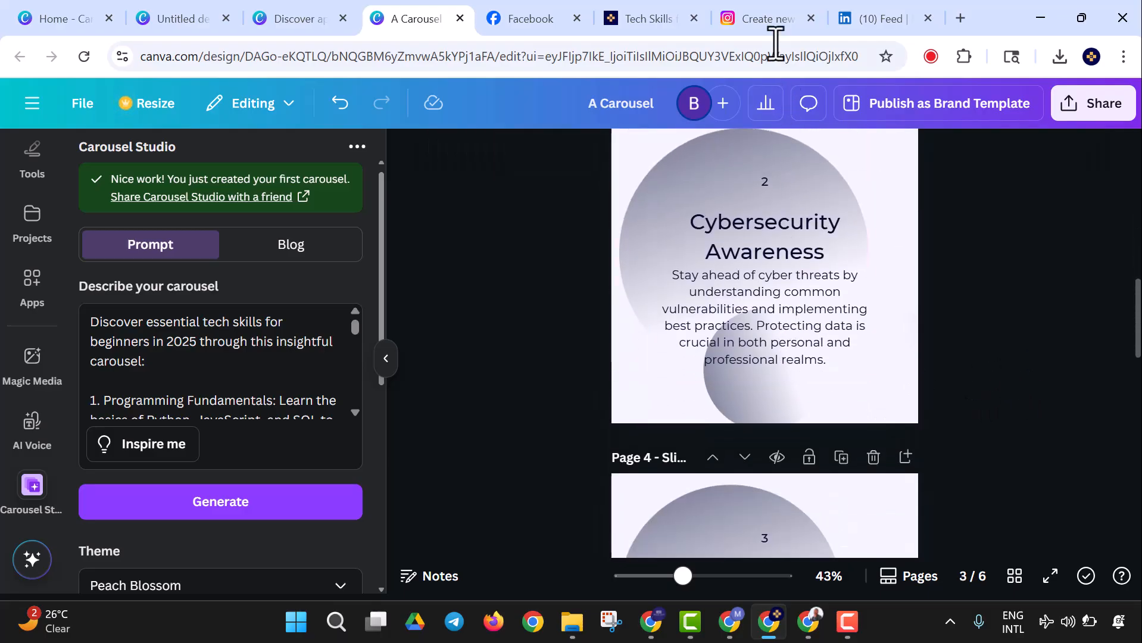
Step: Switch to the Instagram new post and go back through its carousel images to the first slide
click(765, 24)
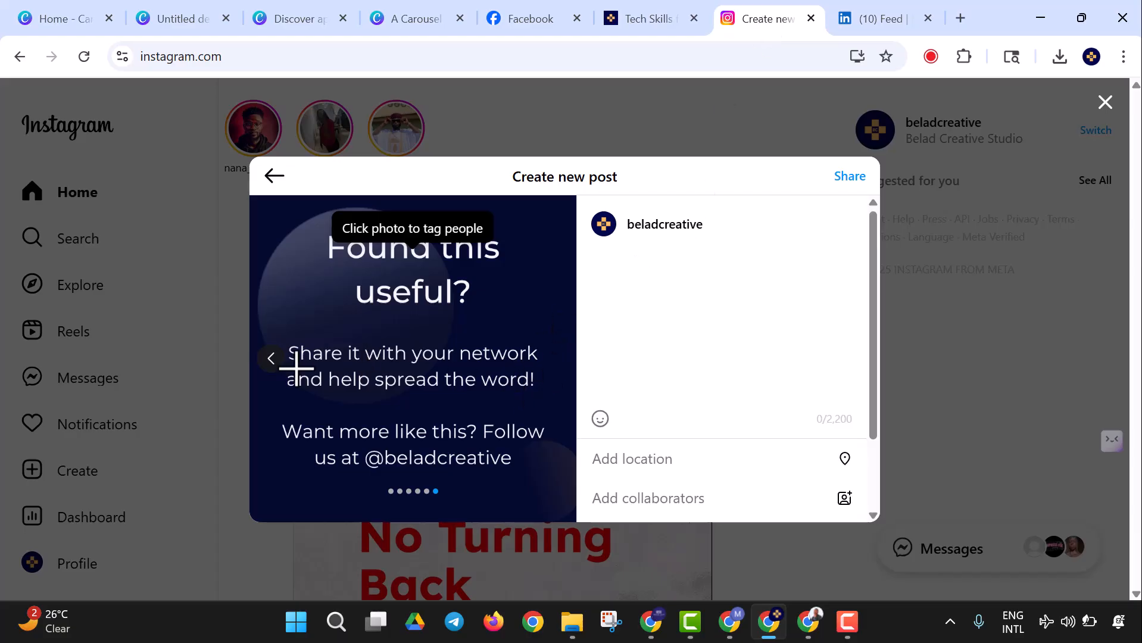
click(272, 358)
click(272, 358)
click(272, 357)
click(271, 358)
click(271, 358)
click(271, 358)
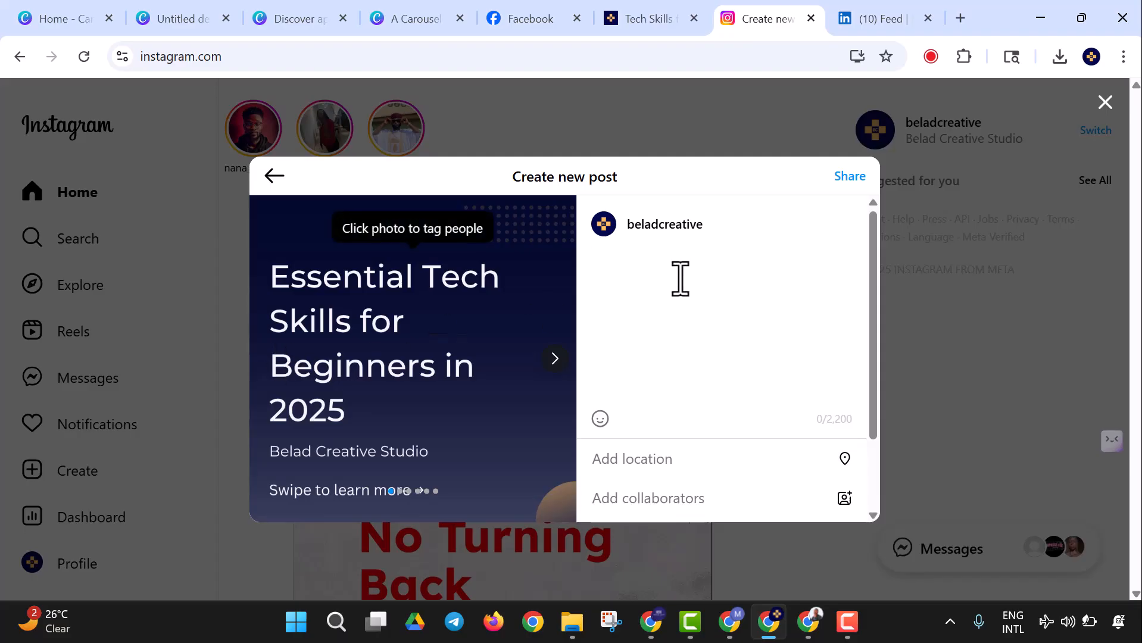
Step: Paste the carousel description as the post caption and delete the list text following "1."
key(ctrl+v)
scroll(683, 357, up, 10)
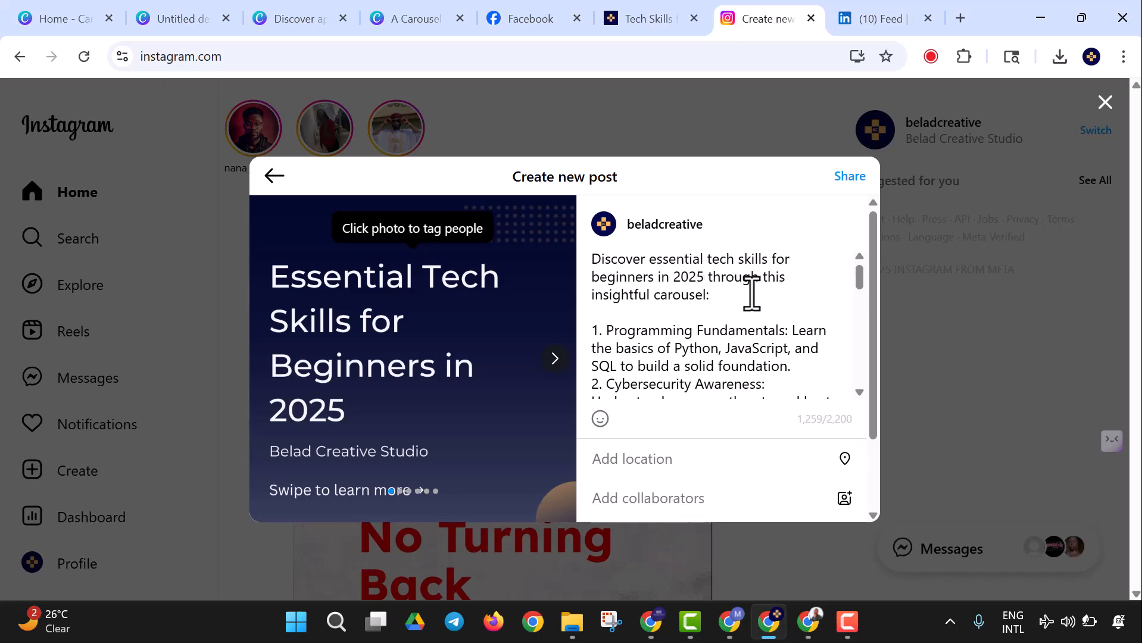
drag(611, 338, 744, 461)
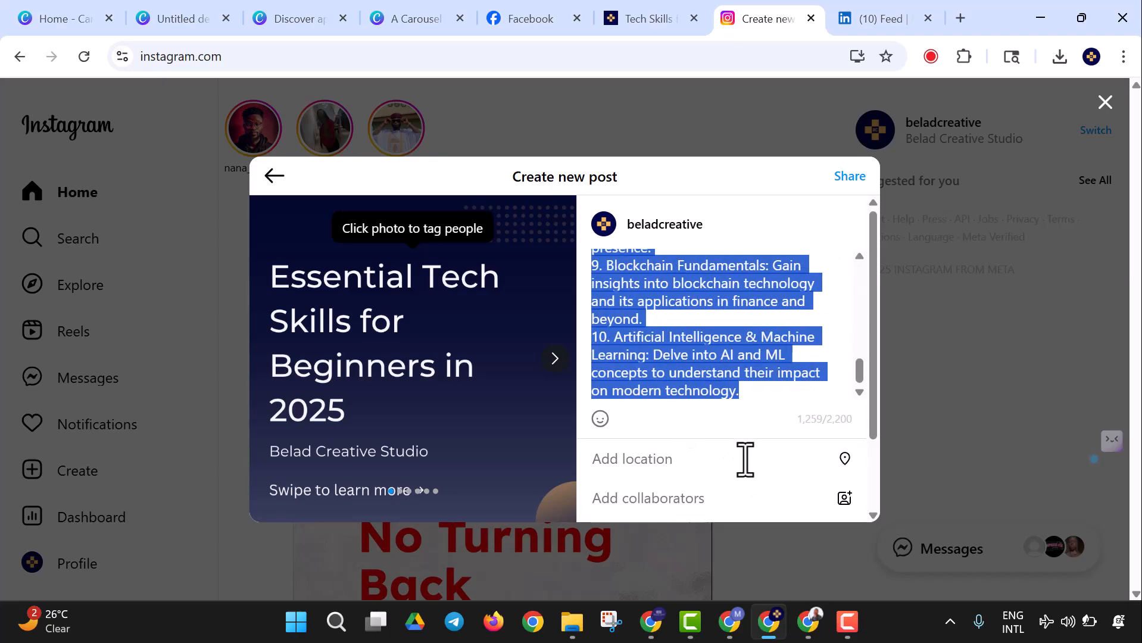
scroll(786, 444, down, 2)
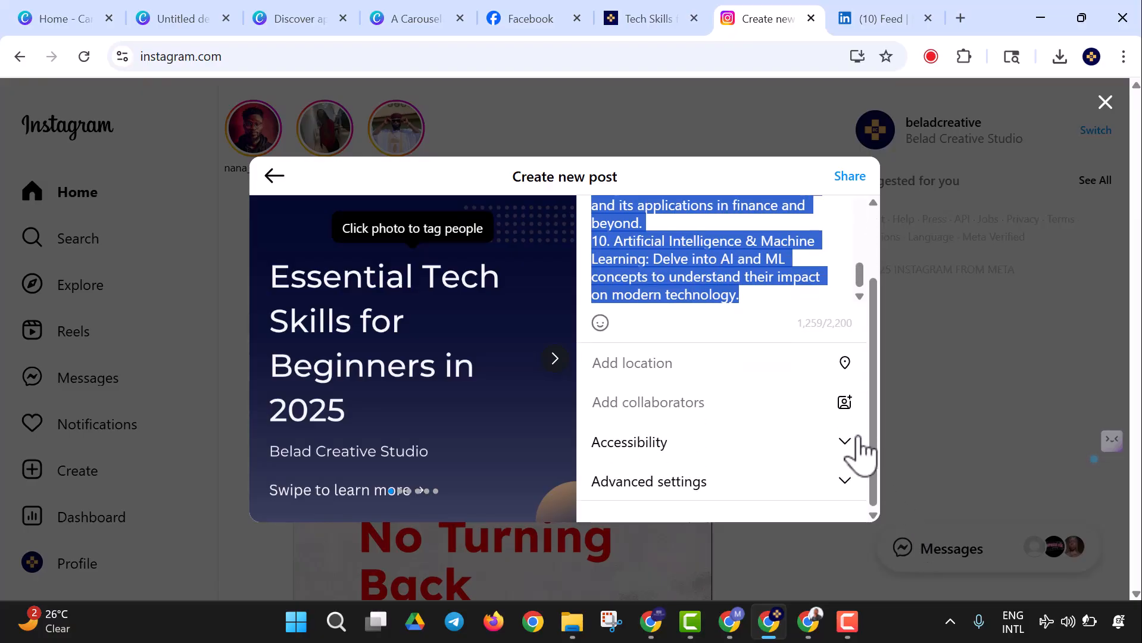
key(BackSpace)
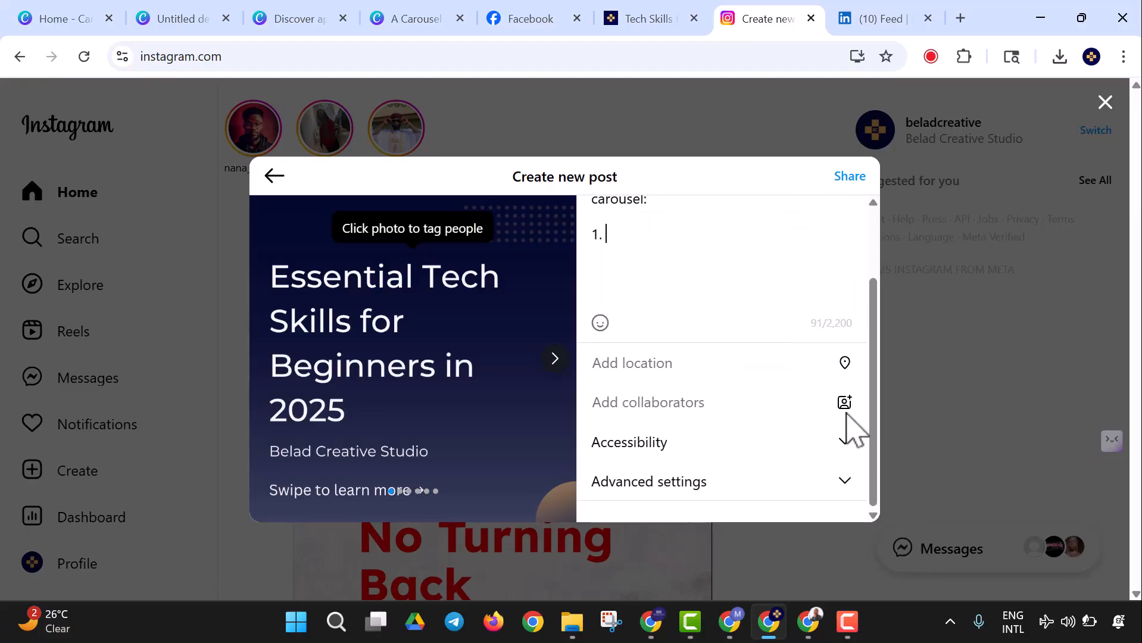
Step: Add "Start with AI" and "Web Design" as caption items 1 and 2, following the slides' headings
click(554, 359)
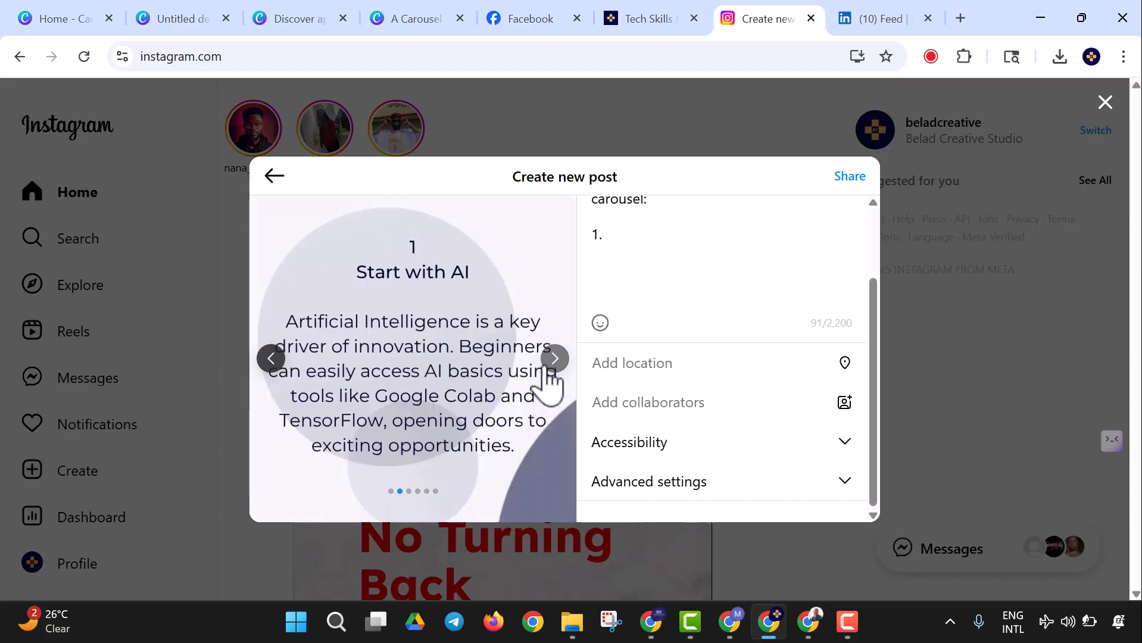
text(Start w)
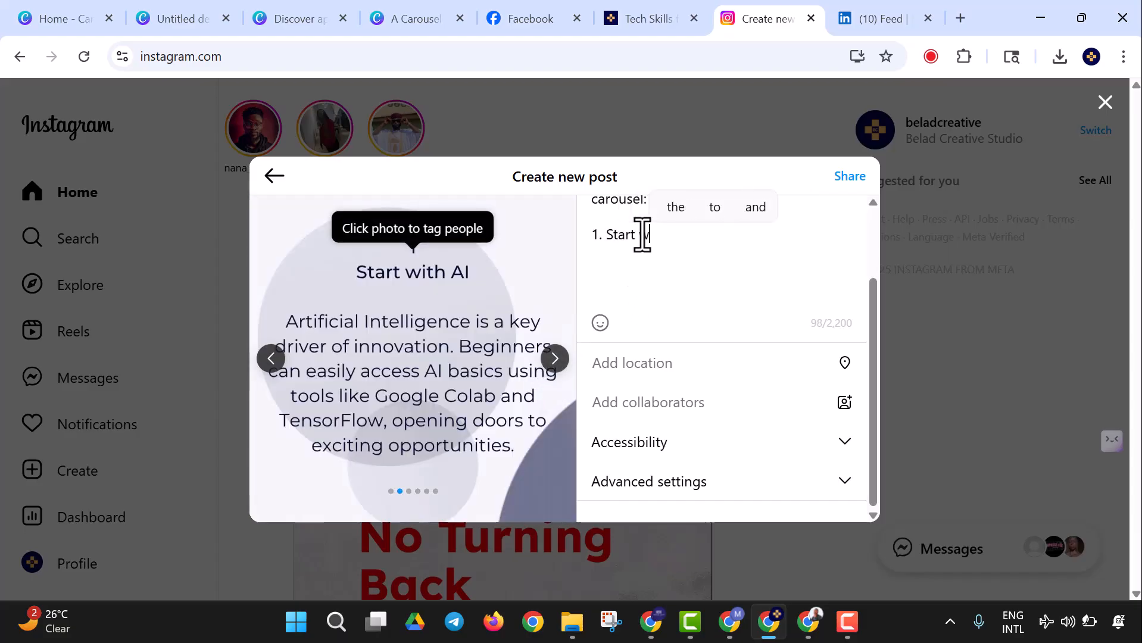
text(ith AI)
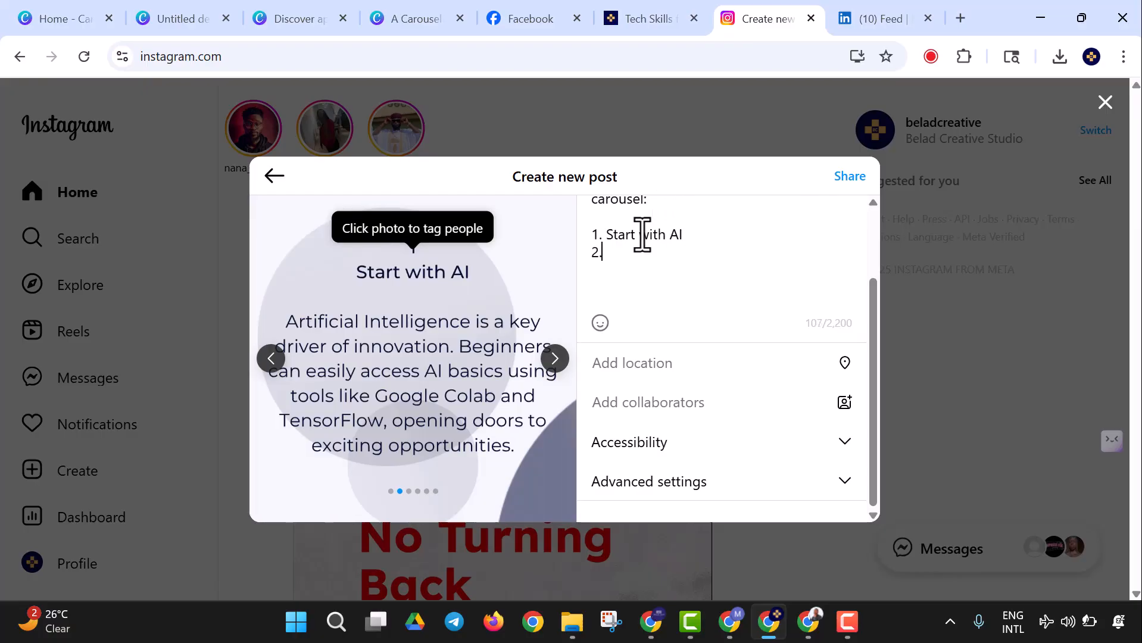
click(556, 361)
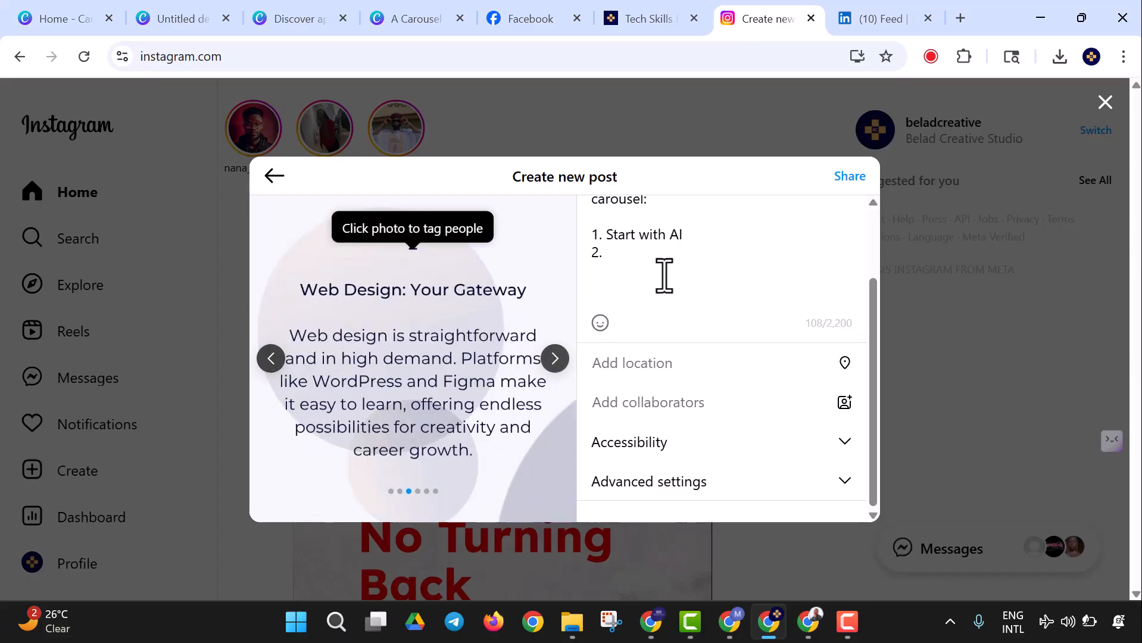
text(Web )
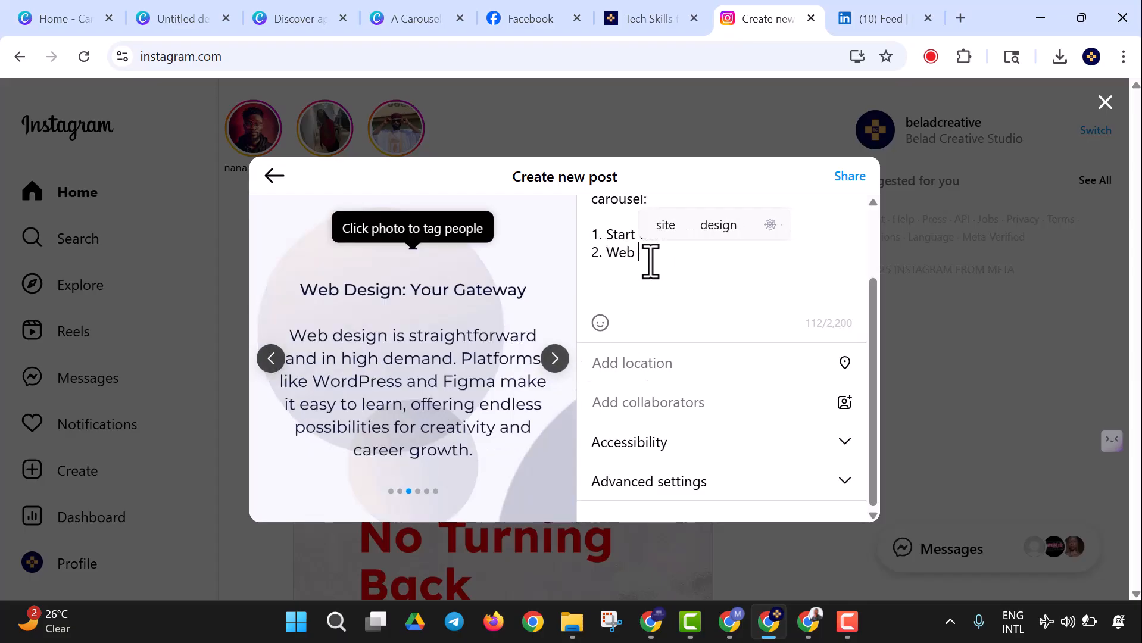
text(Design)
key(Return)
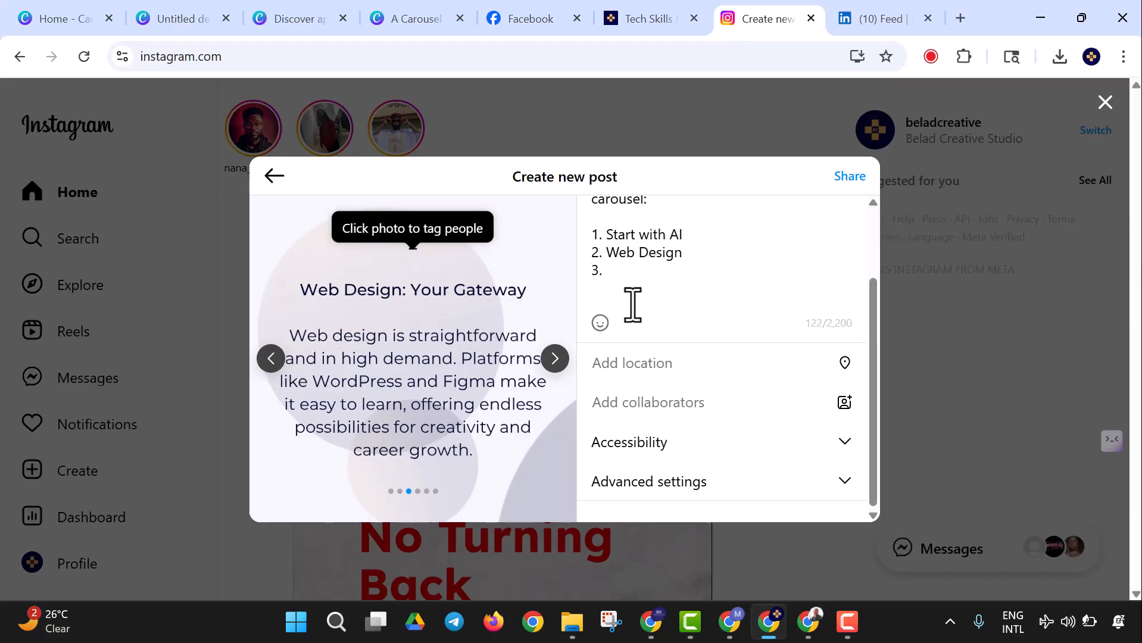
Step: Add "Graphic Design" and "Freelancing" as caption items 3 and 4, following the slides' headings
click(554, 357)
click(616, 272)
text(Graphic Design)
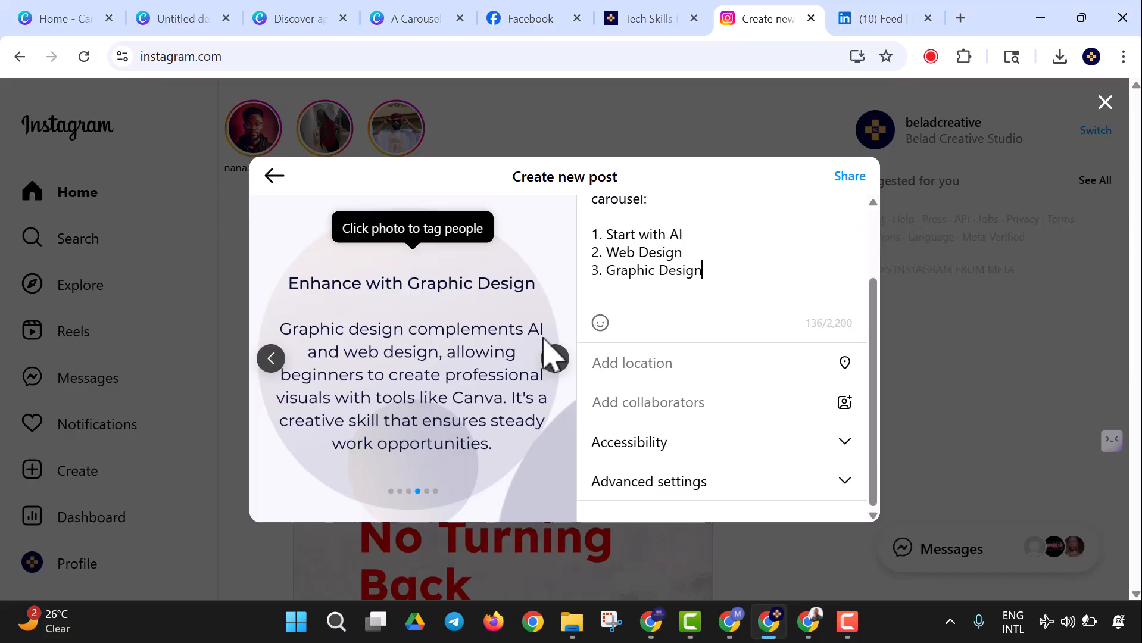
click(553, 359)
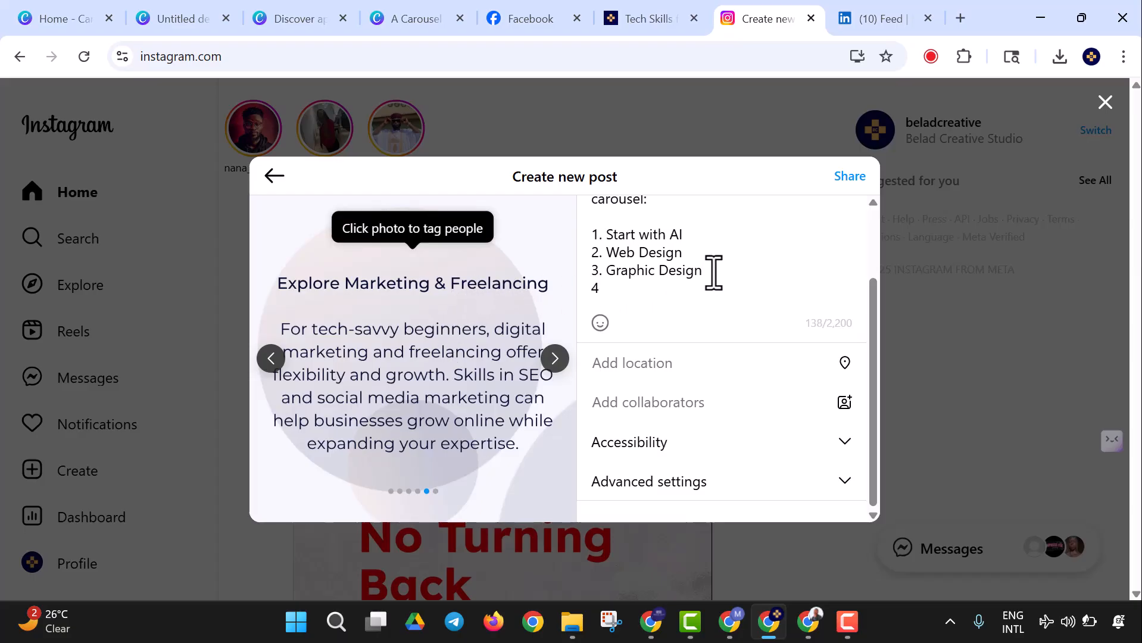
text(Free)
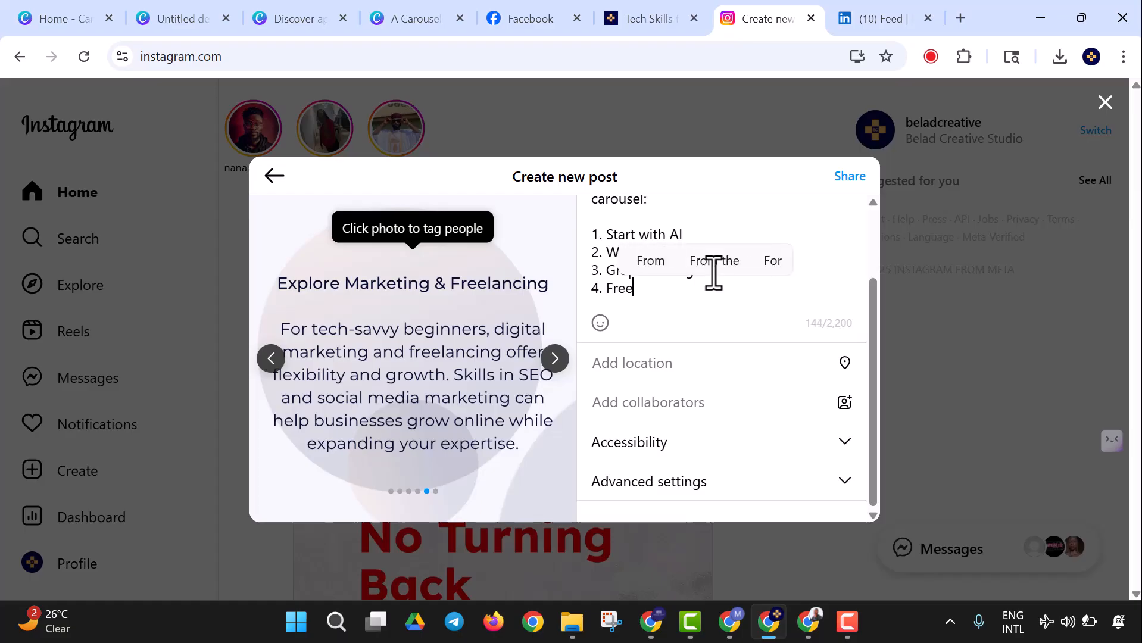
text(lancing)
Step: Leave a blank line below the caption list and add the hashtag #BeladCreative
key(Return)
key(Return)
text(#)
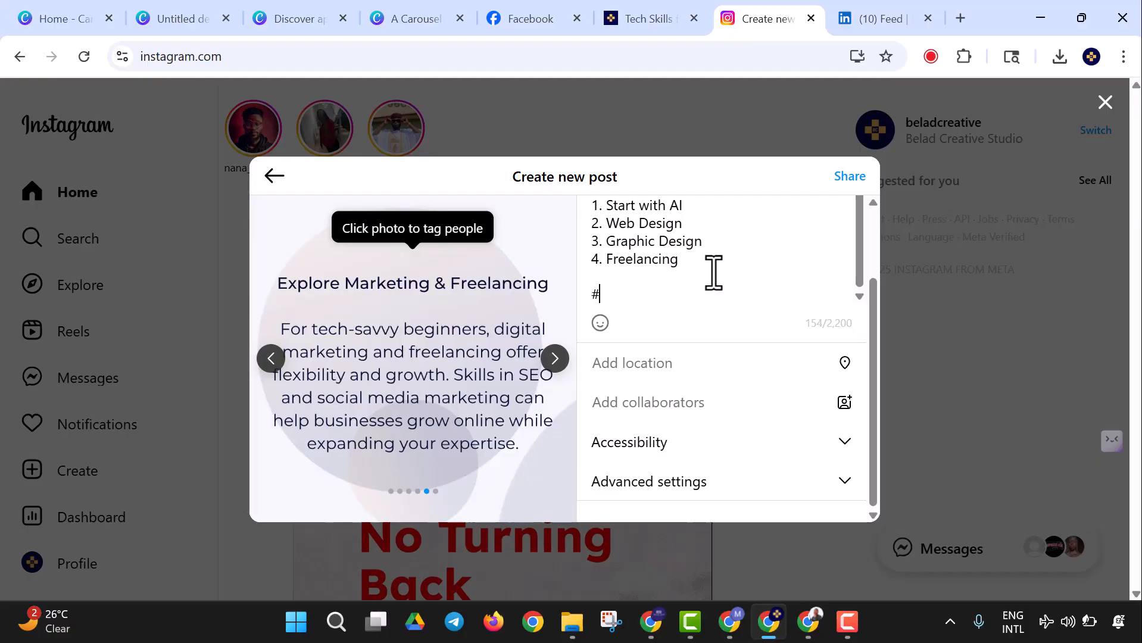
text(BeladCreative)
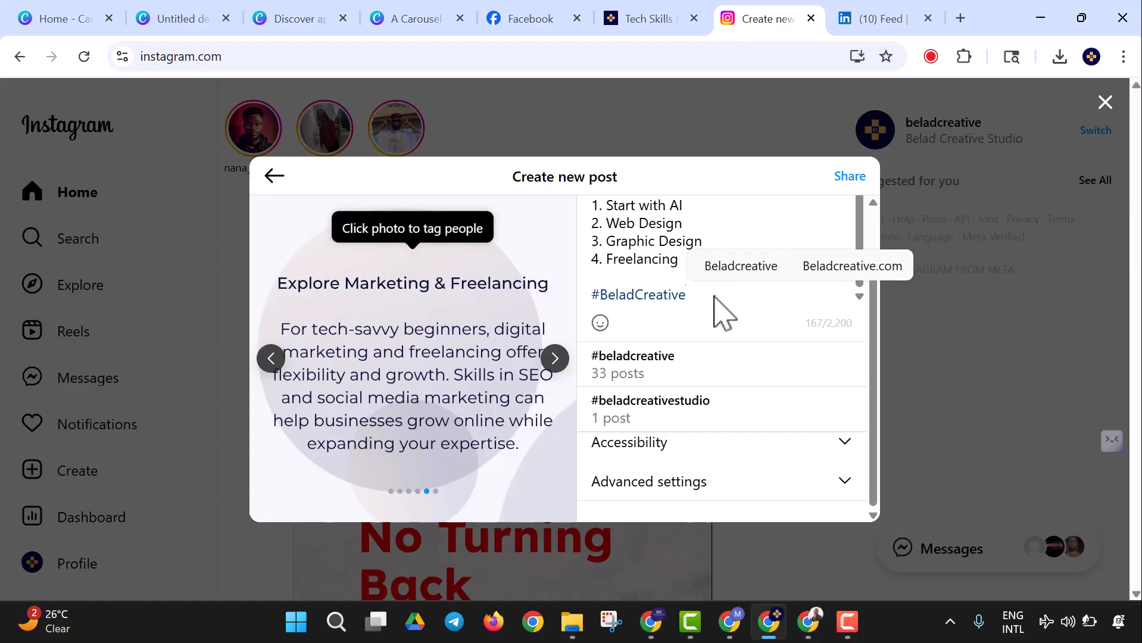
Step: Check the carousel's last slide, share the Instagram post, and dismiss the boost offer
click(554, 357)
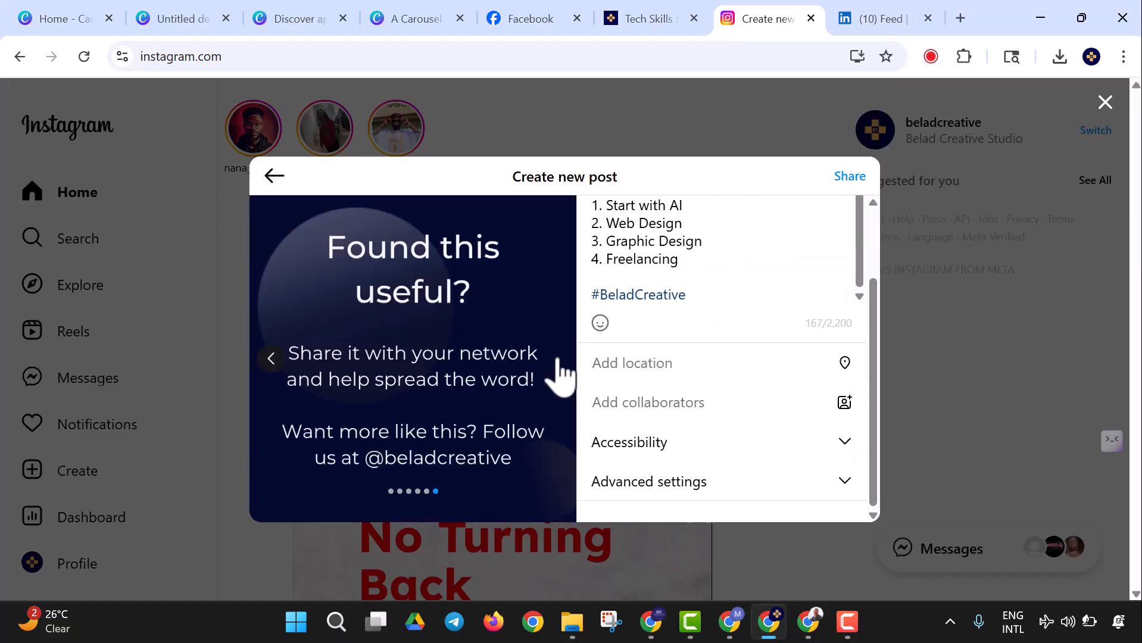
click(850, 177)
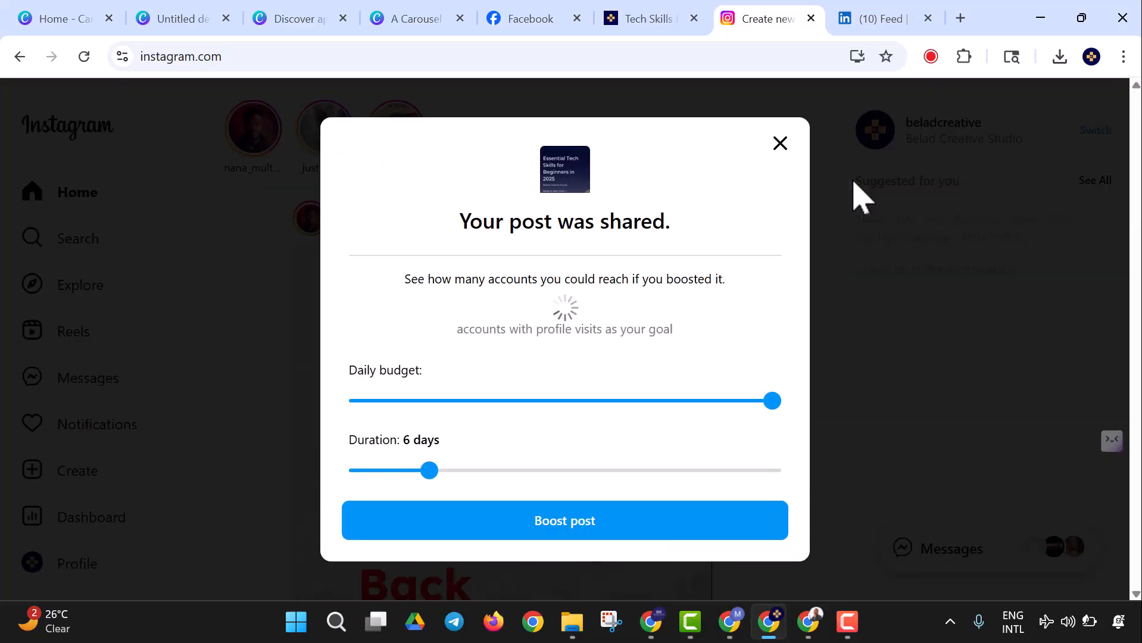
click(780, 144)
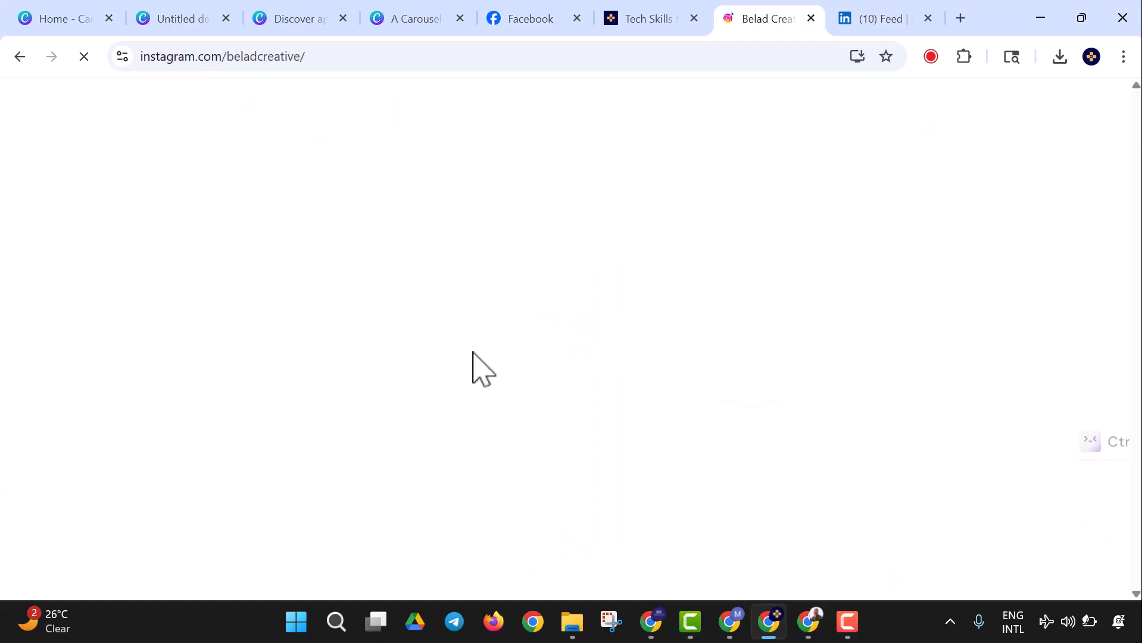
Step: Reload the beladcreative profile, find the newly shared "Essential Tech Skills for Beginners in 2025" carousel among its posts, and open it
scroll(574, 309, down, 4)
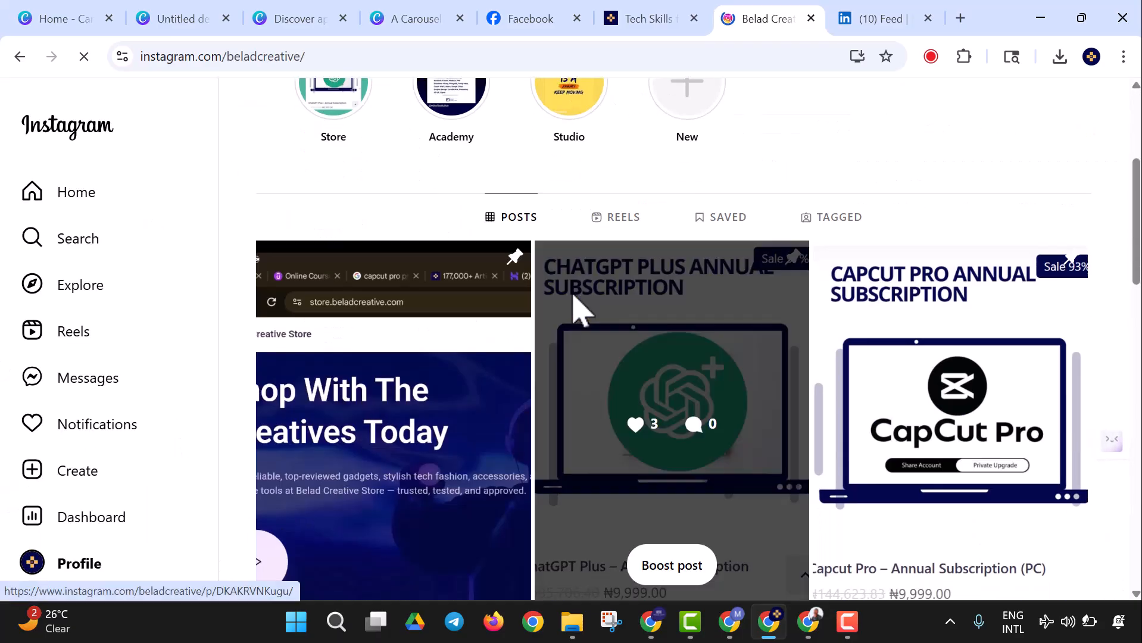
scroll(191, 153, up, 1)
click(84, 56)
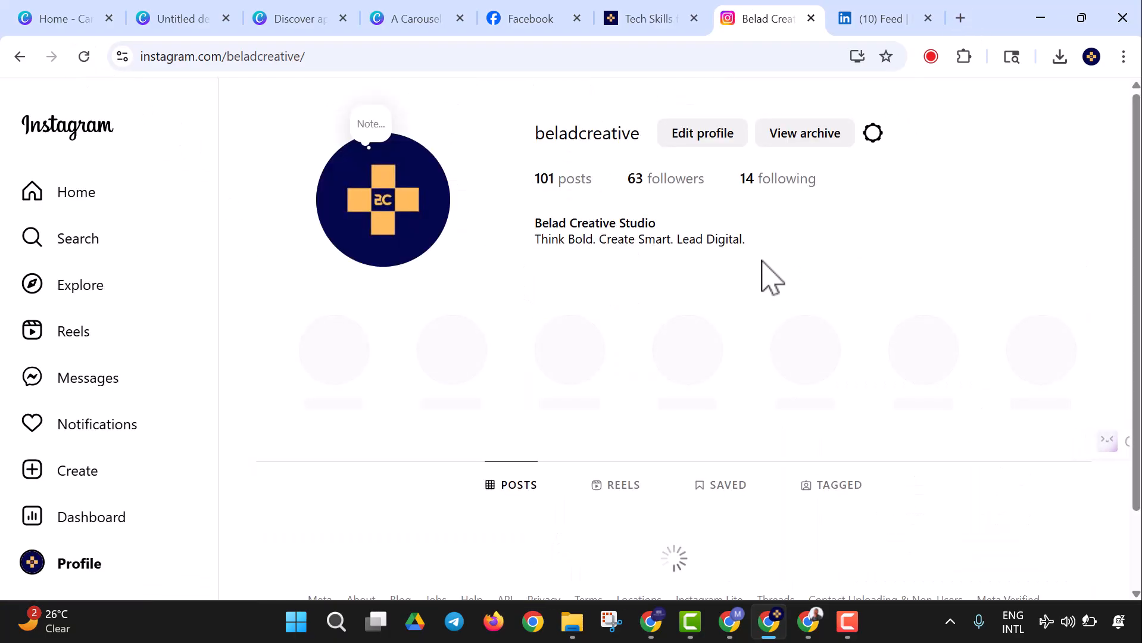
scroll(545, 306, down, 5)
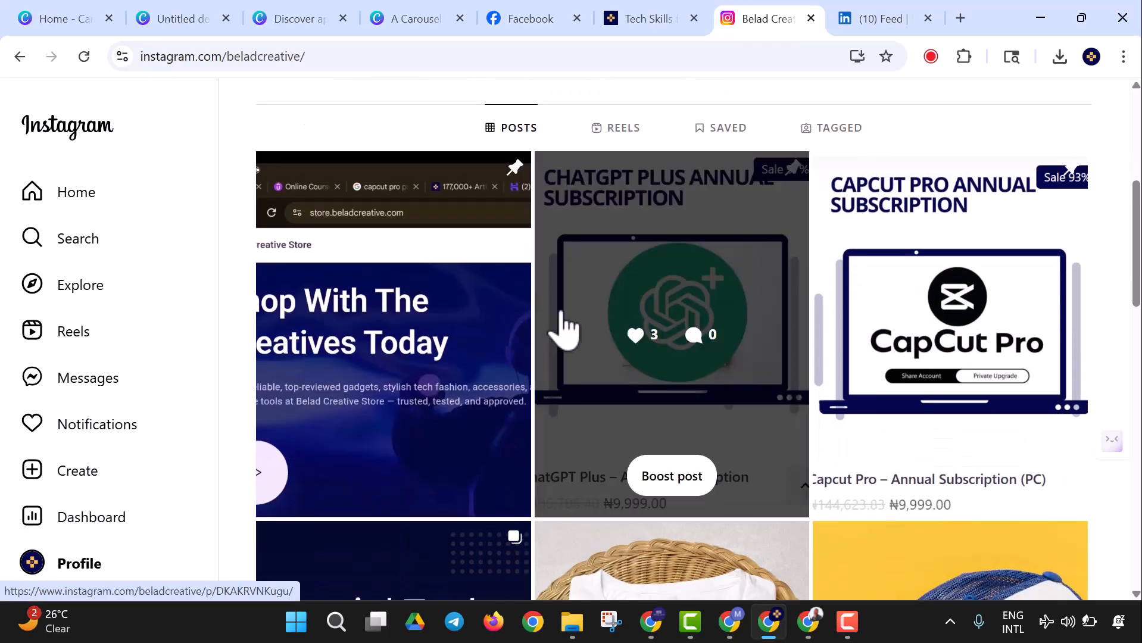
scroll(563, 327, up, 1)
scroll(601, 250, down, 7)
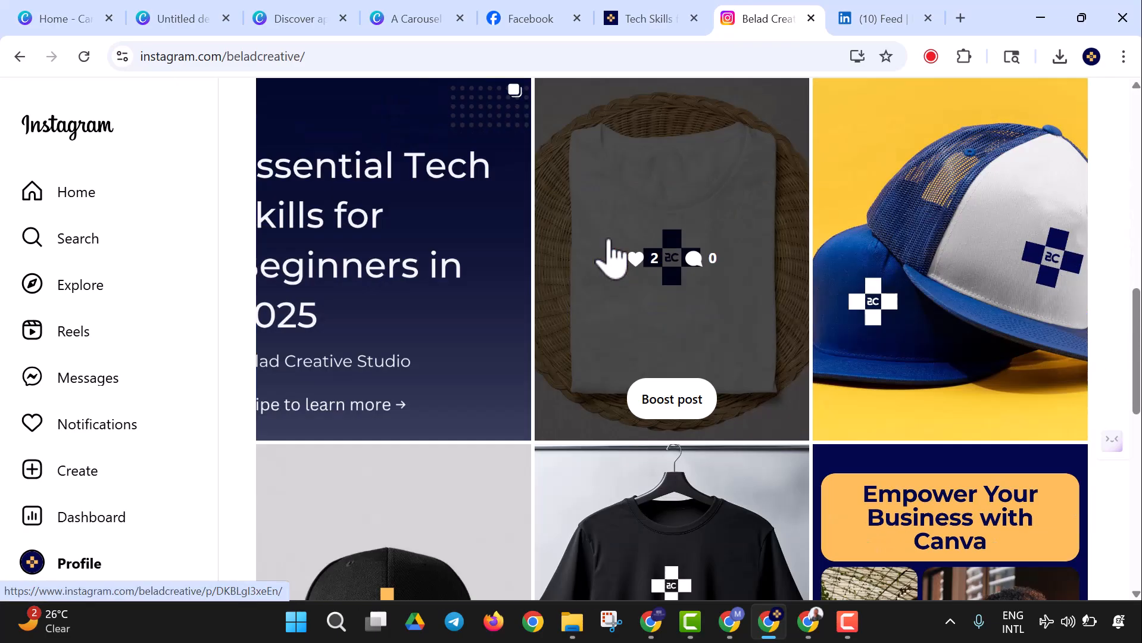
scroll(494, 352, up, 4)
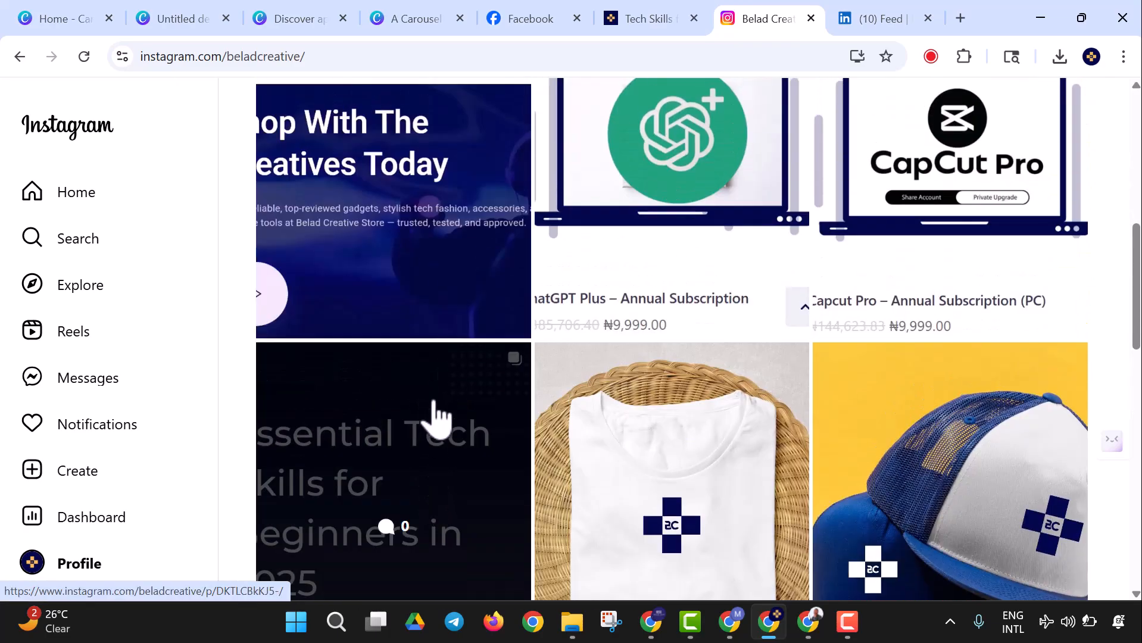
scroll(447, 393, down, 4)
scroll(474, 263, up, 4)
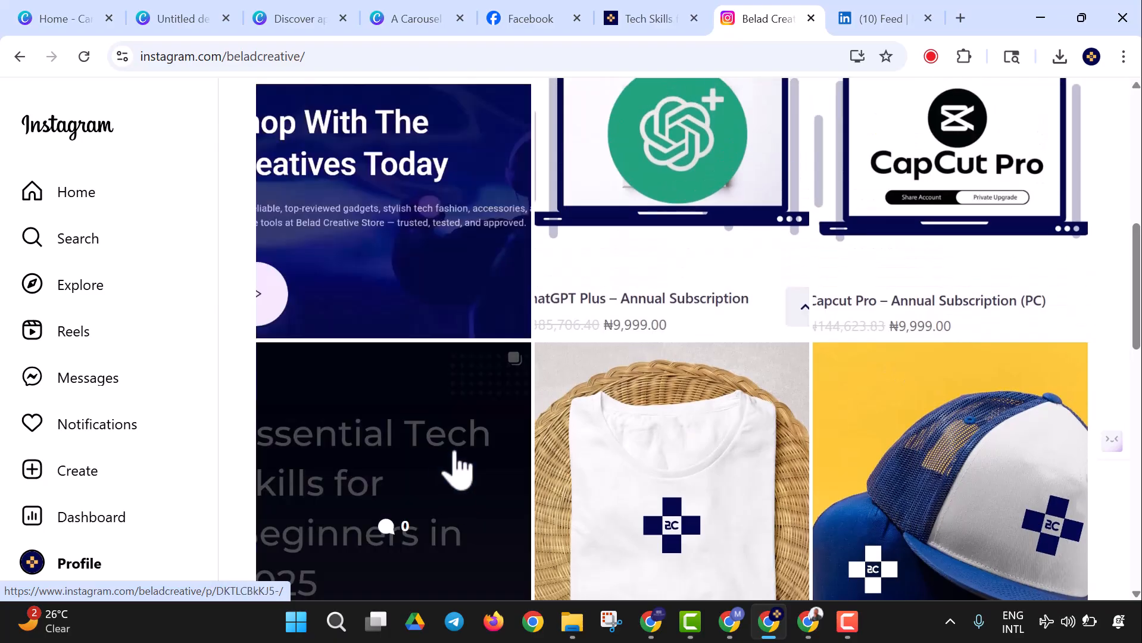
click(440, 451)
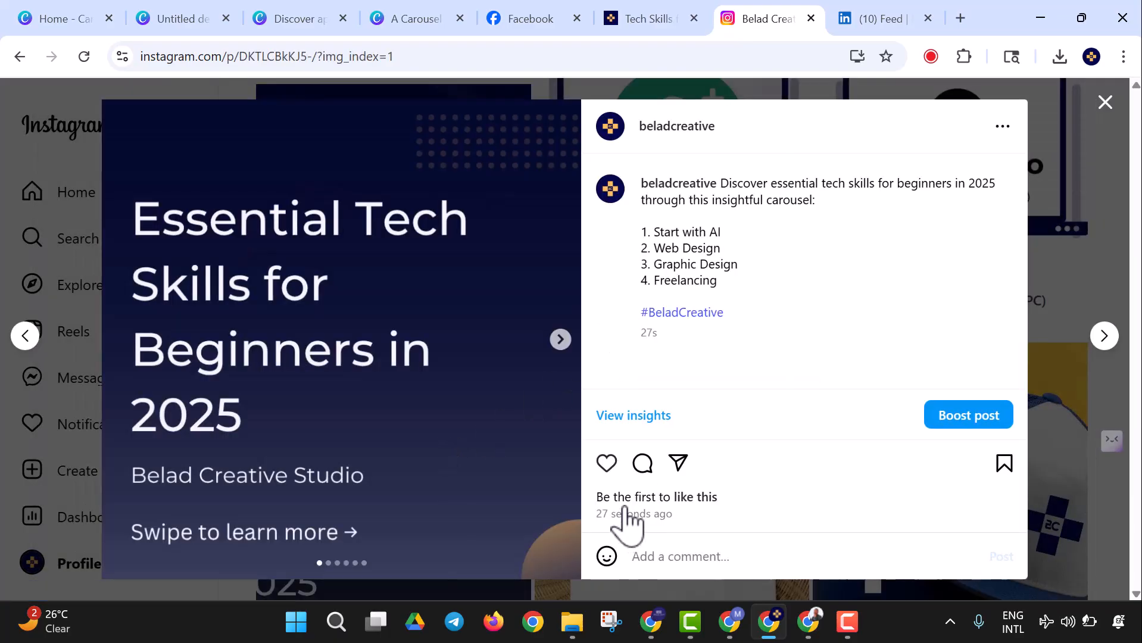
Step: Like the carousel post, page through its slides to the last one, and close the post
click(606, 463)
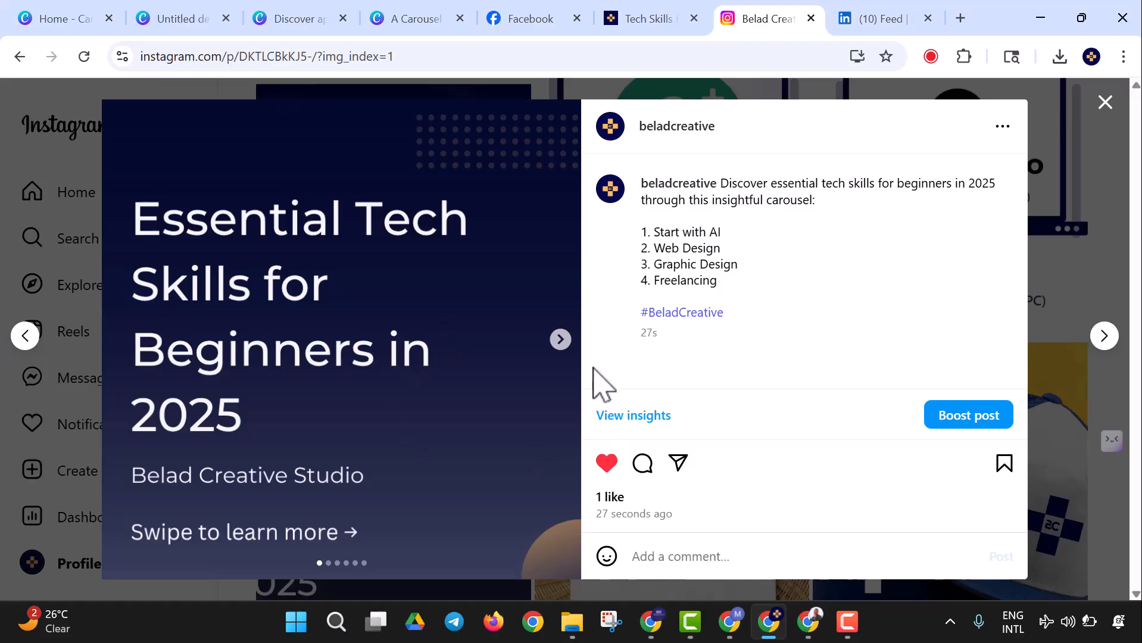
click(560, 339)
click(561, 341)
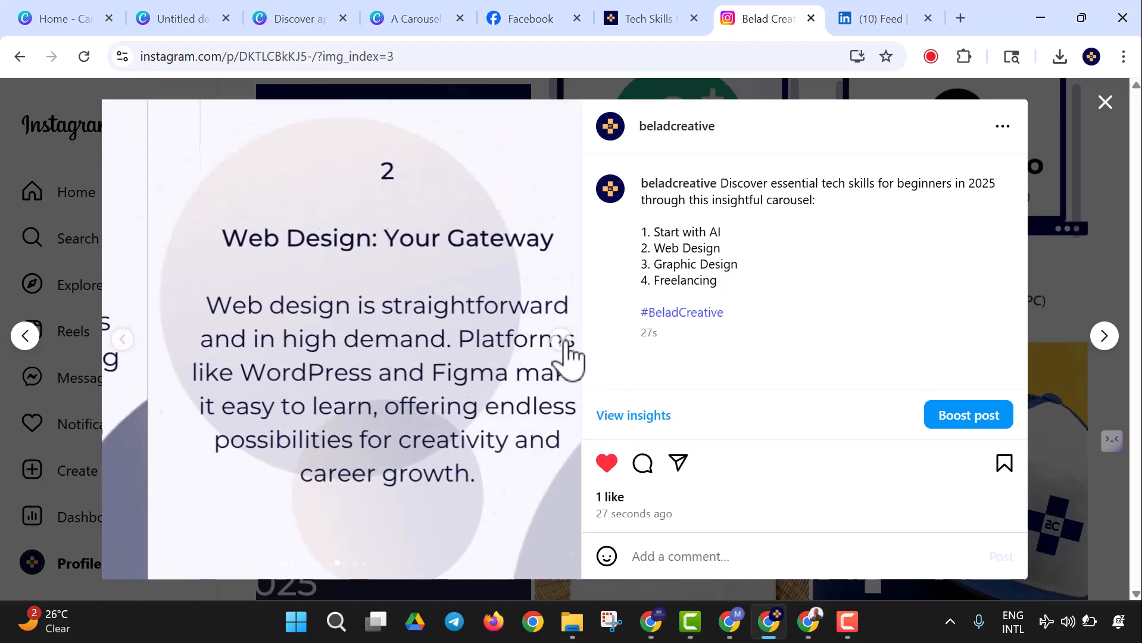
click(561, 340)
click(560, 340)
click(561, 340)
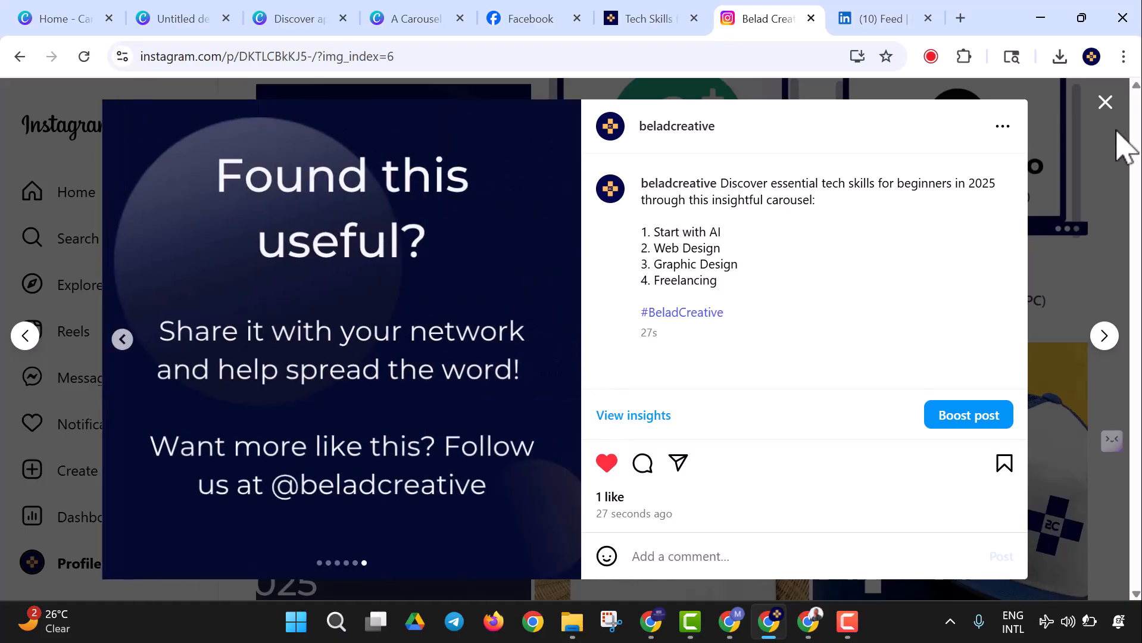
click(1105, 104)
Step: Switch to LinkedIn, open the Belad Creative Studio company page's admin dashboard, and dismiss the Premium offer
click(883, 14)
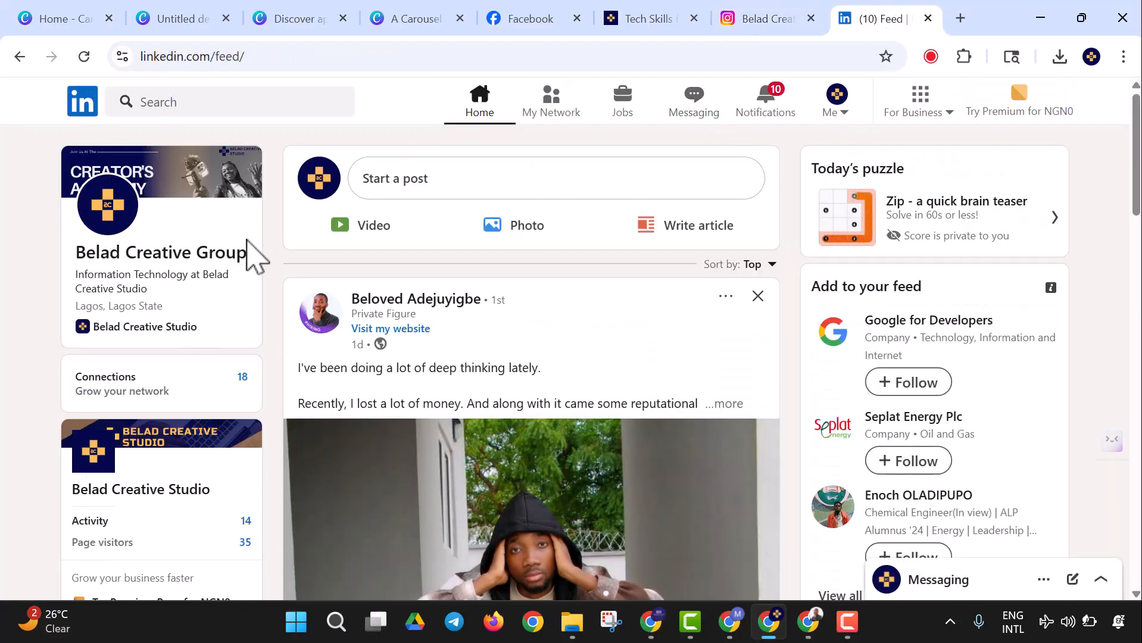
scroll(369, 485, down, 9)
click(385, 525)
scroll(179, 288, up, 2)
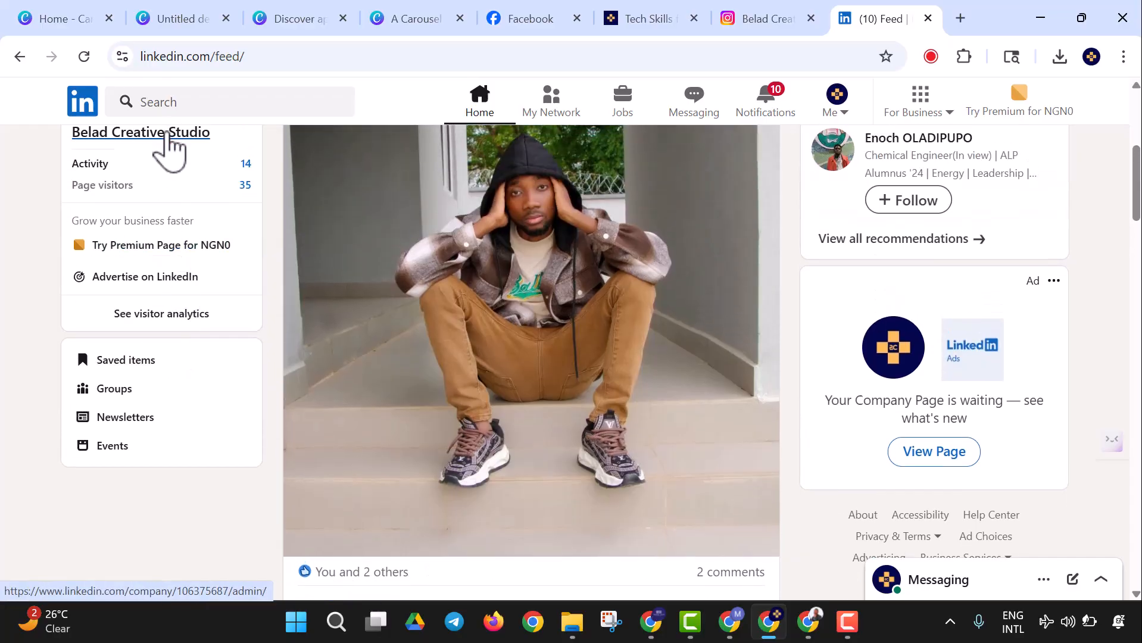
click(169, 134)
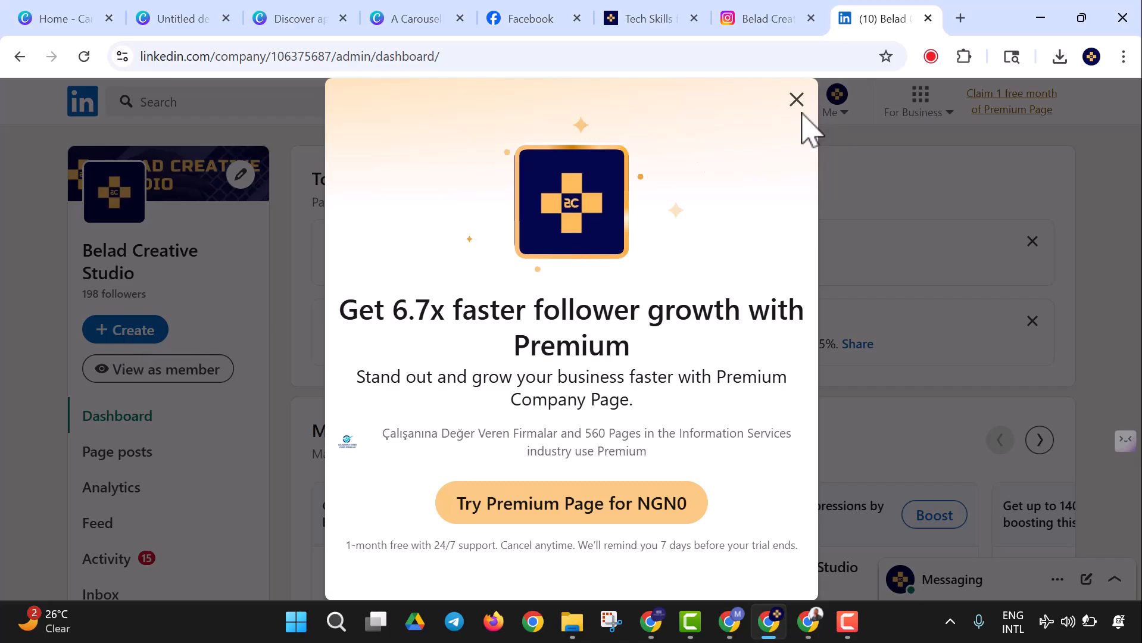
click(796, 100)
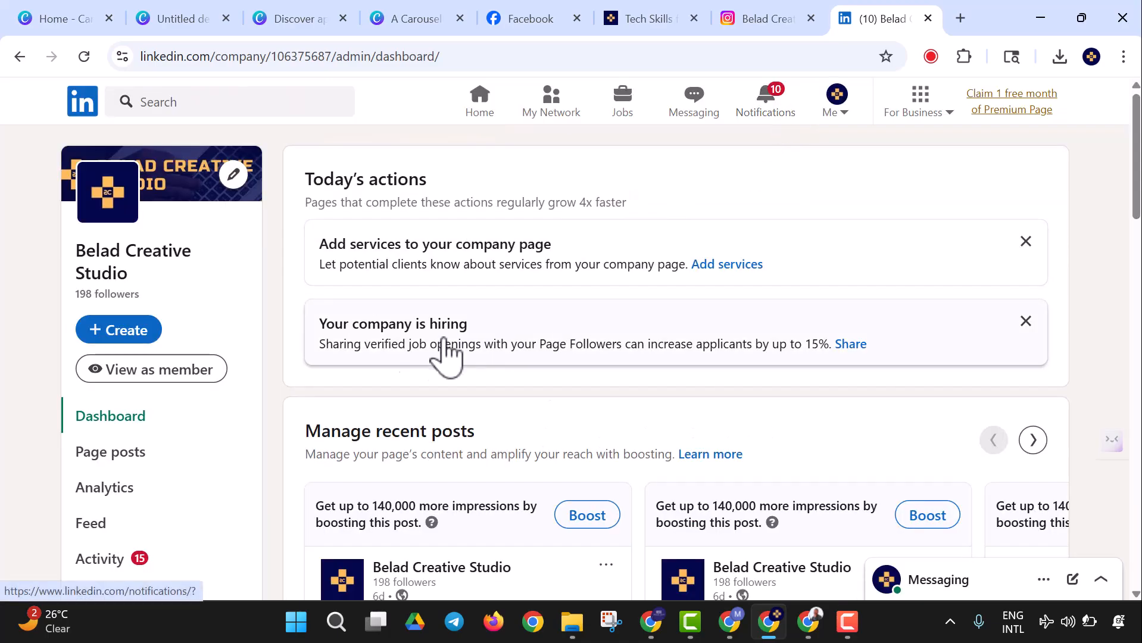
Step: Start a new LinkedIn post for the company page and choose to attach a document
click(156, 340)
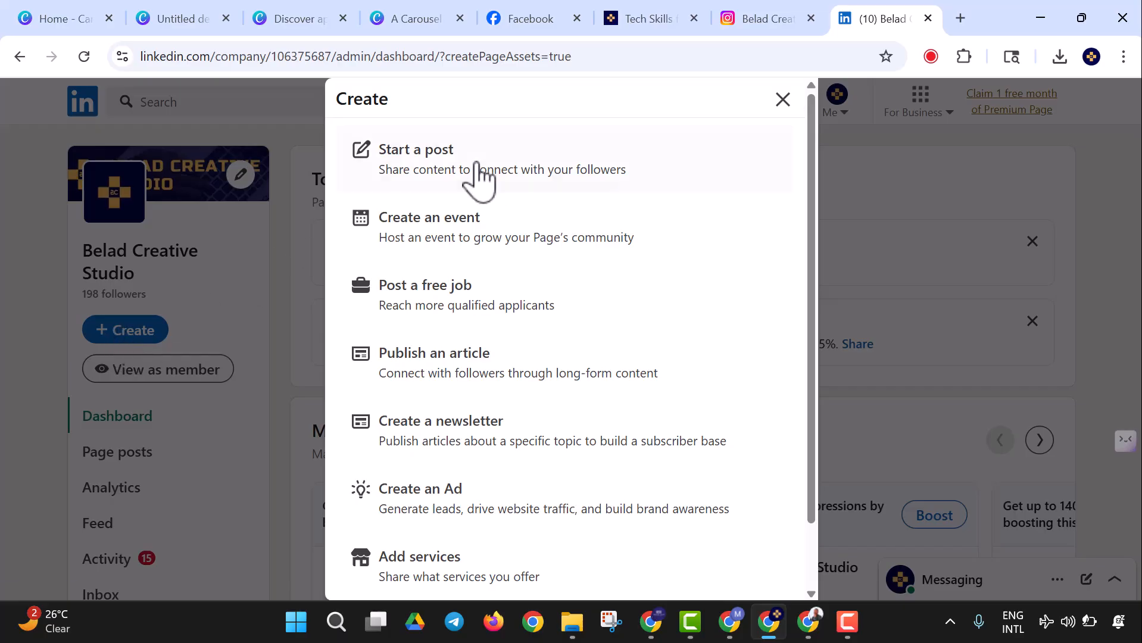
click(476, 164)
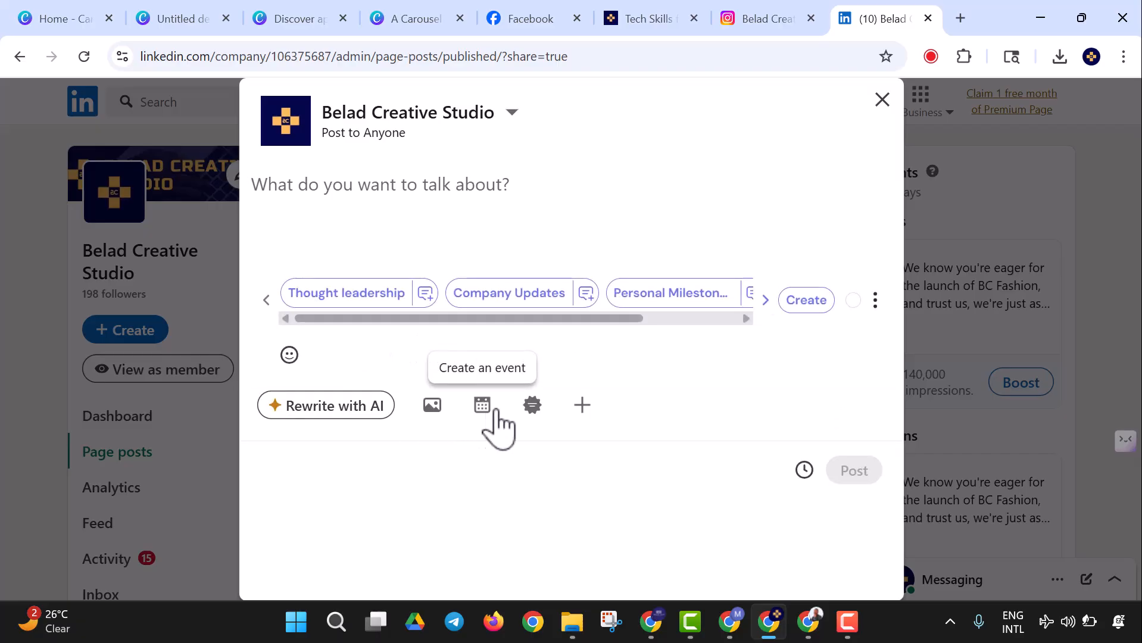
click(584, 404)
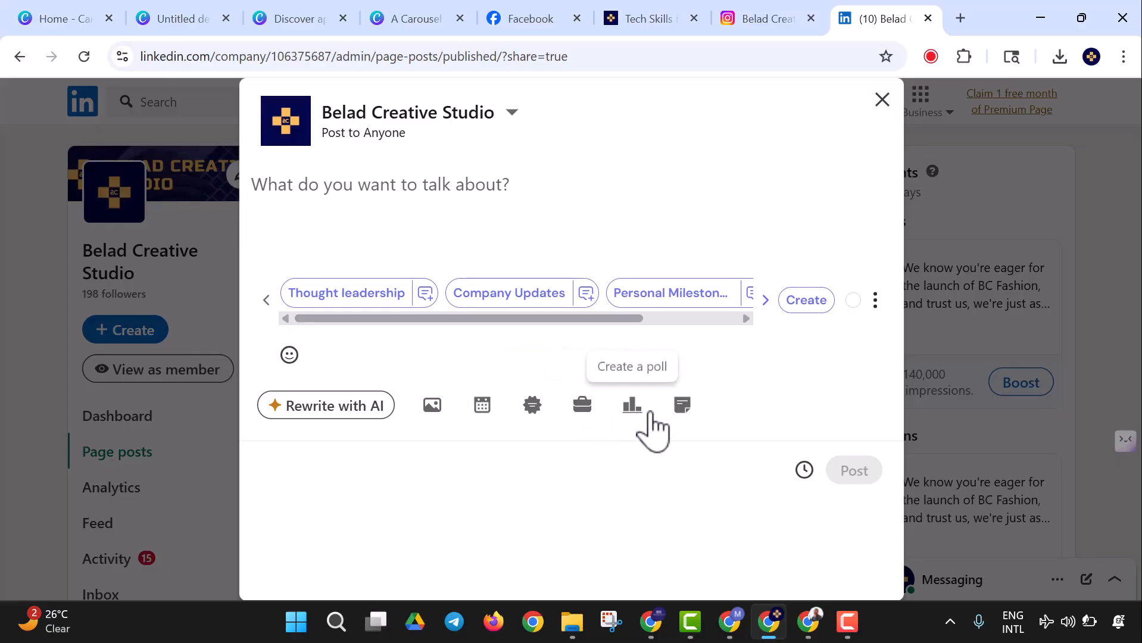
click(682, 407)
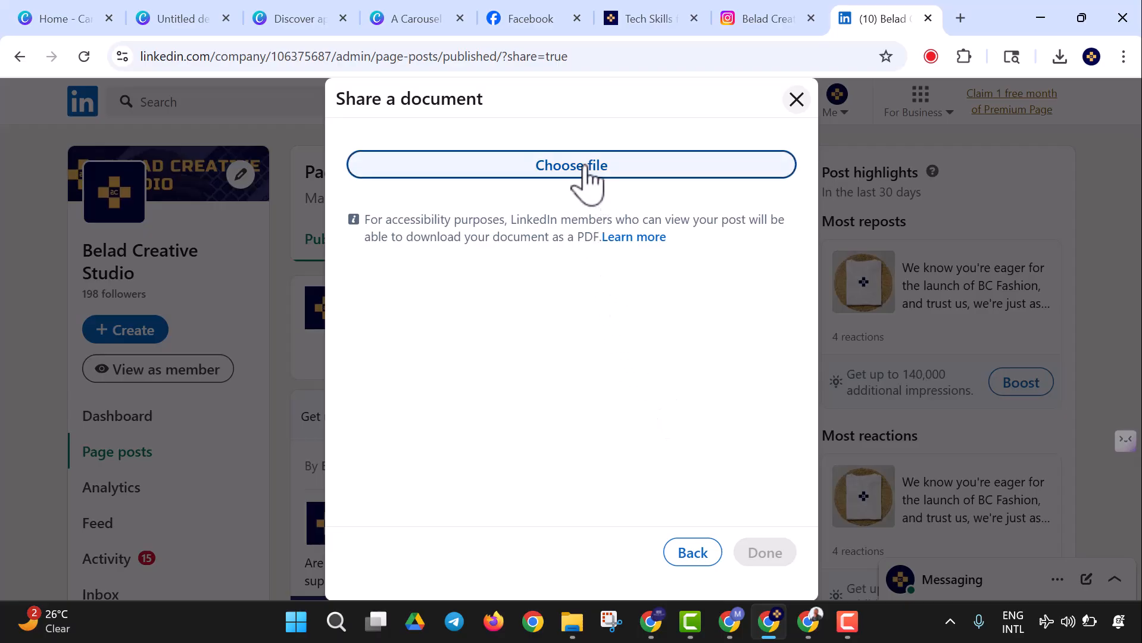
Step: Upload the PDF file "A Carousel" from the Downloads folder as the post's document
click(587, 177)
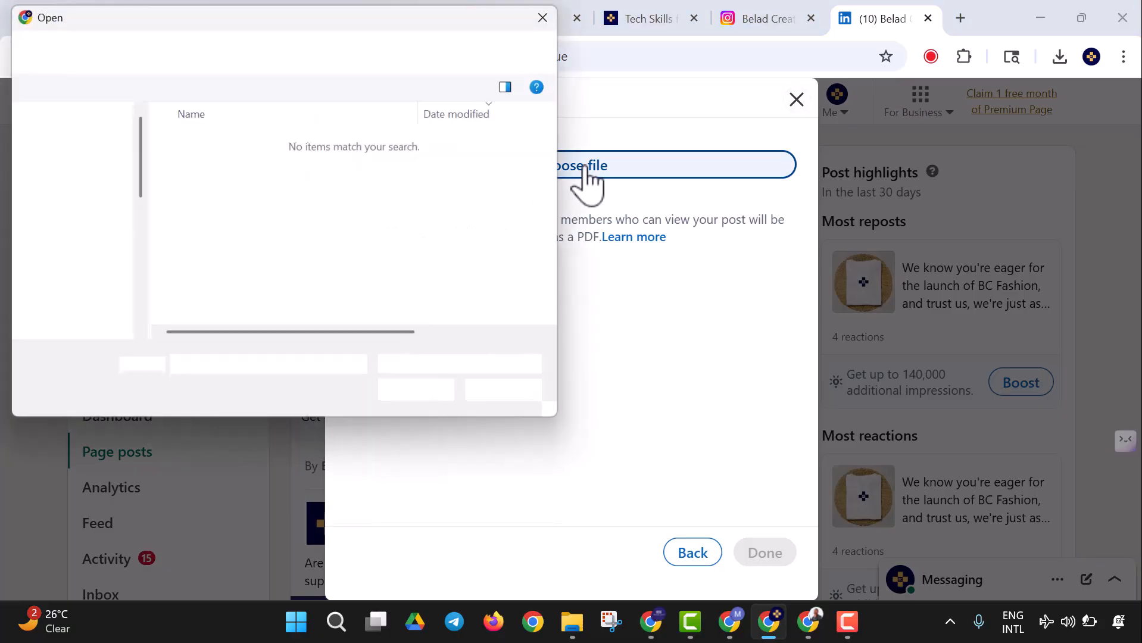
click(79, 201)
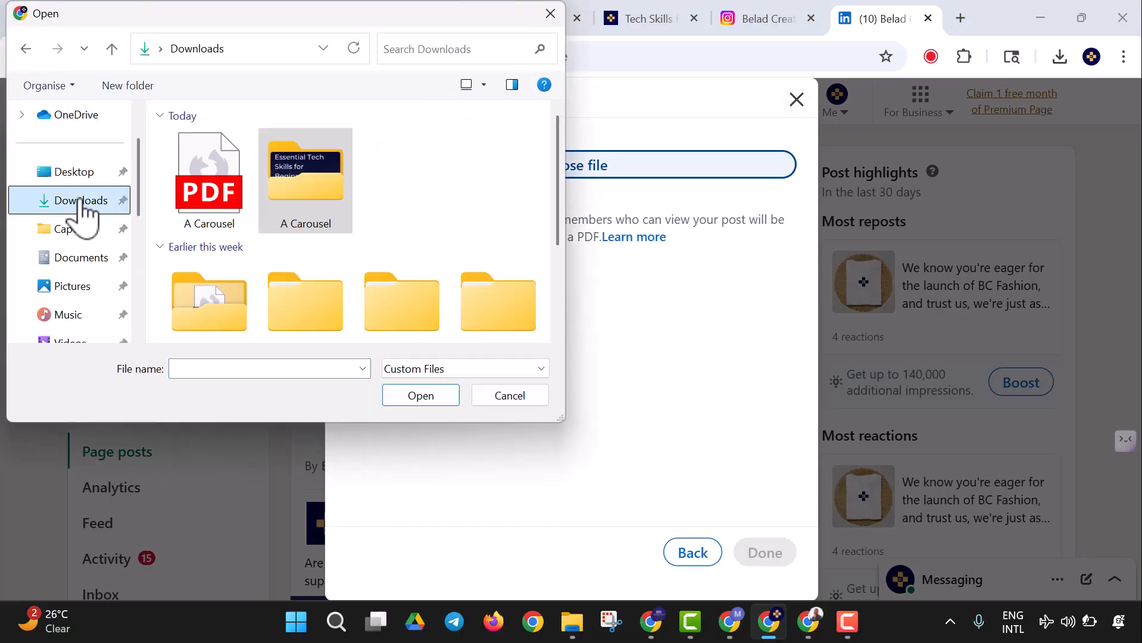
click(189, 174)
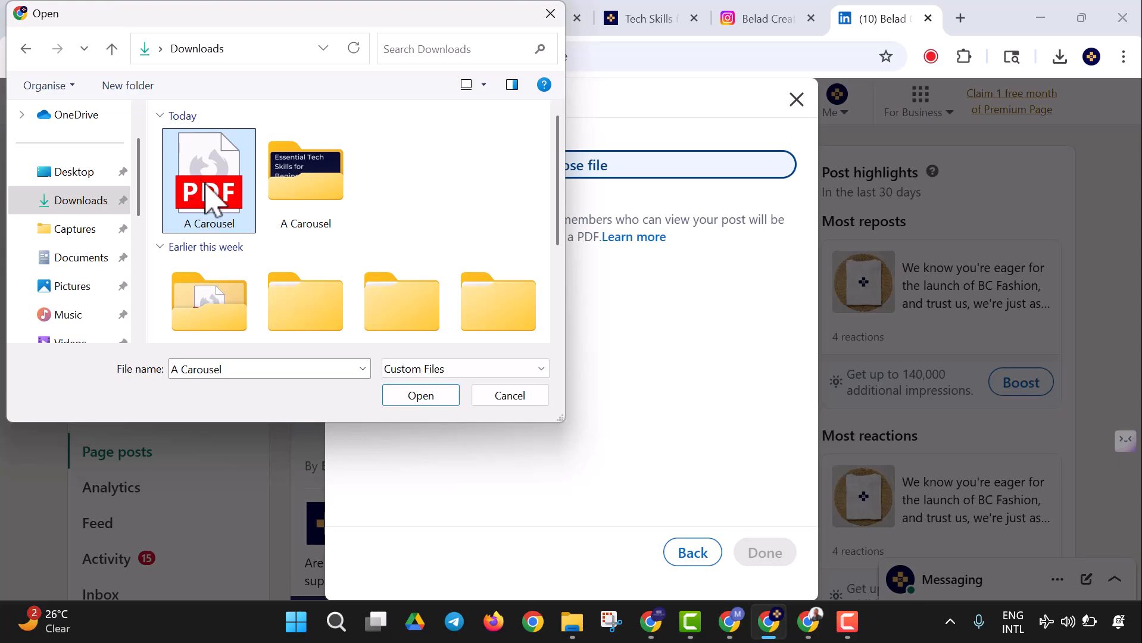
click(420, 397)
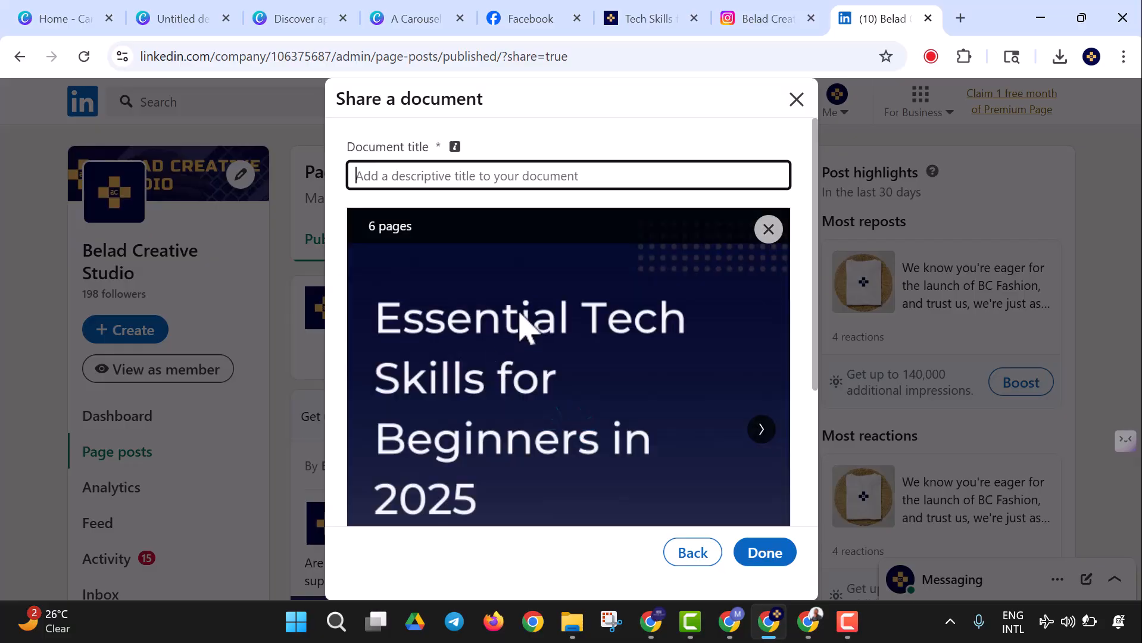
Step: Preview the uploaded document's slides, title it "Carousel", and attach it to the LinkedIn post
scroll(524, 310, down, 1)
scroll(524, 309, down, 3)
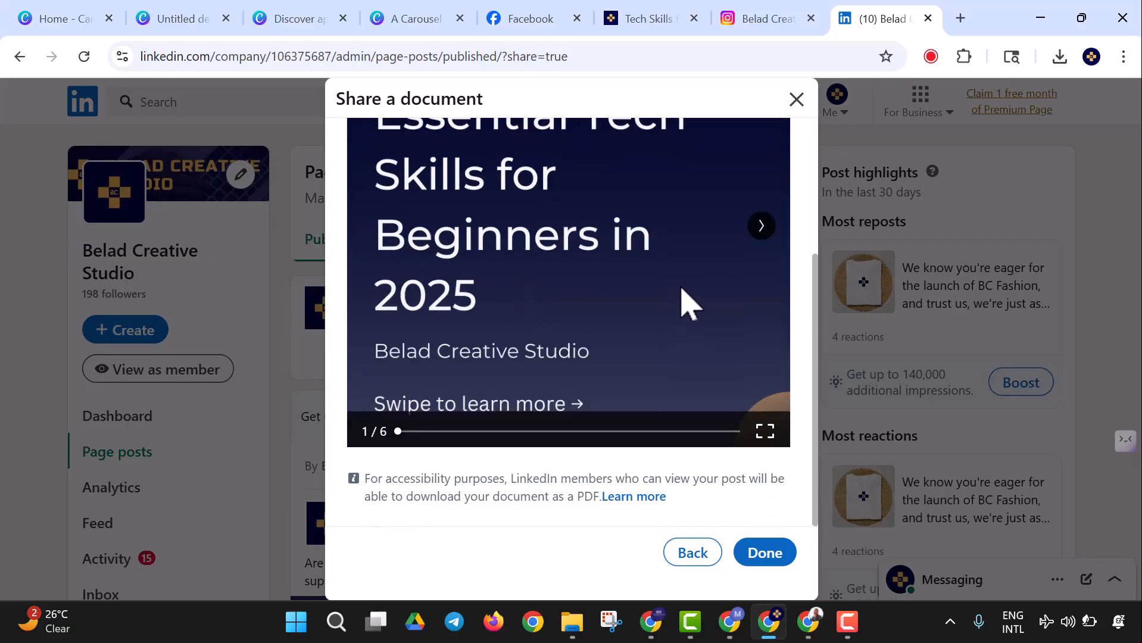
click(761, 226)
scroll(689, 300, up, 3)
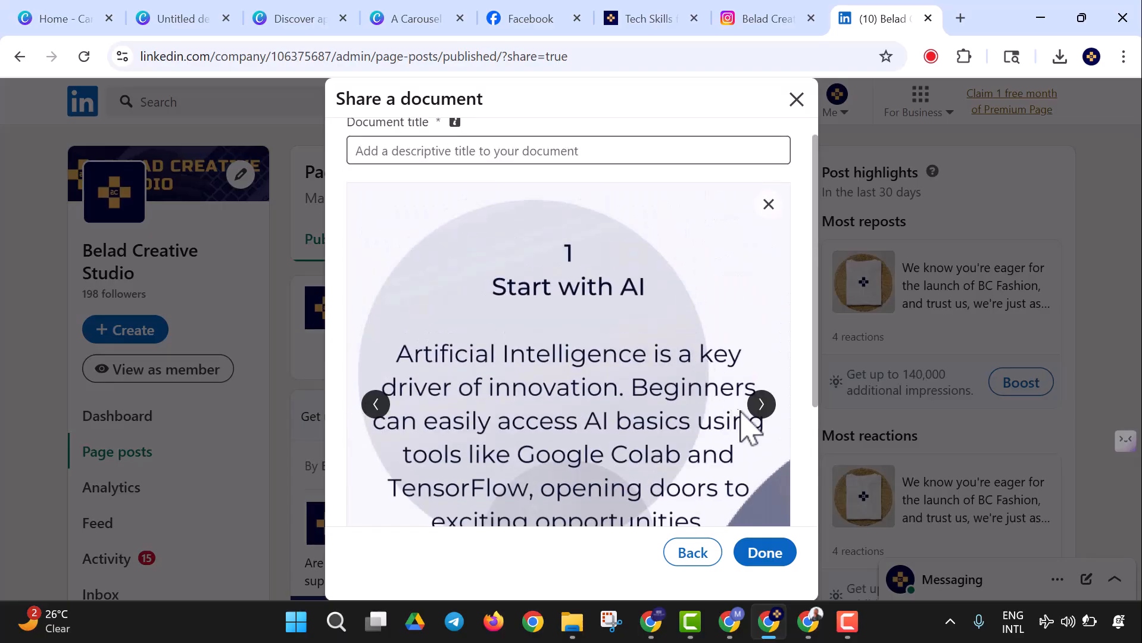
click(761, 406)
click(443, 151)
text(C)
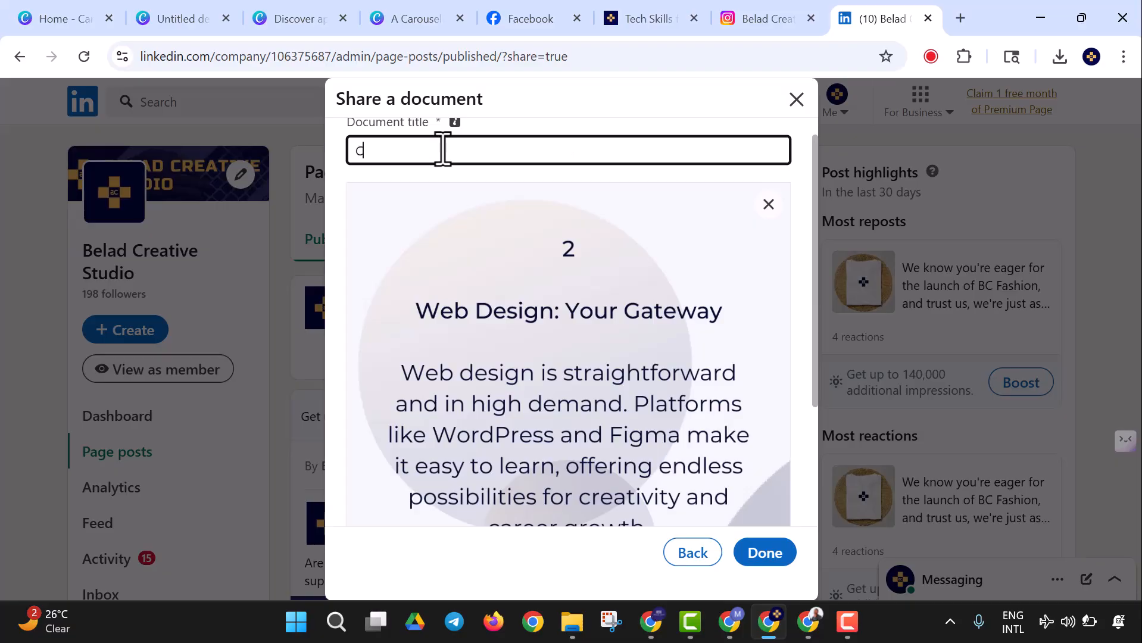
text(or)
key(BackSpace)
key(BackSpace)
text(aro)
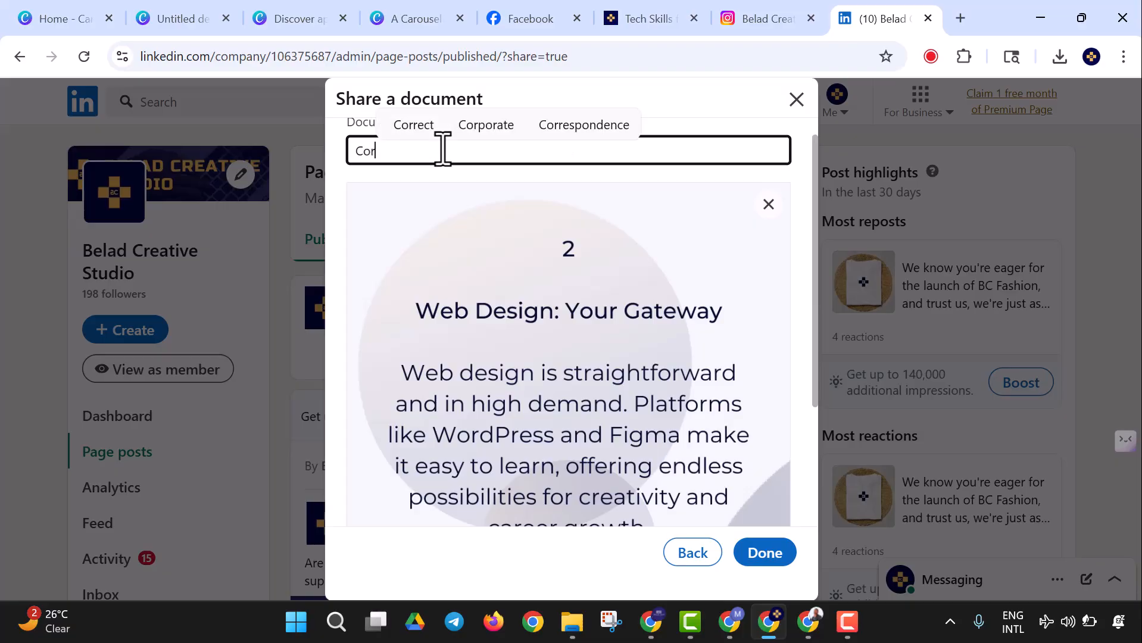
text(usel)
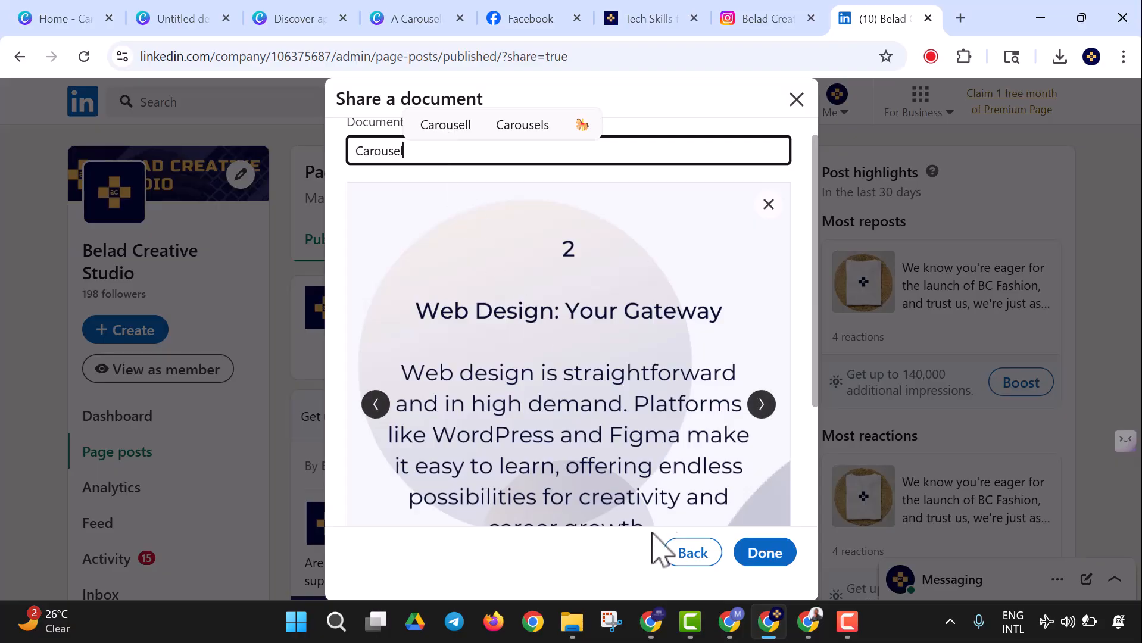
click(765, 554)
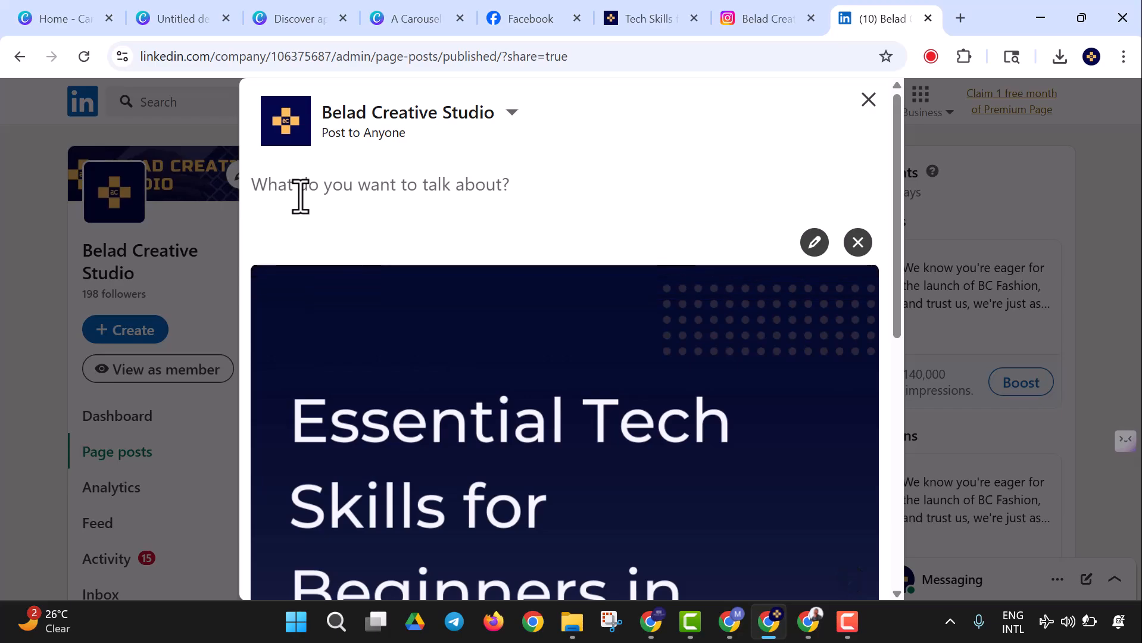
Step: Paste the copied carousel description as the LinkedIn post's text
key(ctrl+v)
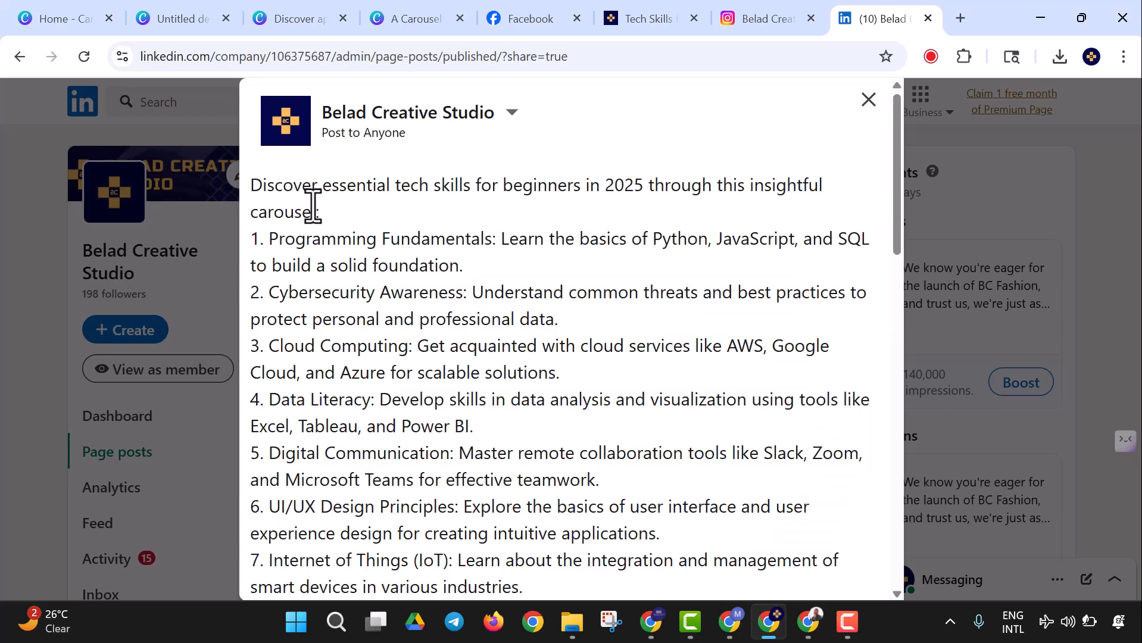
Step: Switch to Instagram, open the published Essential Tech Skills carousel post, and copy its full caption including the #BeladCreative hashtag
click(739, 23)
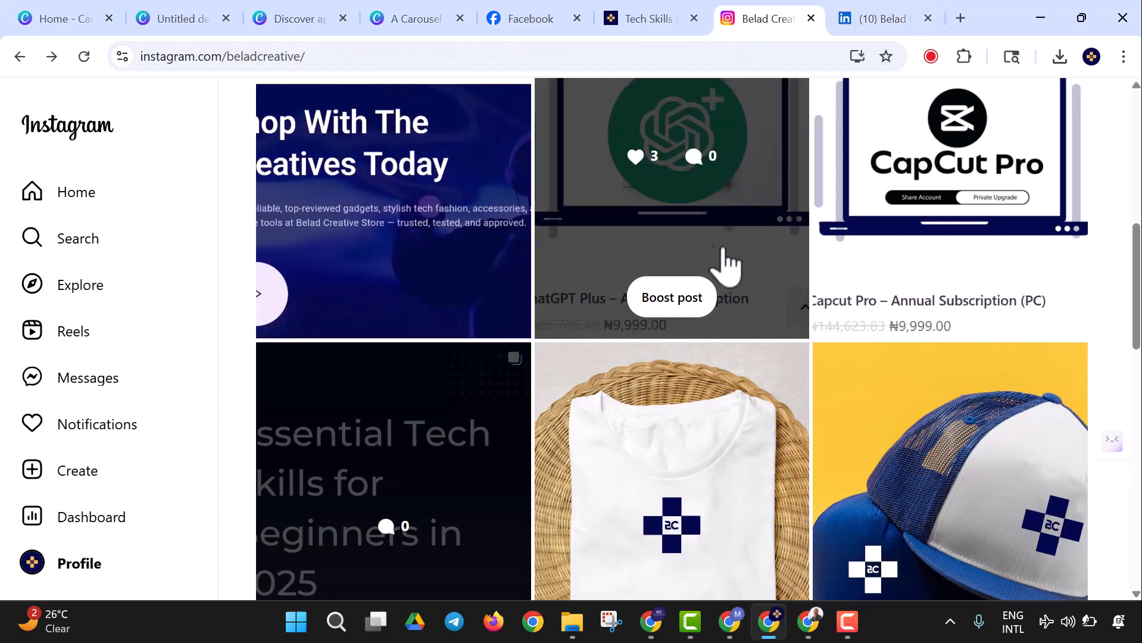
scroll(472, 316, up, 1)
scroll(486, 402, down, 2)
click(472, 400)
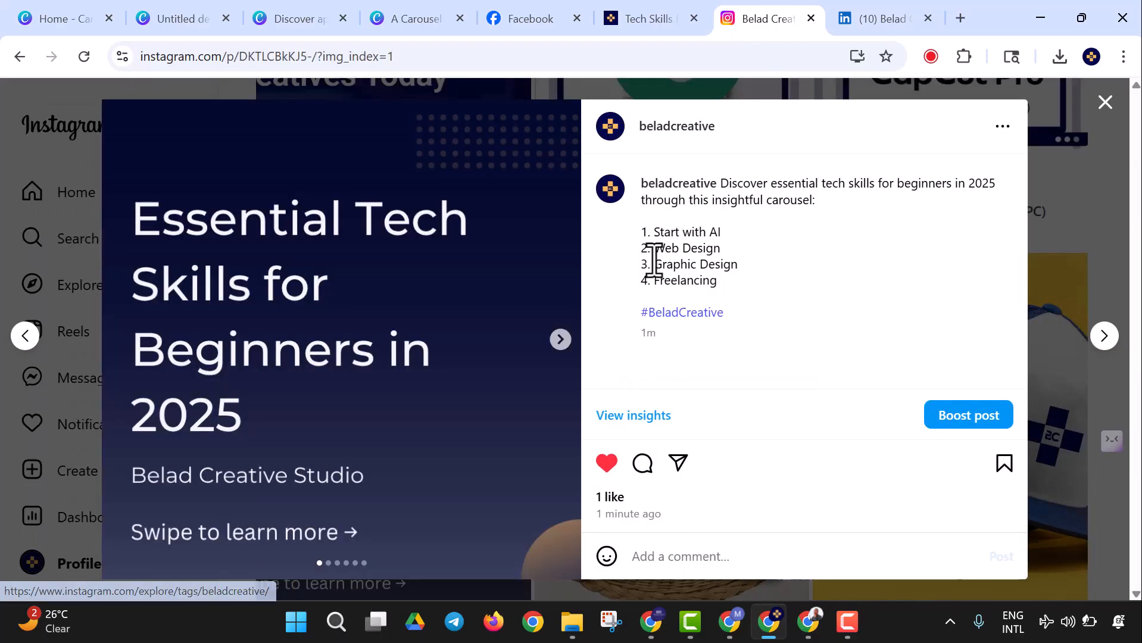
drag(721, 183, 763, 304)
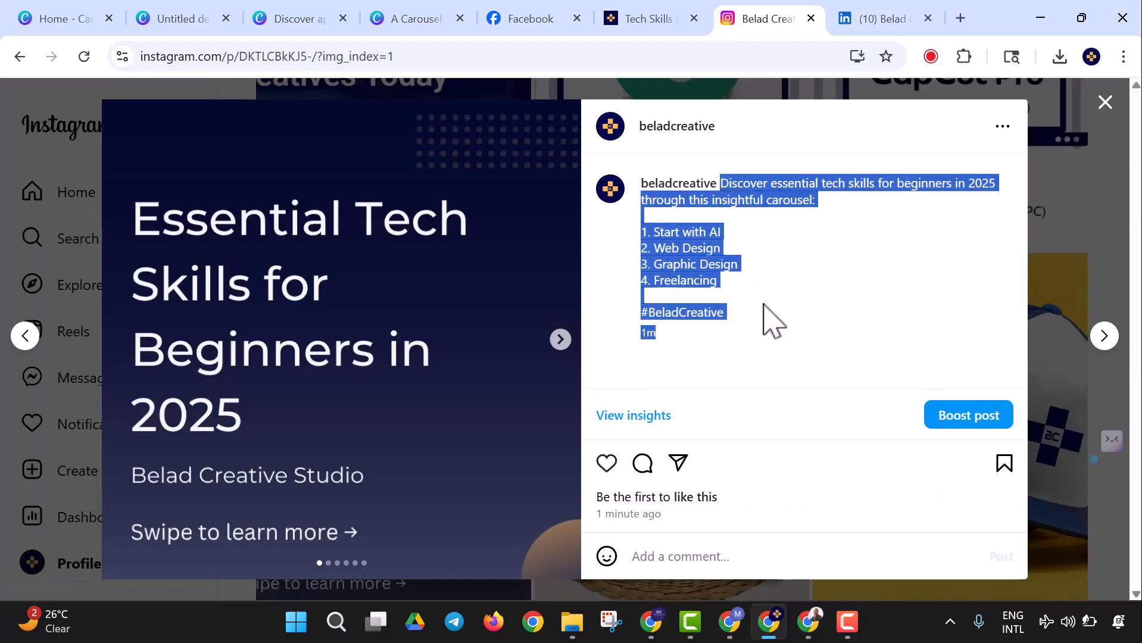
click(772, 225)
drag(722, 186, 772, 311)
right_click(789, 193)
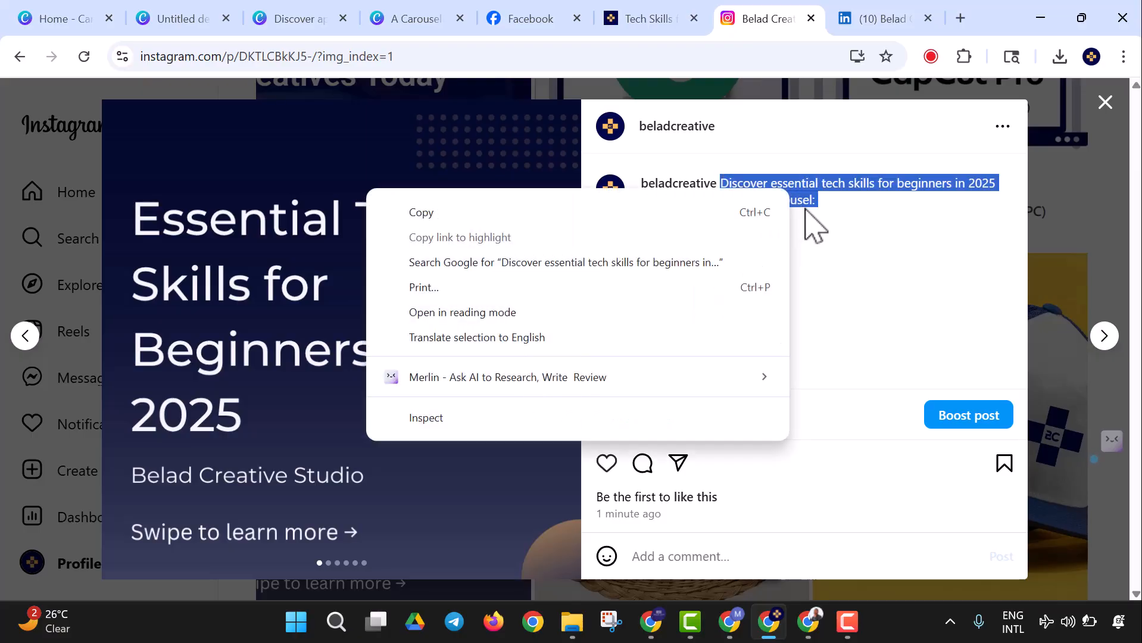
click(535, 214)
Step: Return to the LinkedIn post draft and replace its entire text with the copied Instagram caption
click(853, 22)
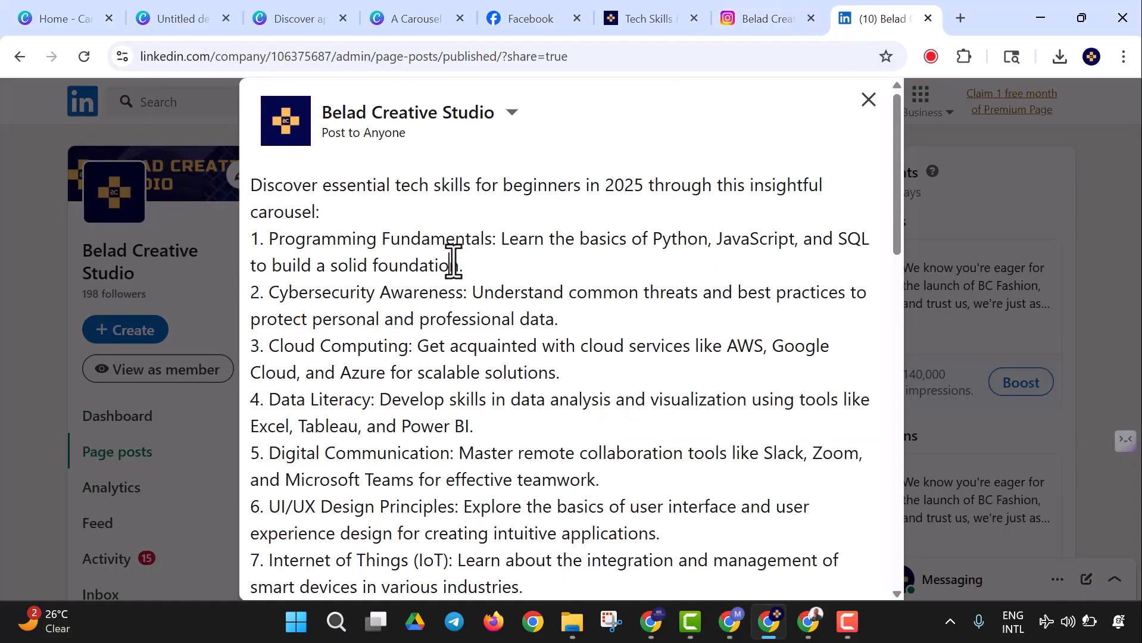
key(ctrl+a)
key(ctrl+v)
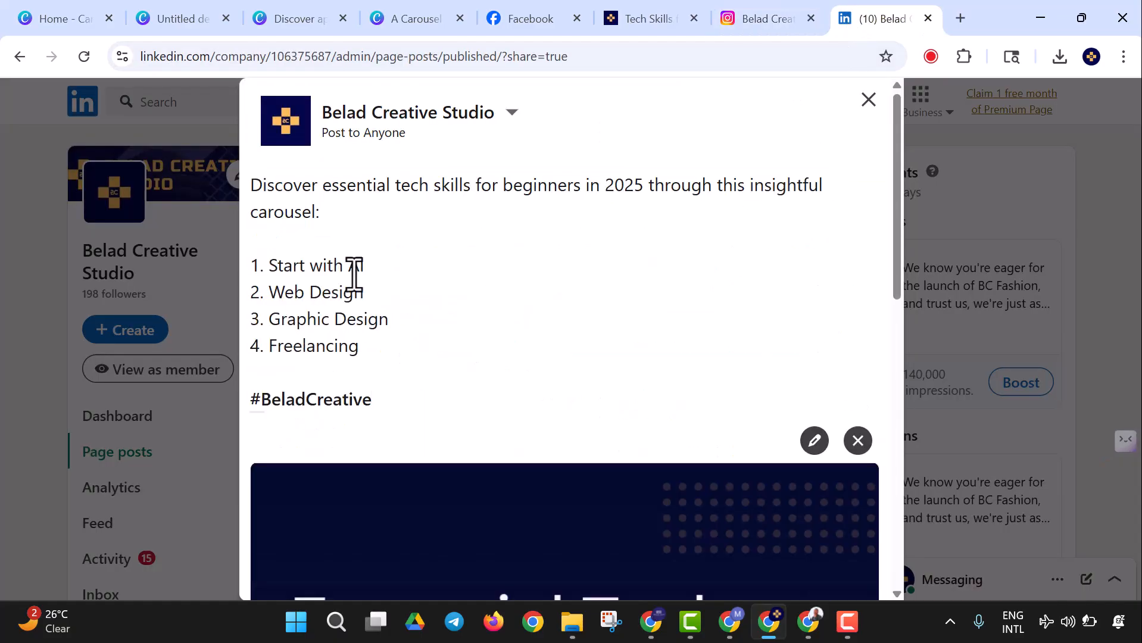
scroll(375, 298, down, 4)
scroll(376, 269, up, 3)
scroll(439, 339, down, 5)
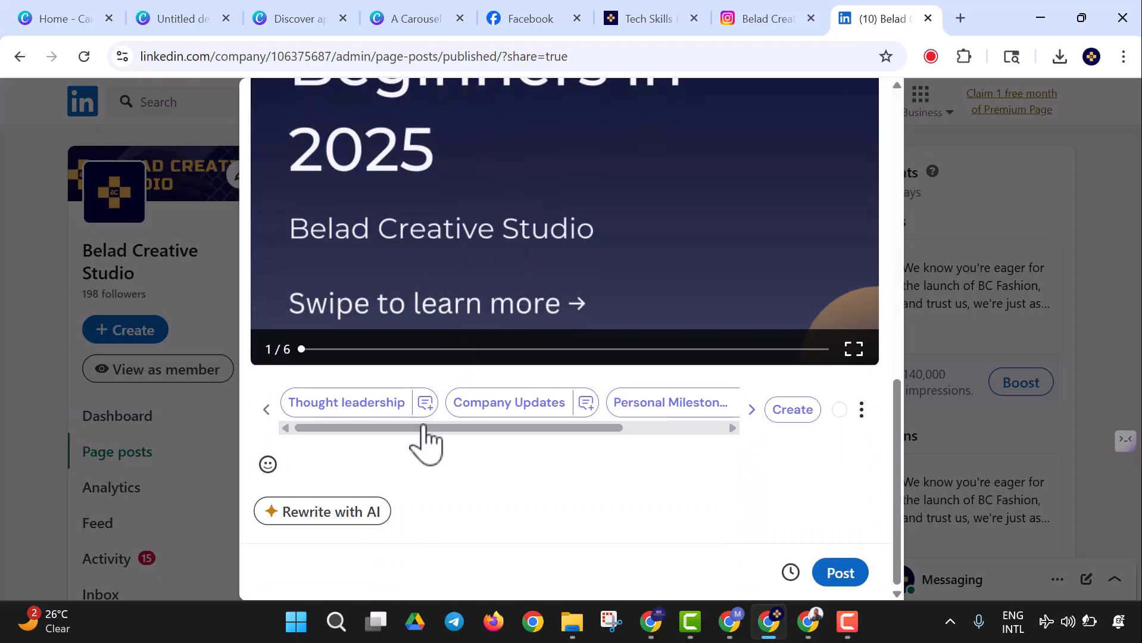
click(340, 518)
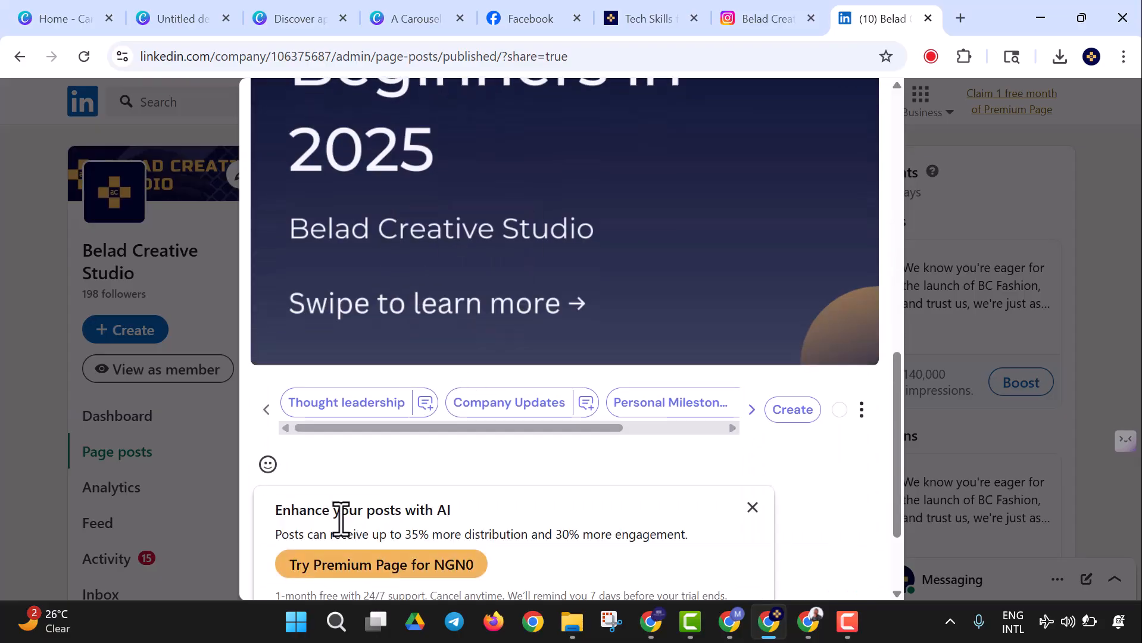
scroll(372, 530, down, 3)
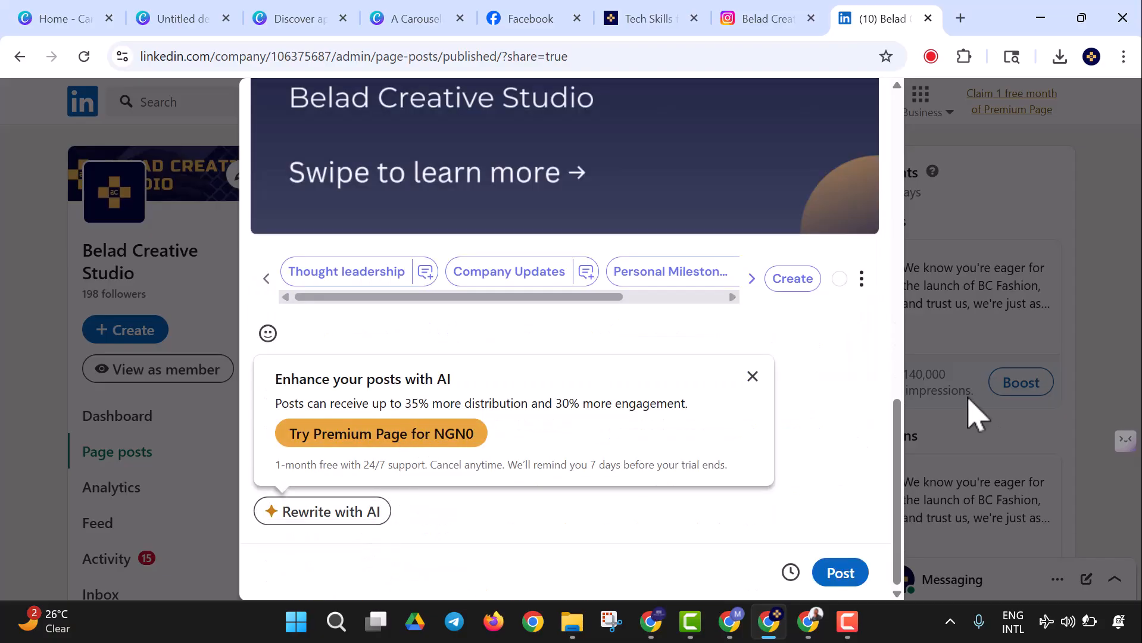
click(752, 376)
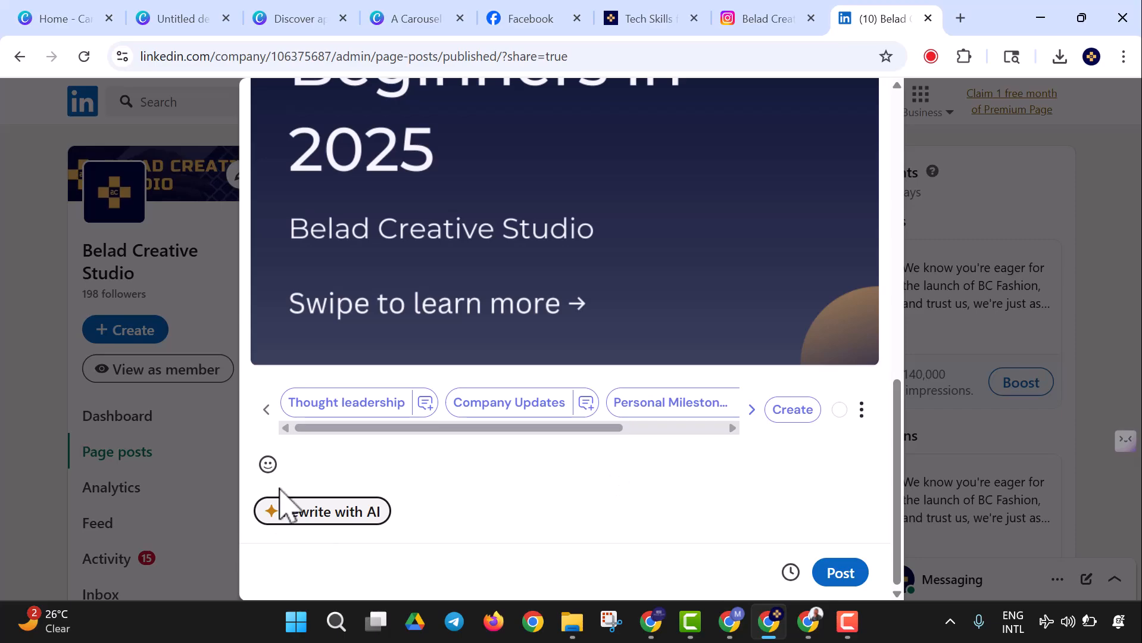
Step: Review the LinkedIn draft's caption and attached carousel document, and publish the post
scroll(295, 518, up, 10)
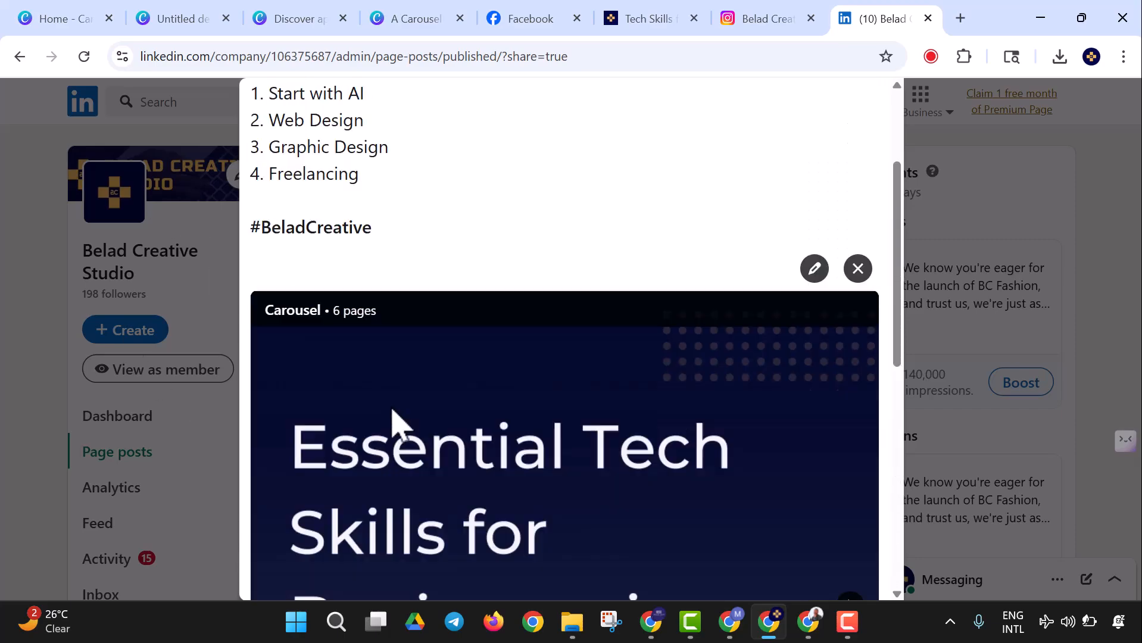
scroll(400, 424, up, 2)
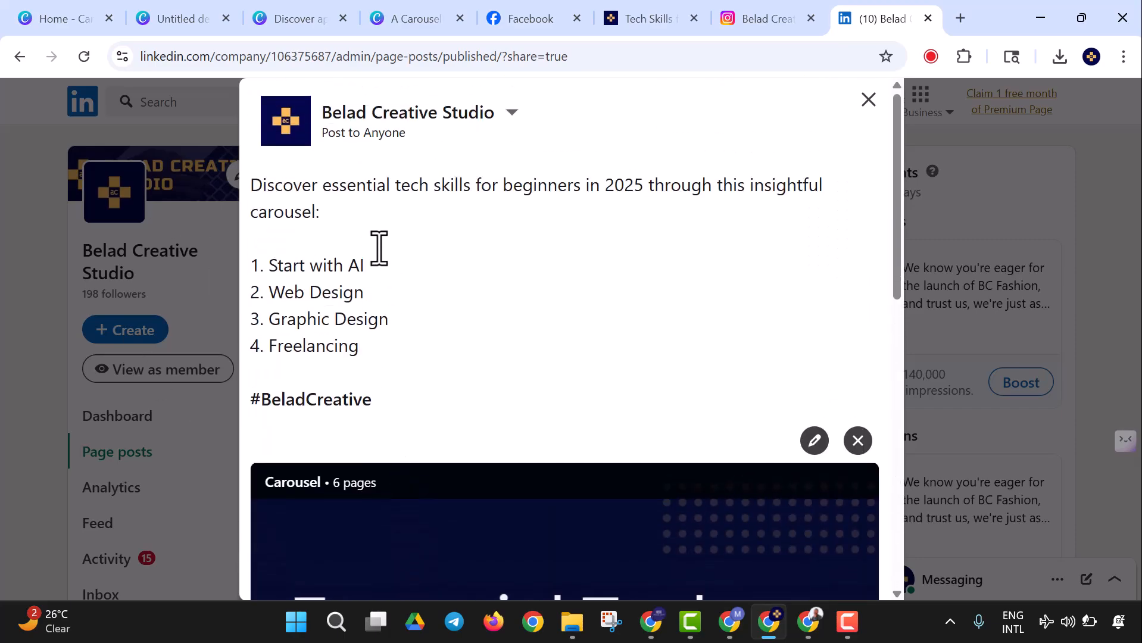
scroll(393, 333, down, 10)
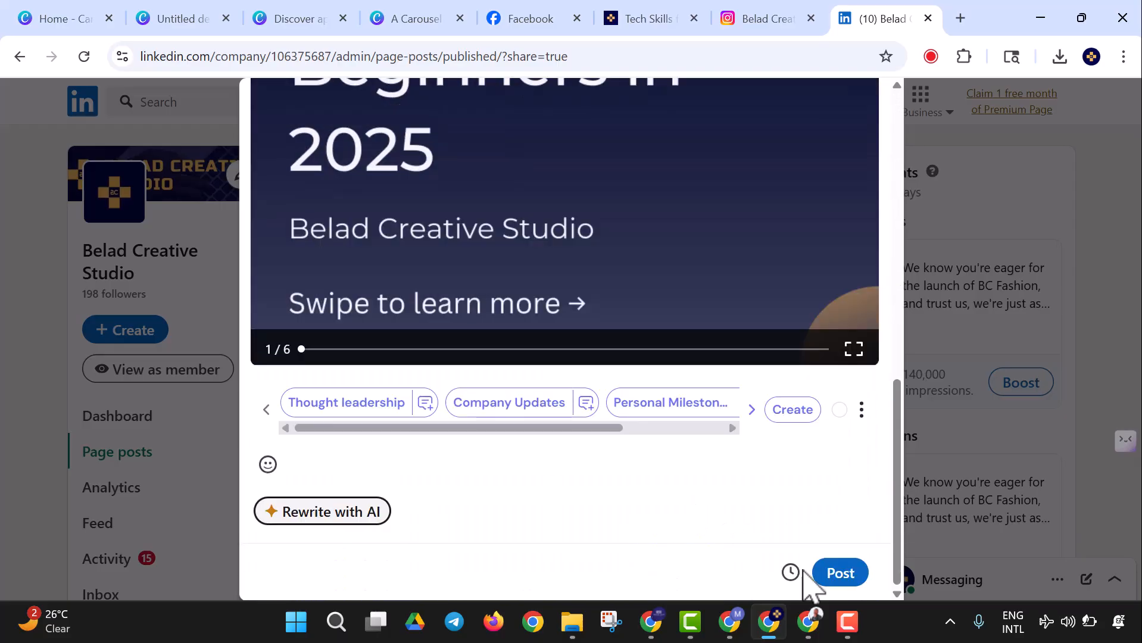
click(840, 573)
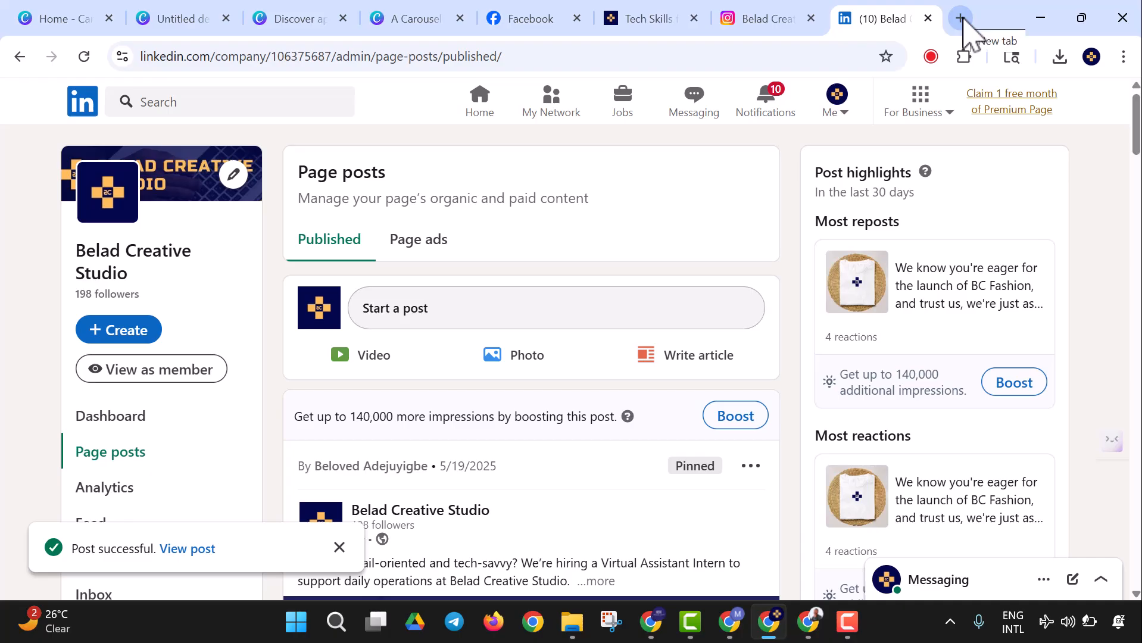
Step: Open x.com in a new browser tab and start adding media to a new post
click(960, 19)
text(x)
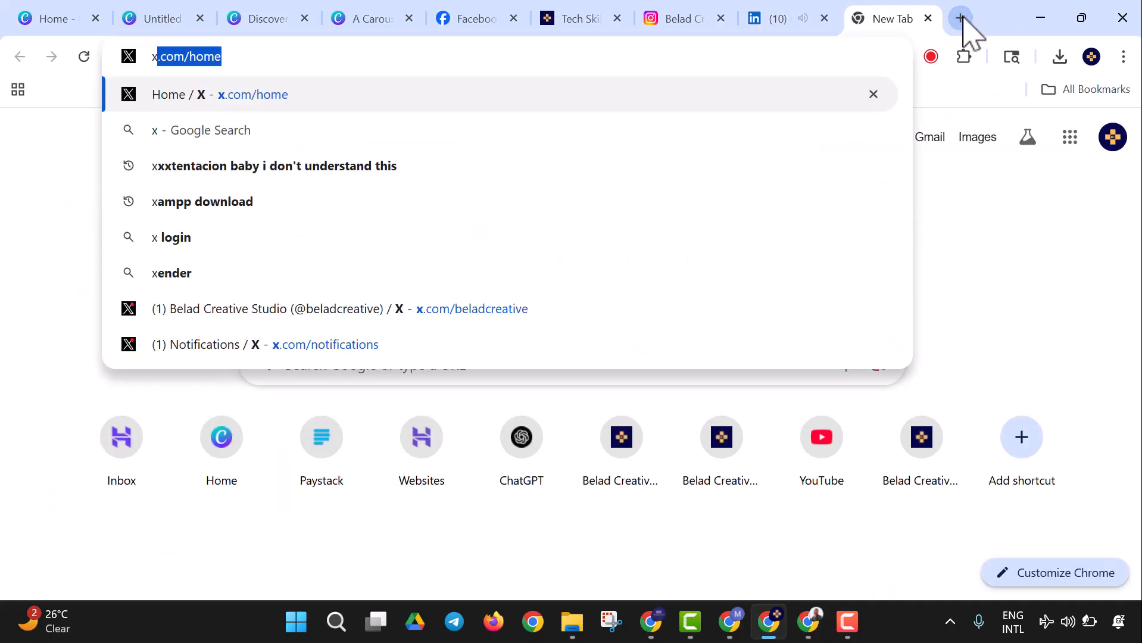
key(Return)
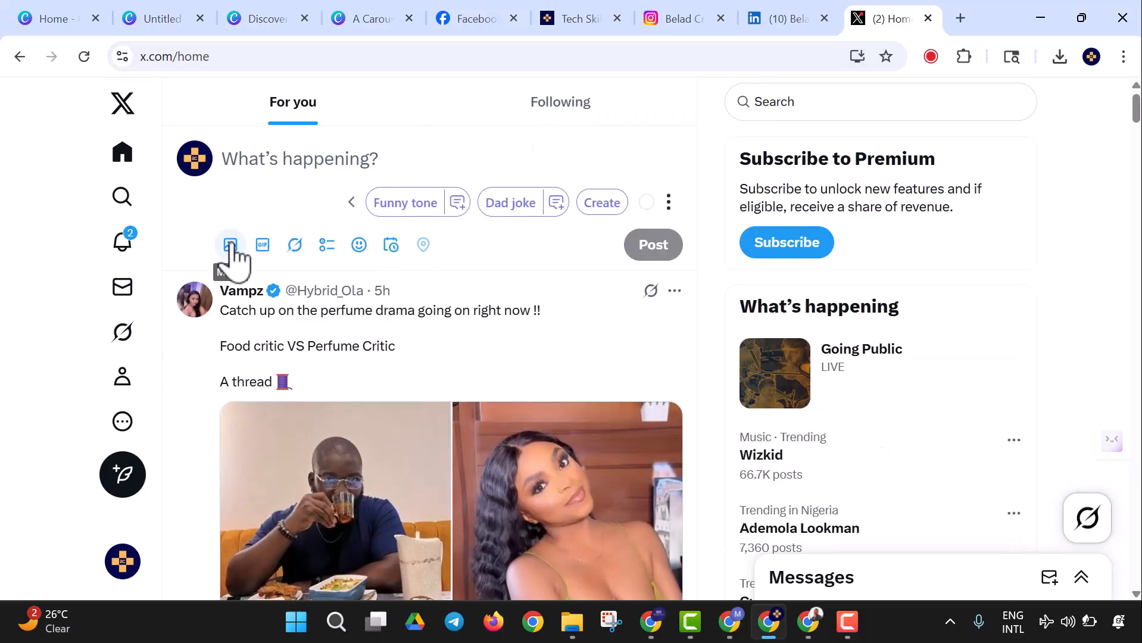
click(233, 244)
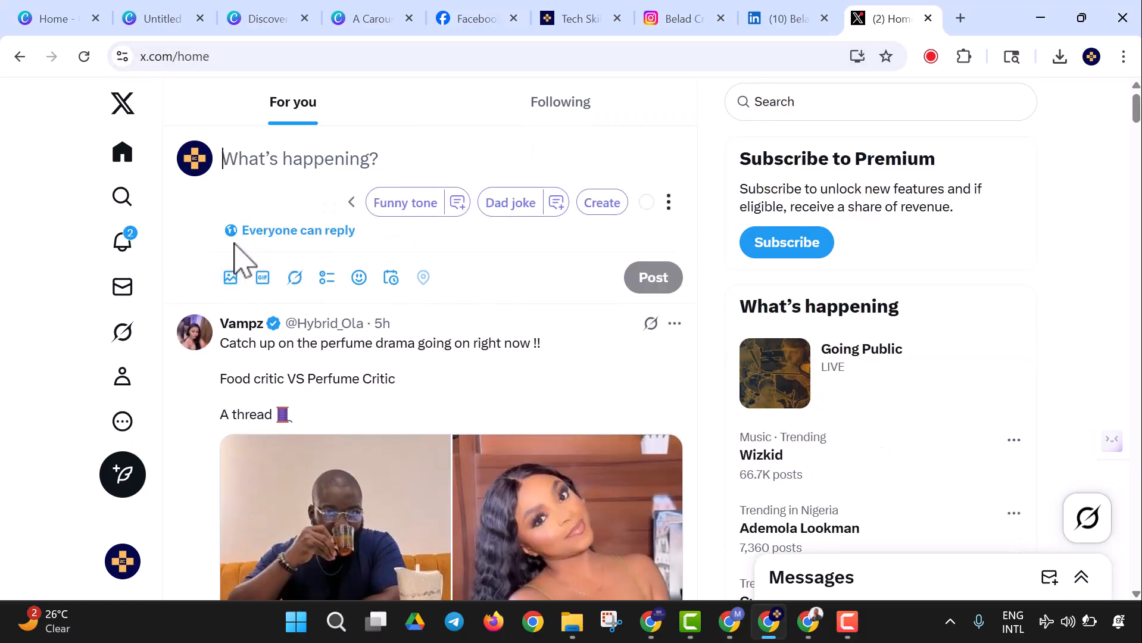
click(239, 280)
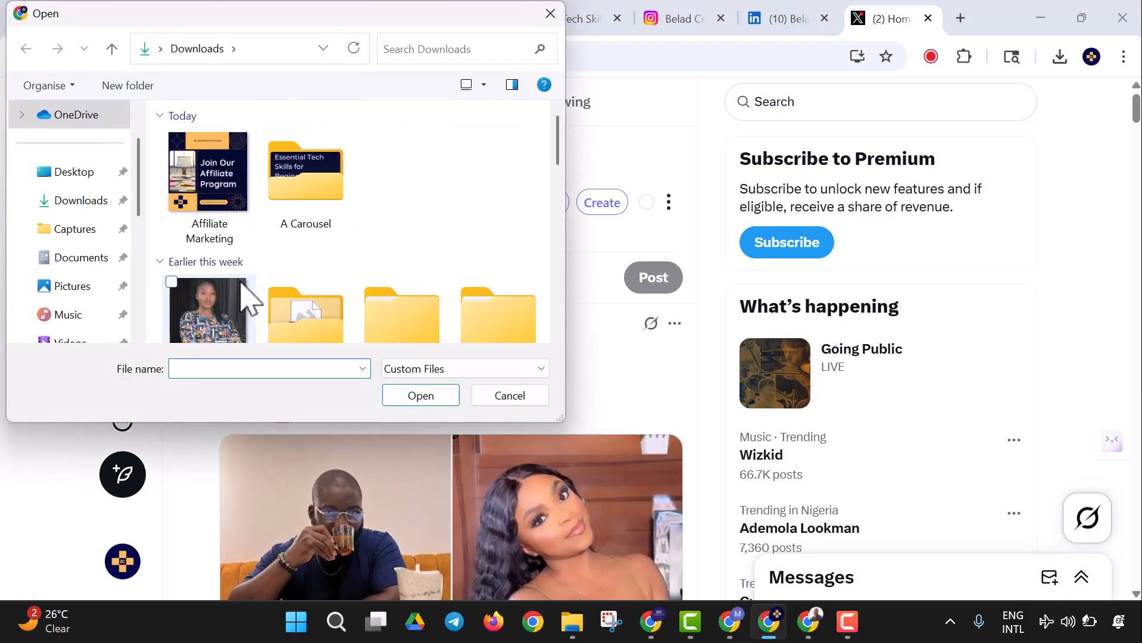
Step: Attach images Slide 1 to Slide 4 from the "A Carousel" folder to the X post and check their previews
double_click(306, 229)
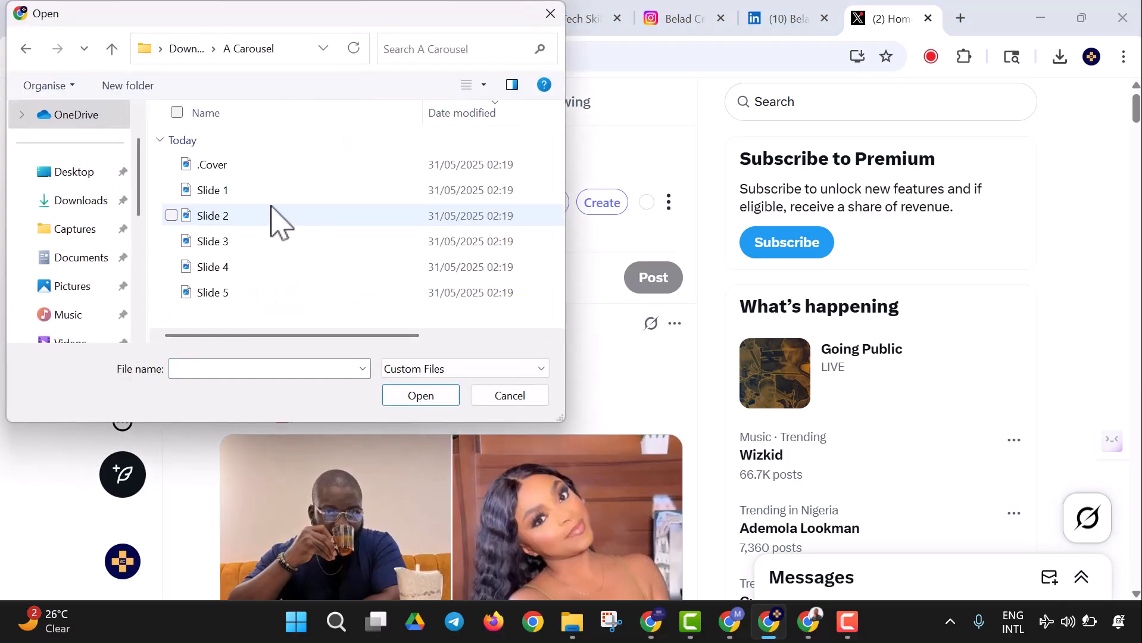
click(263, 192)
ctrl+click(271, 214)
ctrl+click(270, 241)
ctrl+click(268, 269)
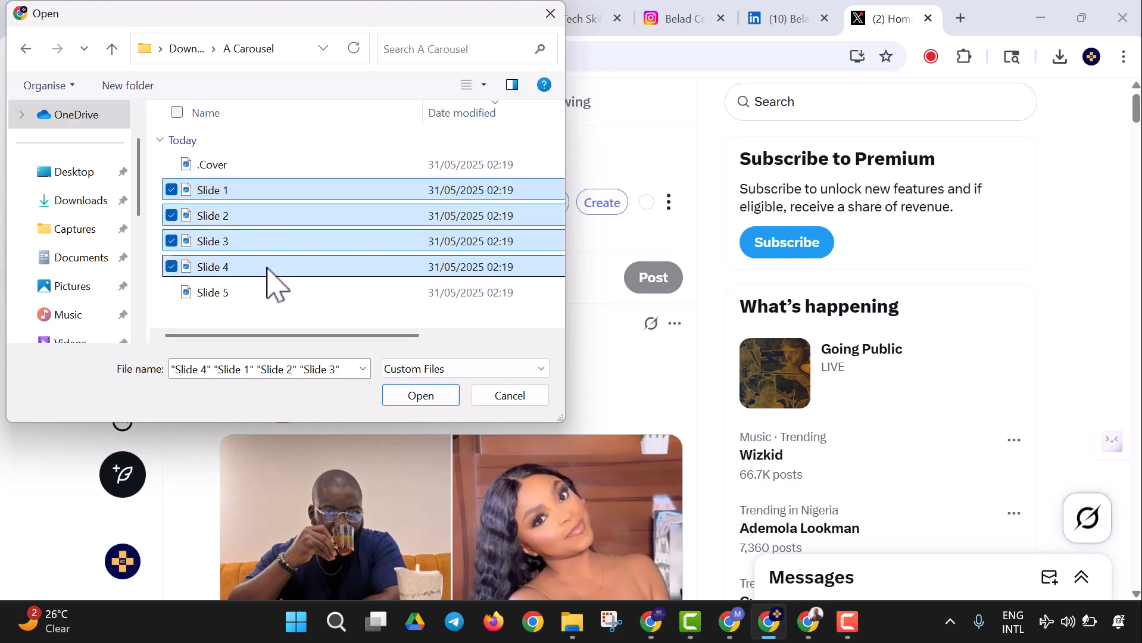
click(406, 400)
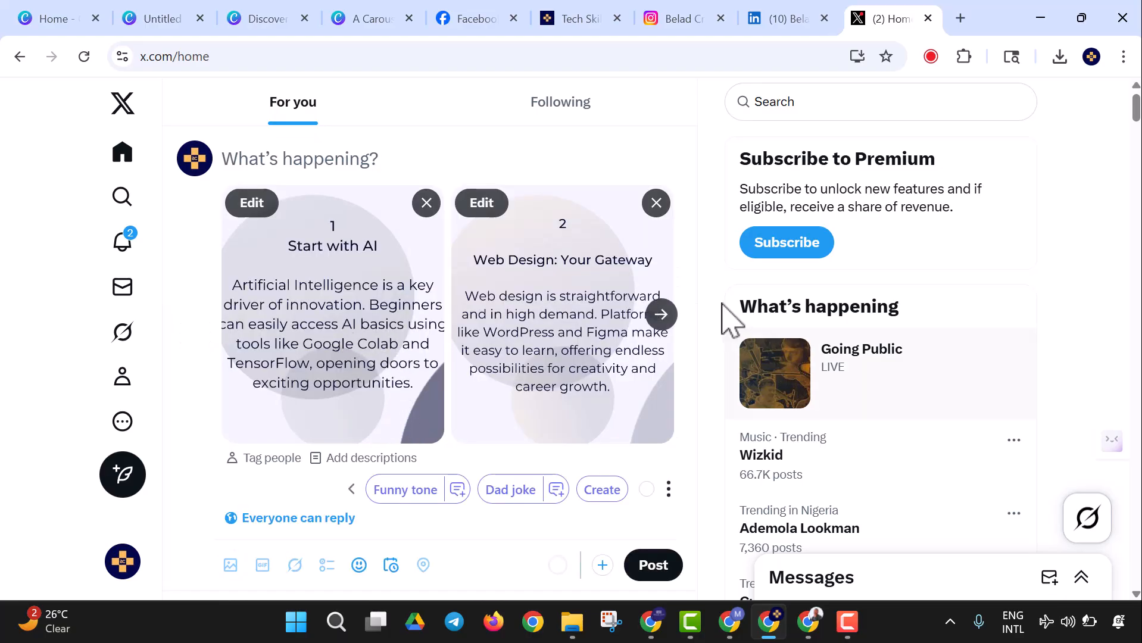
click(660, 315)
click(661, 316)
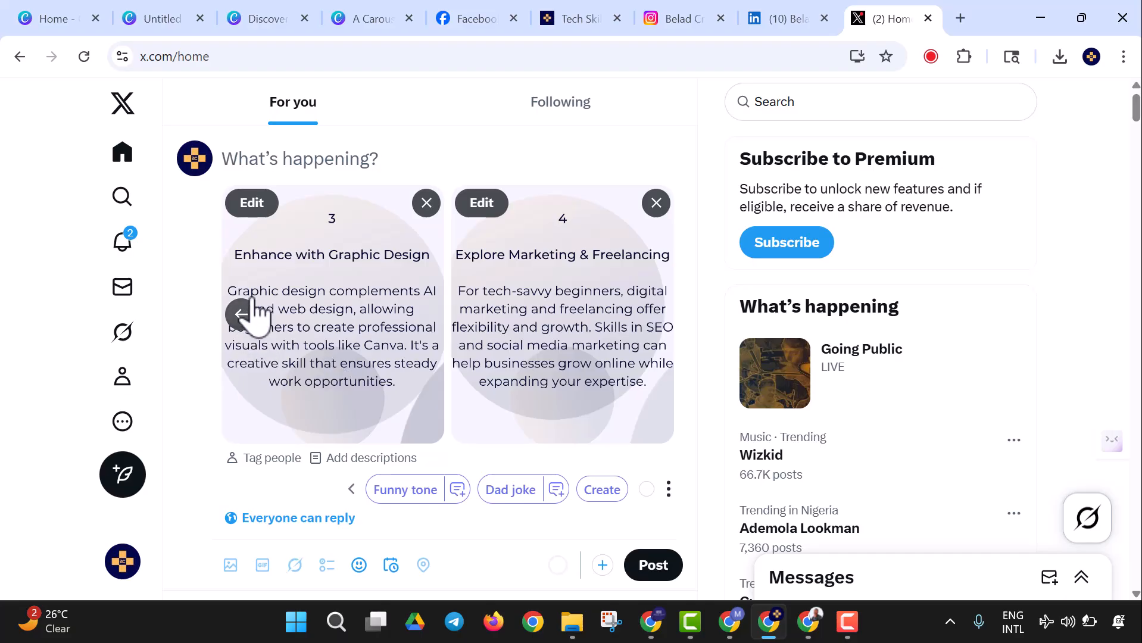
Step: Paste the copied caption as the X post's text and remove an extra blank line at its end
click(286, 161)
key(ctrl+v)
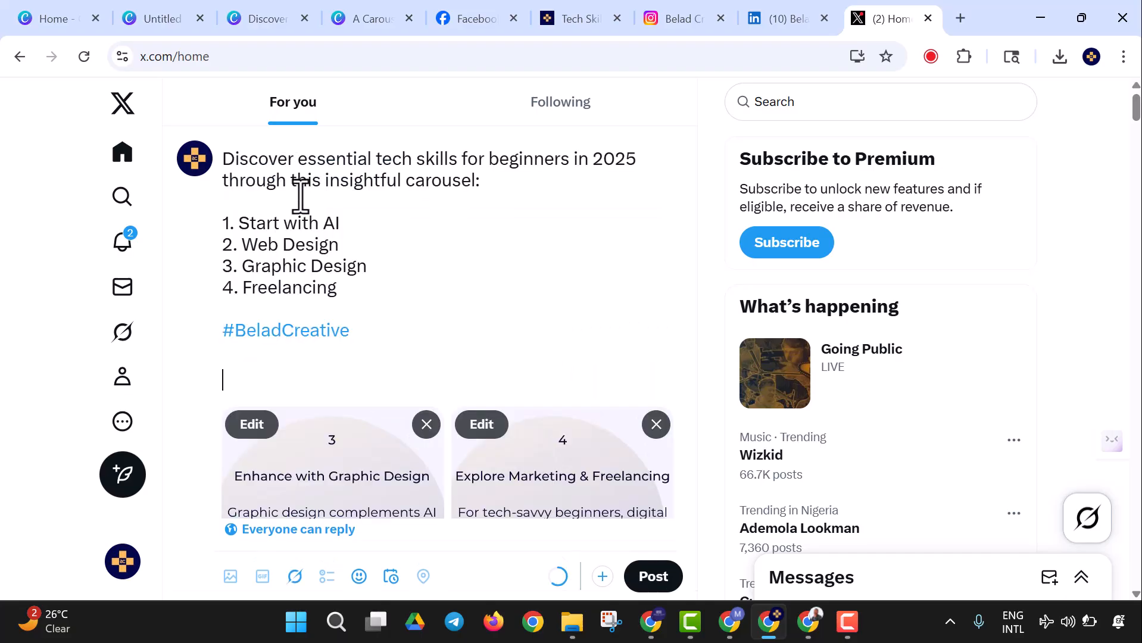
key(BackSpace)
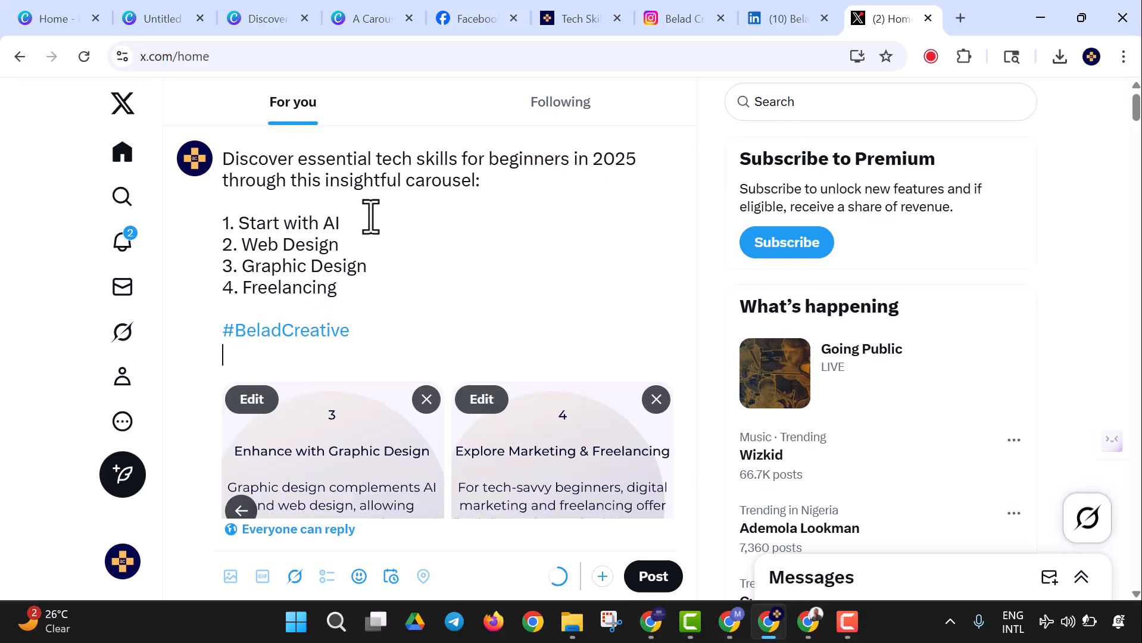
Step: Check the attached slides below the caption and publish the X post
scroll(393, 237, down, 5)
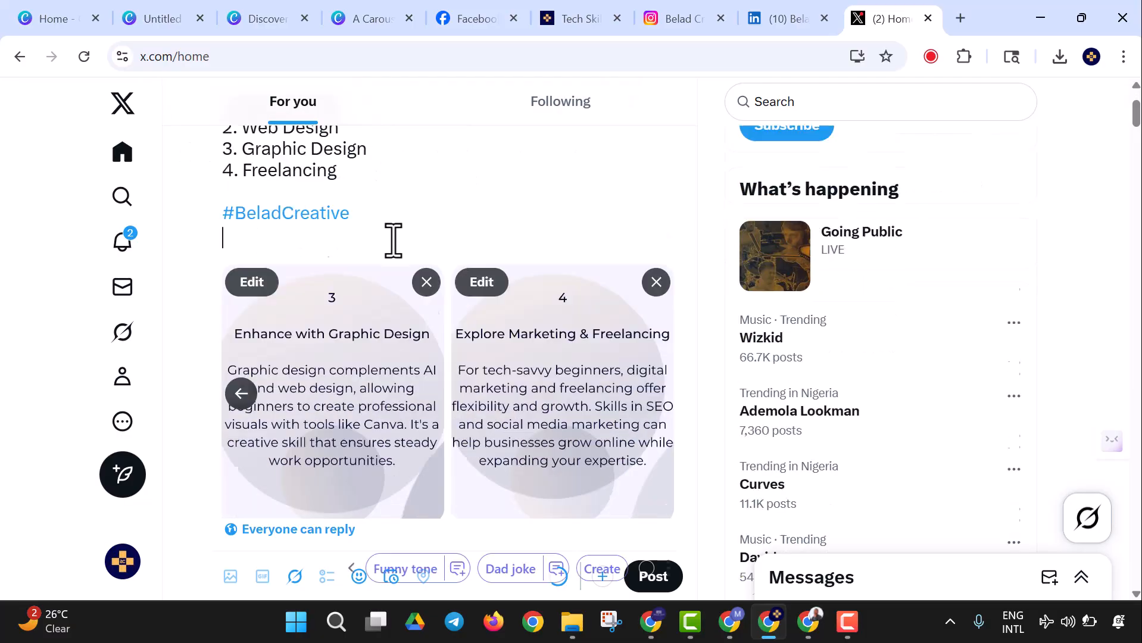
click(637, 320)
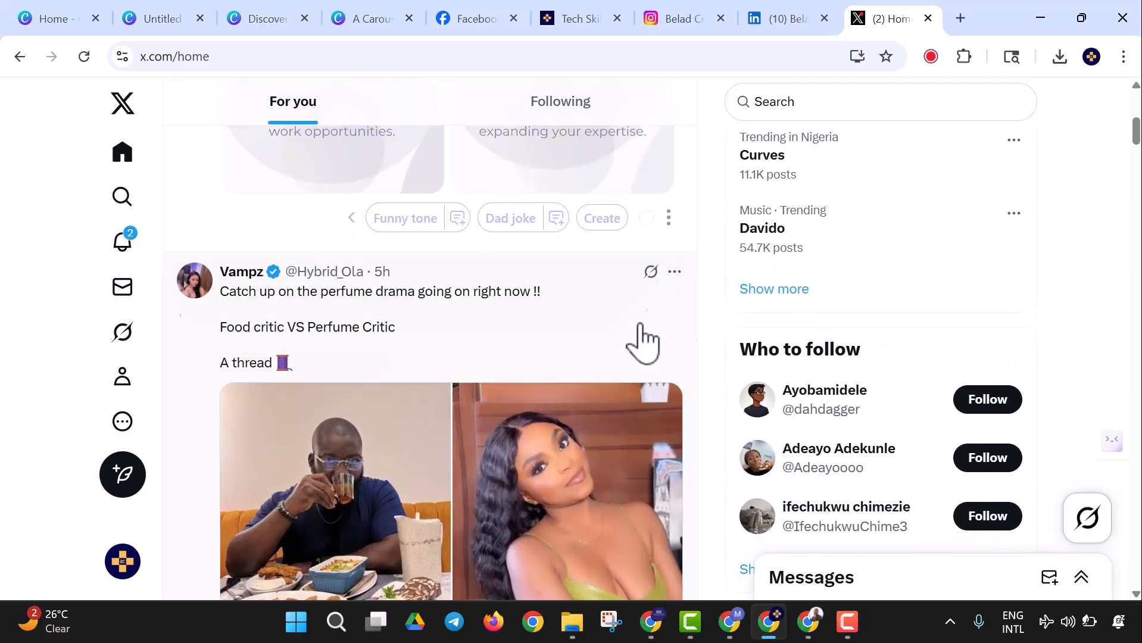
scroll(643, 346, down, 5)
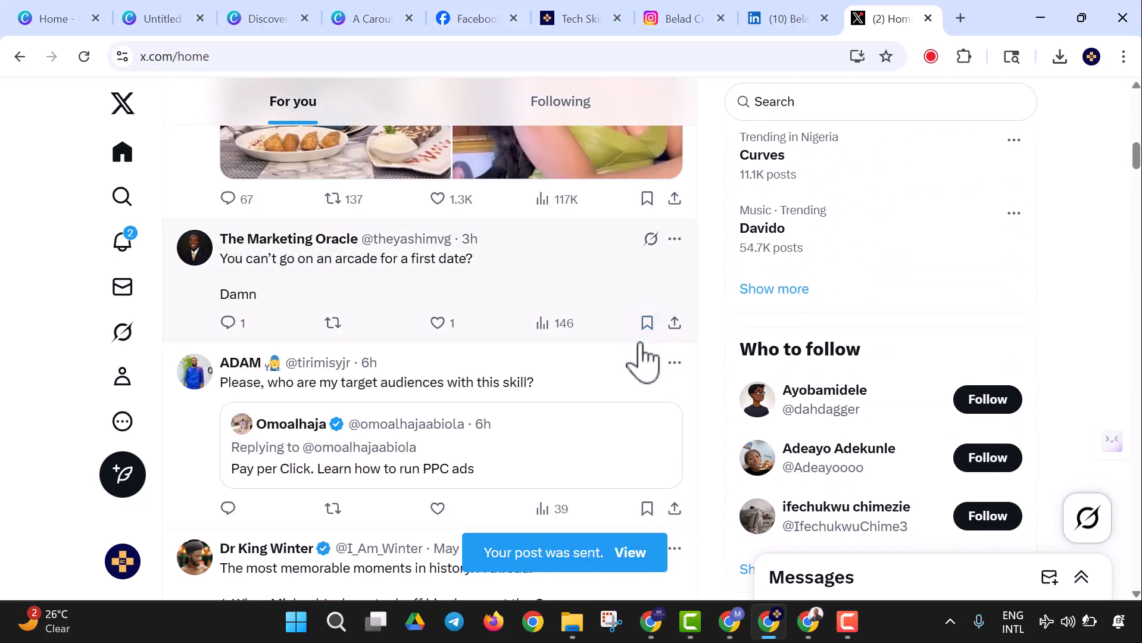
Step: Open Facebook in a new browser tab and start a photo post for the Belad Creative Studio page
click(955, 18)
text(fa)
key(Right)
key(Return)
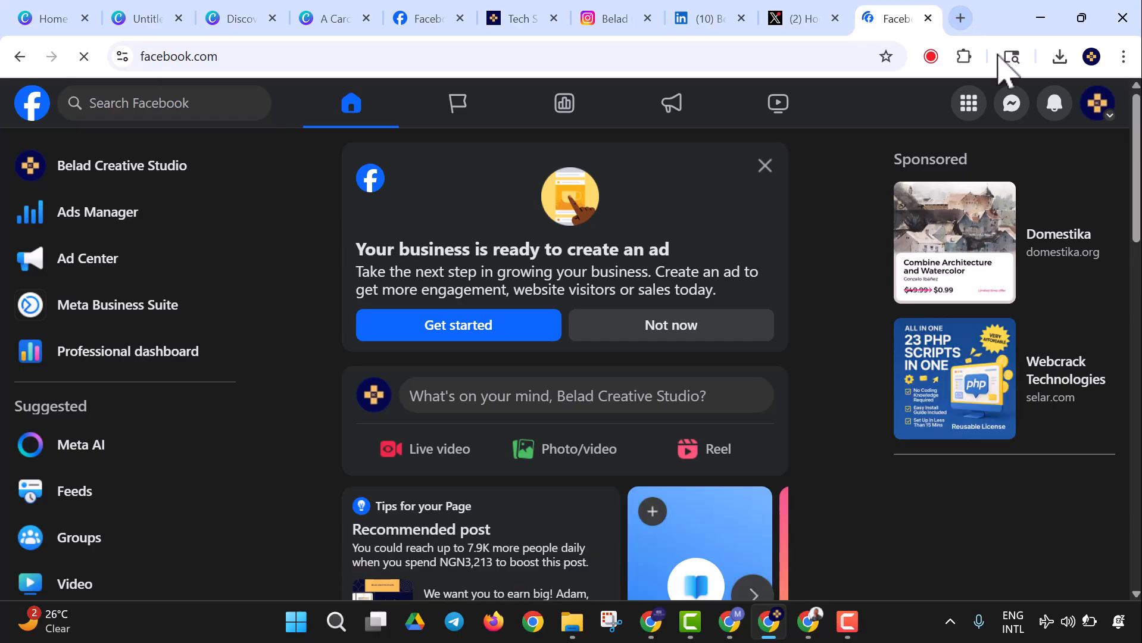
click(577, 457)
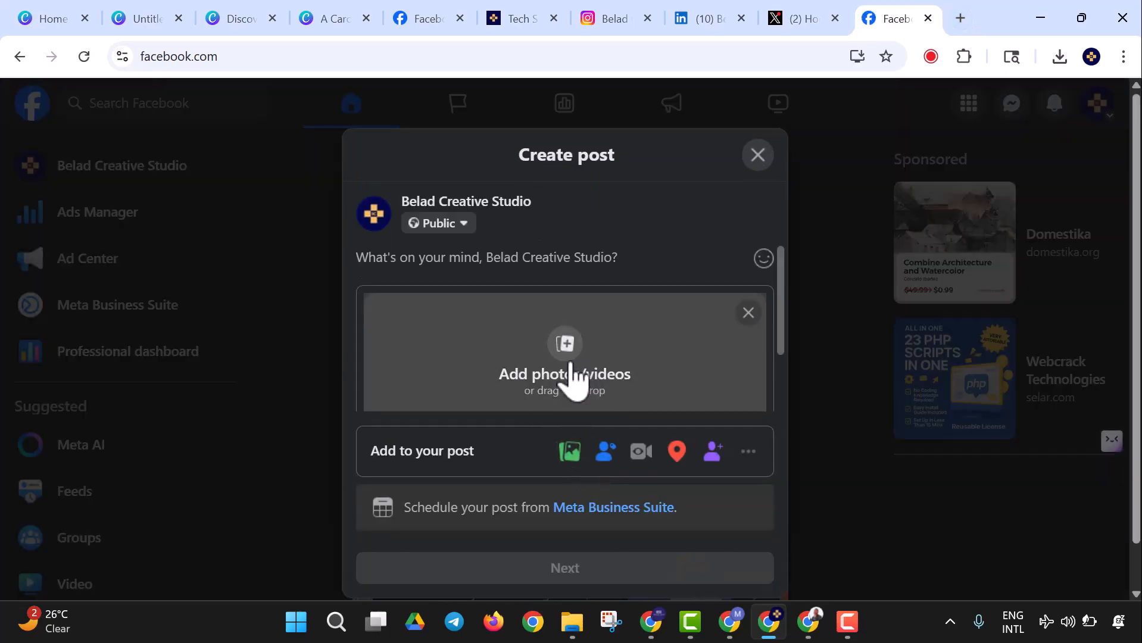
click(594, 367)
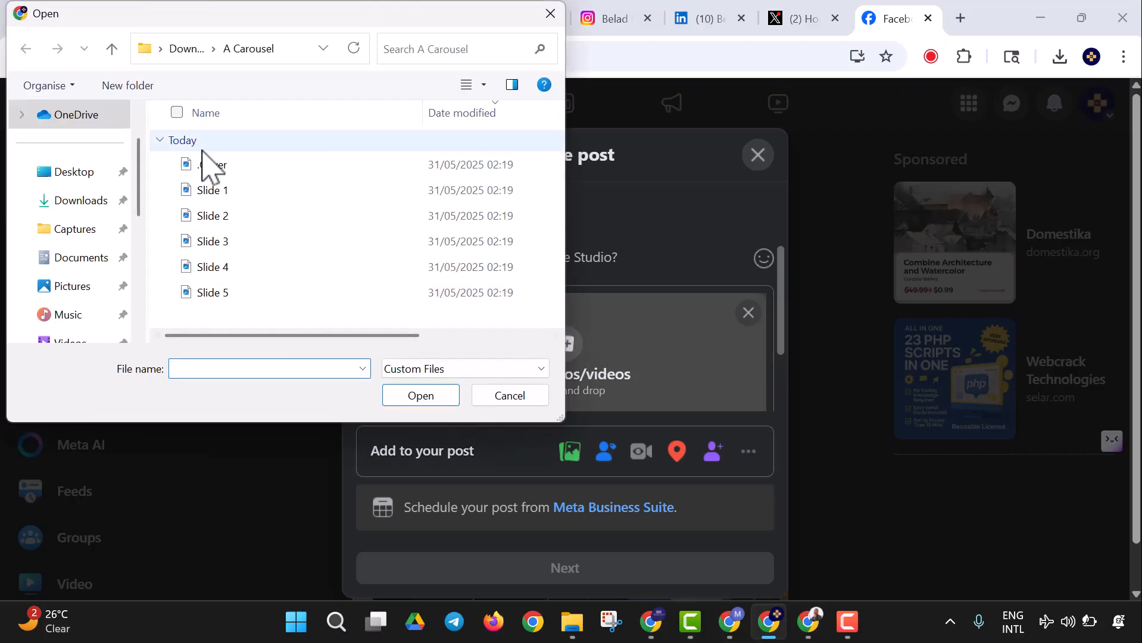
Step: Attach the .Cover image and Slide 1 to Slide 5 from the "A Carousel" folder to the Facebook post
click(212, 165)
ctrl+click(202, 191)
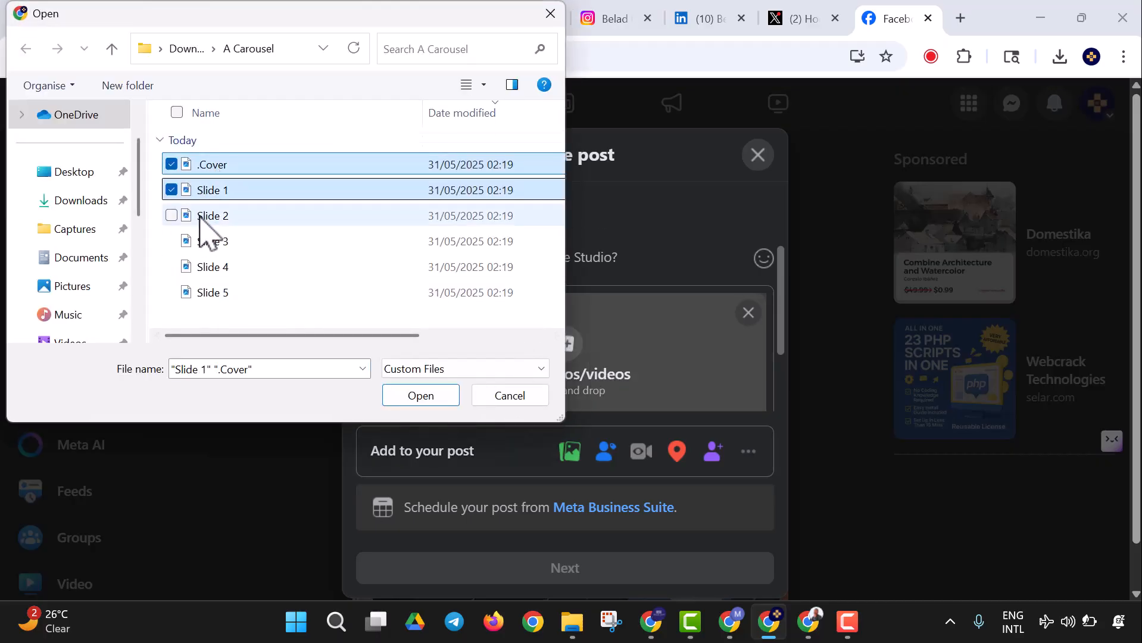
ctrl+click(206, 216)
ctrl+click(209, 241)
ctrl+click(211, 266)
ctrl+click(216, 292)
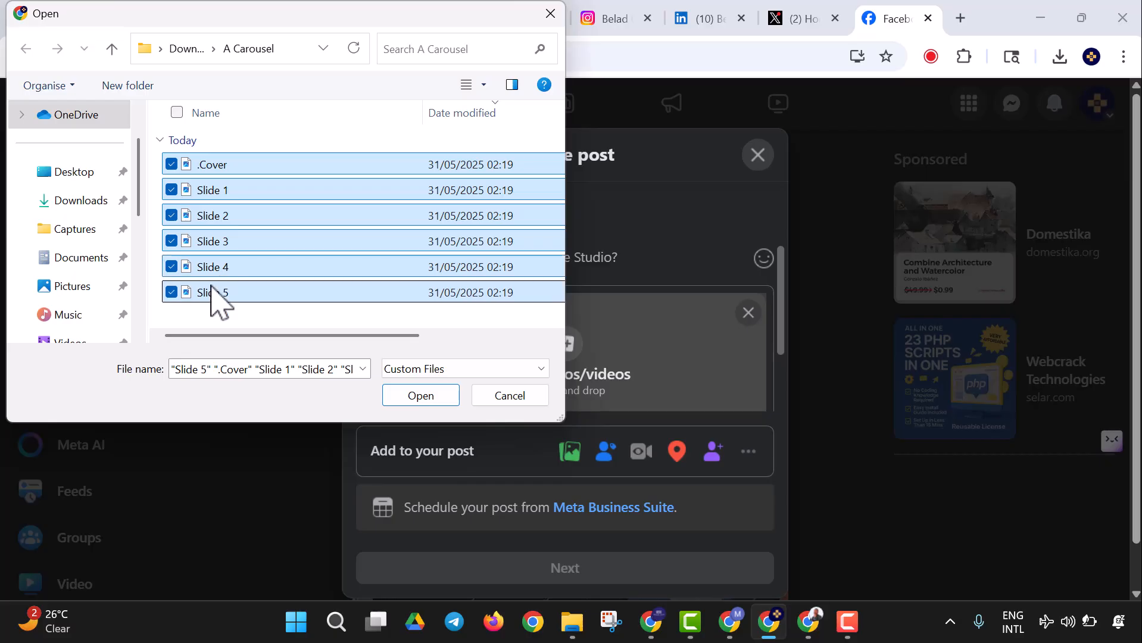
click(417, 398)
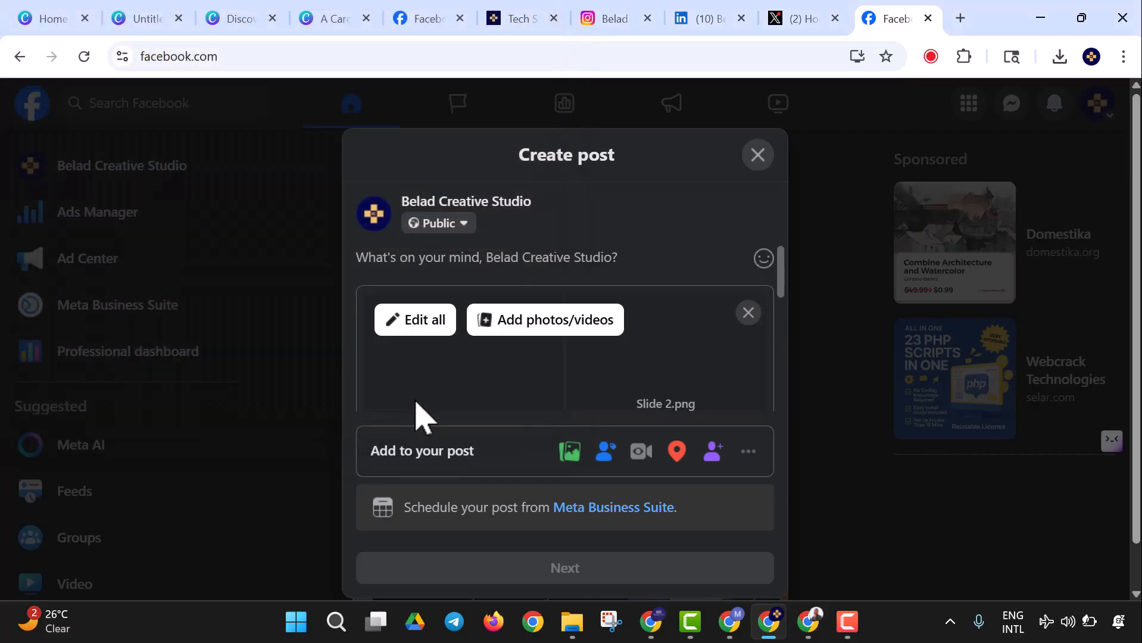
Step: Check the attached images and enter the copied carousel caption with #BeladCreative as the Facebook post's text
scroll(673, 303, down, 5)
scroll(676, 307, up, 5)
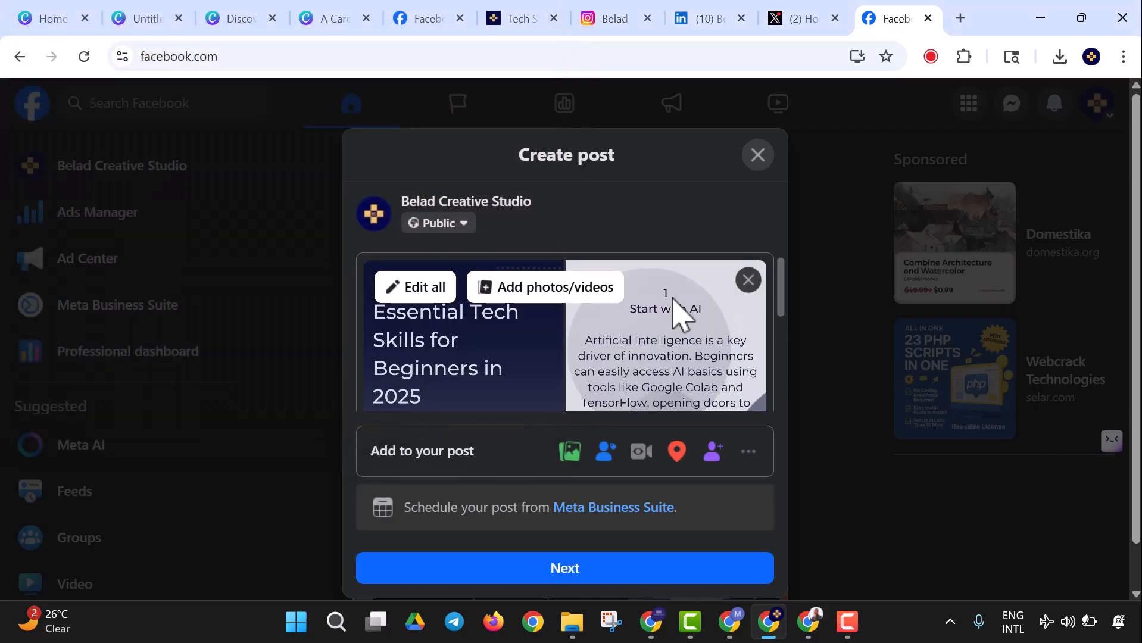
text(Discover essential tech skills for beginners in 2025 through this insightful carousel:  1. Start with AI 2. Web Design 3. Graphic Design 4. Freelancing  #BeladCreative)
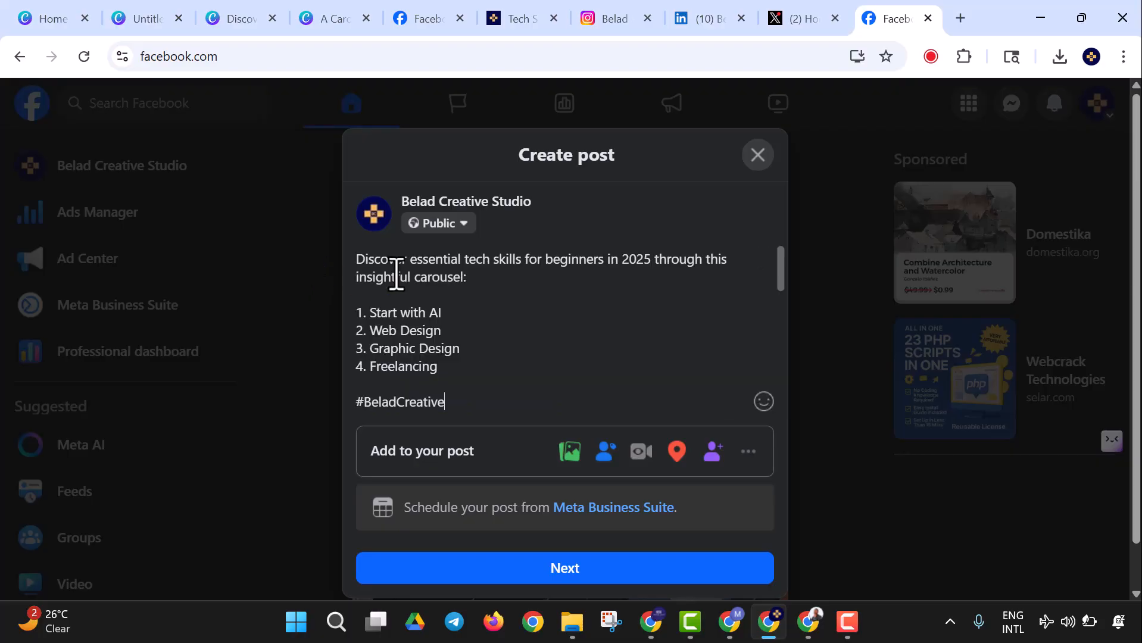
Step: Publish the carousel post on the Belad Creative Studio Facebook page and decline the offer to turn its photos into a reel
click(595, 572)
click(612, 543)
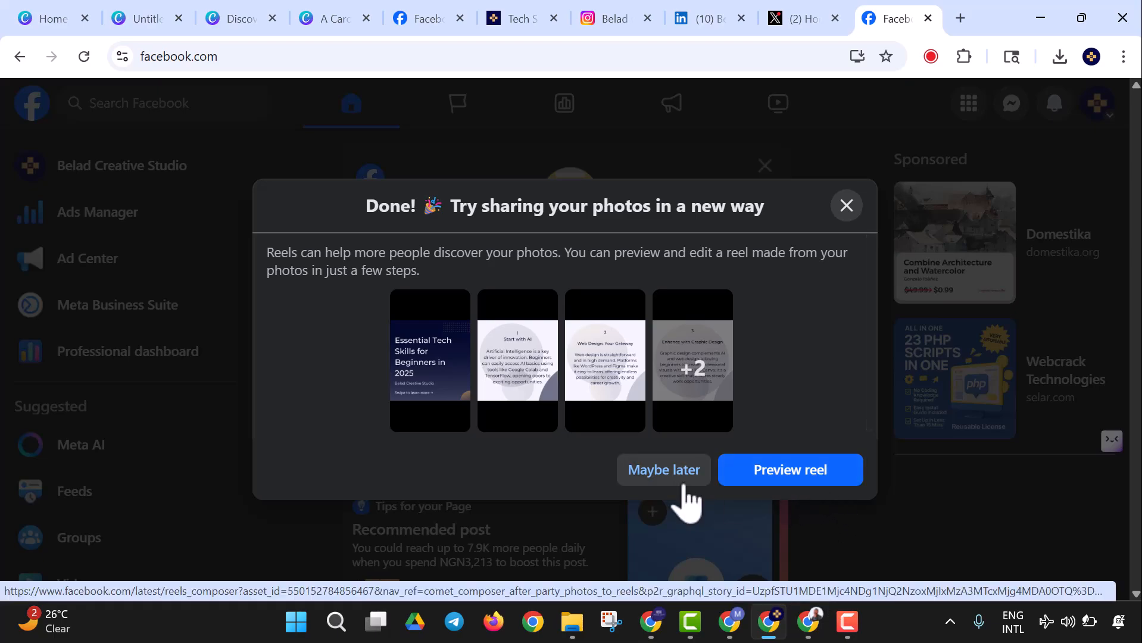
click(672, 470)
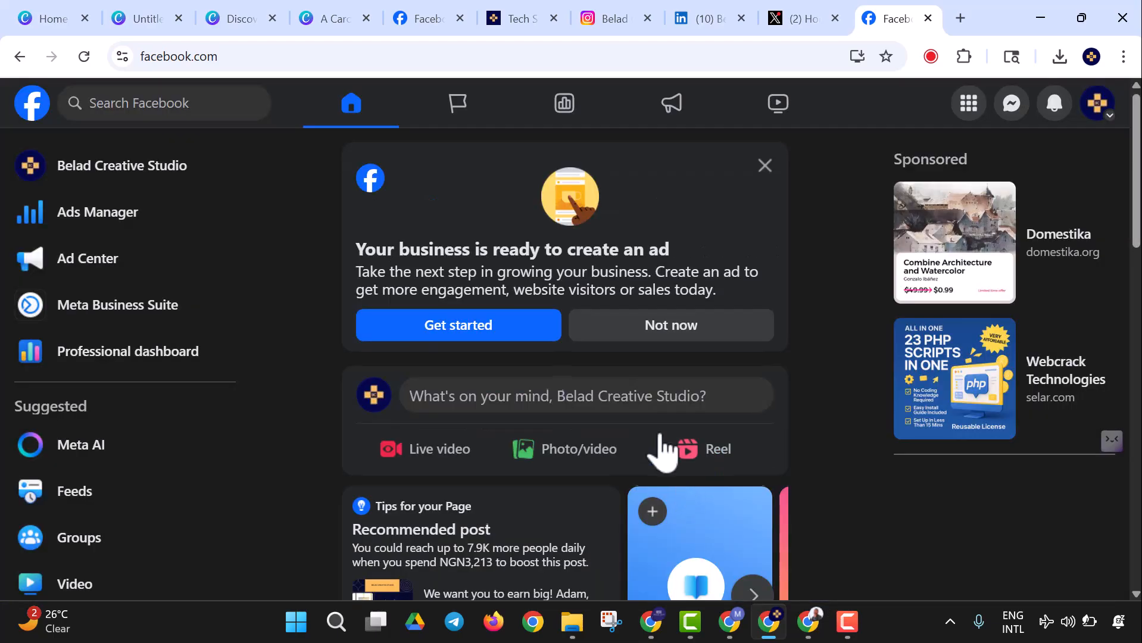
Step: Check the published carousel post in the Facebook feed and open the Belad Creative Studio page from it
scroll(657, 452, down, 10)
scroll(463, 458, down, 6)
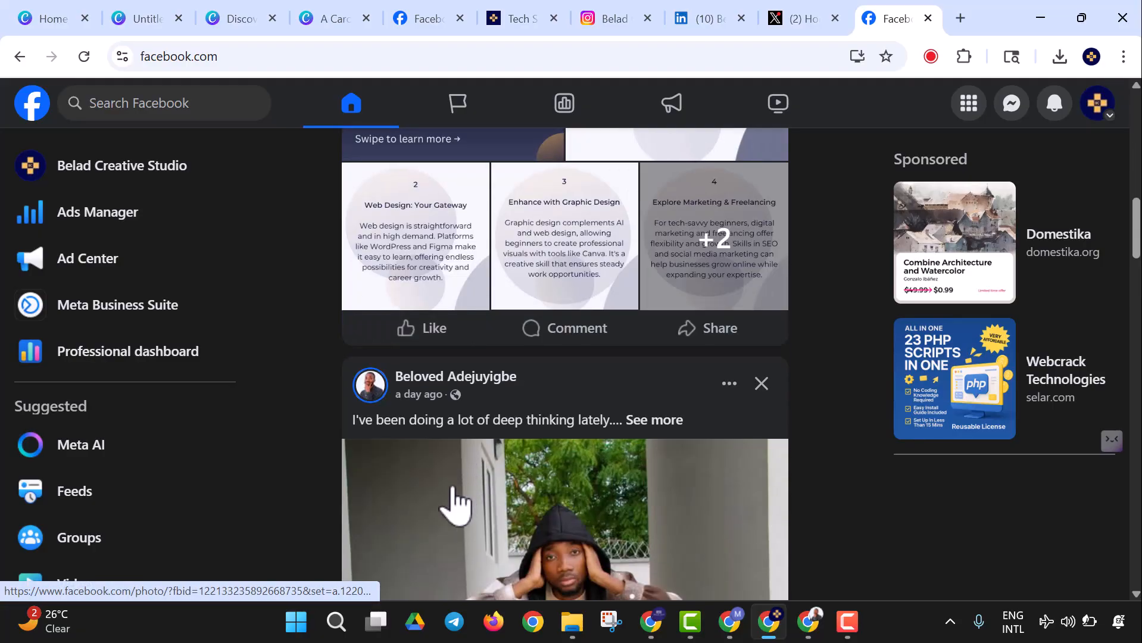
click(450, 331)
scroll(471, 363, up, 5)
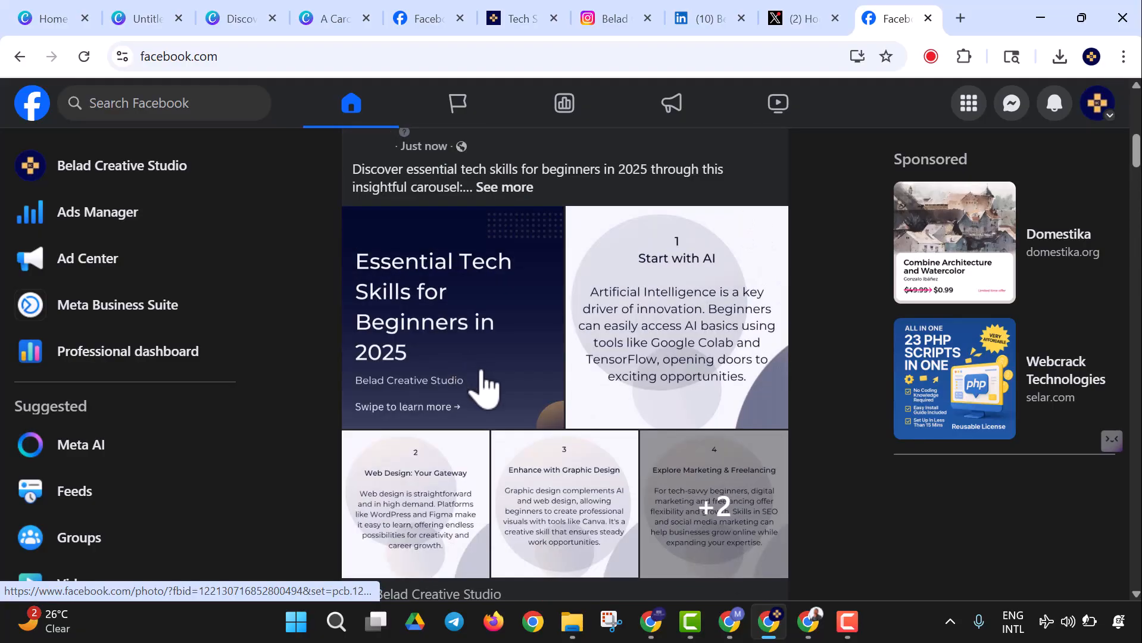
scroll(479, 381, up, 3)
click(494, 280)
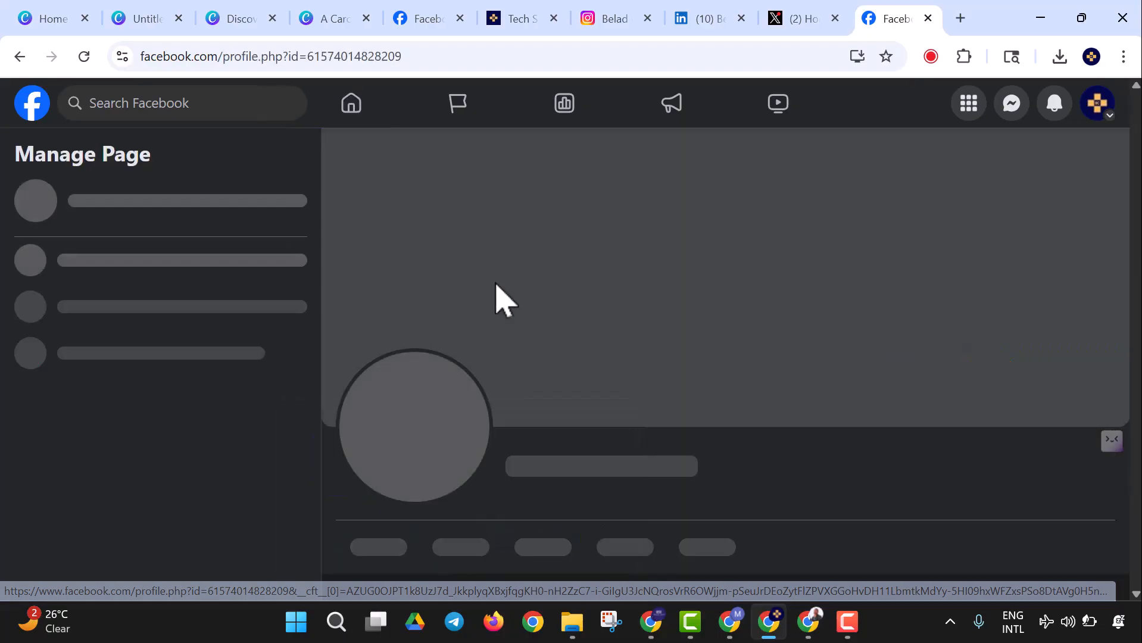
scroll(506, 294, down, 2)
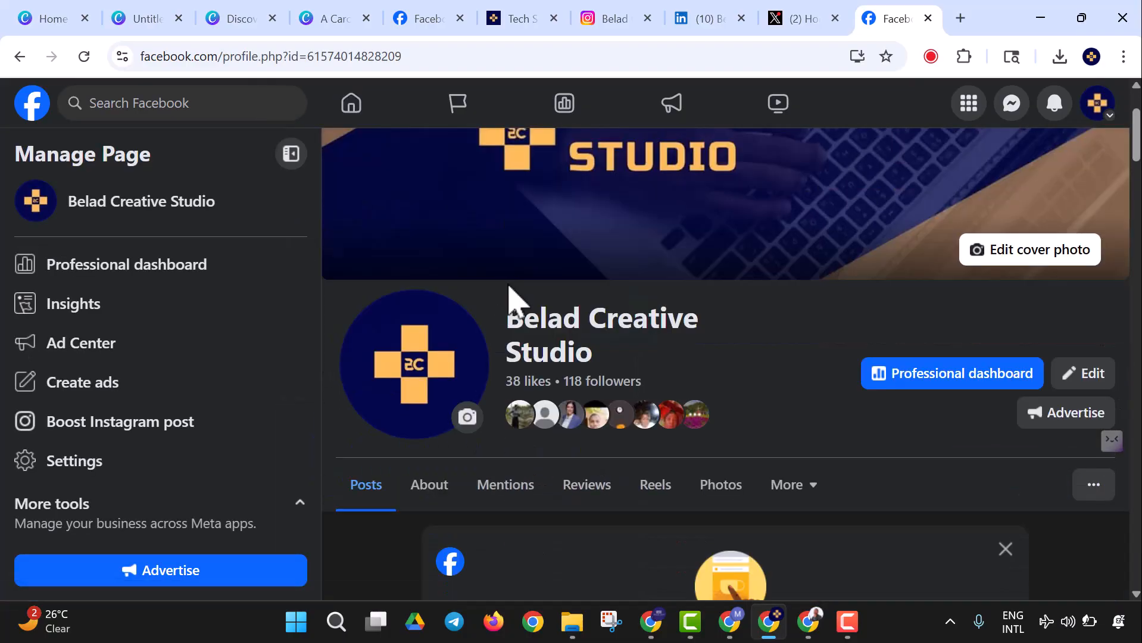